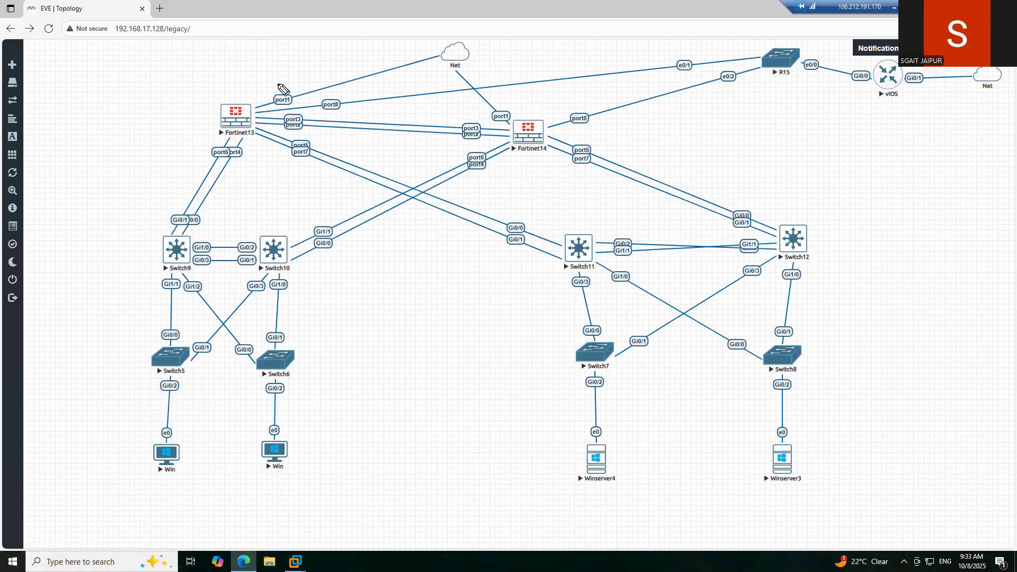
- Sketch the traffic path from the Win PC over Fortinet13 in pink, then clear the annotations
{"action": "mouse_move", "coordinate": [255, 82]}
{"action": "left_mouse_down"}
{"action": "mouse_move", "coordinate": [187, 111]}
{"action": "mouse_move", "coordinate": [225, 161]}
{"action": "mouse_move", "coordinate": [271, 137]}
{"action": "mouse_move", "coordinate": [260, 88]}
{"action": "mouse_move", "coordinate": [236, 79]}
{"action": "mouse_move", "coordinate": [194, 136]}
{"action": "mouse_move", "coordinate": [221, 128]}
{"action": "left_mouse_up"}
{"action": "mouse_move", "coordinate": [176, 465]}
{"action": "left_mouse_down"}
{"action": "mouse_move", "coordinate": [169, 390]}
{"action": "mouse_move", "coordinate": [191, 329]}
{"action": "mouse_move", "coordinate": [200, 241]}
{"action": "mouse_move", "coordinate": [473, 153]}
{"action": "mouse_move", "coordinate": [551, 140]}
{"action": "mouse_move", "coordinate": [743, 224]}
{"action": "mouse_move", "coordinate": [800, 422]}
{"action": "mouse_move", "coordinate": [791, 471]}
{"action": "mouse_move", "coordinate": [805, 466]}
{"action": "left_mouse_up"}
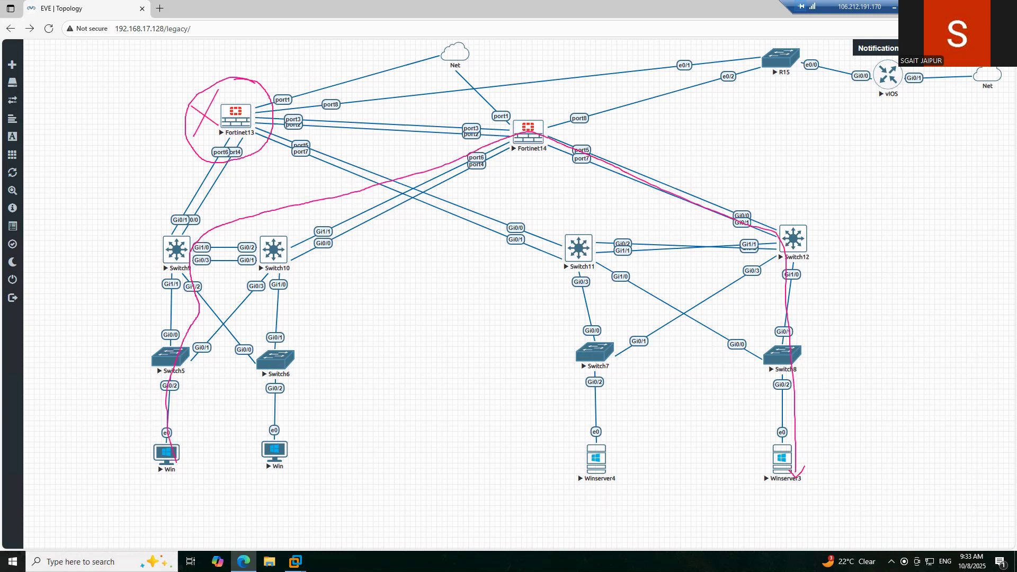
{"action": "key", "text": "e"}
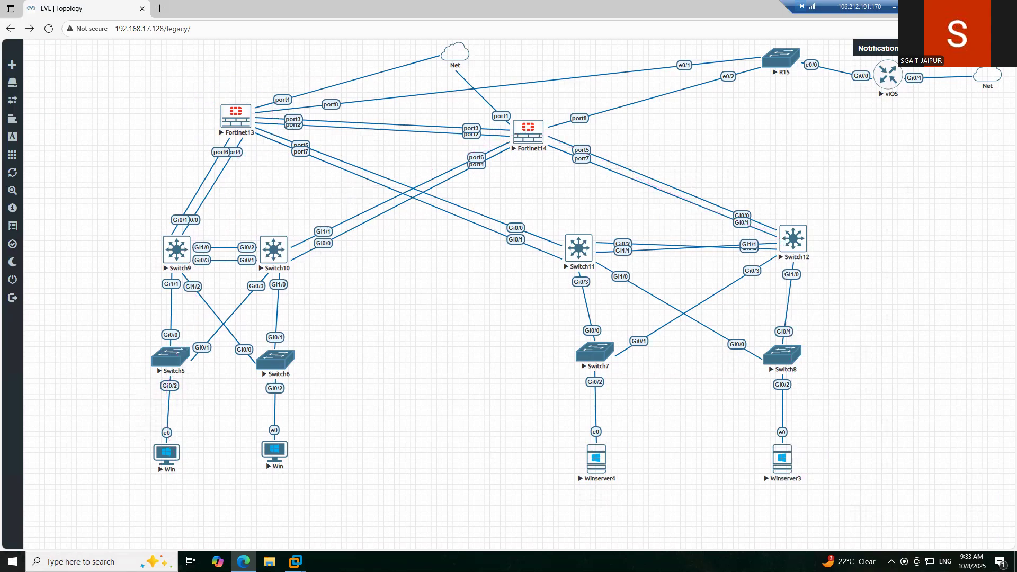
- Launch the VNC consoles of the Win client and Winserver3
{"action": "left_click", "coordinate": [165, 455]}
{"action": "left_click", "coordinate": [561, 87]}
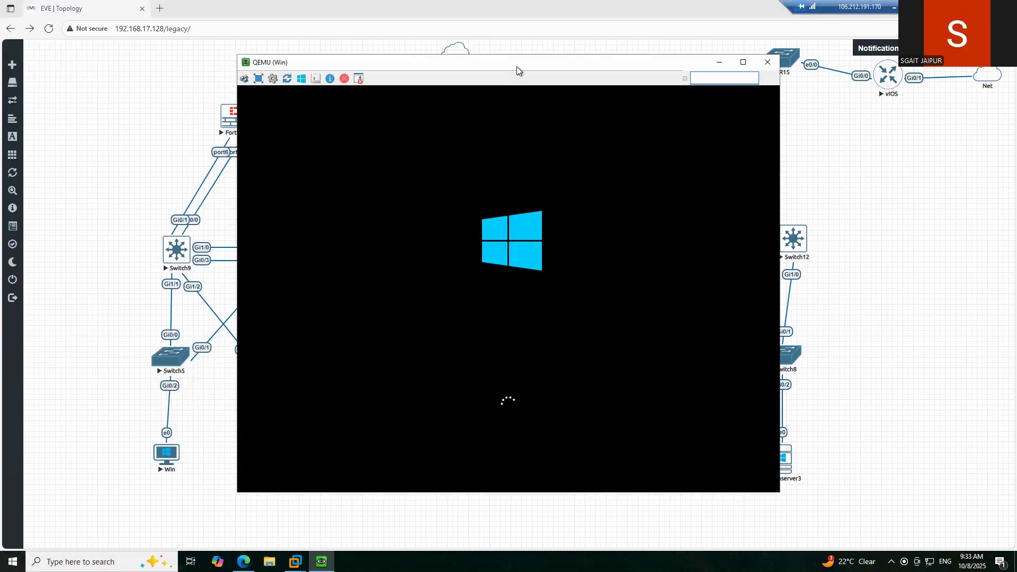
{"action": "left_click_drag", "start_coordinate": [517, 64], "coordinate": [371, 33]}
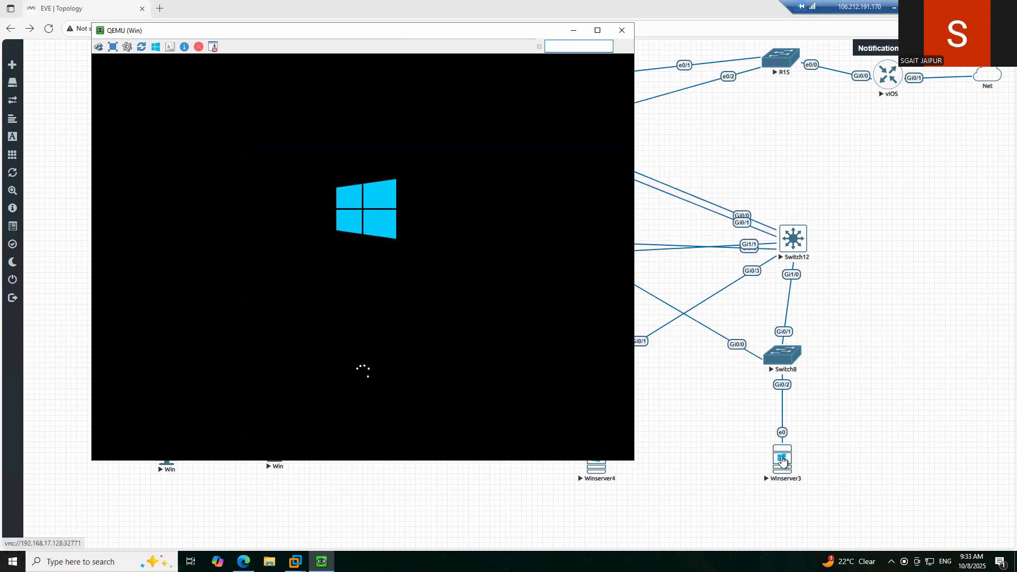
{"action": "left_click", "coordinate": [782, 460]}
{"action": "left_click", "coordinate": [551, 87]}
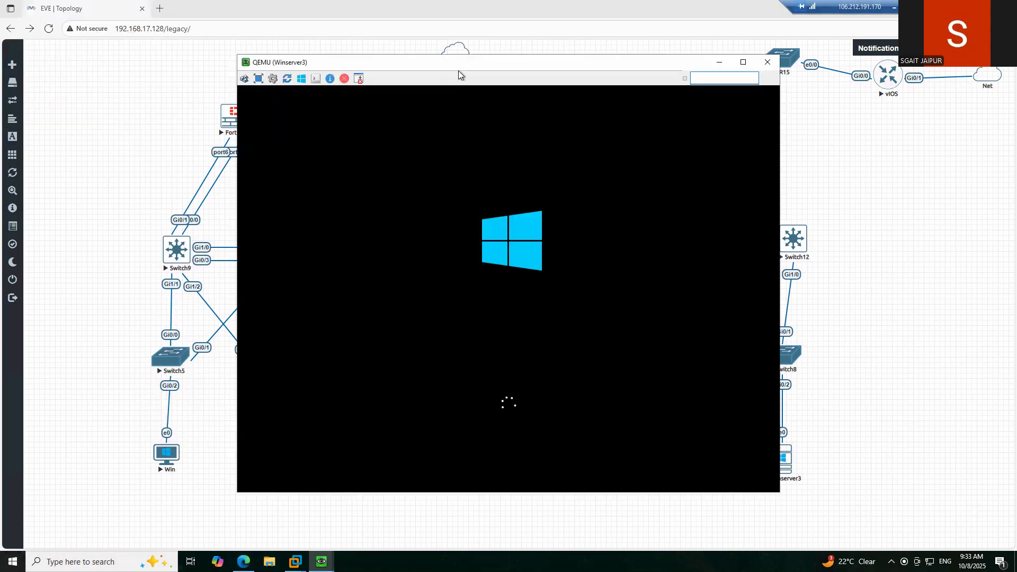
{"action": "left_click_drag", "start_coordinate": [460, 68], "coordinate": [647, 81]}
- Place the two console windows side by side and dismiss the OneDrive backup notification
{"action": "mouse_move", "coordinate": [321, 562]}
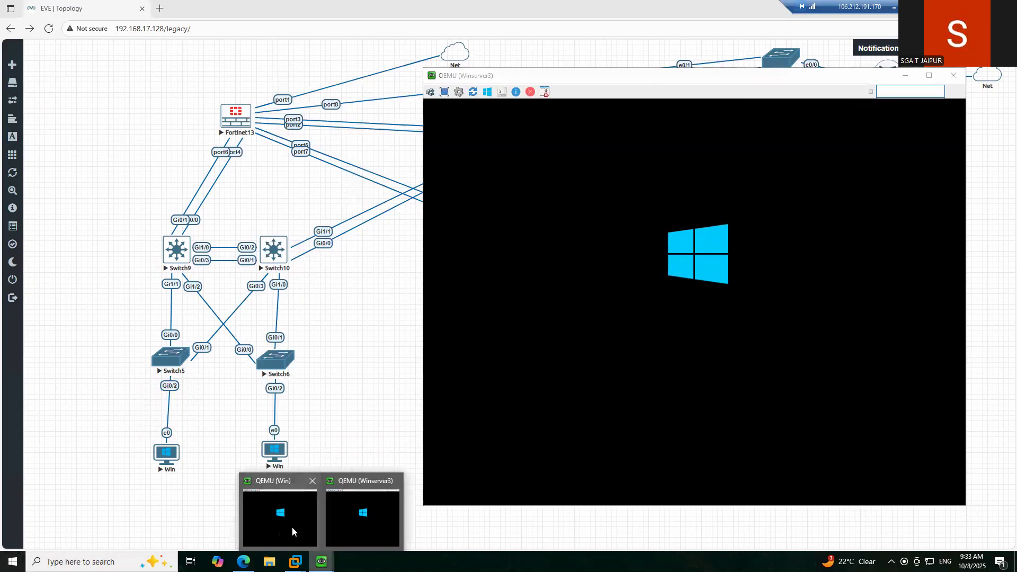
{"action": "left_click", "coordinate": [294, 530]}
{"action": "left_click_drag", "start_coordinate": [466, 28], "coordinate": [404, 30]}
{"action": "left_click_drag", "start_coordinate": [644, 78], "coordinate": [690, 58]}
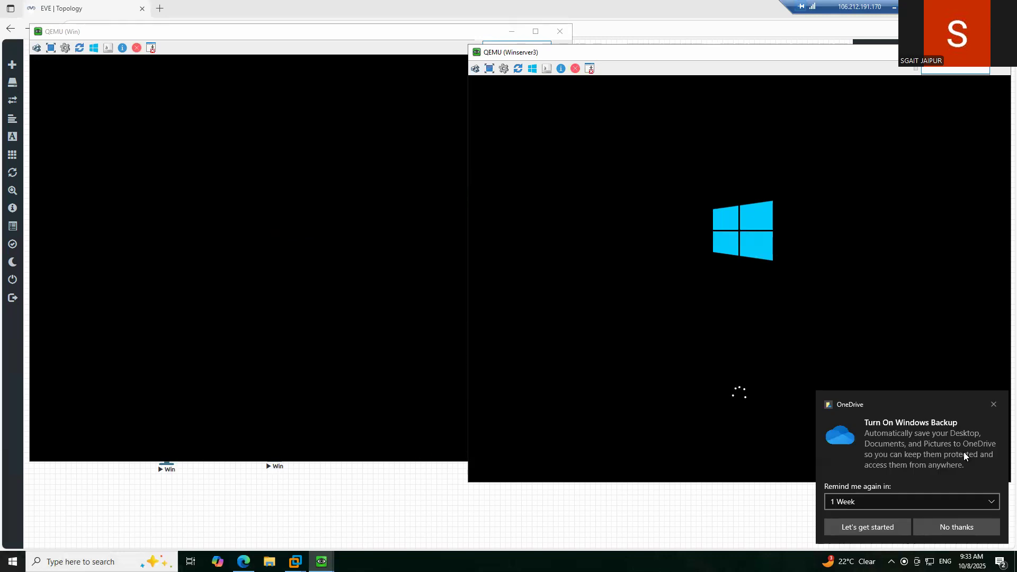
{"action": "left_click", "coordinate": [944, 528]}
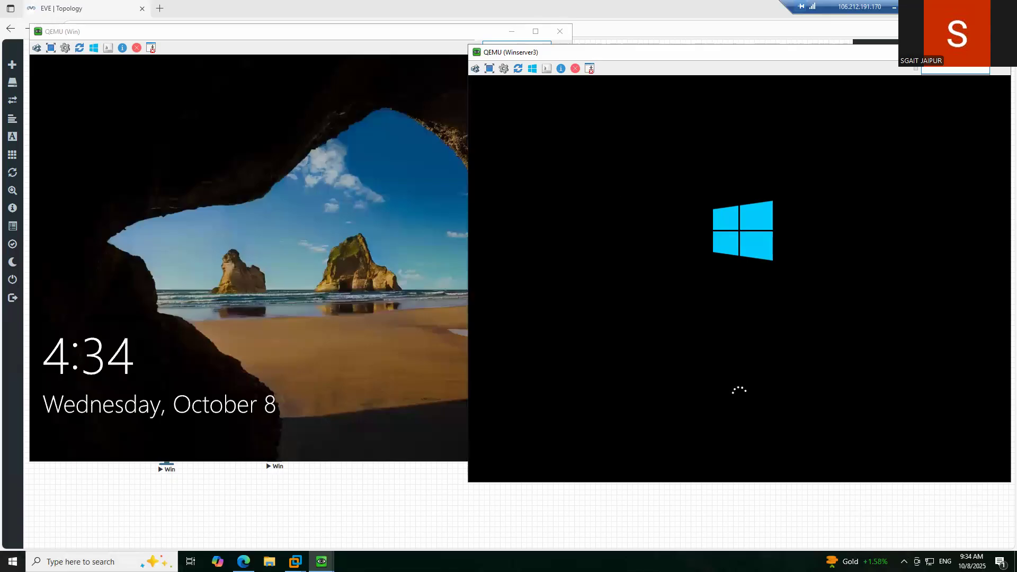
- Enter the user password at the Win client's Windows 10 lock screen to reach the desktop
{"action": "left_click", "coordinate": [275, 182]}
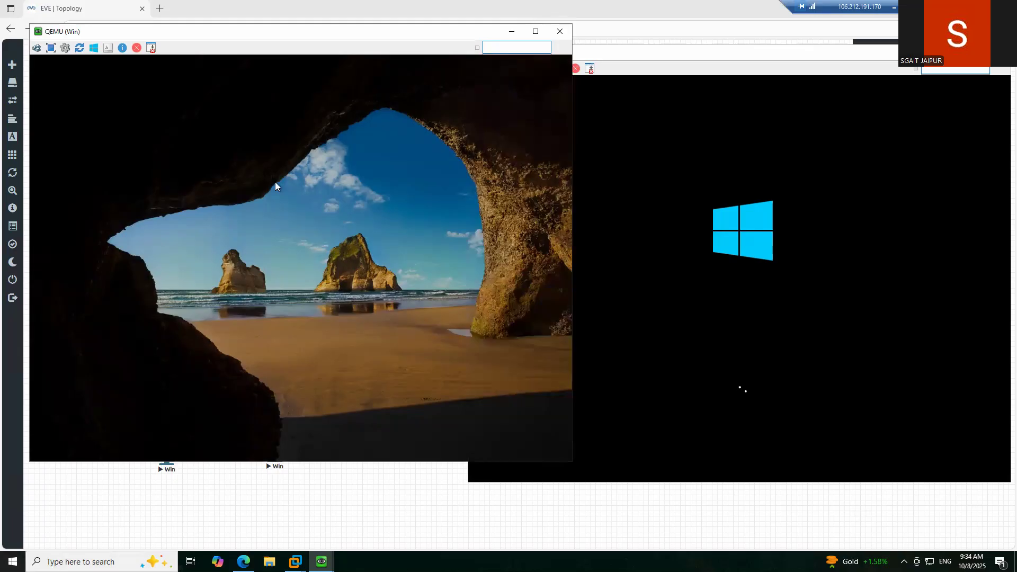
{"action": "key", "text": "Return"}
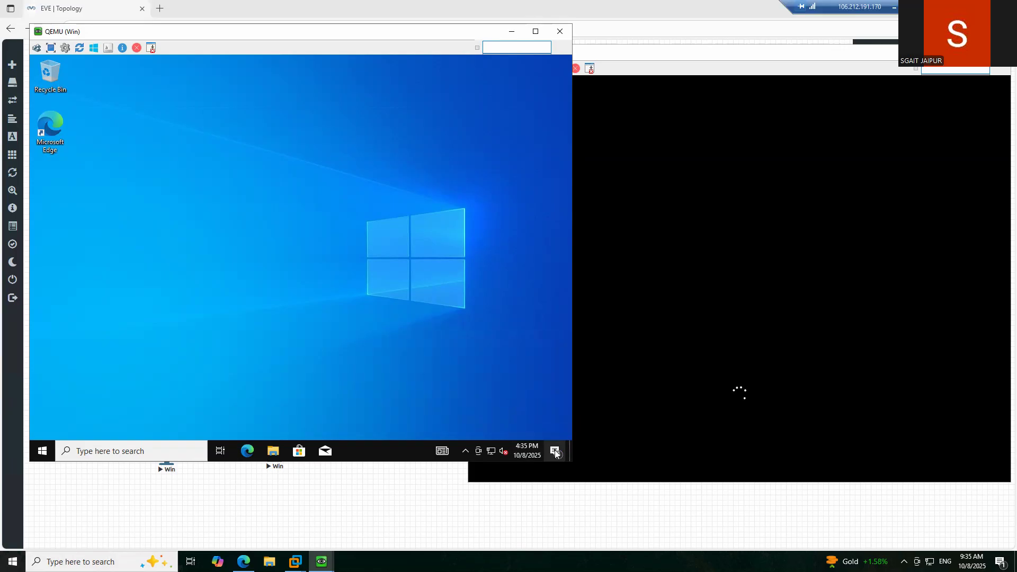
- Open Command Prompt on the Win client and run ipconfig, showing address 192.168.1.5
{"action": "left_click", "coordinate": [168, 452]}
{"action": "type", "text": "cmd"}
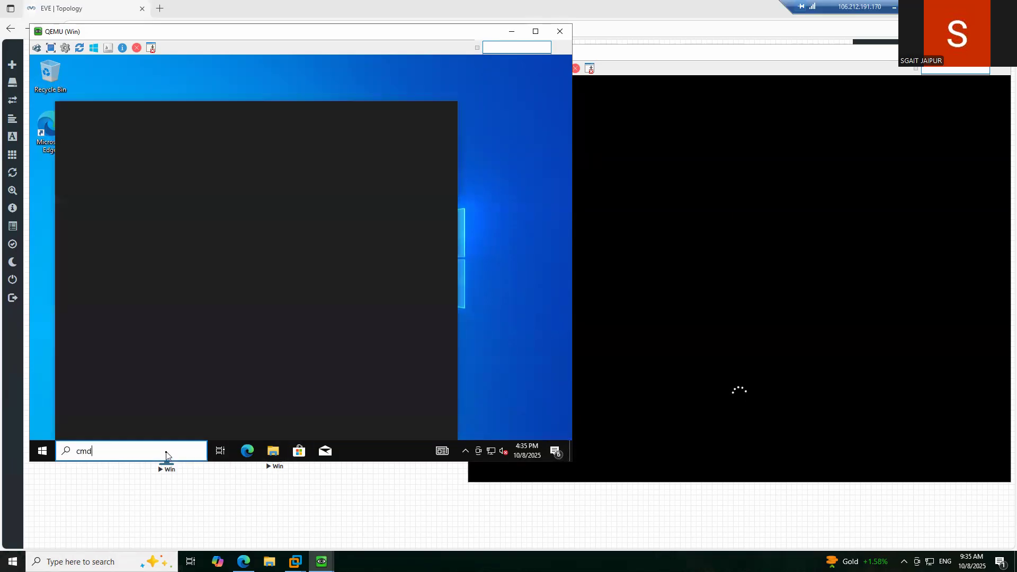
{"action": "key", "text": "Return"}
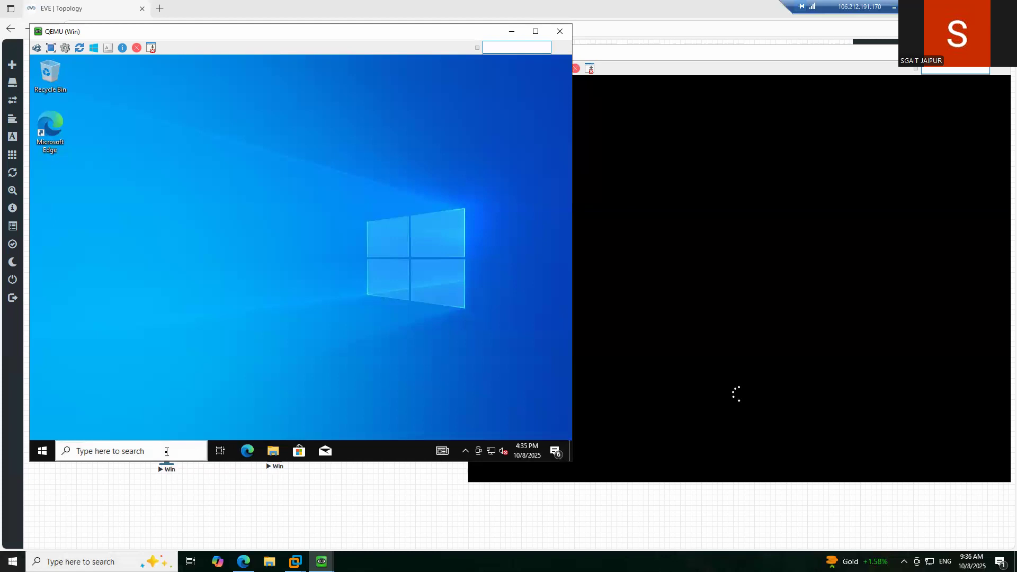
{"action": "type", "text": "ipc"}
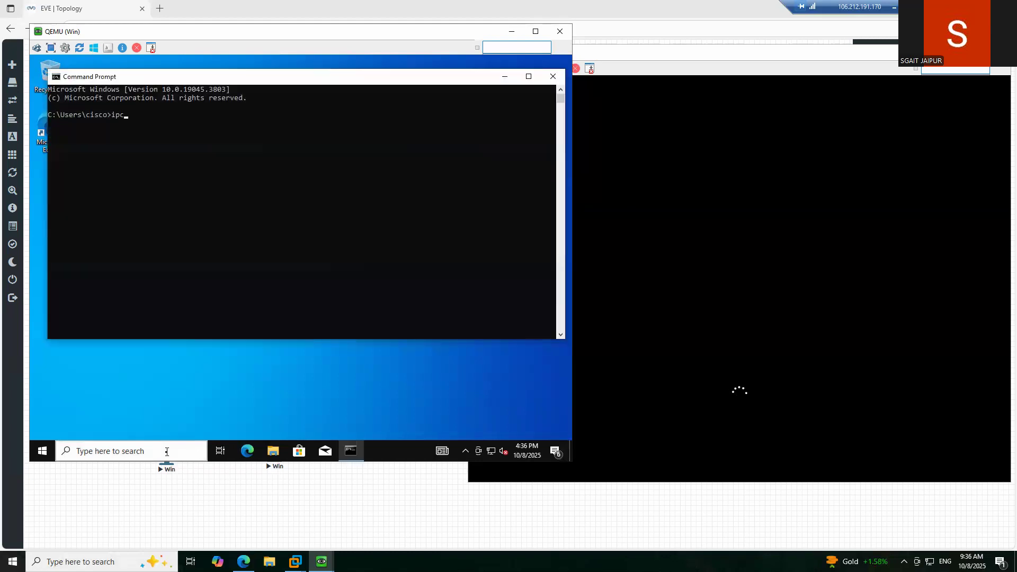
{"action": "type", "text": "onfig"}
{"action": "key", "text": "Return"}
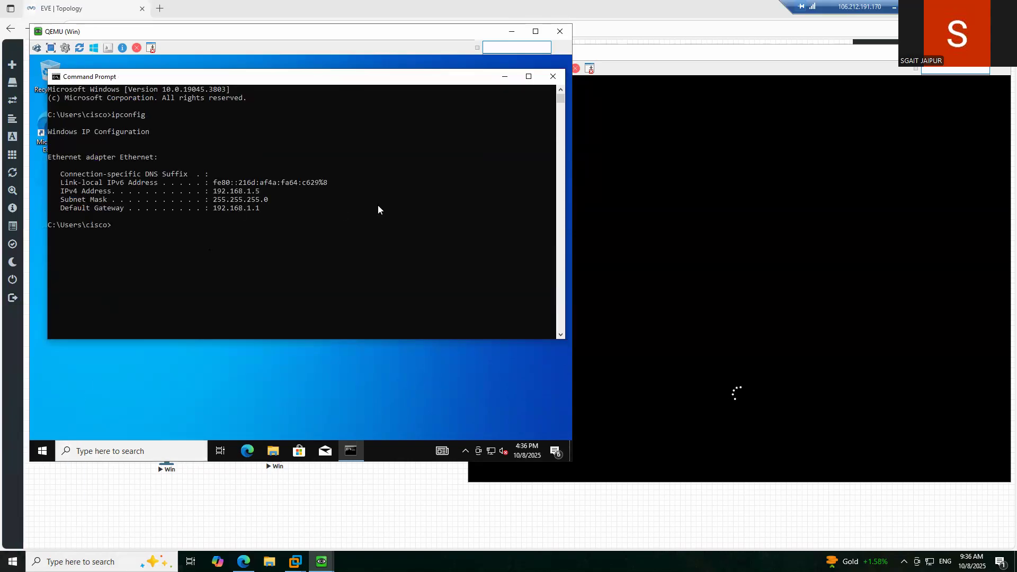
- Ping 8.8.8.8 from the client until replies arrive, then stop it
{"action": "type", "text": "ping 8.8.8.8"}
{"action": "key", "text": "Return"}
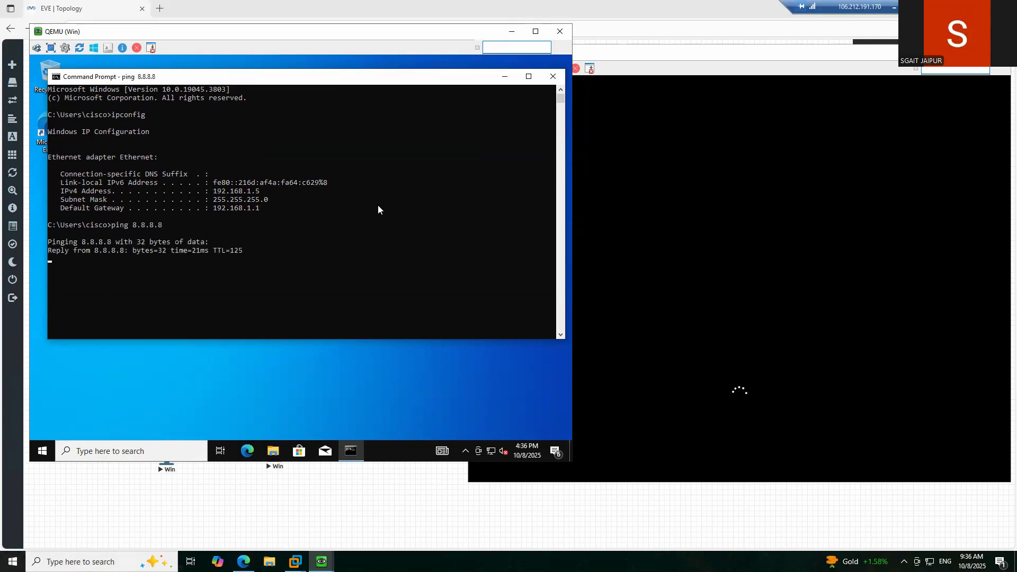
{"action": "key", "text": "ctrl+c"}
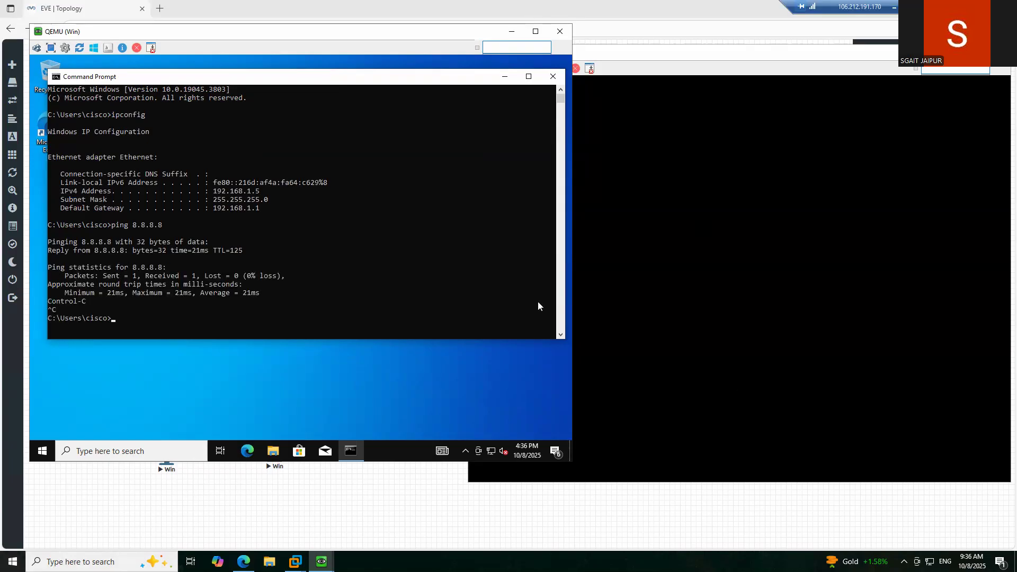
{"action": "left_click", "coordinate": [794, 57]}
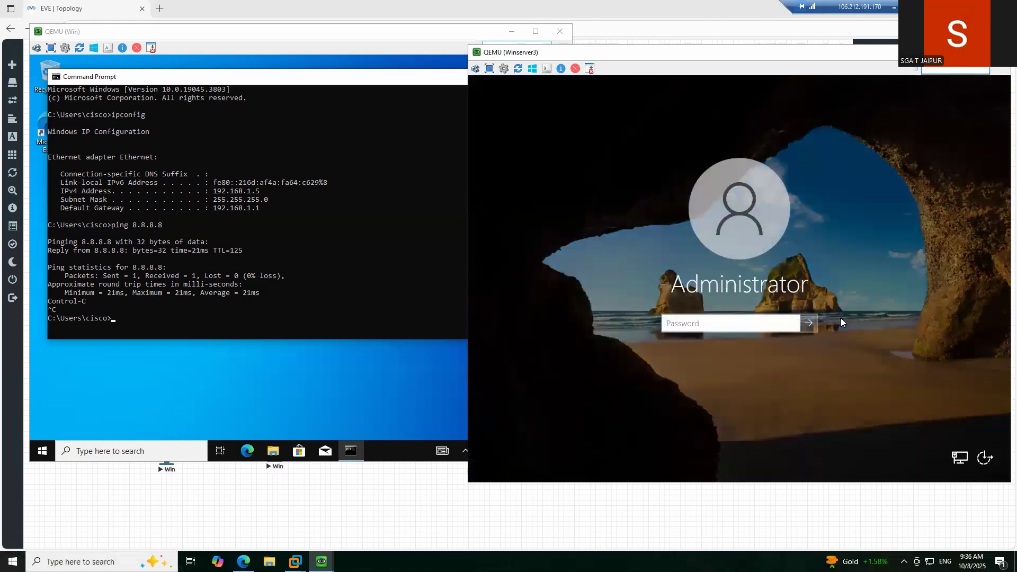
- Sign in to Winserver3 as Administrator and cancel the Shutdown Event Tracker
{"action": "type", "text": "•••••••••"}
{"action": "key", "text": "Return"}
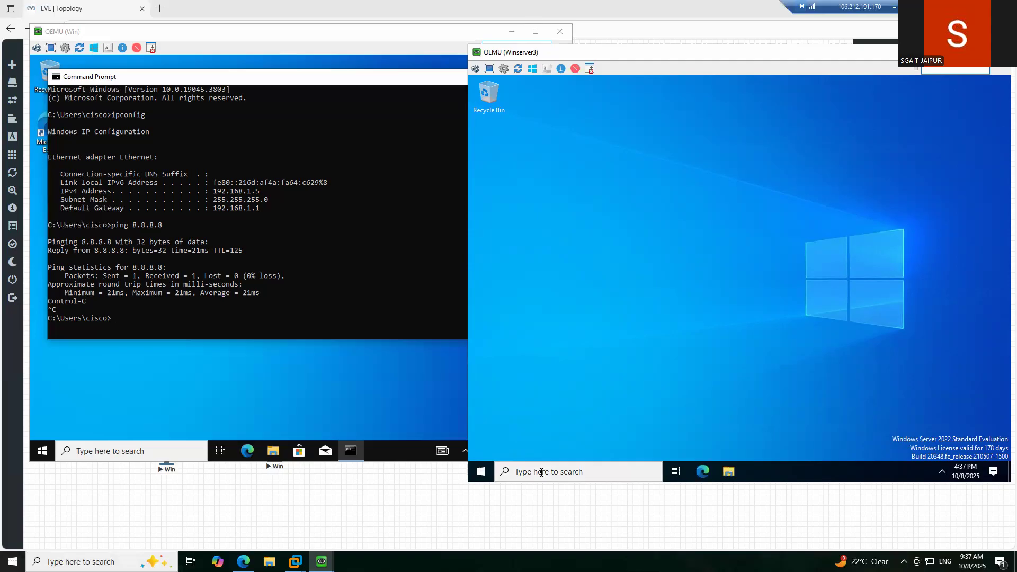
{"action": "left_click", "coordinate": [541, 472]}
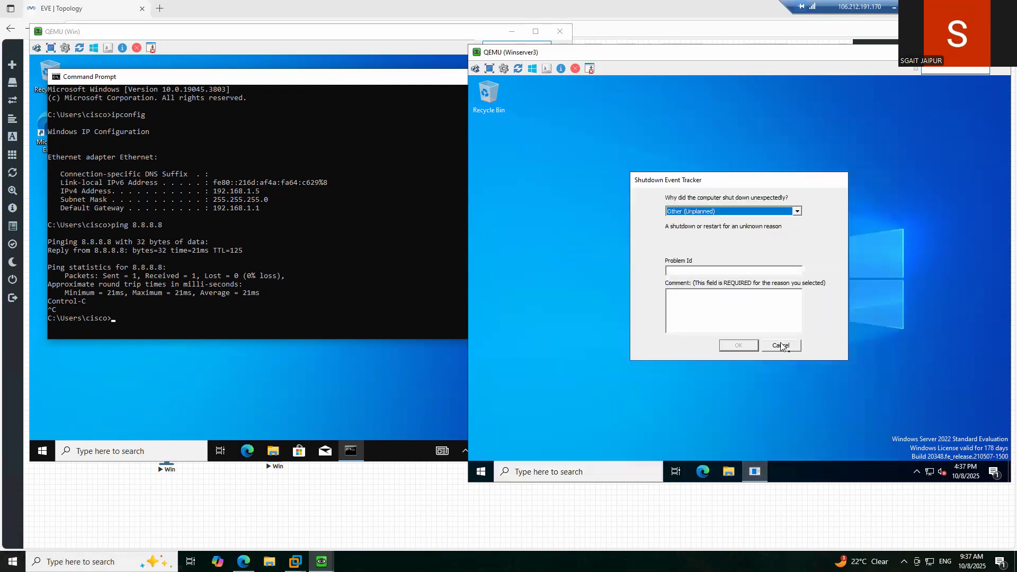
{"action": "left_click", "coordinate": [781, 345]}
- Run ipconfig in Winserver3's Command Prompt, showing 192.168.40.2 with gateway 192.168.40.1
{"action": "left_click", "coordinate": [571, 471]}
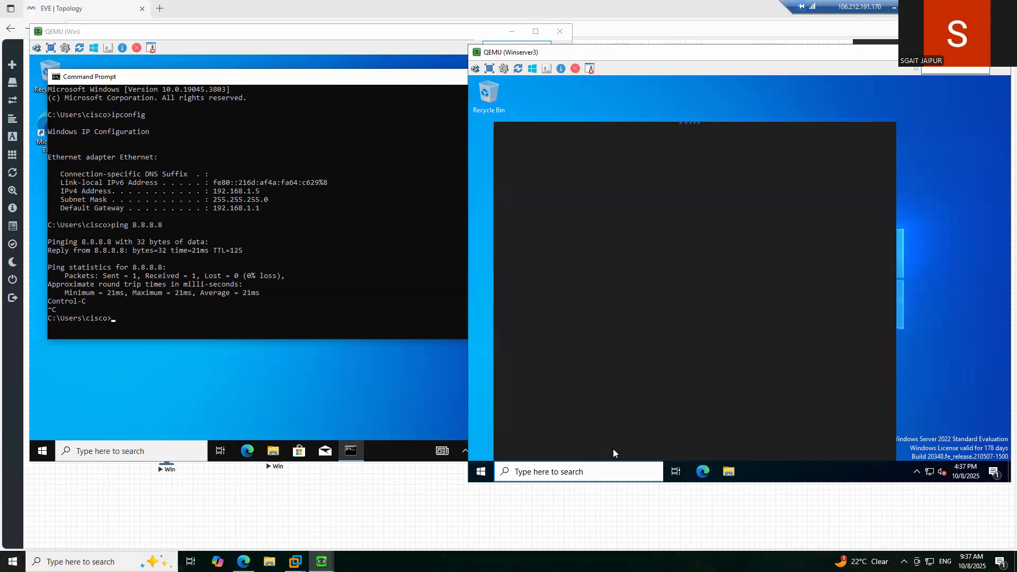
{"action": "type", "text": "cmd"}
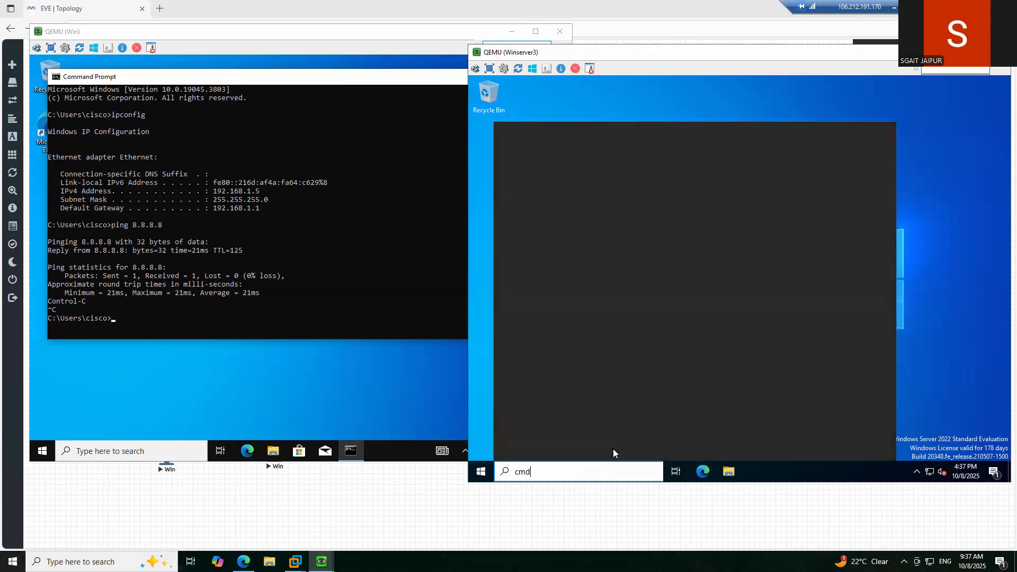
{"action": "key", "text": "Return"}
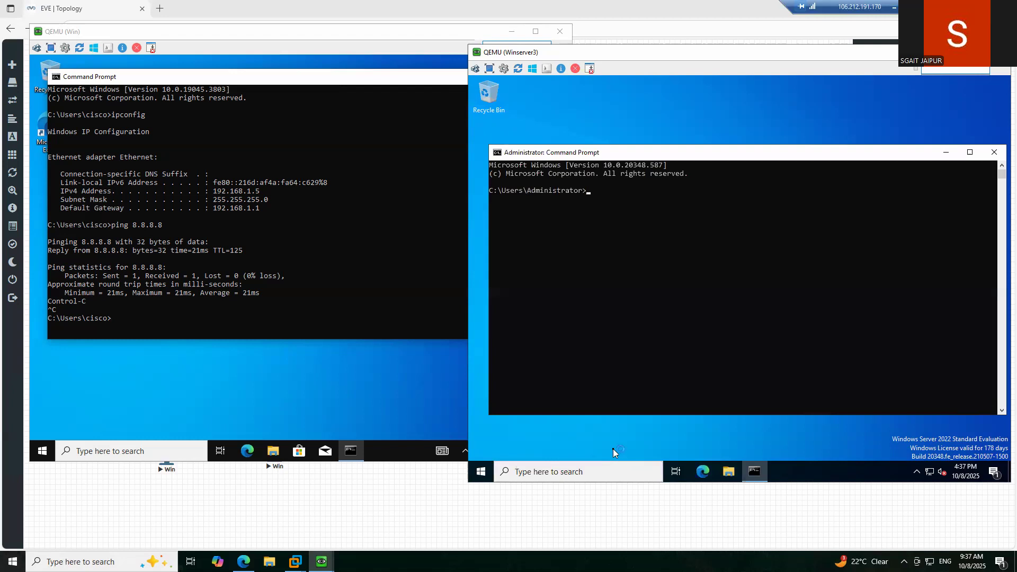
{"action": "type", "text": "ping"}
{"action": "key", "text": "BackSpace"}
{"action": "key", "text": "BackSpace"}
{"action": "key", "text": "BackSpace"}
{"action": "key", "text": "BackSpace"}
{"action": "key", "text": "BackSpace"}
{"action": "type", "text": "ipconfig"}
{"action": "key", "text": "Return"}
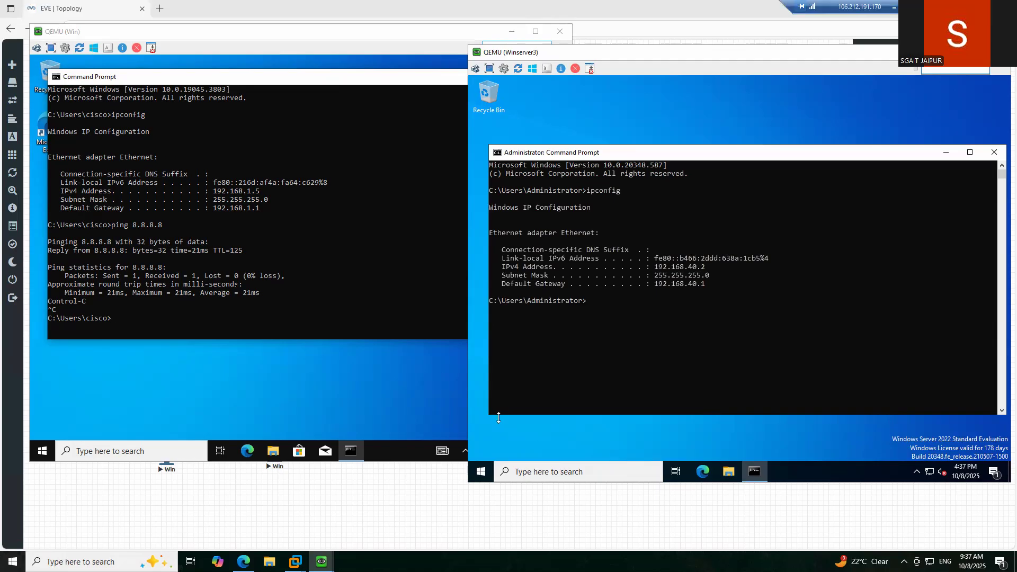
{"action": "left_click", "coordinate": [347, 261]}
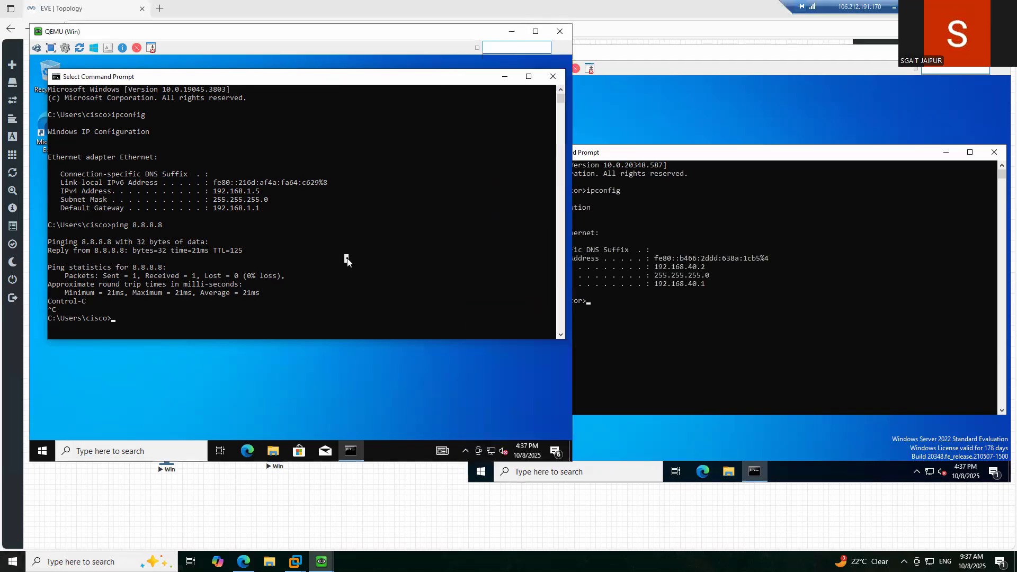
- Ping 192.168.40.2 from the Win client, see 100% loss, and rerun the same ping
{"action": "type", "text": "ping 192.168"}
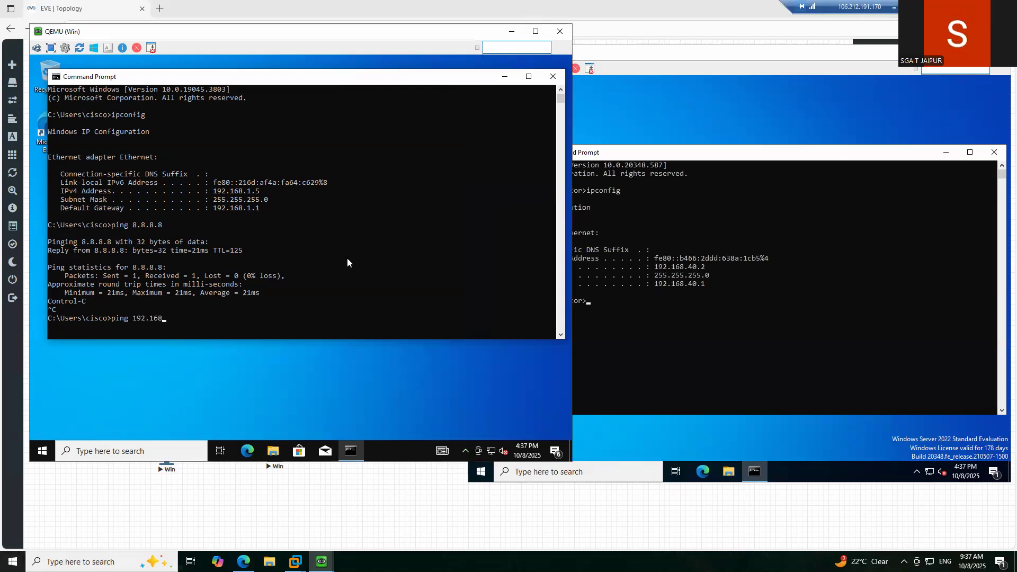
{"action": "type", "text": ".40.2"}
{"action": "key", "text": "Return"}
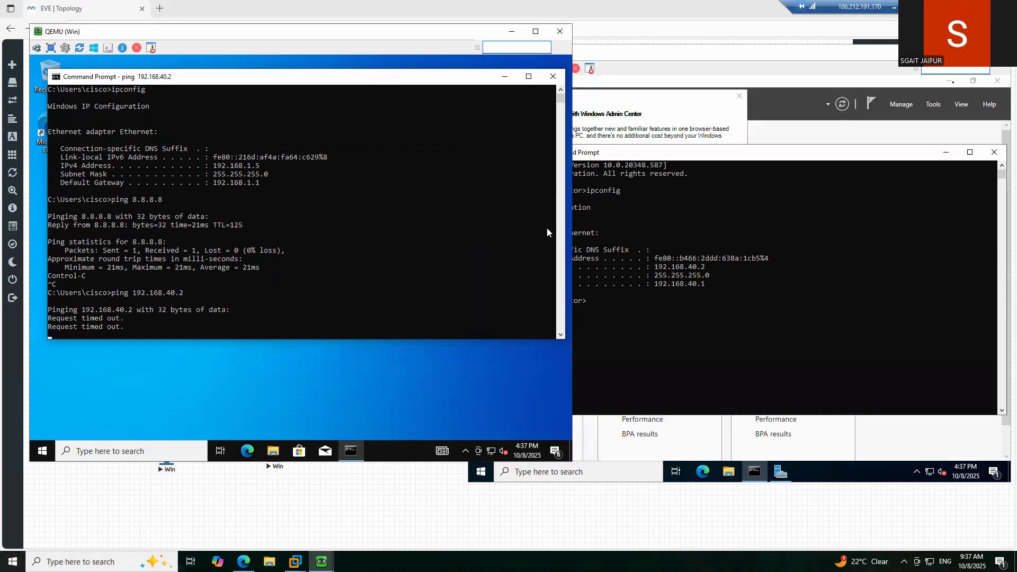
{"action": "left_click", "coordinate": [953, 82]}
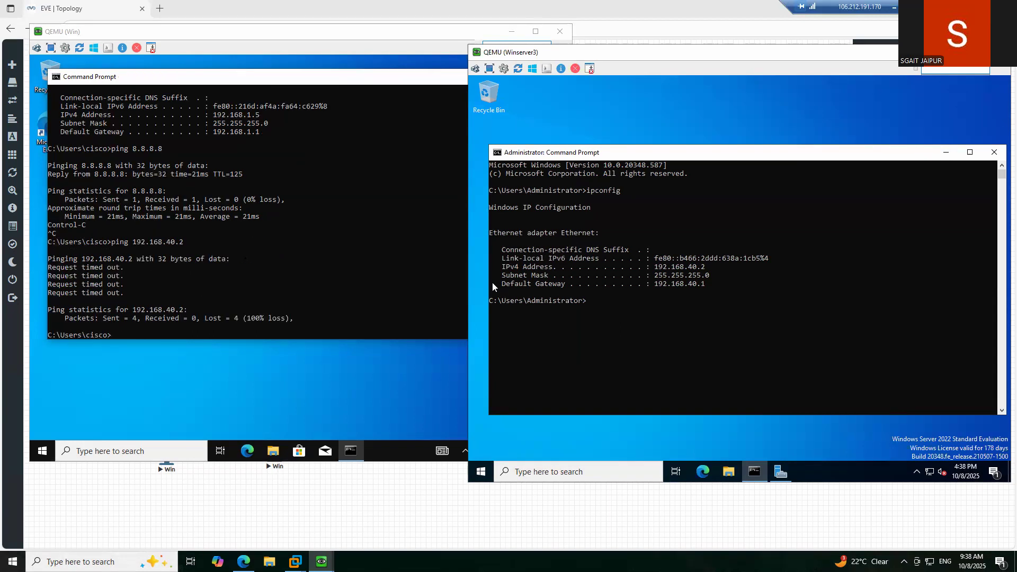
{"action": "key", "text": "Up"}
{"action": "left_click", "coordinate": [206, 260]}
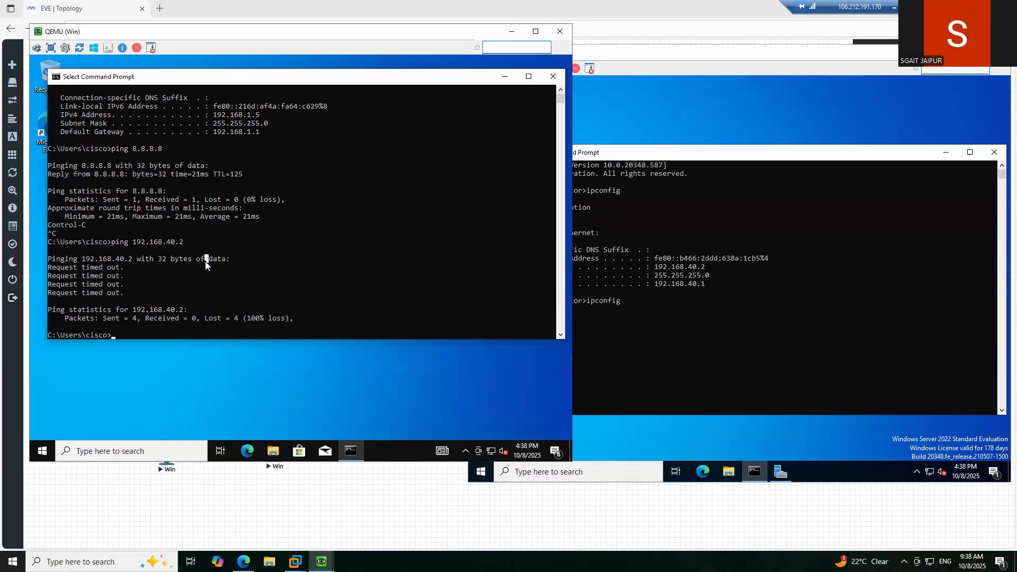
{"action": "key", "text": "Escape"}
{"action": "key", "text": "Up"}
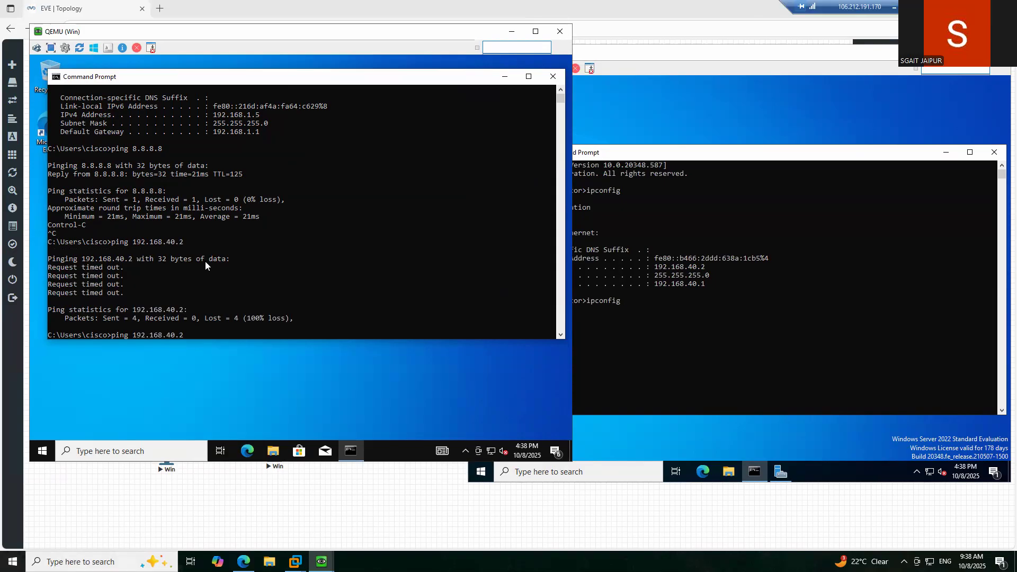
{"action": "key", "text": "Return"}
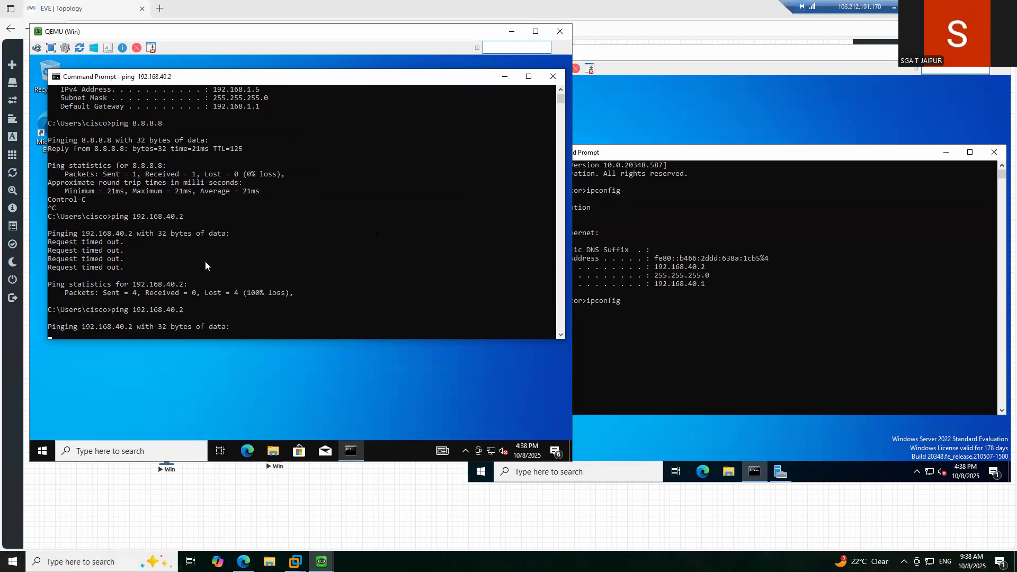
- From Winserver3, ping 192.168.1.1 and get replies with 0% loss
{"action": "left_click", "coordinate": [697, 243]}
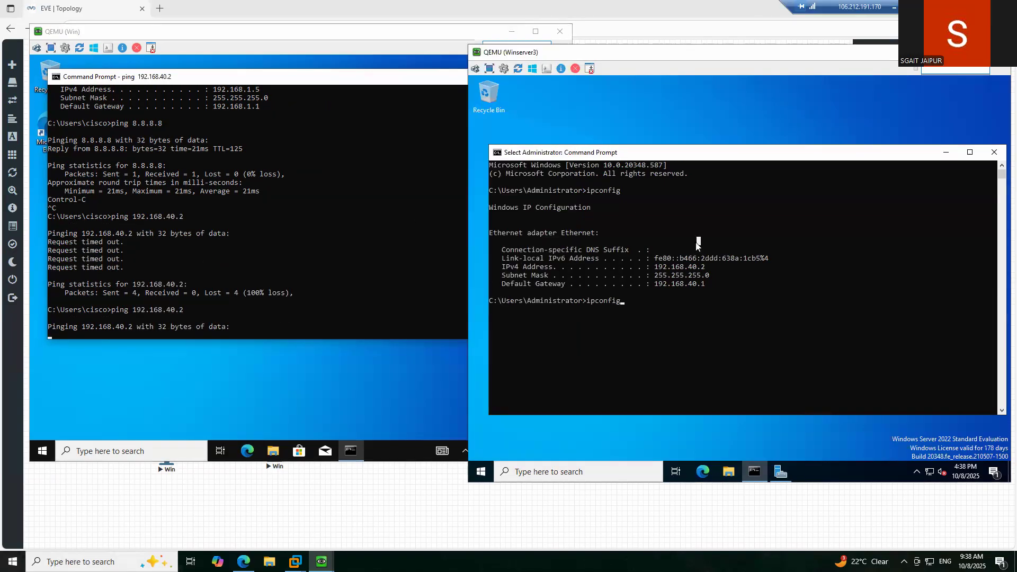
{"action": "key", "text": "Escape"}
{"action": "key", "text": "Escape"}
{"action": "type", "text": "ping "}
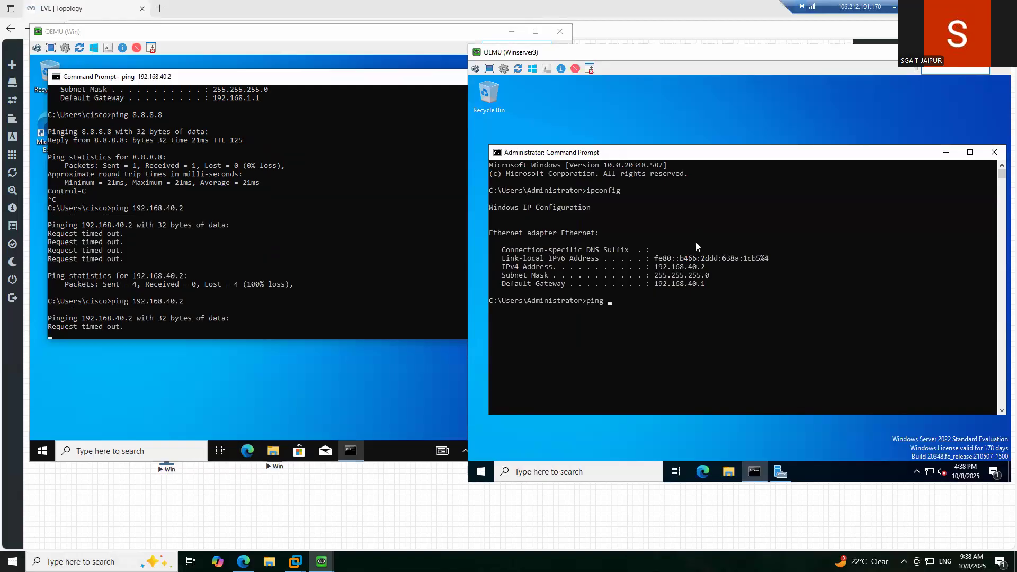
{"action": "type", "text": "1"}
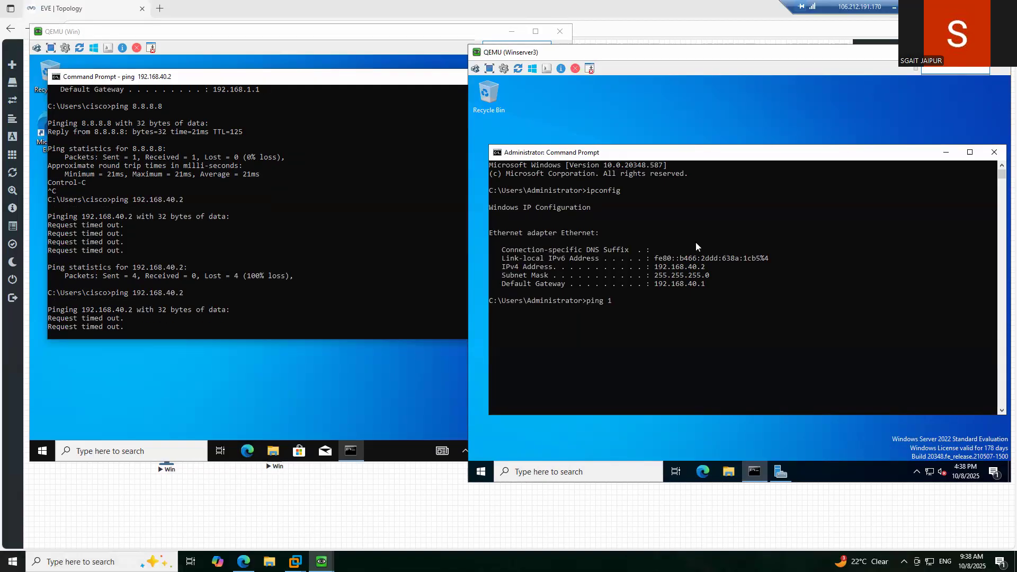
{"action": "type", "text": "92.168.1.1"}
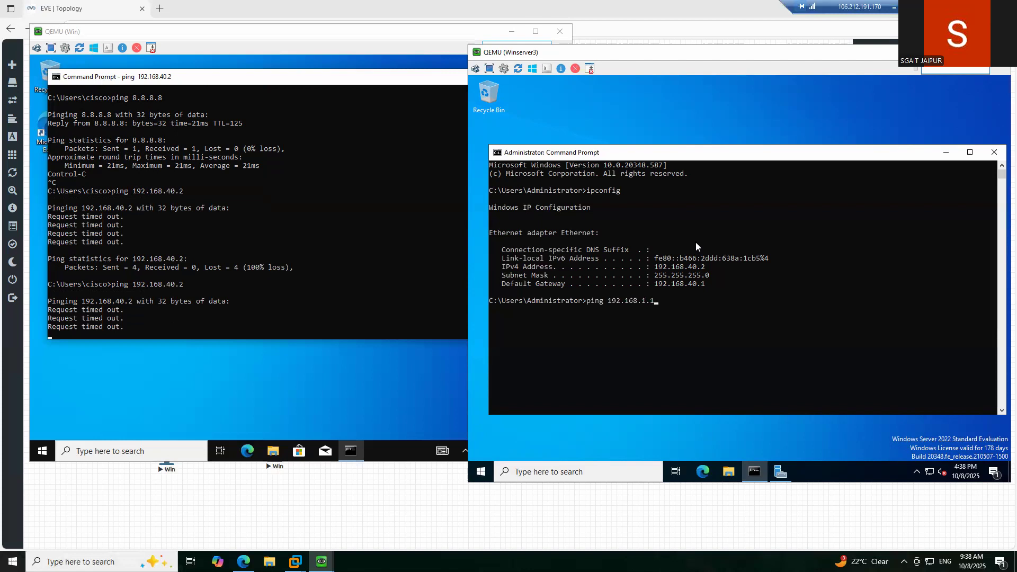
{"action": "key", "text": "Return"}
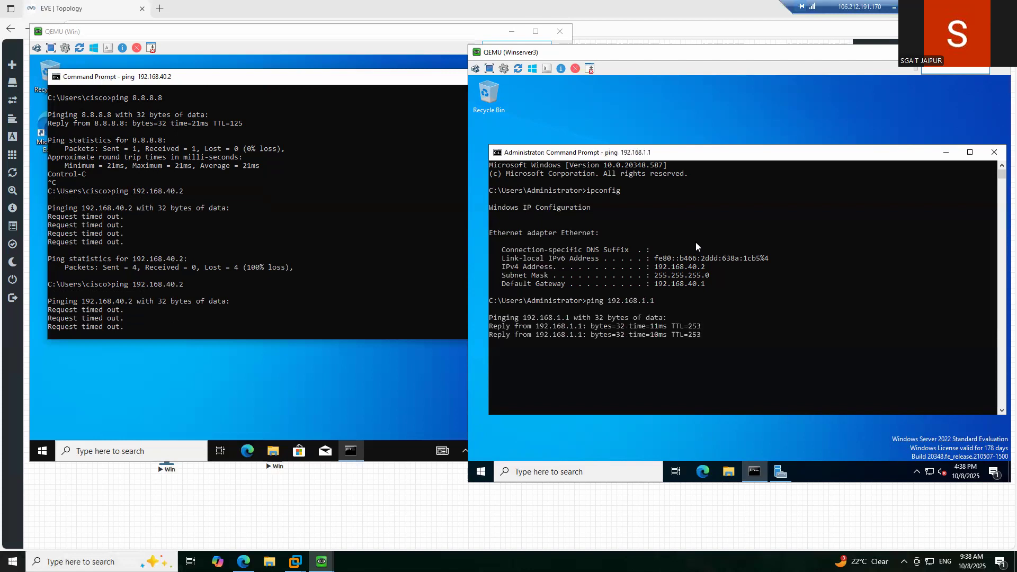
{"action": "key", "text": "ctrl+c"}
- Edit the ping to target 192.168.1.5 and run it, which times out
{"action": "key", "text": "Up"}
{"action": "key", "text": "BackSpace"}
{"action": "type", "text": "5"}
{"action": "key", "text": "Return"}
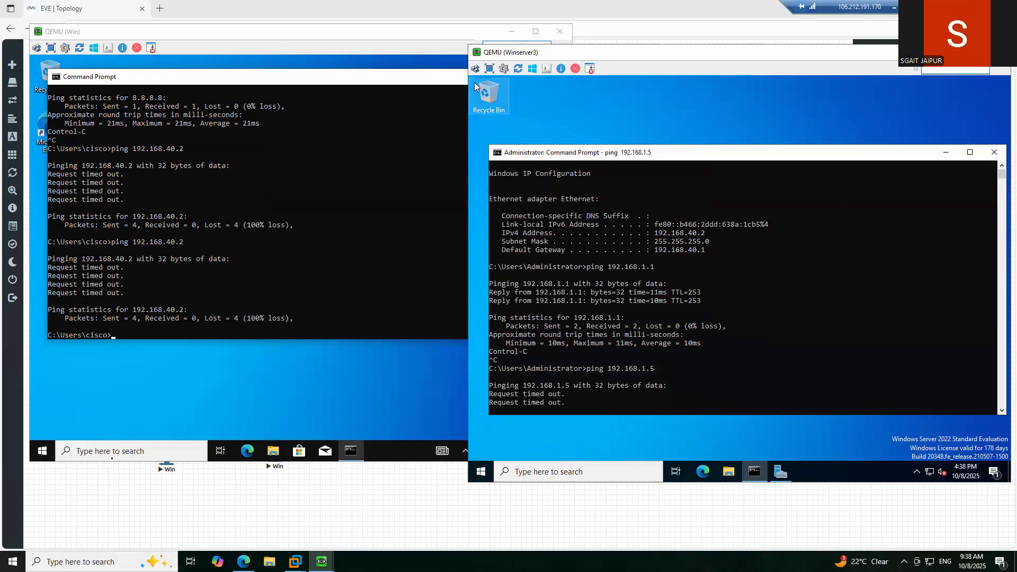
- Search 'windows fire' on the Win client and open Firewall & network protection
{"action": "left_click", "coordinate": [112, 457]}
{"action": "left_click", "coordinate": [113, 454]}
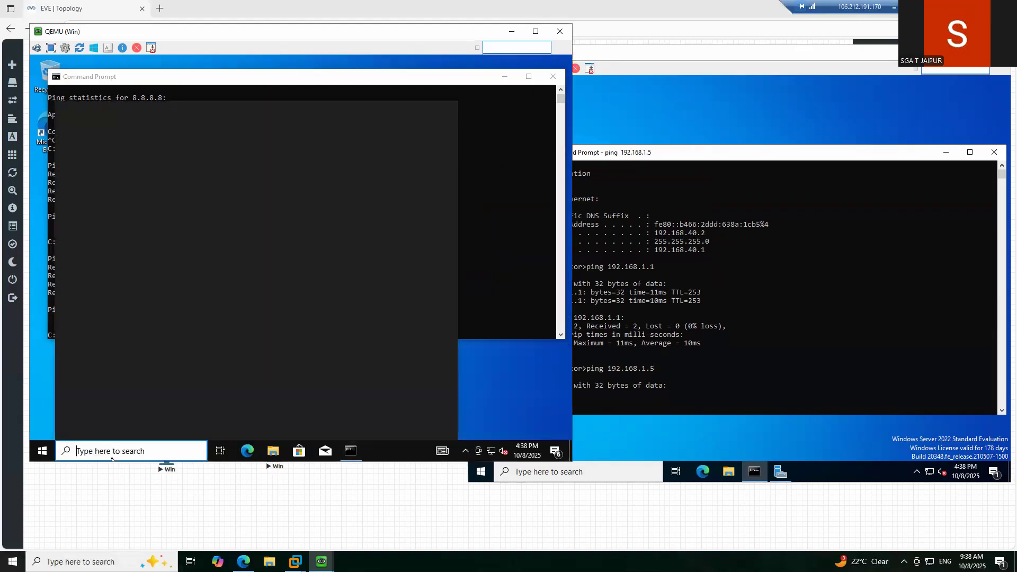
{"action": "type", "text": "windows"}
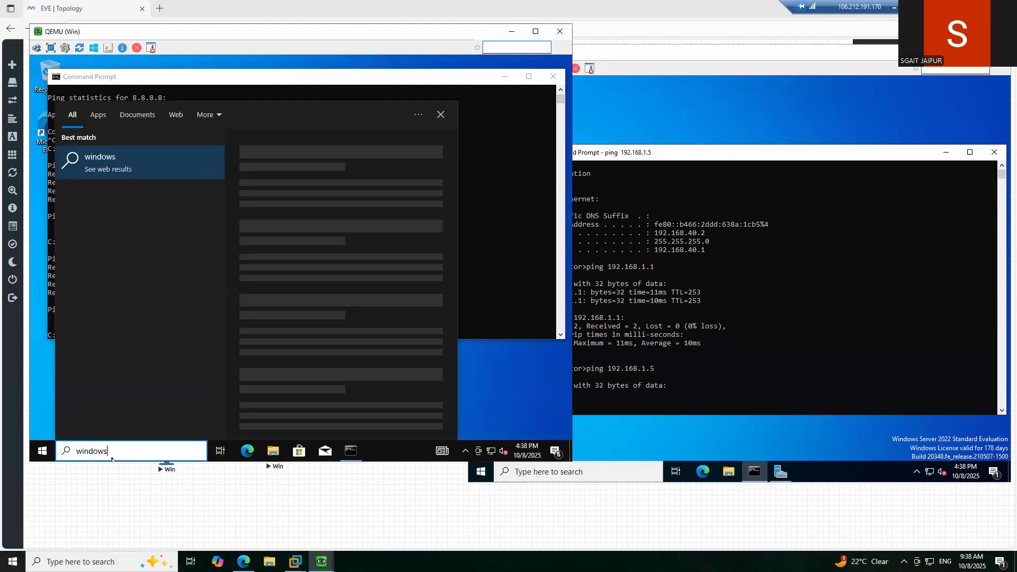
{"action": "type", "text": " fire"}
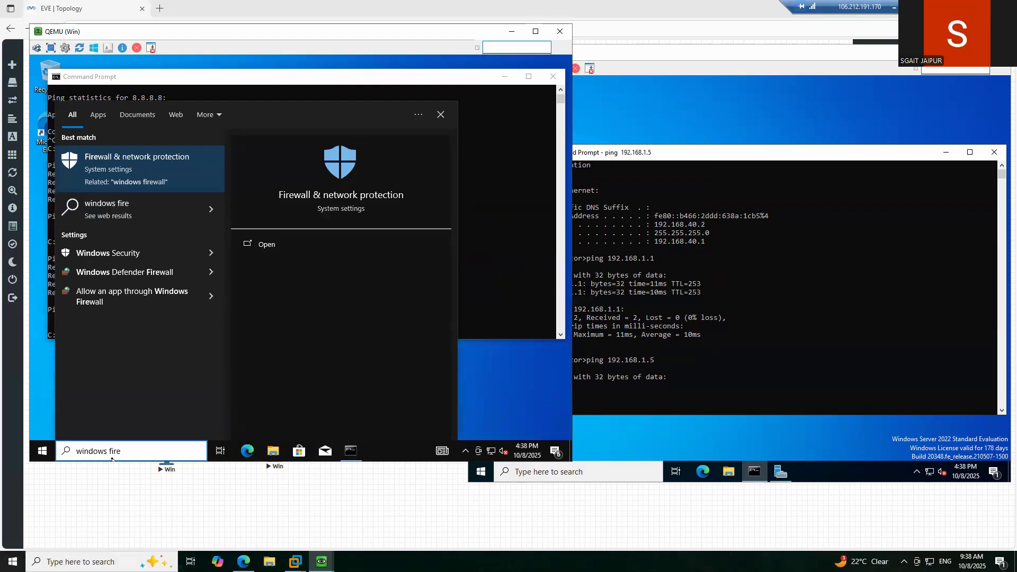
{"action": "key", "text": "Return"}
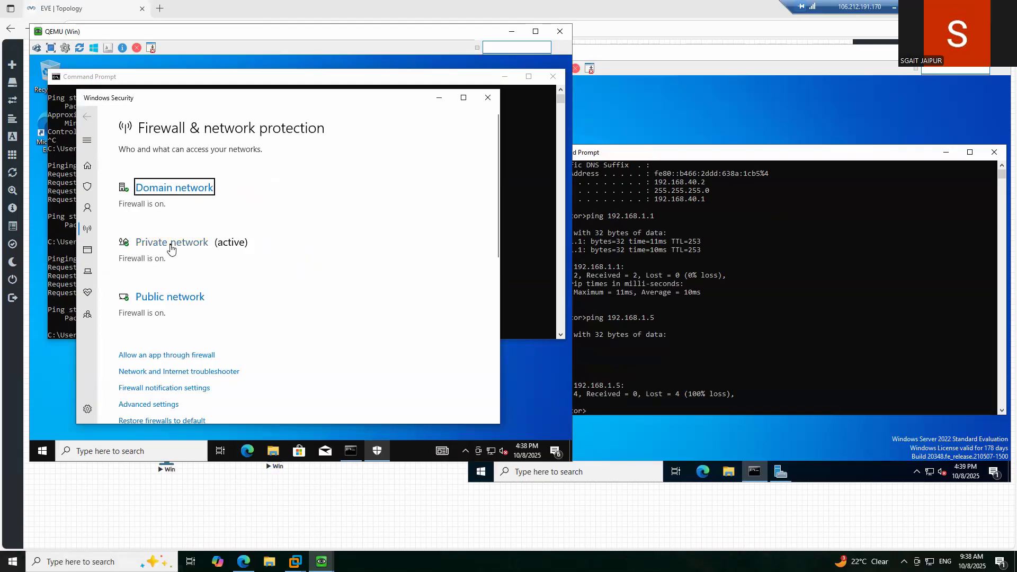
- Turn the private and domain network firewalls off, approving each UAC prompt
{"action": "left_click", "coordinate": [171, 247]}
{"action": "left_click", "coordinate": [131, 313]}
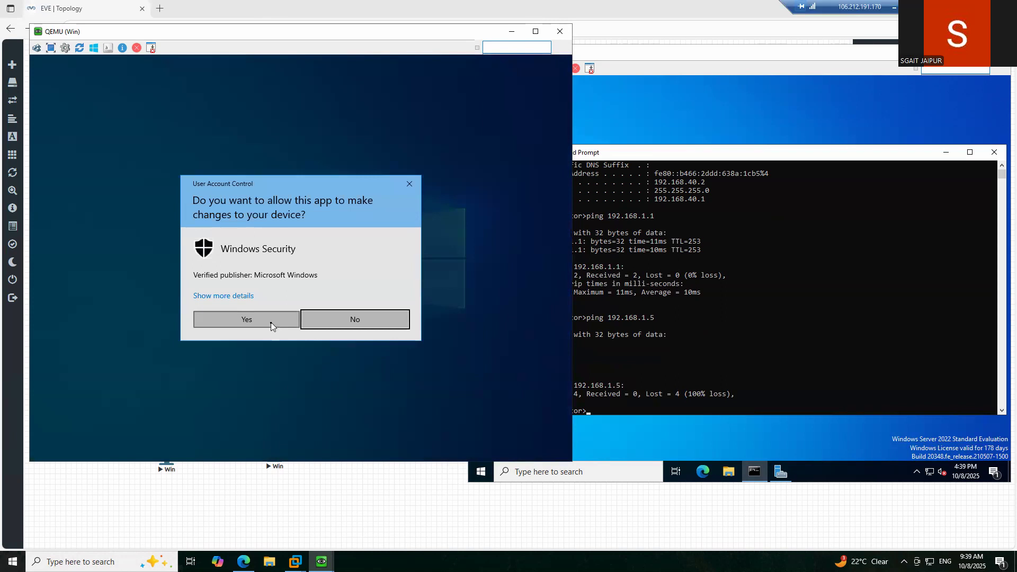
{"action": "left_click", "coordinate": [271, 325]}
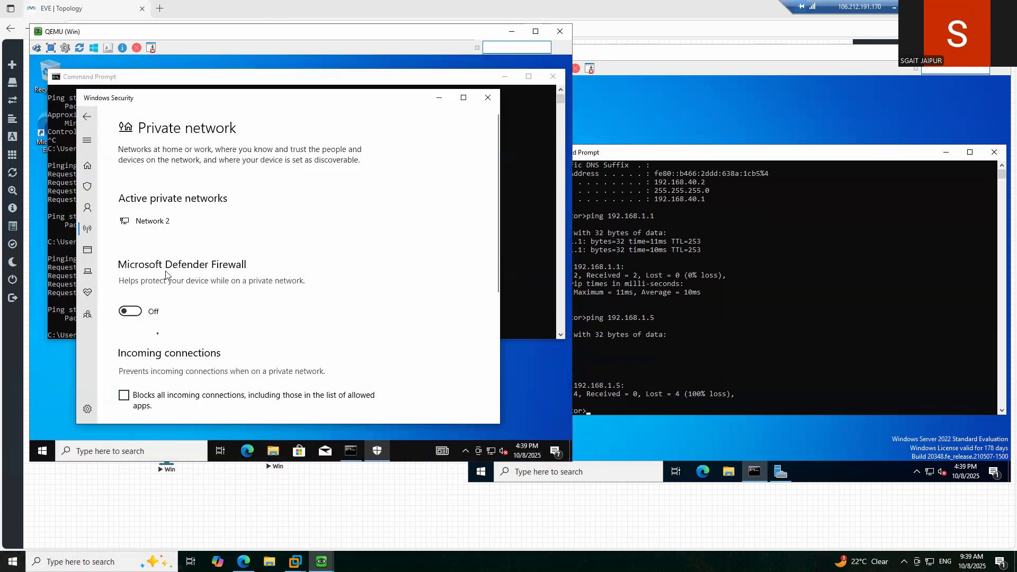
{"action": "left_click", "coordinate": [88, 116]}
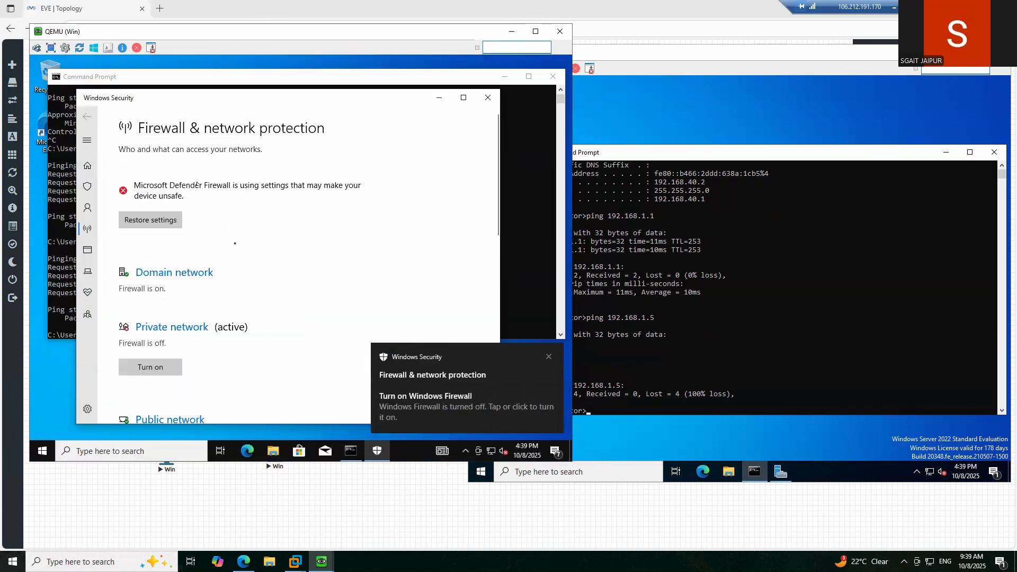
{"action": "left_click", "coordinate": [160, 276]}
{"action": "left_click", "coordinate": [131, 301]}
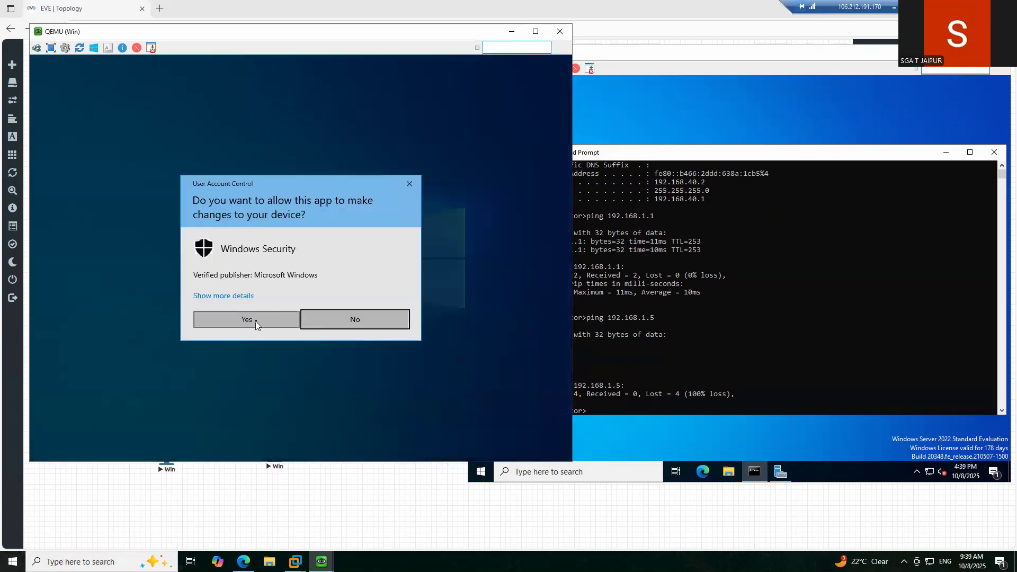
{"action": "left_click", "coordinate": [247, 320]}
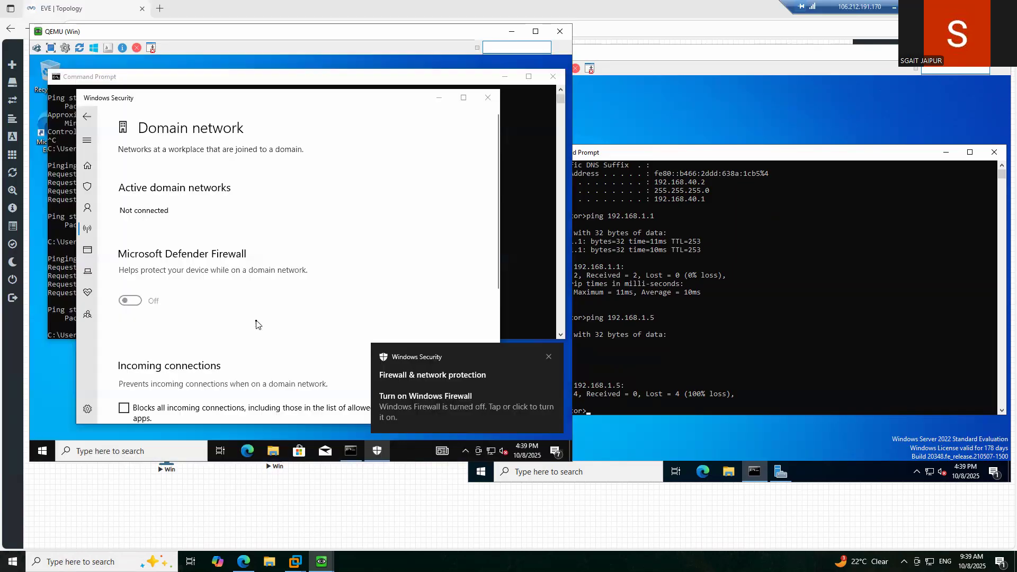
{"action": "left_click", "coordinate": [90, 117]}
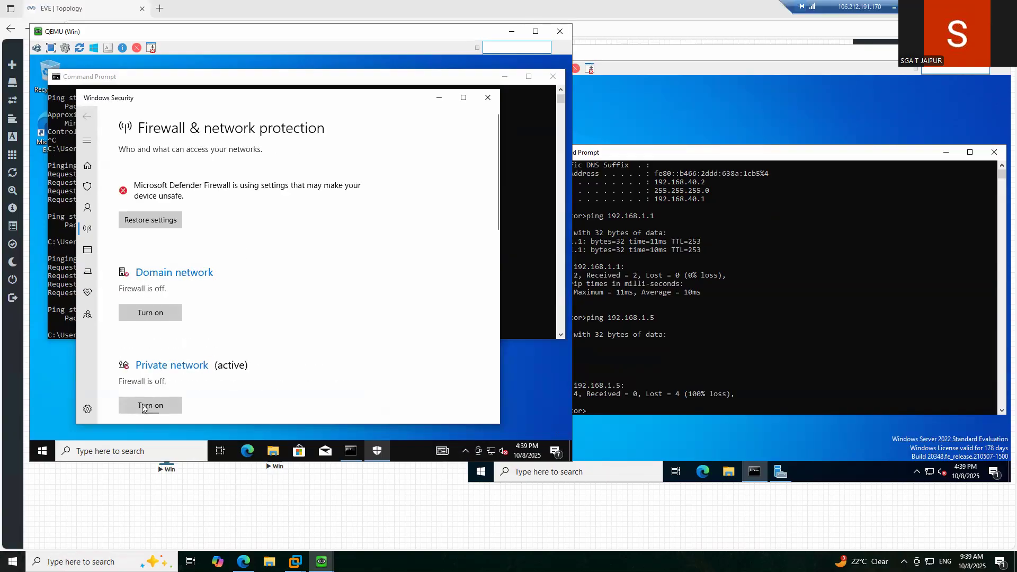
- Turn the public network firewall off and close Windows Security
{"action": "scroll", "coordinate": [189, 282], "scroll_direction": "down", "scroll_amount": 3}
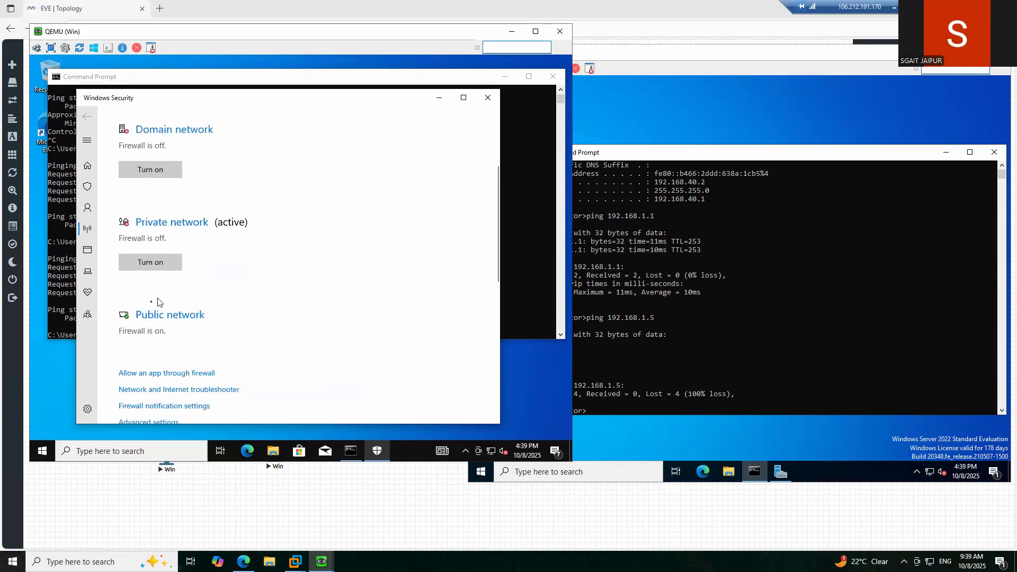
{"action": "left_click", "coordinate": [151, 317]}
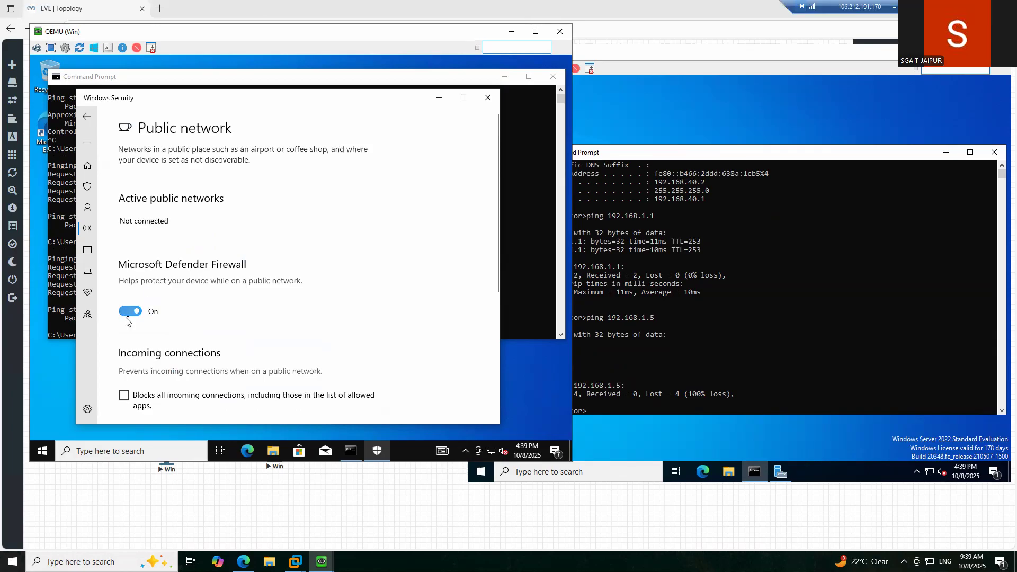
{"action": "left_click", "coordinate": [130, 312]}
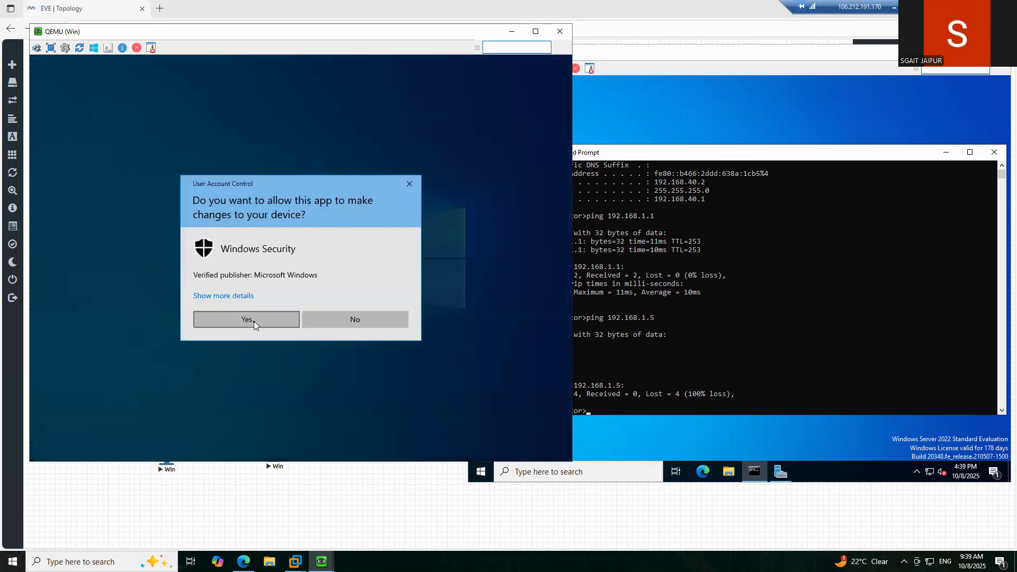
{"action": "left_click", "coordinate": [247, 319]}
{"action": "scroll", "coordinate": [295, 246], "scroll_direction": "down", "scroll_amount": 5}
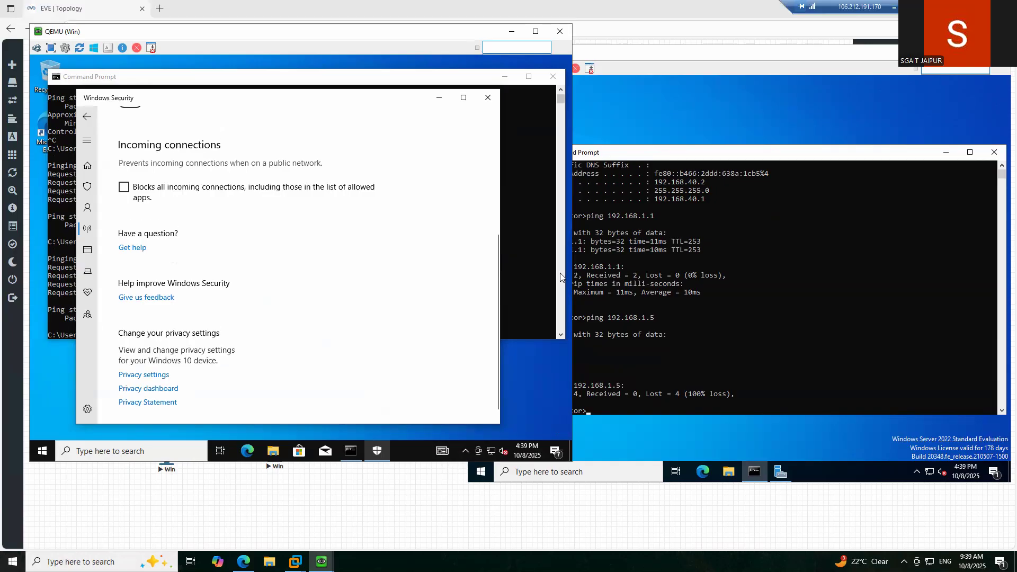
{"action": "left_click", "coordinate": [488, 98]}
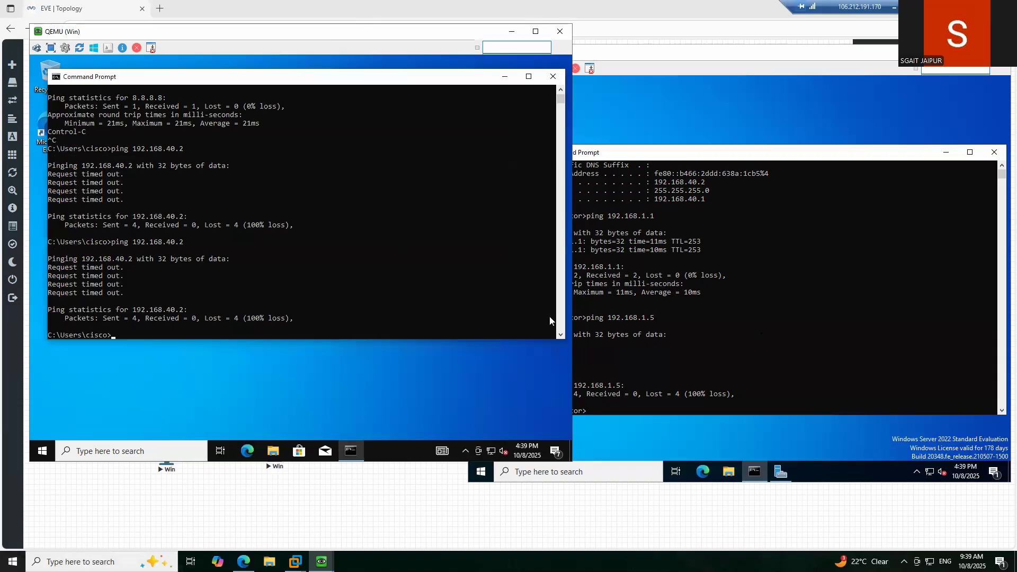
- Rerun Winserver3's ping to 192.168.1.5
{"action": "left_click", "coordinate": [757, 332]}
{"action": "key", "text": "Up"}
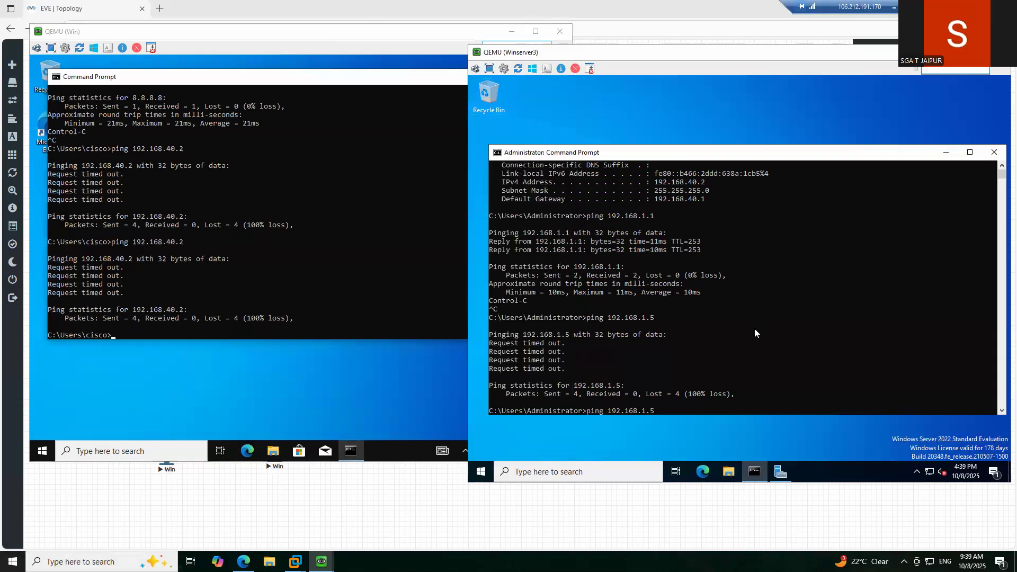
{"action": "key", "text": "Return"}
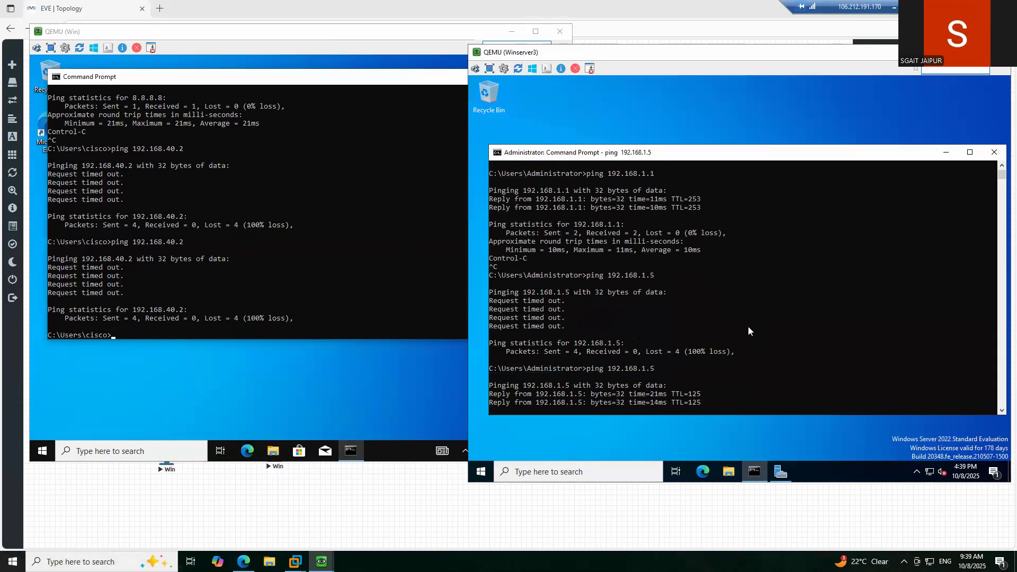
- Search 'firewall' on Winserver3 and open the Firewall & network protection result
{"action": "left_click", "coordinate": [584, 477]}
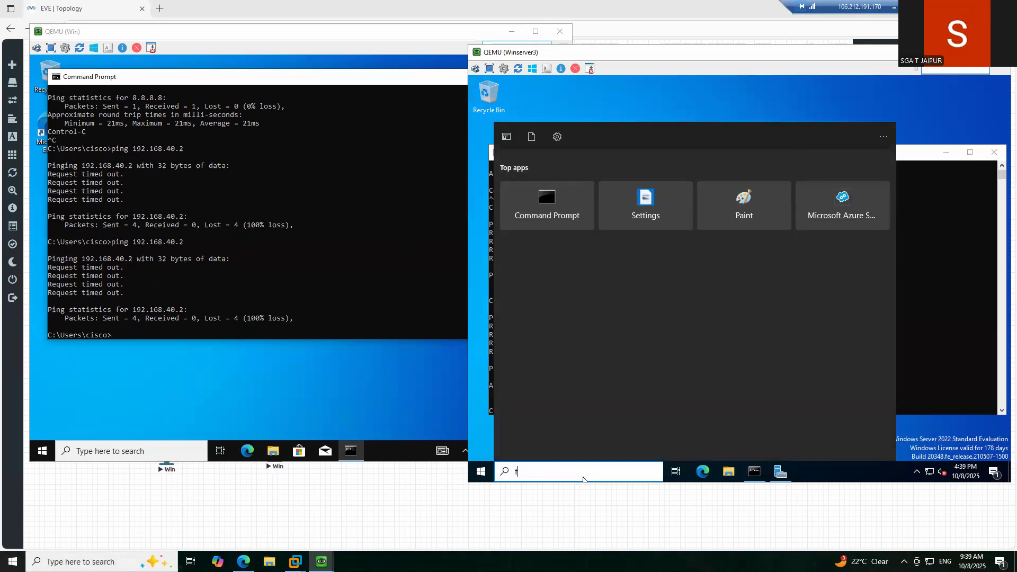
{"action": "type", "text": "firewallll"}
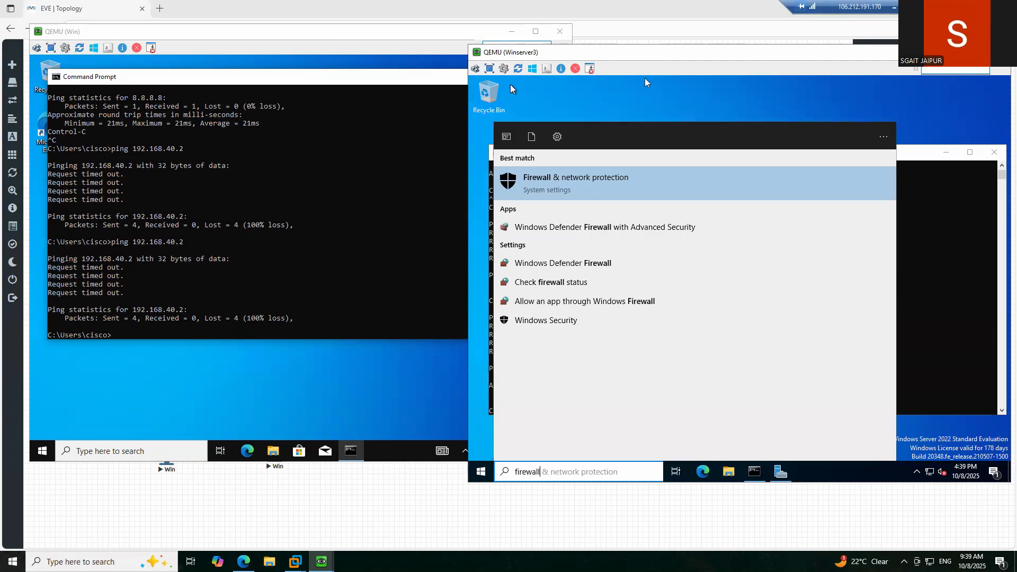
{"action": "left_click", "coordinate": [595, 185]}
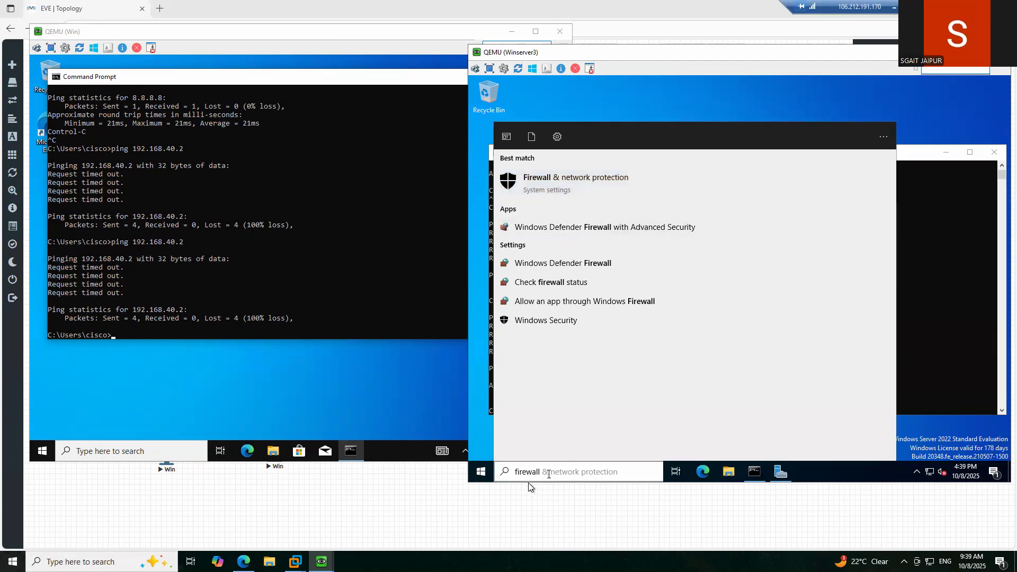
{"action": "left_click", "coordinate": [549, 473]}
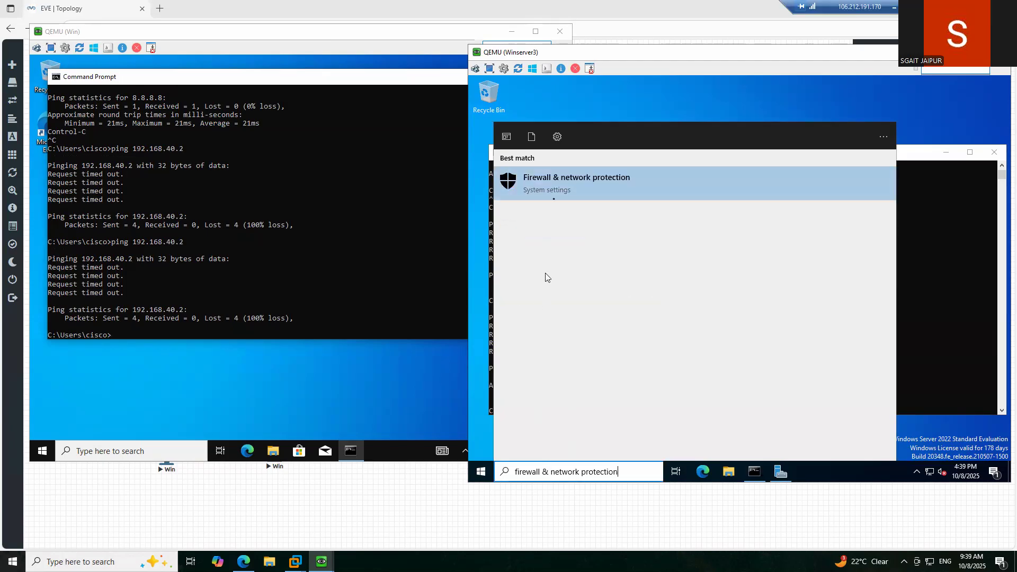
{"action": "left_click", "coordinate": [561, 184]}
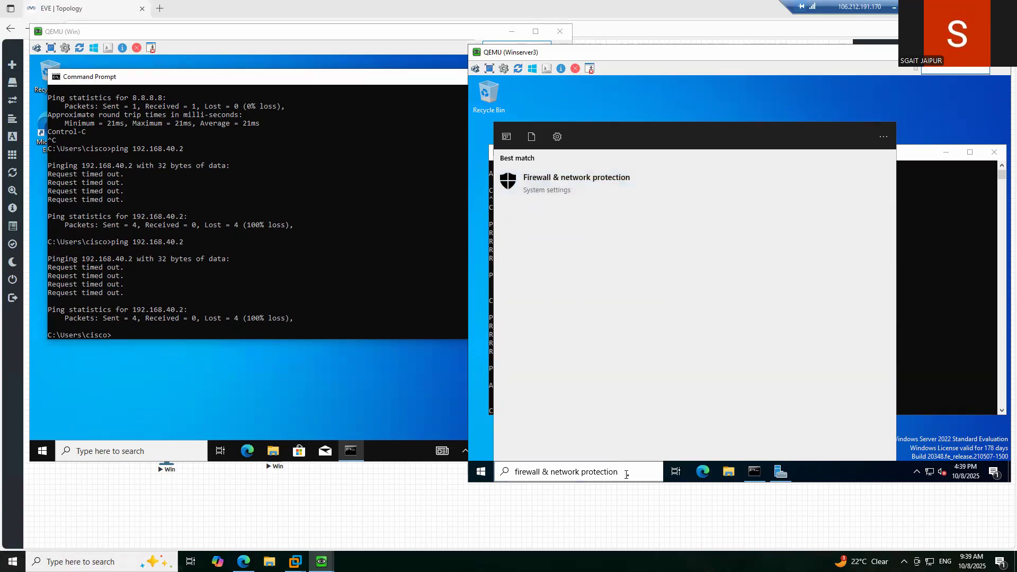
{"action": "left_click", "coordinate": [629, 475]}
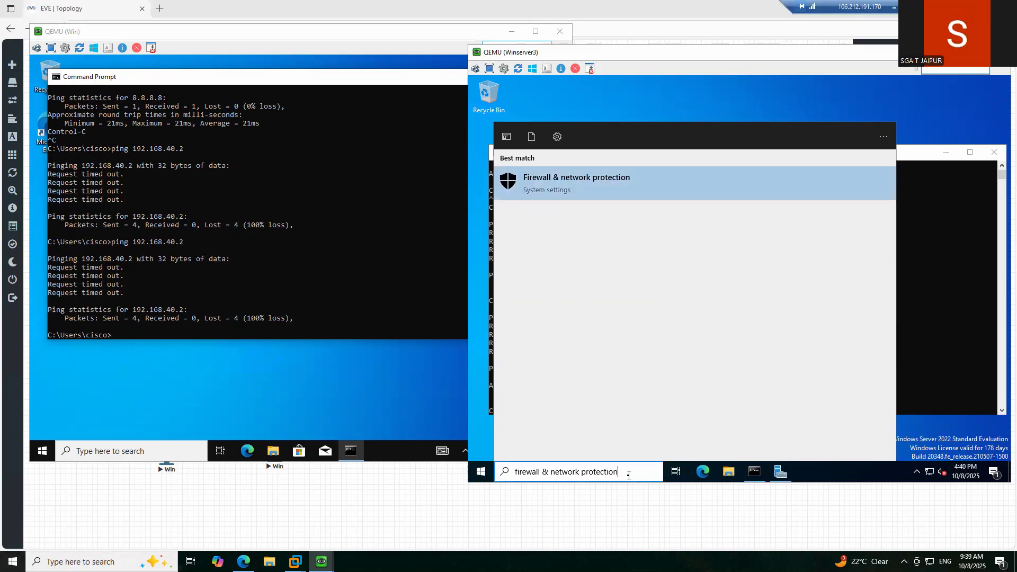
{"action": "left_click", "coordinate": [467, 230]}
{"action": "left_click", "coordinate": [547, 232]}
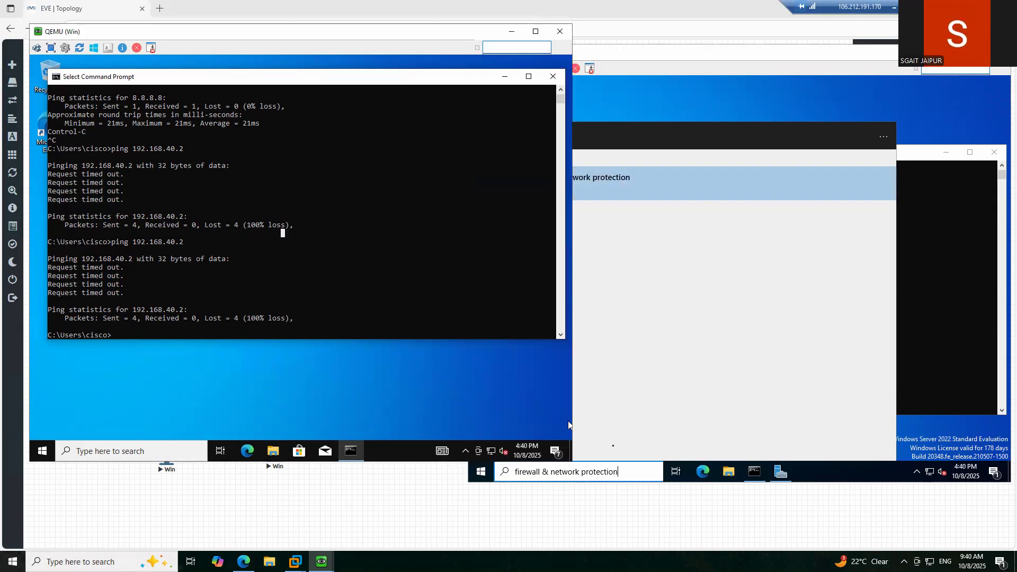
{"action": "left_click", "coordinate": [629, 470]}
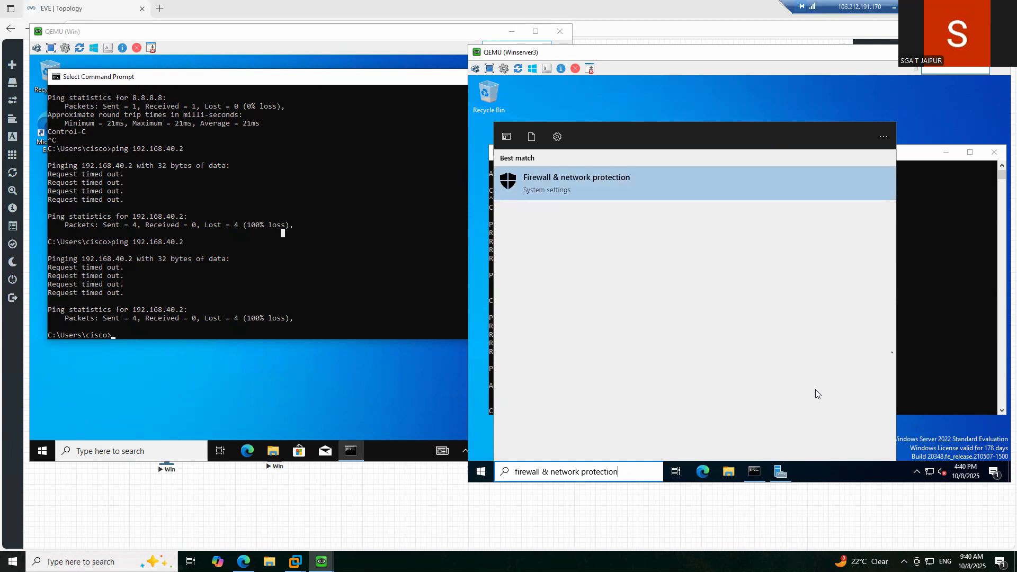
{"action": "left_click", "coordinate": [926, 319]}
- Start a continuous ping -t to 192.168.1.5 on Winserver3, then search 'firewall' again
{"action": "key", "text": "Up"}
{"action": "key", "text": "Return"}
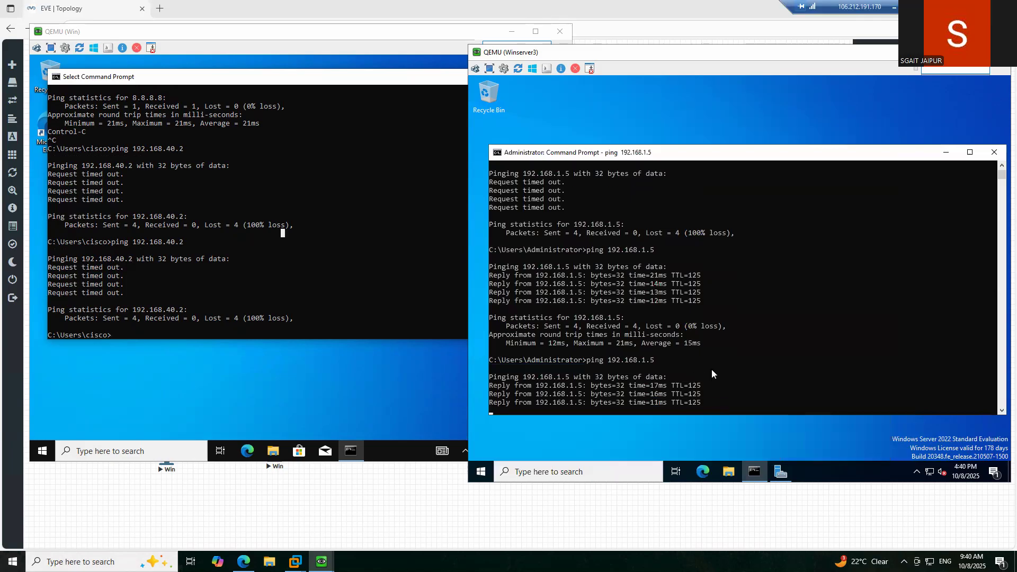
{"action": "key", "text": "Return"}
{"action": "key", "text": "Up"}
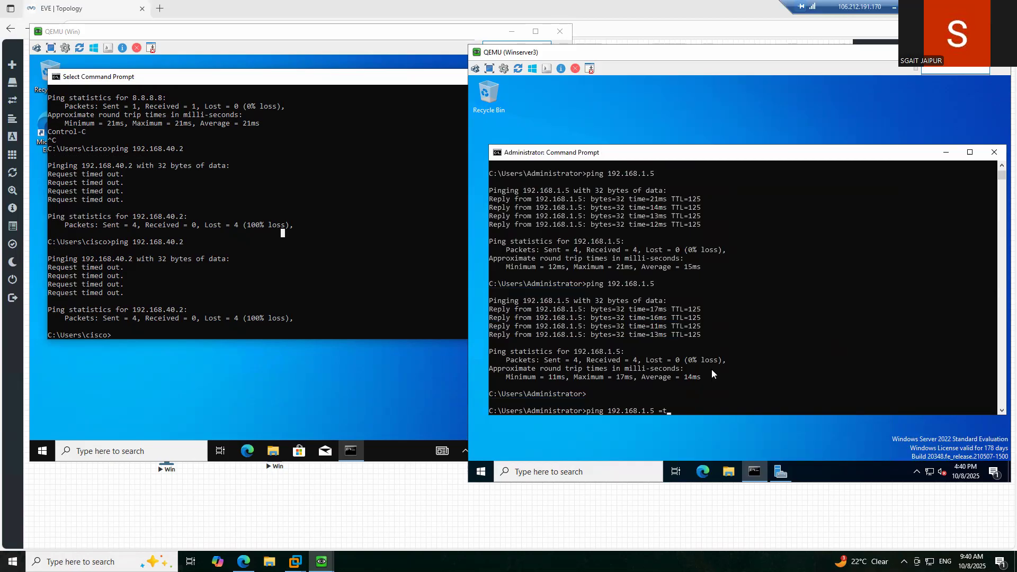
{"action": "type", "text": "-t"}
{"action": "key", "text": "BackSpace"}
{"action": "key", "text": "BackSpace"}
{"action": "type", "text": "-t"}
{"action": "key", "text": "Return"}
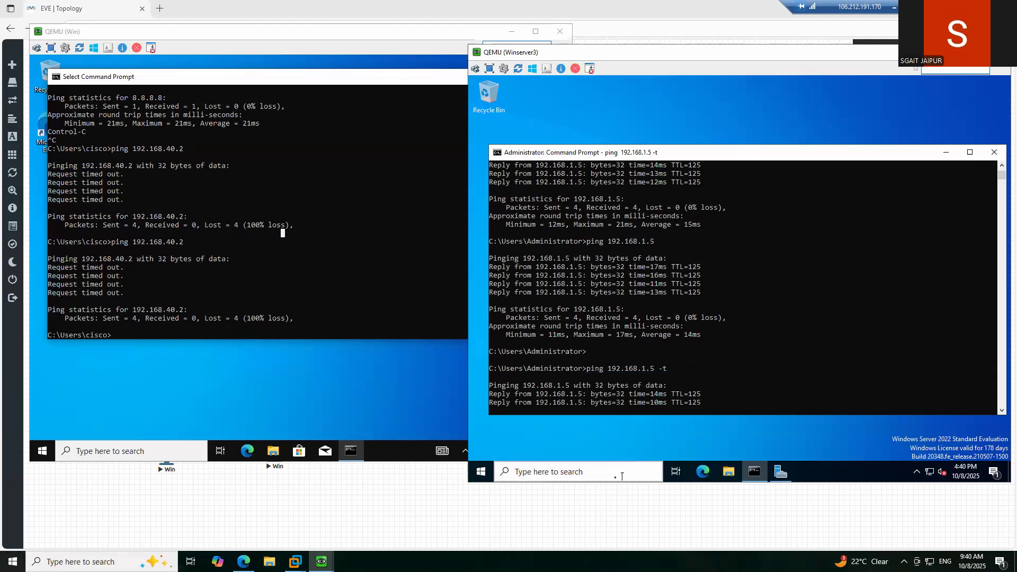
{"action": "left_click", "coordinate": [541, 471]}
{"action": "type", "text": "firewall"}
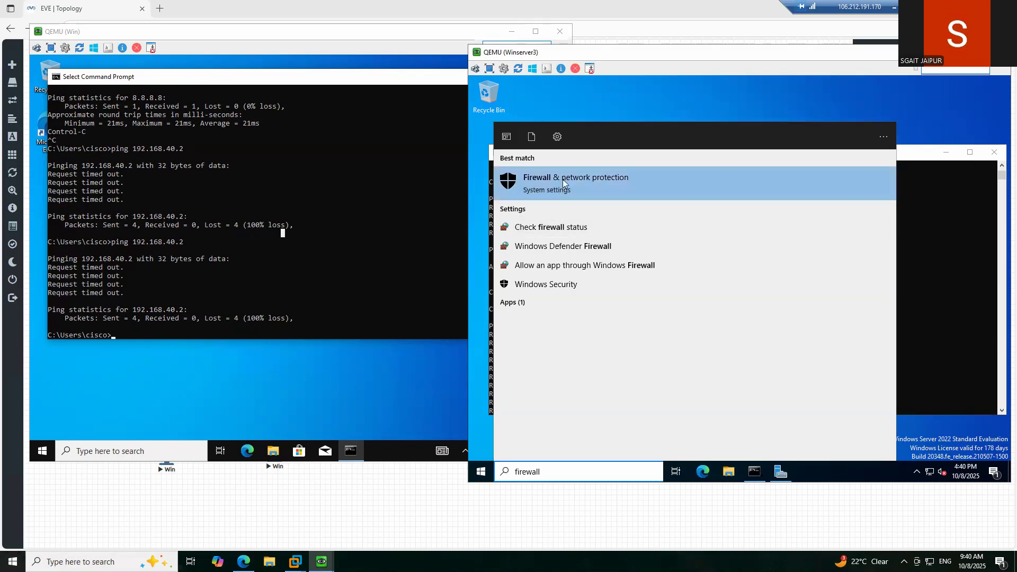
- Clear the search results and Windows Admin Center pop-up, bringing Windows Defender Firewall forward
{"action": "left_click", "coordinate": [557, 236]}
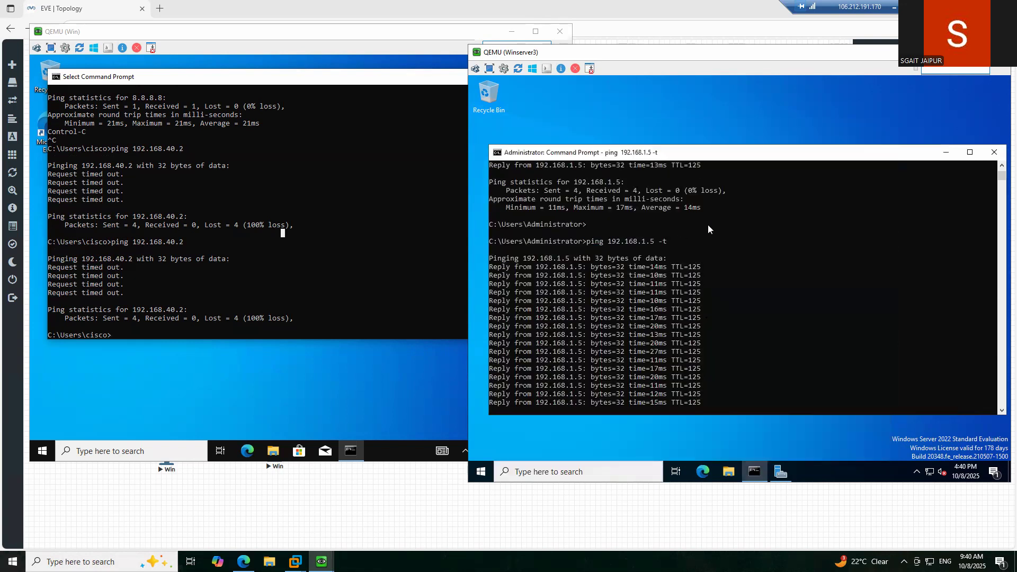
{"action": "left_click", "coordinate": [781, 472]}
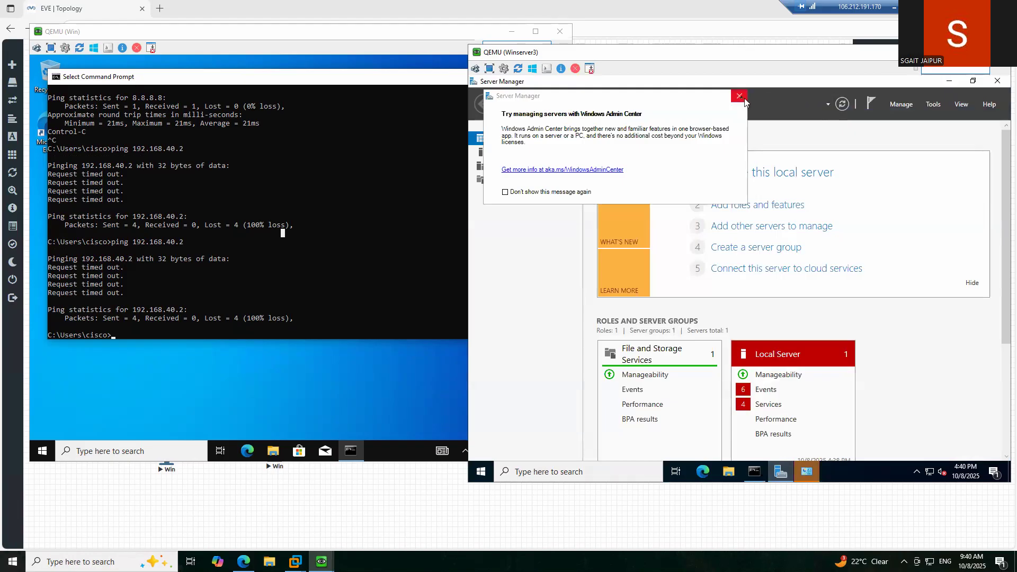
{"action": "left_click", "coordinate": [739, 96]}
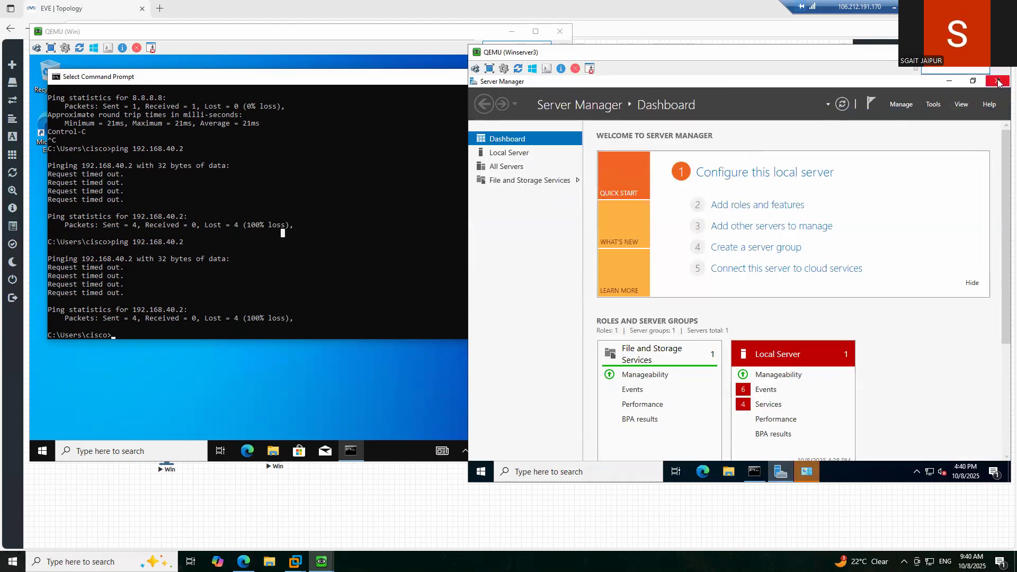
{"action": "left_click", "coordinate": [780, 471]}
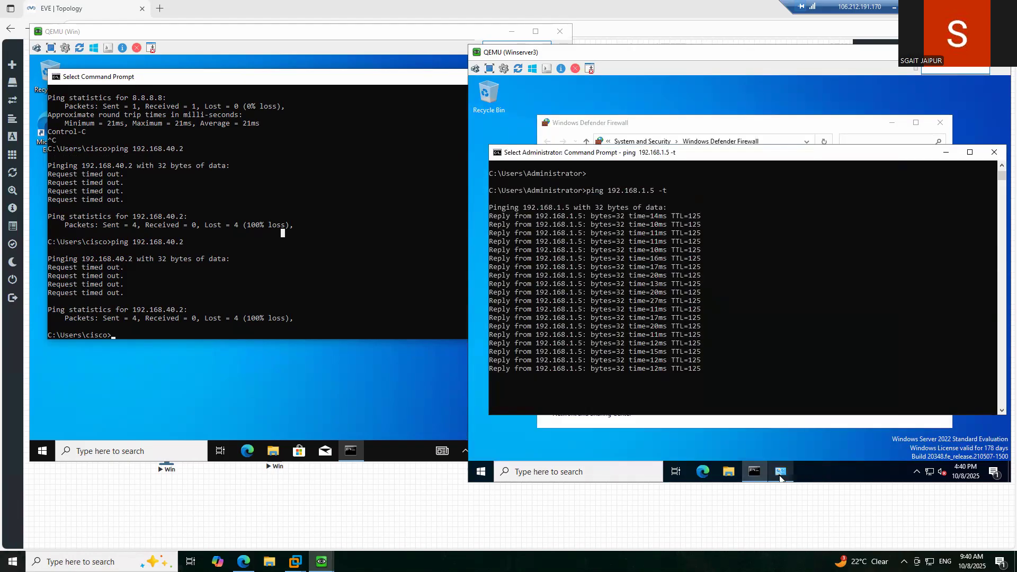
{"action": "left_click", "coordinate": [781, 474]}
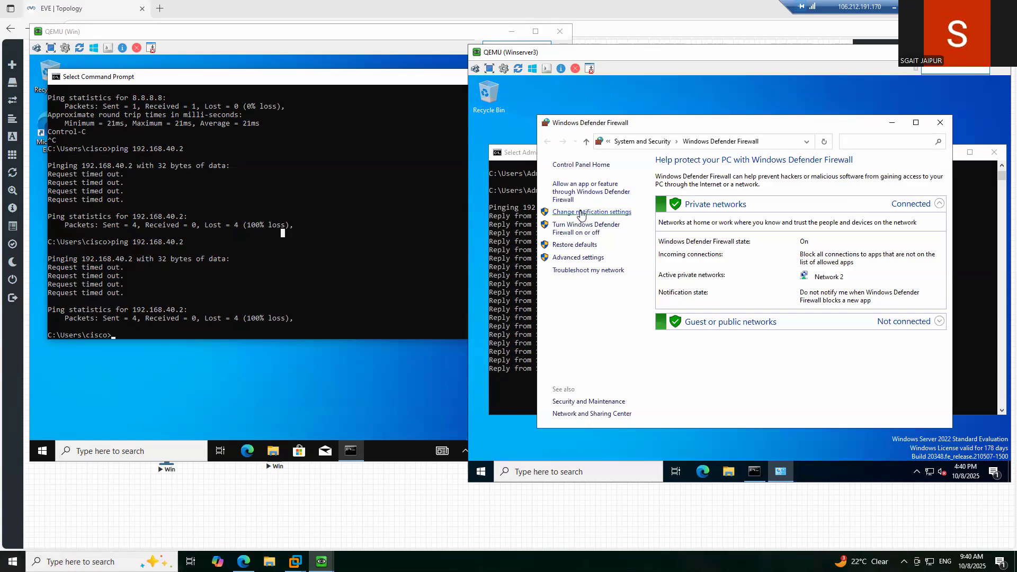
- Turn off Windows Defender Firewall for private and public networks and close the window
{"action": "left_click", "coordinate": [580, 227]}
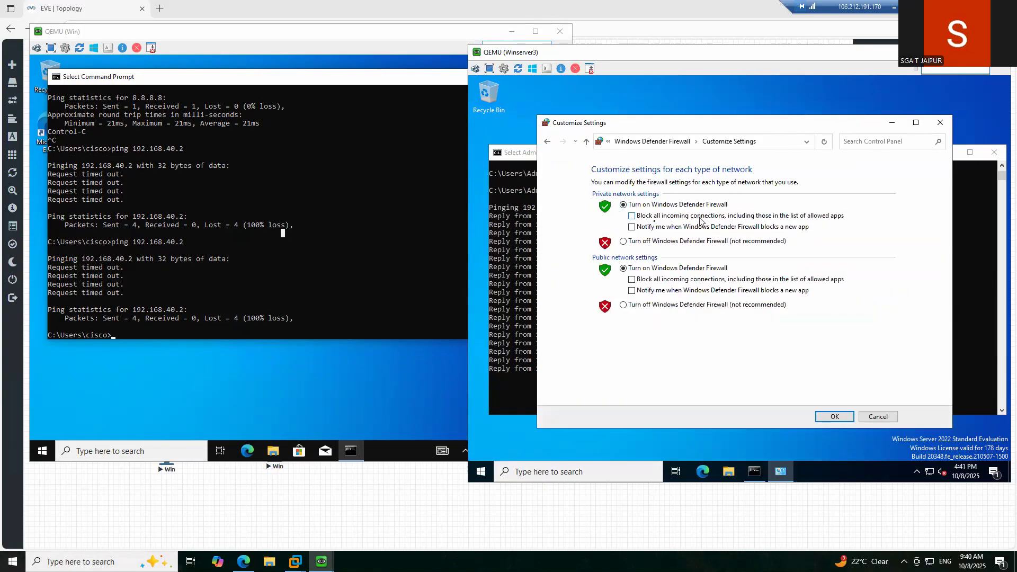
{"action": "left_click", "coordinate": [633, 242]}
{"action": "left_click", "coordinate": [638, 306]}
{"action": "left_click", "coordinate": [835, 417]}
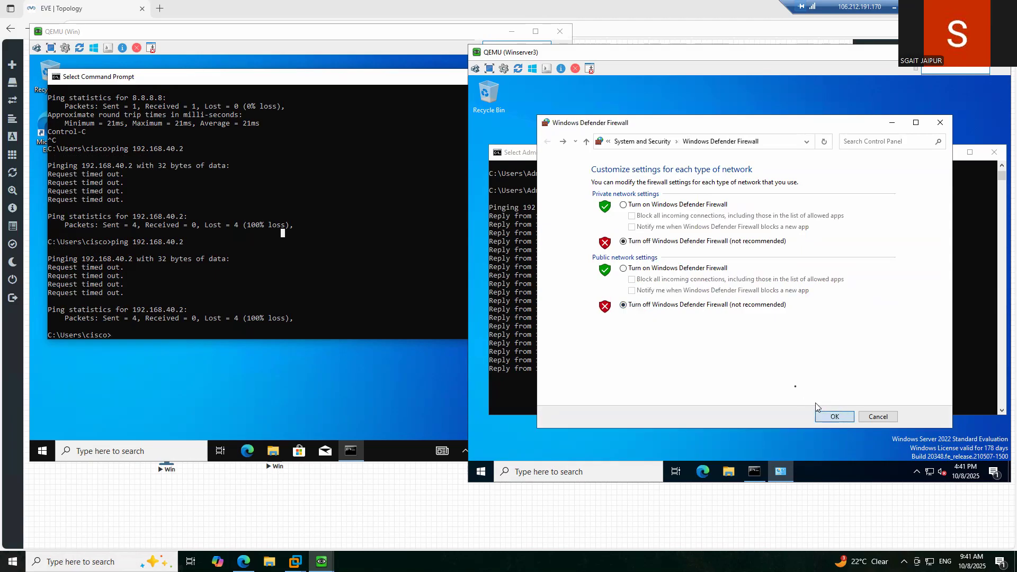
{"action": "left_click", "coordinate": [938, 123]}
{"action": "left_click", "coordinate": [250, 268]}
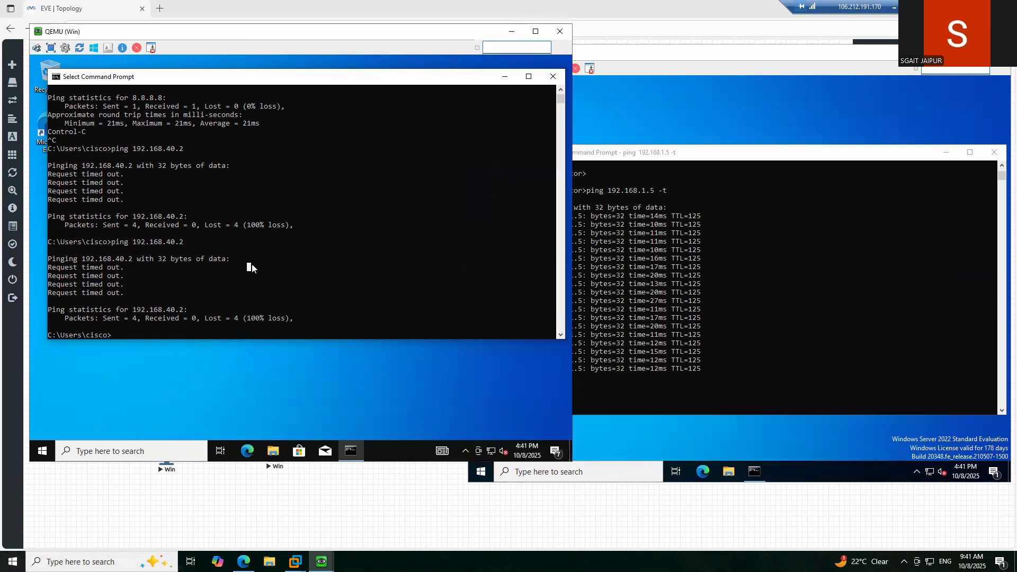
- Ping 192.168.40.2 from the Win client, then run it continuously with -t
{"action": "type", "text": "ping 192.168.40.2"}
{"action": "key", "text": "Return"}
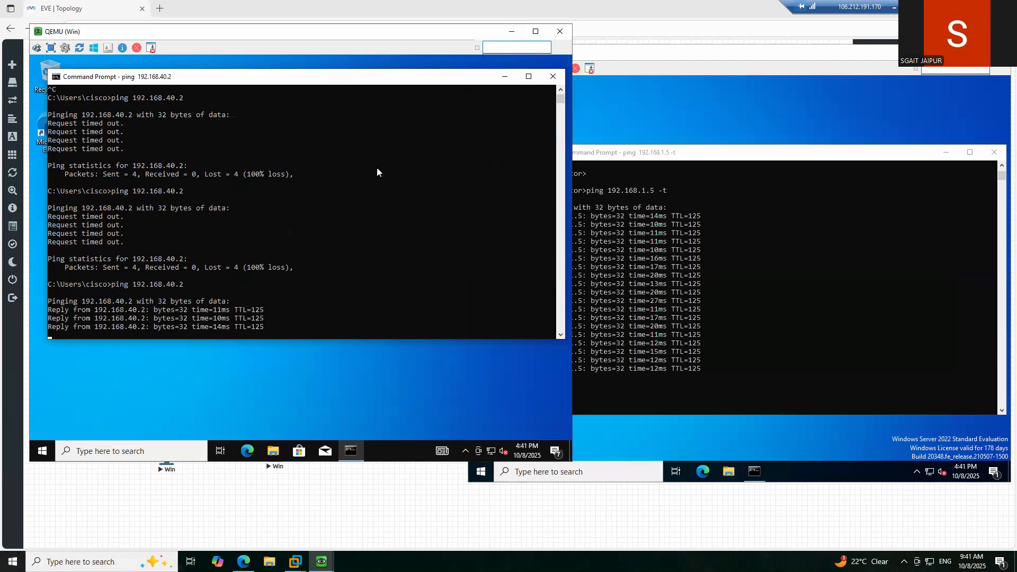
{"action": "key", "text": "Return"}
{"action": "key", "text": "Up"}
{"action": "type", "text": "-t"}
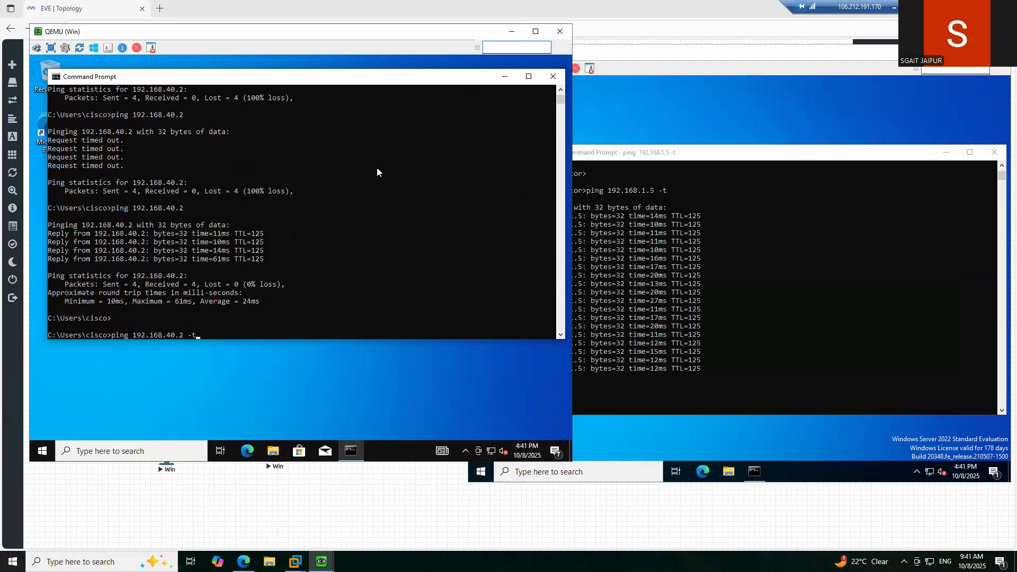
{"action": "key", "text": "Return"}
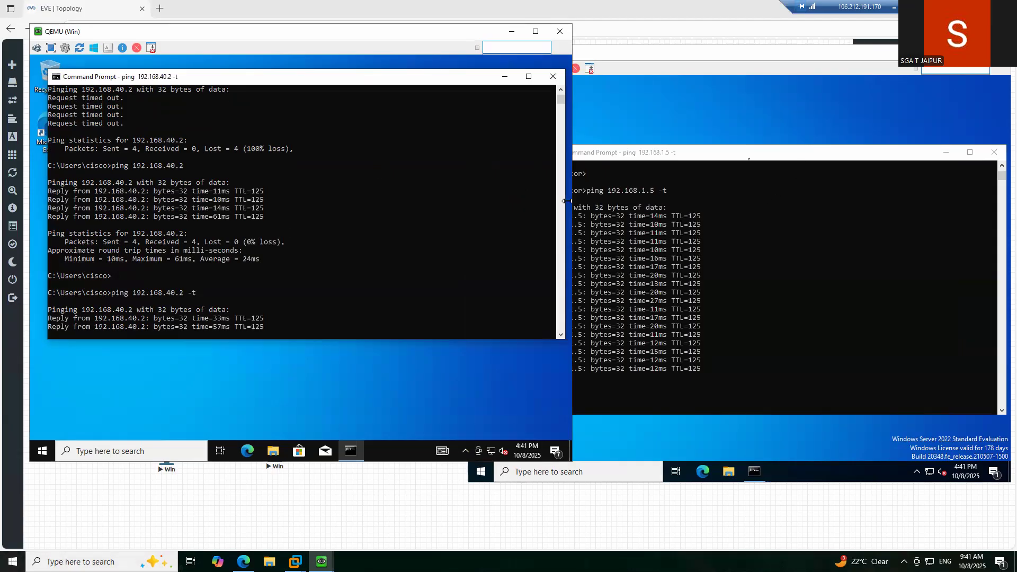
- Resume Winserver3's ping output to confirm replies, then go back to the EVE-NG topology
{"action": "left_click", "coordinate": [717, 266]}
{"action": "scroll", "coordinate": [717, 266], "scroll_direction": "down", "scroll_amount": 2}
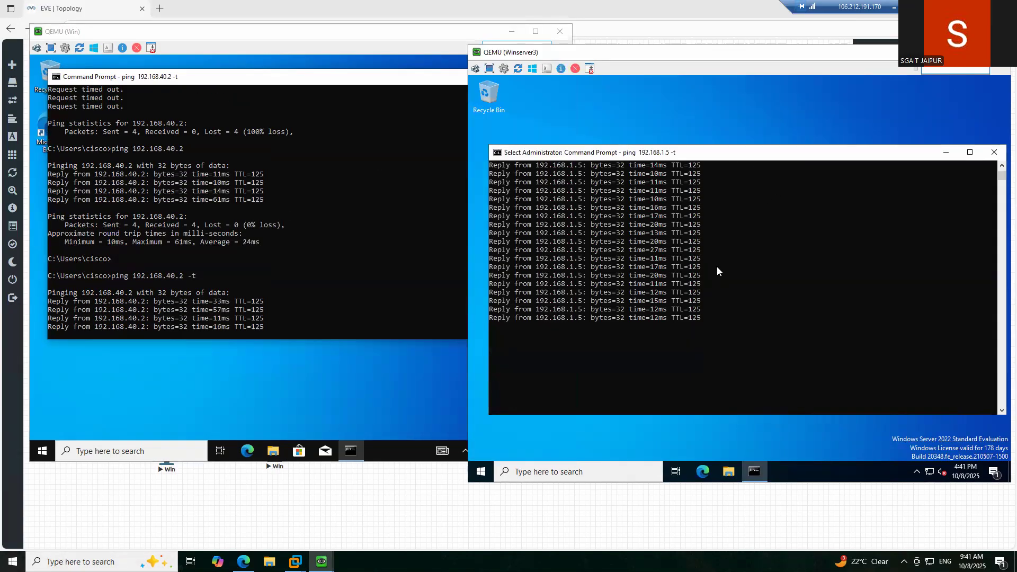
{"action": "scroll", "coordinate": [717, 271], "scroll_direction": "down", "scroll_amount": 1}
{"action": "left_click", "coordinate": [717, 266]}
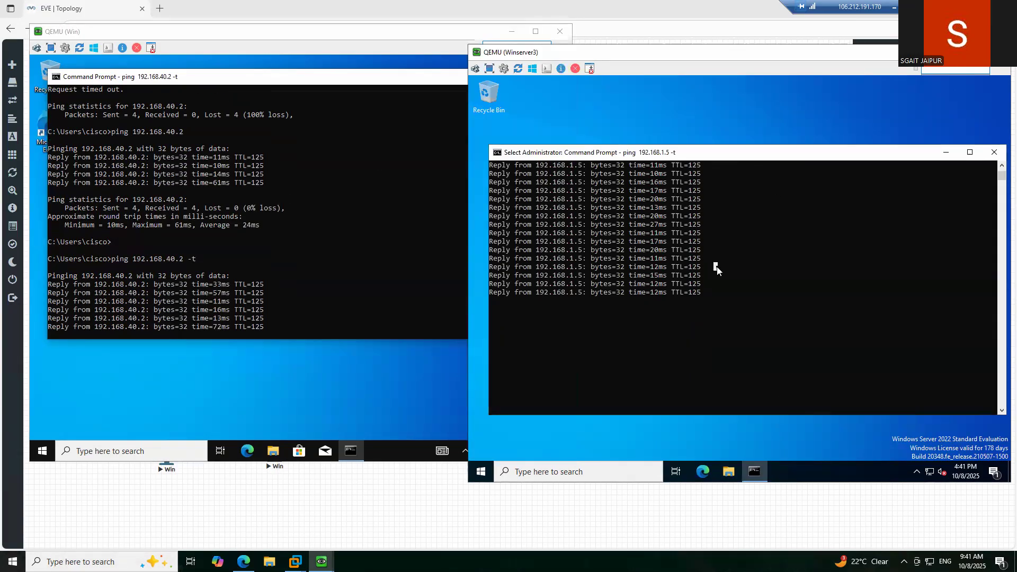
{"action": "key", "text": "Return"}
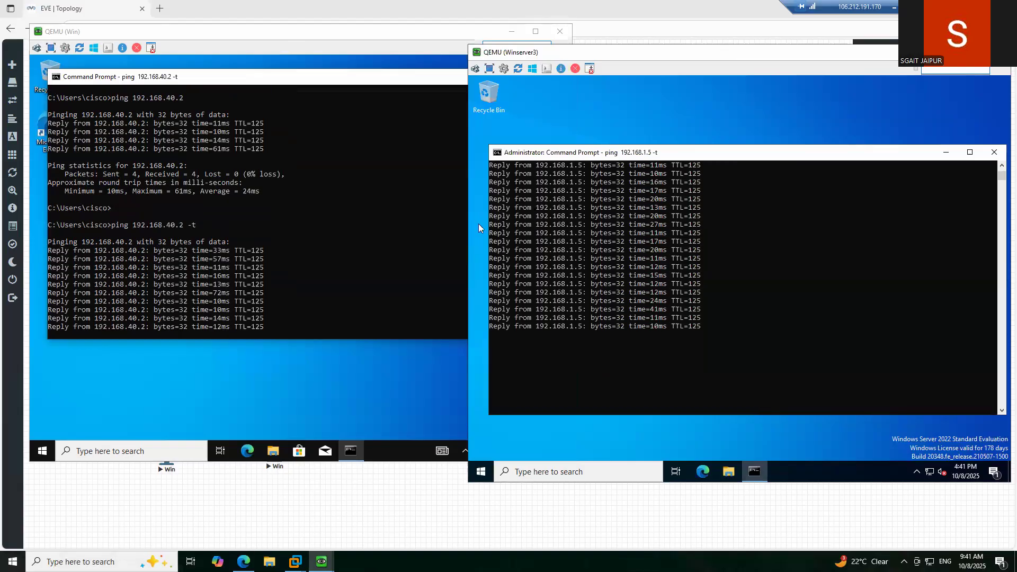
{"action": "left_click", "coordinate": [237, 524]}
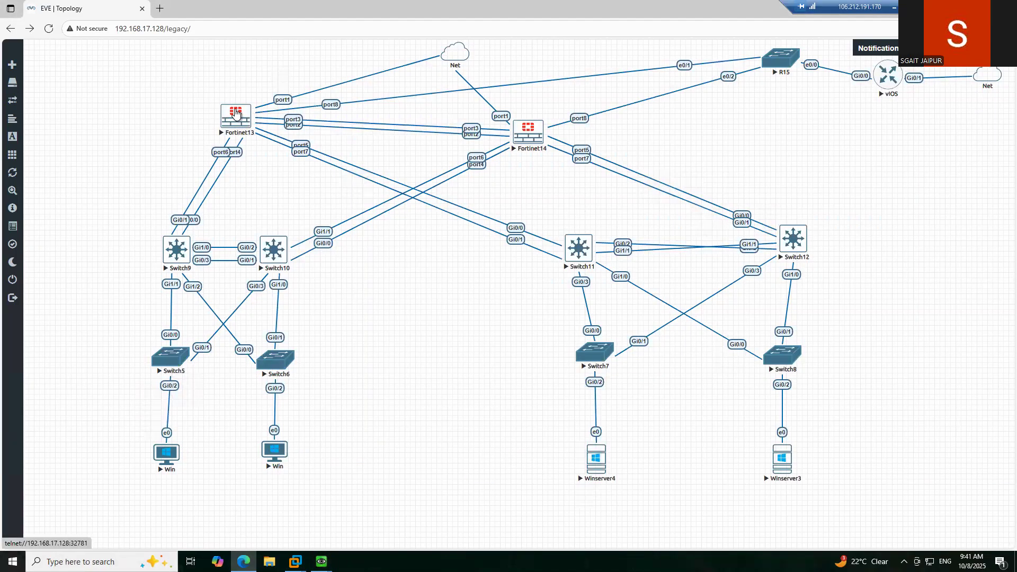
- Open the Fortinet13 telnet console and sign in as admin
{"action": "left_click", "coordinate": [236, 114]}
{"action": "left_click", "coordinate": [546, 88]}
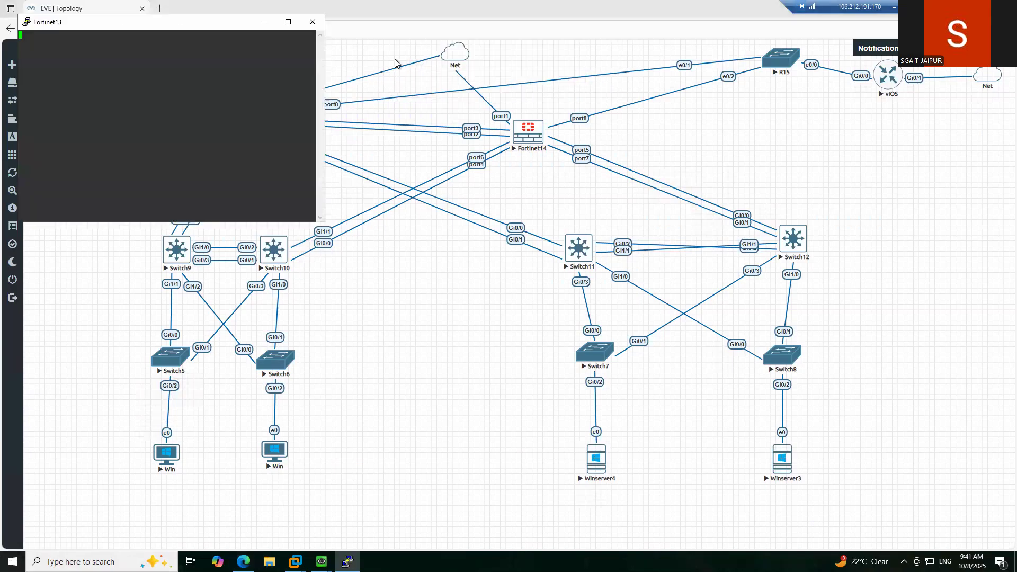
{"action": "left_click_drag", "start_coordinate": [135, 27], "coordinate": [379, 119]}
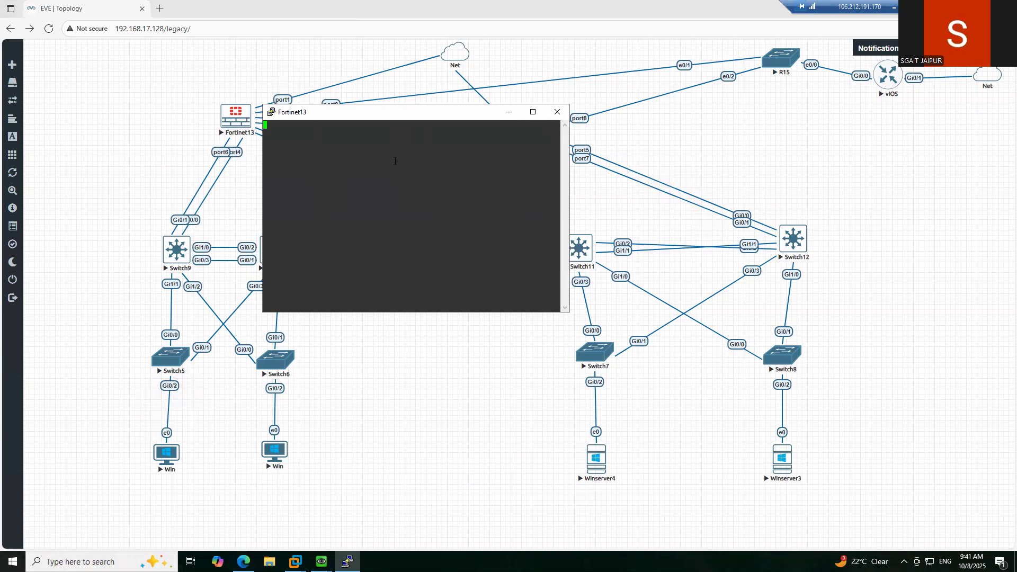
{"action": "key", "text": "Return"}
{"action": "type", "text": "admin"}
{"action": "key", "text": "Return"}
- List Fortinet13's interfaces with 'show system interface' and select port1's address 192.168.17.157
{"action": "key", "text": "Return"}
{"action": "key", "text": "Return"}
{"action": "key", "text": "Return"}
{"action": "type", "text": "show system interface"}
{"action": "key", "text": "Return"}
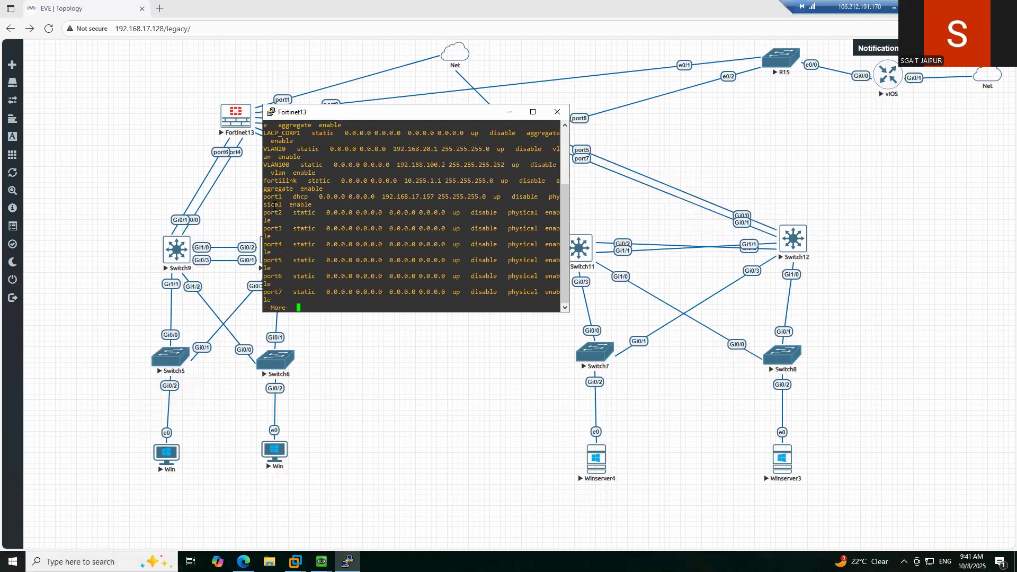
{"action": "double_click", "coordinate": [408, 197]}
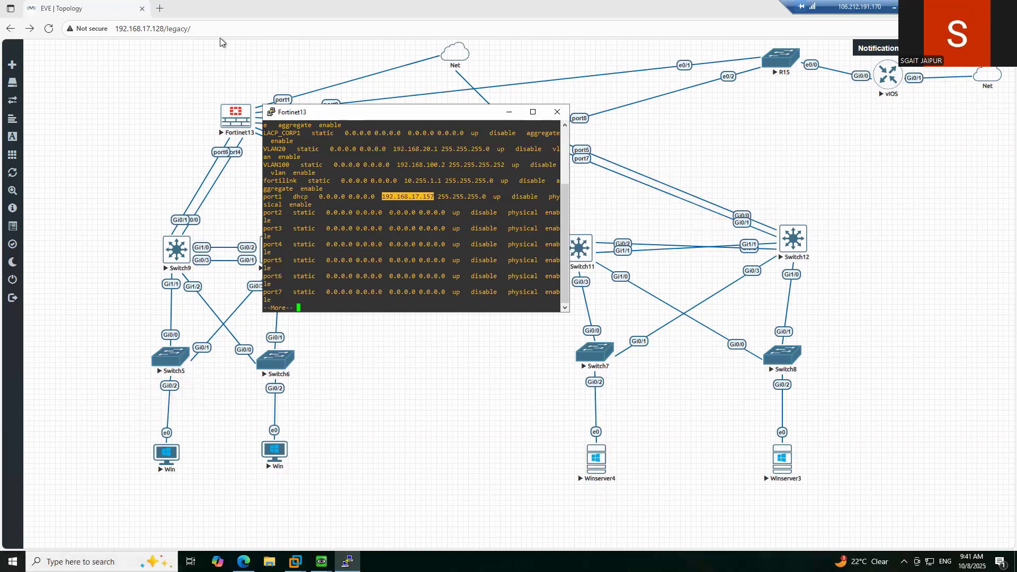
{"action": "left_click", "coordinate": [160, 8]}
- Sign in to the TSYN-FW1 web GUI at 192.168.17.157 as admin, then return to the EVE topology
{"action": "type", "text": "192.168.17.157"}
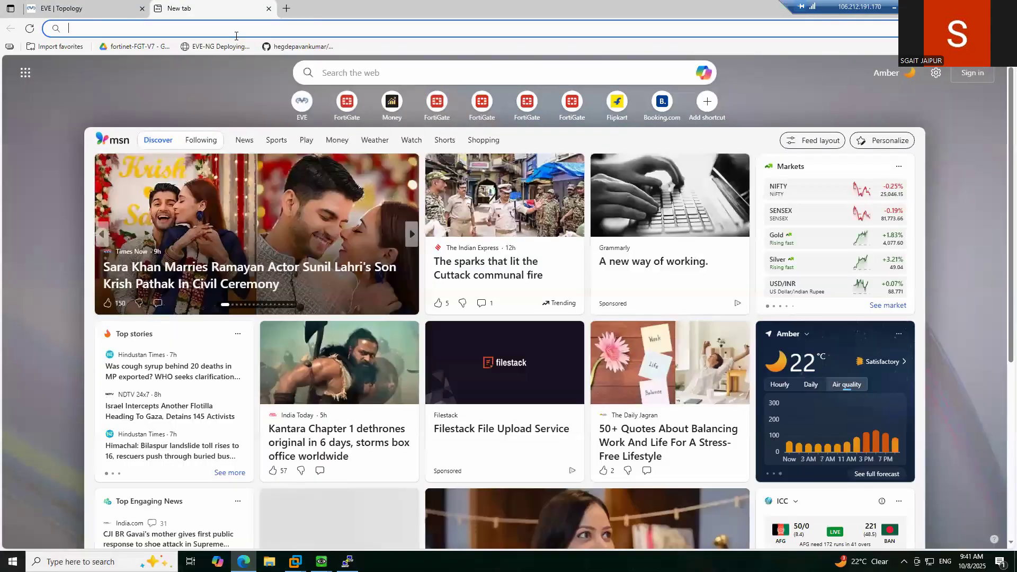
{"action": "key", "text": "Return"}
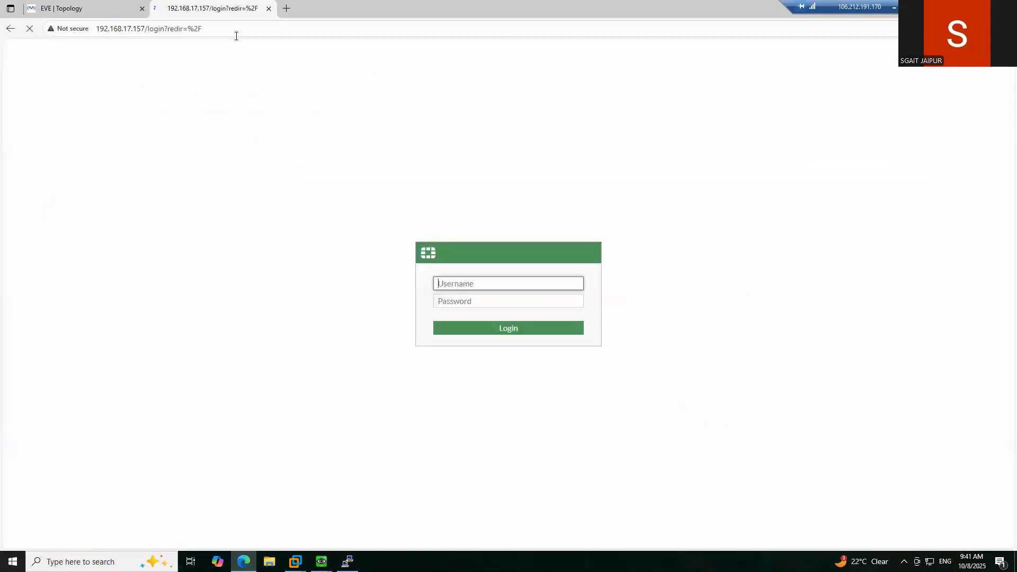
{"action": "type", "text": "admin"}
{"action": "key", "text": "Tab"}
{"action": "type", "text": "admin"}
{"action": "key", "text": "Return"}
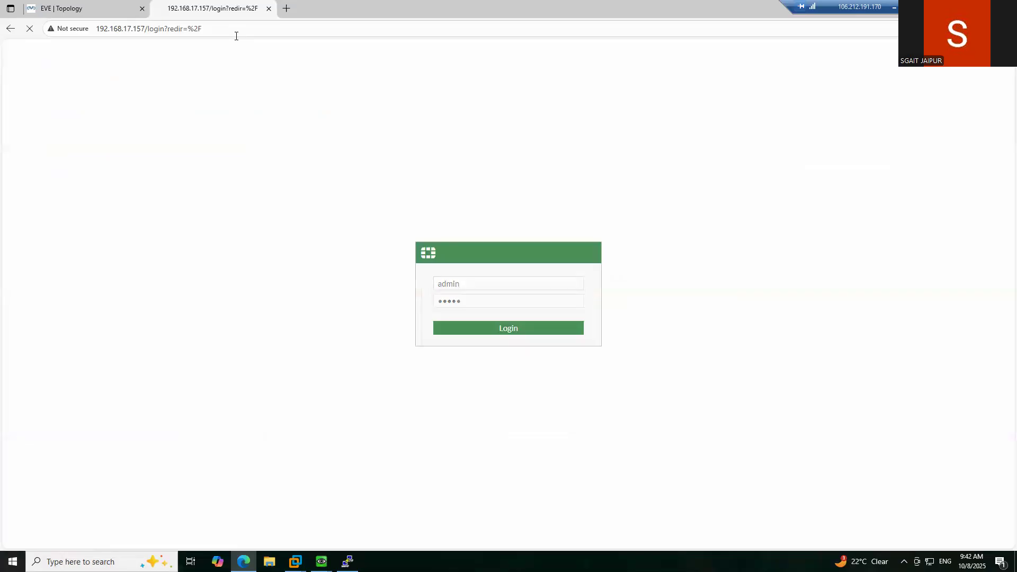
{"action": "left_click", "coordinate": [95, 11]}
{"action": "left_click", "coordinate": [527, 133]}
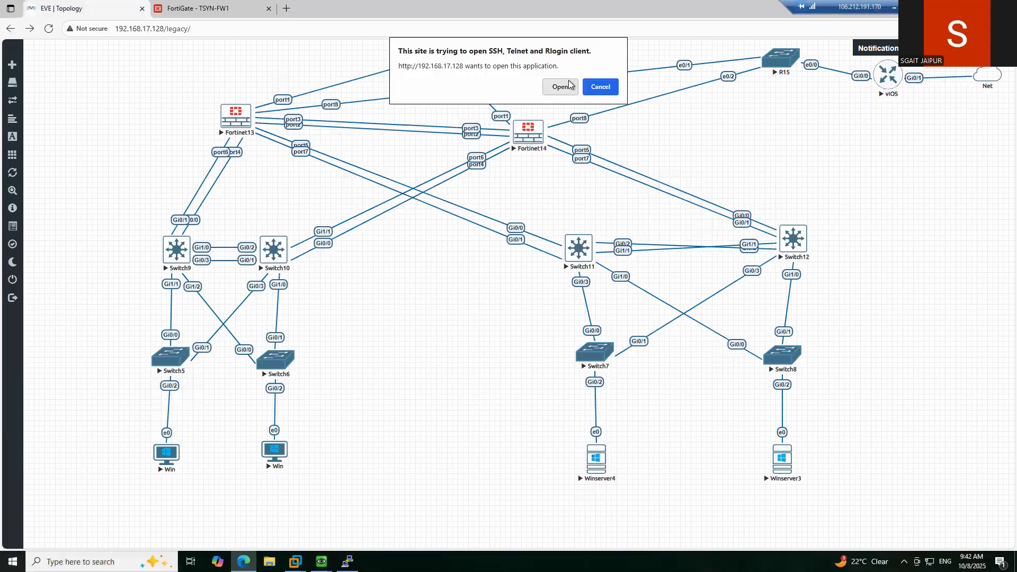
- Launch the Fortinet14 terminal console and sign in as admin
{"action": "left_click", "coordinate": [560, 86]}
{"action": "key", "text": "Return"}
{"action": "type", "text": "admin"}
{"action": "key", "text": "Return"}
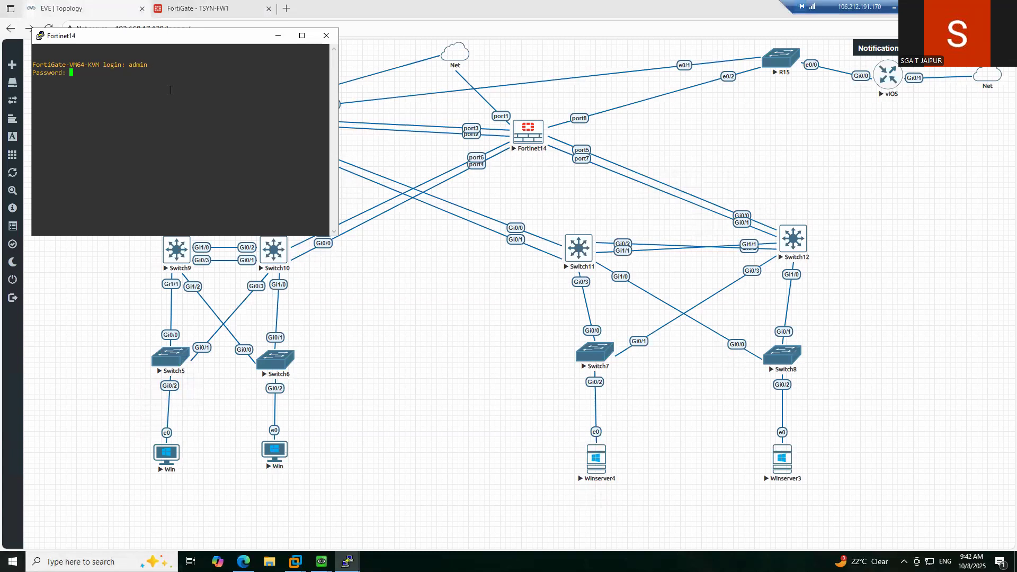
{"action": "key", "text": "Return"}
- Run 'show system interface' on Fortinet14 and select port1's address 192.168.17.153
{"action": "type", "text": "shs"}
{"action": "key", "text": "BackSpace"}
{"action": "type", "text": "ow ssh-filter"}
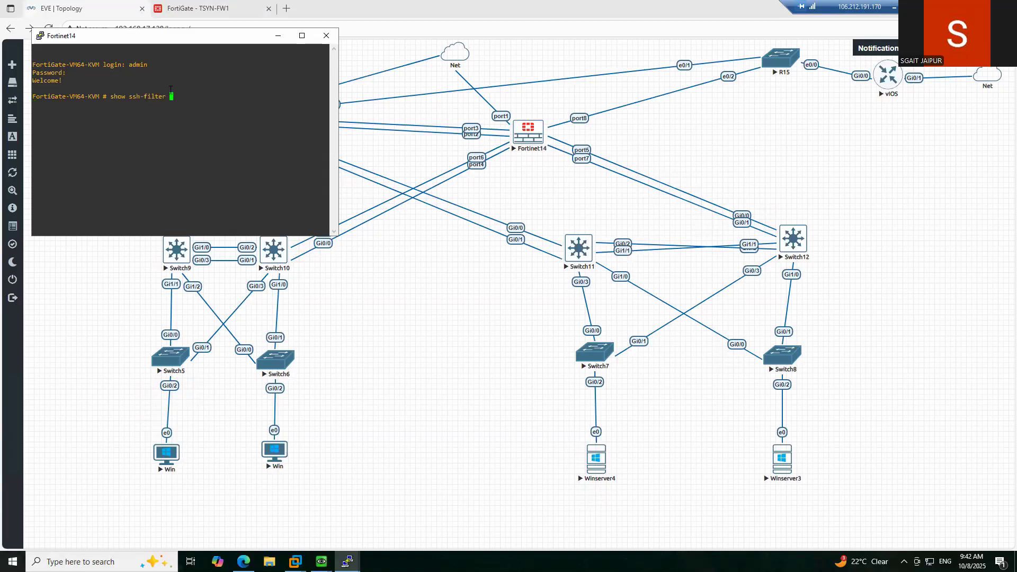
{"action": "key", "text": "BackSpace"}
{"action": "key", "text": "BackSpace"}
{"action": "key", "text": "BackSpace"}
{"action": "key", "text": "BackSpace"}
{"action": "key", "text": "BackSpace"}
{"action": "key", "text": "BackSpace"}
{"action": "key", "text": "BackSpace"}
{"action": "key", "text": "BackSpace"}
{"action": "key", "text": "BackSpace"}
{"action": "type", "text": "ystem interface"}
{"action": "key", "text": "Return"}
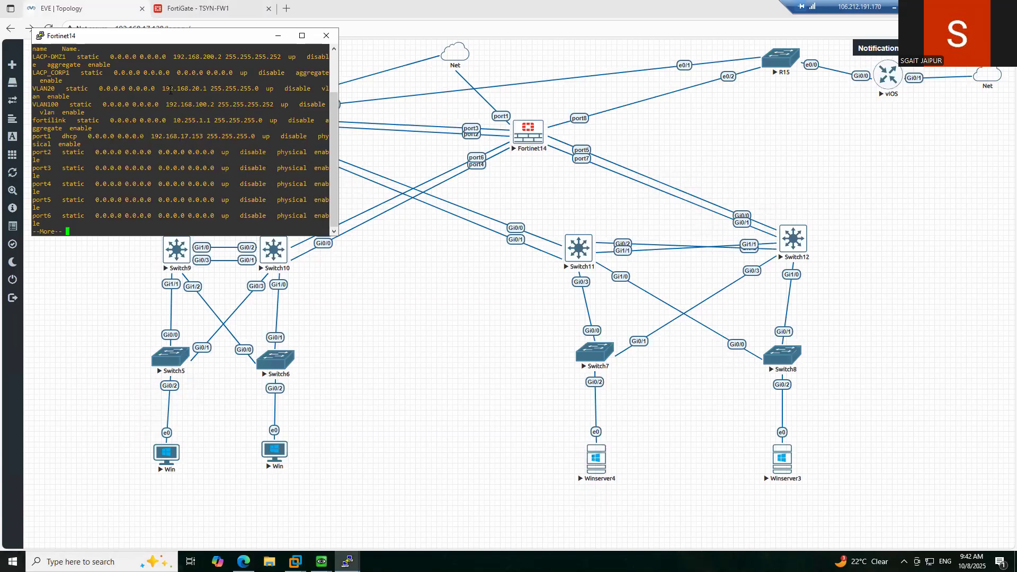
{"action": "double_click", "coordinate": [182, 137]}
{"action": "left_click", "coordinate": [311, 18]}
{"action": "key", "text": "ctrl+t"}
- Sign in to the second firewall at 192.168.17.153 as admin, skip setup, and return to TSYN-FW1
{"action": "type", "text": "192.168.17.153"}
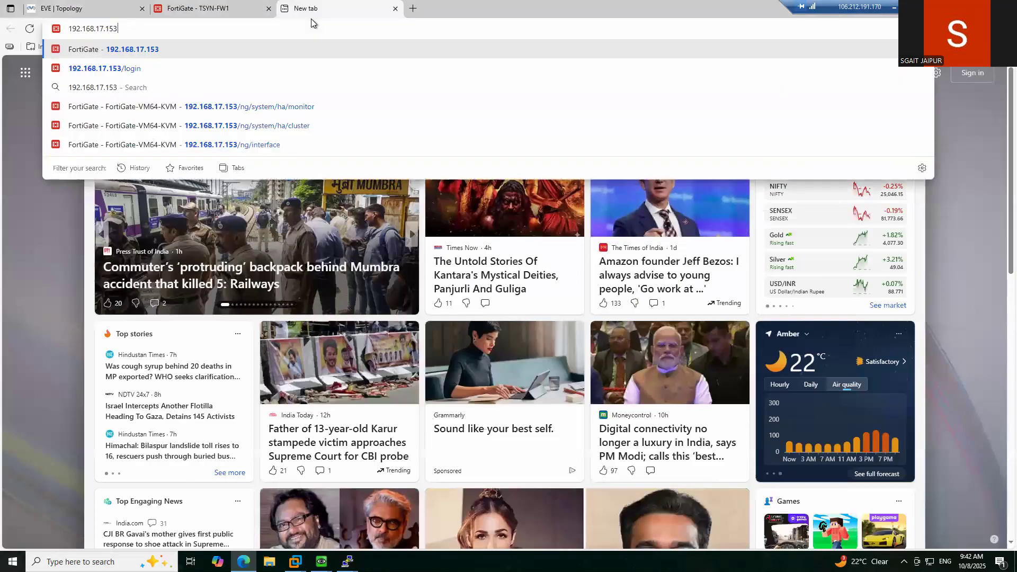
{"action": "key", "text": "Return"}
{"action": "type", "text": "admin"}
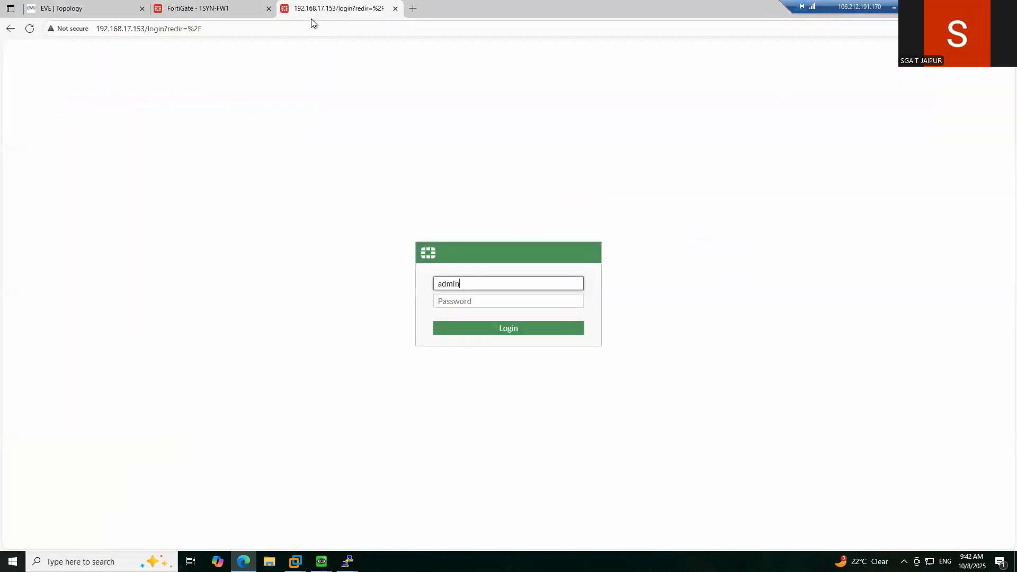
{"action": "key", "text": "Tab"}
{"action": "type", "text": "admin"}
{"action": "key", "text": "Return"}
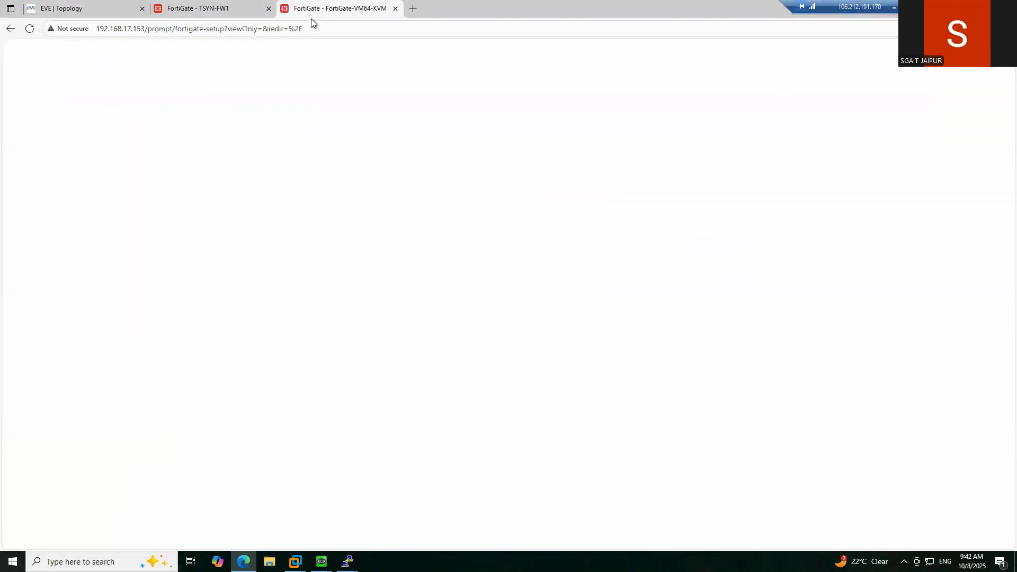
{"action": "left_click", "coordinate": [544, 351]}
{"action": "left_click", "coordinate": [229, 10]}
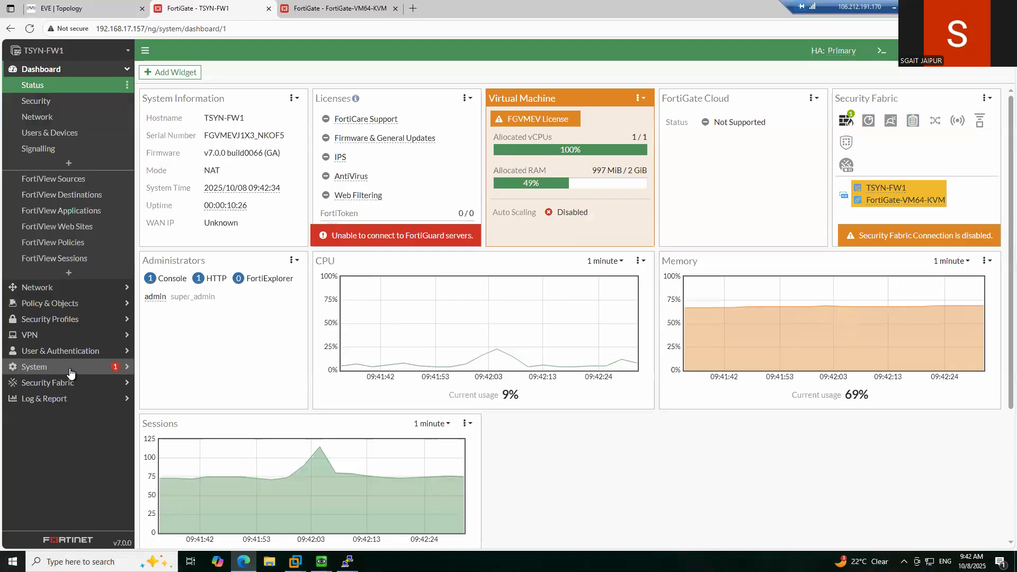
- Show TSYN-FW1's Local Traffic log with the log location set to Memory
{"action": "left_click", "coordinate": [58, 397]}
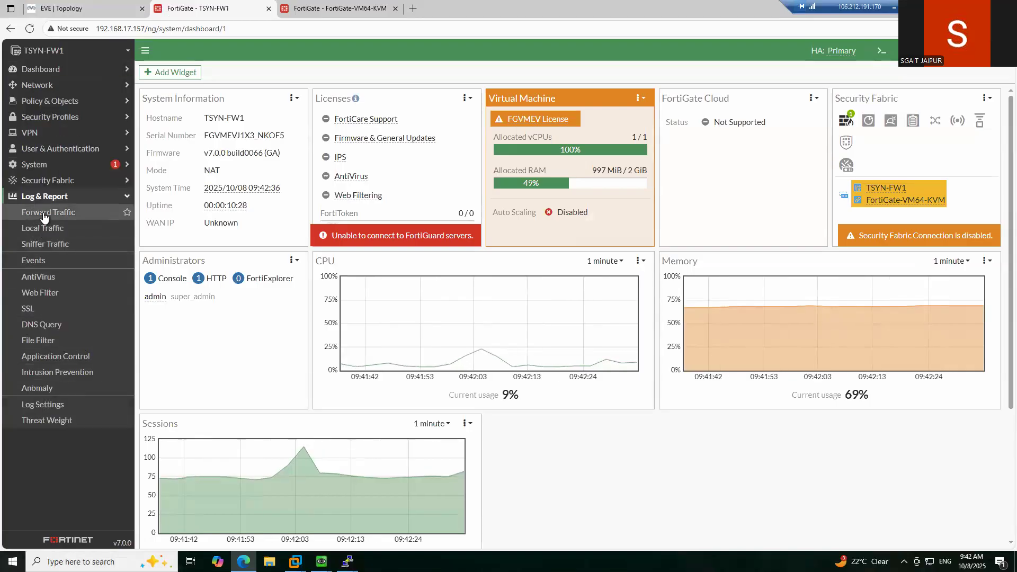
{"action": "left_click", "coordinate": [44, 214]}
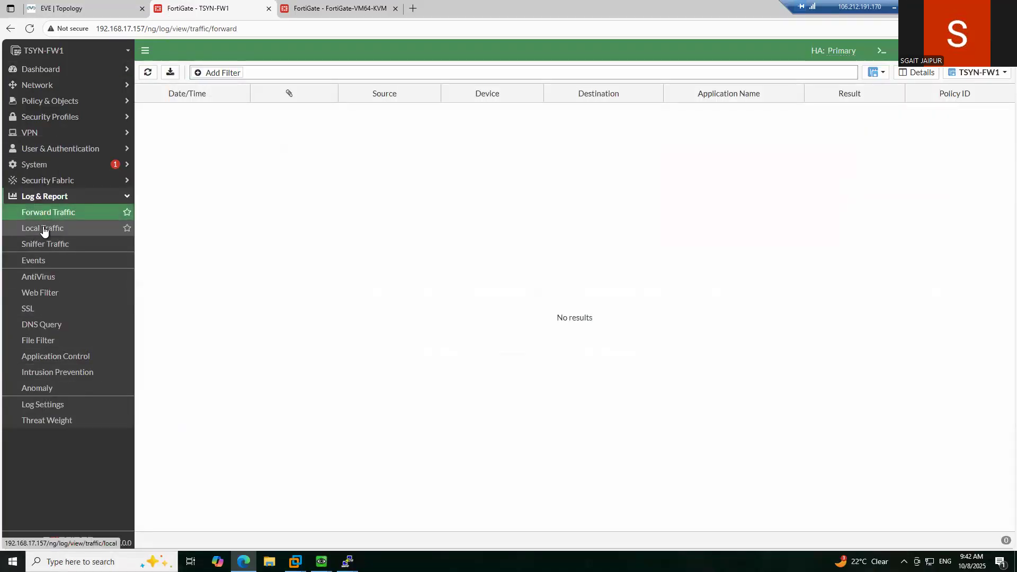
{"action": "left_click", "coordinate": [43, 229]}
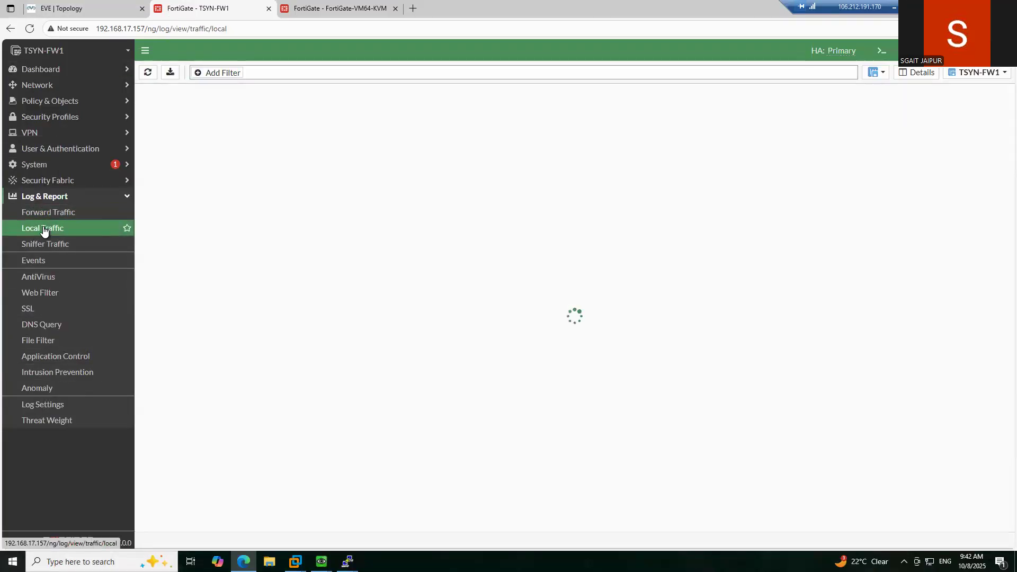
{"action": "left_click", "coordinate": [876, 72]}
{"action": "left_click", "coordinate": [883, 84]}
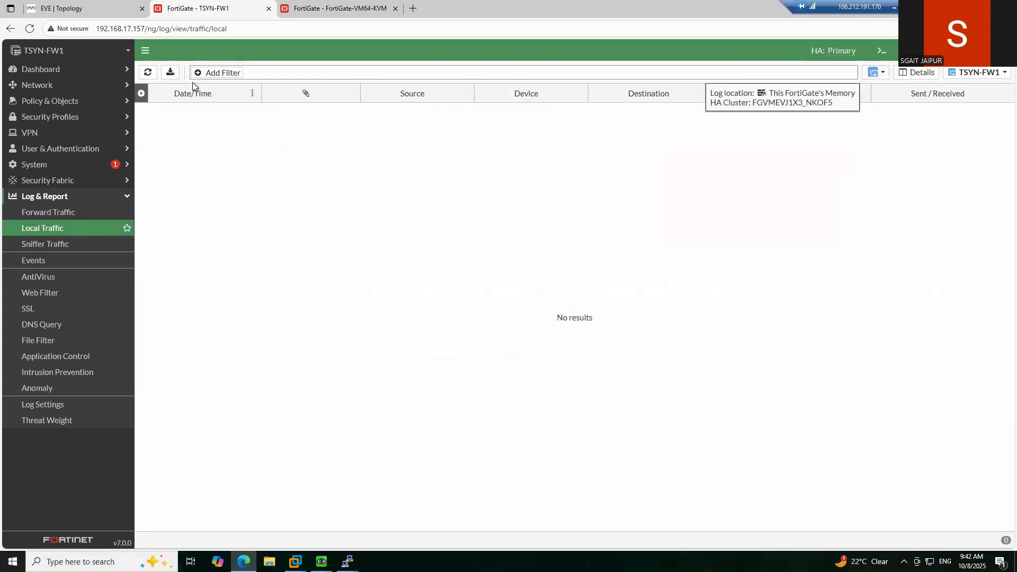
- Open and browse the log's Add Filter list, then expand Policy & Objects
{"action": "left_click", "coordinate": [207, 73]}
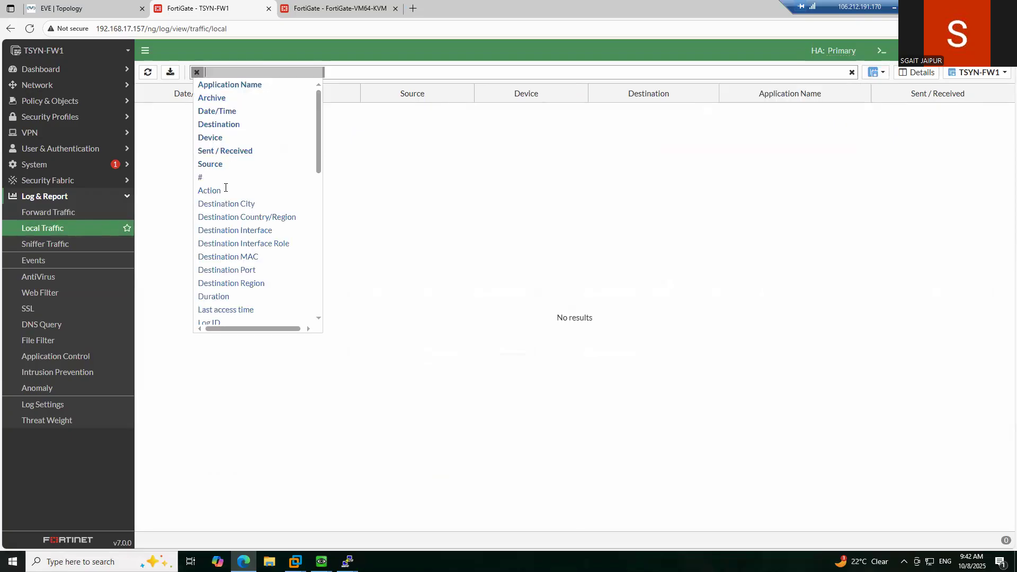
{"action": "scroll", "coordinate": [230, 222], "scroll_direction": "down", "scroll_amount": 4}
{"action": "scroll", "coordinate": [230, 221], "scroll_direction": "down", "scroll_amount": 5}
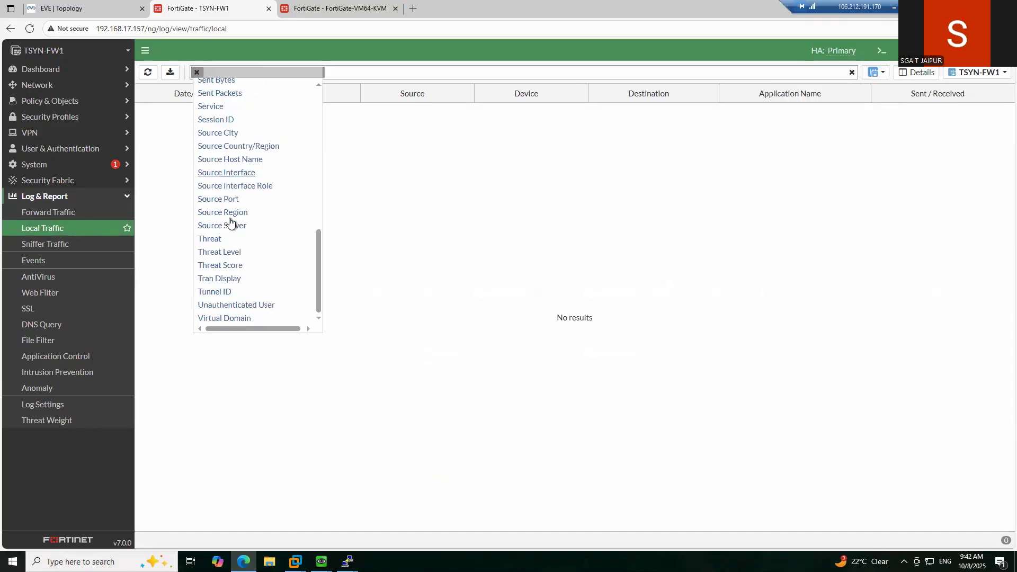
{"action": "scroll", "coordinate": [229, 224], "scroll_direction": "up", "scroll_amount": 7}
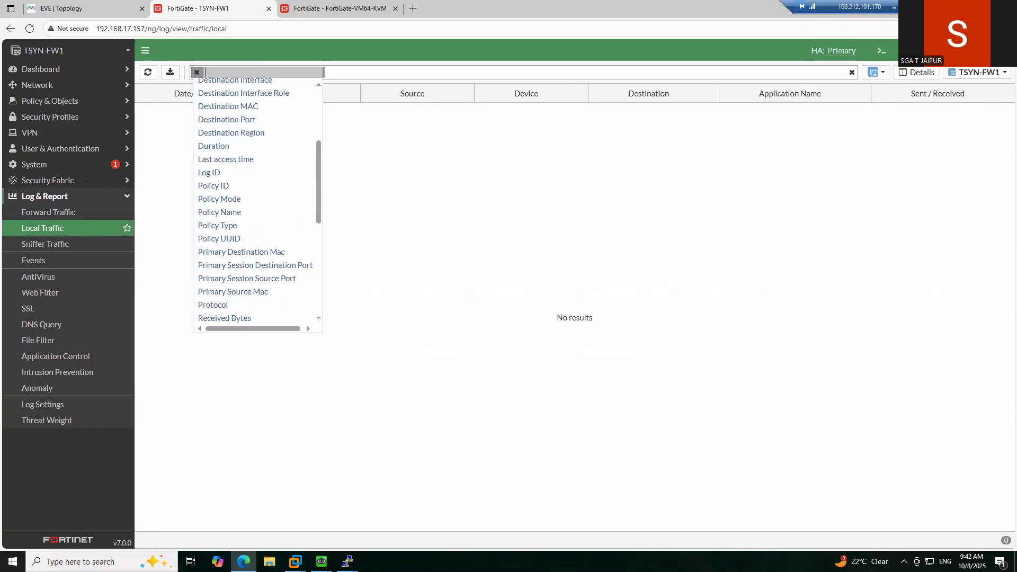
{"action": "left_click", "coordinate": [48, 99]}
- Scroll through TSYN-FW1's Firewall Policy list
{"action": "left_click", "coordinate": [47, 119]}
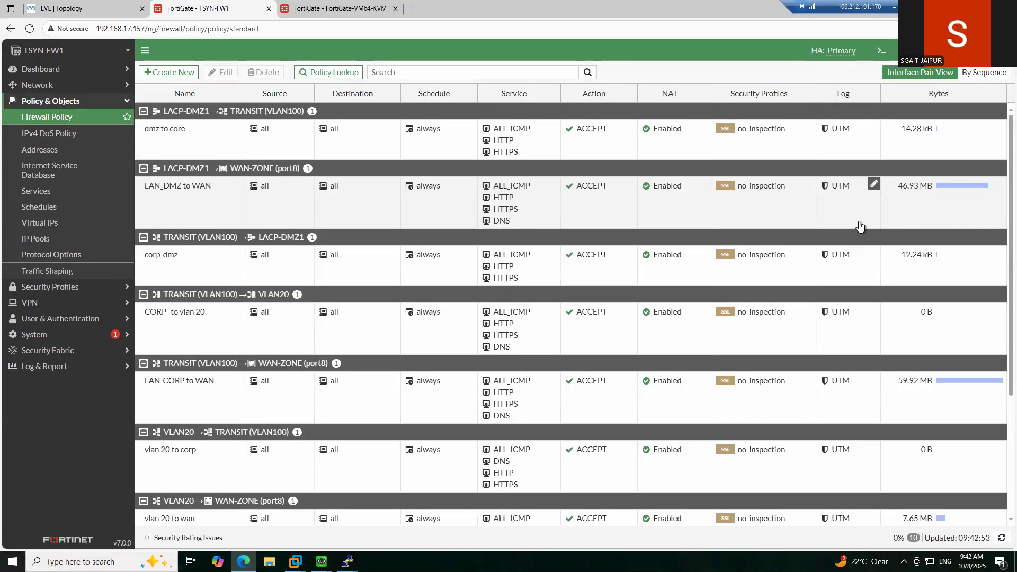
{"action": "scroll", "coordinate": [860, 226], "scroll_direction": "down", "scroll_amount": 3}
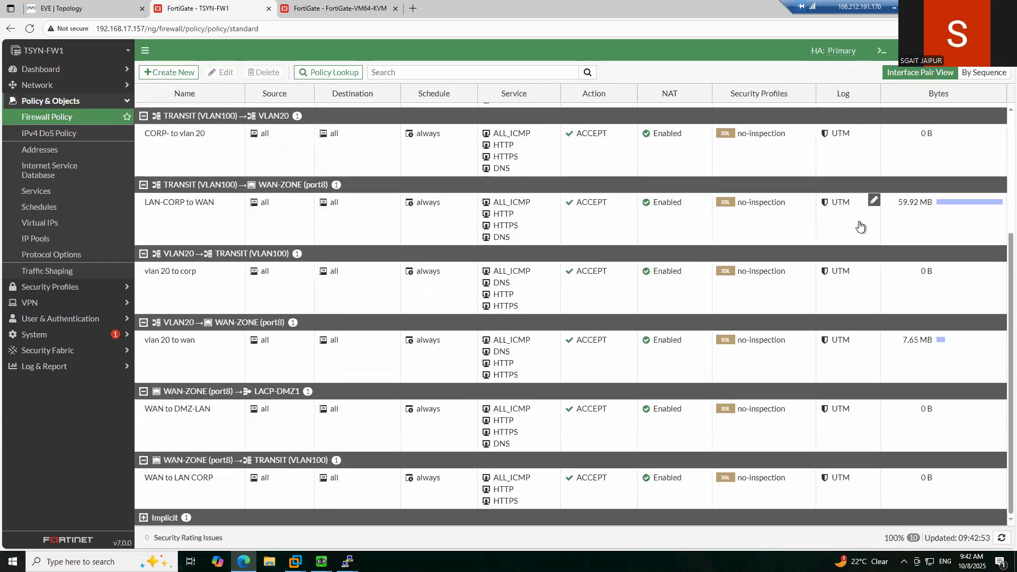
{"action": "scroll", "coordinate": [860, 226], "scroll_direction": "up", "scroll_amount": 3}
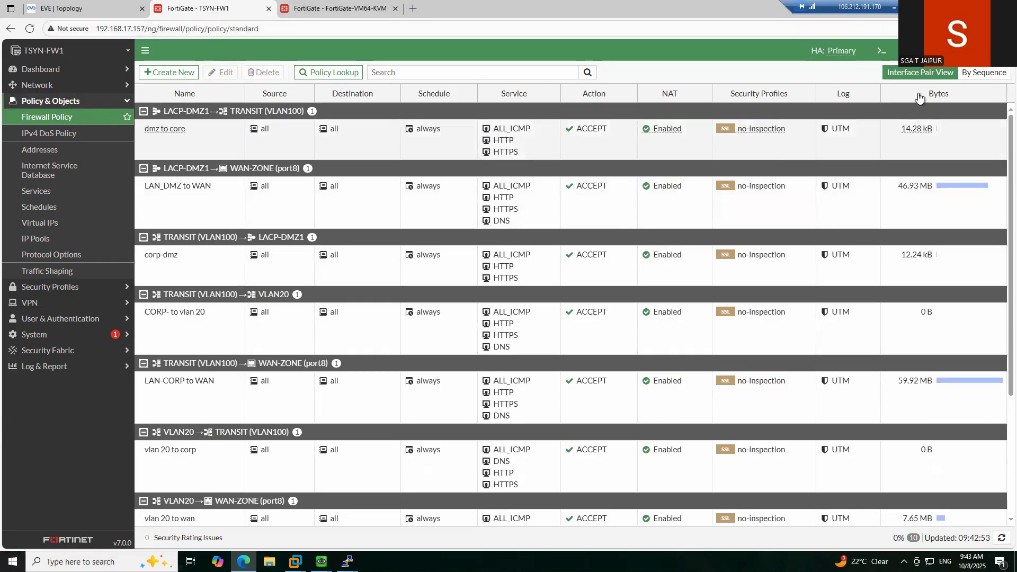
- Bring up the admin menu's System submenu showing Reboot, Shutdown and Firmware
{"action": "left_click", "coordinate": [985, 51]}
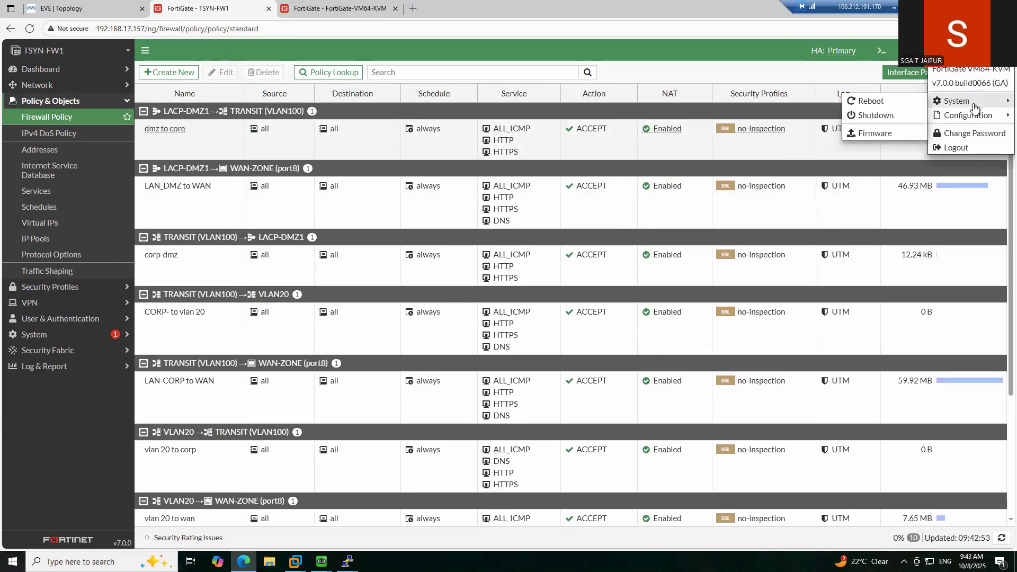
{"action": "mouse_move", "coordinate": [947, 50]}
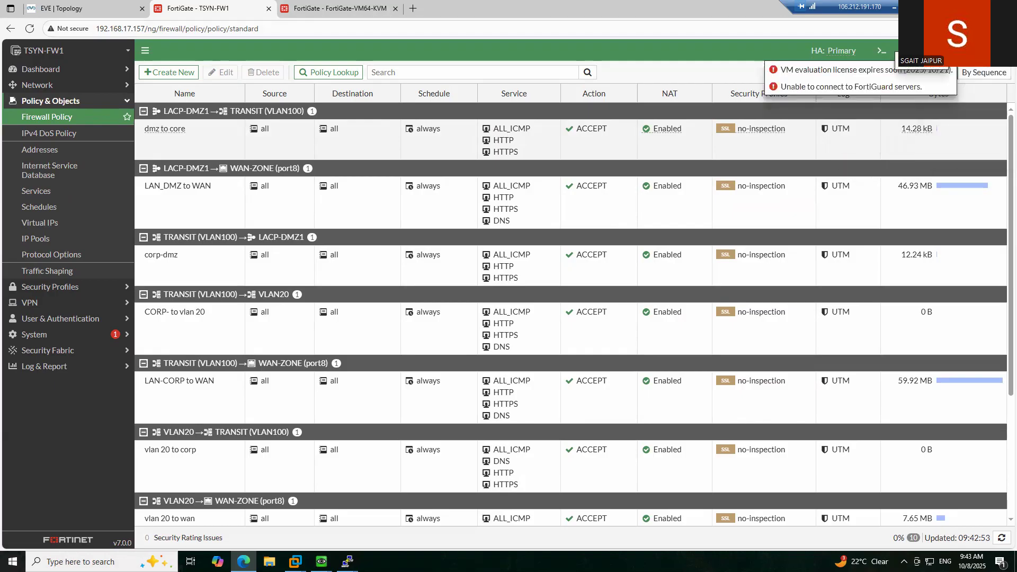
{"action": "left_click", "coordinate": [981, 50]}
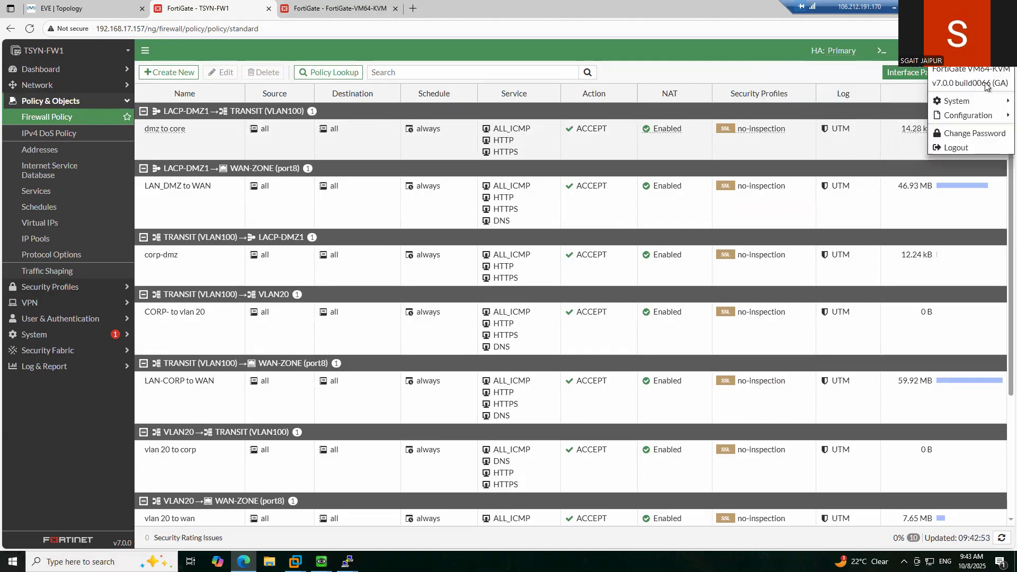
{"action": "mouse_move", "coordinate": [981, 106]}
{"action": "left_click", "coordinate": [73, 13]}
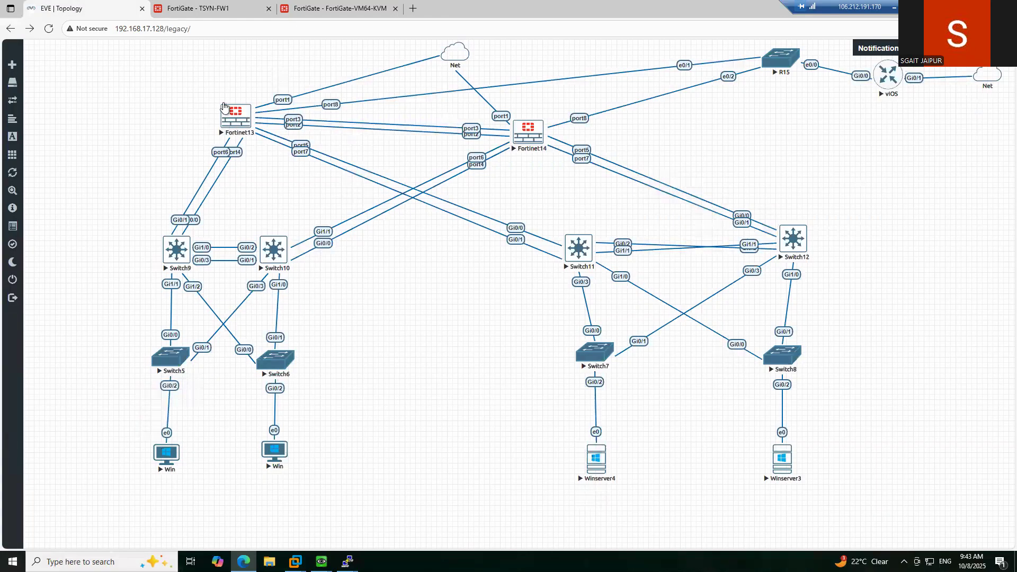
{"action": "left_click", "coordinate": [194, 9]}
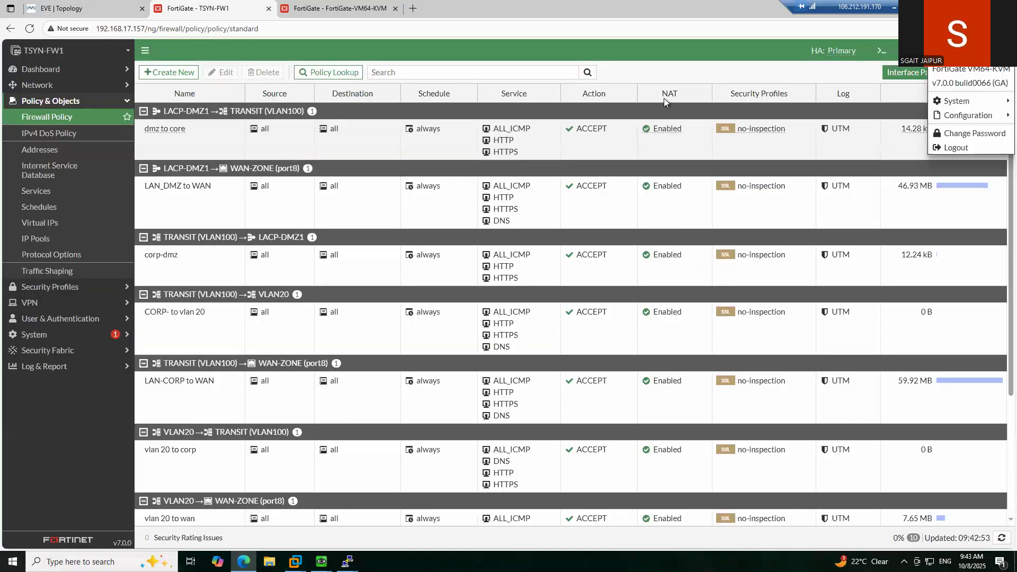
{"action": "mouse_move", "coordinate": [940, 103]}
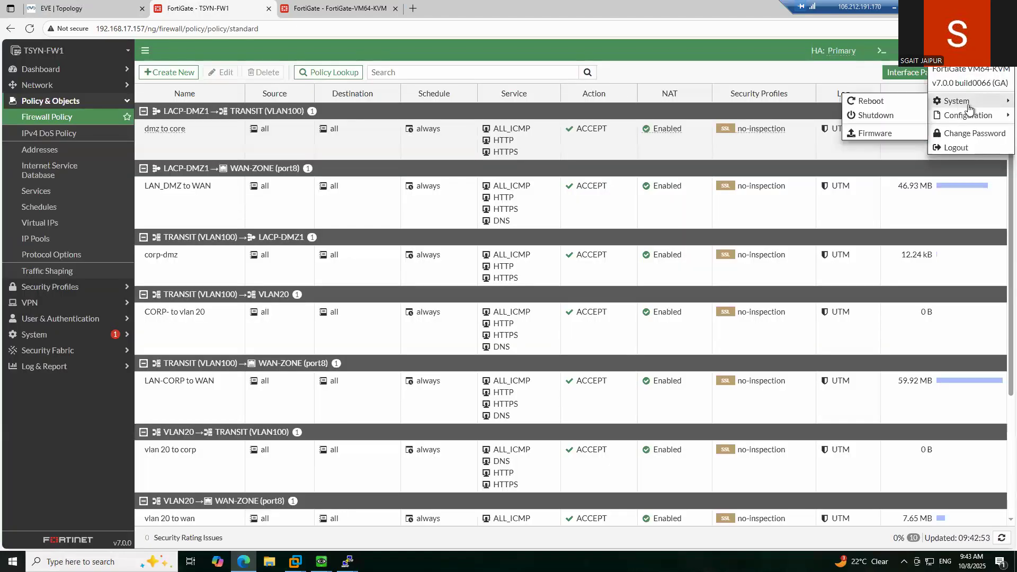
- Shut down TSYN-FW1 via System > Shutdown, confirming with OK
{"action": "left_click", "coordinate": [872, 115]}
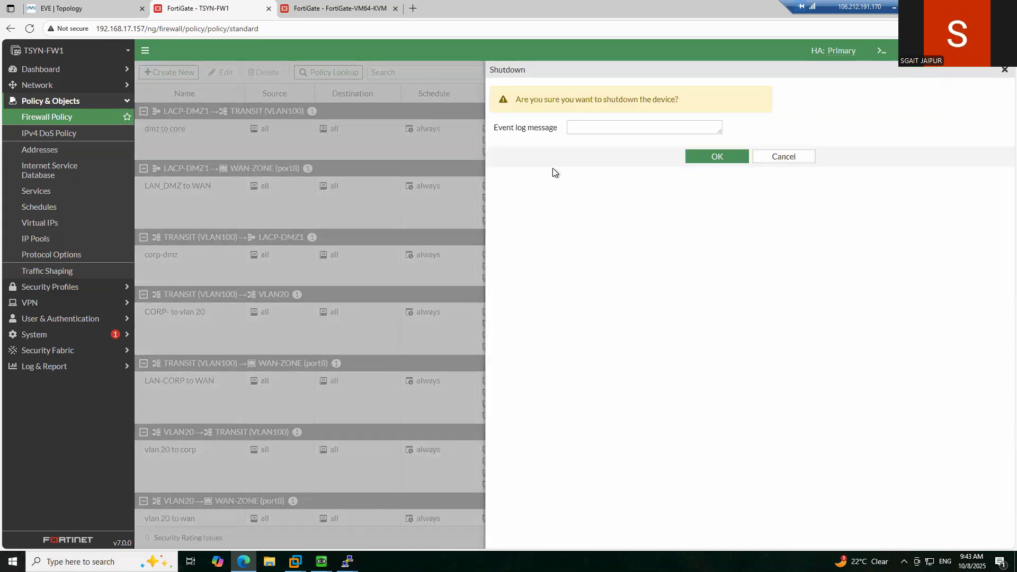
{"action": "left_click", "coordinate": [590, 125]}
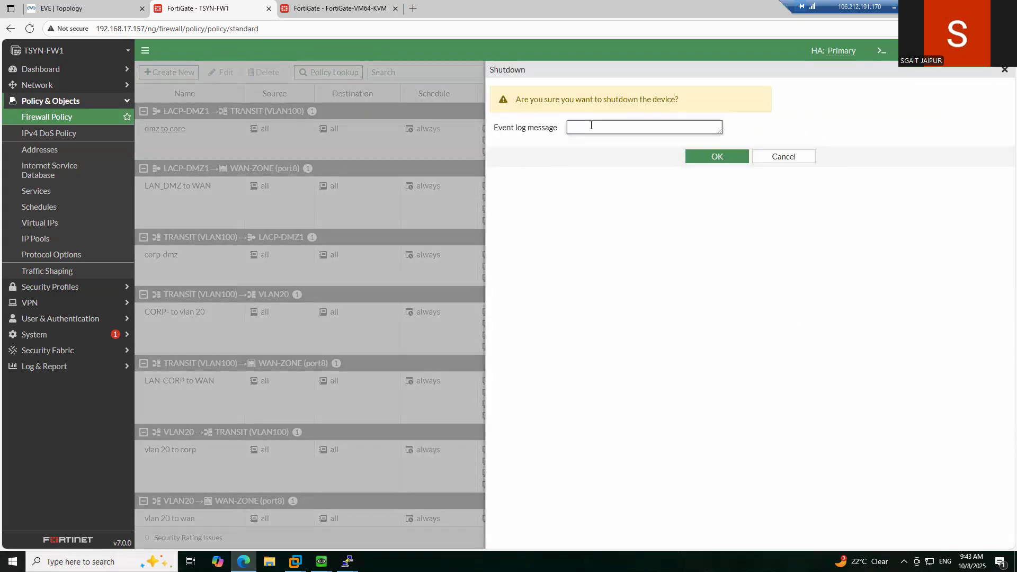
{"action": "left_click", "coordinate": [731, 158]}
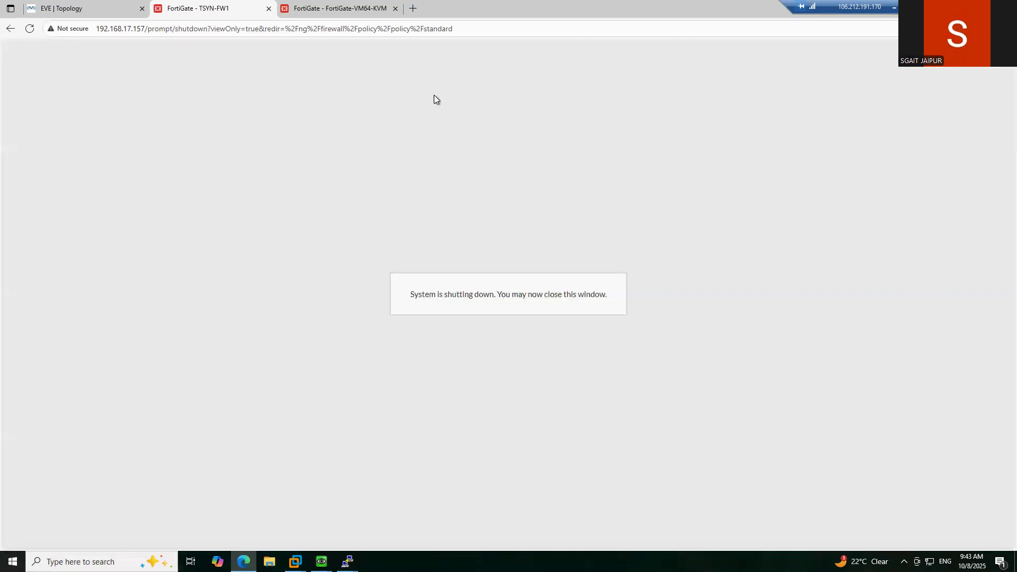
{"action": "left_click", "coordinate": [341, 8]}
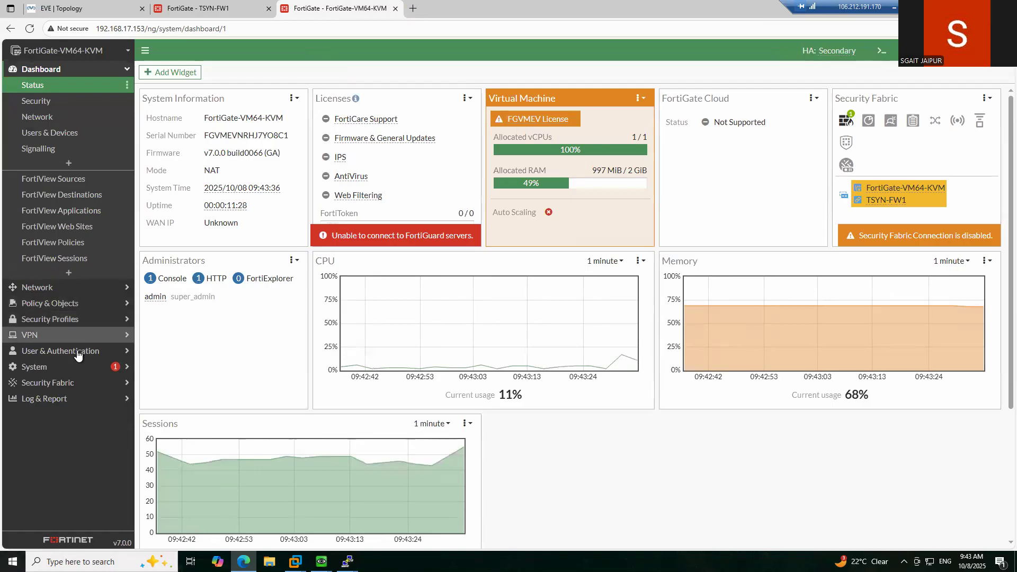
- Open FortiGate-VM64-KVM's System > HA monitor and refresh until it shows Primary, Synchronized
{"action": "left_click", "coordinate": [79, 370]}
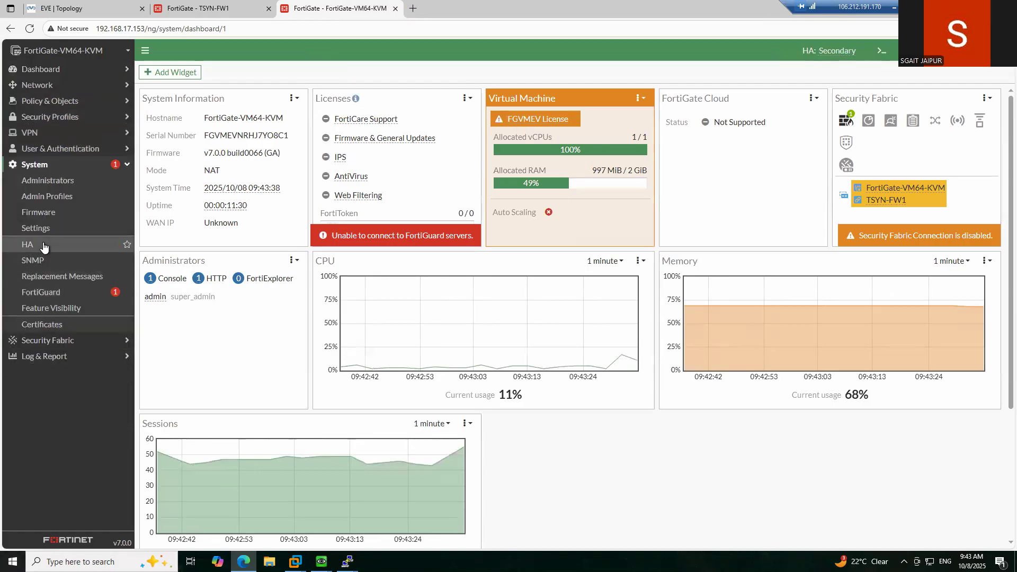
{"action": "left_click", "coordinate": [46, 244]}
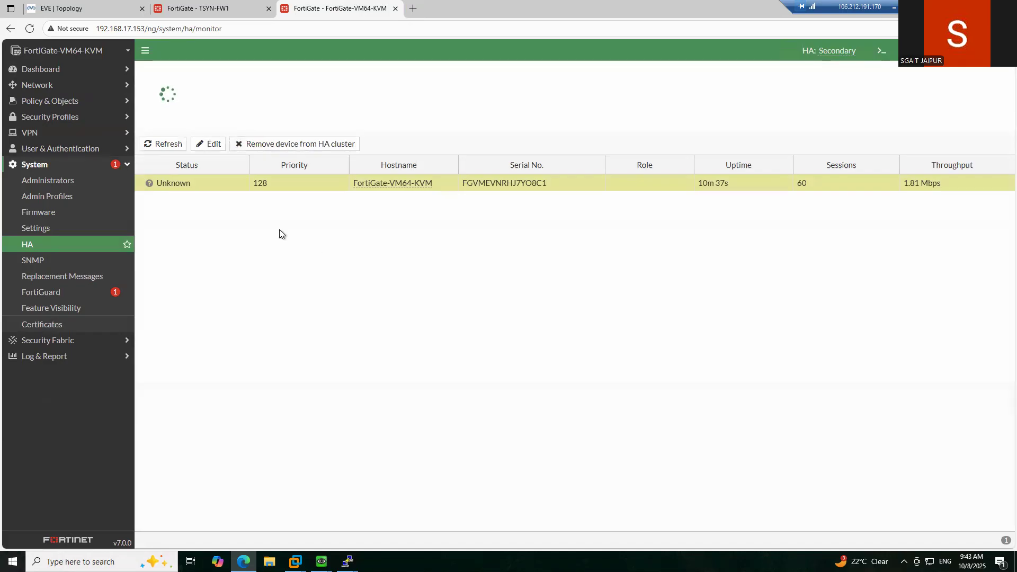
{"action": "left_click", "coordinate": [166, 142]}
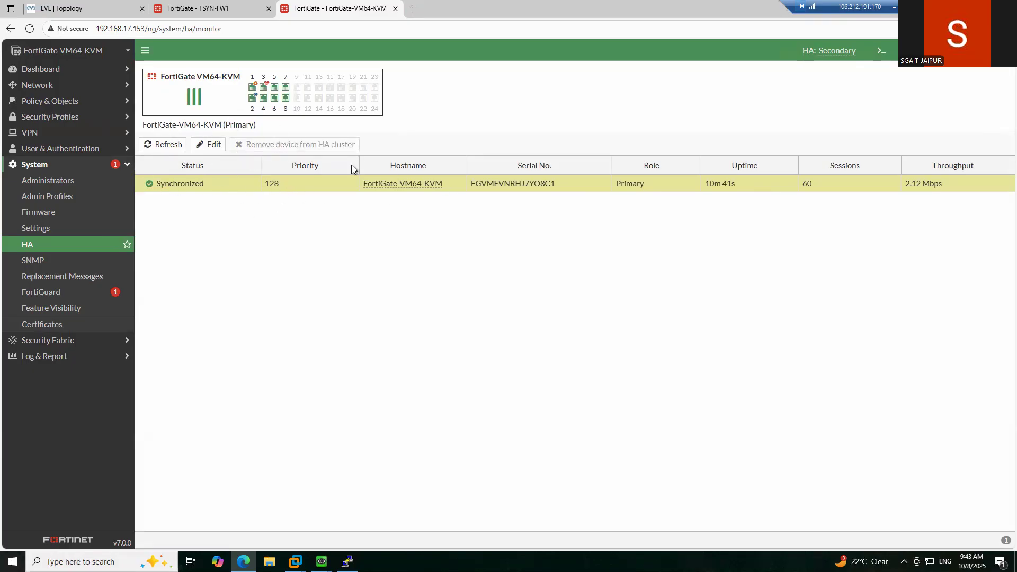
{"action": "left_click", "coordinate": [177, 146]}
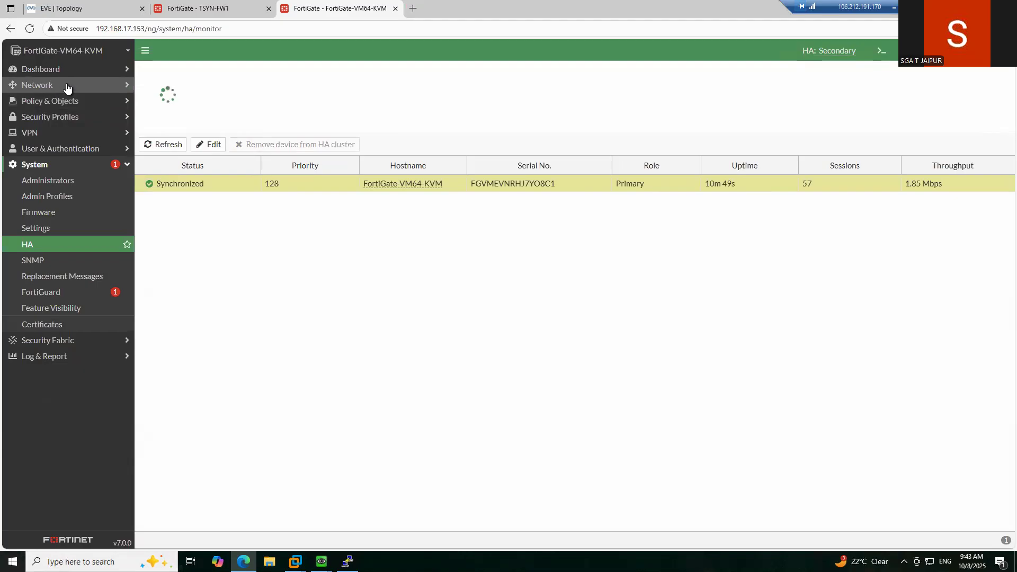
- Raise the Win and Winserver3 QEMU ping consoles showing timeouts and 192.168.100.2 unreachable
{"action": "mouse_move", "coordinate": [321, 561]}
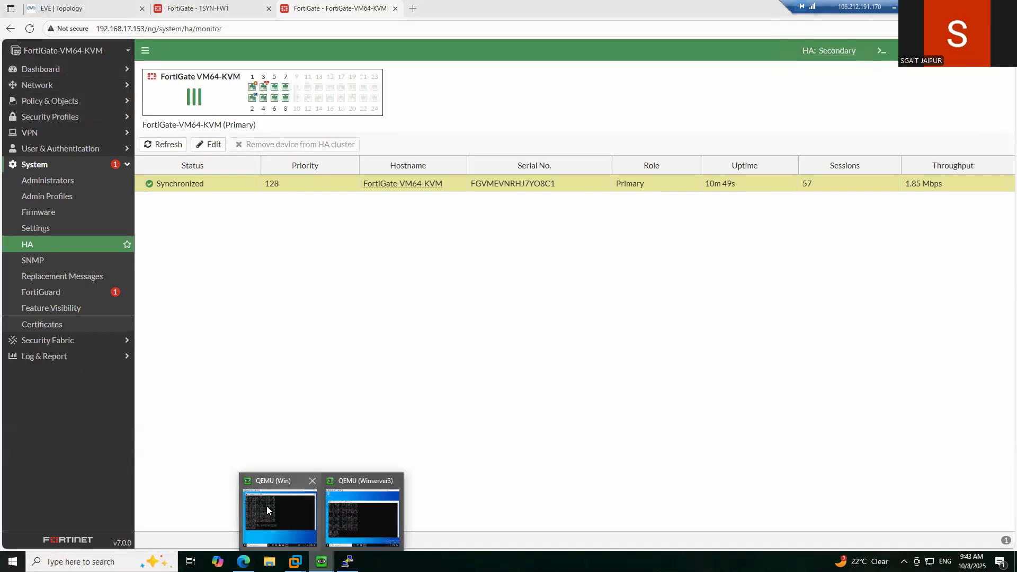
{"action": "left_click", "coordinate": [266, 507]}
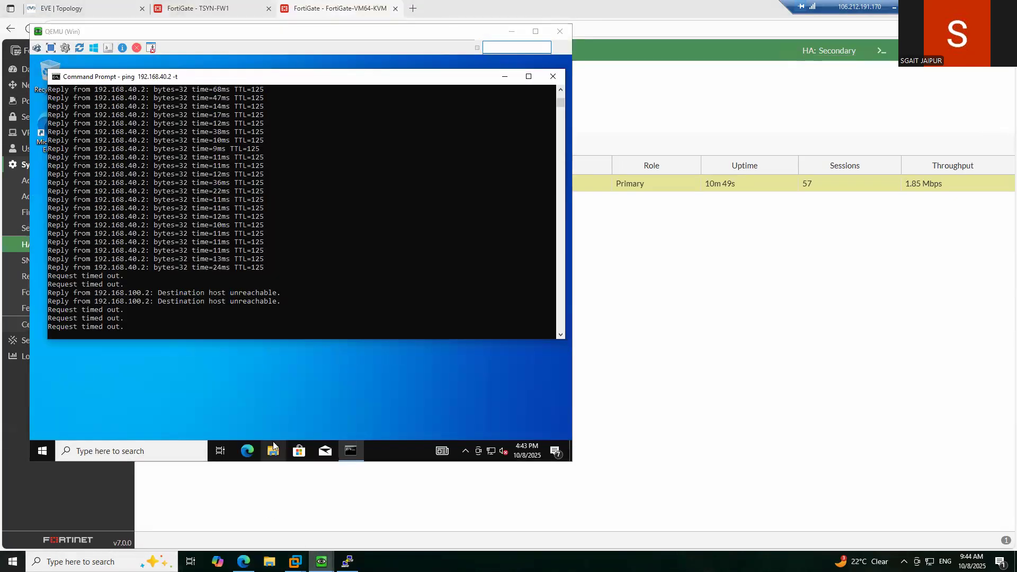
{"action": "left_click", "coordinate": [364, 530]}
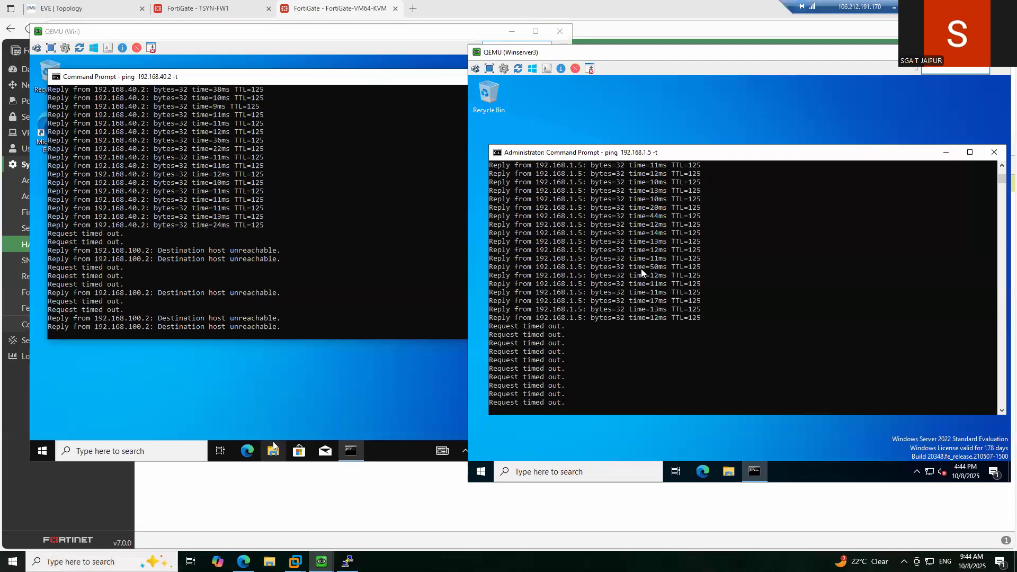
- Open FortiGate-VM64-KVM's Network > Interfaces and inspect LACP_CORP1's VLAN sub-interfaces
{"action": "left_click", "coordinate": [313, 11]}
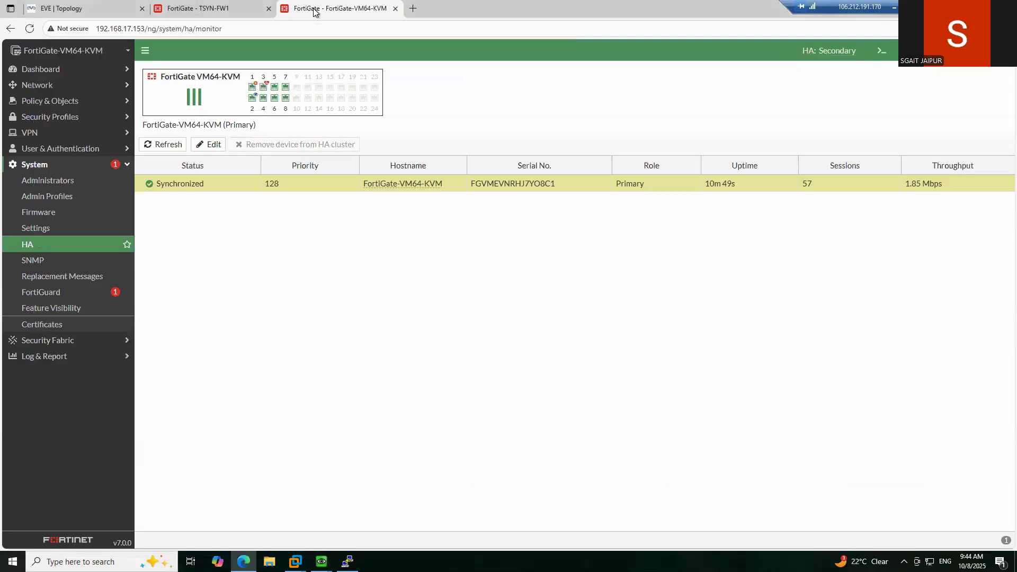
{"action": "left_click", "coordinate": [53, 87]}
{"action": "left_click", "coordinate": [44, 106]}
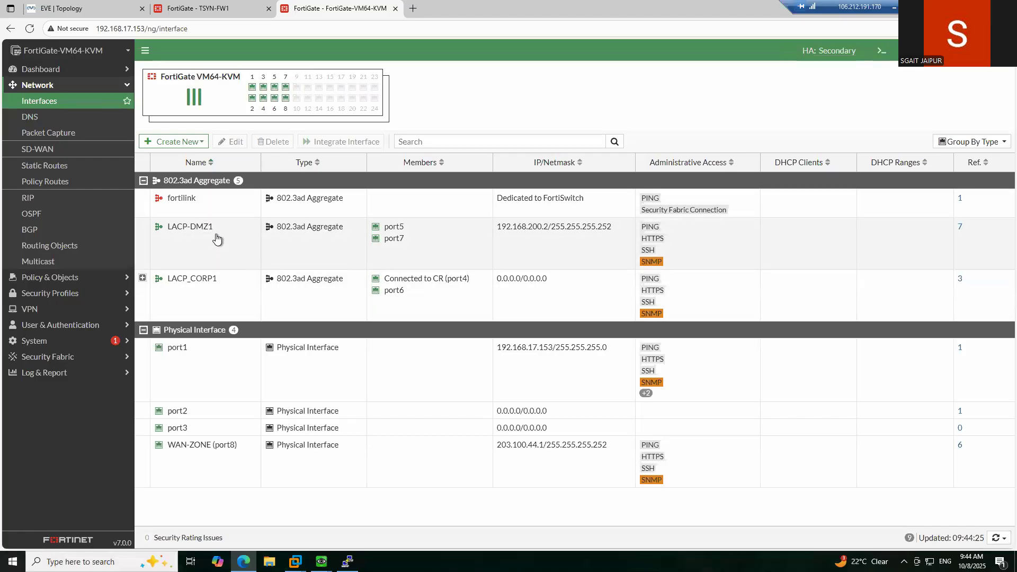
{"action": "left_click", "coordinate": [142, 279]}
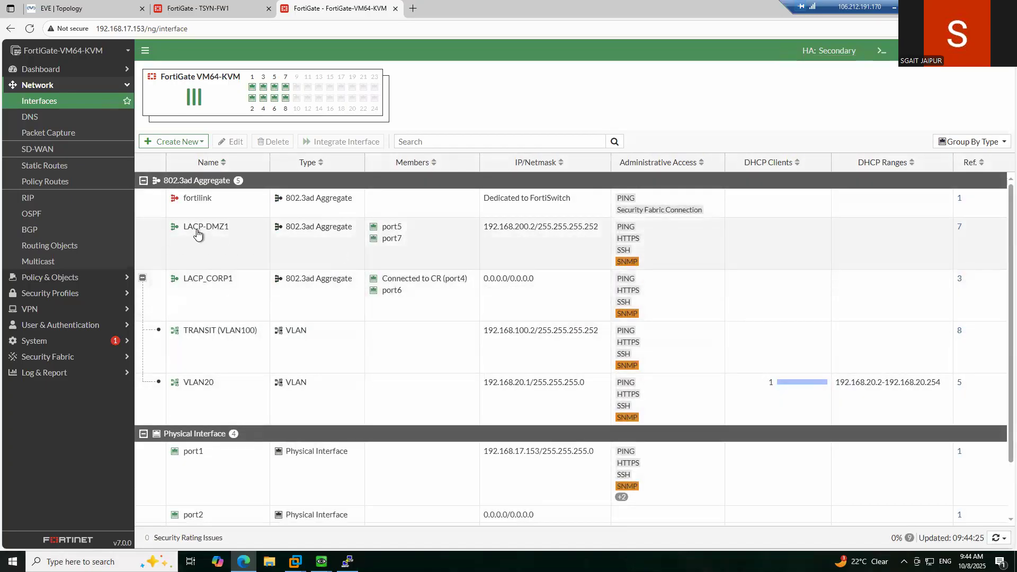
{"action": "scroll", "coordinate": [351, 326], "scroll_direction": "down", "scroll_amount": 1}
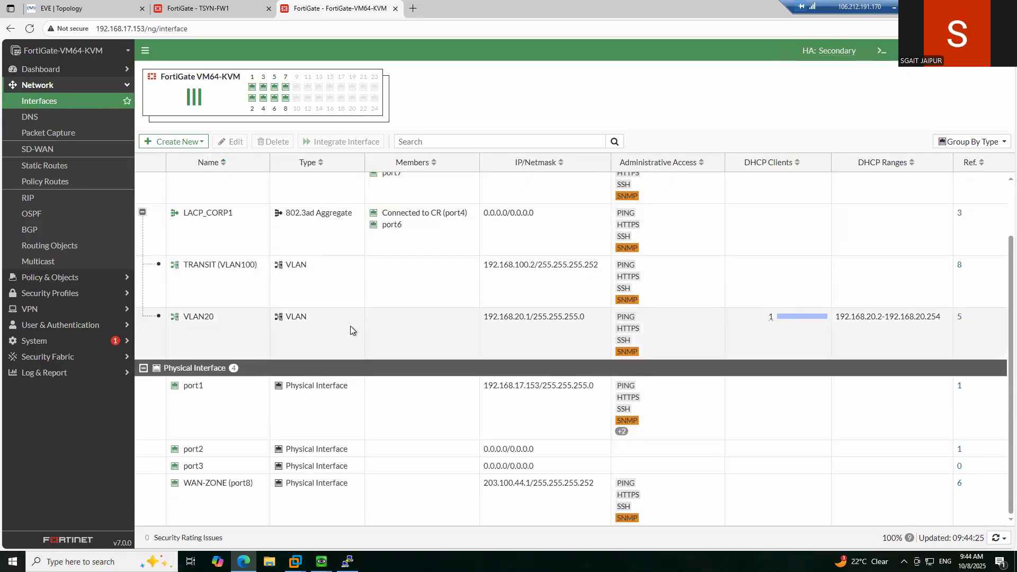
{"action": "scroll", "coordinate": [351, 325], "scroll_direction": "up", "scroll_amount": 1}
{"action": "scroll", "coordinate": [351, 324], "scroll_direction": "down", "scroll_amount": 1}
{"action": "scroll", "coordinate": [350, 323], "scroll_direction": "up", "scroll_amount": 1}
{"action": "left_click", "coordinate": [142, 279]}
- Select LACP-DMZ1 (192.168.200.2) and check whether TSYN-FW1's page still responds
{"action": "left_click", "coordinate": [212, 233]}
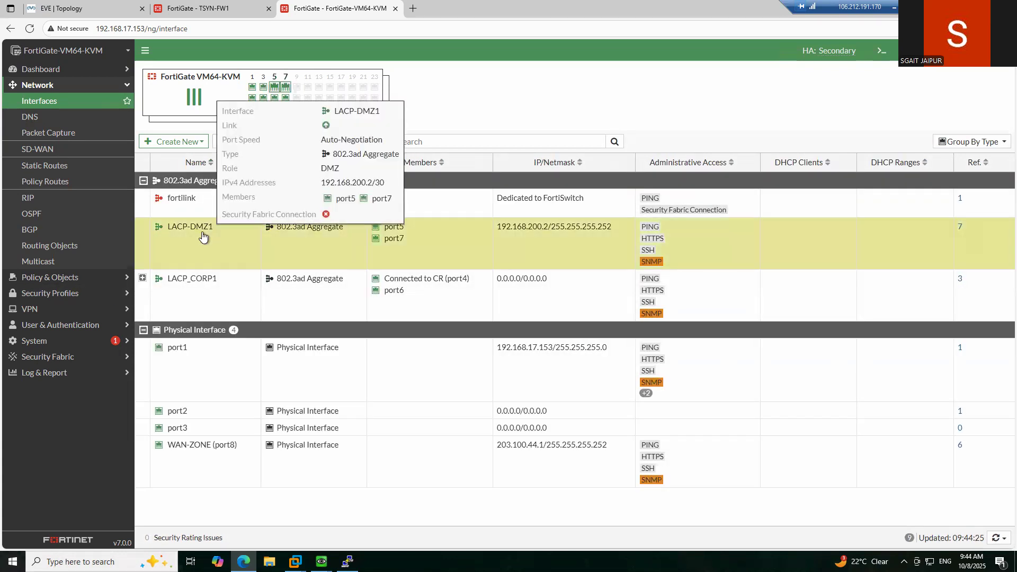
{"action": "mouse_move", "coordinate": [173, 232]}
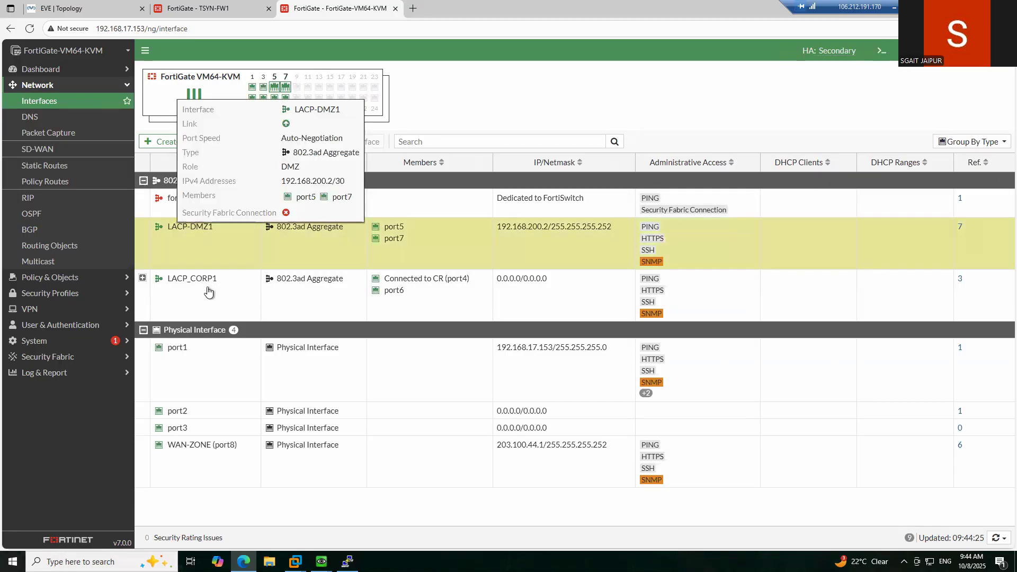
{"action": "left_click", "coordinate": [188, 9]}
{"action": "left_click", "coordinate": [326, 9]}
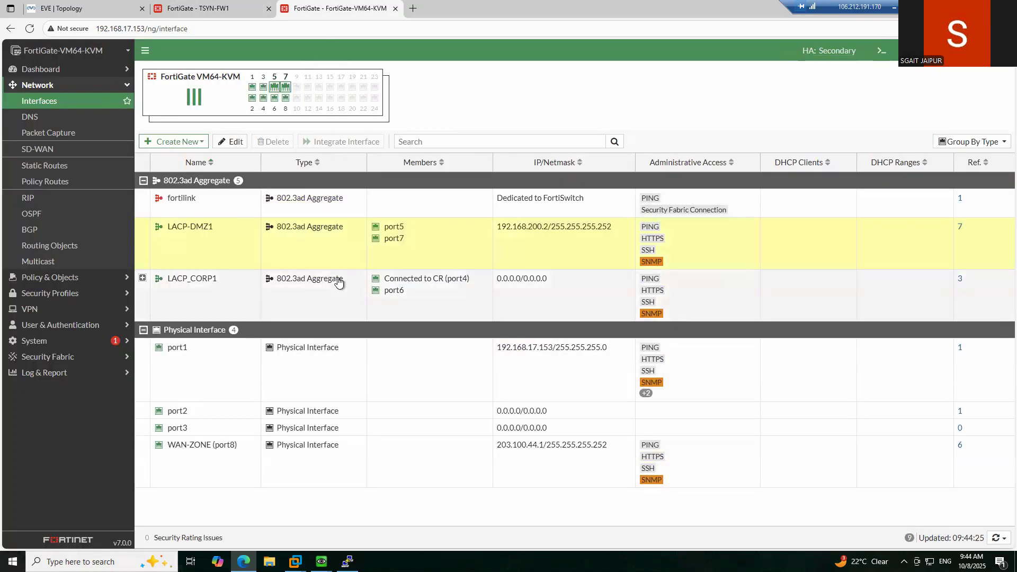
- Check the Win client and Winserver3 ping consoles, both showing destination unreachable replies
{"action": "left_click", "coordinate": [348, 561]}
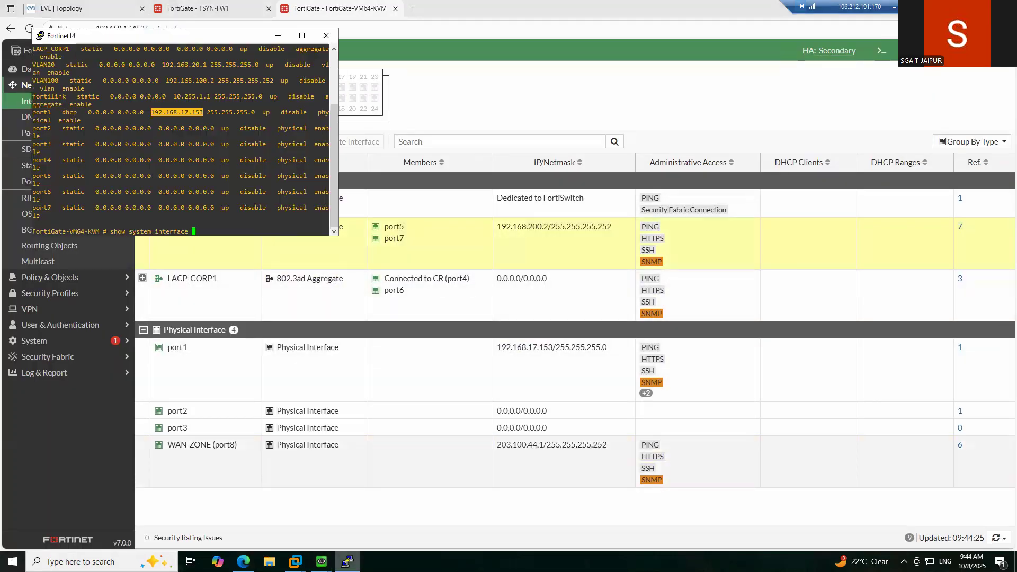
{"action": "left_click", "coordinate": [295, 562]}
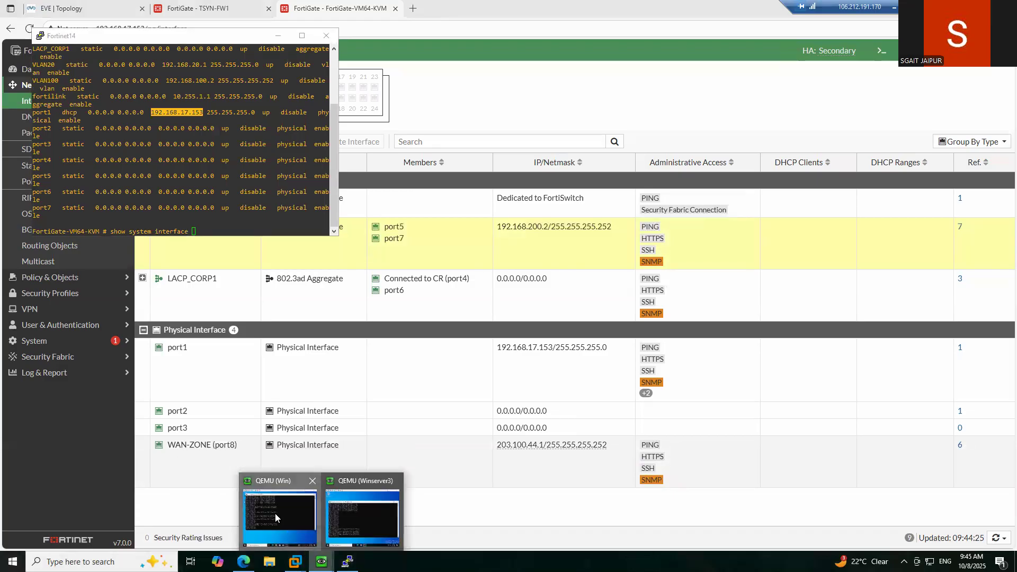
{"action": "left_click", "coordinate": [277, 517]}
{"action": "left_click", "coordinate": [322, 561]}
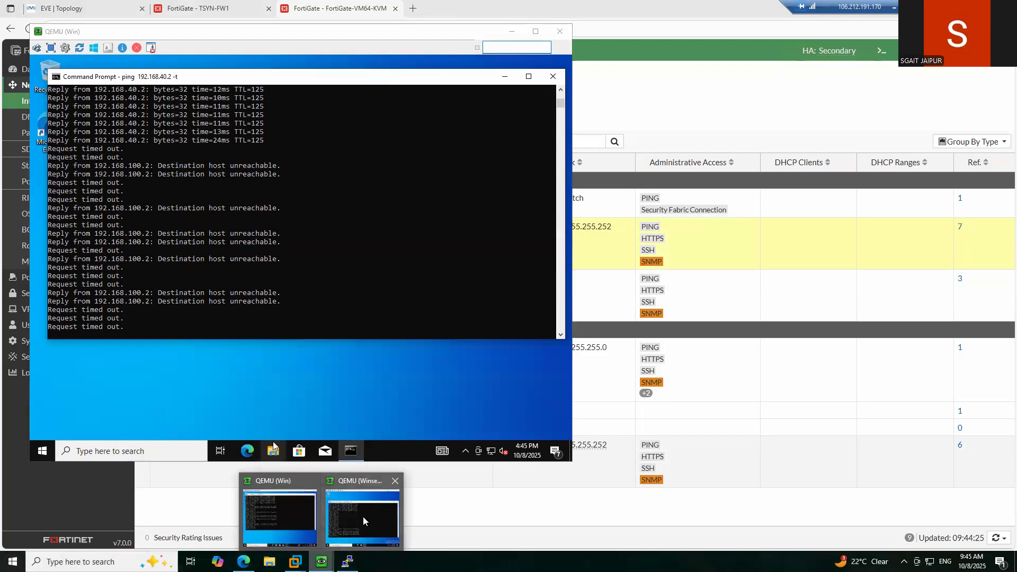
{"action": "left_click", "coordinate": [364, 517]}
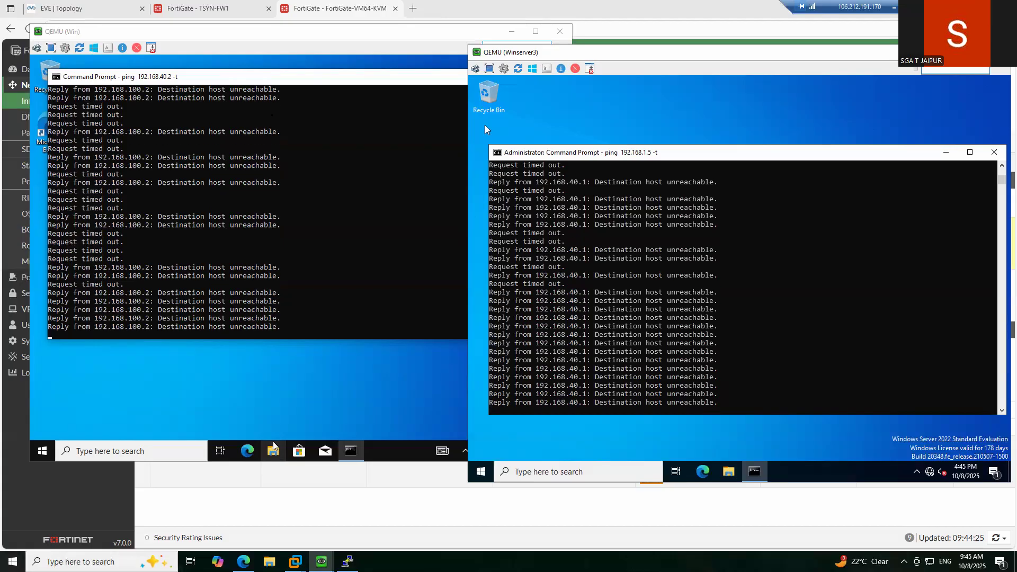
- Open the FortiGate Firewall Policy list under Policy & Objects
{"action": "left_click", "coordinate": [367, 8]}
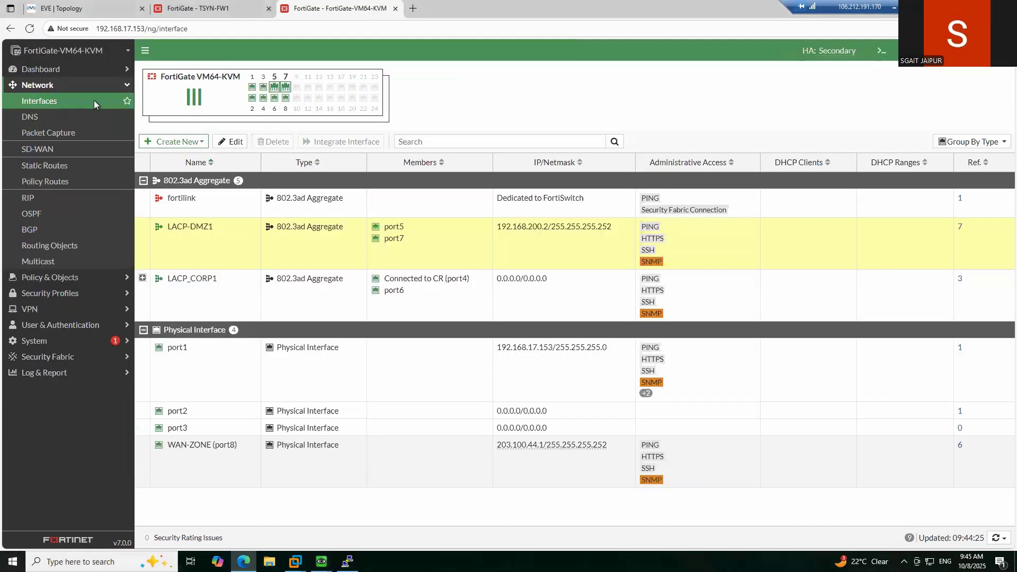
{"action": "left_click", "coordinate": [74, 278]}
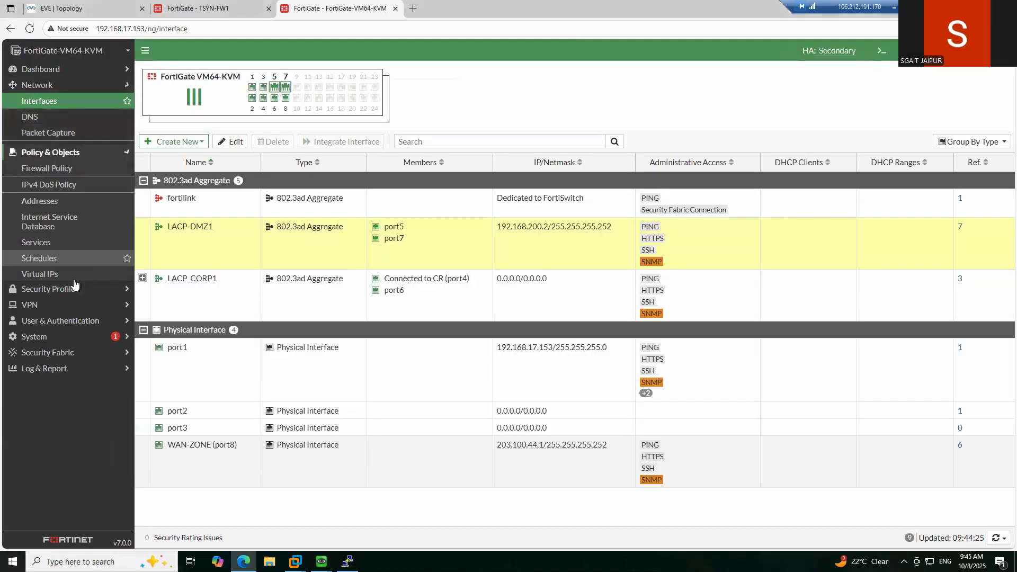
{"action": "left_click", "coordinate": [53, 116]}
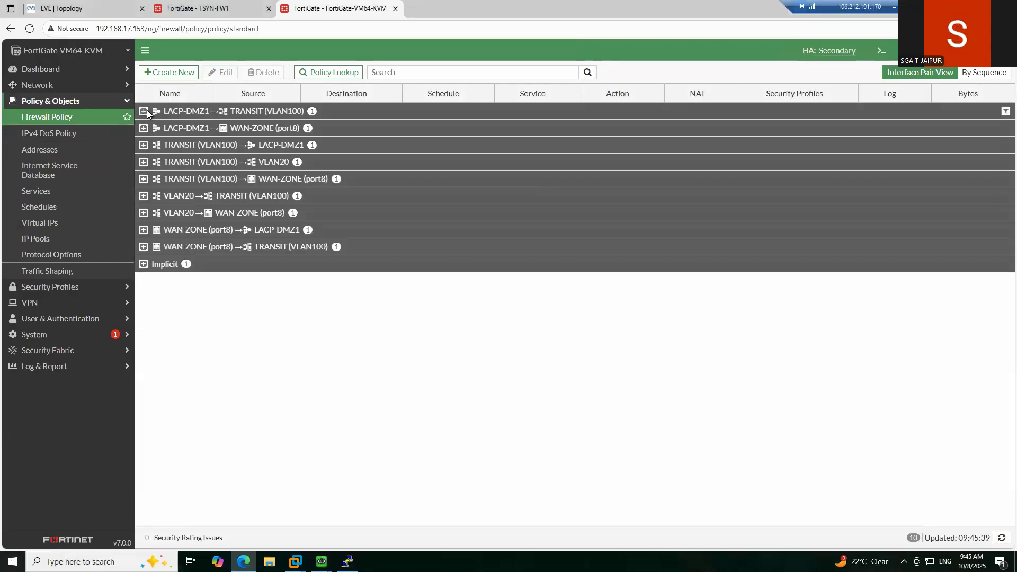
- Expand every interface-pair group, LACP-DMZ1 to TRANSIT through WAN-ZONE to LACP-DMZ1, and scroll through the policies
{"action": "left_click", "coordinate": [144, 111]}
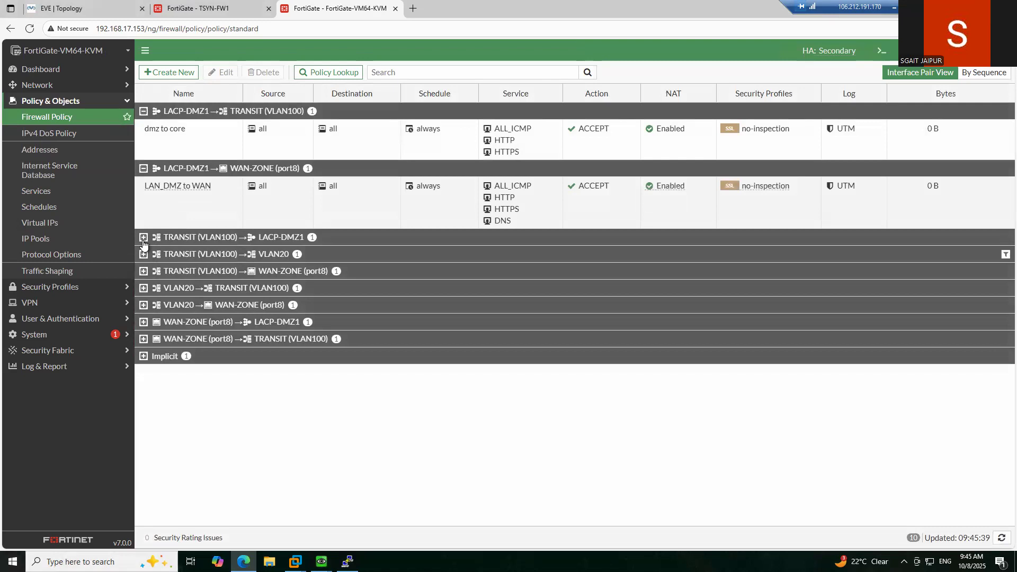
{"action": "left_click", "coordinate": [143, 242]}
{"action": "left_click", "coordinate": [145, 294]}
{"action": "left_click", "coordinate": [144, 363]}
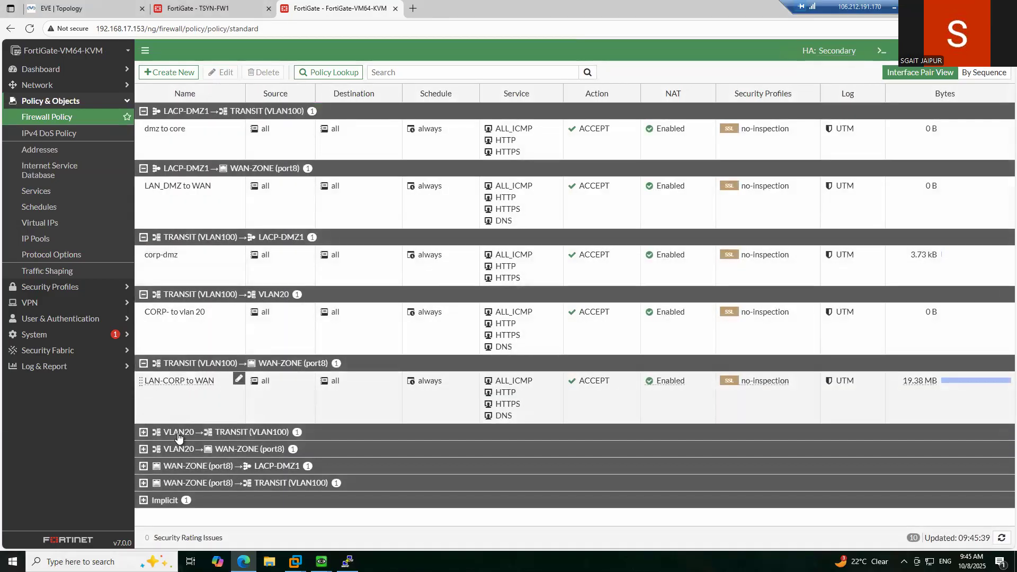
{"action": "left_click", "coordinate": [143, 432]}
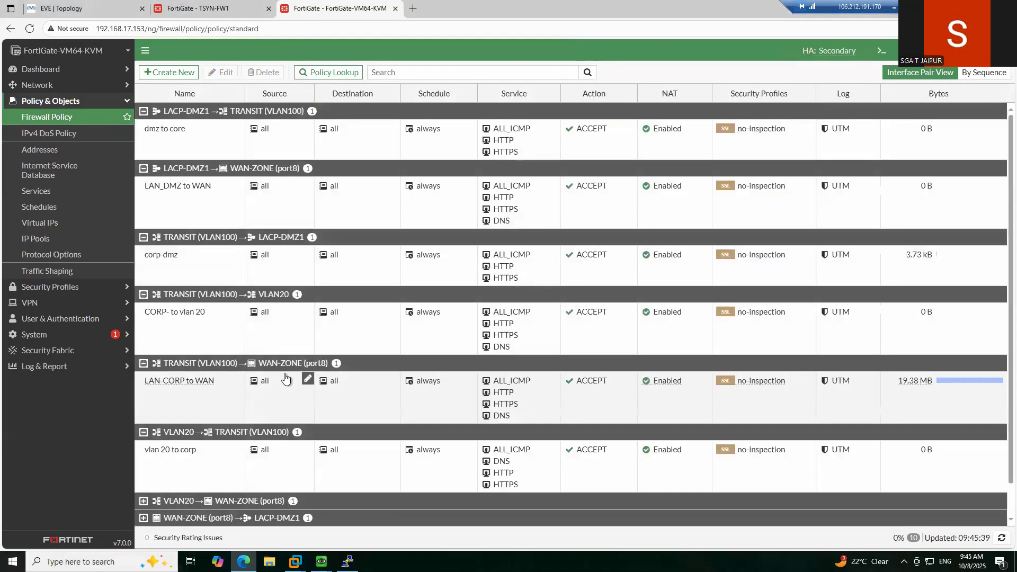
{"action": "left_click", "coordinate": [143, 467]}
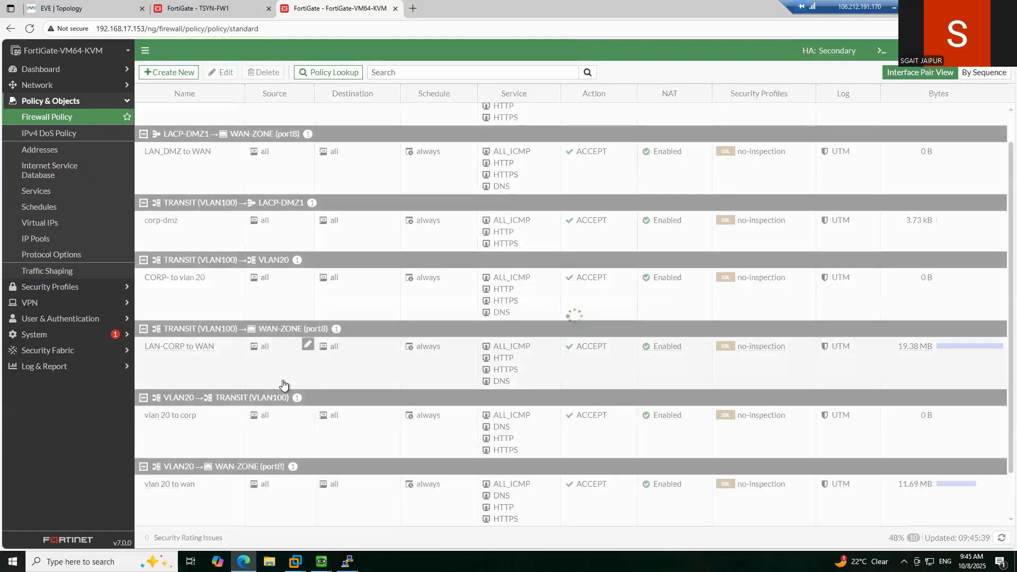
{"action": "left_click", "coordinate": [143, 484]}
{"action": "scroll", "coordinate": [258, 401], "scroll_direction": "down", "scroll_amount": 1}
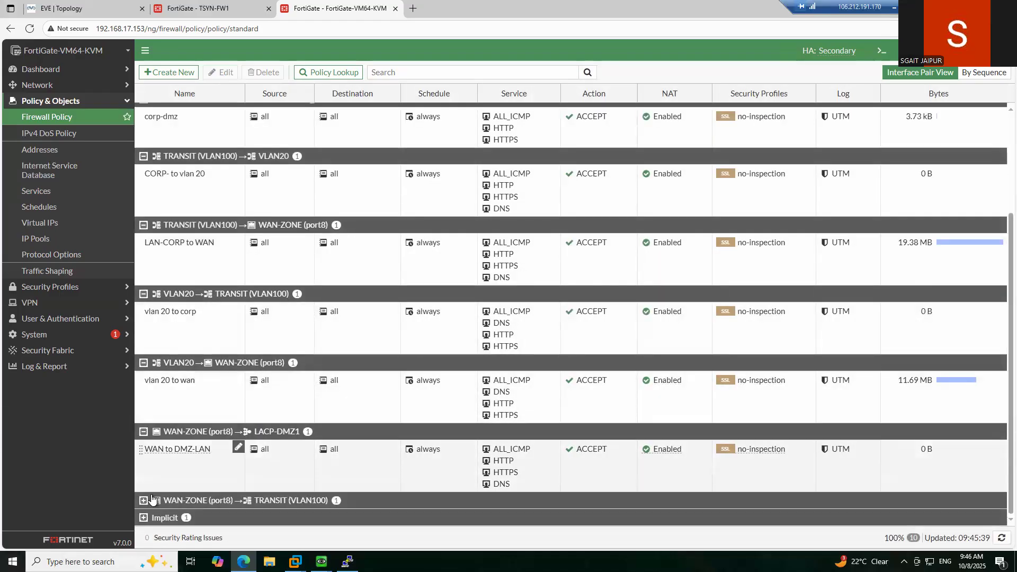
{"action": "scroll", "coordinate": [348, 385], "scroll_direction": "down", "scroll_amount": 1}
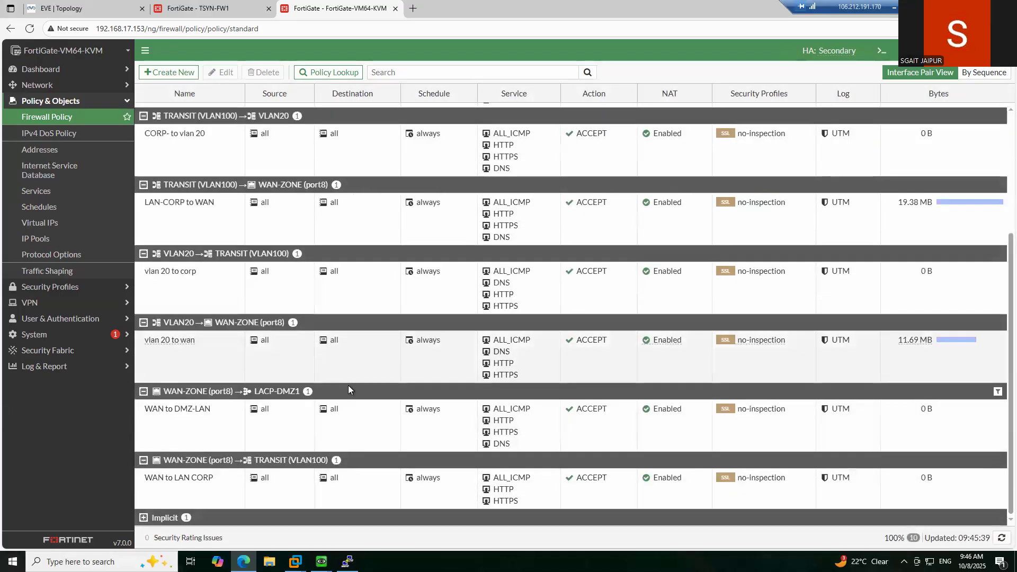
{"action": "scroll", "coordinate": [418, 306], "scroll_direction": "up", "scroll_amount": 1}
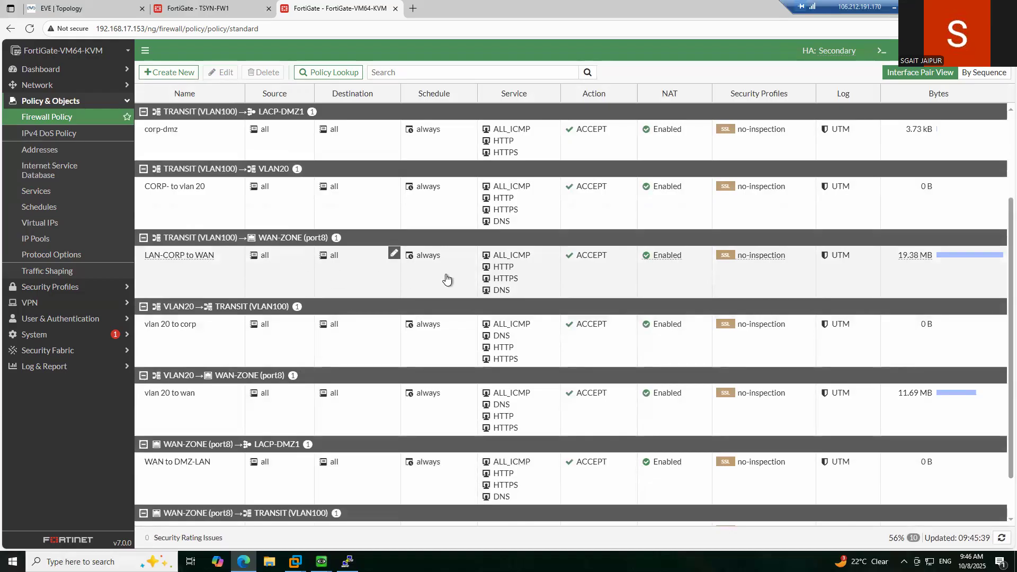
{"action": "scroll", "coordinate": [593, 316], "scroll_direction": "down", "scroll_amount": 1}
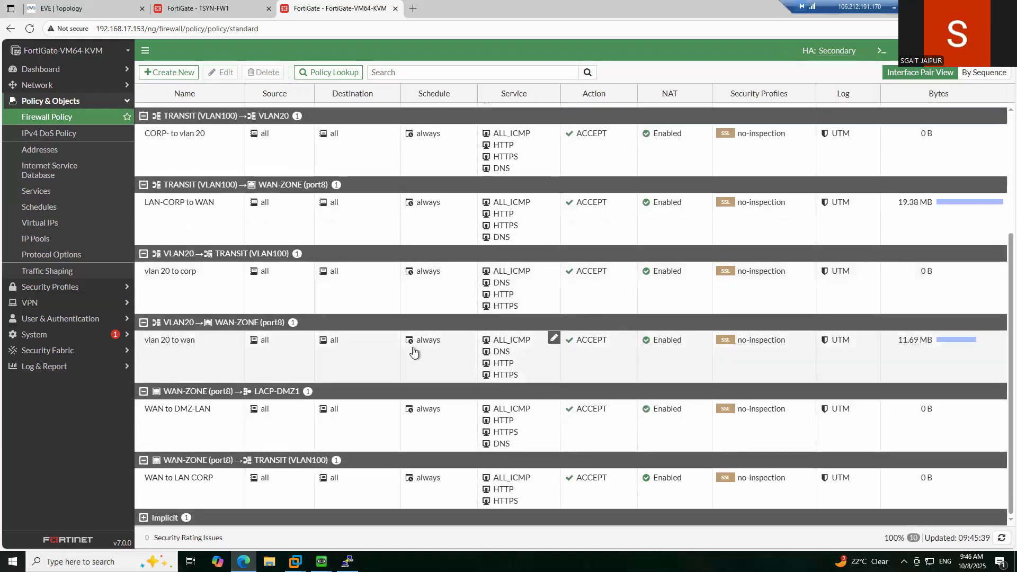
- Stop the Win client's running ping to 192.168.40.2
{"action": "mouse_move", "coordinate": [321, 562]}
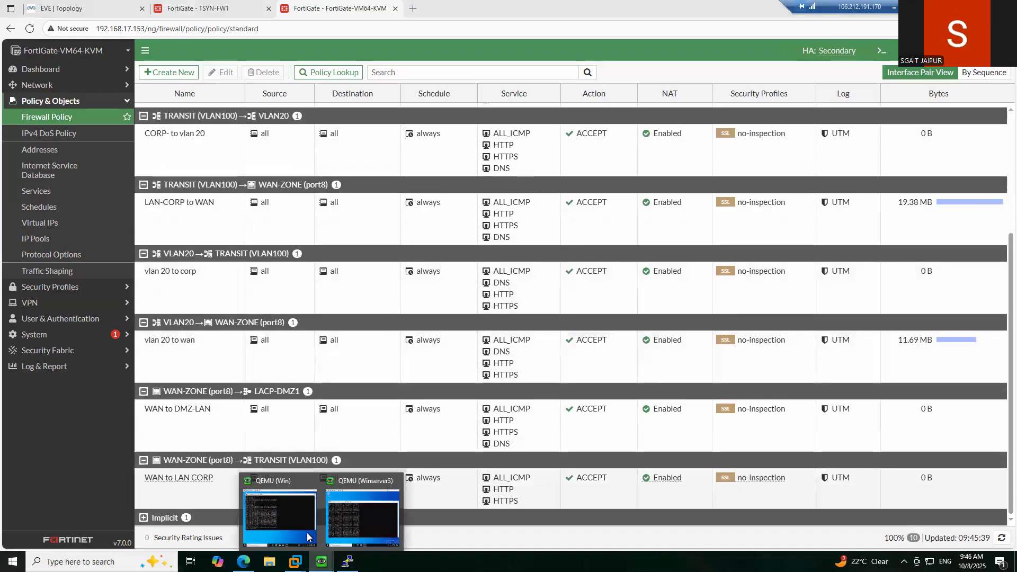
{"action": "left_click", "coordinate": [288, 511]}
{"action": "left_click", "coordinate": [316, 259]}
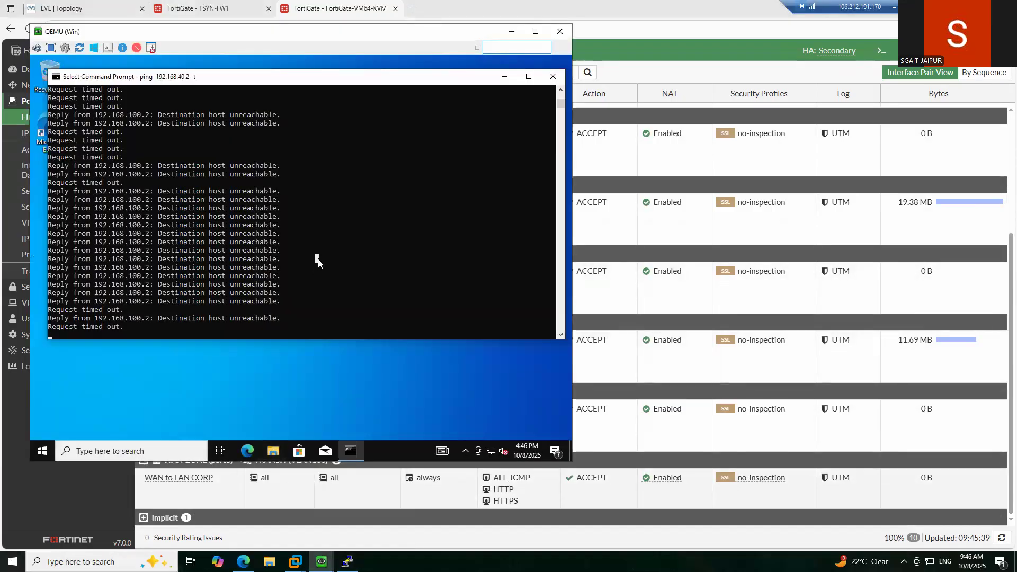
{"action": "key", "text": "ctrl+c"}
{"action": "key", "text": "ctrl+c"}
{"action": "key", "text": "Return"}
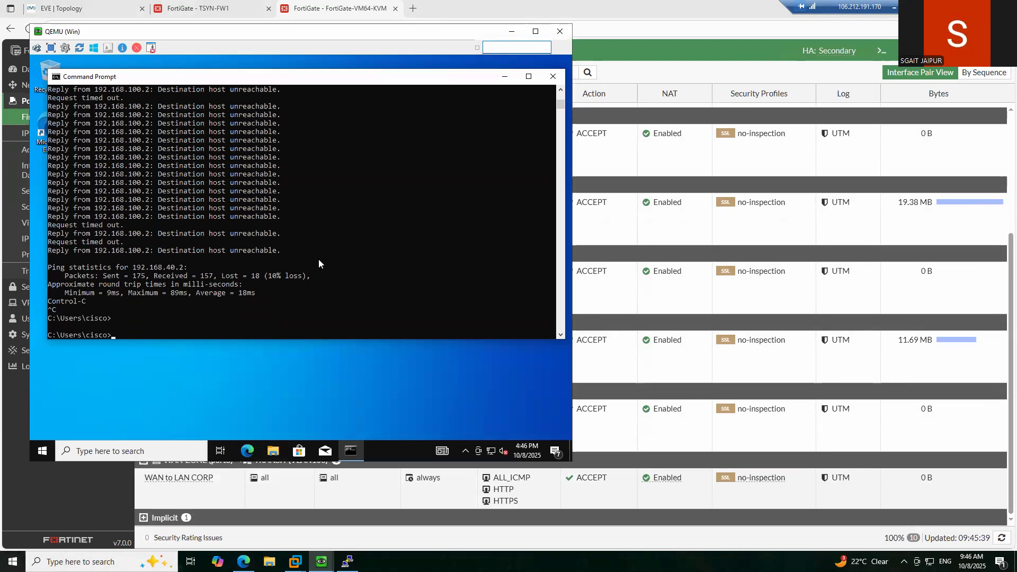
- Ping 8.8.8.8 from the Win client three times, getting partial replies, then stop it
{"action": "type", "text": "ping 8.8.8.8"}
{"action": "key", "text": "Return"}
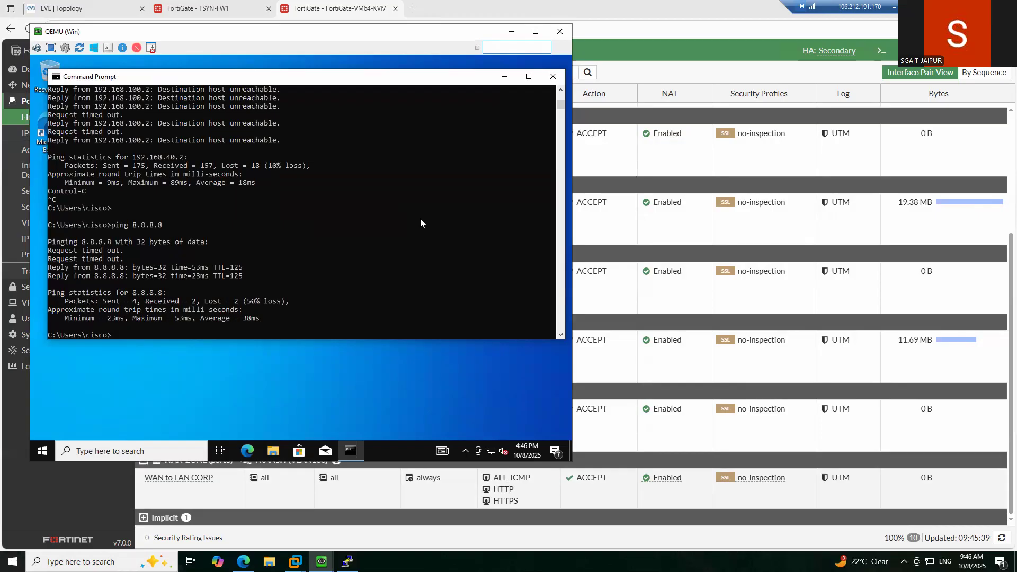
{"action": "key", "text": "Up"}
{"action": "key", "text": "Return"}
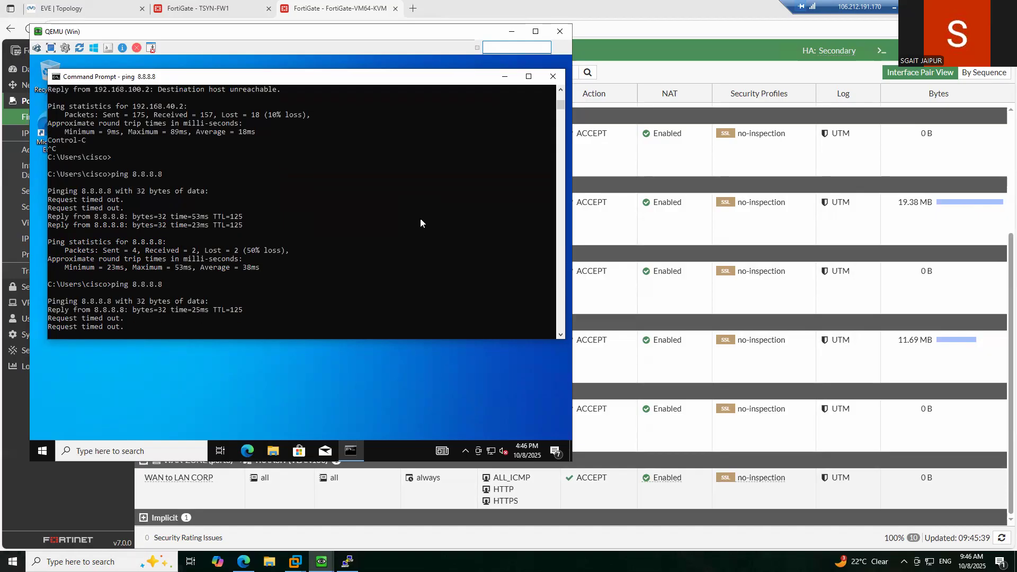
{"action": "key", "text": "Up"}
{"action": "key", "text": "Return"}
{"action": "key", "text": "ctrl+c"}
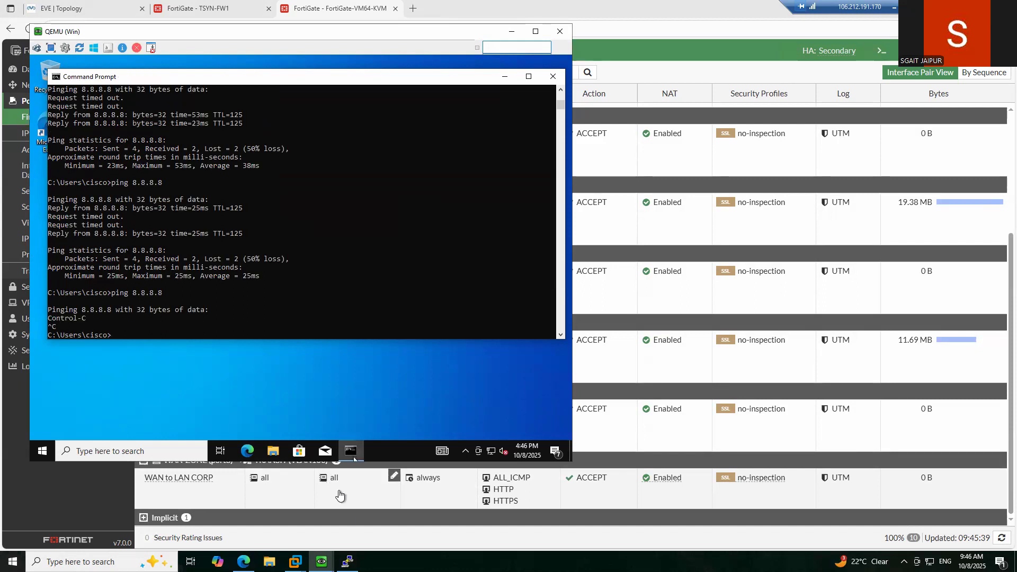
- Stop Winserver3's running ping to 192.168.1.5
{"action": "mouse_move", "coordinate": [322, 561]}
{"action": "left_click", "coordinate": [344, 543]}
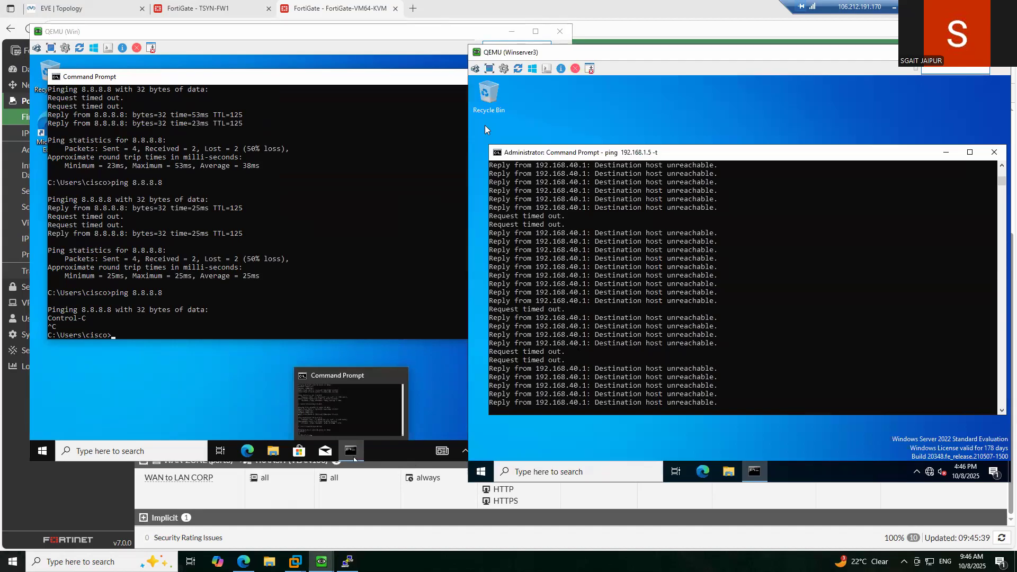
{"action": "left_click", "coordinate": [614, 328]}
{"action": "key", "text": "ctrl+c"}
{"action": "key", "text": "ctrl+c"}
{"action": "key", "text": "Return"}
- Ping 8.8.8.8 from Winserver3, then return to the topology and nudge Switch12
{"action": "type", "text": "ping 8"}
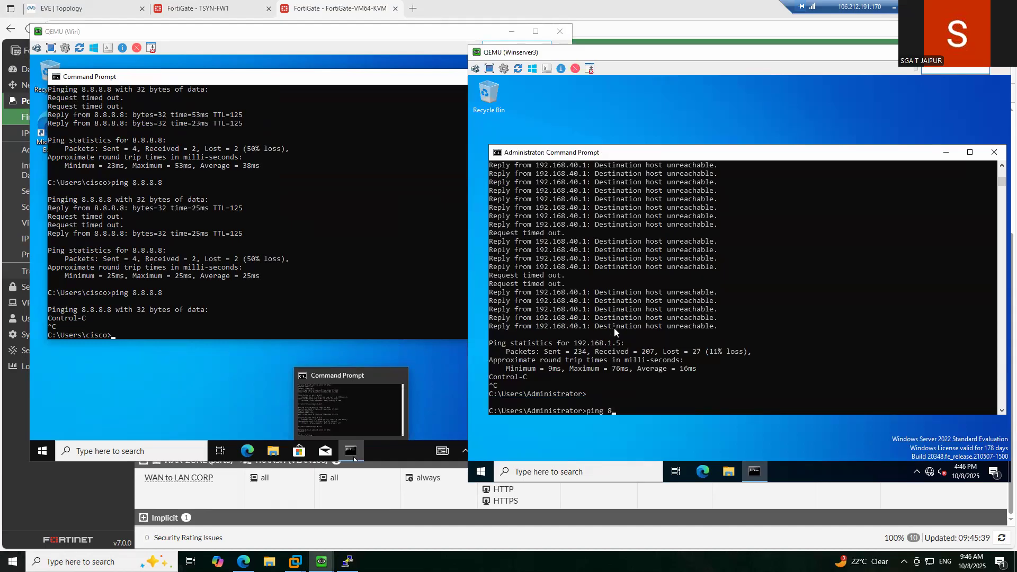
{"action": "type", "text": ".8.8.88"}
{"action": "key", "text": "BackSpace"}
{"action": "type", "text": "\\"}
{"action": "key", "text": "Return"}
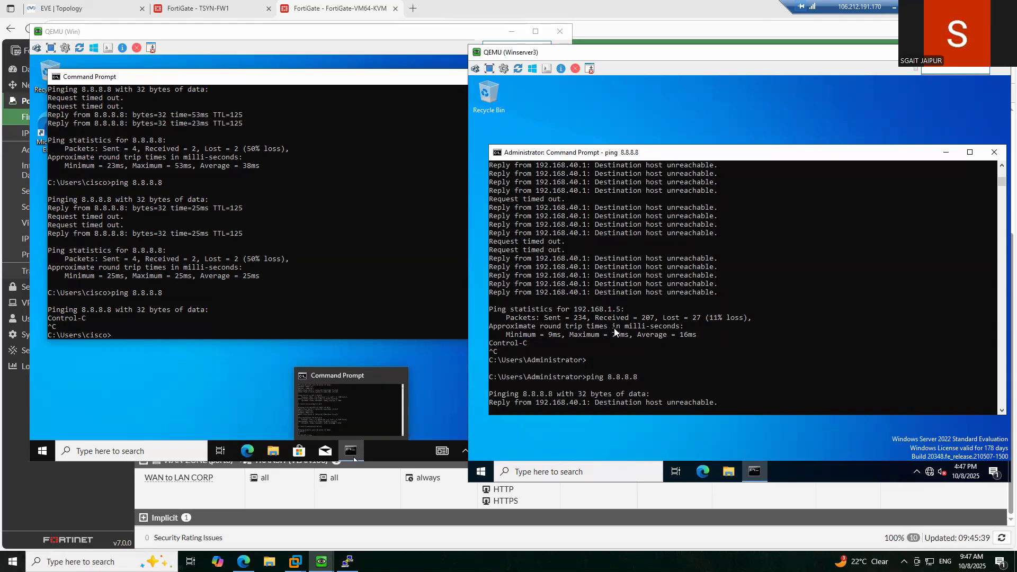
{"action": "left_click", "coordinate": [78, 7]}
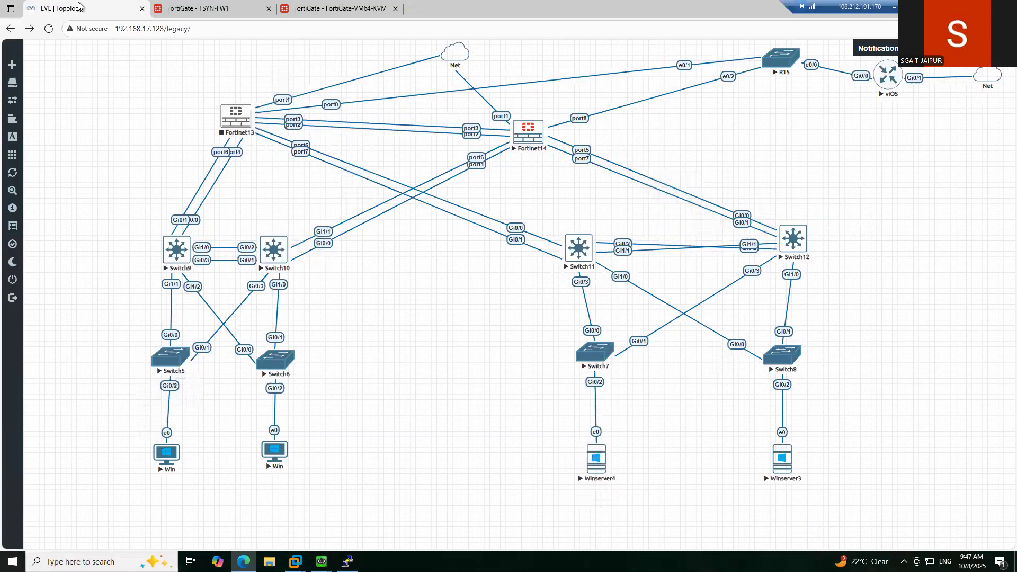
{"action": "left_click_drag", "start_coordinate": [795, 243], "coordinate": [789, 251]}
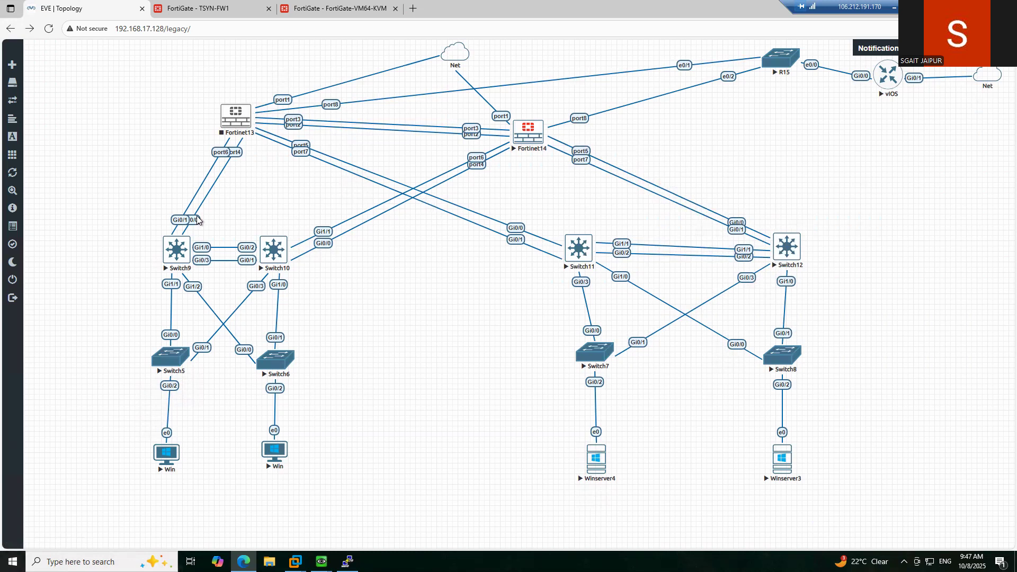
- Start the Fortinet13 firewall node from its right-click menu
{"action": "left_click", "coordinate": [235, 113]}
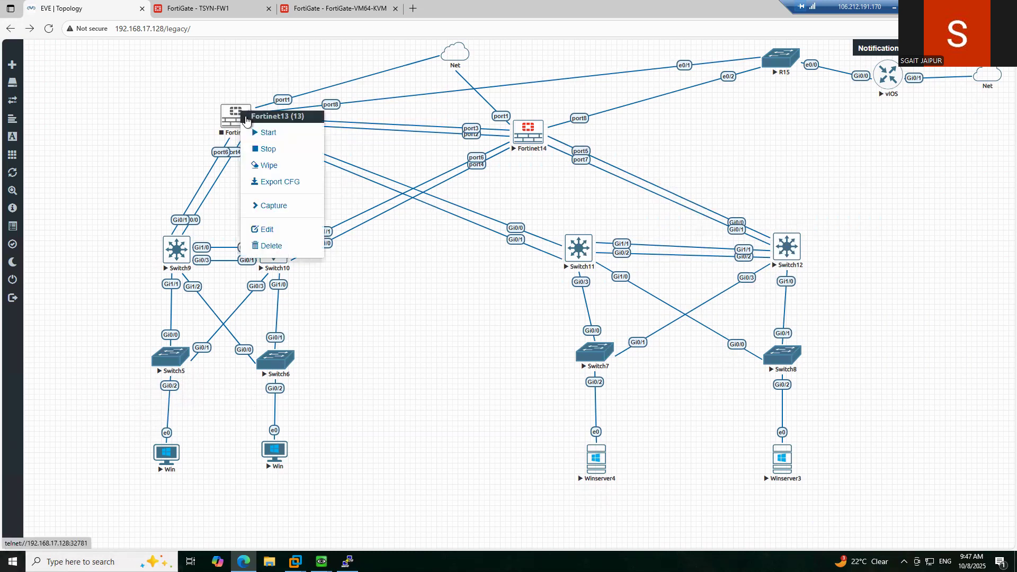
{"action": "left_click", "coordinate": [408, 338]}
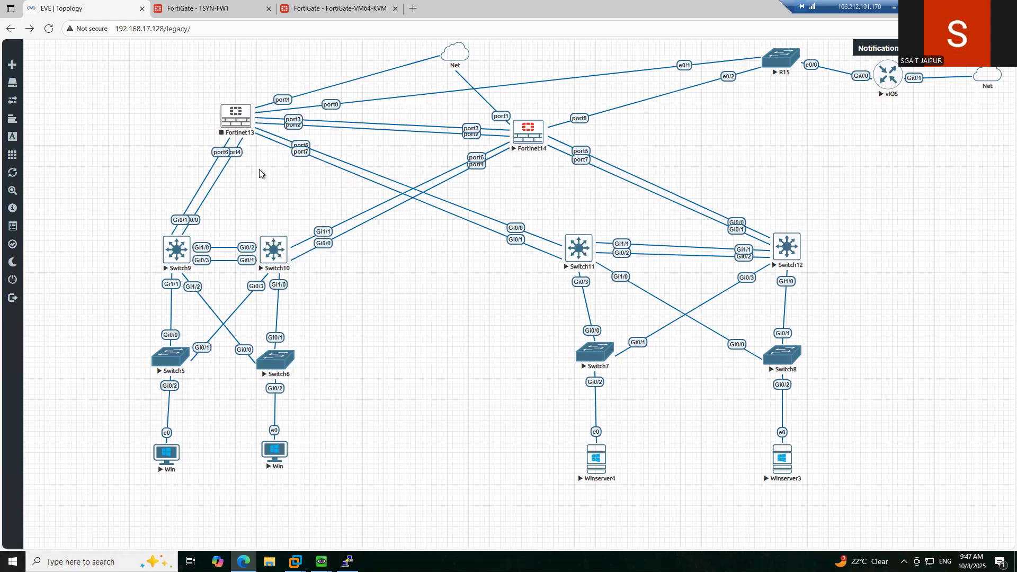
{"action": "left_click", "coordinate": [241, 115]}
{"action": "left_click", "coordinate": [271, 139]}
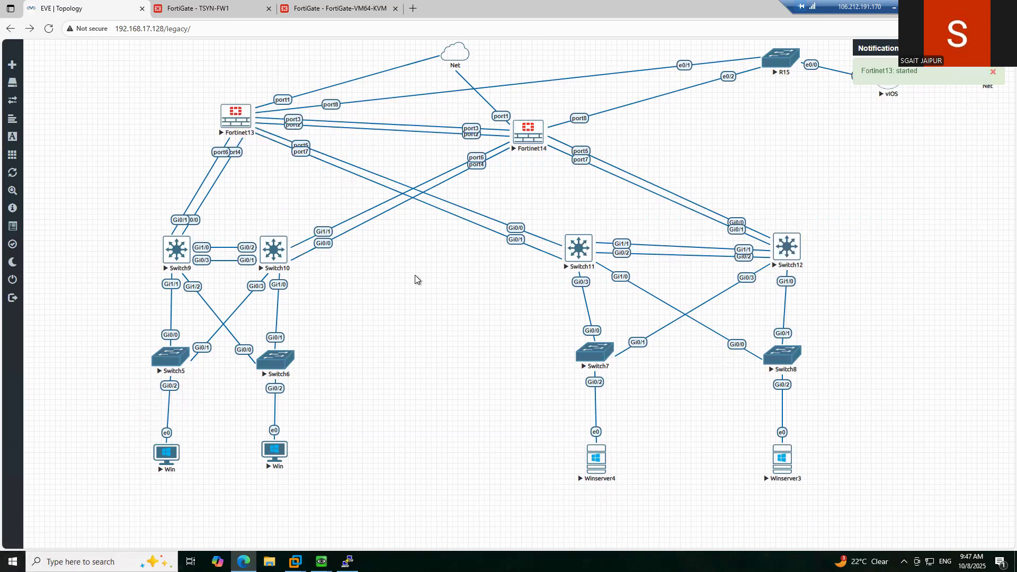
- Glance at the disconnected TSYN-FW1 GUI tab, then bring the Win client console forward
{"action": "left_click", "coordinate": [244, 6]}
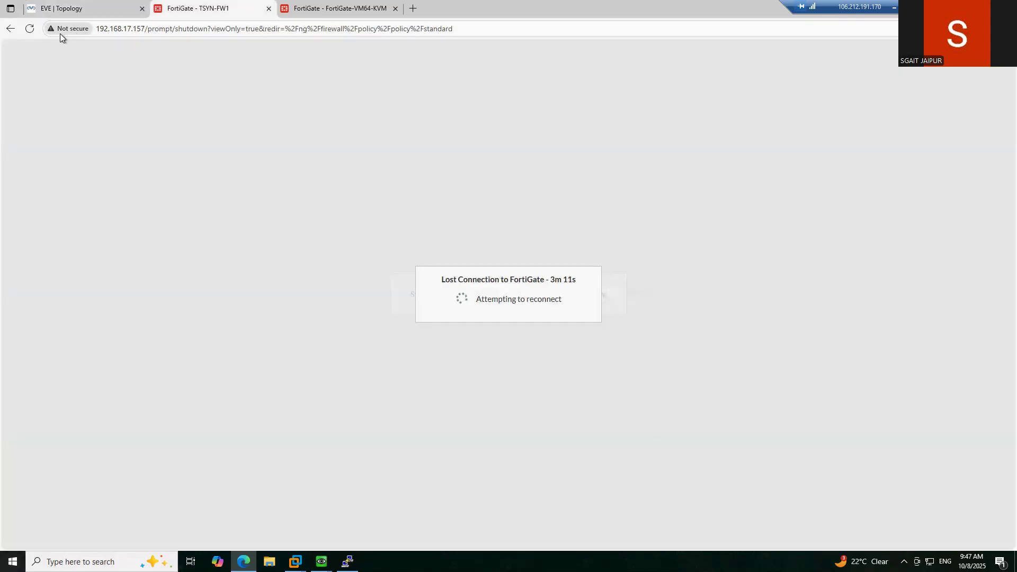
{"action": "left_click", "coordinate": [83, 11]}
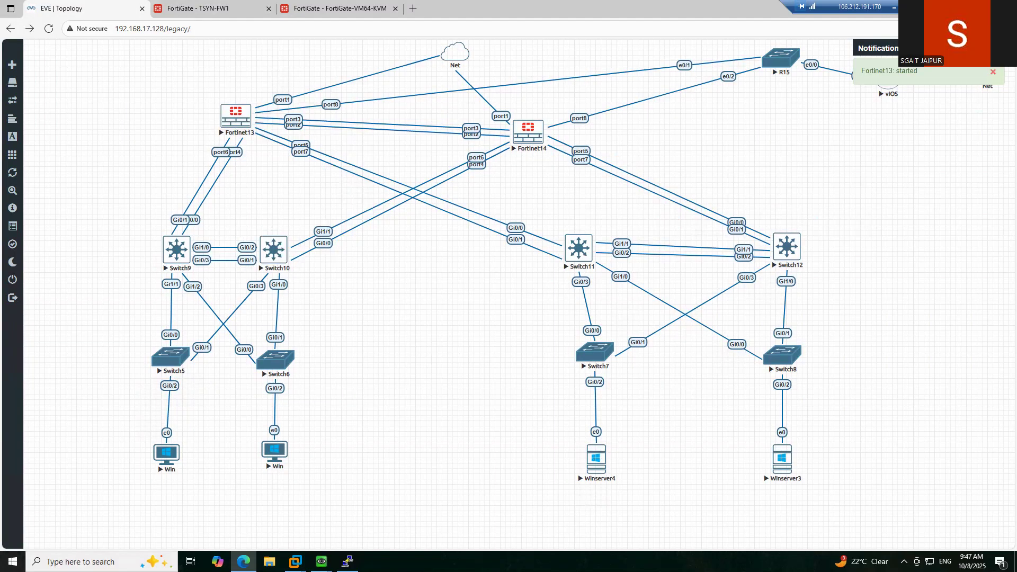
{"action": "mouse_move", "coordinate": [321, 560]}
{"action": "left_click", "coordinate": [280, 509]}
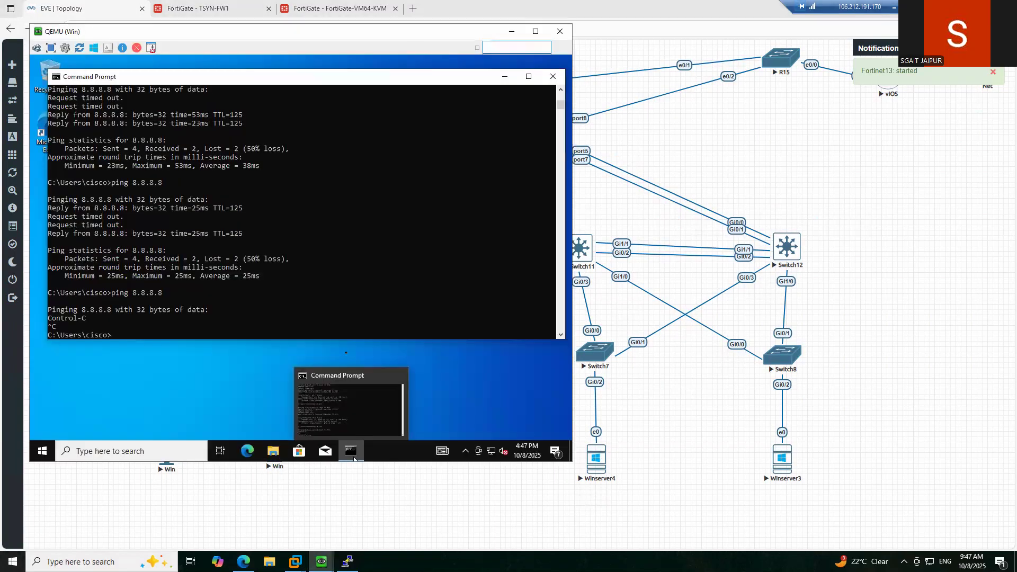
- Run 'ping 192.168.40.2 -t' on the Win client
{"action": "left_click", "coordinate": [327, 286]}
{"action": "type", "text": "ping 192.168.40.2 -t"}
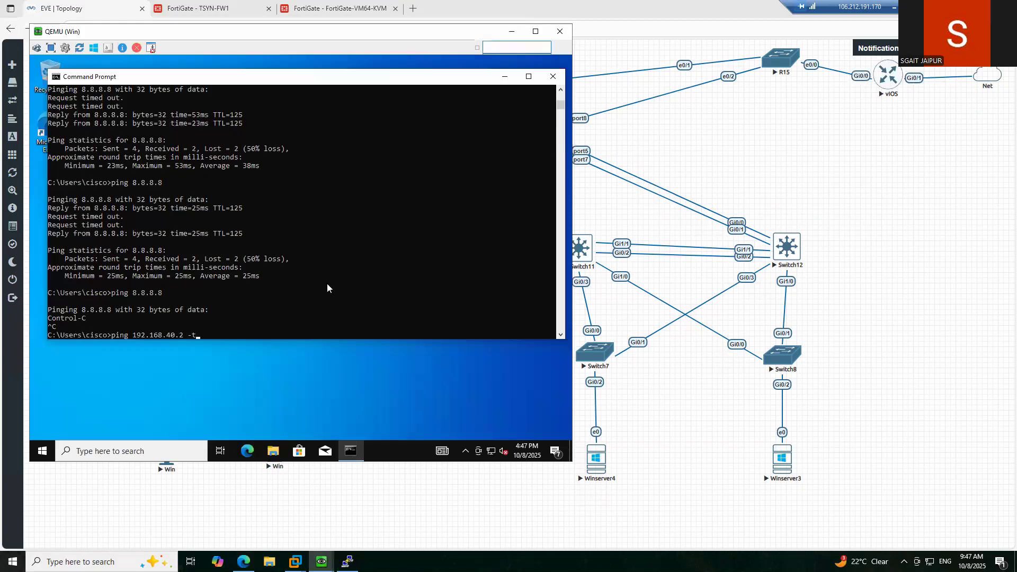
{"action": "key", "text": "Return"}
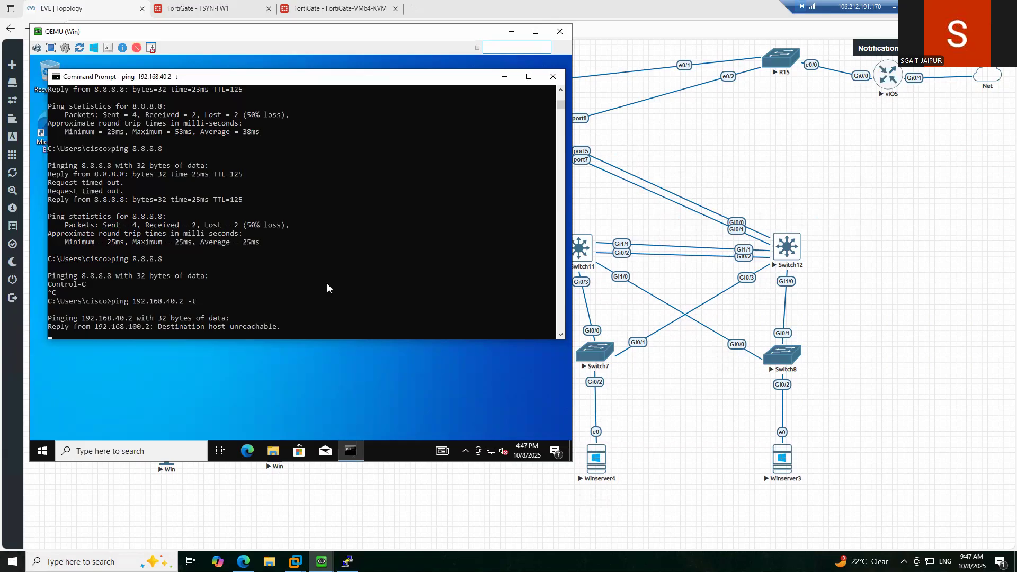
- Rerun the continuous ping to 192.168.1.5 on Winserver3 from command history
{"action": "mouse_move", "coordinate": [321, 563]}
{"action": "left_click", "coordinate": [389, 503]}
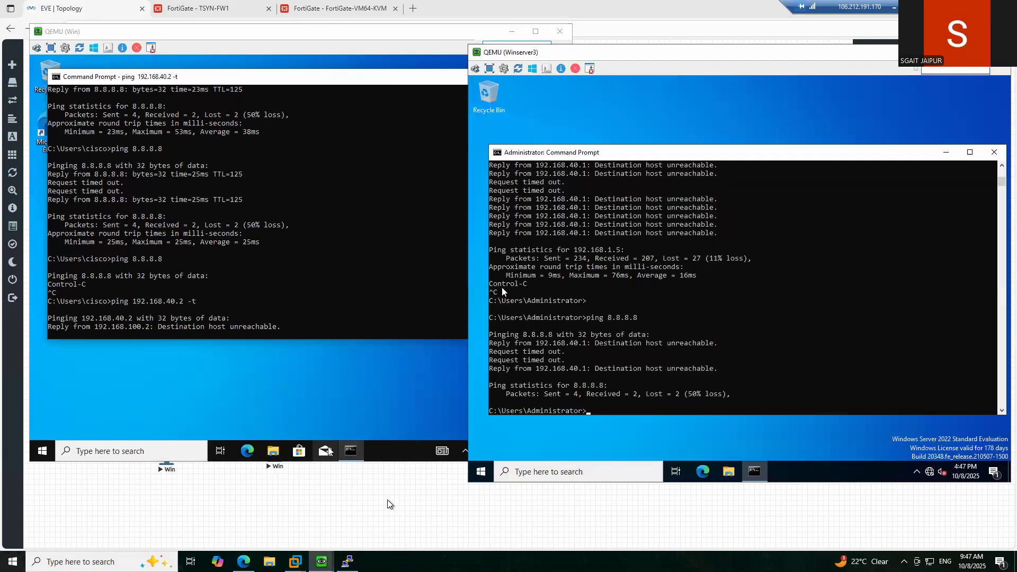
{"action": "left_click", "coordinate": [732, 318]}
{"action": "key", "text": "Up"}
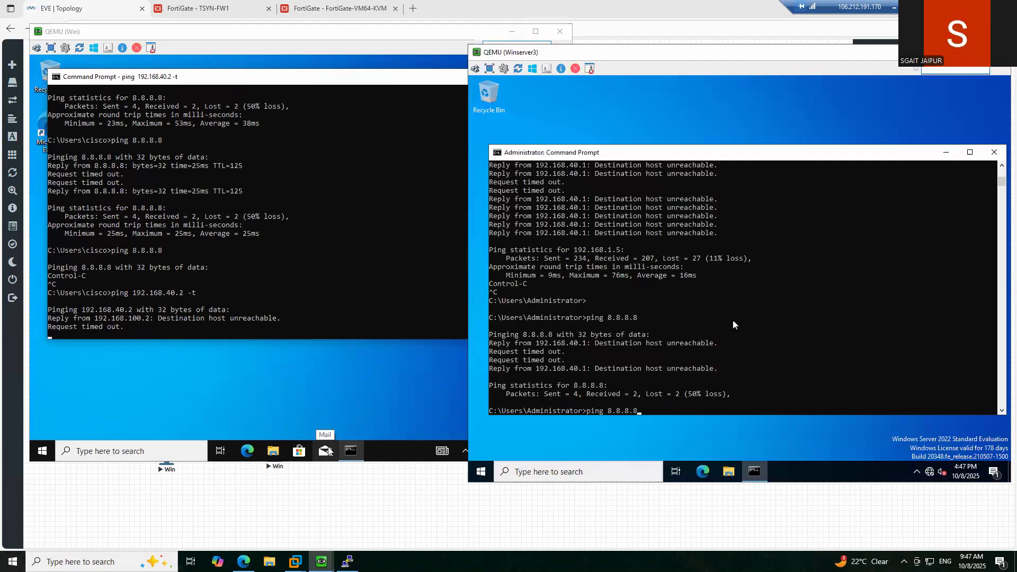
{"action": "key", "text": "Up"}
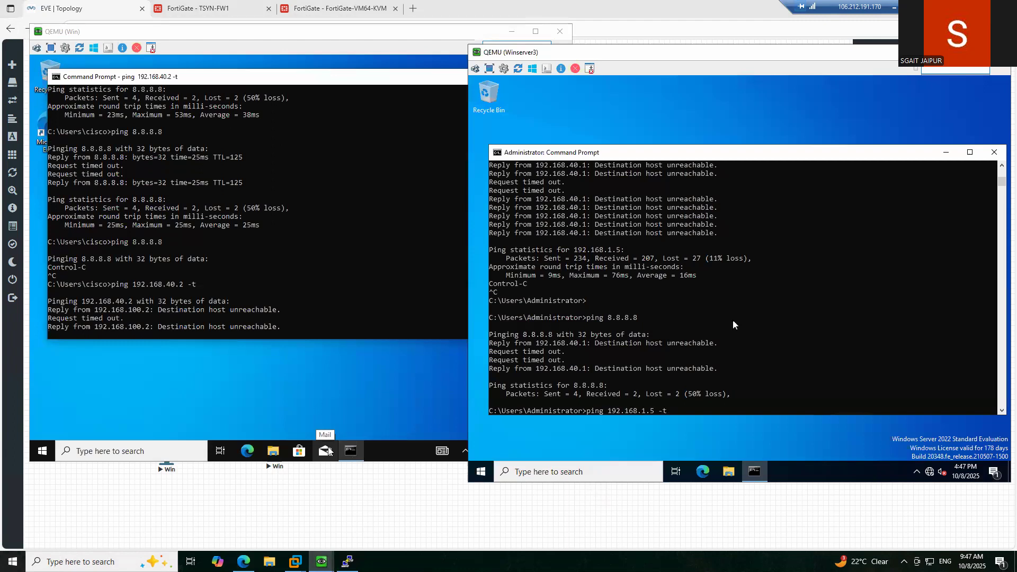
{"action": "key", "text": "Return"}
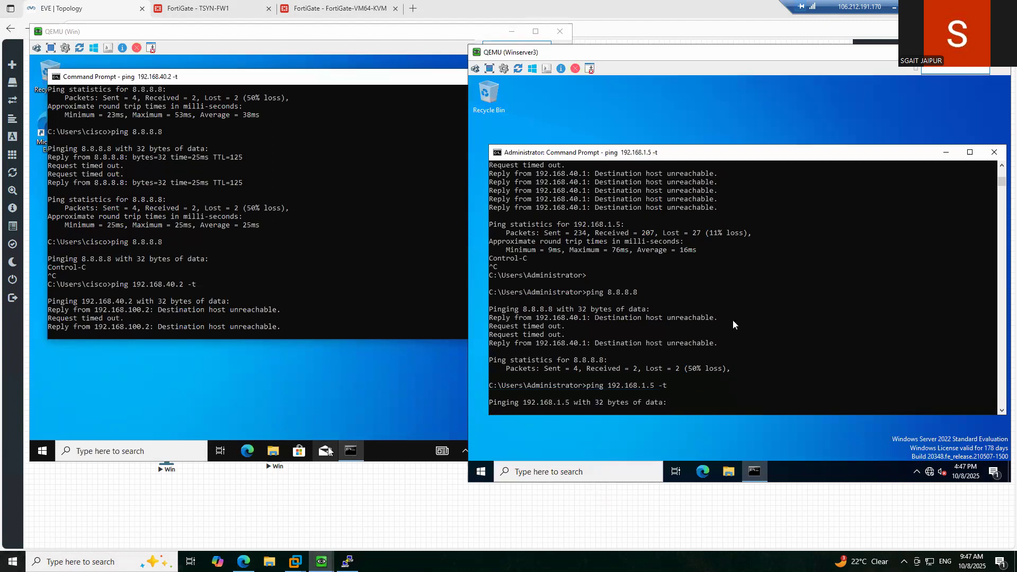
- Check the FortiGate-VM64-KVM HA monitor showing TSYN-FW1 as Primary, then reload the TSYN-FW1 tab
{"action": "left_click", "coordinate": [238, 10]}
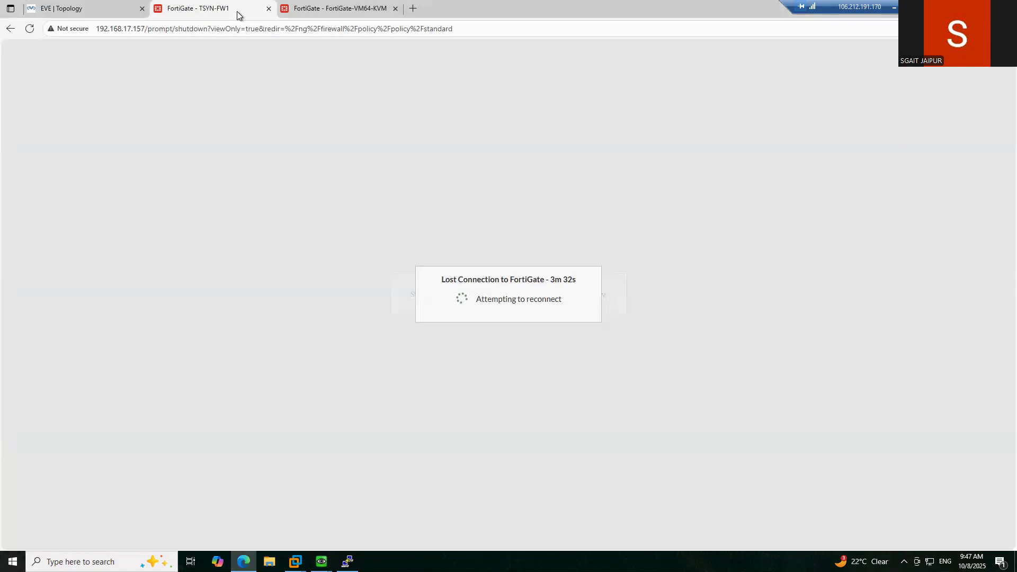
{"action": "left_click", "coordinate": [358, 8]}
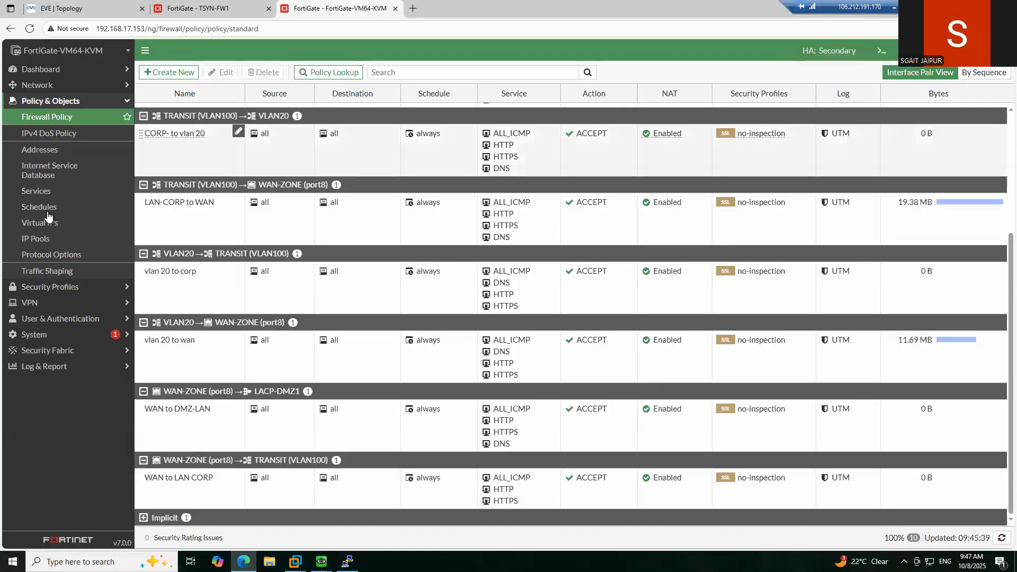
{"action": "left_click", "coordinate": [61, 335]}
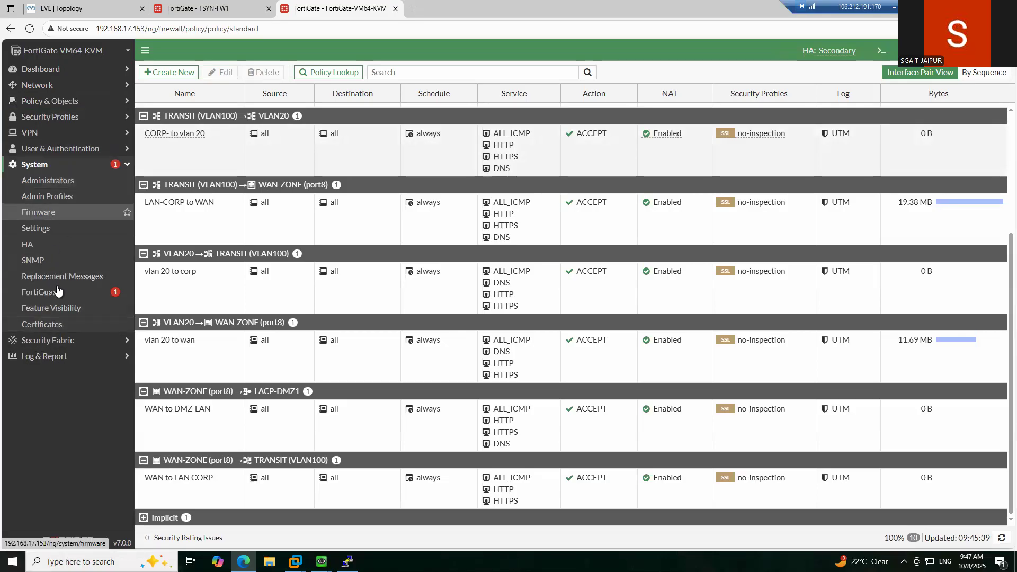
{"action": "left_click", "coordinate": [47, 247]}
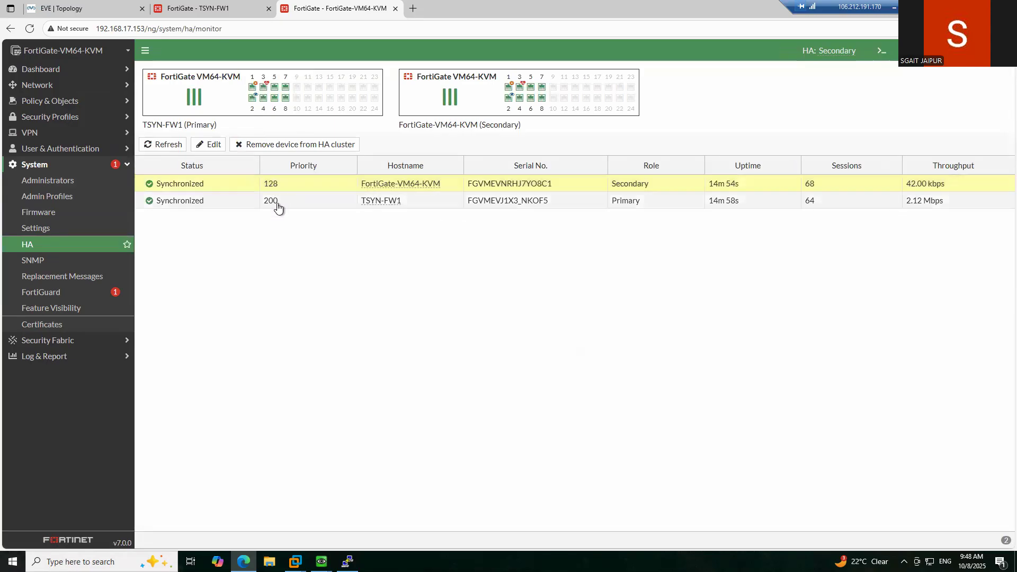
{"action": "left_click", "coordinate": [196, 15]}
{"action": "left_click", "coordinate": [30, 31]}
{"action": "left_click", "coordinate": [93, 12]}
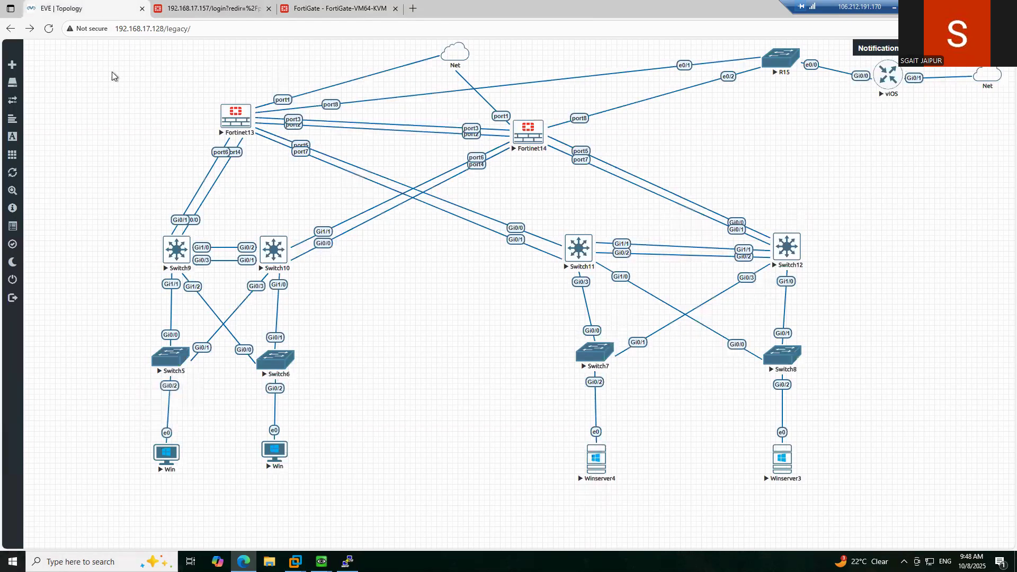
{"action": "left_click", "coordinate": [321, 561]}
{"action": "left_click", "coordinate": [284, 523]}
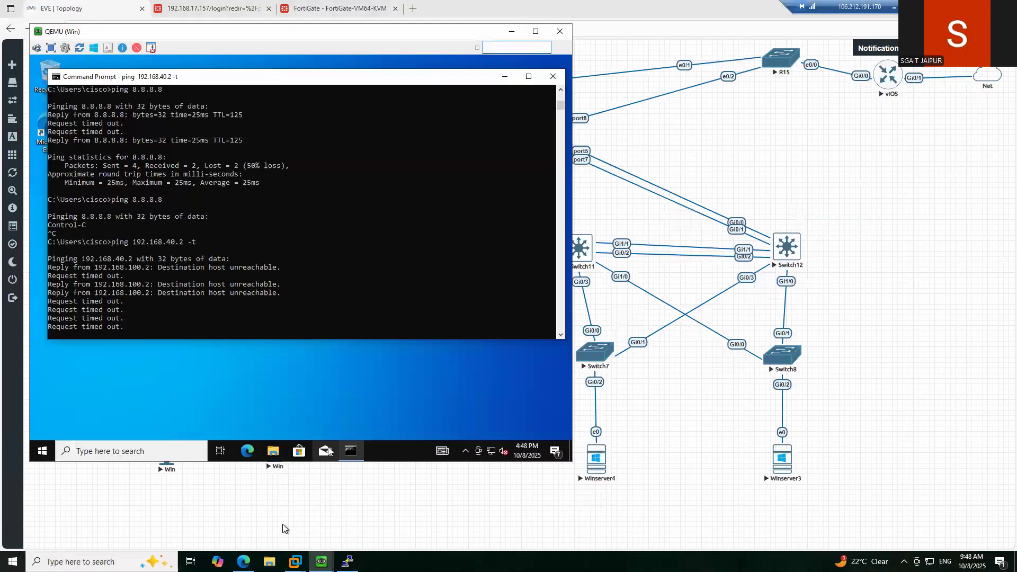
{"action": "mouse_move", "coordinate": [321, 561]}
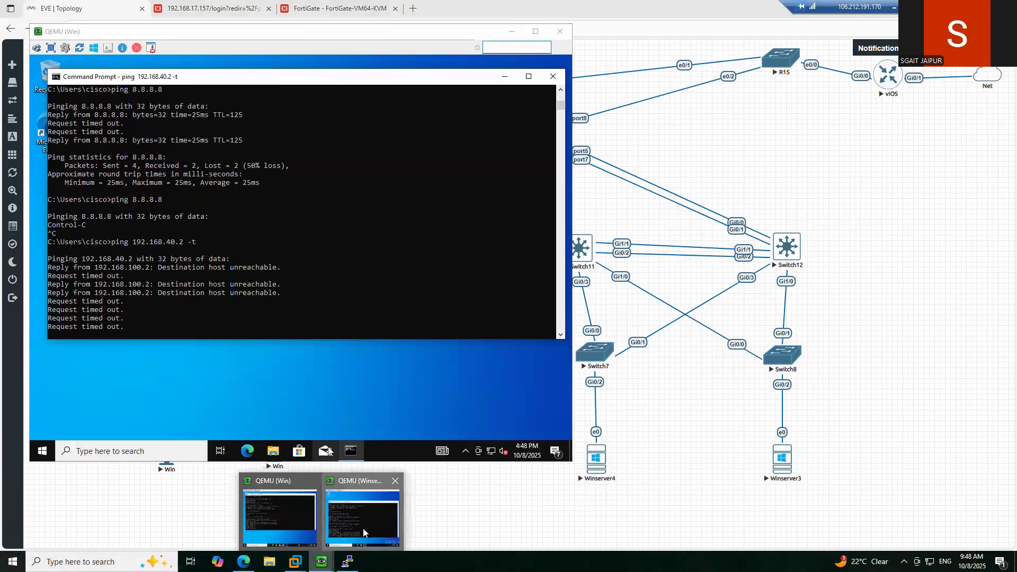
{"action": "left_click", "coordinate": [366, 530]}
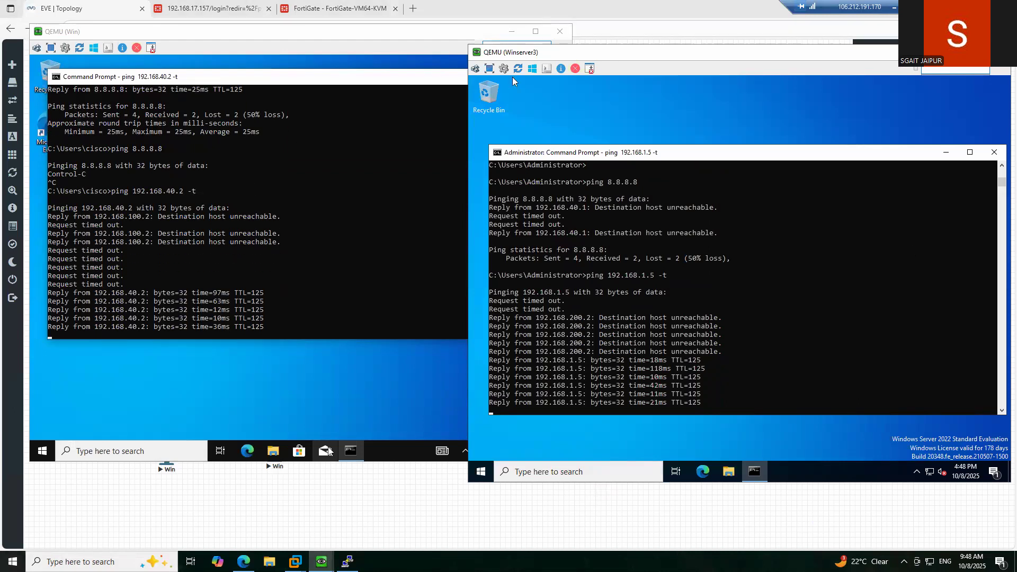
{"action": "left_click", "coordinate": [950, 52]}
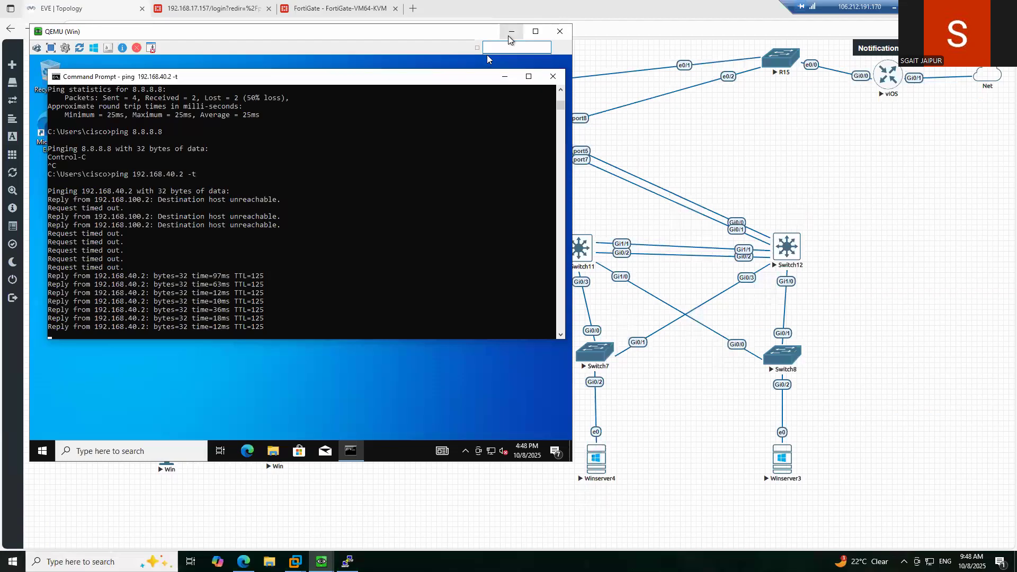
{"action": "left_click", "coordinate": [511, 31]}
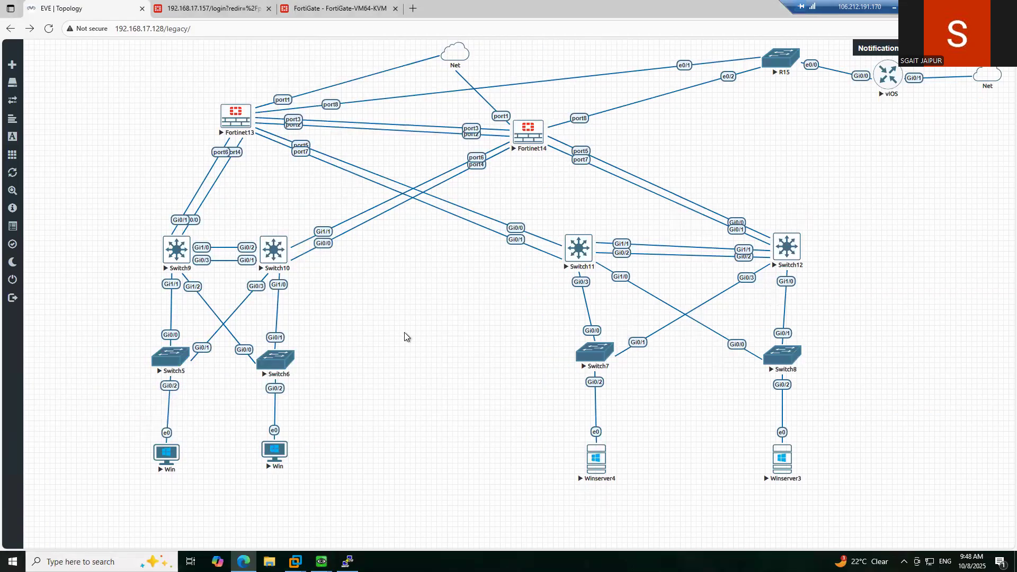
- Tidy the topology selection, then launch Switch11's telnet console
{"action": "left_click_drag", "start_coordinate": [887, 83], "coordinate": [893, 78]}
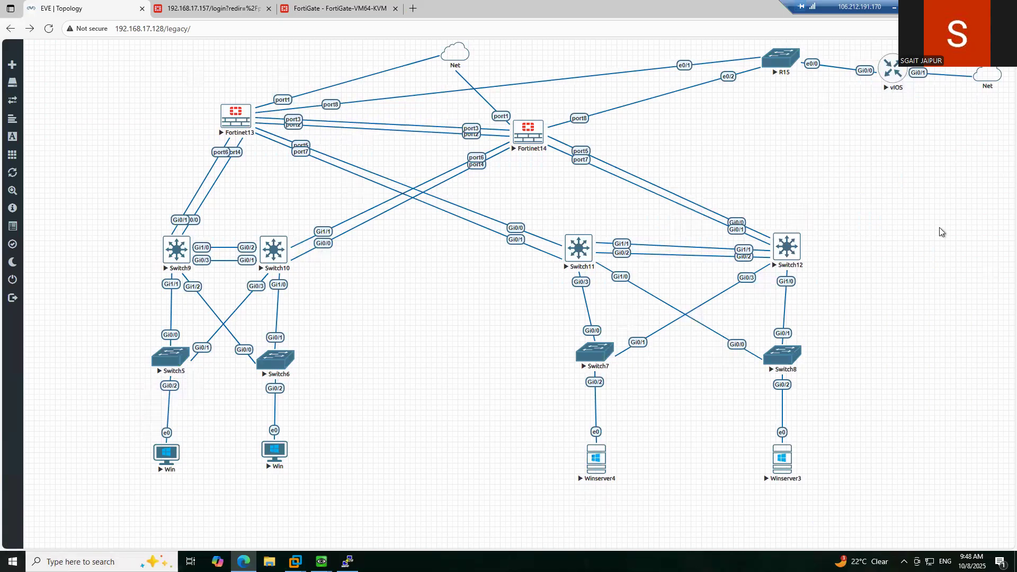
{"action": "left_click_drag", "start_coordinate": [886, 195], "coordinate": [544, 516]}
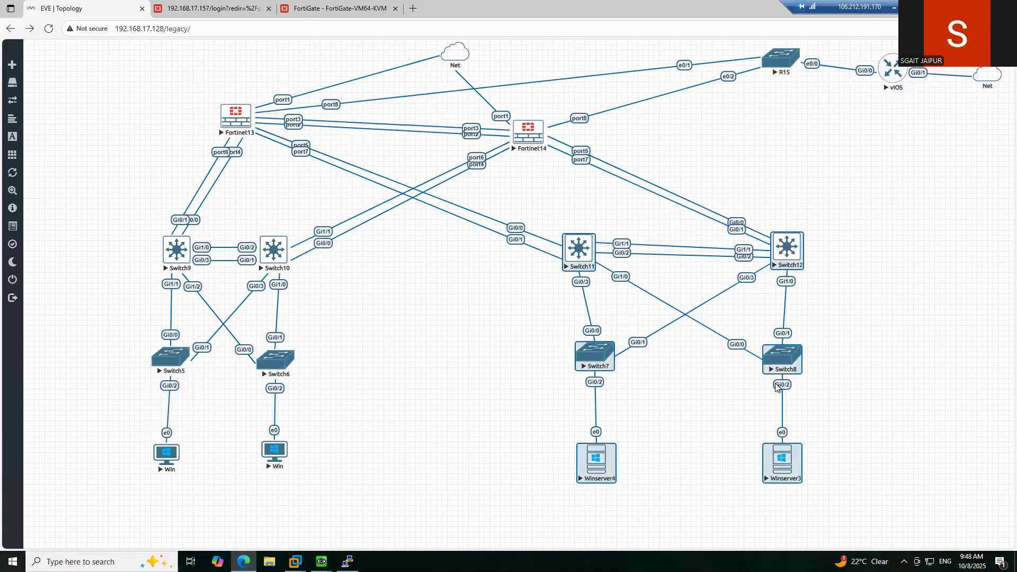
{"action": "left_click", "coordinate": [867, 297]}
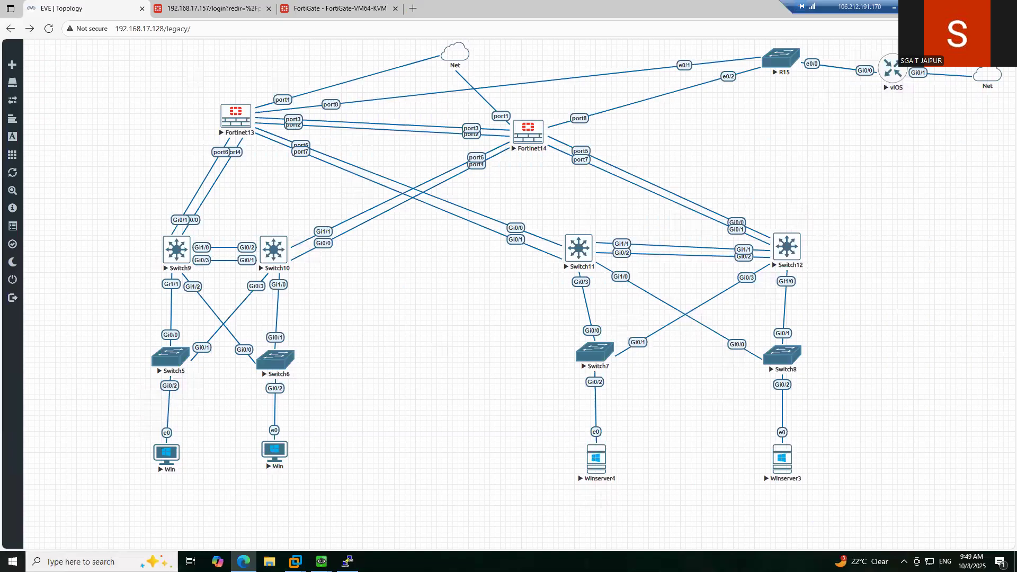
{"action": "left_click", "coordinate": [581, 254]}
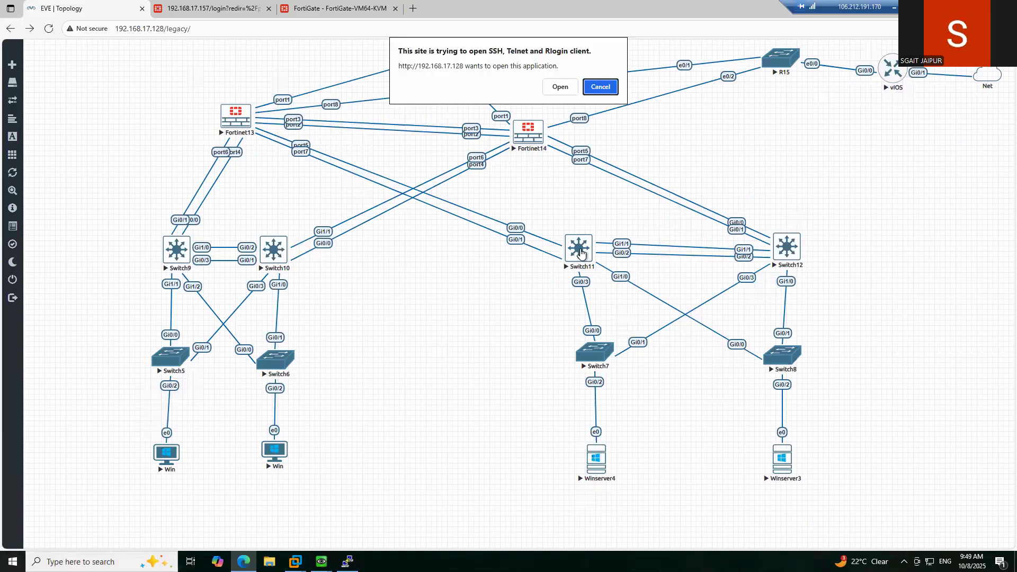
- Allow the telnet client, then enter 'en' and 'conf t' at the dmz-cr-sw1 prompt
{"action": "left_click", "coordinate": [560, 87]}
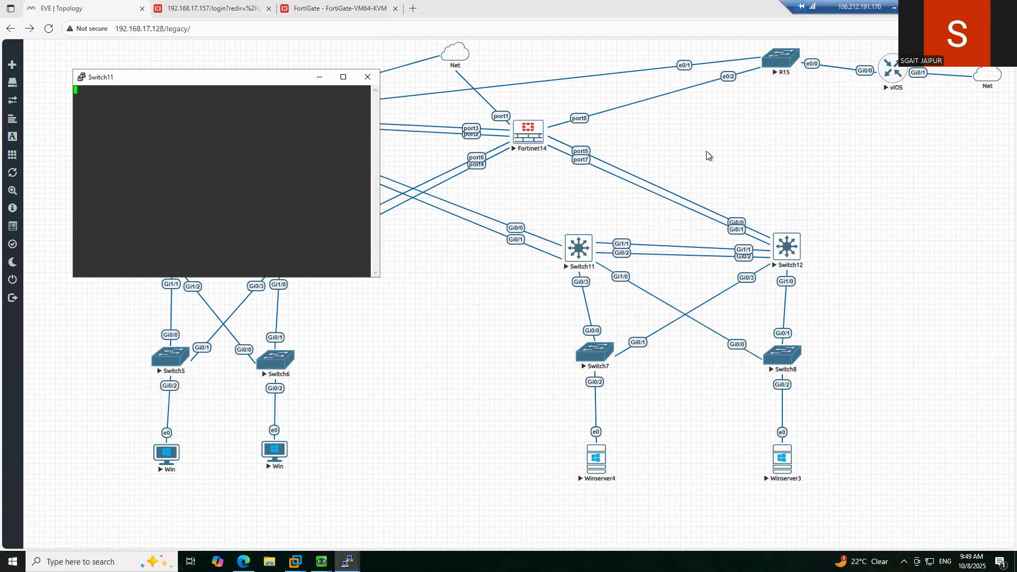
{"action": "key", "text": "Return"}
{"action": "key", "text": "Return"}
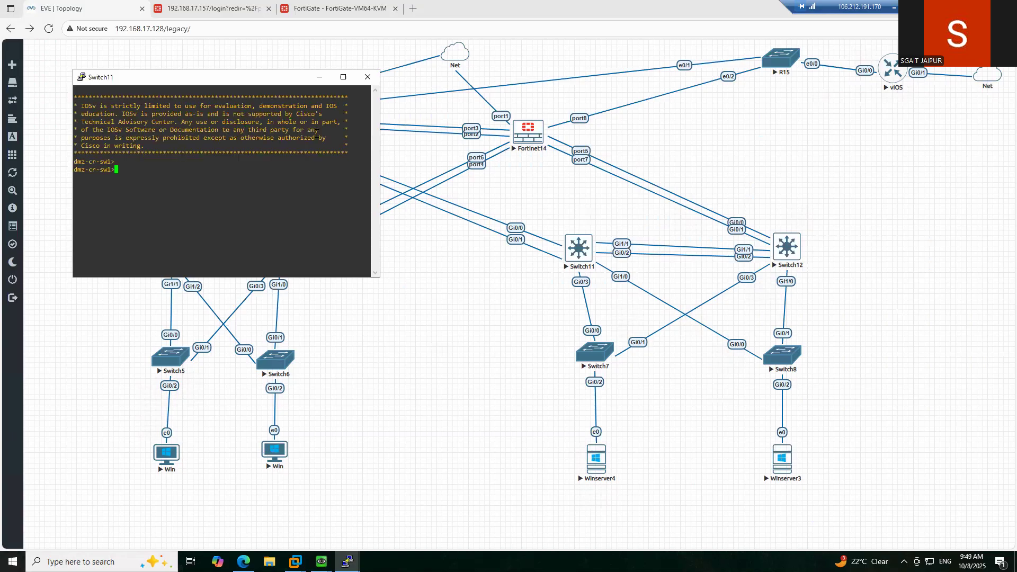
{"action": "key", "text": "Return"}
{"action": "type", "text": "en"}
{"action": "key", "text": "Return"}
{"action": "type", "text": "conf t"}
{"action": "key", "text": "Return"}
{"action": "key", "text": "Return"}
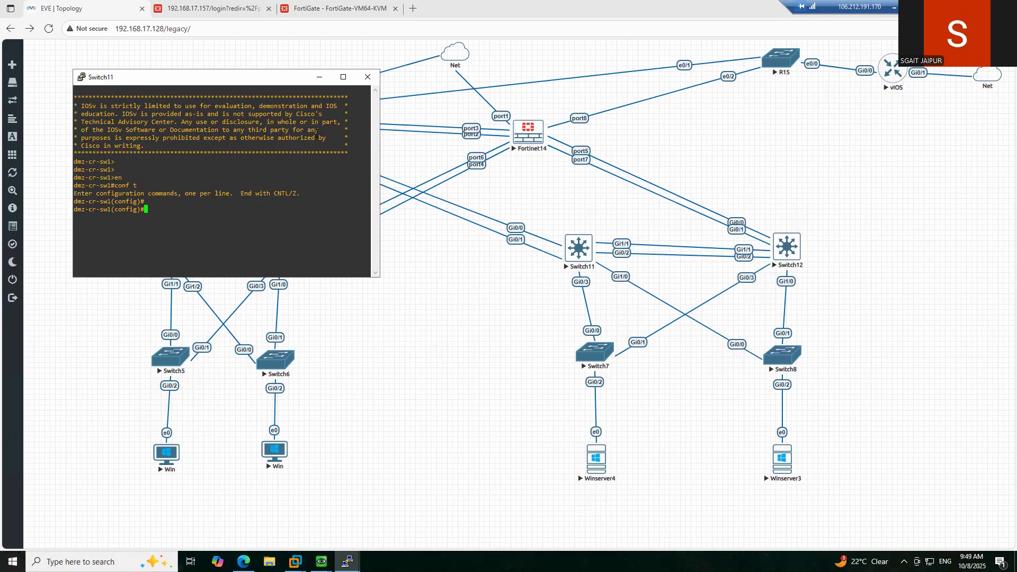
- Enter interface Vlan30 on Switch11, then exit it
{"action": "type", "text": "int vlan 30"}
{"action": "key", "text": "Return"}
{"action": "type", "text": "ex"}
{"action": "key", "text": "Return"}
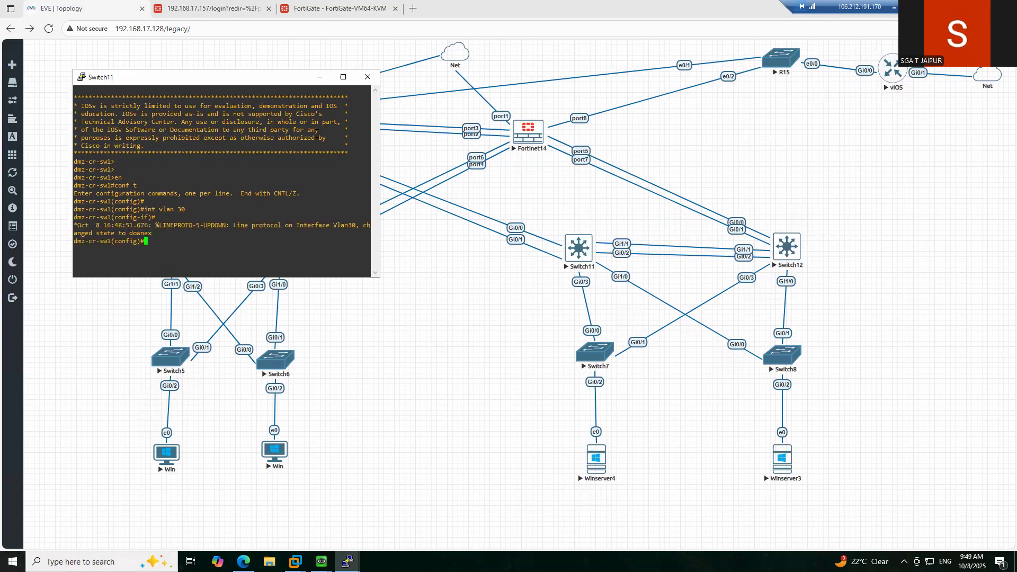
- Enter interface Vlan10, begin the next command, and move the console to reveal Fortinet13
{"action": "type", "text": "int vlan 10"}
{"action": "key", "text": "Return"}
{"action": "type", "text": "ip"}
{"action": "key", "text": "BackSpace"}
{"action": "key", "text": "BackSpace"}
{"action": "type", "text": "v"}
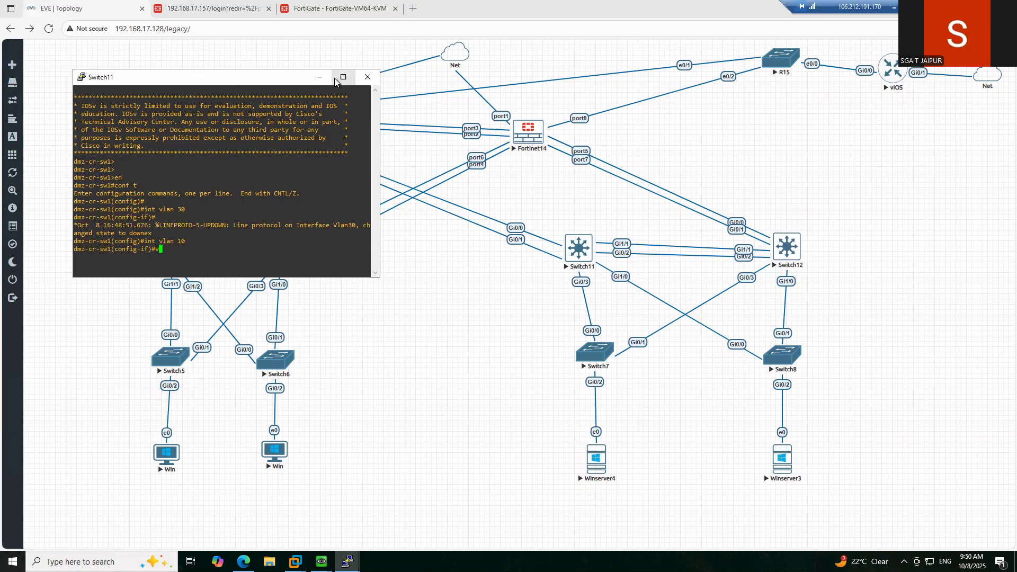
{"action": "left_click_drag", "start_coordinate": [227, 78], "coordinate": [432, 234]}
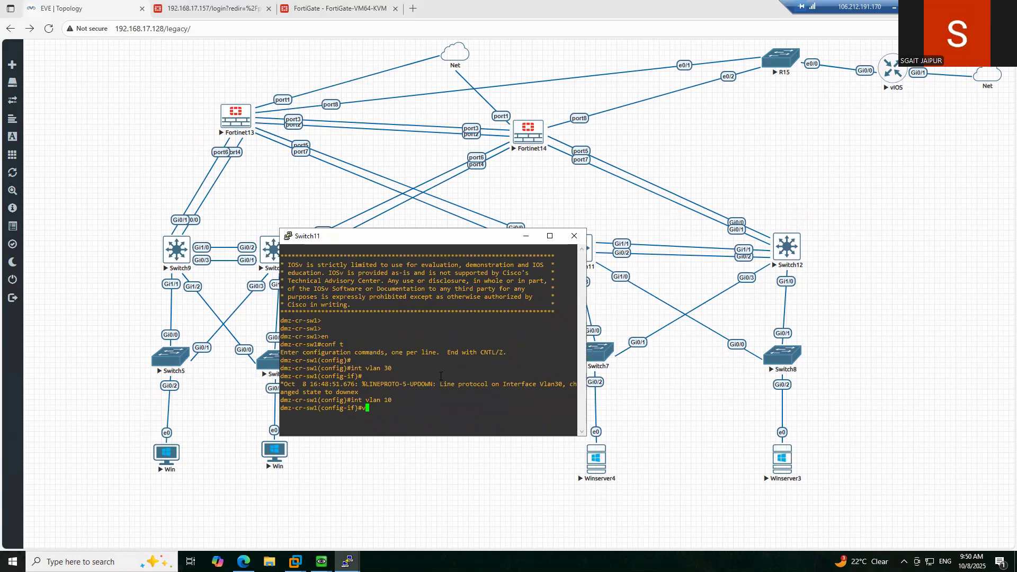
- Under interface Vlan10 on Switch11, type 'vrrp 1 ip add 192.168.30.1', correcting the mistyped mask digits
{"action": "type", "text": "rr"}
{"action": "key", "text": "Tab"}
{"action": "type", "text": "1 ip add"}
{"action": "type", "text": "192.168.30."}
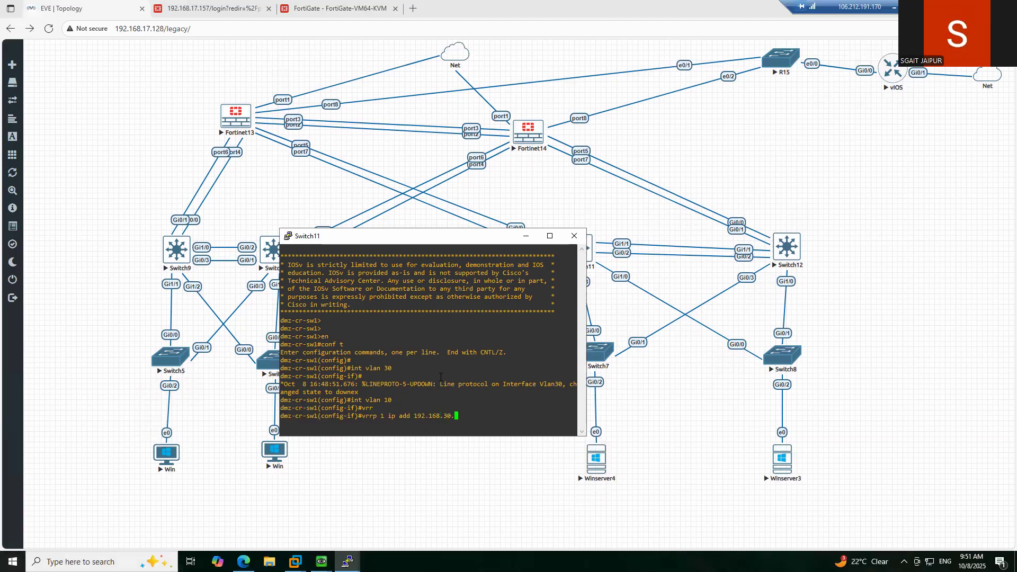
{"action": "type", "text": "2"}
{"action": "type", "text": " 255.25"}
{"action": "type", "text": ".2"}
{"action": "key", "text": "BackSpace"}
{"action": "key", "text": "BackSpace"}
{"action": "key", "text": "BackSpace"}
{"action": "key", "text": "BackSpace"}
{"action": "key", "text": "BackSpace"}
{"action": "key", "text": "BackSpace"}
{"action": "key", "text": "BackSpace"}
{"action": "key", "text": "BackSpace"}
{"action": "key", "text": "BackSpace"}
{"action": "key", "text": "BackSpace"}
{"action": "key", "text": "BackSpace"}
{"action": "type", "text": ".1 2552.55.25"}
{"action": "key", "text": "BackSpace"}
{"action": "key", "text": "BackSpace"}
{"action": "key", "text": "BackSpace"}
{"action": "key", "text": "BackSpace"}
{"action": "key", "text": "BackSpace"}
{"action": "key", "text": "BackSpace"}
{"action": "key", "text": "BackSpace"}
{"action": "type", "text": ".255"}
{"action": "left_click_drag", "start_coordinate": [458, 241], "coordinate": [429, 242]}
{"action": "key", "text": "BackSpace"}
{"action": "key", "text": "BackSpace"}
{"action": "key", "text": "BackSpace"}
{"action": "key", "text": "BackSpace"}
{"action": "key", "text": "BackSpace"}
{"action": "key", "text": "BackSpace"}
{"action": "key", "text": "BackSpace"}
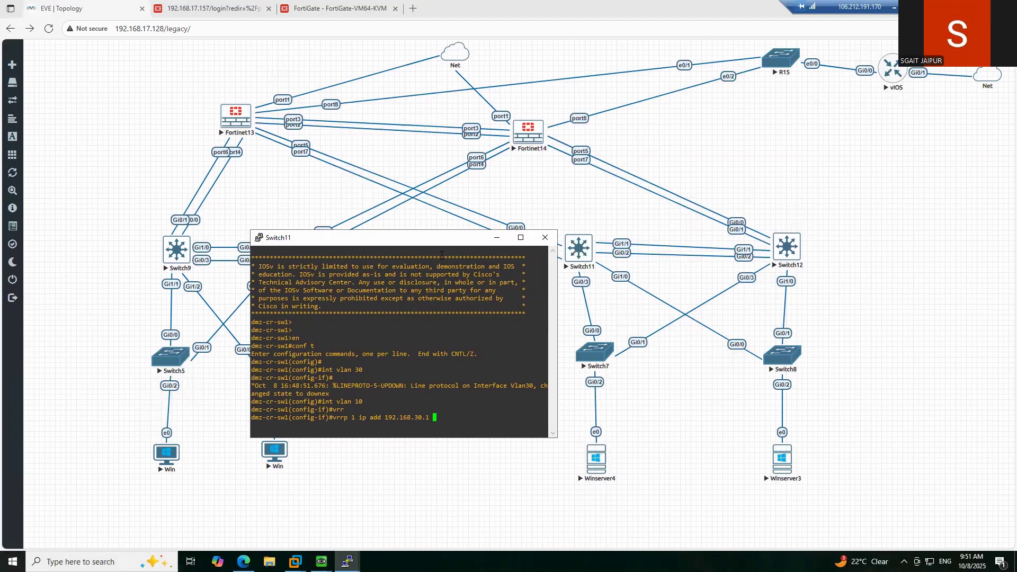
- Apply VRRP group 1 virtual IP 192.168.30.1 on Switch11's Vlan10, removing the invalid 'add' word
{"action": "key", "text": "Return"}
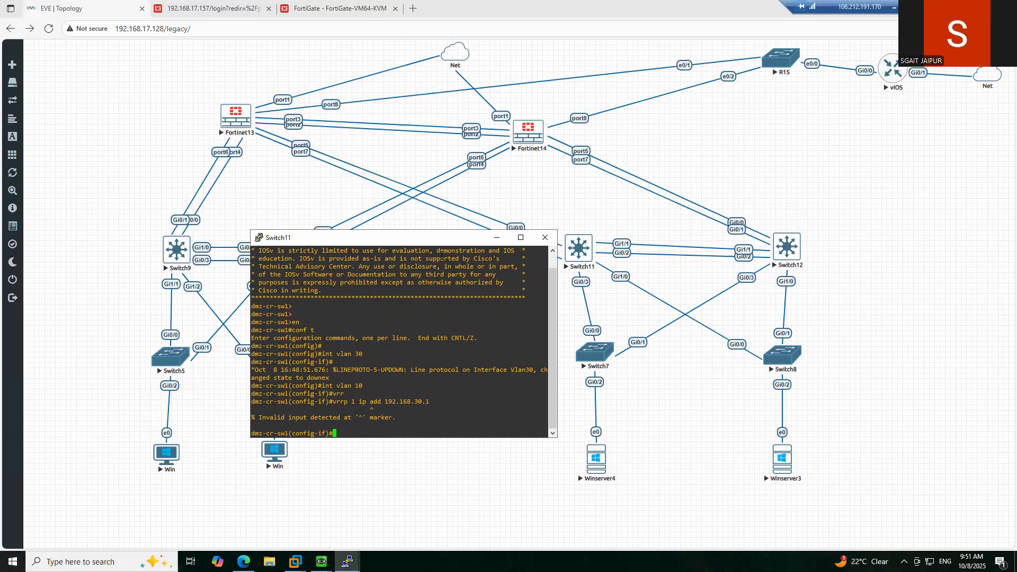
{"action": "key", "text": "Up"}
{"action": "key", "text": "Left"}
{"action": "key", "text": "Left"}
{"action": "key", "text": "Left"}
{"action": "key", "text": "Left"}
{"action": "key", "text": "Left"}
{"action": "key", "text": "Left"}
{"action": "key", "text": "Left"}
{"action": "key", "text": "Left"}
{"action": "key", "text": "Left"}
{"action": "key", "text": "Left"}
{"action": "key", "text": "Left"}
{"action": "key", "text": "Left"}
{"action": "key", "text": "Left"}
{"action": "key", "text": "Left"}
{"action": "key", "text": "Left"}
{"action": "key", "text": "Left"}
{"action": "key", "text": "Left"}
{"action": "key", "text": "Right"}
{"action": "key", "text": "Right"}
{"action": "key", "text": "Right"}
{"action": "key", "text": "Right"}
{"action": "key", "text": "Right"}
{"action": "key", "text": "Right"}
{"action": "key", "text": "Right"}
{"action": "key", "text": "BackSpace"}
{"action": "key", "text": "BackSpace"}
{"action": "key", "text": "BackSpace"}
{"action": "key", "text": "BackSpace"}
{"action": "key", "text": "Return"}
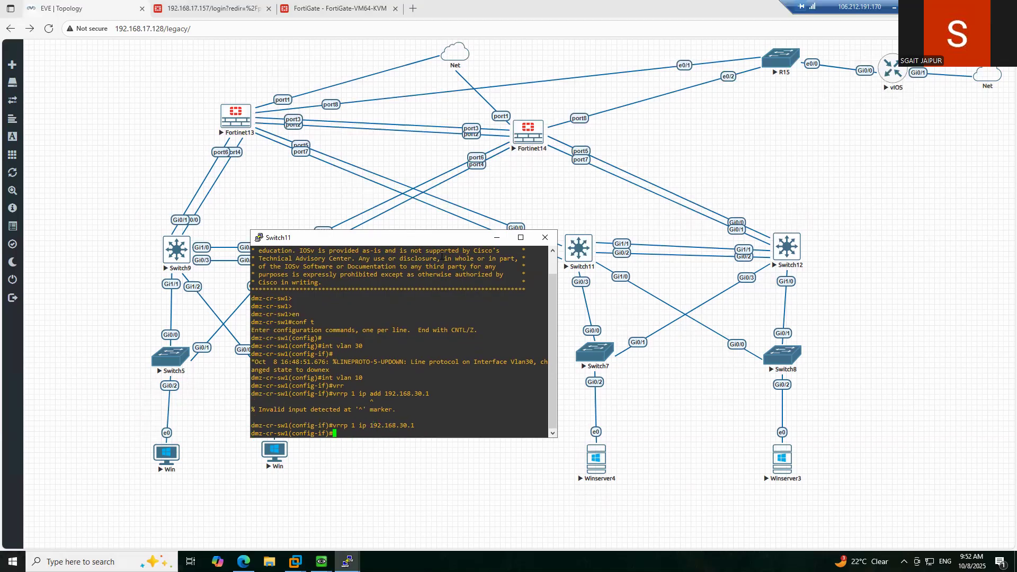
- Set VRRP group 1 priority to 110 on Vlan10
{"action": "type", "text": "vrrp "}
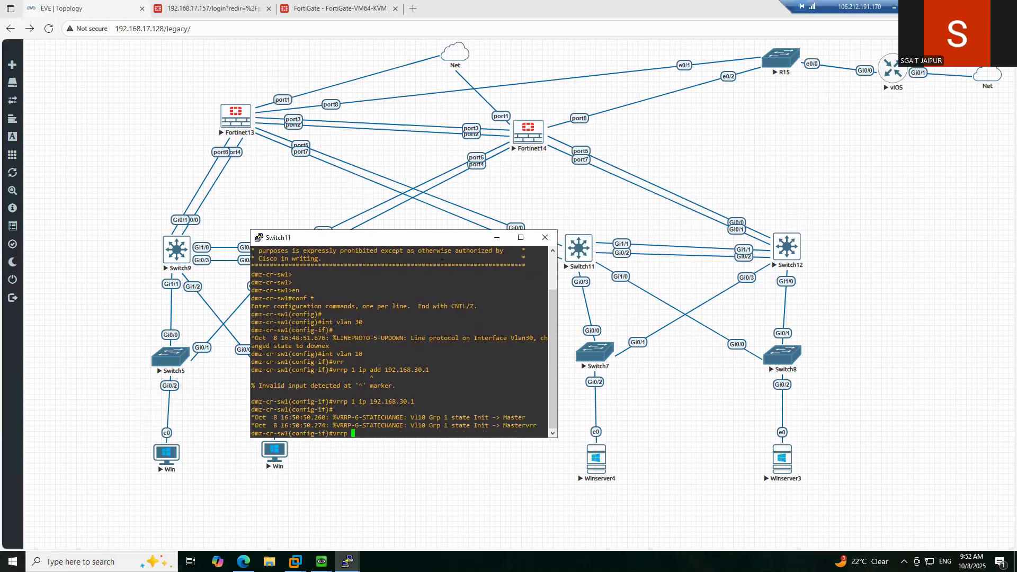
{"action": "type", "text": "1 pr"}
{"action": "key", "text": "Tab"}
{"action": "type", "text": "i"}
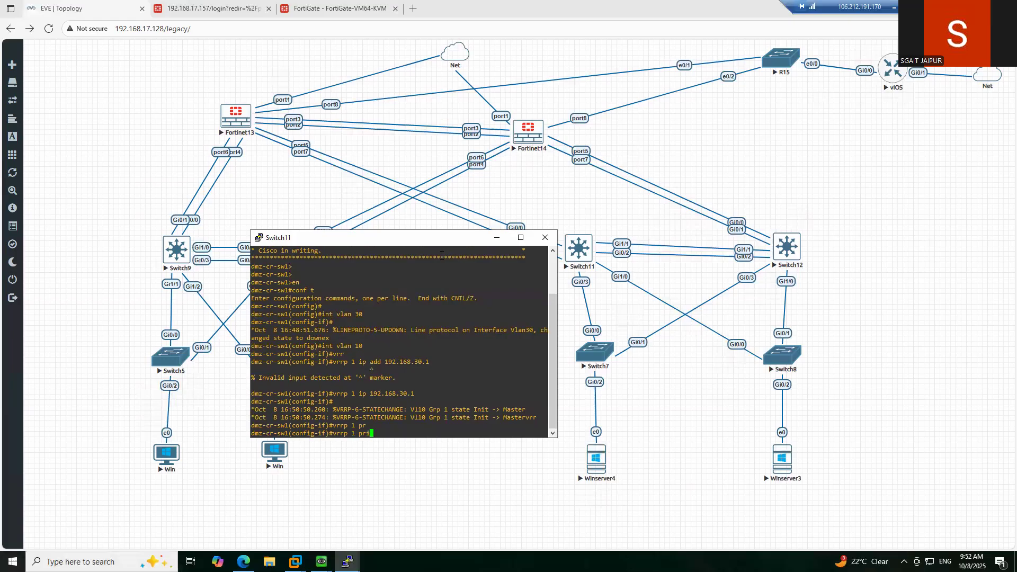
{"action": "key", "text": "Tab"}
{"action": "type", "text": "110"}
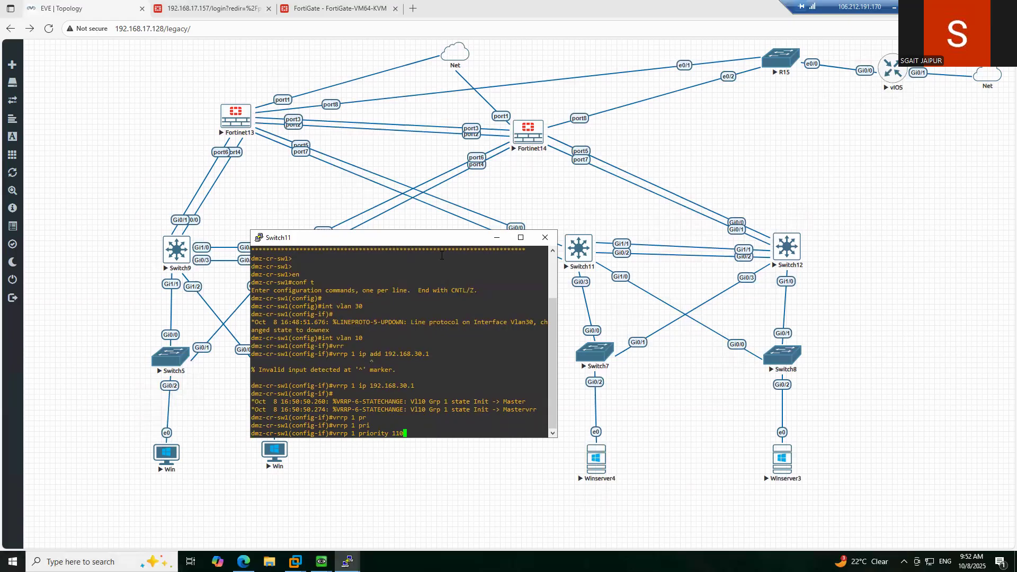
{"action": "key", "text": "Return"}
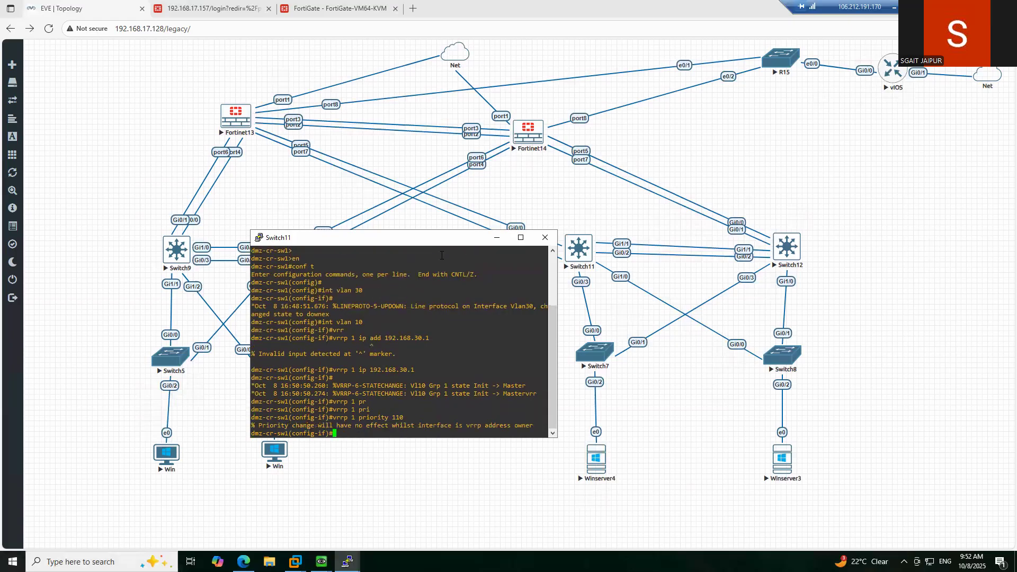
- Enable VRRP group 1 preemption on Vlan10
{"action": "type", "text": "vrr"}
{"action": "key", "text": "Tab"}
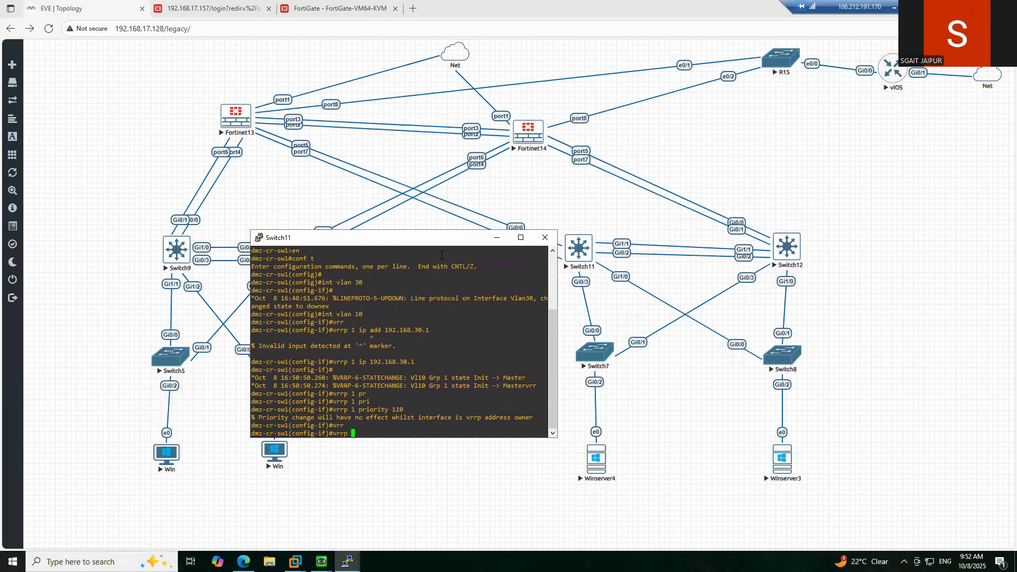
{"action": "type", "text": "1 pr"}
{"action": "key", "text": "Tab"}
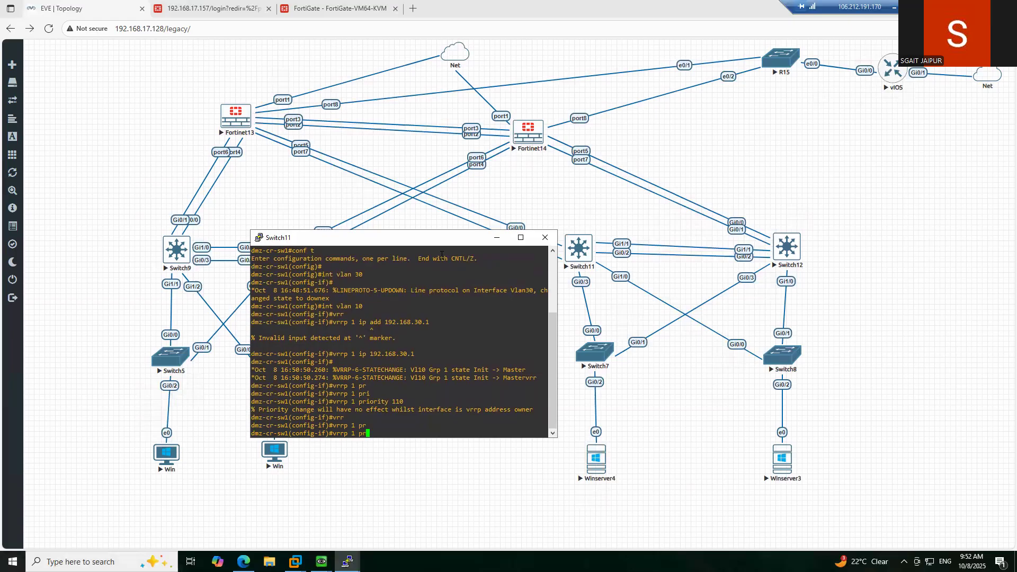
{"action": "type", "text": "e"}
{"action": "key", "text": "Tab"}
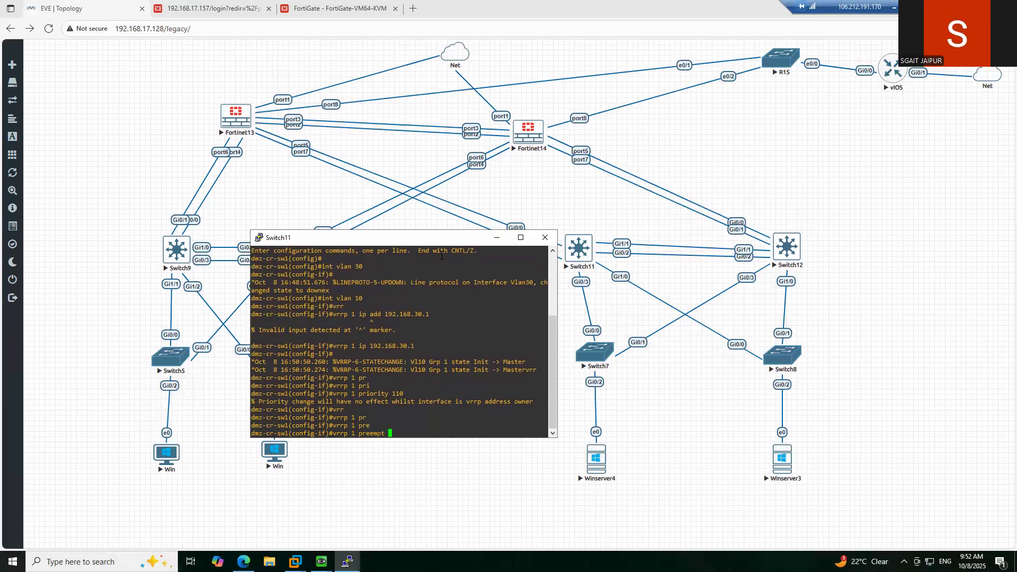
{"action": "key", "text": "Return"}
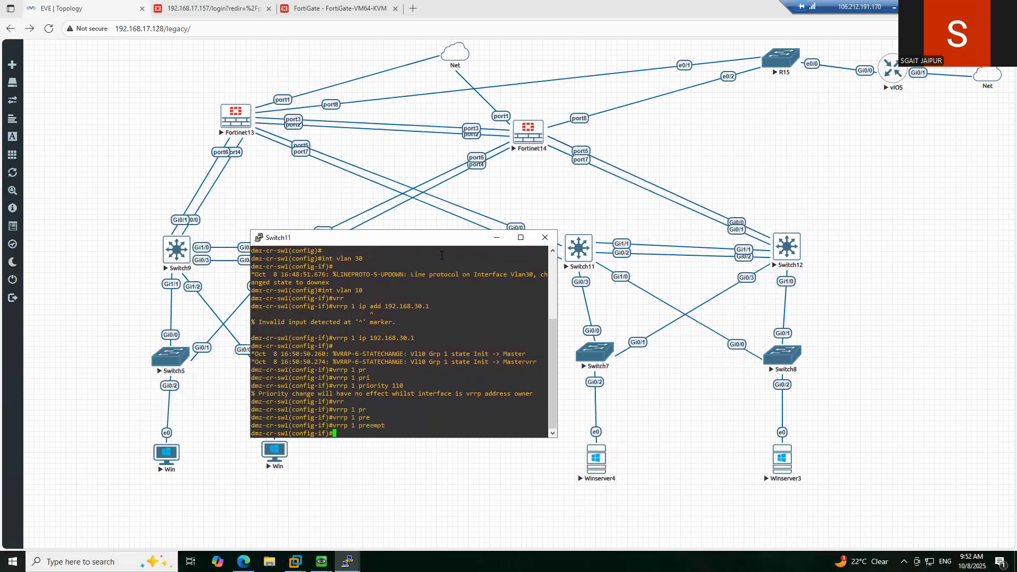
- Bring Vlan10 up with no shutdown, exit configuration mode and save with wr
{"action": "type", "text": "no sh"}
{"action": "key", "text": "Return"}
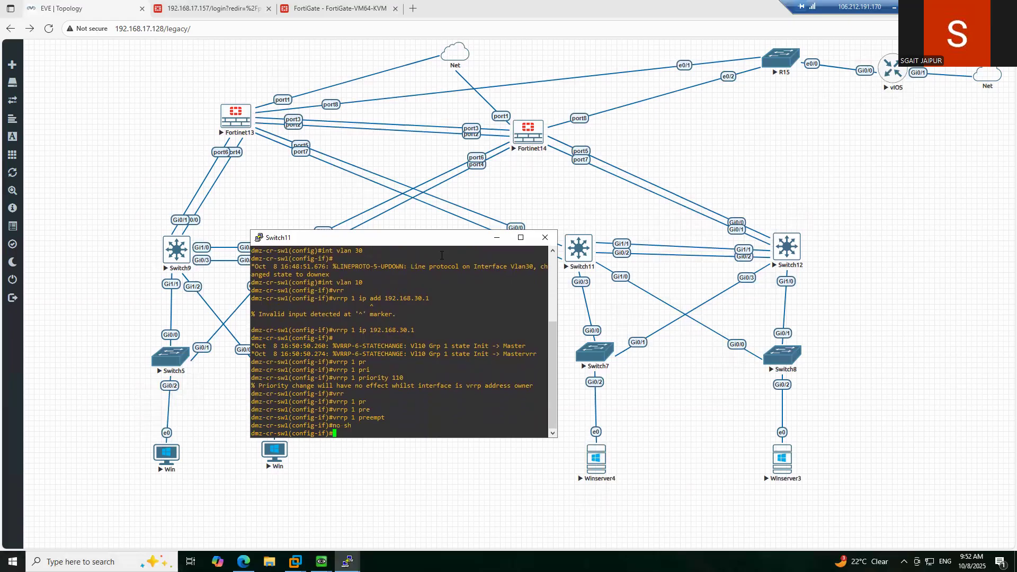
{"action": "type", "text": "end"}
{"action": "key", "text": "Return"}
{"action": "type", "text": "wr"}
{"action": "key", "text": "Return"}
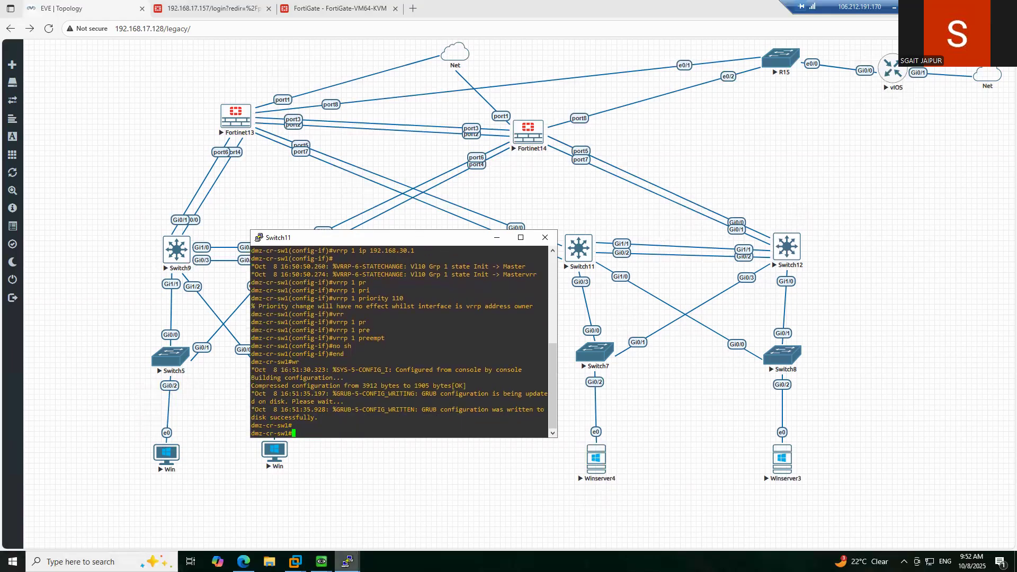
- Minimize Switch11's console and open a Switch12 console from the topology, waking it to a prompt
{"action": "mouse_move", "coordinate": [347, 562]}
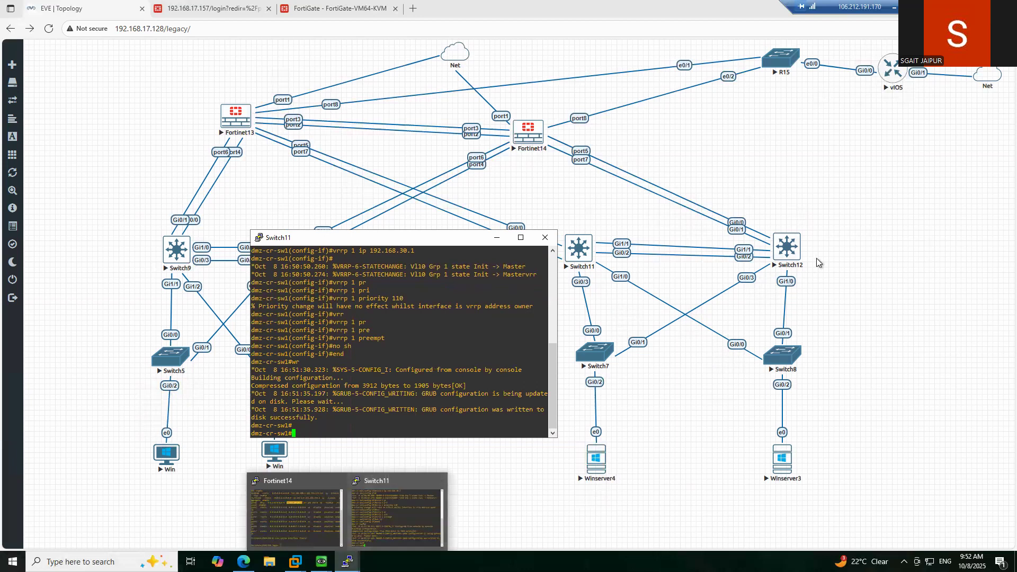
{"action": "left_click", "coordinate": [379, 532]}
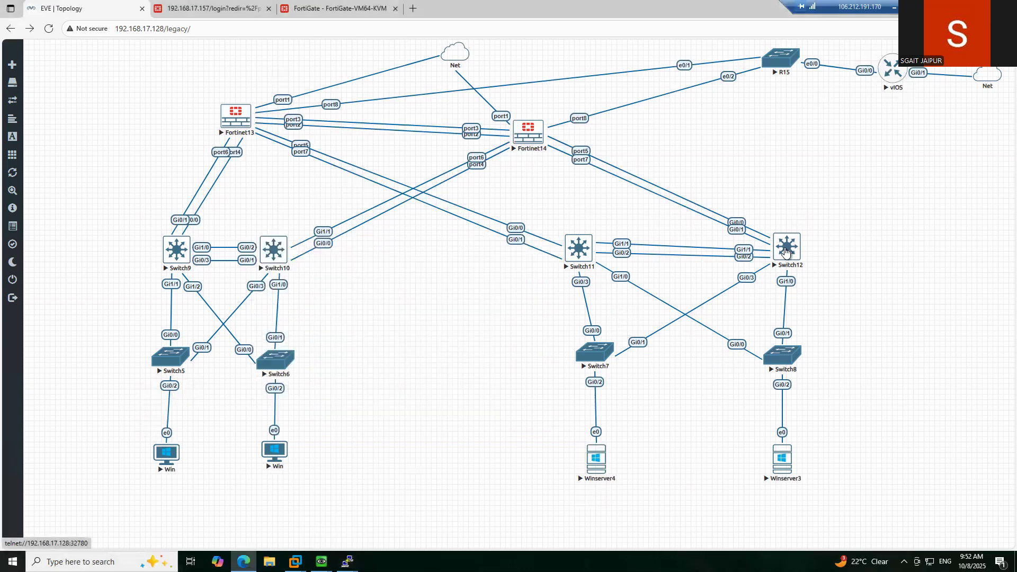
{"action": "left_click", "coordinate": [786, 252]}
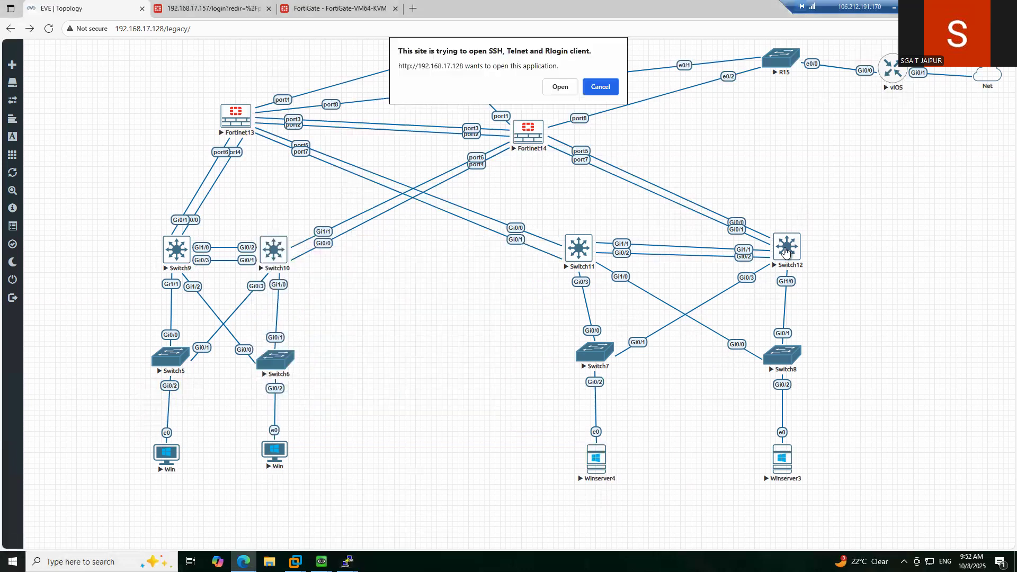
{"action": "left_click", "coordinate": [556, 88]}
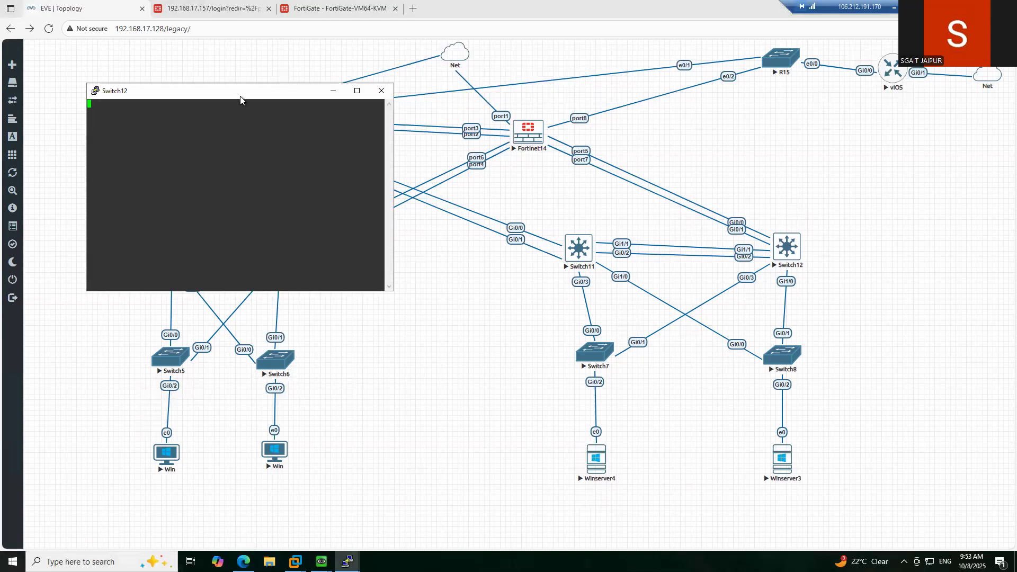
{"action": "left_click_drag", "start_coordinate": [234, 91], "coordinate": [395, 226]}
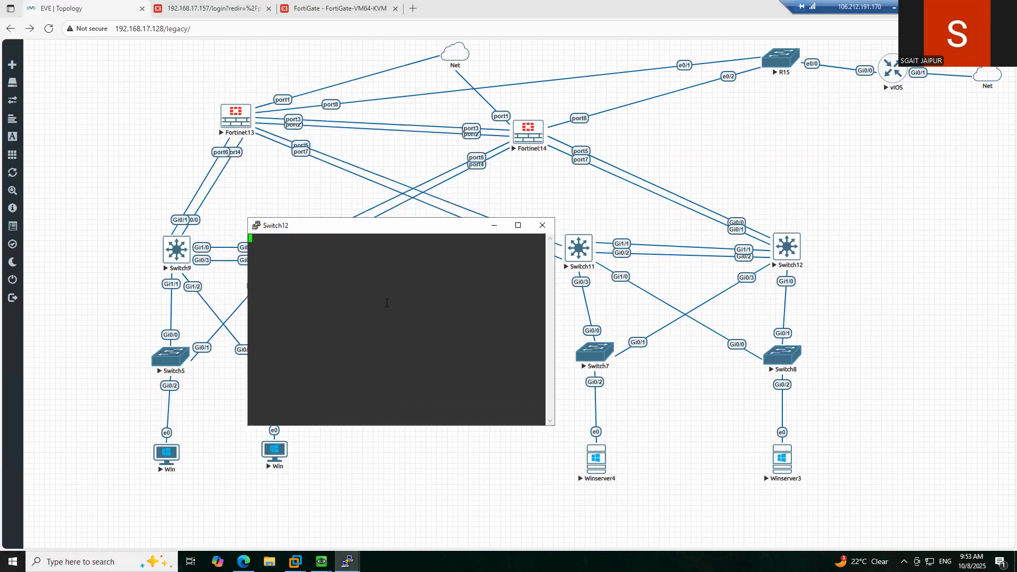
{"action": "key", "text": "Return"}
{"action": "key", "text": "Return"}
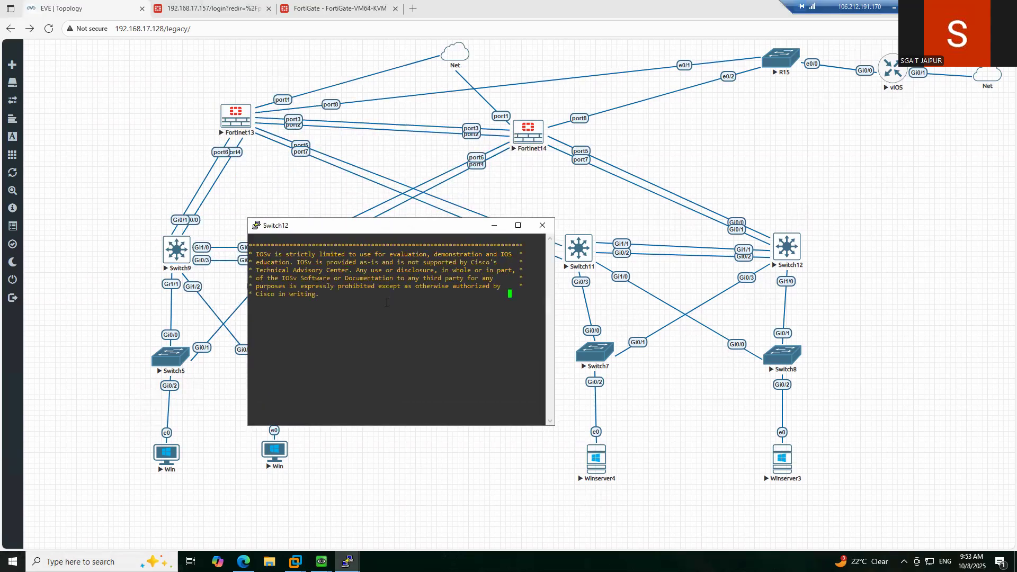
- On Switch12, enter privileged mode, global configuration and interface Vlan10
{"action": "type", "text": "en"}
{"action": "key", "text": "Return"}
{"action": "type", "text": "cp"}
{"action": "key", "text": "BackSpace"}
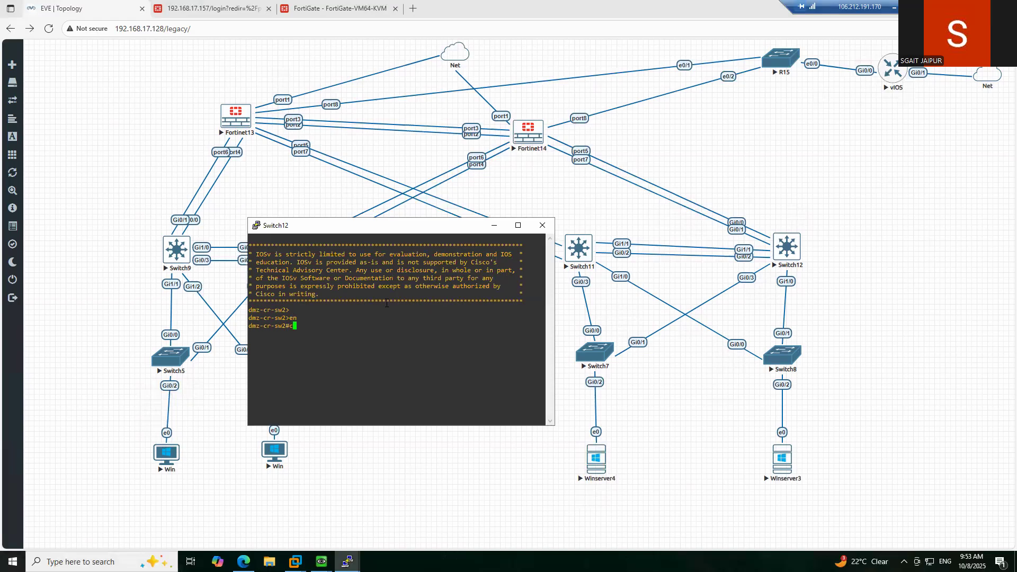
{"action": "type", "text": "onf"}
{"action": "key", "text": "Return"}
{"action": "key", "text": "Return"}
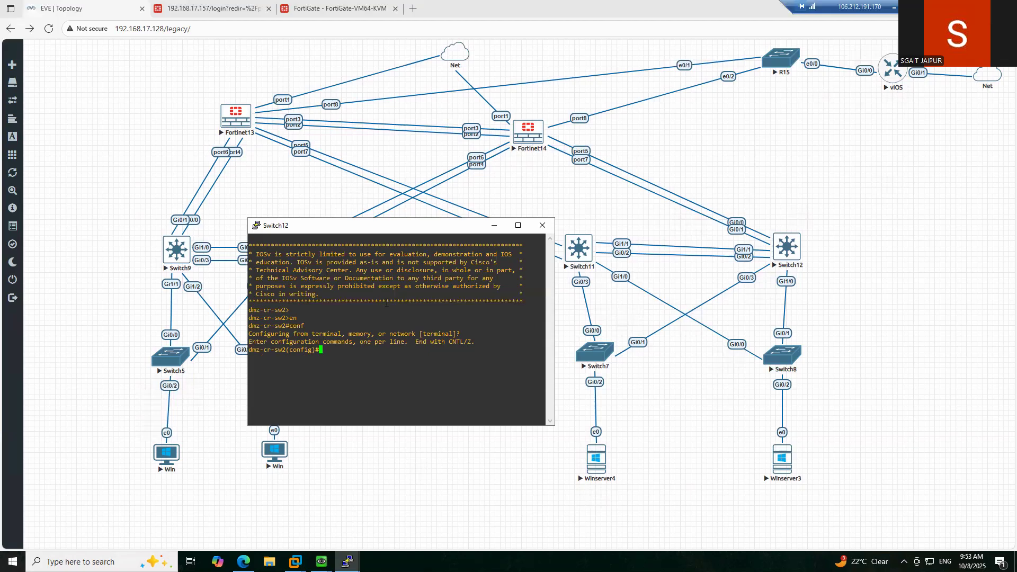
{"action": "type", "text": "int vlan 10"}
{"action": "key", "text": "Return"}
- Give Vlan10 VRRP group 1 virtual IP 192.168.30.1 with priority 100
{"action": "type", "text": "ip"}
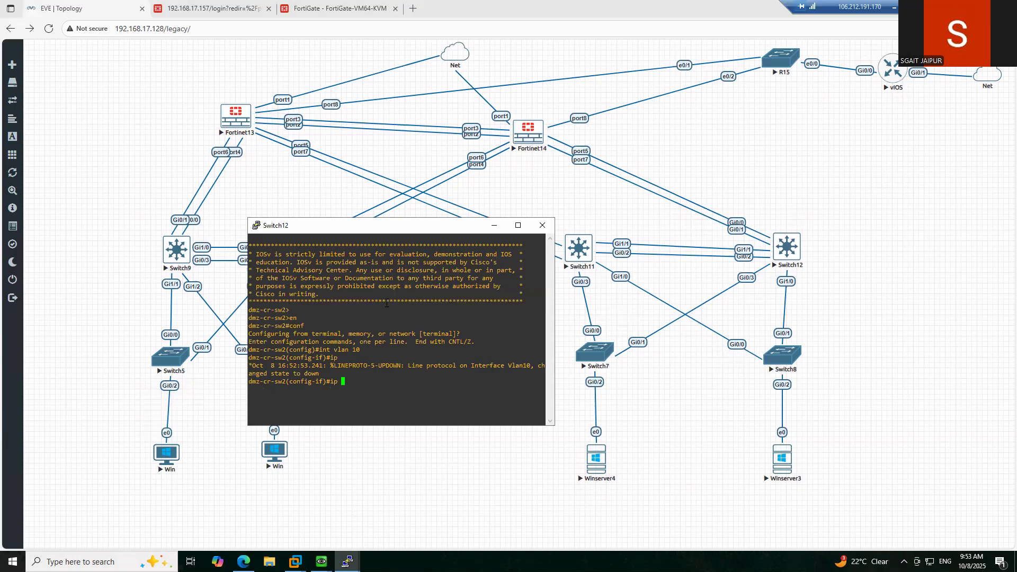
{"action": "key", "text": "BackSpace"}
{"action": "key", "text": "BackSpace"}
{"action": "key", "text": "BackSpace"}
{"action": "type", "text": "vrr"}
{"action": "key", "text": "Tab"}
{"action": "type", "text": "1 ip 192."}
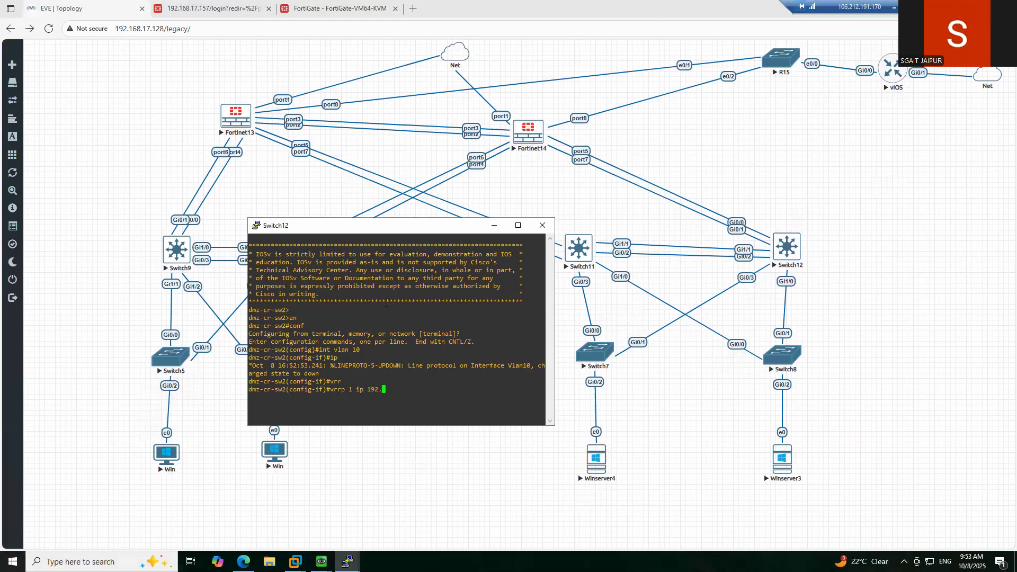
{"action": "type", "text": "168.30.1"}
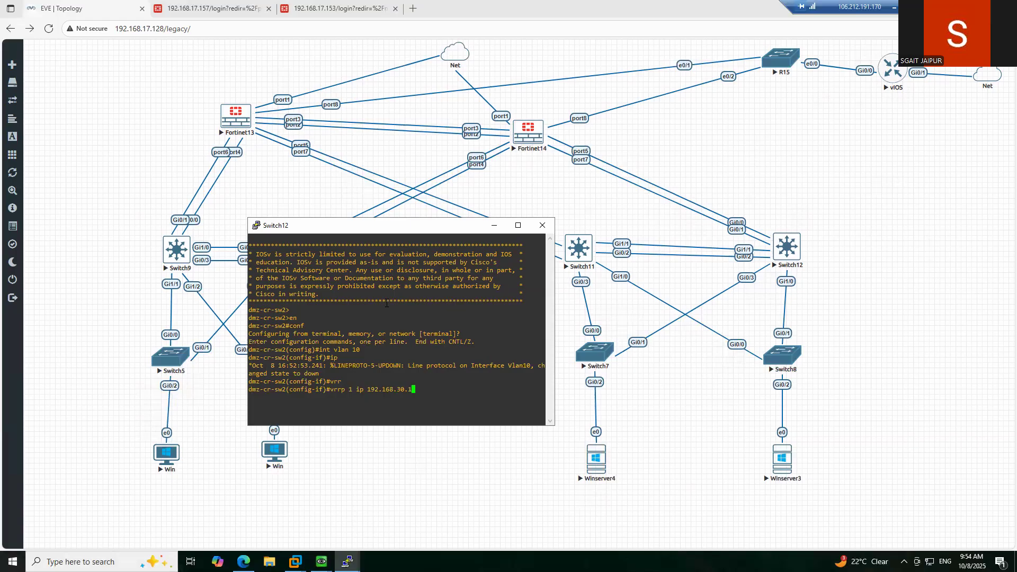
{"action": "key", "text": "Return"}
{"action": "type", "text": "vrr"}
{"action": "key", "text": "Tab"}
{"action": "type", "text": "1 pri"}
{"action": "key", "text": "Tab"}
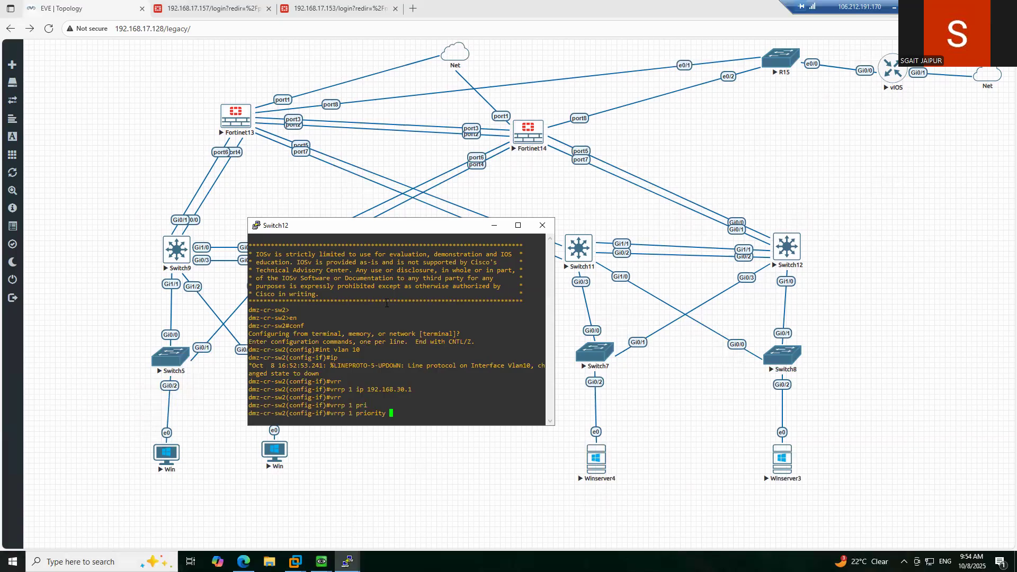
{"action": "type", "text": "100"}
{"action": "key", "text": "Return"}
- Bring Vlan10 up with no shutdown, exit configuration mode and save with wr
{"action": "type", "text": "no sh"}
{"action": "key", "text": "Return"}
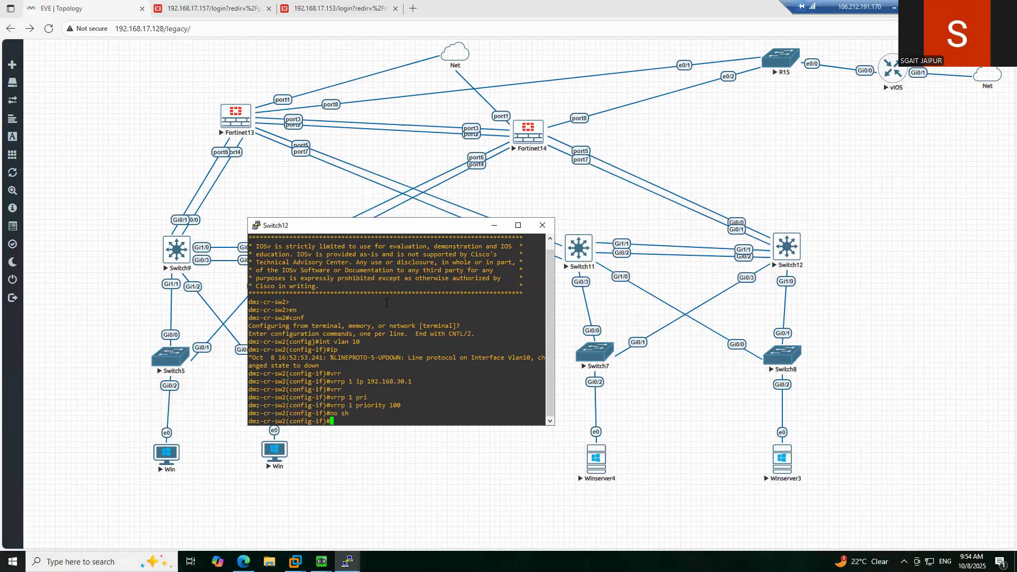
{"action": "type", "text": "end"}
{"action": "key", "text": "Return"}
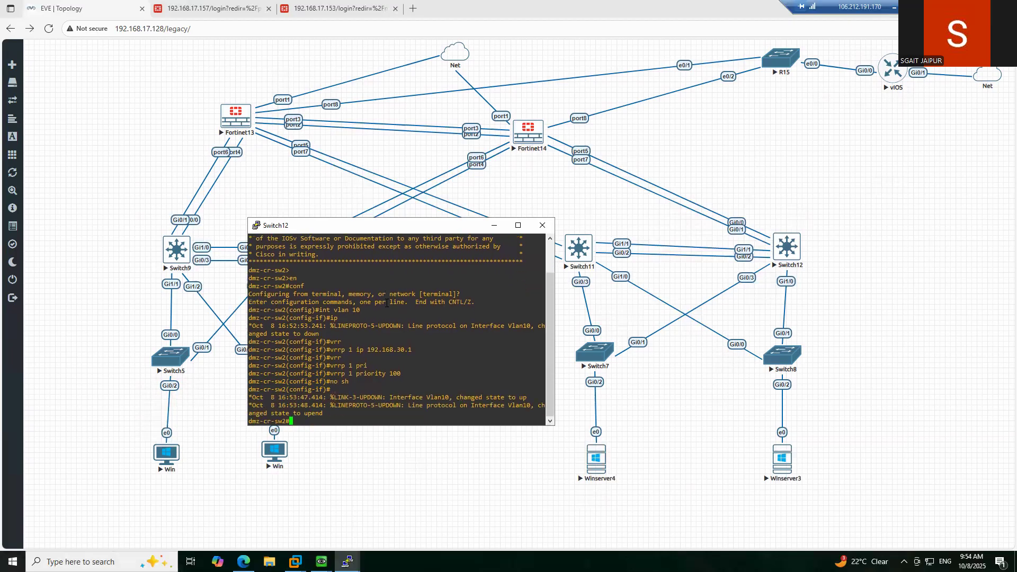
{"action": "type", "text": "wr"}
{"action": "key", "text": "Return"}
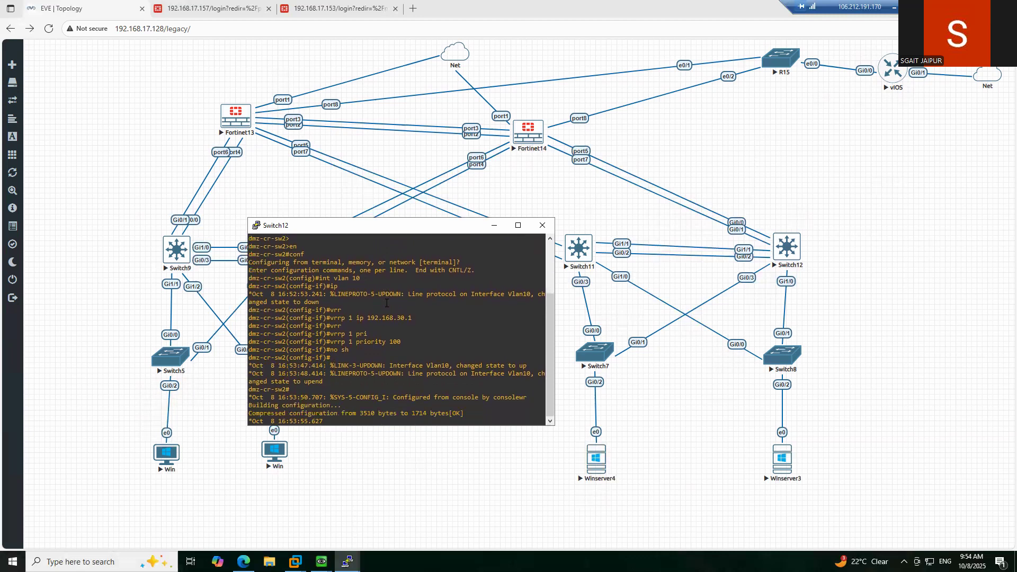
- On Switch12, enter interface Vlan20 and set VRRP group 2 virtual IP 192.168.40.1
{"action": "type", "text": "conf t"}
{"action": "key", "text": "Return"}
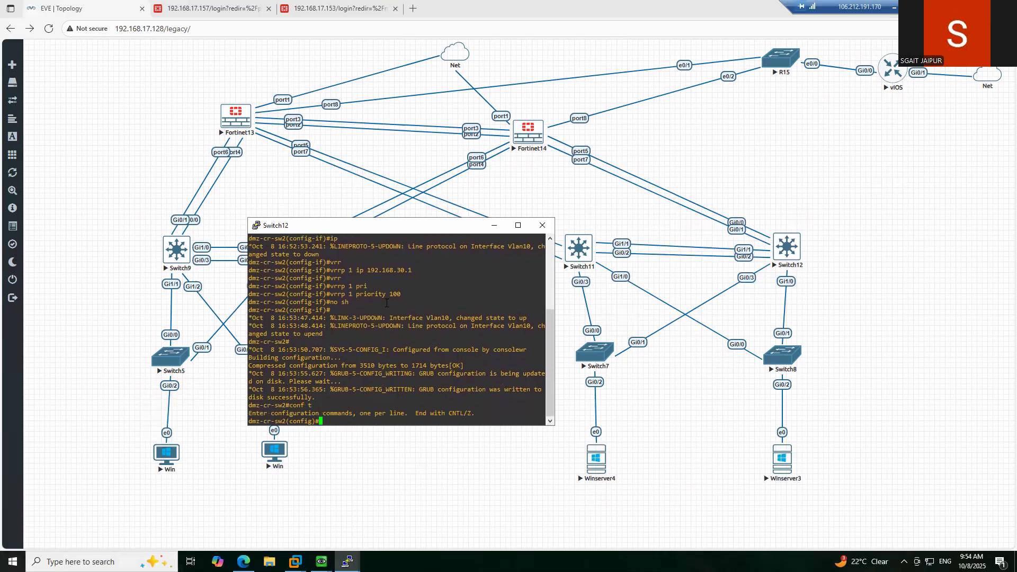
{"action": "type", "text": "int vlan 20"}
{"action": "key", "text": "Return"}
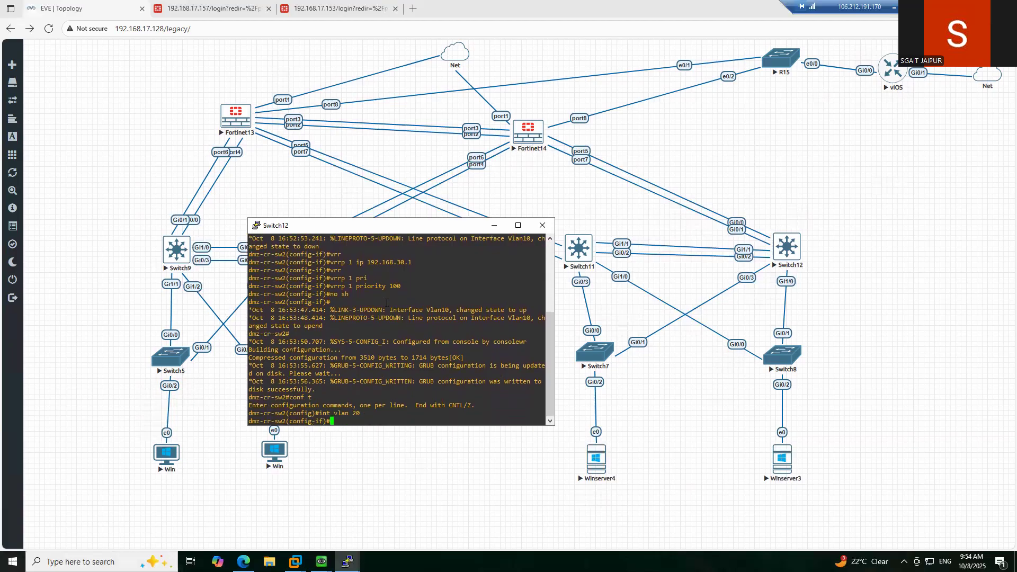
{"action": "type", "text": "ip add"}
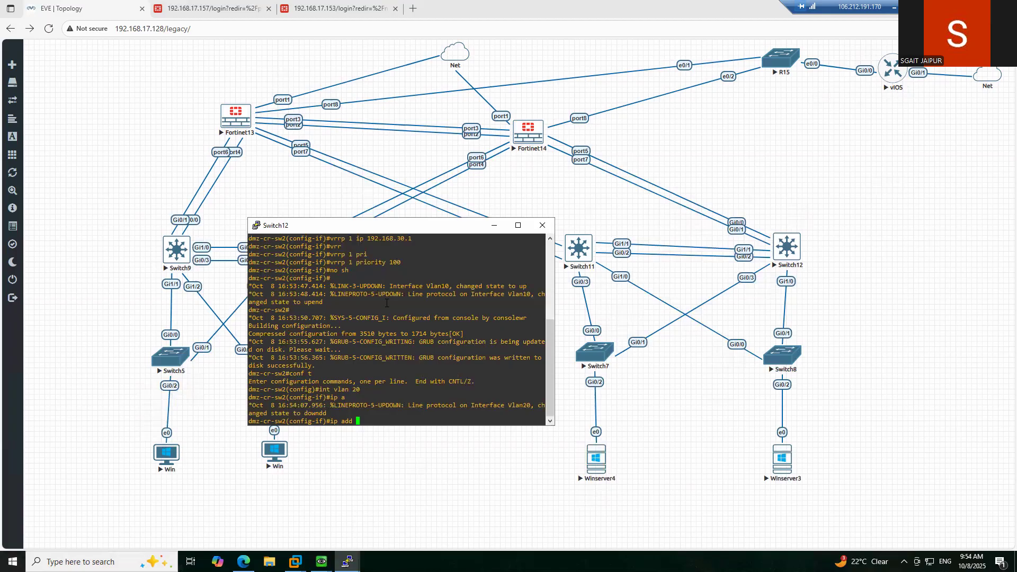
{"action": "key", "text": "BackSpace"}
{"action": "key", "text": "BackSpace"}
{"action": "key", "text": "BackSpace"}
{"action": "key", "text": "BackSpace"}
{"action": "key", "text": "BackSpace"}
{"action": "key", "text": "BackSpace"}
{"action": "key", "text": "BackSpace"}
{"action": "type", "text": "vrr"}
{"action": "key", "text": "Tab"}
{"action": "type", "text": "2 "}
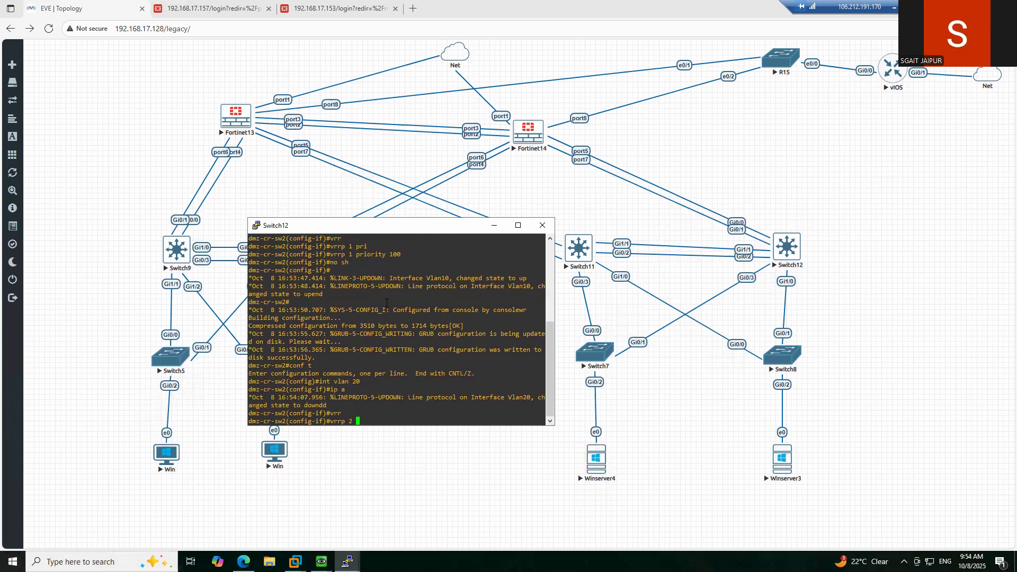
{"action": "type", "text": "ip 192.168.40.1"}
{"action": "key", "text": "Return"}
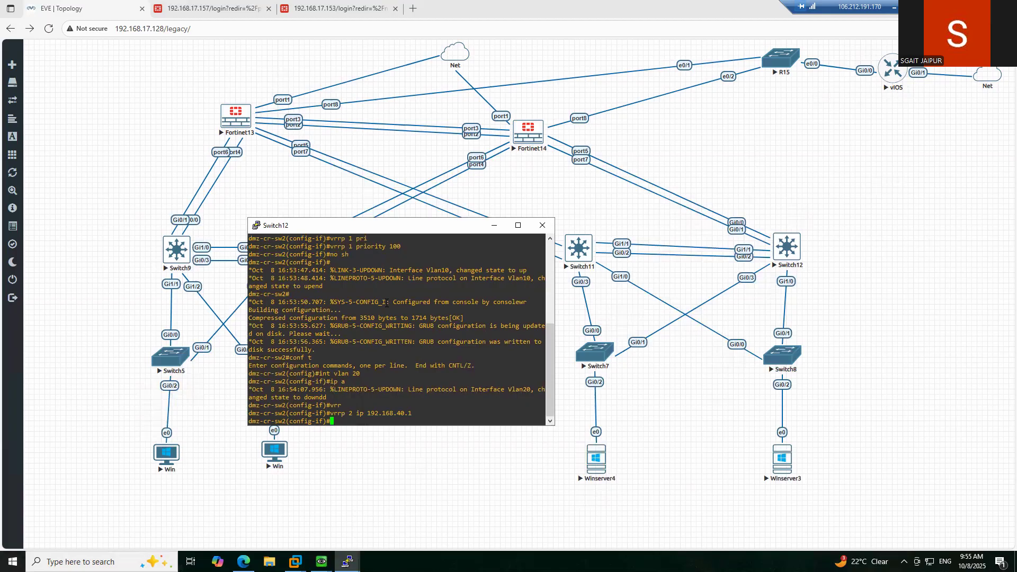
- Set VRRP group 2 priority to 100 on Vlan20
{"action": "type", "text": "vr"}
{"action": "key", "text": "Tab"}
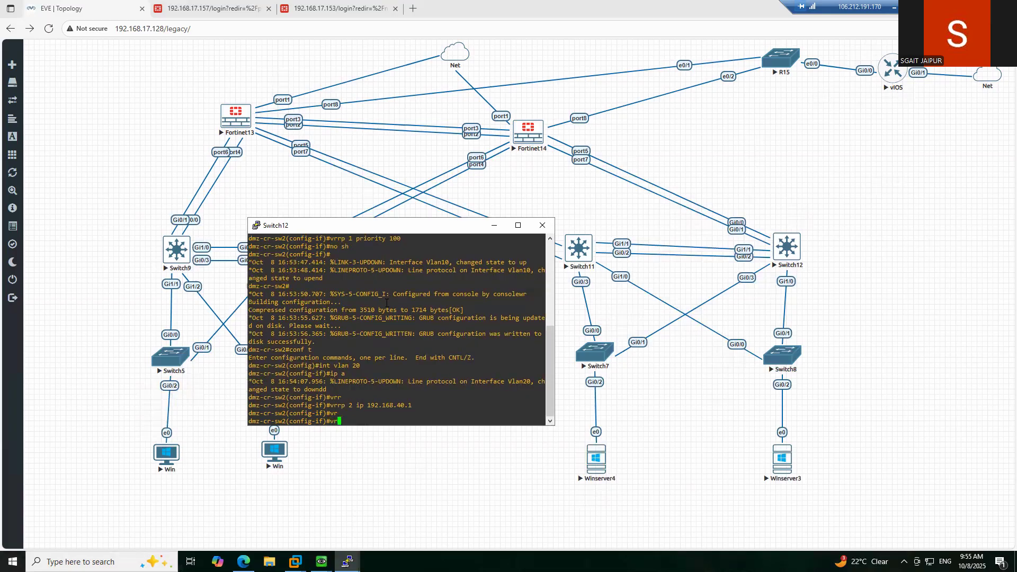
{"action": "type", "text": "r"}
{"action": "key", "text": "Tab"}
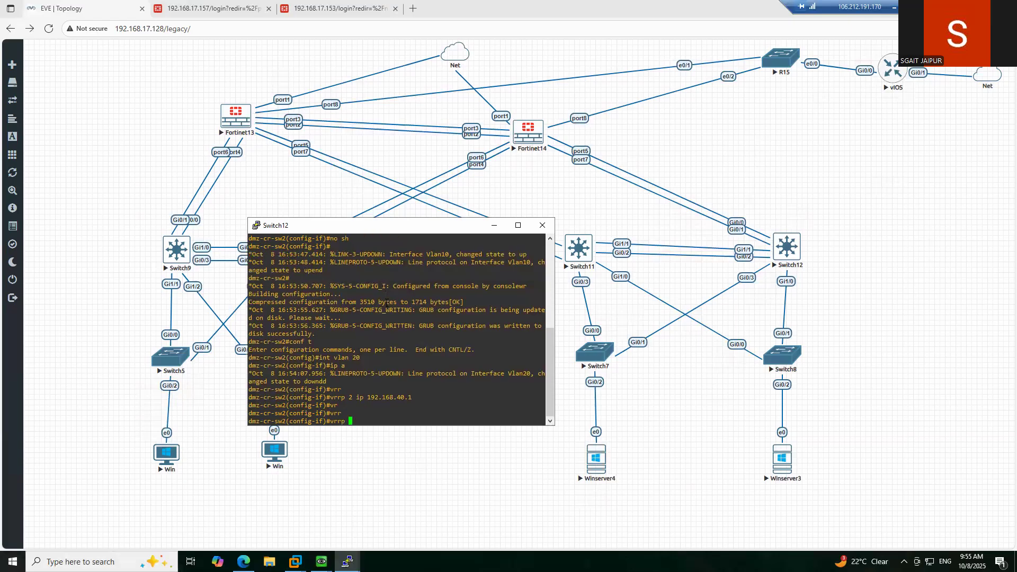
{"action": "type", "text": "2 pri"}
{"action": "key", "text": "Tab"}
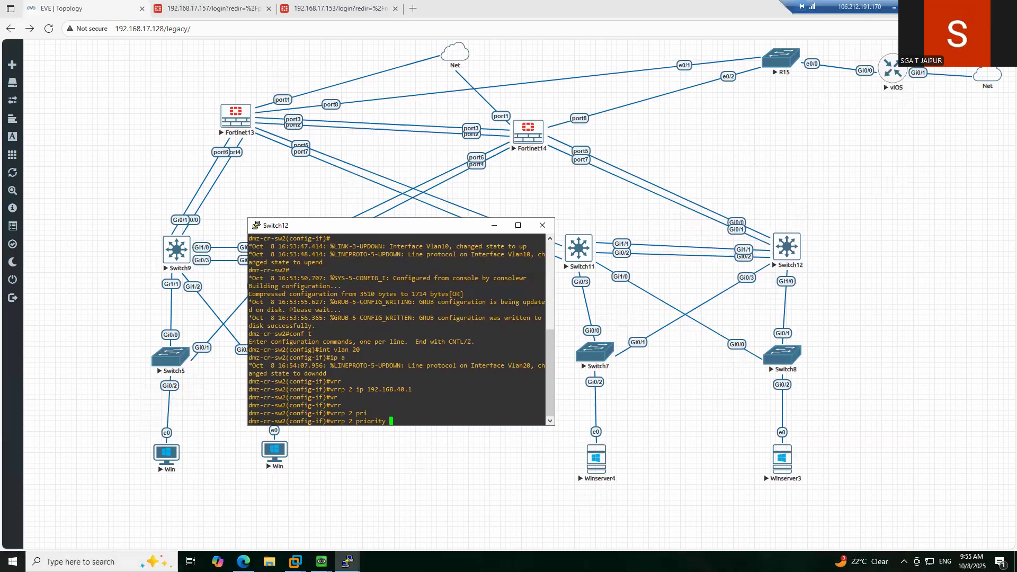
{"action": "type", "text": "100"}
{"action": "key", "text": "Return"}
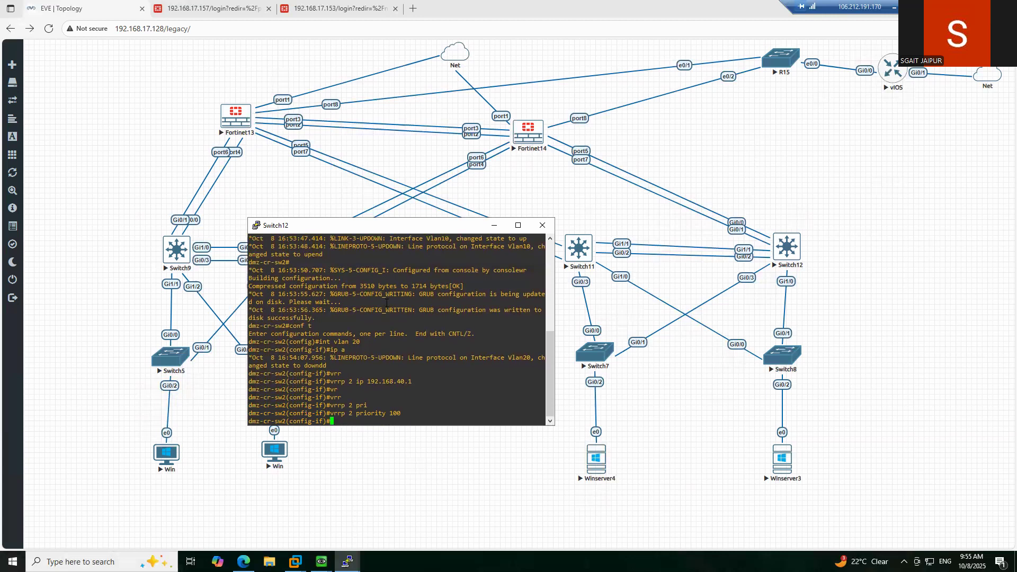
- Bring Vlan20 up, exit configuration, save with wr and minimize the Switch12 console
{"action": "type", "text": "no sh"}
{"action": "key", "text": "Return"}
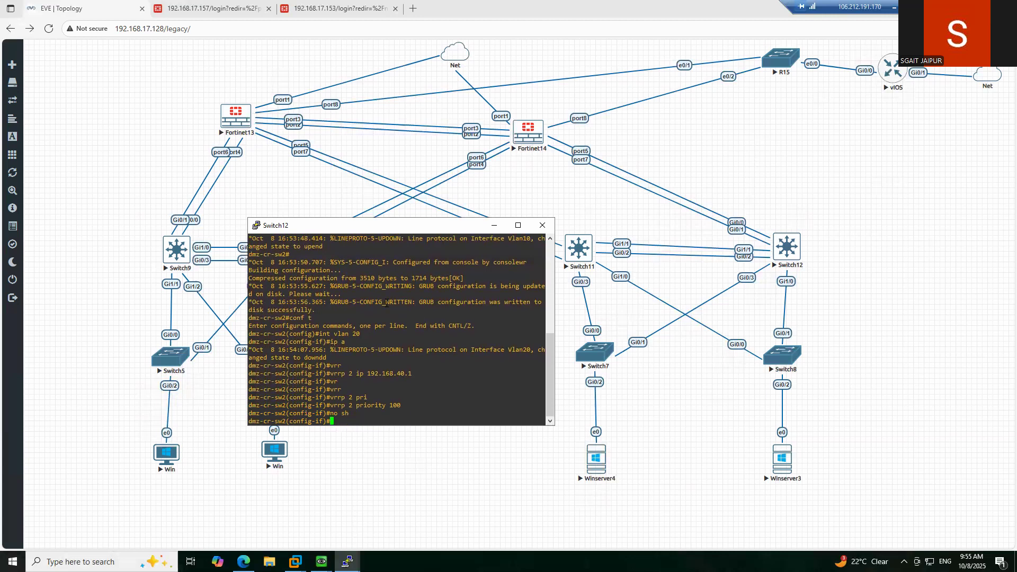
{"action": "type", "text": "ex"}
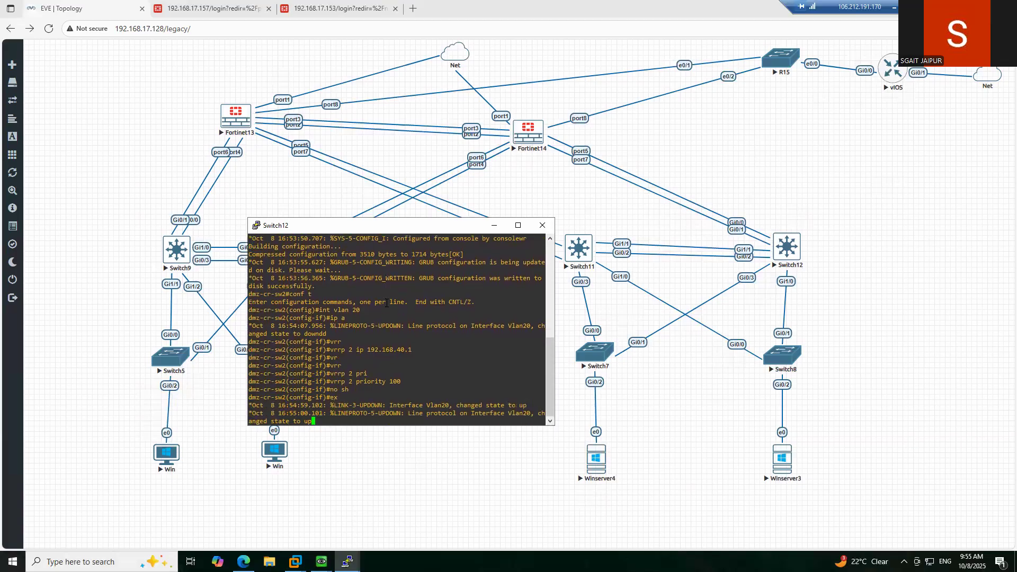
{"action": "key", "text": "Return"}
{"action": "type", "text": "end"}
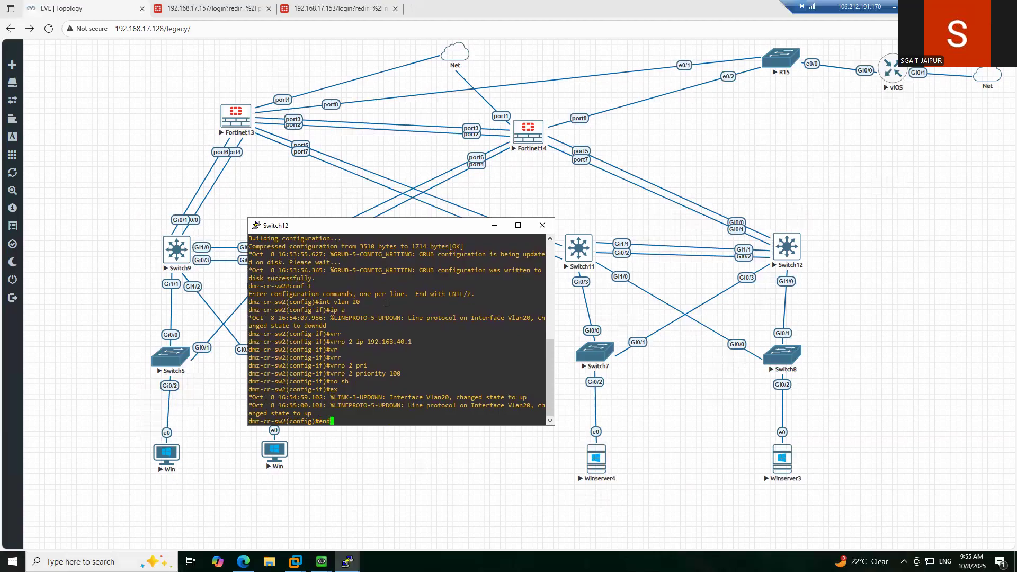
{"action": "key", "text": "Return"}
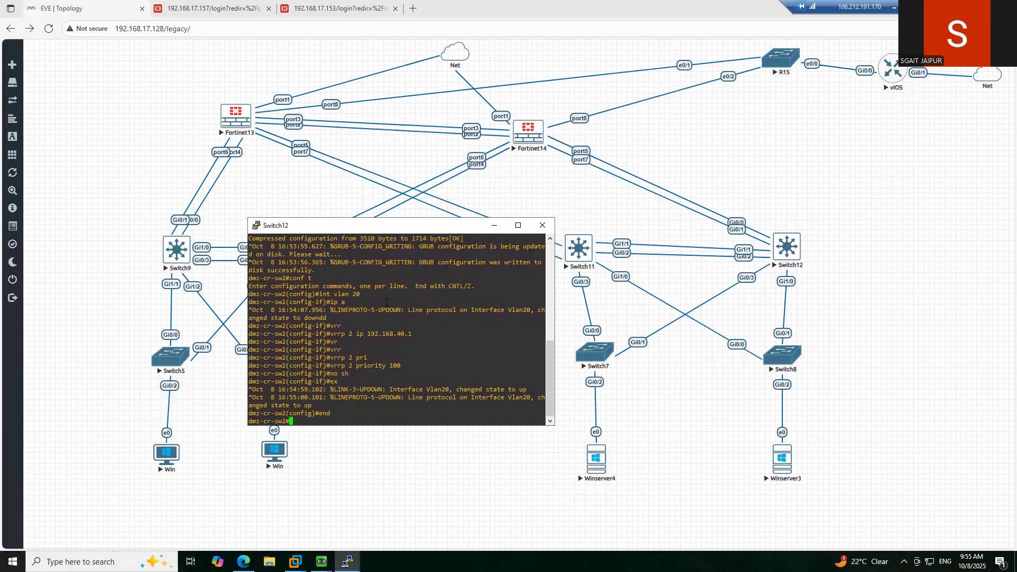
{"action": "type", "text": "wr"}
{"action": "key", "text": "Return"}
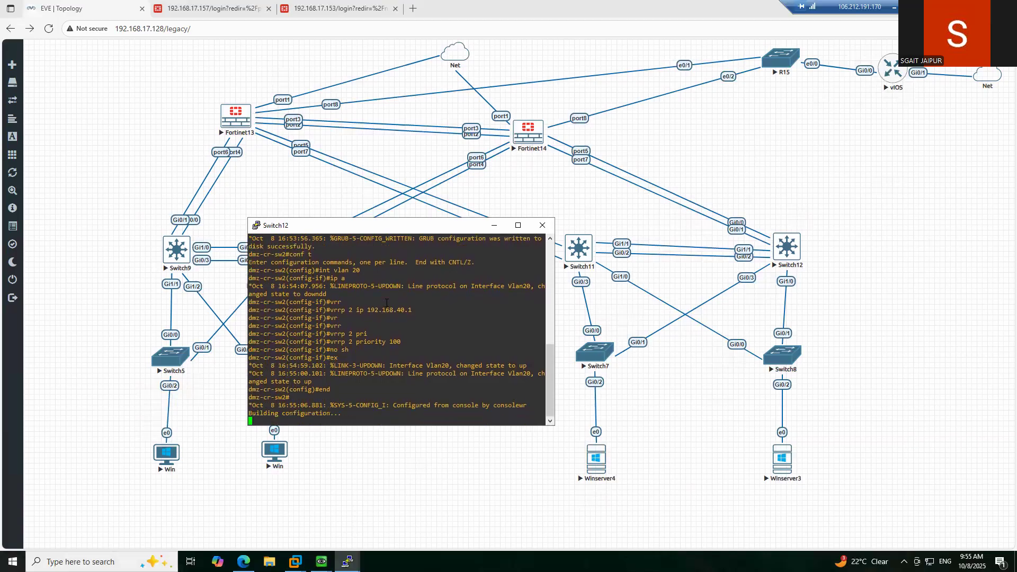
{"action": "left_click", "coordinate": [494, 226]}
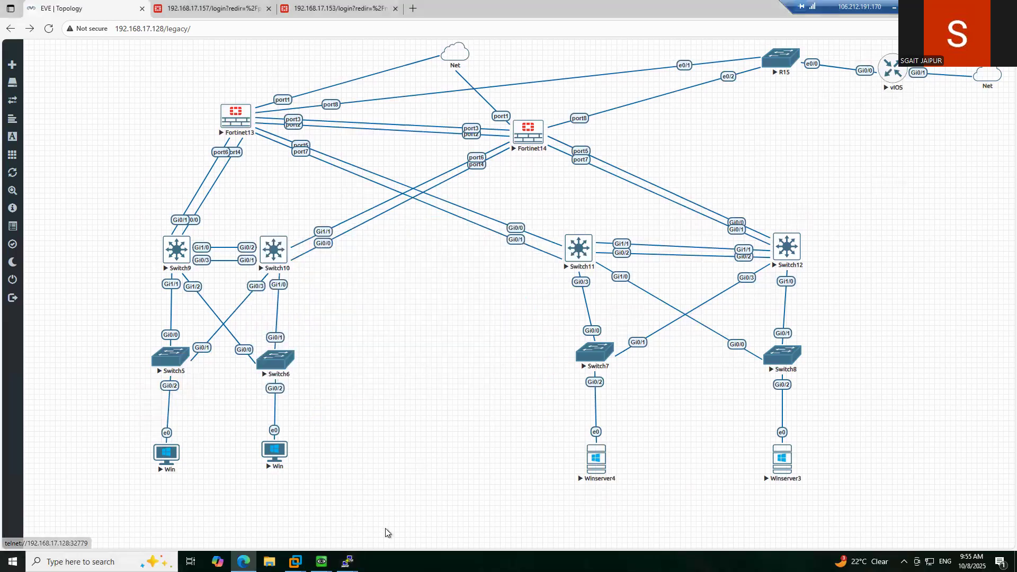
{"action": "mouse_move", "coordinate": [348, 562]}
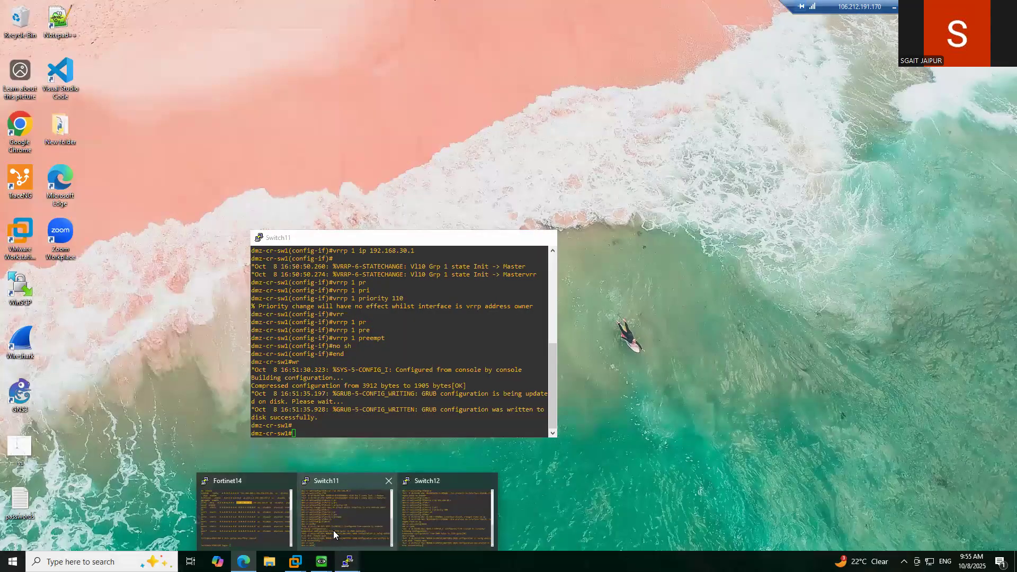
- Return to Switch11 and set VRRP group 2 virtual IP 192.168.40.1 on interface Vlan20
{"action": "left_click", "coordinate": [332, 529]}
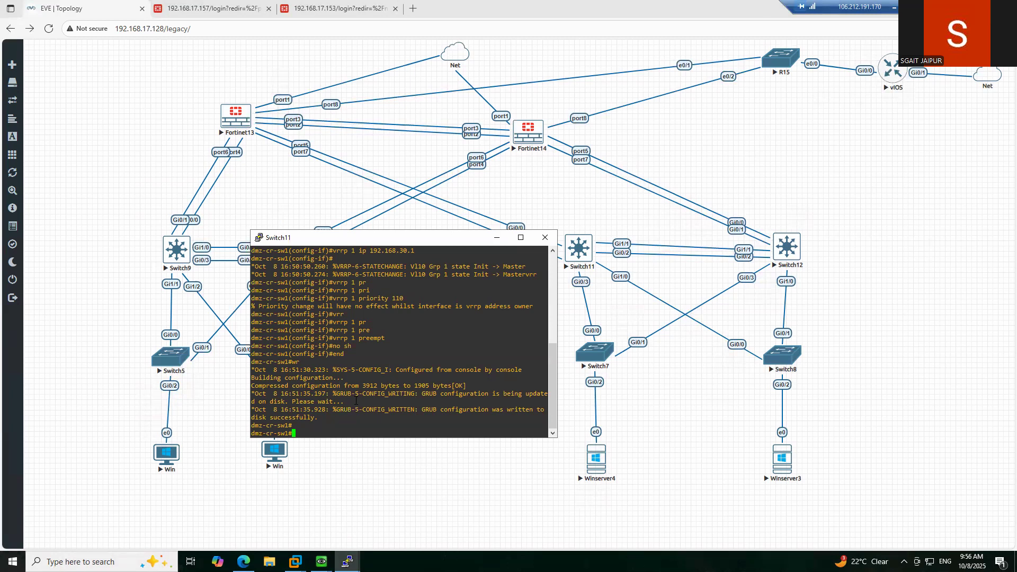
{"action": "type", "text": "conf t"}
{"action": "key", "text": "Return"}
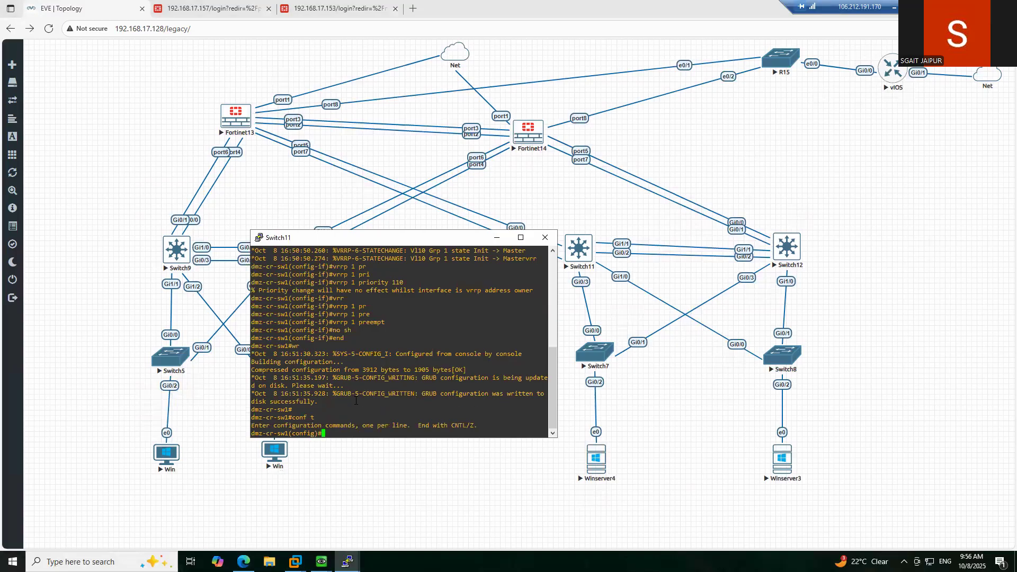
{"action": "type", "text": "int vlan 20"}
{"action": "key", "text": "Return"}
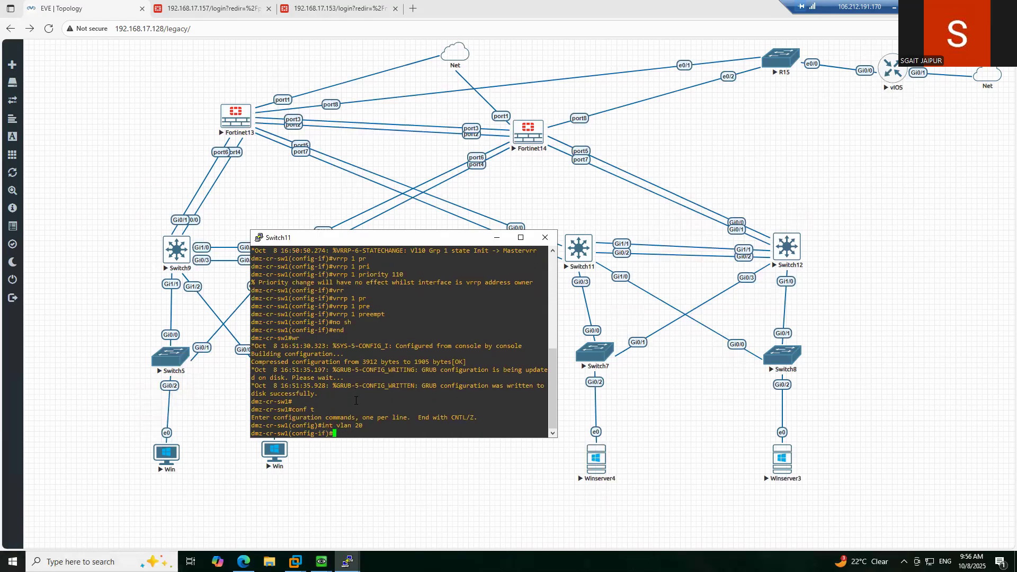
{"action": "type", "text": "vrr"}
{"action": "key", "text": "Tab"}
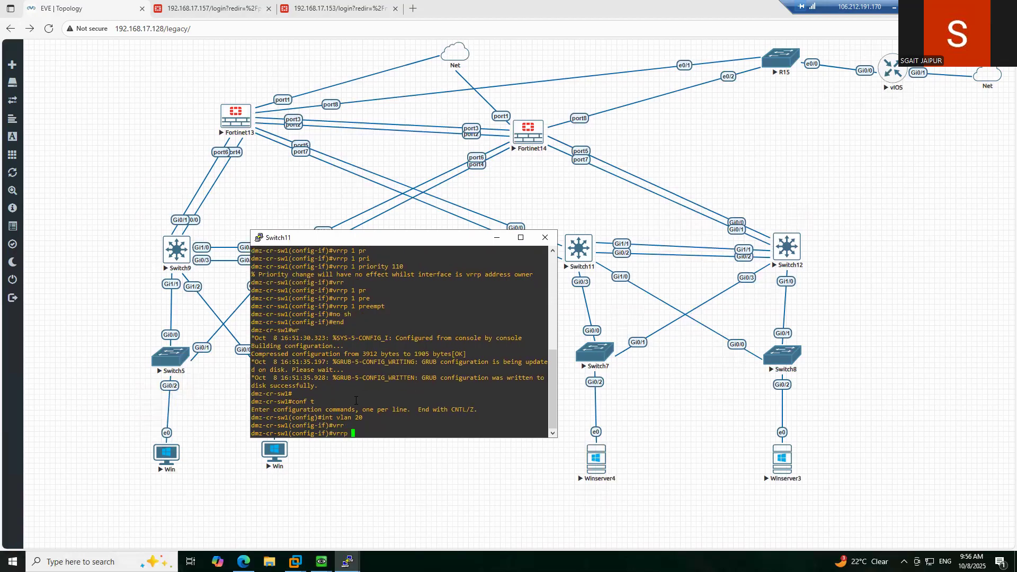
{"action": "type", "text": "2 ip 192.168.40.1"}
{"action": "key", "text": "Return"}
- Set VRRP group 2 priority to 110 on Vlan20
{"action": "type", "text": "vrrp 2 "}
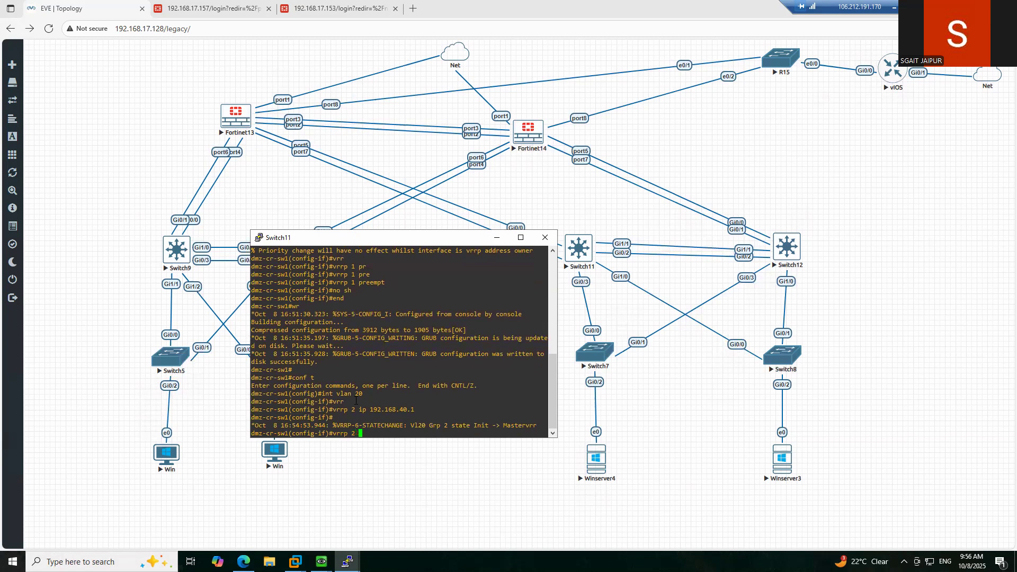
{"action": "type", "text": "pr"}
{"action": "key", "text": "Tab"}
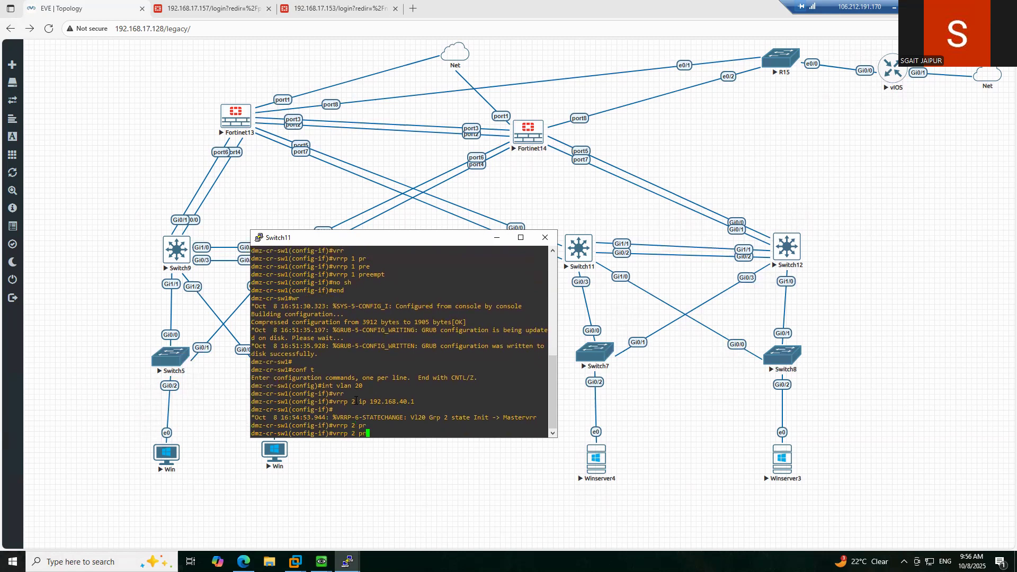
{"action": "type", "text": "i"}
{"action": "key", "text": "Tab"}
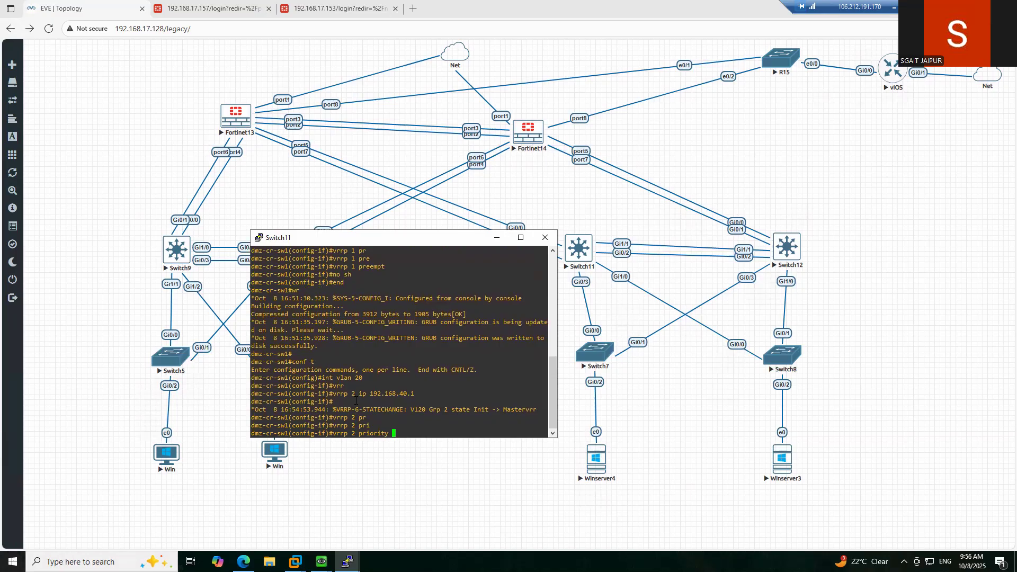
{"action": "type", "text": "110"}
{"action": "key", "text": "Return"}
- Bring Vlan20 up with no shutdown, exit configuration mode and save with wr
{"action": "type", "text": "no sh"}
{"action": "key", "text": "Return"}
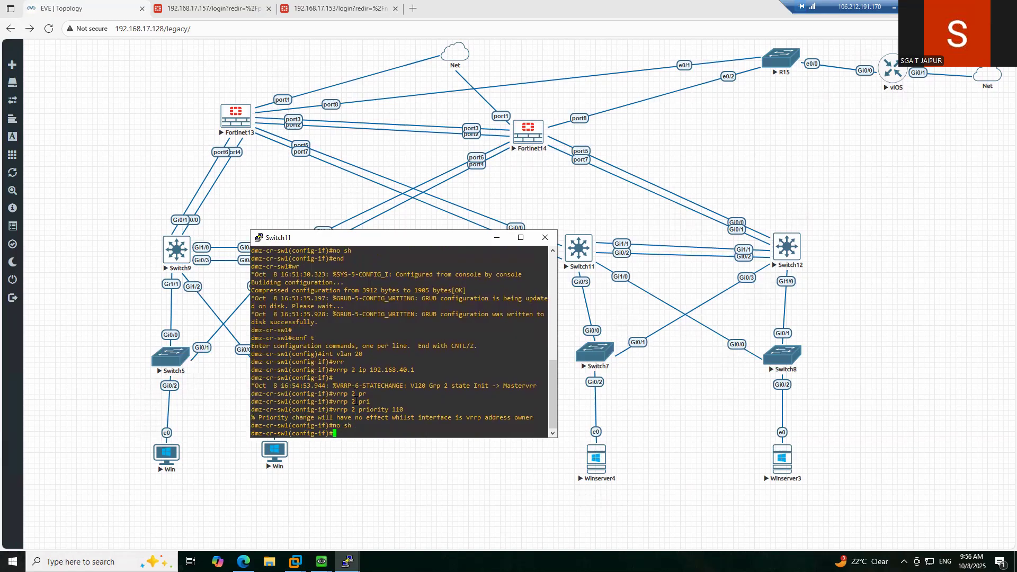
{"action": "type", "text": "ex"}
{"action": "key", "text": "Return"}
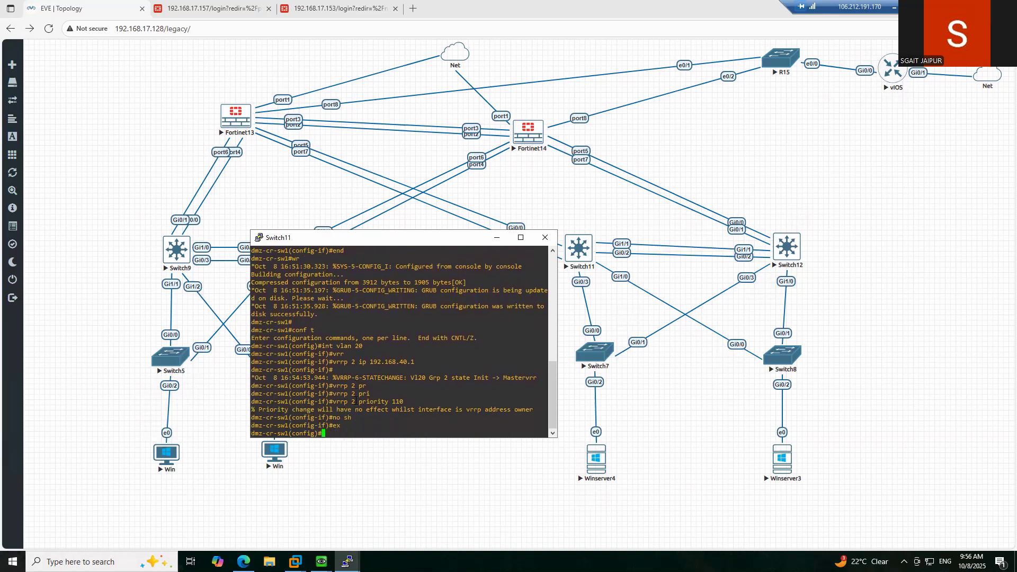
{"action": "type", "text": "end"}
{"action": "key", "text": "Return"}
{"action": "type", "text": "wr"}
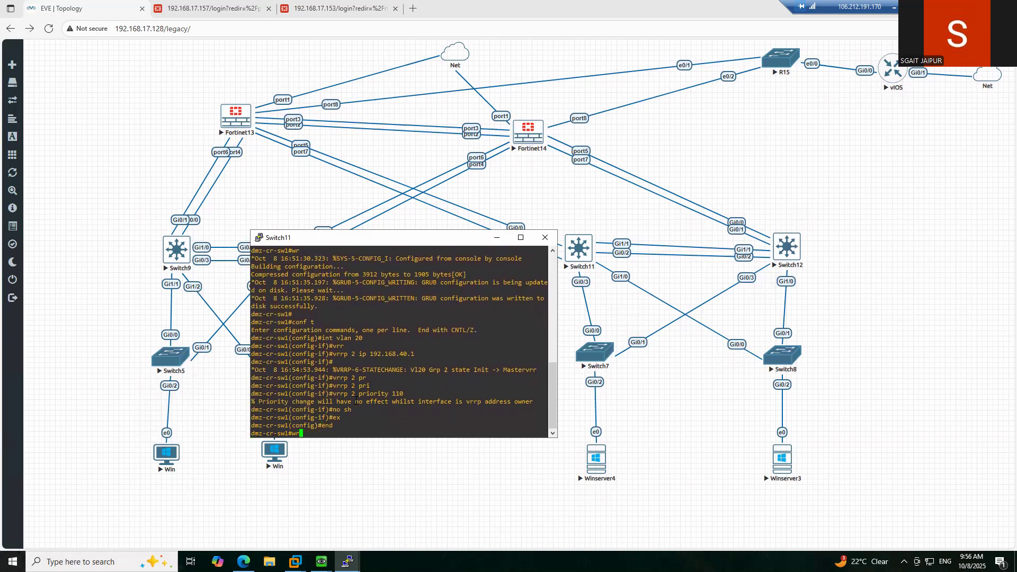
{"action": "key", "text": "Return"}
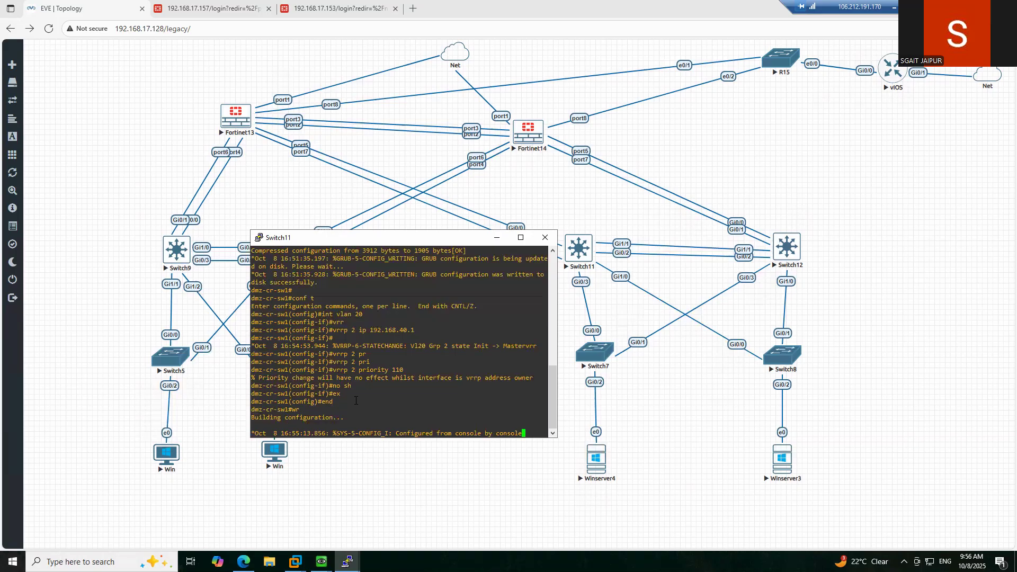
{"action": "key", "text": "Return"}
{"action": "key", "text": "Return"}
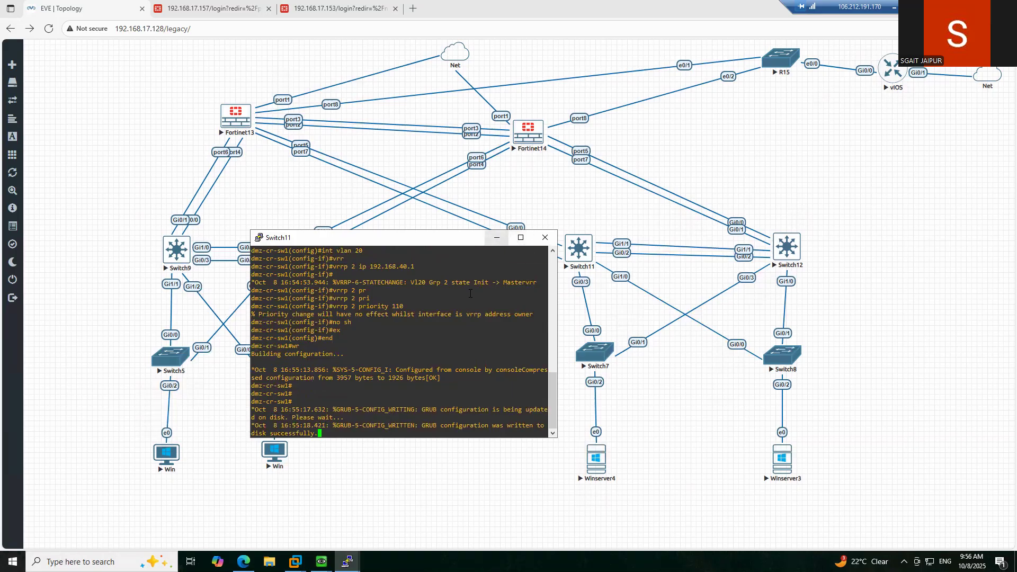
{"action": "key", "text": "Return"}
{"action": "key", "text": "Return"}
{"action": "key", "text": "Return"}
{"action": "key", "text": "Return"}
{"action": "key", "text": "Return"}
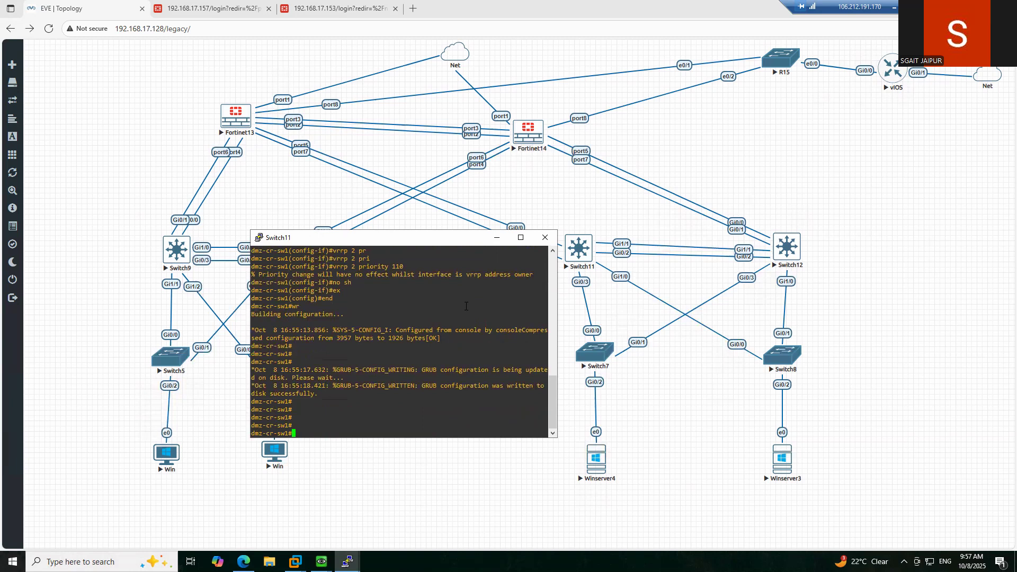
- Run 'sh run' on Switch11 and page through the output to check VRRP groups 1 and 2
{"action": "type", "text": "sh run"}
{"action": "key", "text": "Return"}
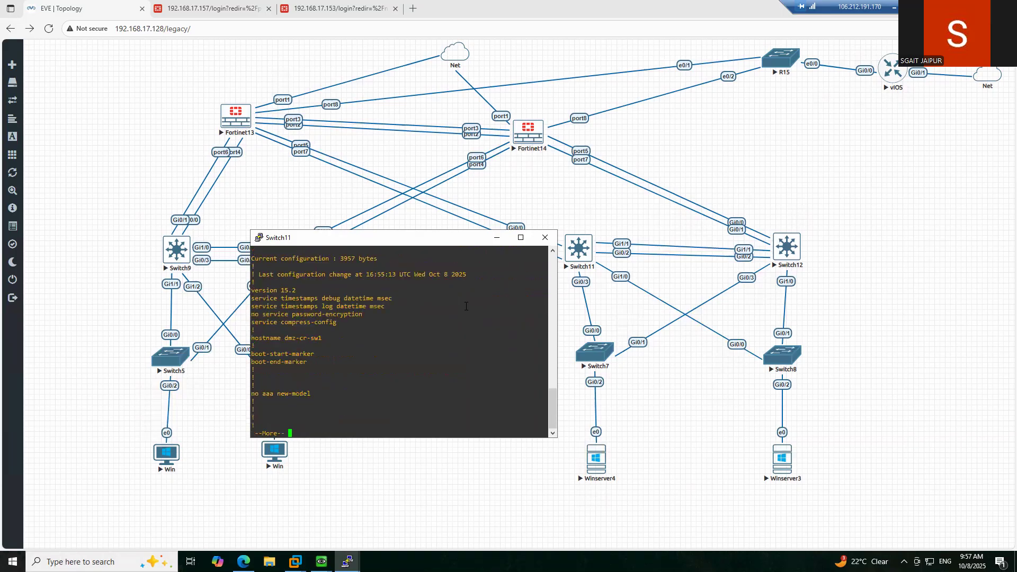
{"action": "key", "text": "space"}
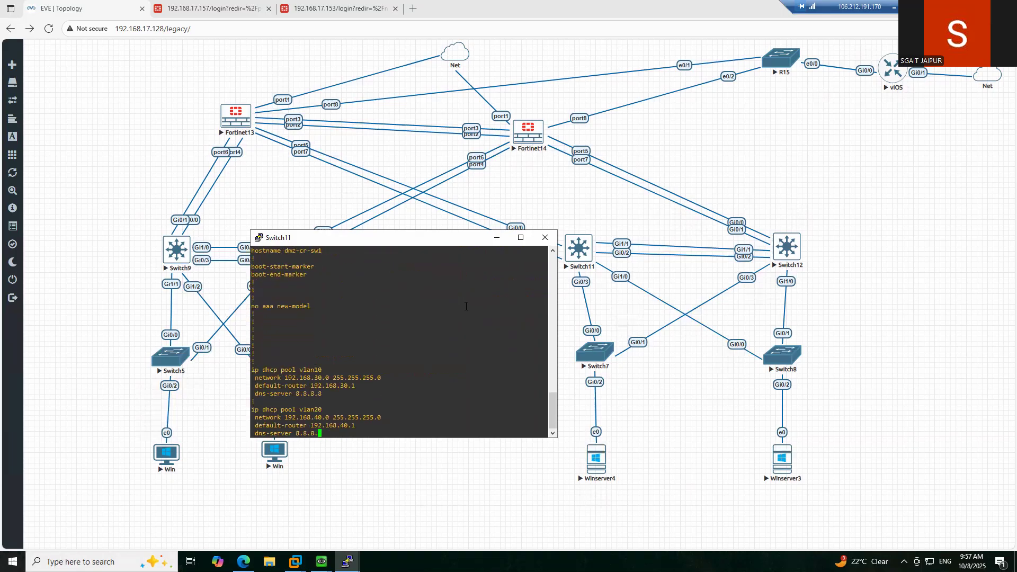
{"action": "key", "text": "space"}
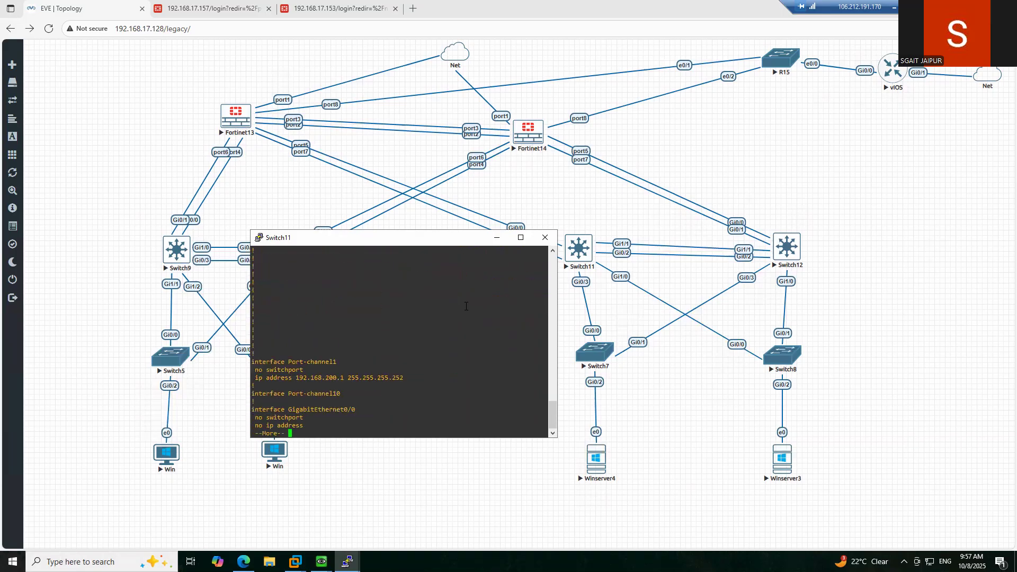
{"action": "key", "text": "space"}
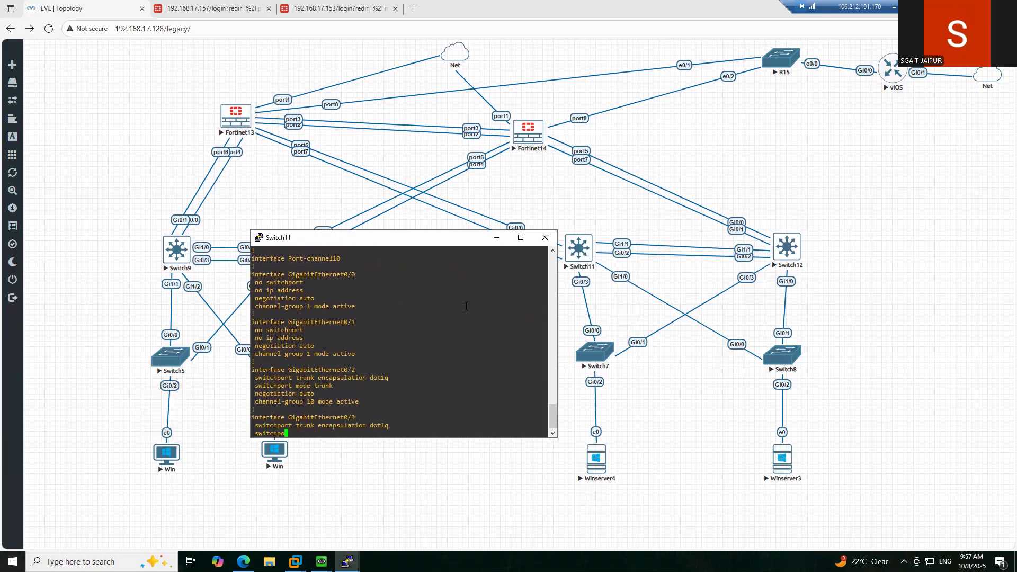
{"action": "key", "text": "space"}
{"action": "key", "text": "space"}
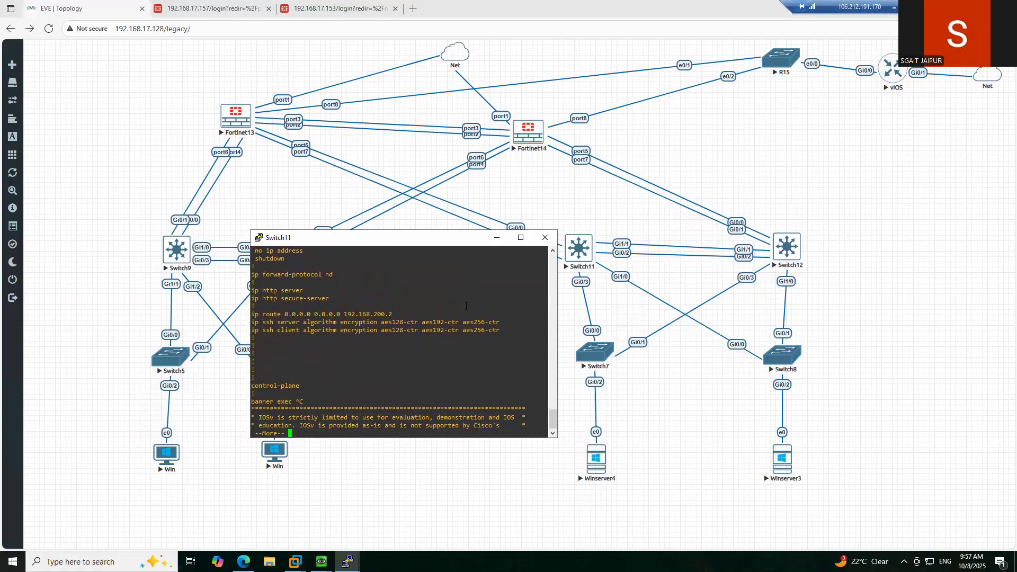
{"action": "key", "text": "q"}
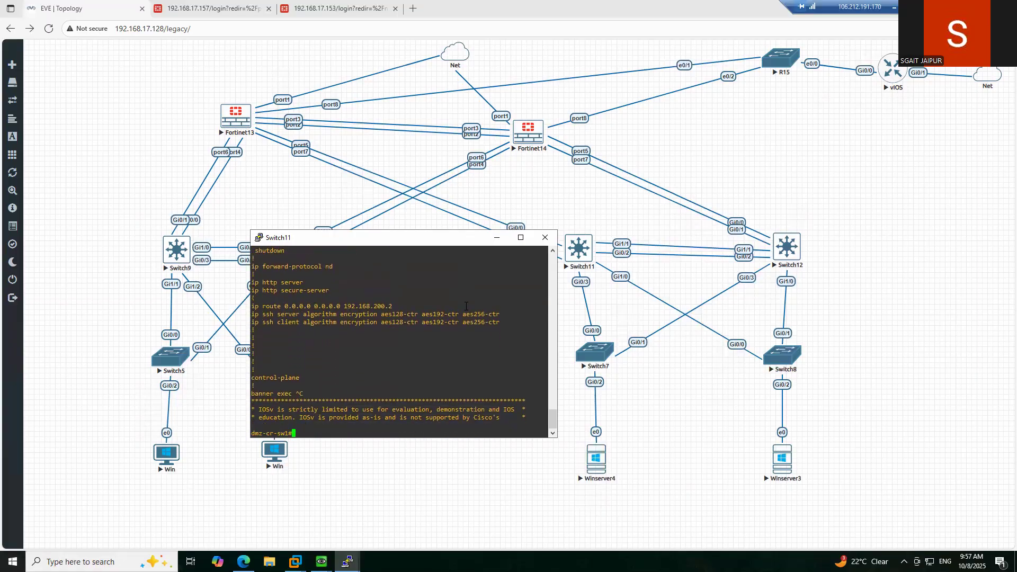
- In global configuration, exclude 192.168.30.1–192.168.30.4 from Switch11's DHCP pools
{"action": "type", "text": "conf t"}
{"action": "key", "text": "Return"}
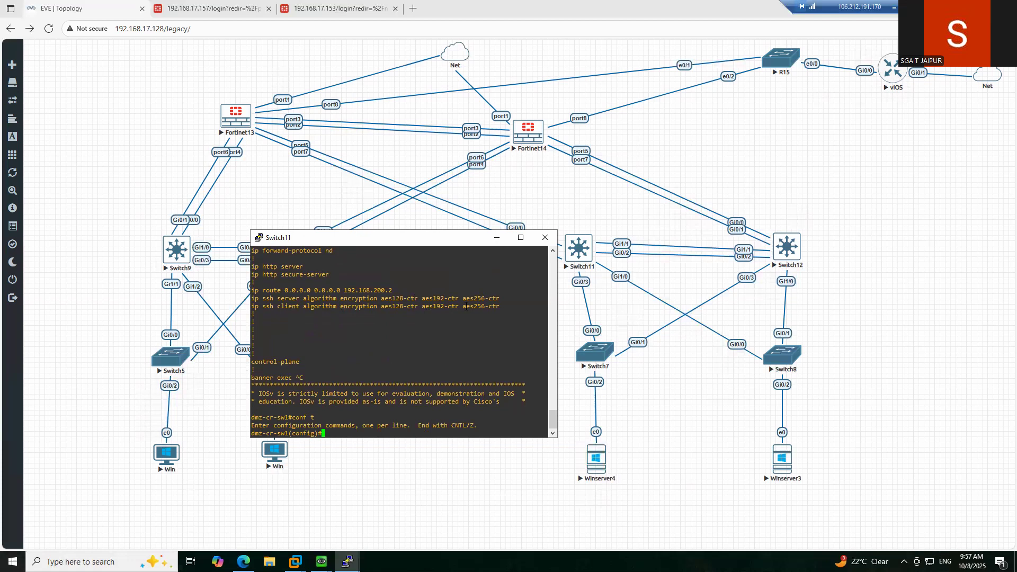
{"action": "type", "text": "ip dh"}
{"action": "key", "text": "Tab"}
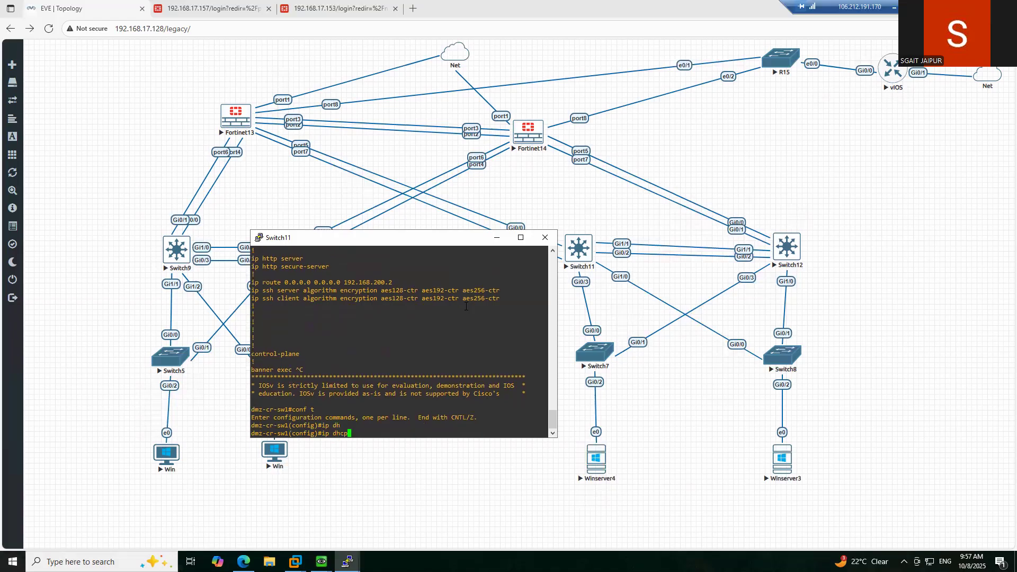
{"action": "type", "text": "e"}
{"action": "key", "text": "Tab"}
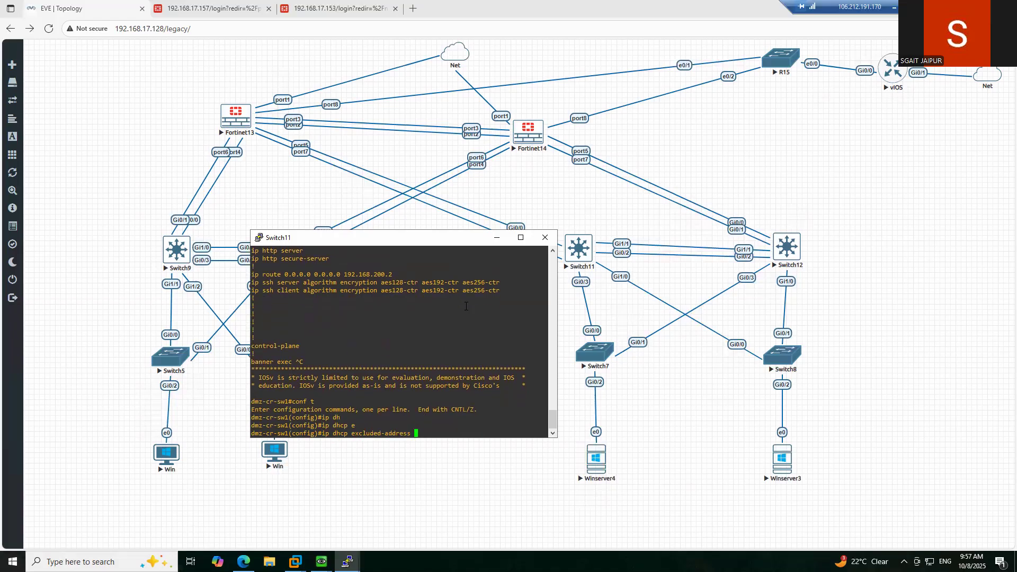
{"action": "type", "text": "192.168.30.1 192.168.30.4"}
{"action": "key", "text": "Return"}
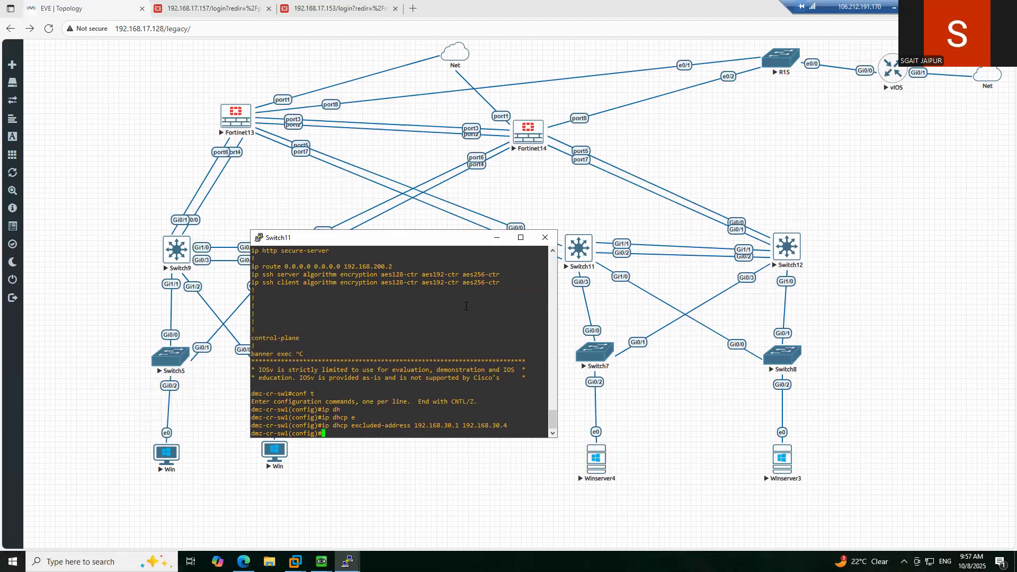
- Edit the recalled command to also exclude 192.168.40.1–192.168.40.4
{"action": "key", "text": "Up"}
{"action": "key", "text": "Left"}
{"action": "key", "text": "Left"}
{"action": "key", "text": "Left"}
{"action": "key", "text": "Left"}
{"action": "key", "text": "Left"}
{"action": "key", "text": "Left"}
{"action": "key", "text": "Left"}
{"action": "key", "text": "Left"}
{"action": "key", "text": "Left"}
{"action": "key", "text": "Left"}
{"action": "key", "text": "Right"}
{"action": "key", "text": "Right"}
{"action": "key", "text": "Right"}
{"action": "key", "text": "Right"}
{"action": "key", "text": "Right"}
{"action": "key", "text": "Right"}
{"action": "key", "text": "Right"}
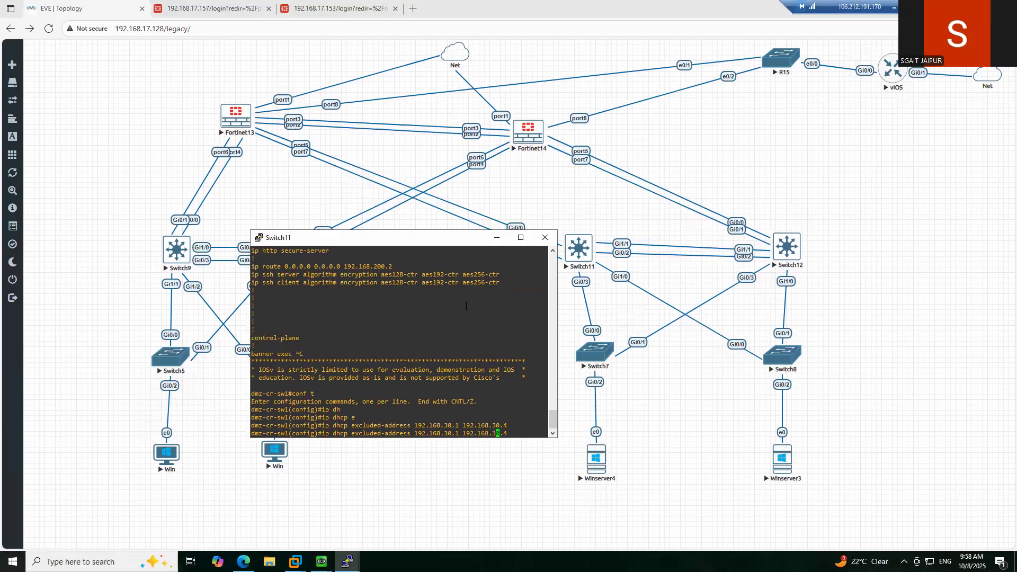
{"action": "key", "text": "BackSpace"}
{"action": "type", "text": "4"}
{"action": "key", "text": "Left"}
{"action": "key", "text": "Left"}
{"action": "key", "text": "Left"}
{"action": "key", "text": "Left"}
{"action": "key", "text": "Left"}
{"action": "key", "text": "Left"}
{"action": "key", "text": "Left"}
{"action": "key", "text": "Left"}
{"action": "key", "text": "Left"}
{"action": "key", "text": "Left"}
{"action": "key", "text": "Left"}
{"action": "key", "text": "Left"}
{"action": "key", "text": "Left"}
{"action": "key", "text": "Left"}
{"action": "key", "text": "Left"}
{"action": "key", "text": "Left"}
{"action": "key", "text": "Left"}
{"action": "key", "text": "Left"}
{"action": "key", "text": "Left"}
{"action": "key", "text": "Left"}
{"action": "key", "text": "Left"}
{"action": "key", "text": "Right"}
{"action": "key", "text": "Right"}
{"action": "key", "text": "Right"}
{"action": "key", "text": "Right"}
{"action": "key", "text": "Right"}
{"action": "key", "text": "Right"}
{"action": "key", "text": "Right"}
{"action": "key", "text": "Right"}
{"action": "key", "text": "Right"}
{"action": "key", "text": "Right"}
{"action": "key", "text": "Right"}
{"action": "key", "text": "Right"}
{"action": "key", "text": "Right"}
{"action": "key", "text": "Right"}
{"action": "key", "text": "Right"}
{"action": "key", "text": "Right"}
{"action": "key", "text": "Left"}
{"action": "key", "text": "BackSpace"}
{"action": "type", "text": "4"}
{"action": "key", "text": "Return"}
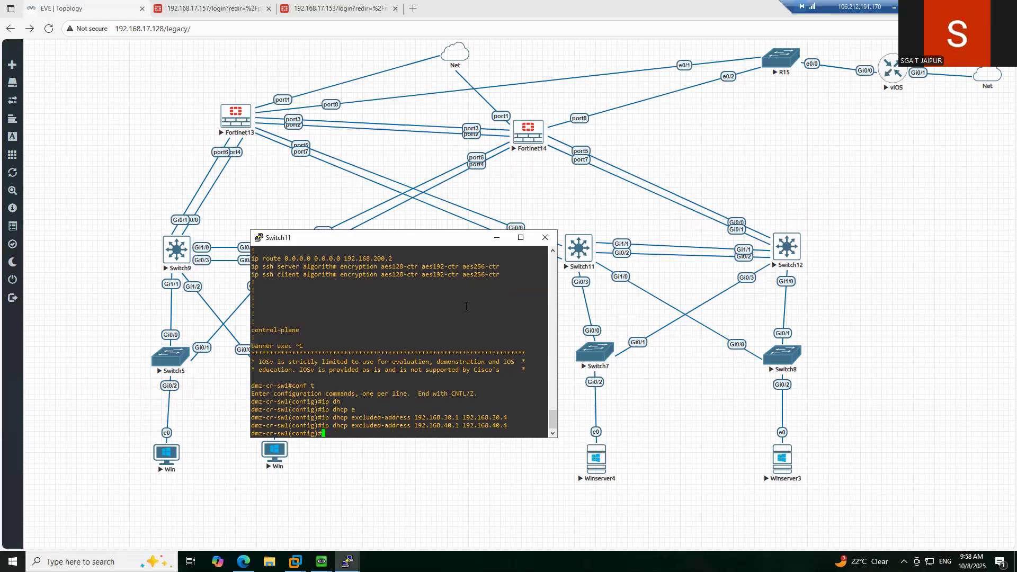
- Save Switch11's running configuration with do wr
{"action": "type", "text": "do wr"}
{"action": "key", "text": "Return"}
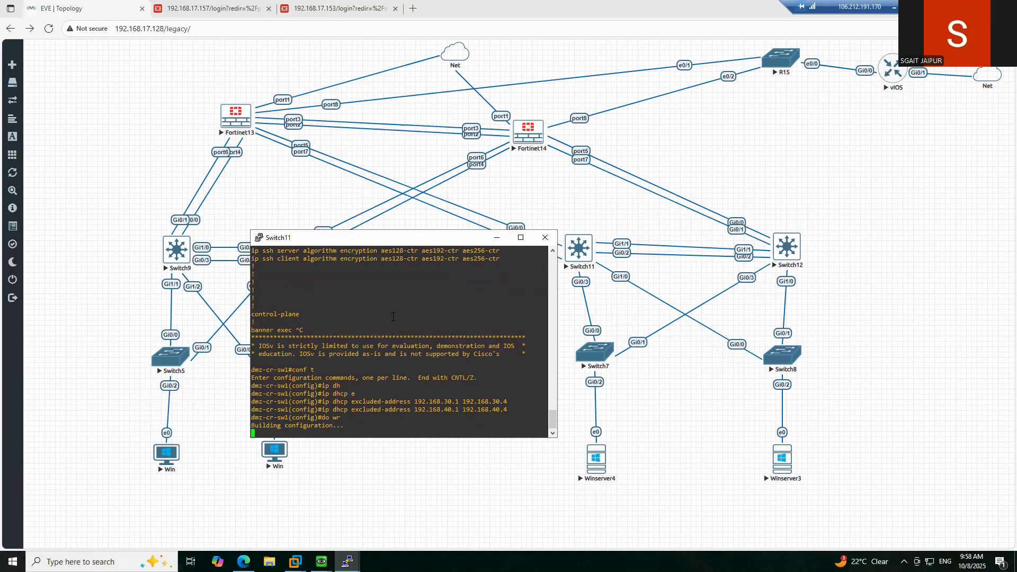
{"action": "key", "text": "Return"}
{"action": "scroll", "coordinate": [404, 317], "scroll_direction": "up", "scroll_amount": 3}
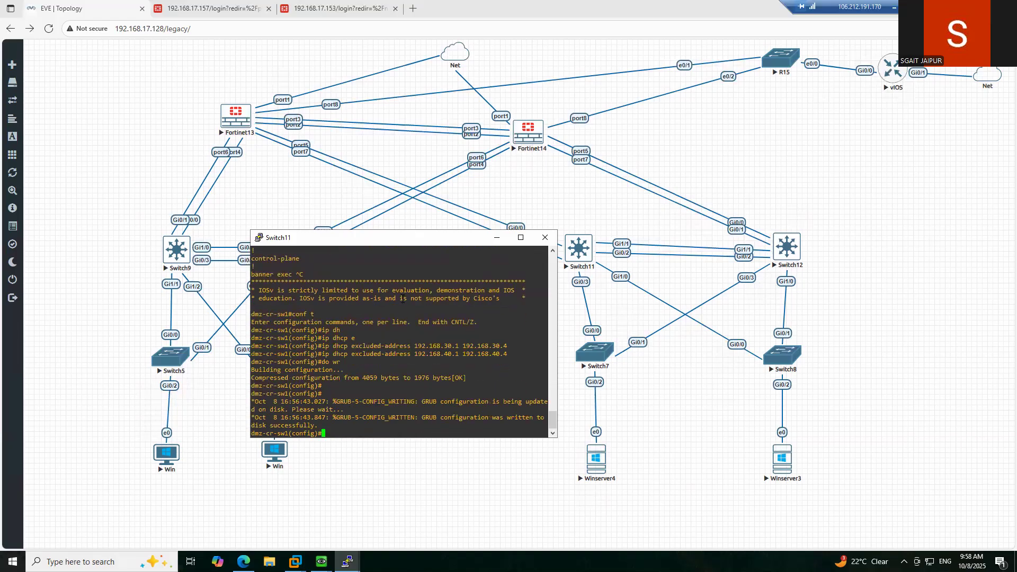
{"action": "key", "text": "Return"}
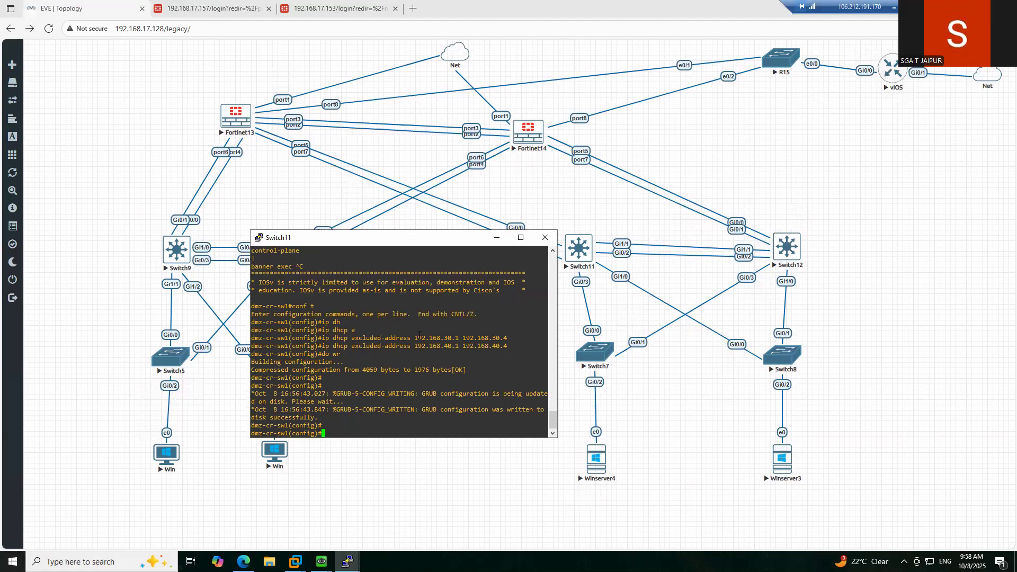
{"action": "scroll", "coordinate": [420, 335], "scroll_direction": "up", "scroll_amount": 4}
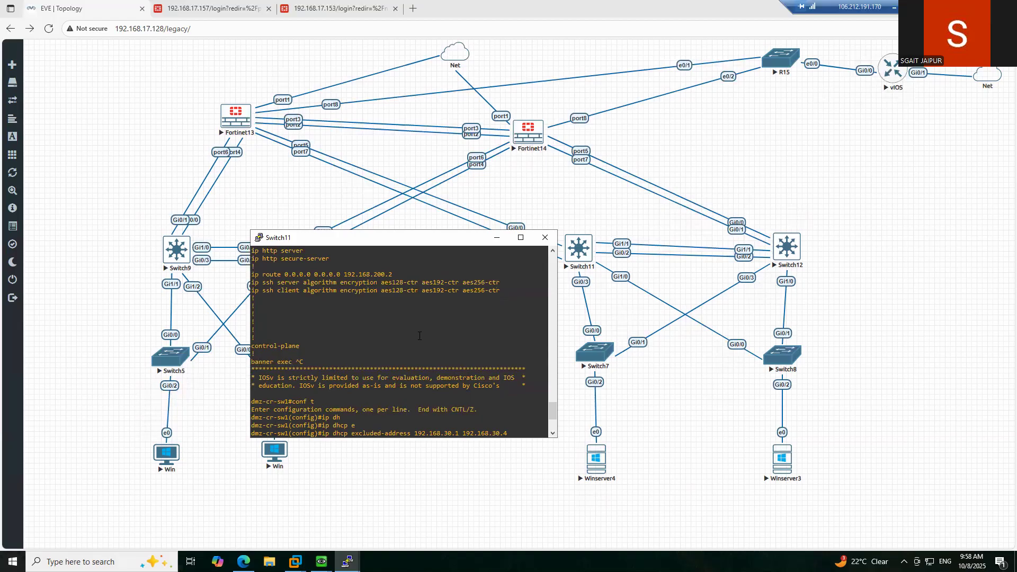
{"action": "scroll", "coordinate": [419, 335], "scroll_direction": "up", "scroll_amount": 4}
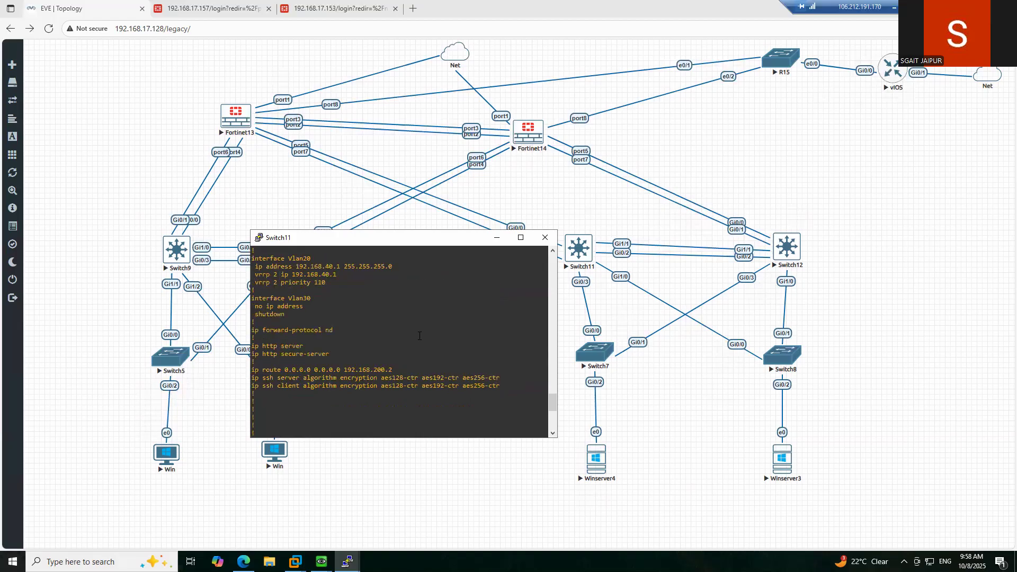
{"action": "scroll", "coordinate": [419, 336], "scroll_direction": "up", "scroll_amount": 4}
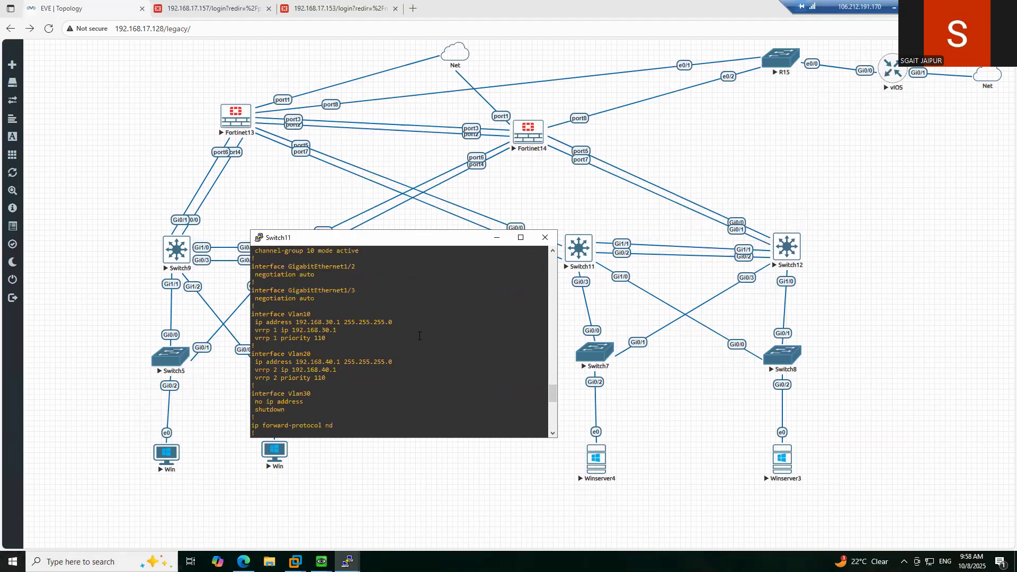
{"action": "scroll", "coordinate": [419, 336], "scroll_direction": "down", "scroll_amount": 8}
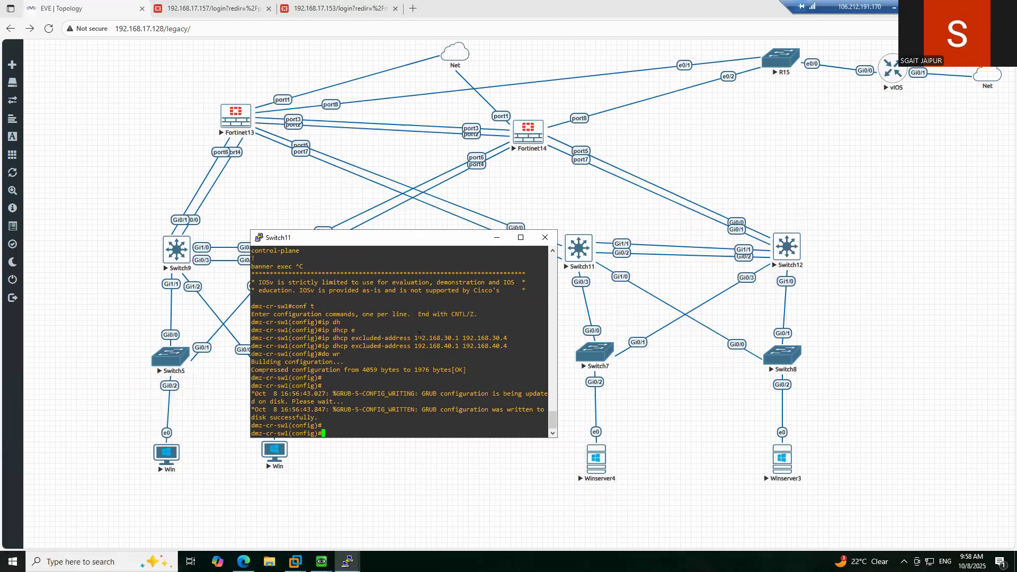
- Hide Switch11's console, open a telnet console to Switch9 and request privileged mode
{"action": "left_click", "coordinate": [498, 240]}
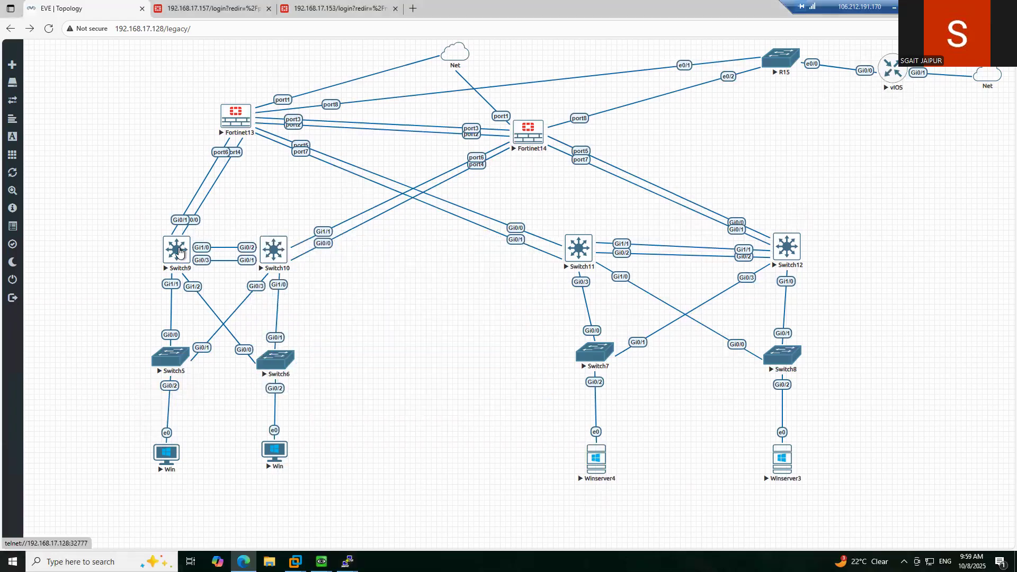
{"action": "left_click", "coordinate": [179, 252]}
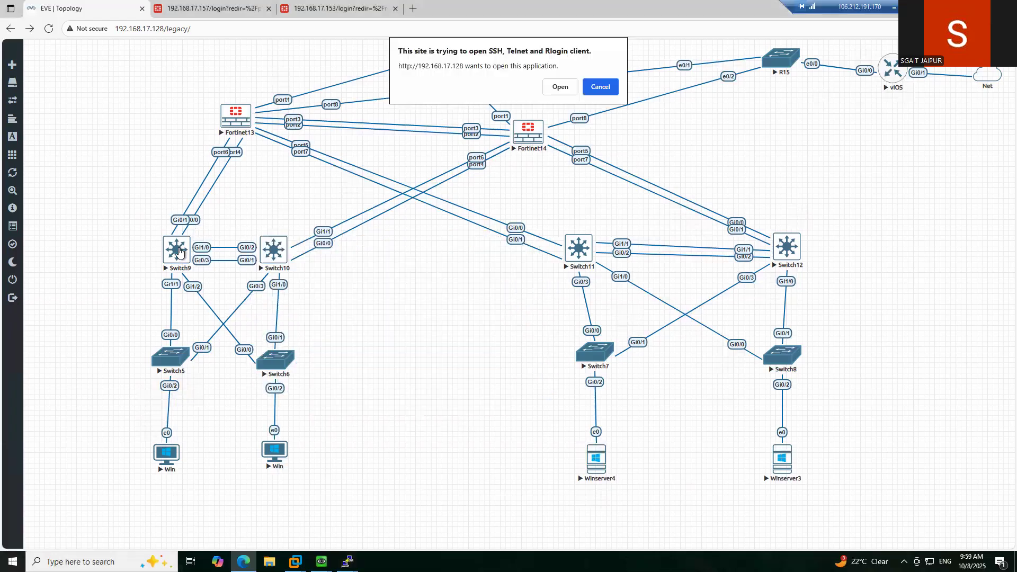
{"action": "left_click", "coordinate": [558, 90]}
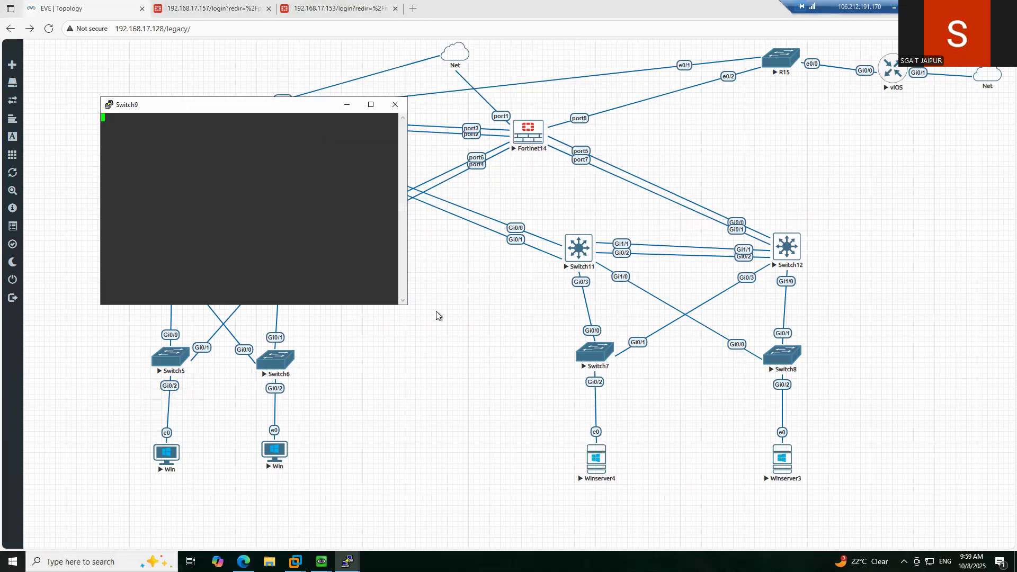
{"action": "left_click_drag", "start_coordinate": [237, 110], "coordinate": [384, 229]}
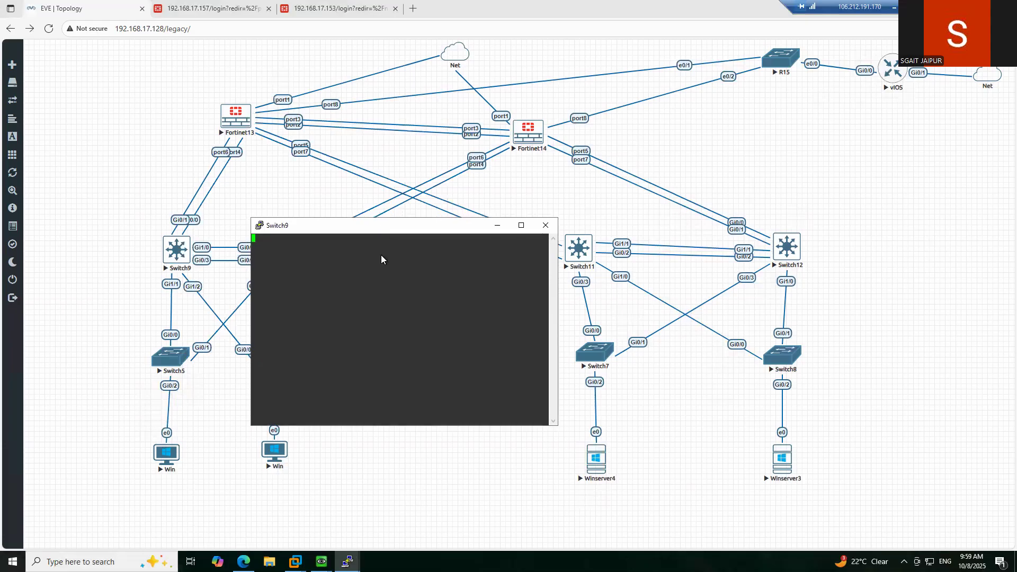
{"action": "key", "text": "Return"}
{"action": "key", "text": "Return"}
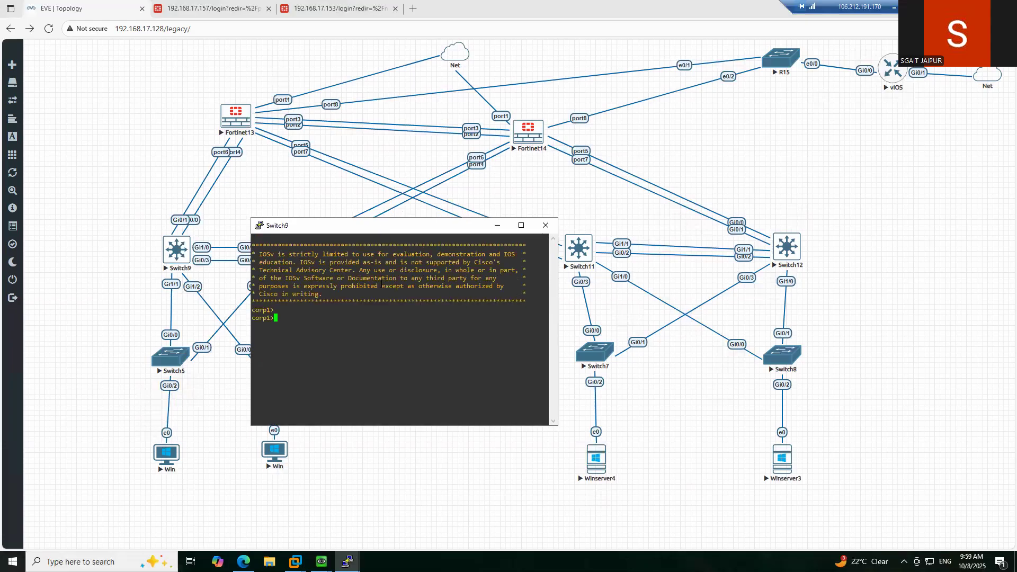
{"action": "type", "text": "en"}
{"action": "key", "text": "Return"}
- Page through Switch9's sh run to its Vlan10 VRRP settings (192.168.1.1, priority 110), then hide it
{"action": "key", "text": "Return"}
{"action": "type", "text": "sh run"}
{"action": "key", "text": "Return"}
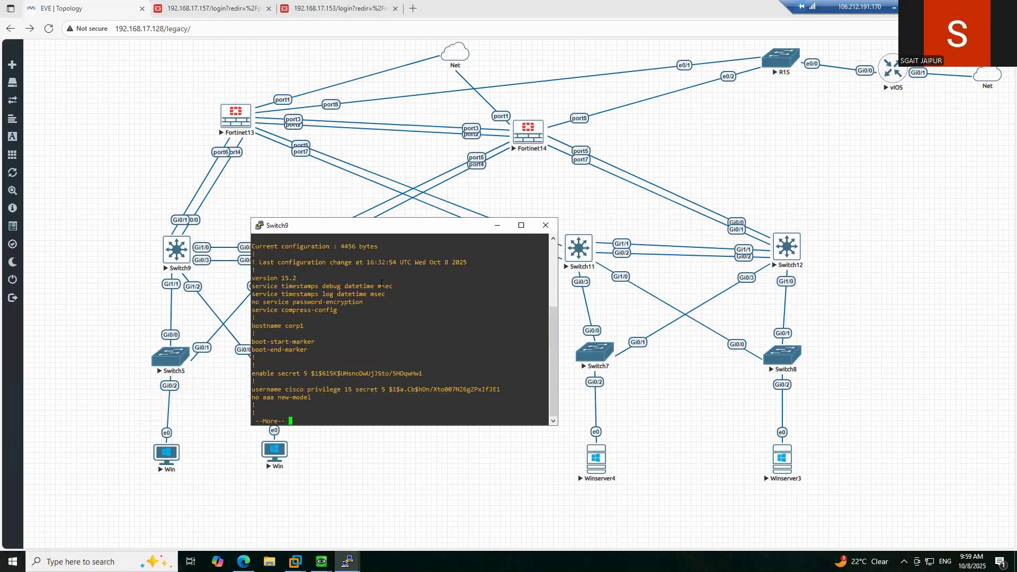
{"action": "key", "text": "space"}
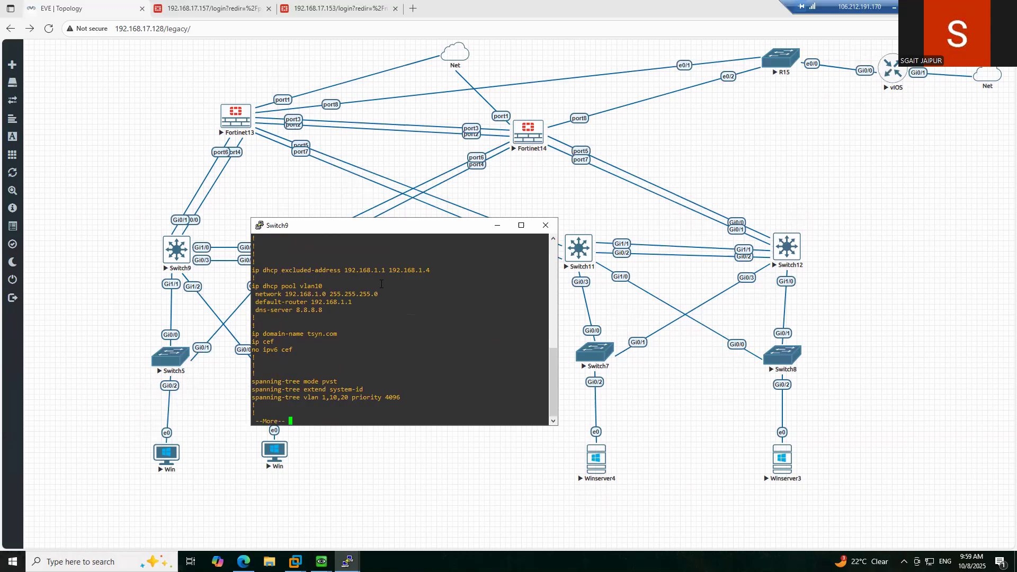
{"action": "key", "text": "space"}
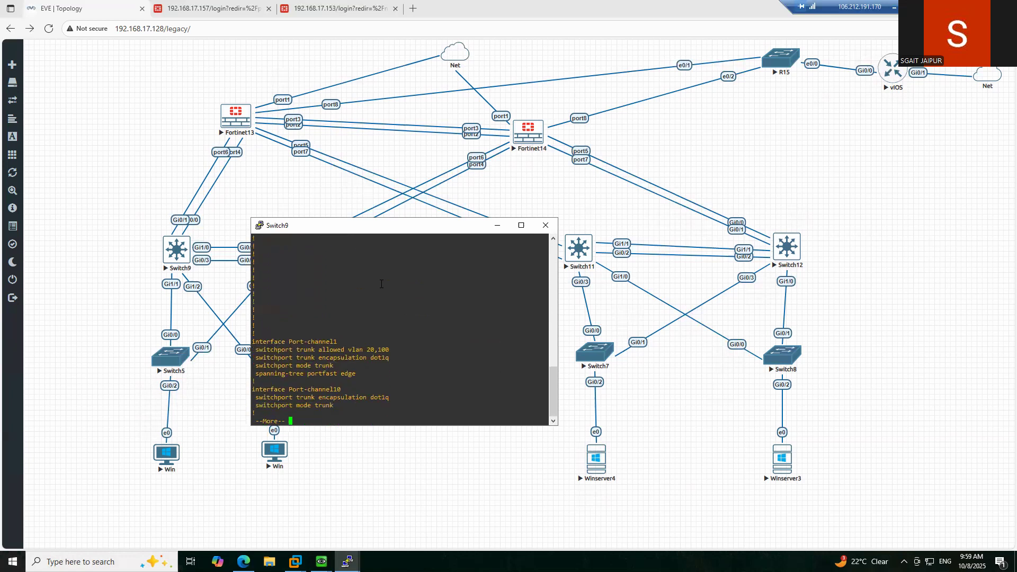
{"action": "key", "text": "space"}
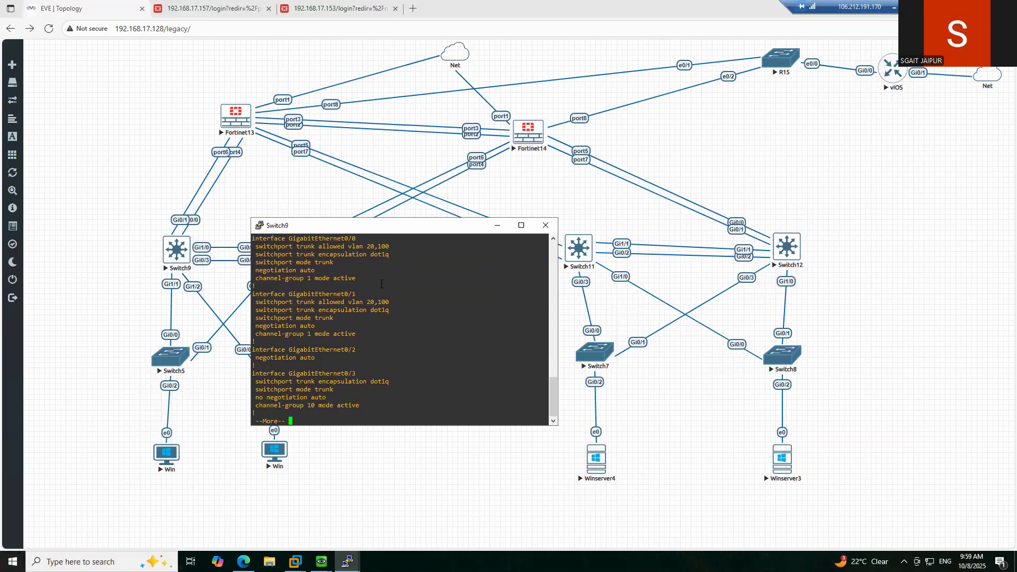
{"action": "key", "text": "space"}
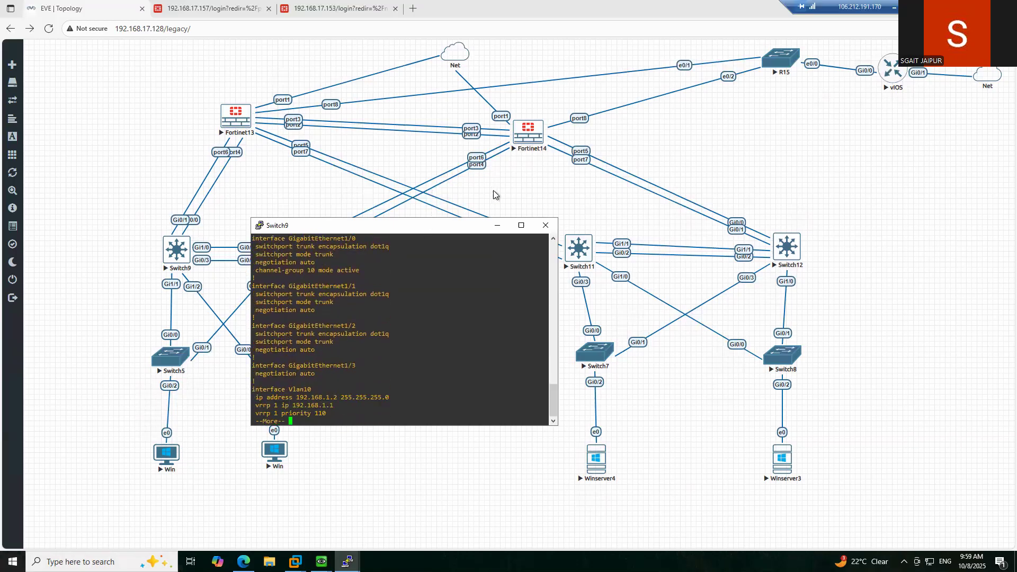
{"action": "left_click", "coordinate": [500, 228]}
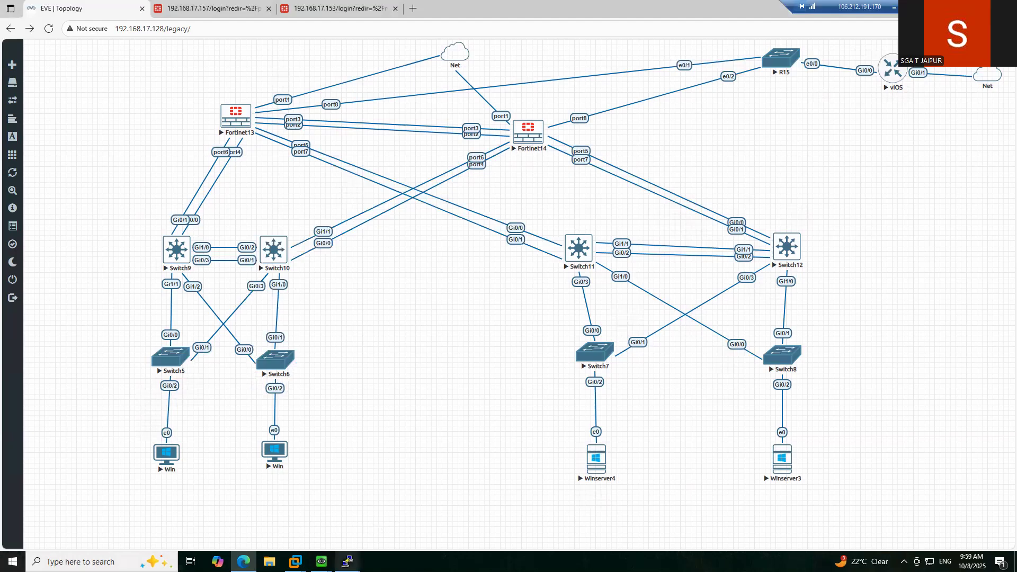
- Bring the Switch11 console back to the front from the taskbar
{"action": "mouse_move", "coordinate": [347, 562]}
{"action": "mouse_move", "coordinate": [347, 561]}
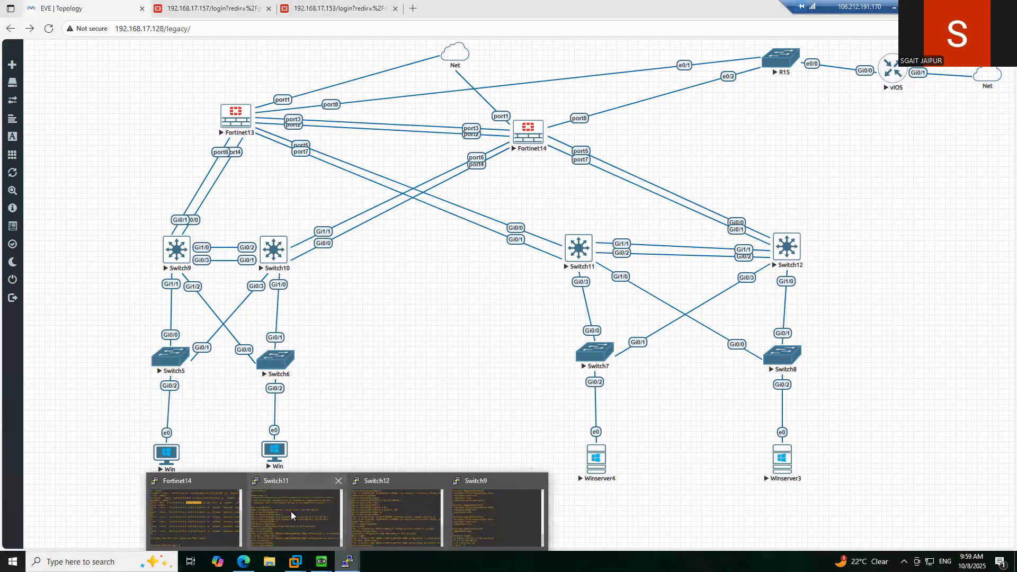
{"action": "left_click", "coordinate": [290, 511]}
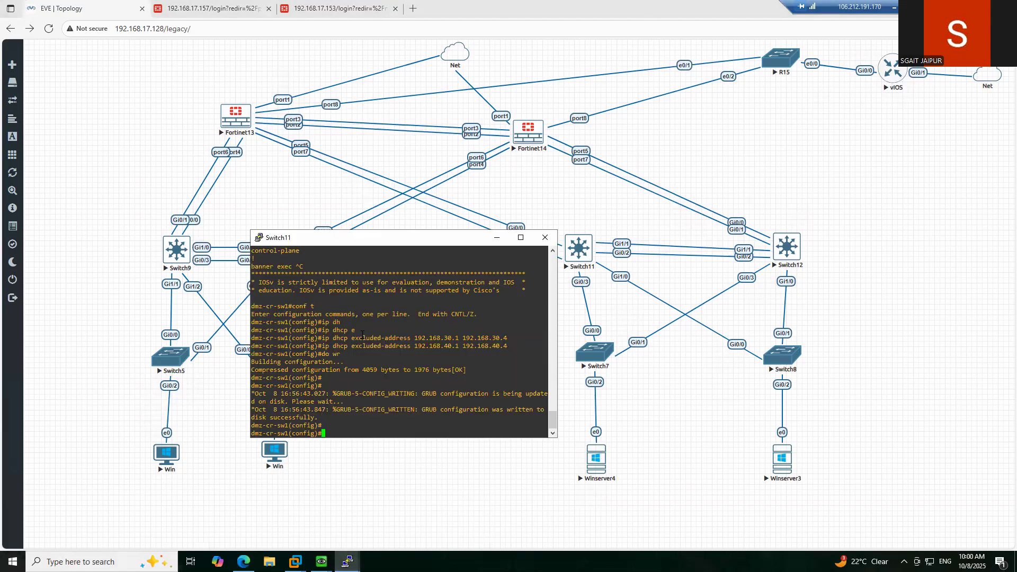
{"action": "left_click", "coordinate": [869, 154]}
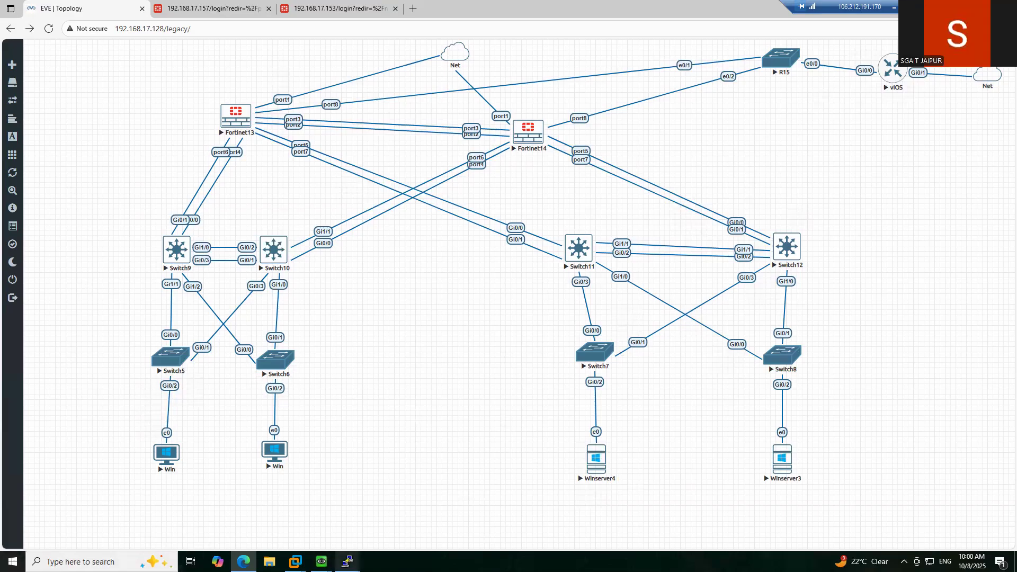
{"action": "left_click", "coordinate": [348, 562]}
{"action": "left_click", "coordinate": [288, 516]}
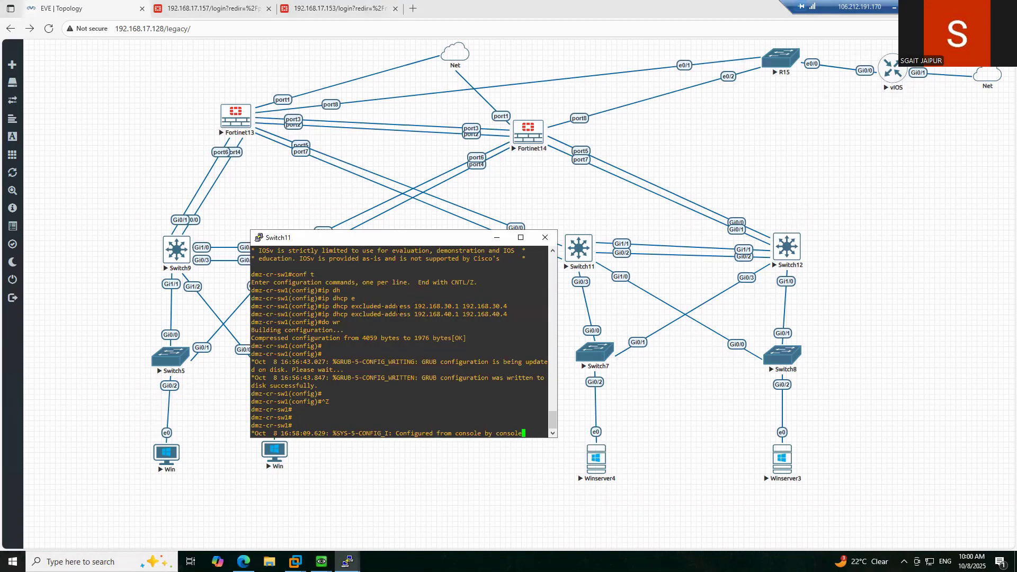
- Run show vrrp brief to confirm Vl10 group 1 and Vl20 group 2 are Master
{"action": "key", "text": "Return"}
{"action": "key", "text": "Return"}
{"action": "key", "text": "Return"}
{"action": "key", "text": "Return"}
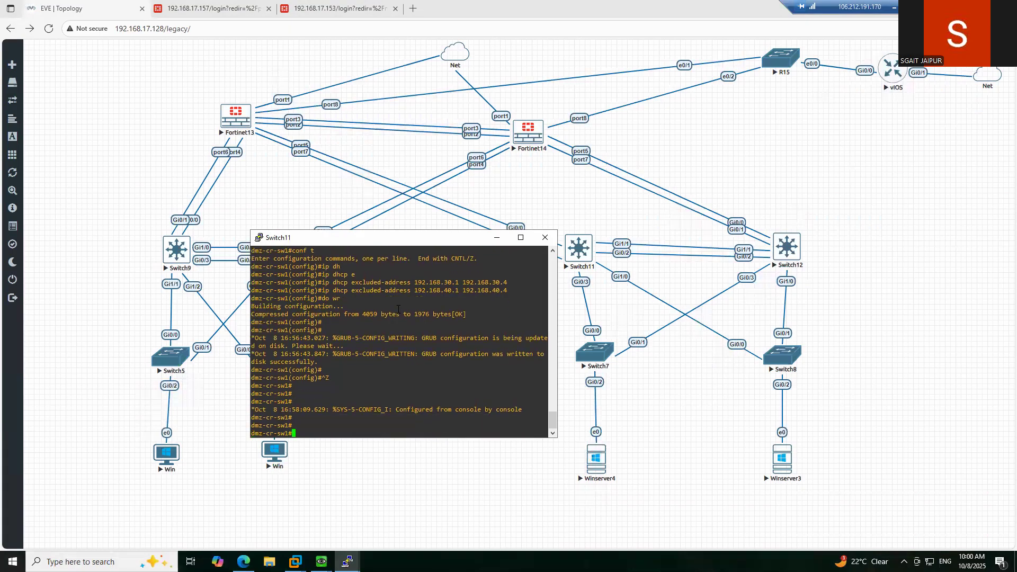
{"action": "type", "text": "sho"}
{"action": "key", "text": "Tab"}
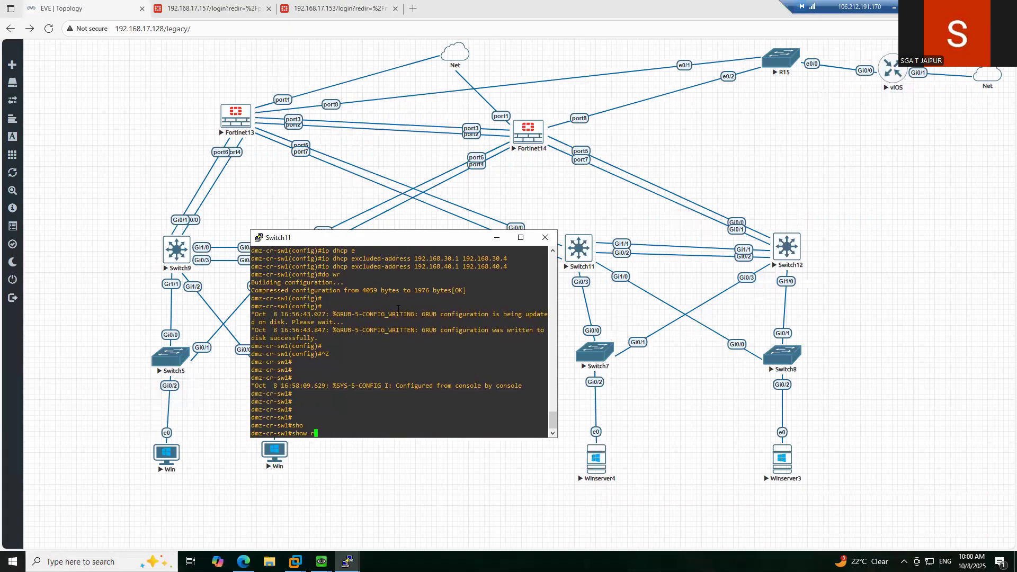
{"action": "type", "text": "vr"}
{"action": "key", "text": "Tab"}
{"action": "key", "text": "Tab"}
{"action": "type", "text": "br"}
{"action": "key", "text": "Tab"}
{"action": "key", "text": "Return"}
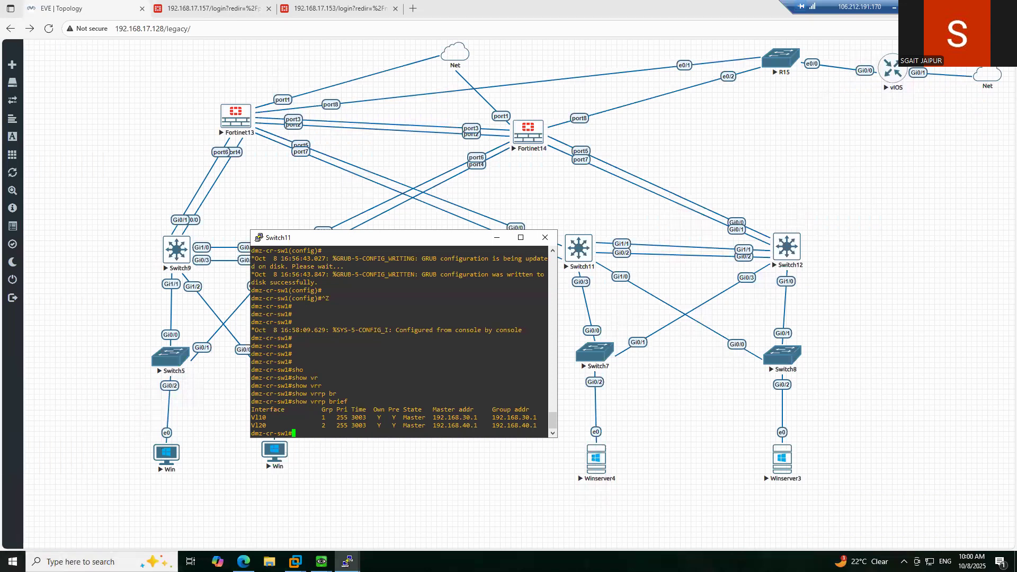
- Mark up the Vl10/Vl20 VRRP output with pen notes, clear them, and minimize Switch11's console
{"action": "mouse_move", "coordinate": [270, 416]}
{"action": "left_mouse_down"}
{"action": "mouse_move", "coordinate": [252, 414]}
{"action": "mouse_move", "coordinate": [264, 418]}
{"action": "left_mouse_up"}
{"action": "mouse_move", "coordinate": [328, 413]}
{"action": "left_mouse_down"}
{"action": "mouse_move", "coordinate": [319, 422]}
{"action": "mouse_move", "coordinate": [327, 414]}
{"action": "left_mouse_up"}
{"action": "mouse_move", "coordinate": [258, 423]}
{"action": "left_mouse_down"}
{"action": "mouse_move", "coordinate": [253, 431]}
{"action": "mouse_move", "coordinate": [273, 431]}
{"action": "mouse_move", "coordinate": [270, 421]}
{"action": "mouse_move", "coordinate": [329, 428]}
{"action": "mouse_move", "coordinate": [320, 423]}
{"action": "left_mouse_up"}
{"action": "left_click", "coordinate": [371, 364]}
{"action": "mouse_move", "coordinate": [372, 364]}
{"action": "left_mouse_down"}
{"action": "mouse_move", "coordinate": [416, 360]}
{"action": "mouse_move", "coordinate": [401, 354]}
{"action": "mouse_move", "coordinate": [416, 348]}
{"action": "left_mouse_up"}
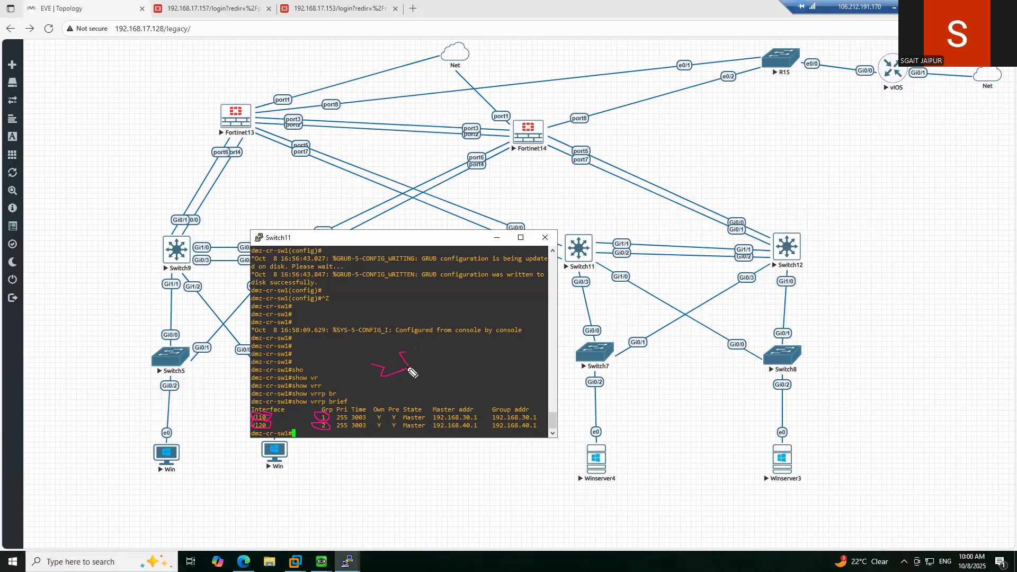
{"action": "mouse_move", "coordinate": [416, 386]}
{"action": "left_mouse_down"}
{"action": "mouse_move", "coordinate": [434, 387]}
{"action": "mouse_move", "coordinate": [423, 407]}
{"action": "mouse_move", "coordinate": [448, 392]}
{"action": "mouse_move", "coordinate": [472, 368]}
{"action": "mouse_move", "coordinate": [466, 345]}
{"action": "mouse_move", "coordinate": [451, 355]}
{"action": "left_mouse_up"}
{"action": "mouse_move", "coordinate": [365, 408]}
{"action": "left_mouse_down"}
{"action": "mouse_move", "coordinate": [333, 433]}
{"action": "mouse_move", "coordinate": [317, 431]}
{"action": "mouse_move", "coordinate": [328, 408]}
{"action": "left_mouse_up"}
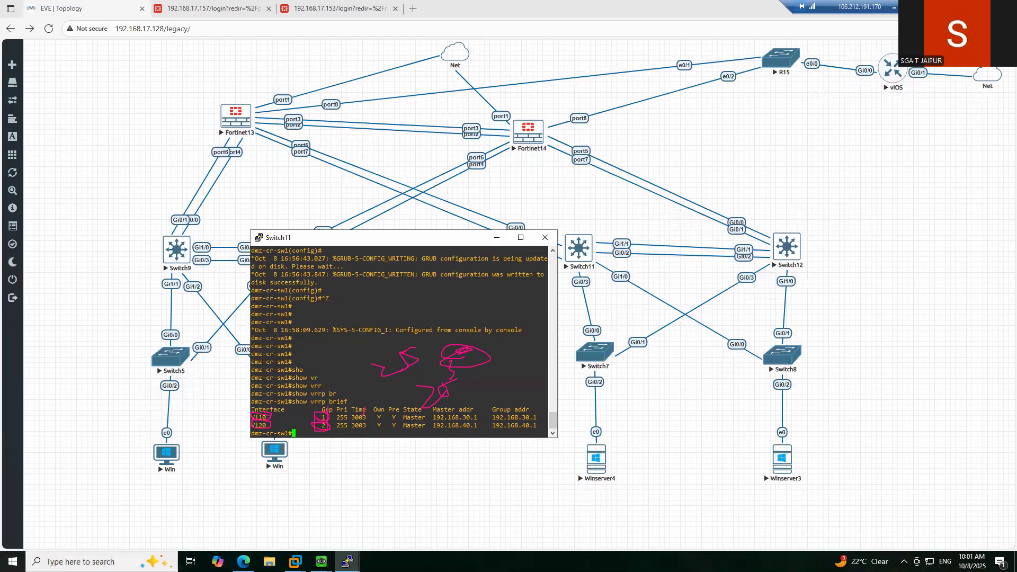
{"action": "key", "text": "e"}
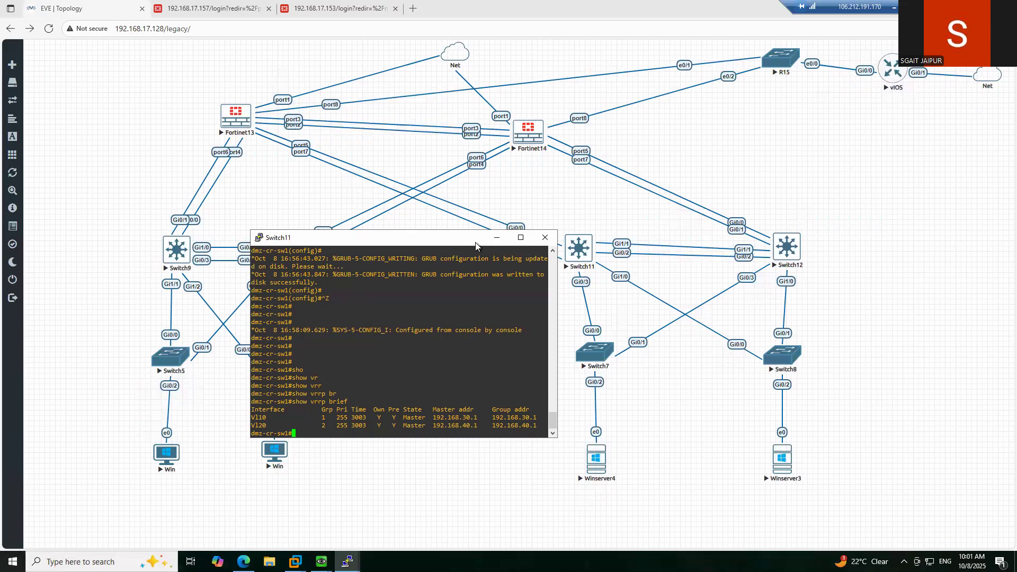
{"action": "left_click", "coordinate": [497, 239]}
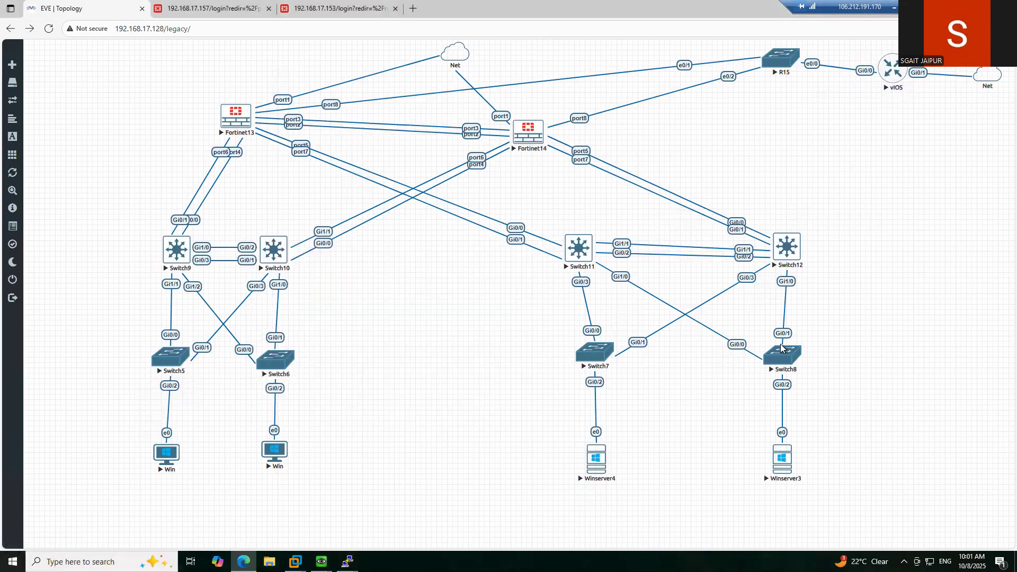
{"action": "left_click", "coordinate": [321, 561]}
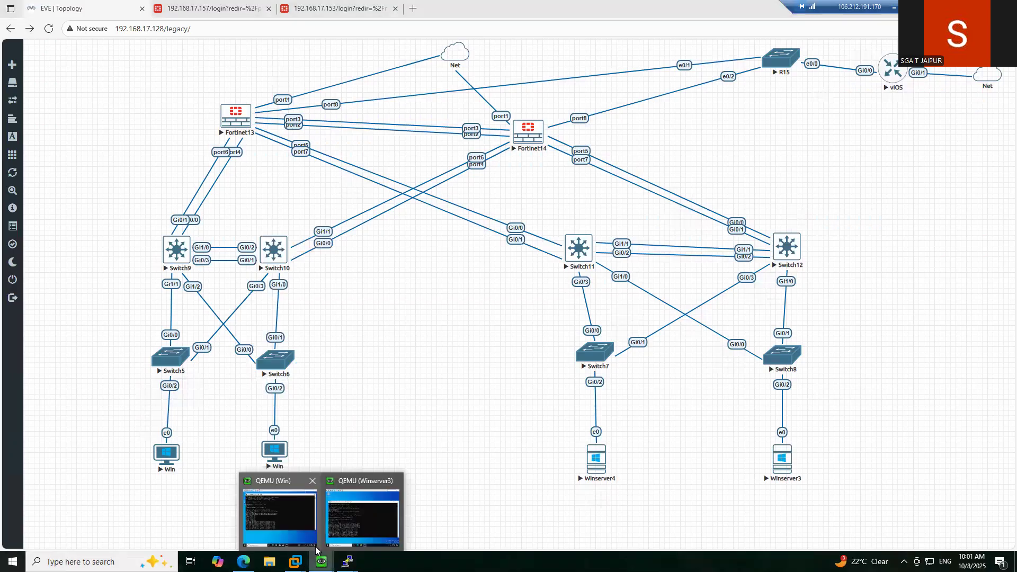
{"action": "left_click", "coordinate": [291, 521]}
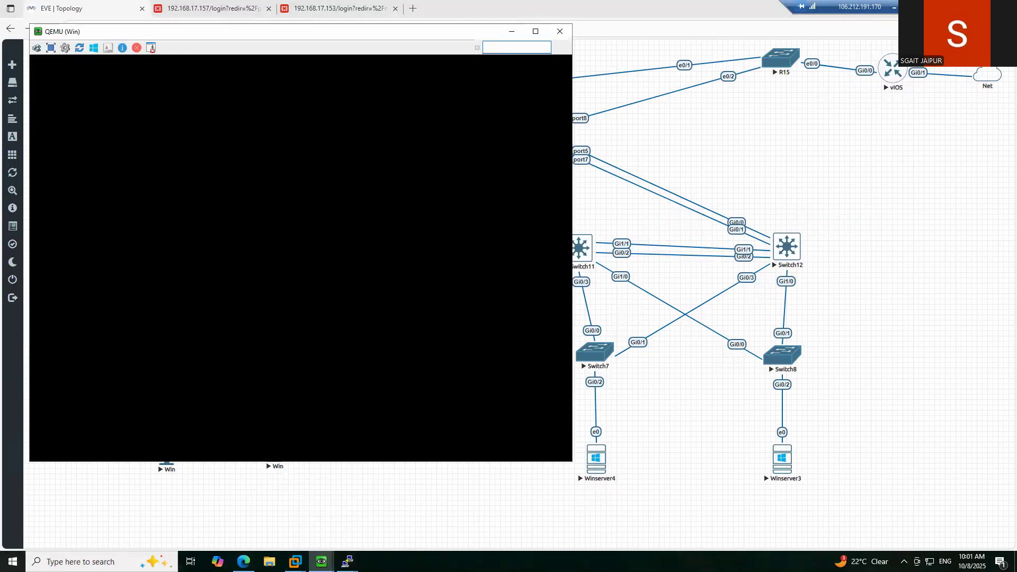
{"action": "left_click", "coordinate": [322, 561]}
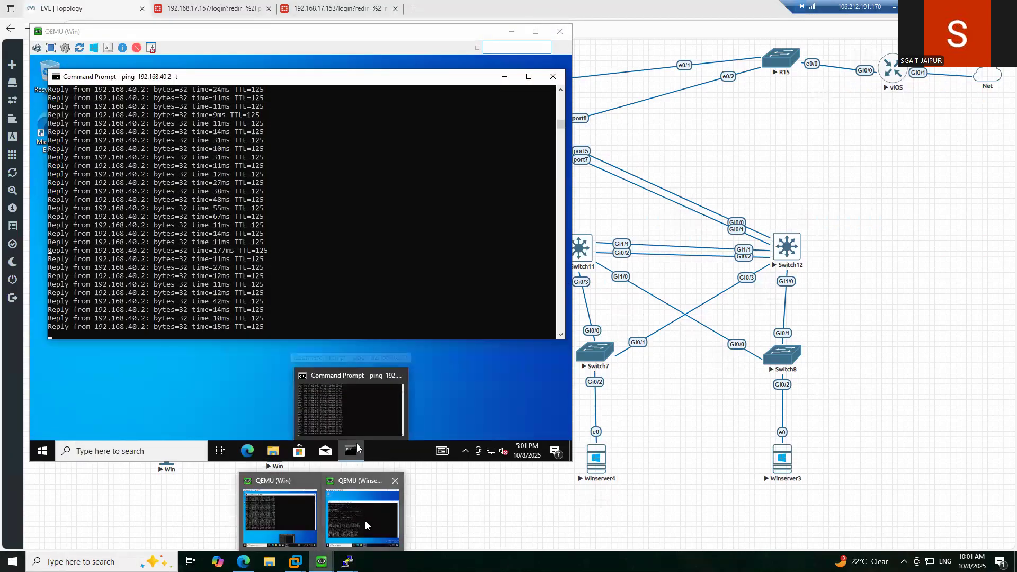
{"action": "left_click", "coordinate": [365, 523]}
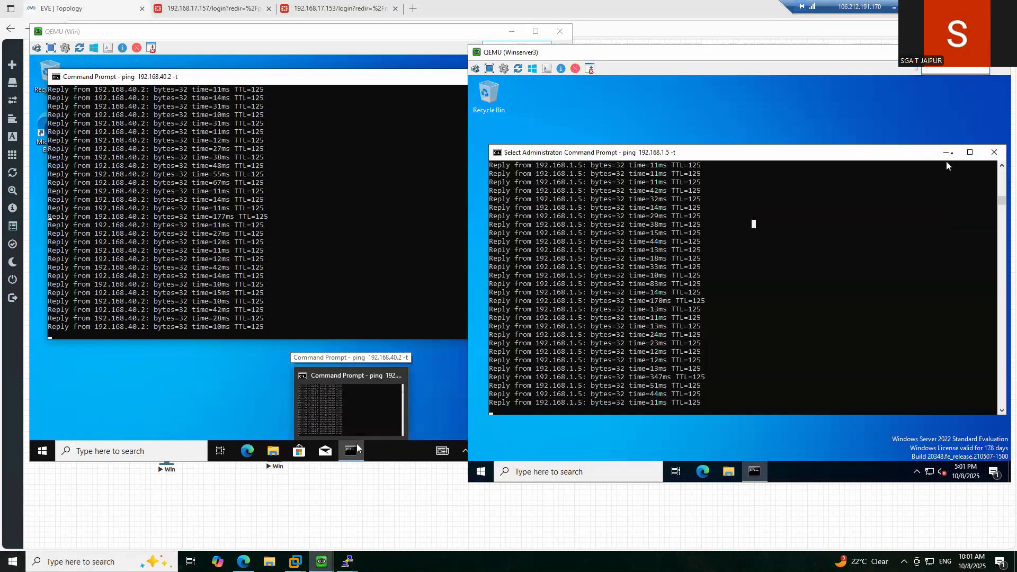
{"action": "left_click", "coordinate": [947, 154]}
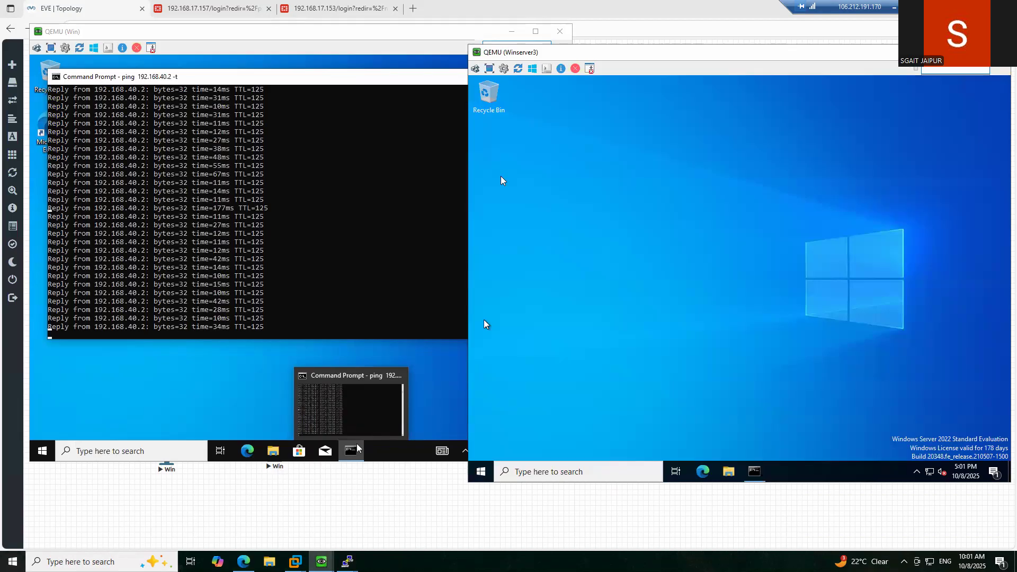
{"action": "left_click", "coordinate": [511, 31]}
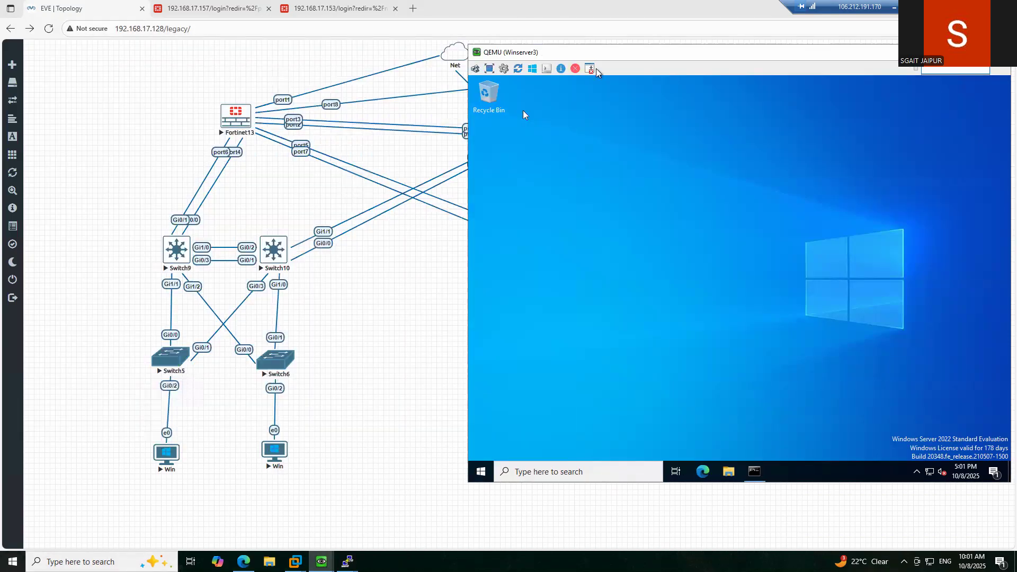
{"action": "left_click", "coordinate": [590, 69]}
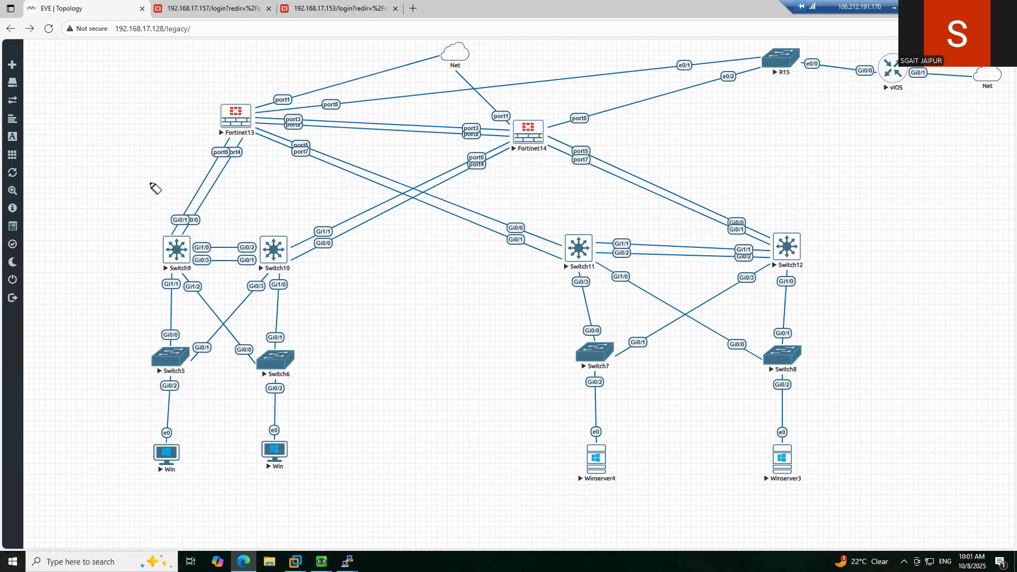
{"action": "mouse_move", "coordinate": [189, 209]}
{"action": "left_mouse_down"}
{"action": "mouse_move", "coordinate": [224, 163]}
{"action": "mouse_move", "coordinate": [184, 217]}
{"action": "mouse_move", "coordinate": [217, 159]}
{"action": "left_mouse_up"}
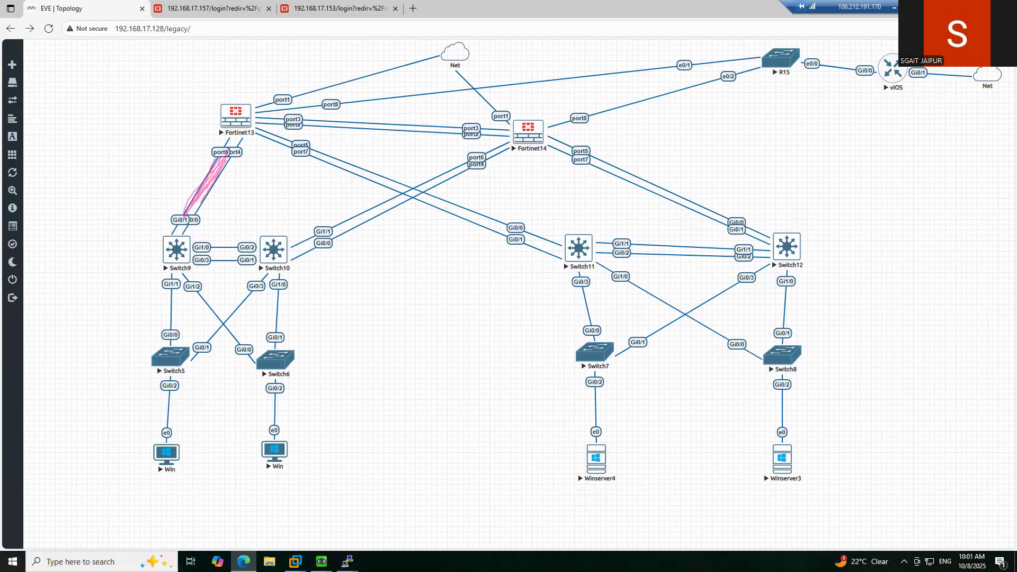
{"action": "mouse_move", "coordinate": [220, 205]}
{"action": "left_mouse_down"}
{"action": "mouse_move", "coordinate": [233, 162]}
{"action": "mouse_move", "coordinate": [200, 210]}
{"action": "mouse_move", "coordinate": [232, 160]}
{"action": "mouse_move", "coordinate": [214, 172]}
{"action": "left_mouse_up"}
{"action": "mouse_move", "coordinate": [311, 150]}
{"action": "left_mouse_down"}
{"action": "mouse_move", "coordinate": [541, 245]}
{"action": "mouse_move", "coordinate": [313, 168]}
{"action": "mouse_move", "coordinate": [263, 132]}
{"action": "left_mouse_up"}
{"action": "mouse_move", "coordinate": [320, 157]}
{"action": "left_mouse_down"}
{"action": "mouse_move", "coordinate": [562, 254]}
{"action": "mouse_move", "coordinate": [316, 171]}
{"action": "mouse_move", "coordinate": [257, 131]}
{"action": "left_mouse_up"}
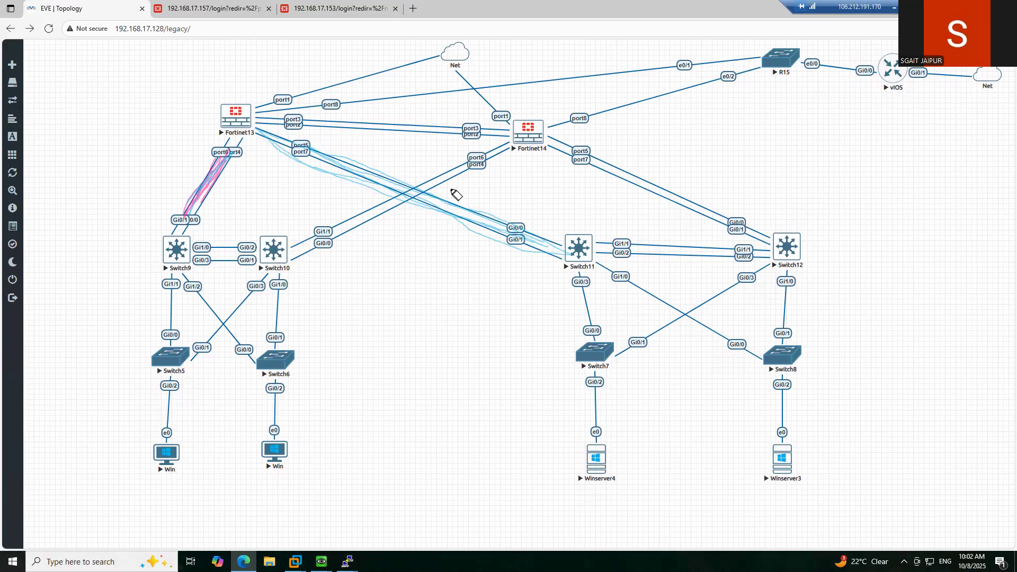
{"action": "mouse_move", "coordinate": [463, 161]}
{"action": "left_mouse_down"}
{"action": "mouse_move", "coordinate": [469, 177]}
{"action": "mouse_move", "coordinate": [455, 161]}
{"action": "left_mouse_up"}
{"action": "mouse_move", "coordinate": [613, 158]}
{"action": "left_mouse_down"}
{"action": "mouse_move", "coordinate": [595, 177]}
{"action": "mouse_move", "coordinate": [629, 170]}
{"action": "mouse_move", "coordinate": [613, 158]}
{"action": "left_mouse_up"}
{"action": "mouse_move", "coordinate": [176, 368]}
{"action": "left_mouse_down"}
{"action": "mouse_move", "coordinate": [175, 260]}
{"action": "mouse_move", "coordinate": [287, 254]}
{"action": "mouse_move", "coordinate": [461, 166]}
{"action": "left_mouse_up"}
{"action": "mouse_move", "coordinate": [250, 251]}
{"action": "left_mouse_down"}
{"action": "mouse_move", "coordinate": [289, 230]}
{"action": "mouse_move", "coordinate": [264, 233]}
{"action": "mouse_move", "coordinate": [260, 289]}
{"action": "mouse_move", "coordinate": [306, 258]}
{"action": "mouse_move", "coordinate": [271, 229]}
{"action": "mouse_move", "coordinate": [298, 279]}
{"action": "mouse_move", "coordinate": [333, 277]}
{"action": "mouse_move", "coordinate": [345, 302]}
{"action": "mouse_move", "coordinate": [528, 173]}
{"action": "left_mouse_up"}
{"action": "mouse_move", "coordinate": [774, 218]}
{"action": "left_mouse_down"}
{"action": "mouse_move", "coordinate": [845, 256]}
{"action": "mouse_move", "coordinate": [777, 204]}
{"action": "mouse_move", "coordinate": [674, 160]}
{"action": "mouse_move", "coordinate": [550, 142]}
{"action": "left_mouse_up"}
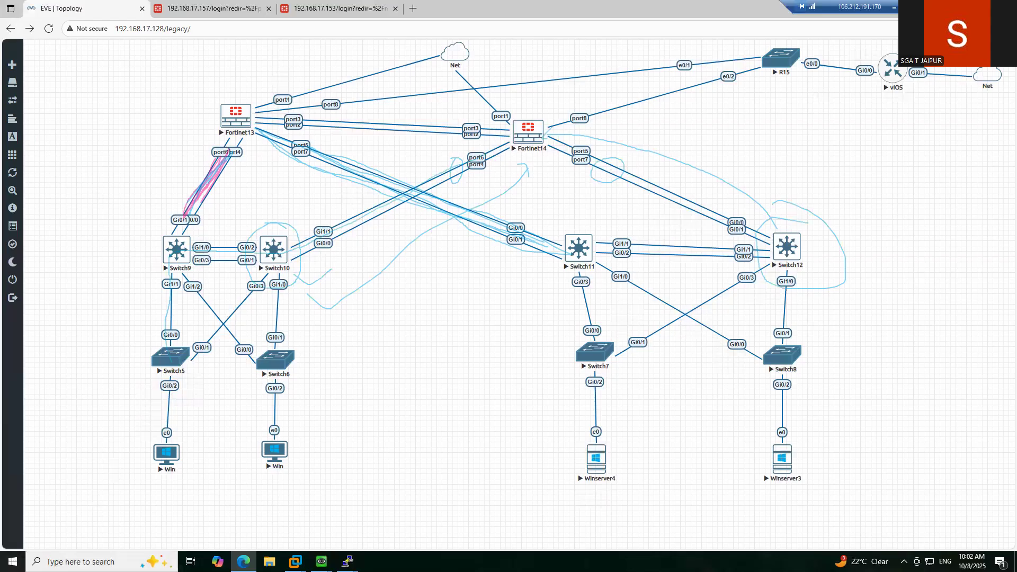
{"action": "key", "text": "Escape"}
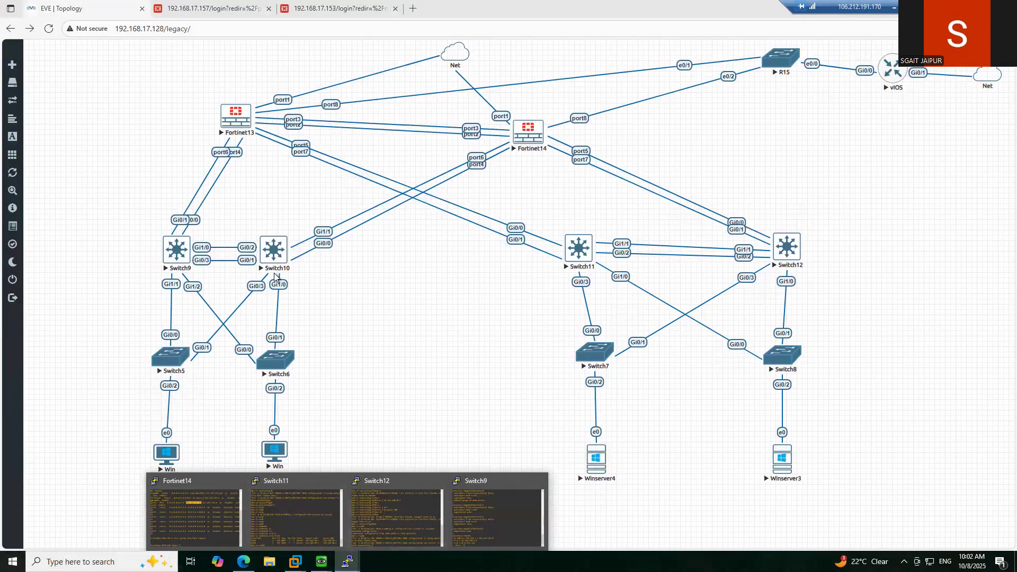
- Open Switch10's console, enter privileged mode and display its routing table
{"action": "left_click", "coordinate": [273, 249]}
{"action": "left_click", "coordinate": [540, 87]}
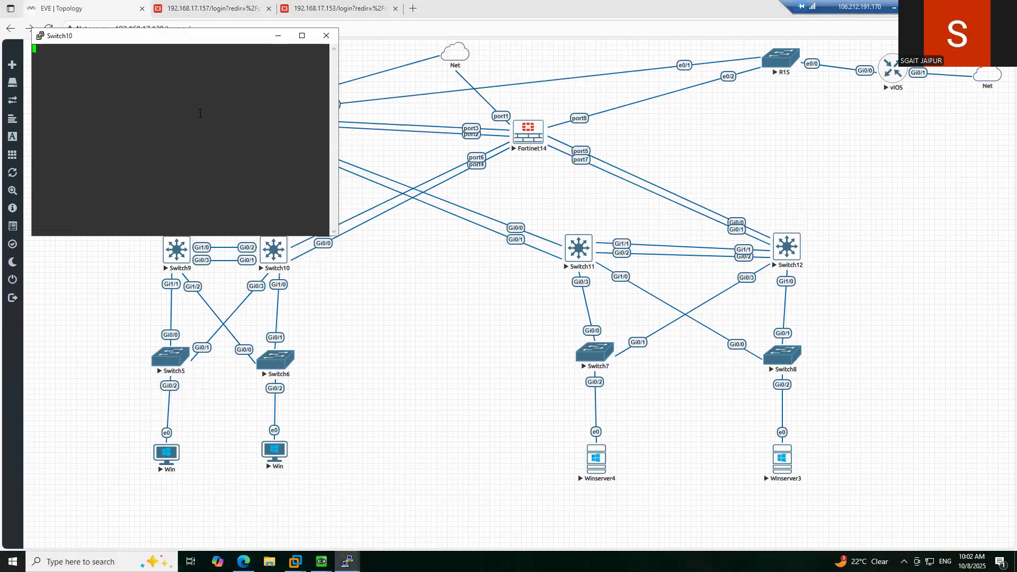
{"action": "key", "text": "Return"}
{"action": "key", "text": "Return"}
{"action": "key", "text": "Return"}
{"action": "key", "text": "Return"}
{"action": "key", "text": "Return"}
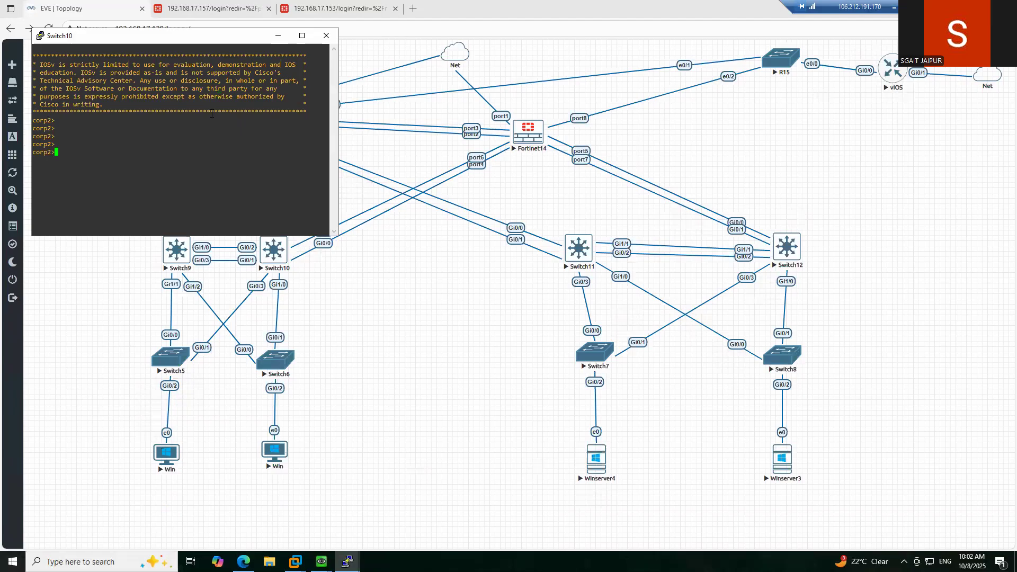
{"action": "type", "text": "en"}
{"action": "key", "text": "Return"}
{"action": "key", "text": "Return"}
{"action": "key", "text": "Return"}
{"action": "key", "text": "Return"}
{"action": "type", "text": "sho"}
{"action": "key", "text": "Tab"}
{"action": "type", "text": "ip "}
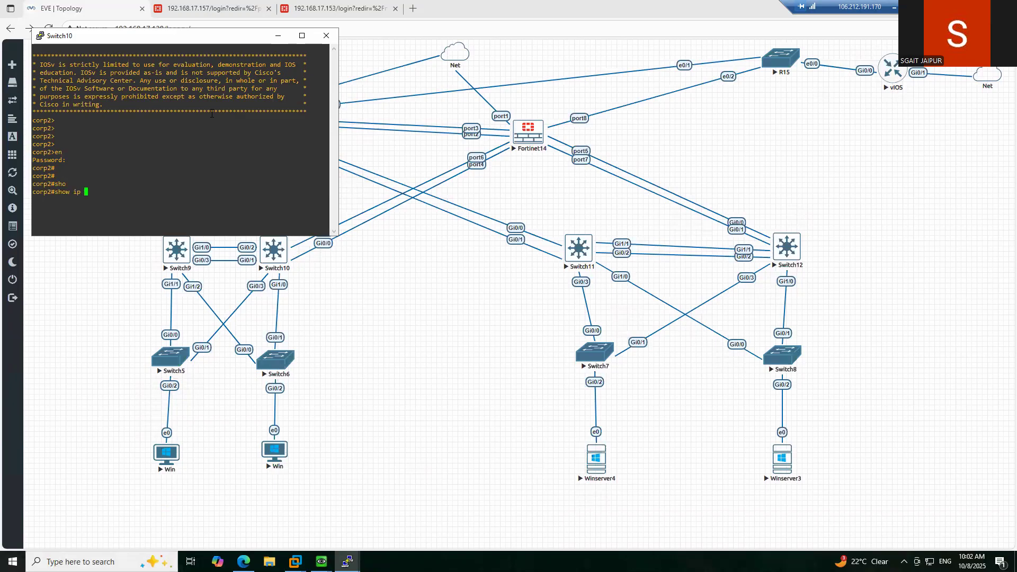
{"action": "type", "text": "rou"}
{"action": "key", "text": "Tab"}
{"action": "key", "text": "Return"}
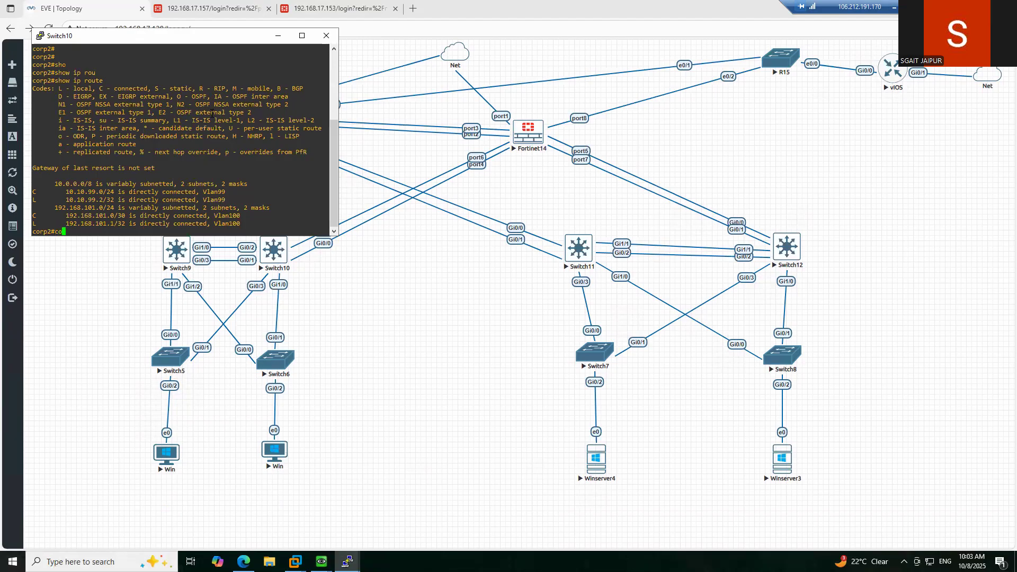
- Add a default route 0.0.0.0 0.0.0.0 via 192.168.100.2 on Switch10
{"action": "key", "text": "Return"}
{"action": "type", "text": "route"}
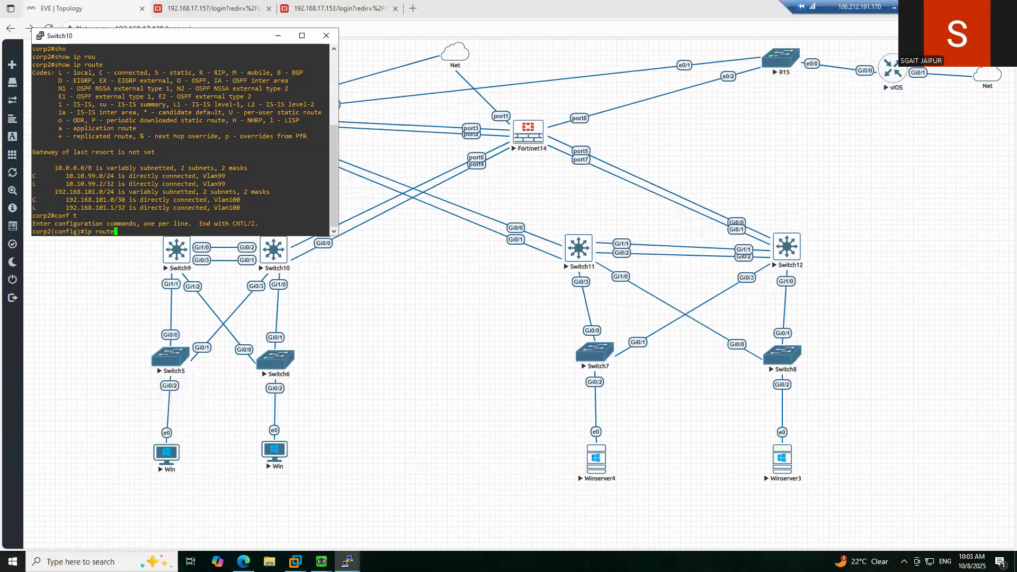
{"action": "key", "text": "Tab"}
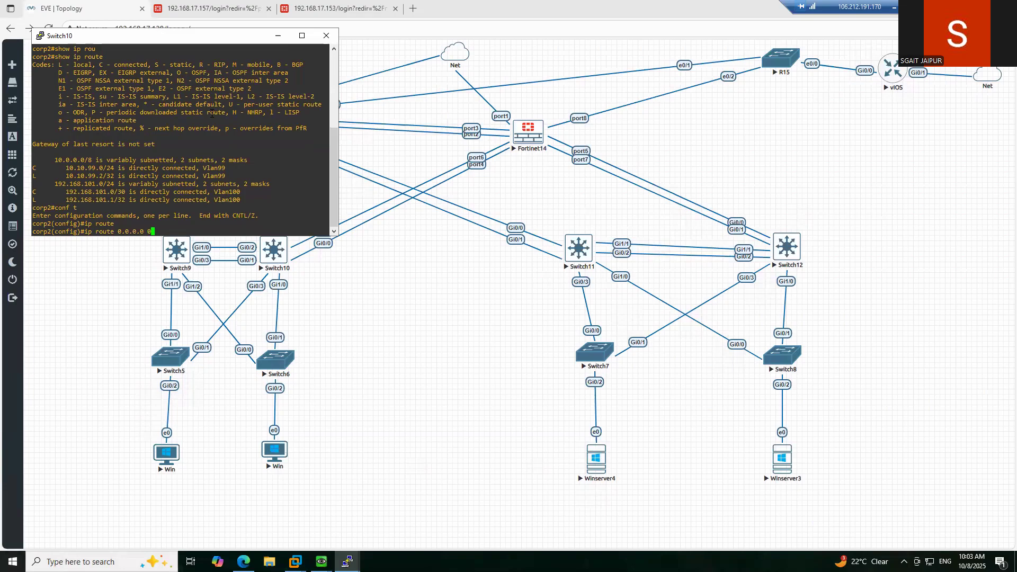
{"action": "type", "text": "192.168.100."}
{"action": "type", "text": "2"}
{"action": "key", "text": "Return"}
{"action": "key", "text": "Return"}
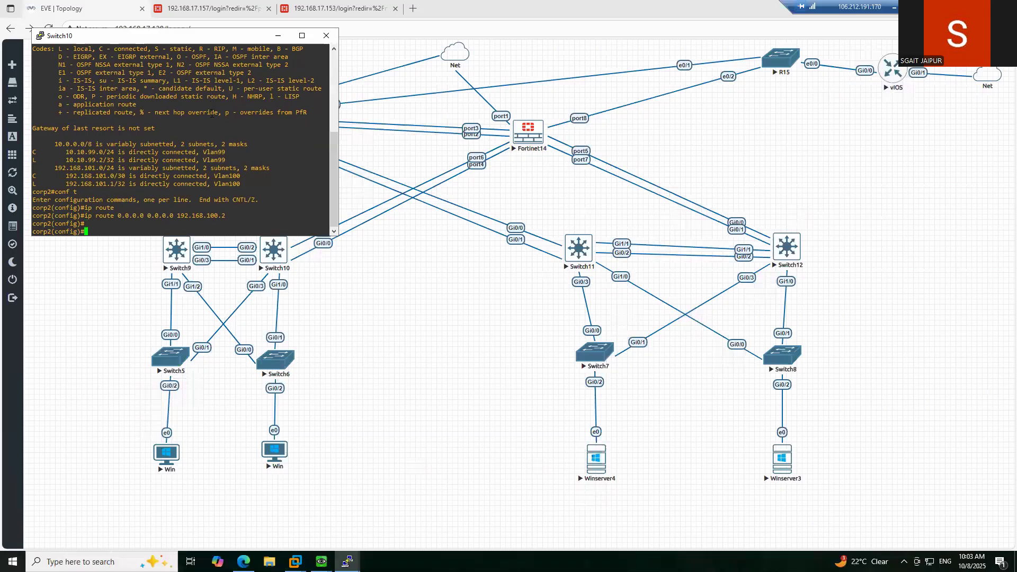
- Leave configuration mode and write Switch10's configuration to startup
{"action": "key", "text": "ctrl+z"}
{"action": "type", "text": "wri"}
{"action": "key", "text": "Tab"}
{"action": "key", "text": "Return"}
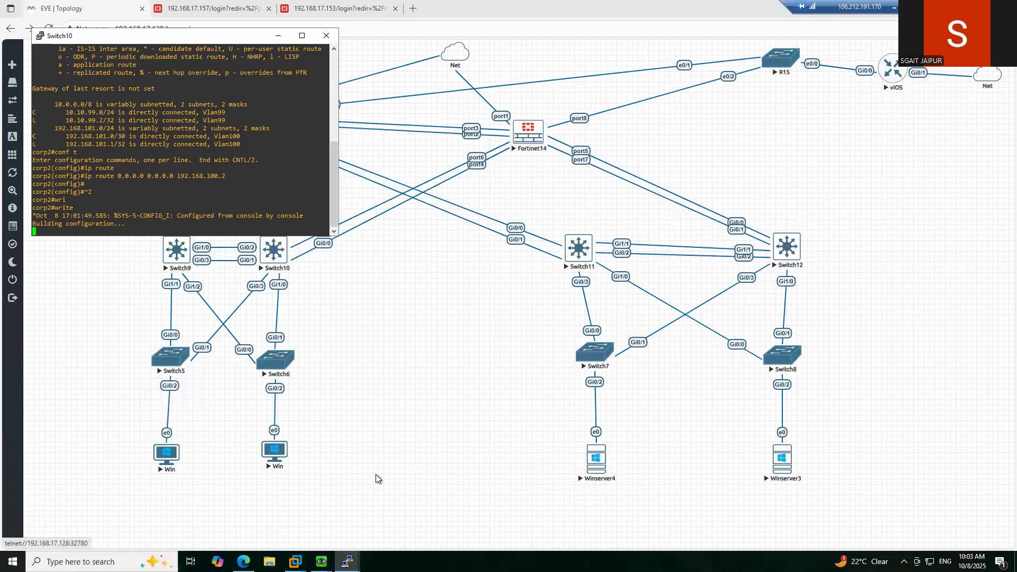
- Bring Switch12's console forward and display its routing table
{"action": "mouse_move", "coordinate": [347, 561]}
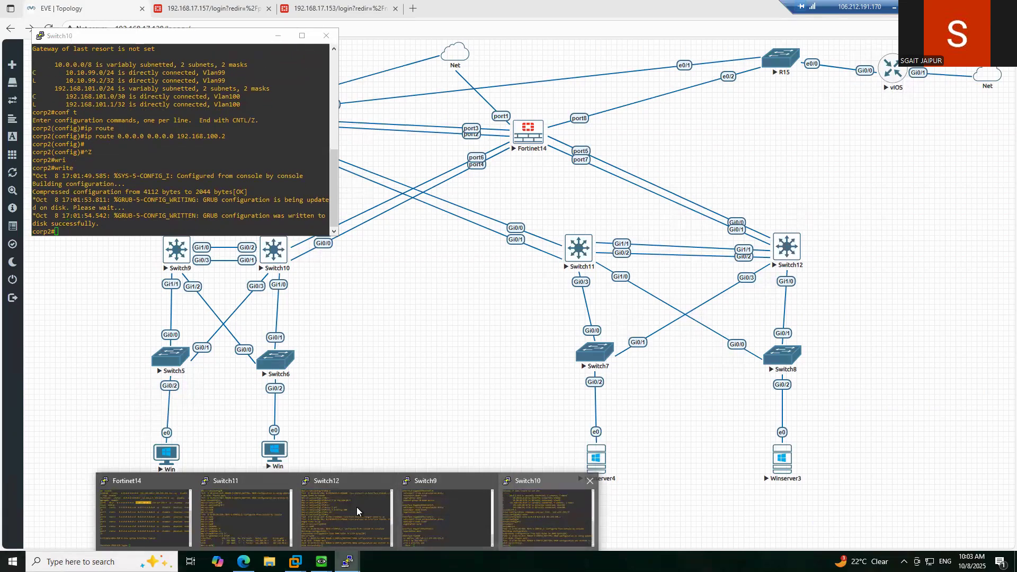
{"action": "left_click", "coordinate": [327, 510]}
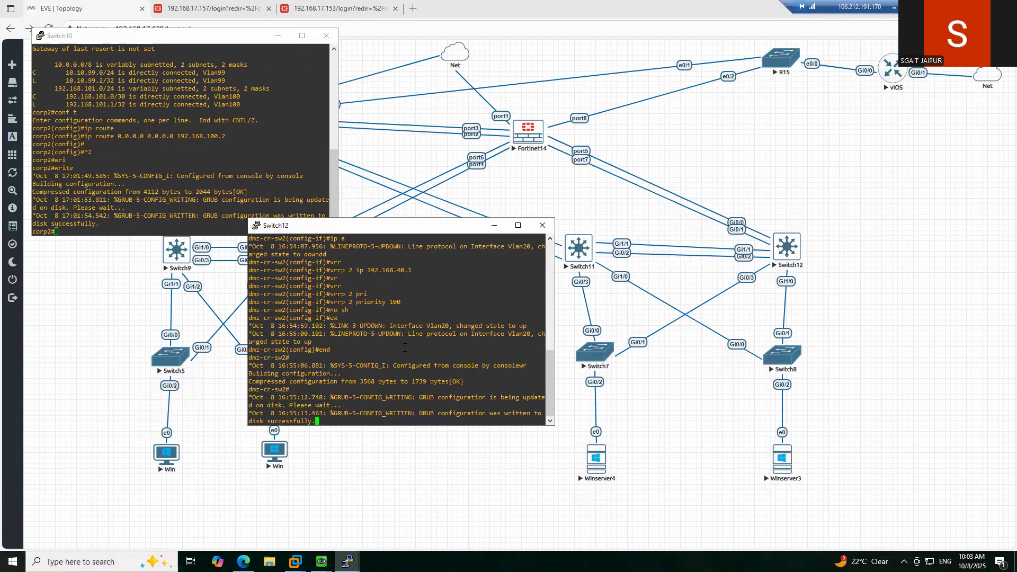
{"action": "key", "text": "Return"}
{"action": "key", "text": "Return"}
{"action": "key", "text": "Return"}
{"action": "type", "text": "sho"}
{"action": "key", "text": "Tab"}
{"action": "type", "text": "ip rout"}
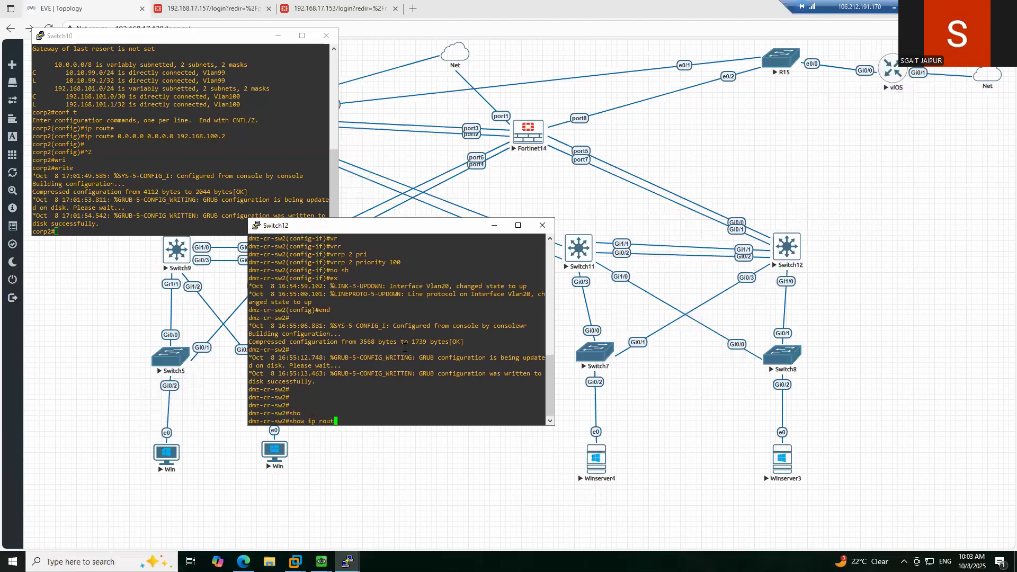
{"action": "type", "text": "e"}
{"action": "key", "text": "Tab"}
{"action": "key", "text": "Return"}
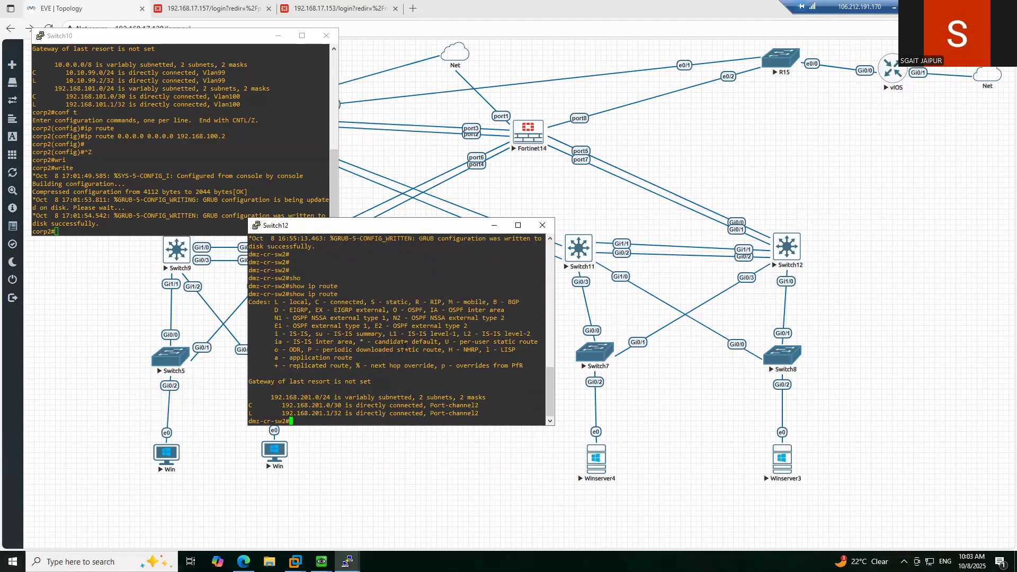
- List Switch12's interfaces: Port-channel12 at 192.168.201.1, Vlan10 and Vlan20 unassigned
{"action": "type", "text": "conf t"}
{"action": "key", "text": "Return"}
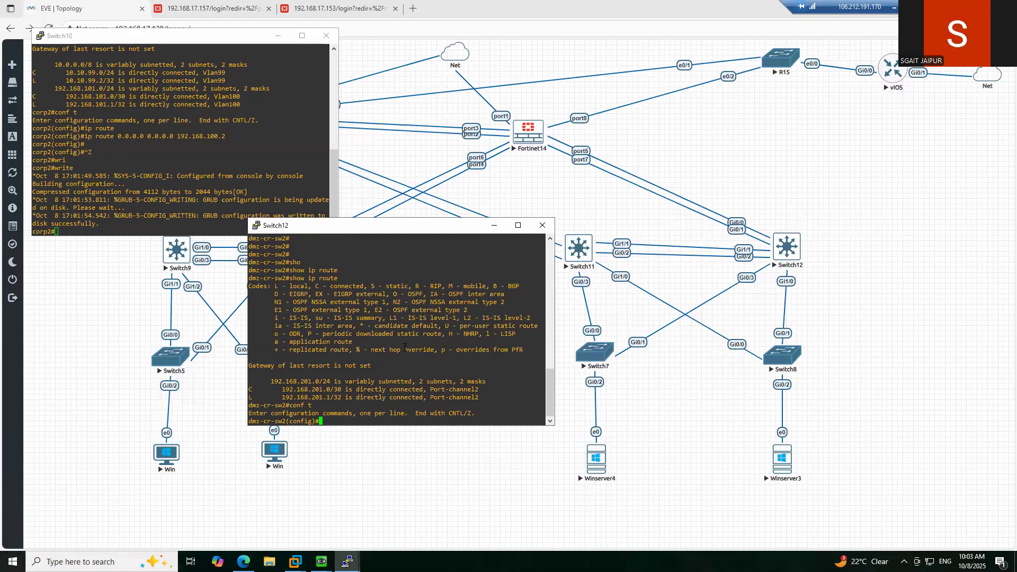
{"action": "type", "text": "exit"}
{"action": "key", "text": "Return"}
{"action": "type", "text": "sho"}
{"action": "key", "text": "Tab"}
{"action": "type", "text": "vl"}
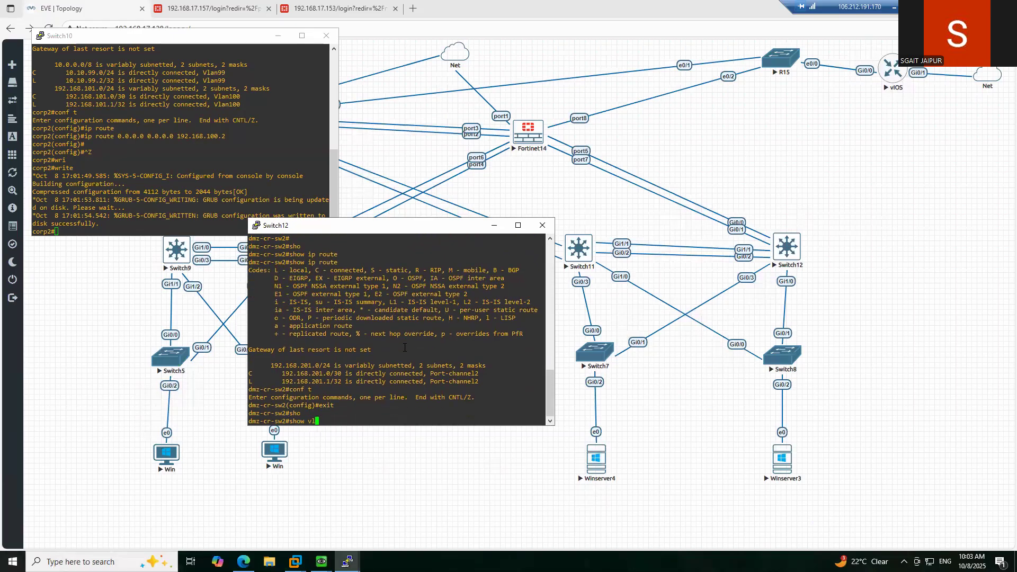
{"action": "key", "text": "BackSpace"}
{"action": "key", "text": "BackSpace"}
{"action": "type", "text": "ip inte"}
{"action": "key", "text": "Tab"}
{"action": "type", "text": "br"}
{"action": "key", "text": "Tab"}
{"action": "key", "text": "Return"}
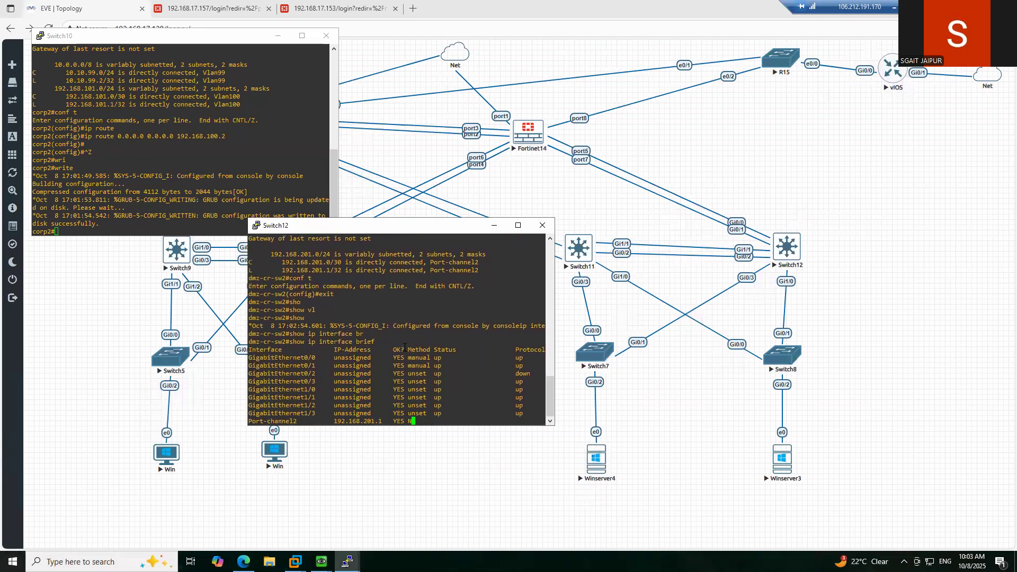
{"action": "key", "text": "BackSpace"}
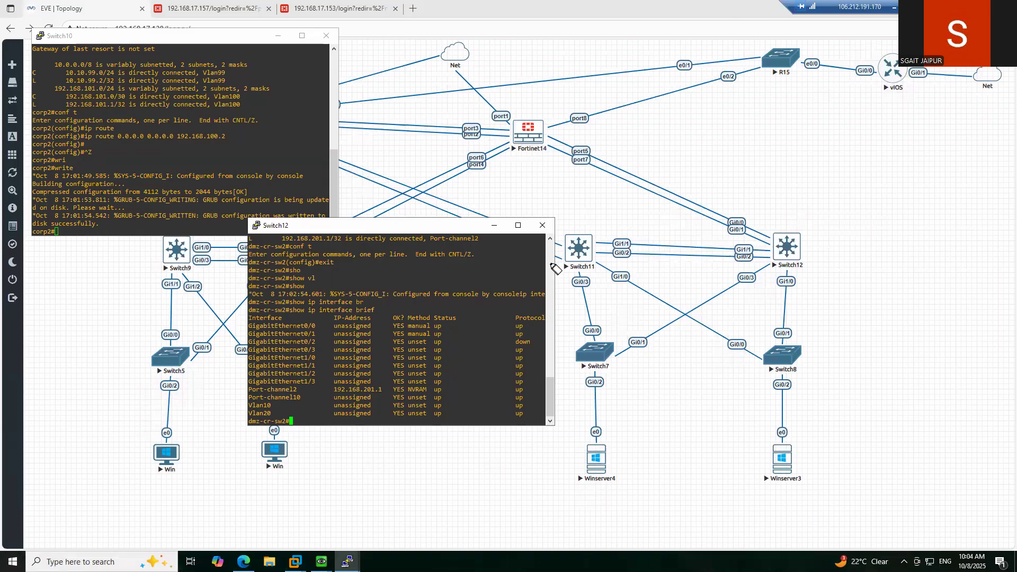
- Sketch pen notes near Switch11, then put Switch12 back into configuration mode
{"action": "left_click_drag", "start_coordinate": [577, 225], "coordinate": [598, 239]}
{"action": "left_click_drag", "start_coordinate": [797, 199], "coordinate": [814, 209]}
{"action": "left_click_drag", "start_coordinate": [667, 214], "coordinate": [673, 240]}
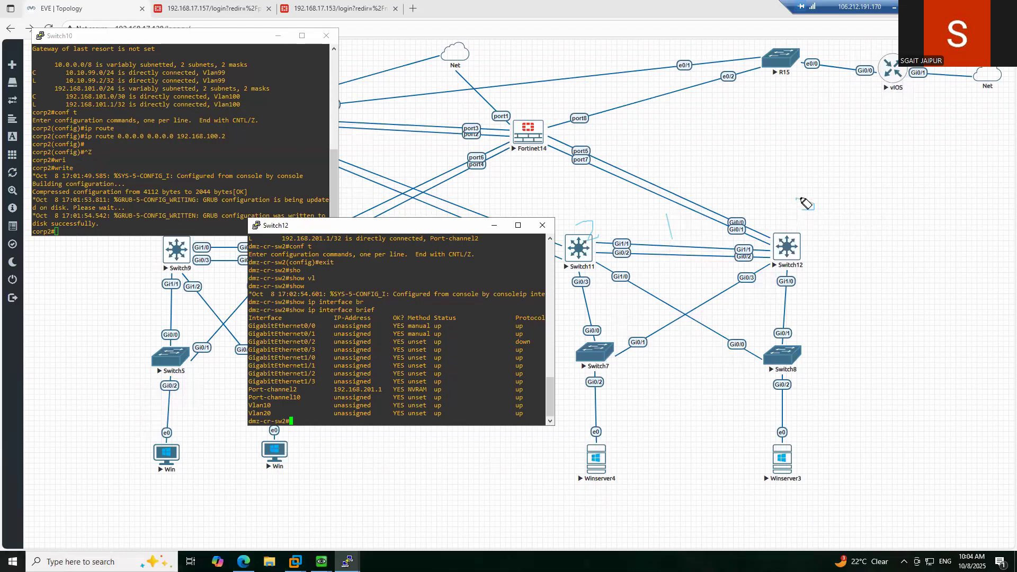
{"action": "left_click_drag", "start_coordinate": [806, 198], "coordinate": [790, 188]}
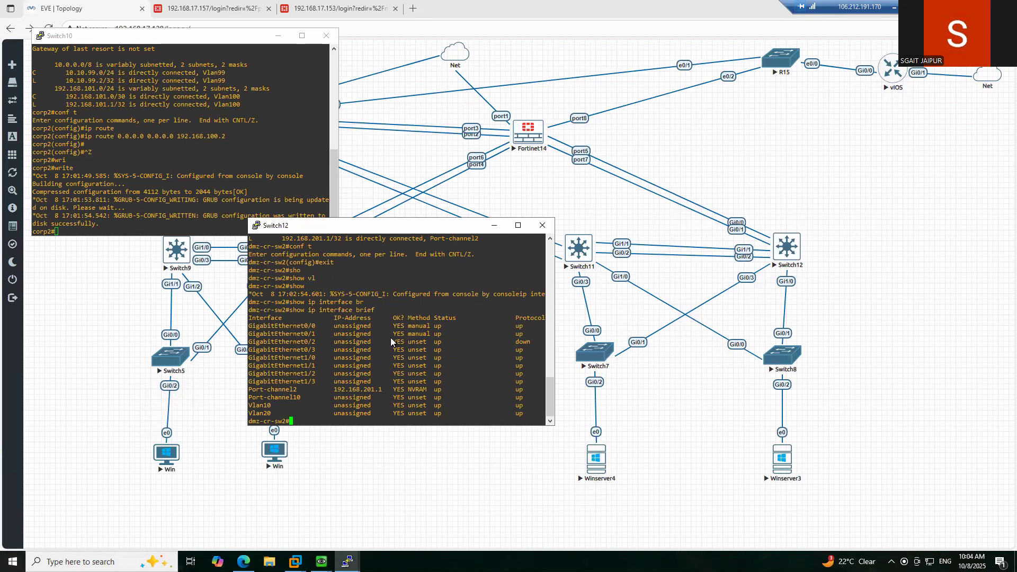
{"action": "key", "text": "Return"}
{"action": "key", "text": "Return"}
{"action": "key", "text": "Return"}
{"action": "key", "text": "Return"}
{"action": "key", "text": "Return"}
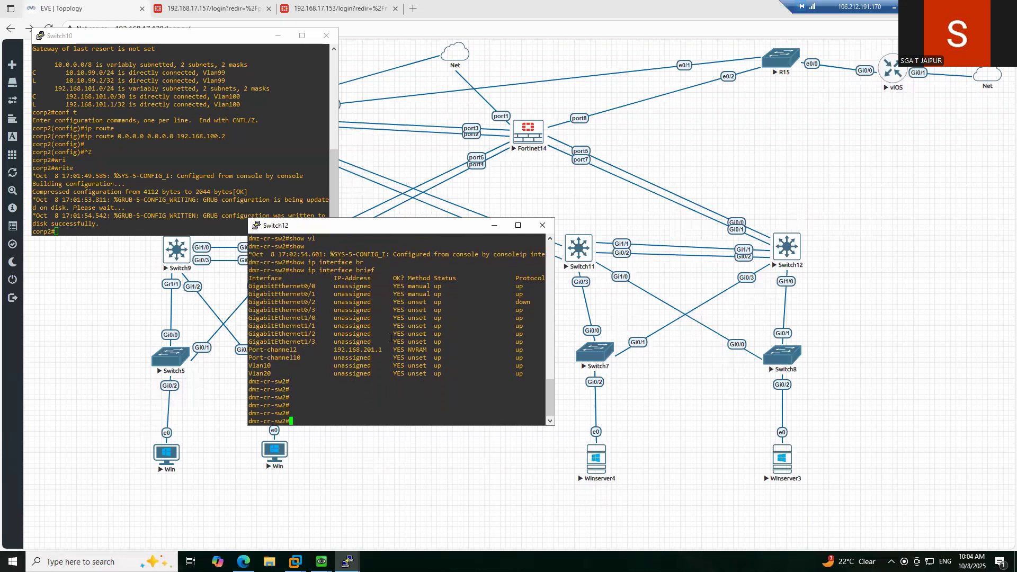
{"action": "type", "text": "conf t"}
{"action": "key", "text": "Return"}
{"action": "type", "text": "int v"}
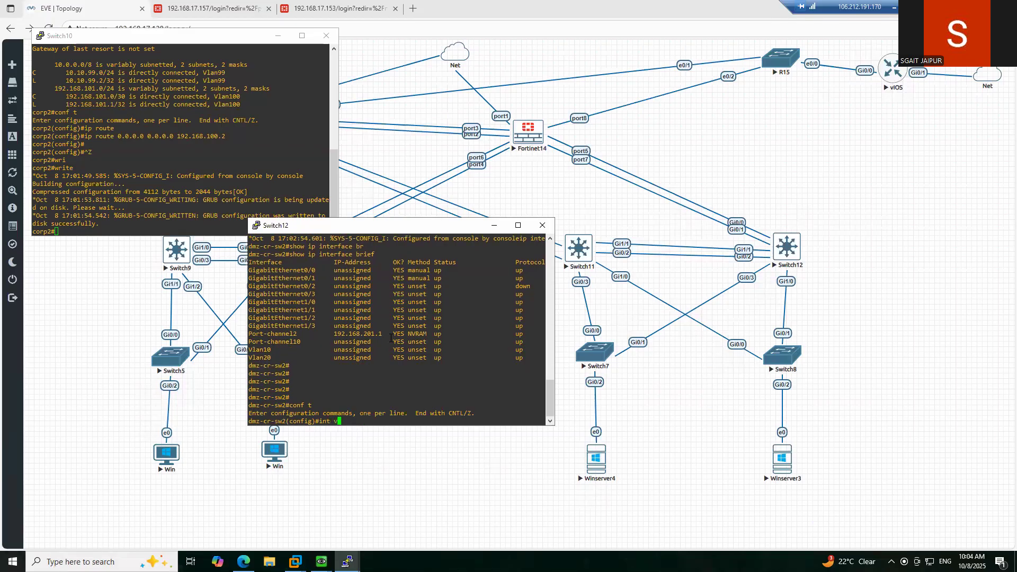
{"action": "type", "text": "lan 10"}
- Assign 192.168.30.2 255.255.255.0 to VLAN 10 and enable it with no shutdown
{"action": "key", "text": "Return"}
{"action": "type", "text": "ip a"}
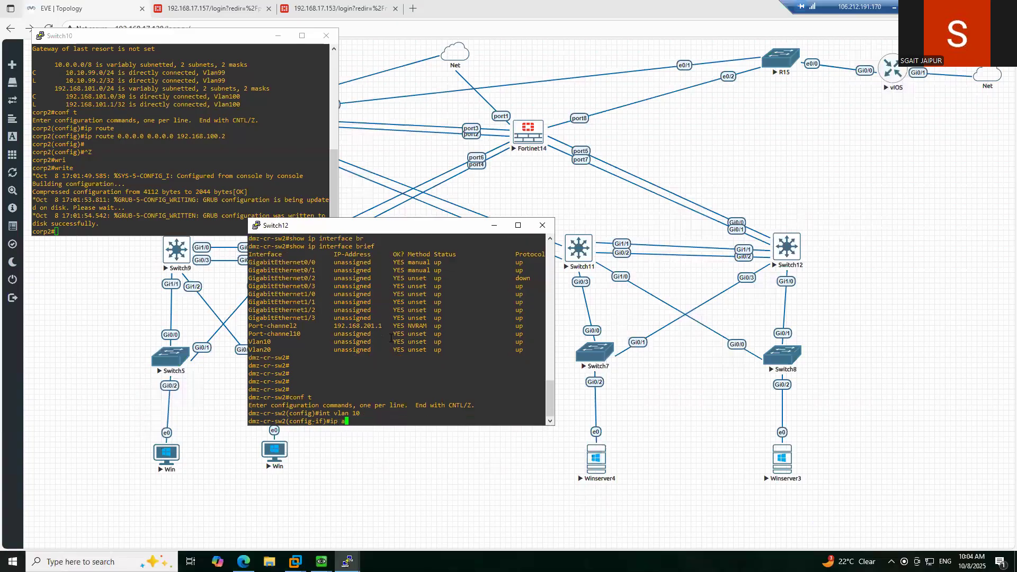
{"action": "type", "text": "dd 192.168.30.2 255.255.25."}
{"action": "key", "text": "BackSpace"}
{"action": "type", "text": "5.0"}
{"action": "key", "text": "Return"}
{"action": "type", "text": "no sh"}
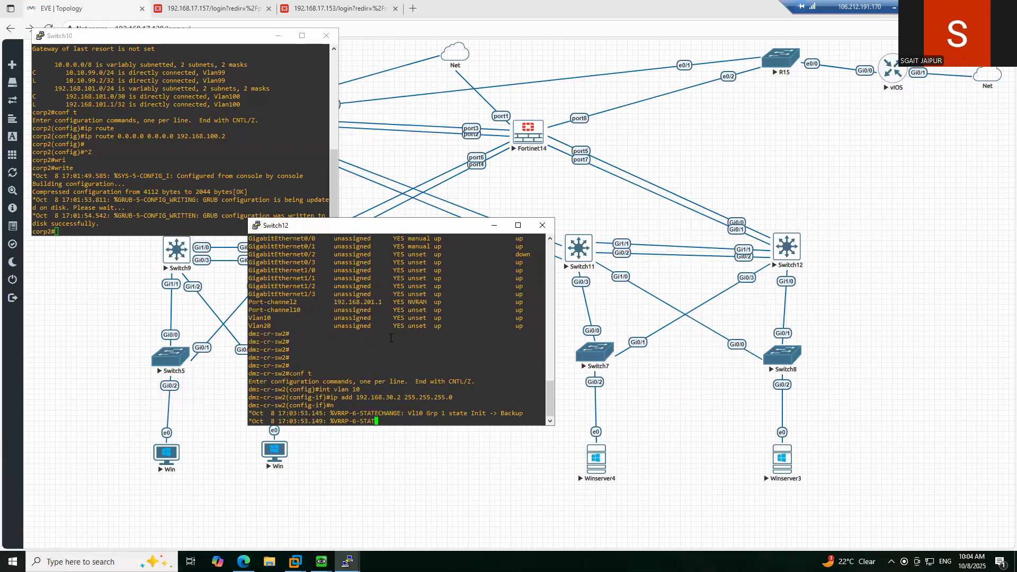
{"action": "key", "text": "Return"}
{"action": "key", "text": "Return"}
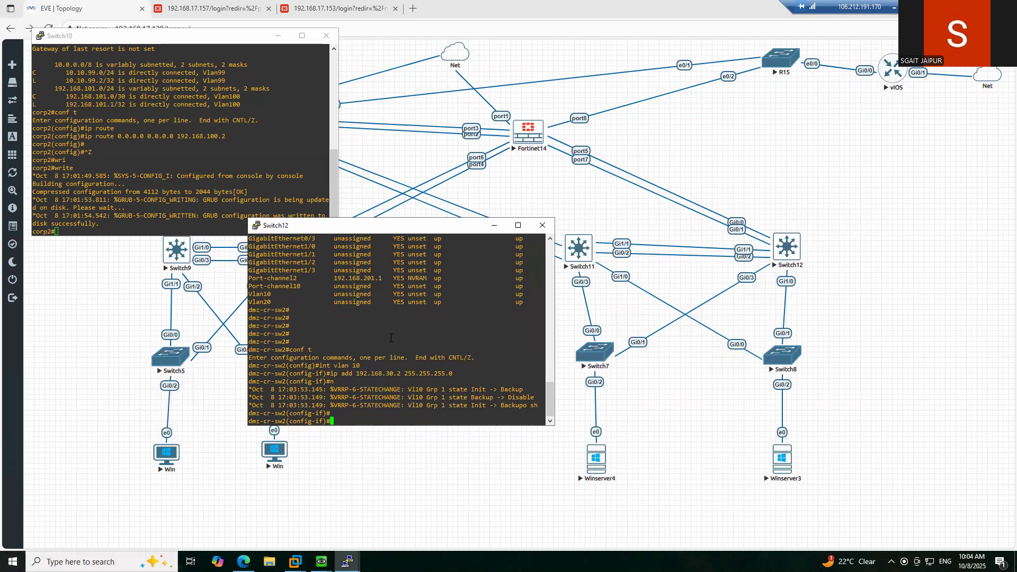
{"action": "key", "text": "Return"}
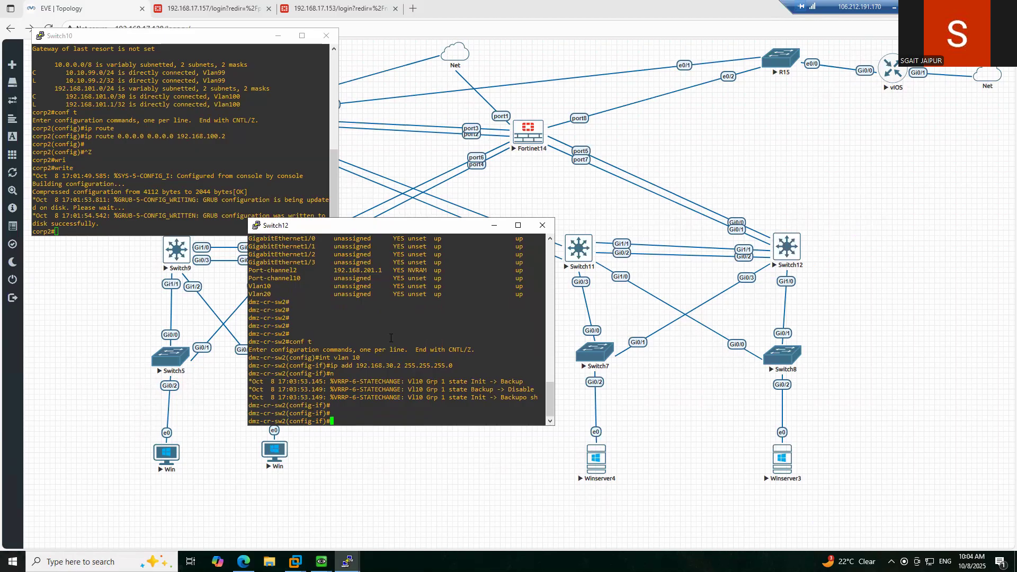
{"action": "type", "text": "n"}
{"action": "type", "text": "o sh"}
{"action": "key", "text": "Return"}
- Leave VLAN 10 and move to the VLAN 20 interface settings
{"action": "type", "text": "ex"}
{"action": "key", "text": "Return"}
{"action": "type", "text": "int vlan 20"}
{"action": "key", "text": "Return"}
- Assign 192.168.40.3 255.255.255.0 to Switch12's VLAN 20 interface, correcting the address typos
{"action": "type", "text": "ip a"}
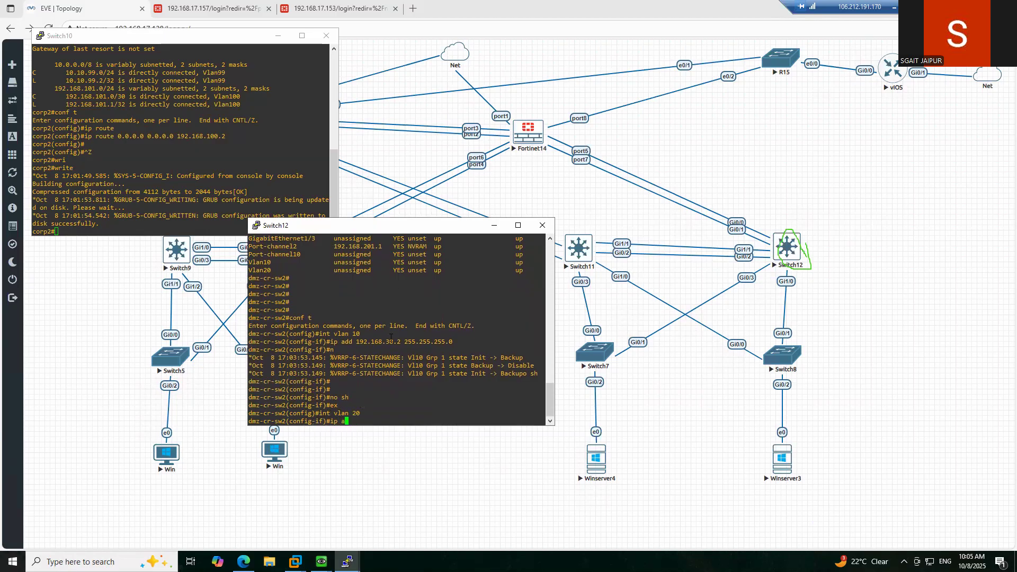
{"action": "type", "text": "dd 192.1689"}
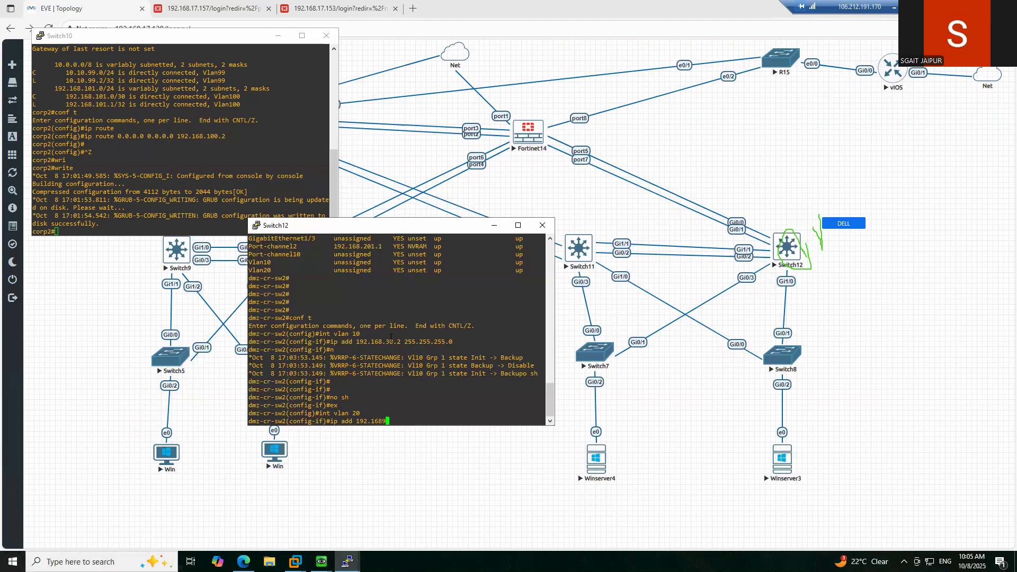
{"action": "key", "text": "BackSpace"}
{"action": "type", "text": ".140.1"}
{"action": "key", "text": "BackSpace"}
{"action": "type", "text": "2 255.2"}
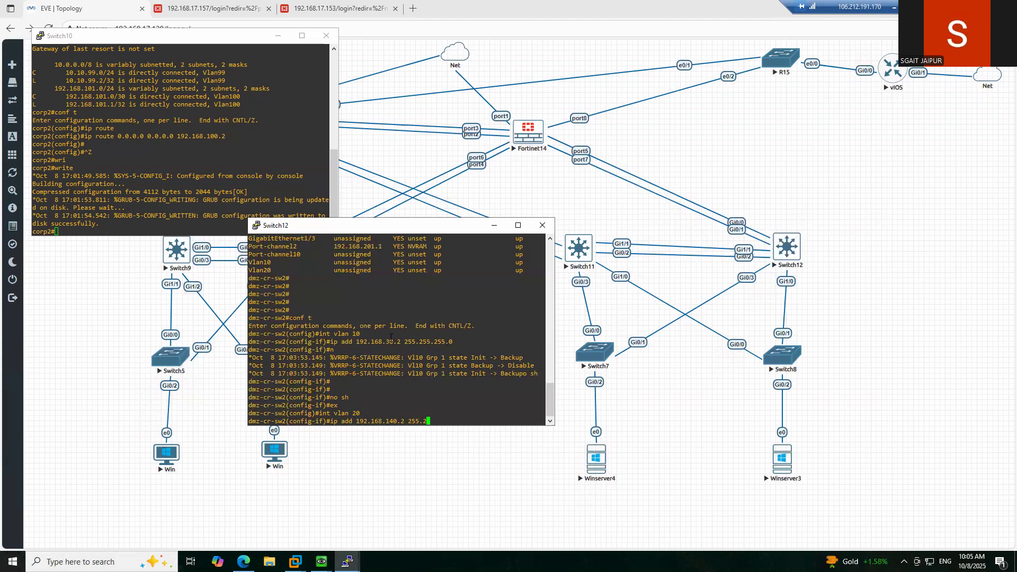
{"action": "type", "text": "55.255."}
{"action": "key", "text": "BackSpace"}
{"action": "key", "text": "BackSpace"}
{"action": "key", "text": "BackSpace"}
{"action": "key", "text": "BackSpace"}
{"action": "key", "text": "BackSpace"}
{"action": "key", "text": "BackSpace"}
{"action": "key", "text": "BackSpace"}
{"action": "key", "text": "BackSpace"}
{"action": "key", "text": "BackSpace"}
{"action": "key", "text": "BackSpace"}
{"action": "key", "text": "BackSpace"}
{"action": "key", "text": "BackSpace"}
{"action": "key", "text": "BackSpace"}
{"action": "key", "text": "BackSpace"}
{"action": "key", "text": "BackSpace"}
{"action": "key", "text": "BackSpace"}
{"action": "key", "text": "BackSpace"}
{"action": "key", "text": "BackSpace"}
{"action": "type", "text": "40."}
{"action": "type", "text": "3"}
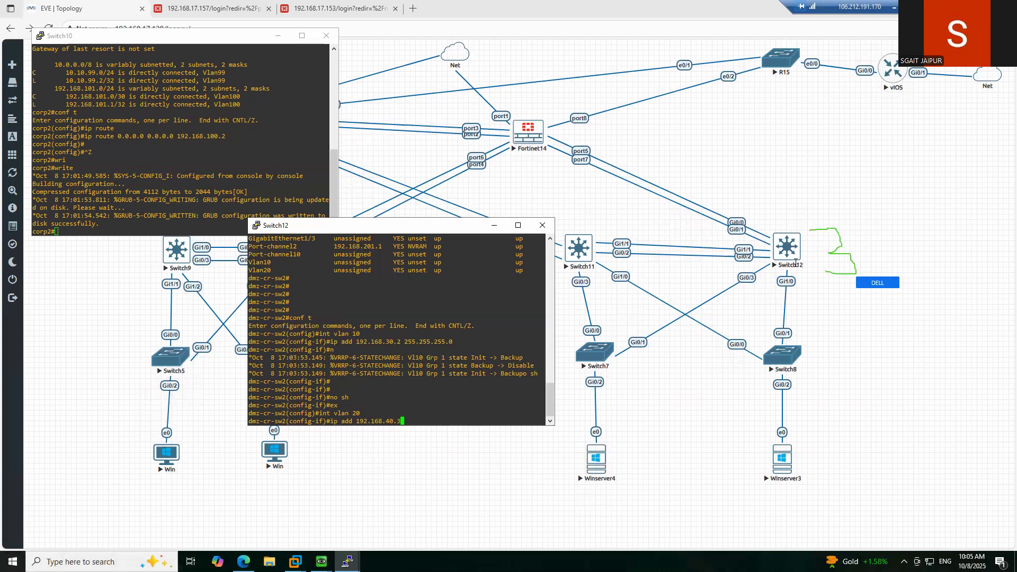
{"action": "type", "text": " 255"}
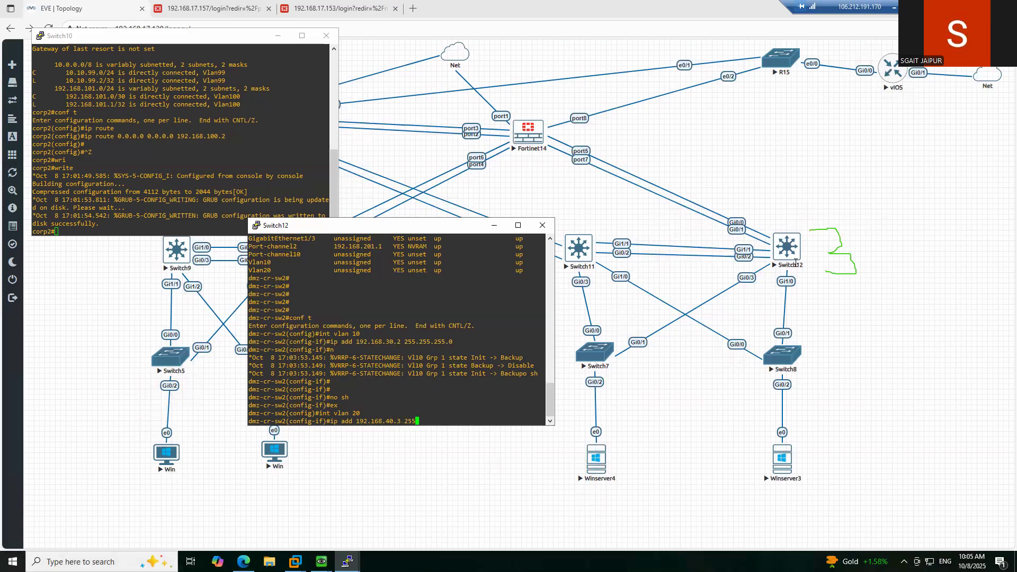
{"action": "type", "text": ".255.255.0"}
{"action": "key", "text": "Return"}
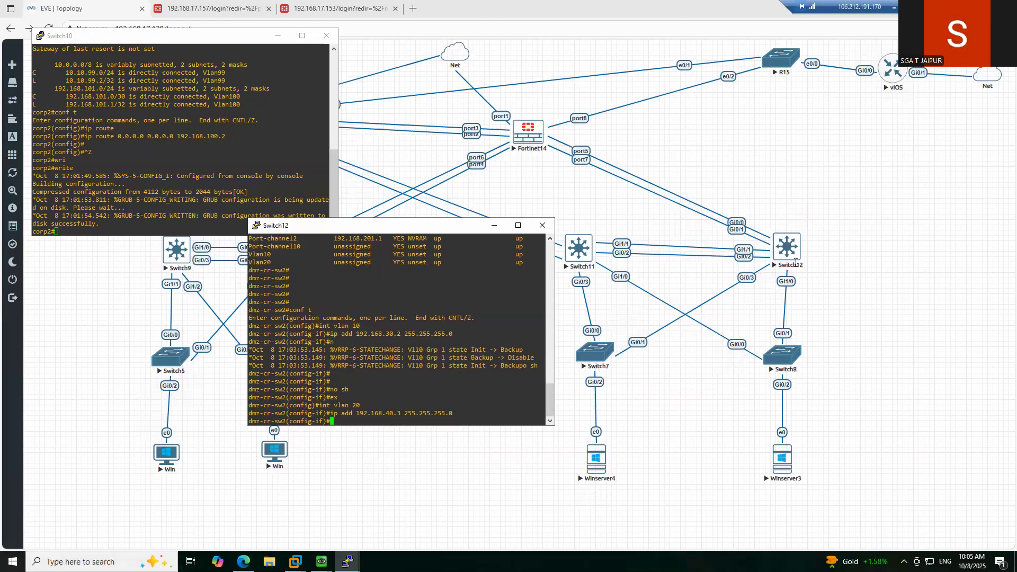
- Enable VLAN 20 with 'no shutdown' and move back to the VLAN 10 interface
{"action": "type", "text": "no"}
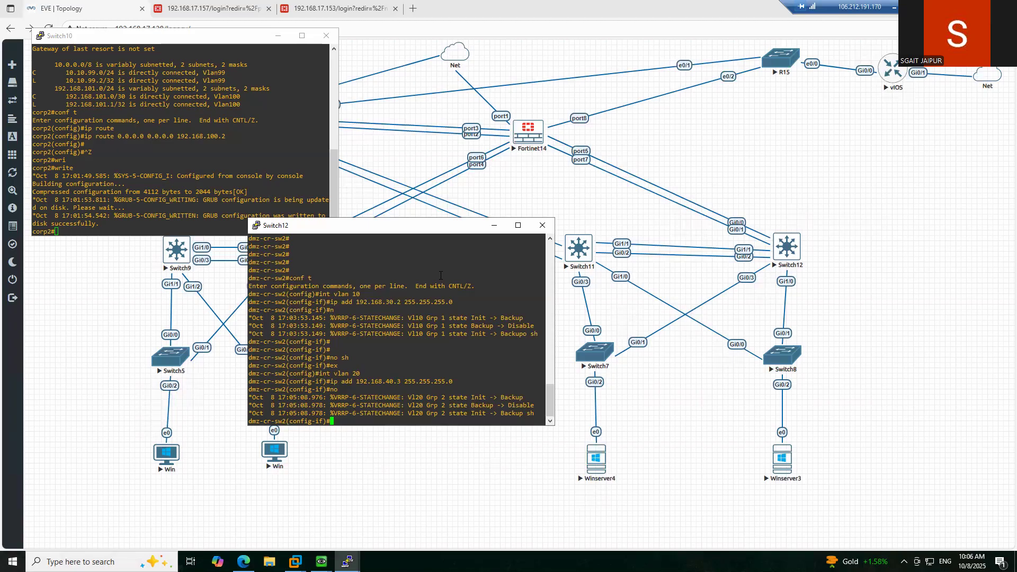
{"action": "key", "text": "Return"}
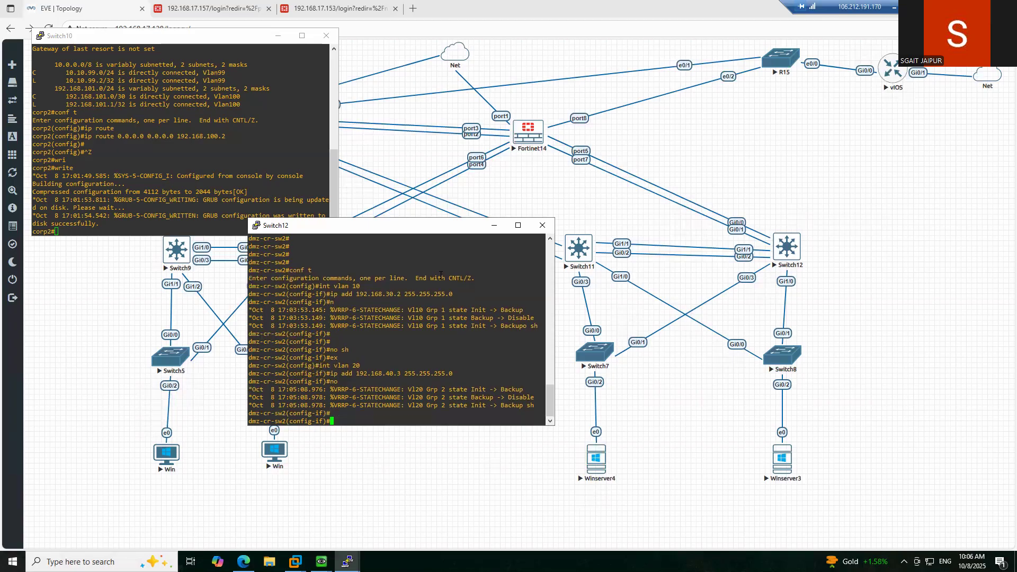
{"action": "type", "text": "wint vlan 10"}
{"action": "key", "text": "Return"}
{"action": "type", "text": "ip add"}
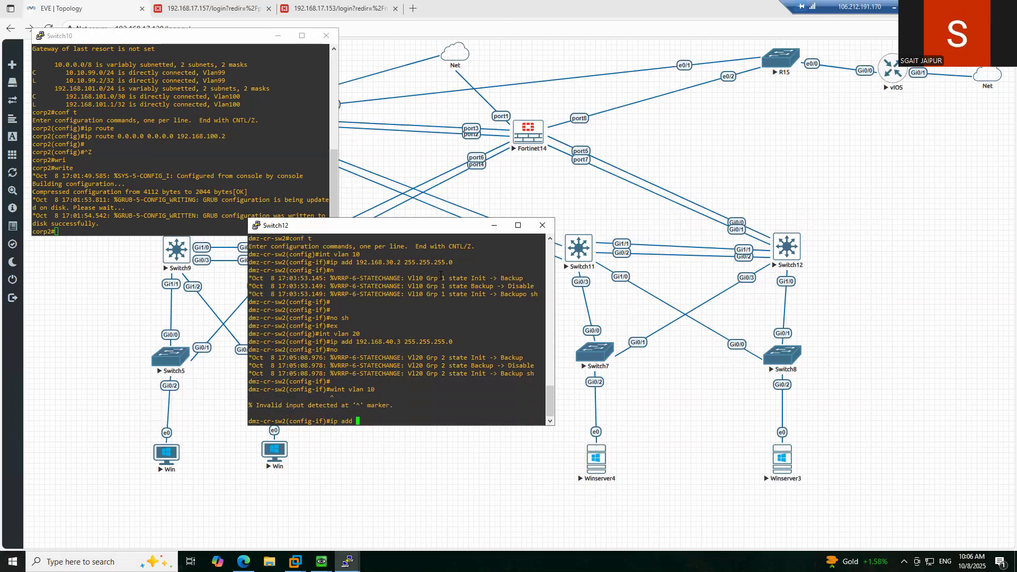
- Give Switch12's VLAN 10 interface 192.168.30.3 255.255.255.0 and enable it with 'no shutdown'
{"action": "key", "text": "BackSpace"}
{"action": "key", "text": "BackSpace"}
{"action": "key", "text": "BackSpace"}
{"action": "key", "text": "BackSpace"}
{"action": "key", "text": "BackSpace"}
{"action": "key", "text": "BackSpace"}
{"action": "key", "text": "BackSpace"}
{"action": "type", "text": "int vlan 10"}
{"action": "key", "text": "Return"}
{"action": "type", "text": "ip add "}
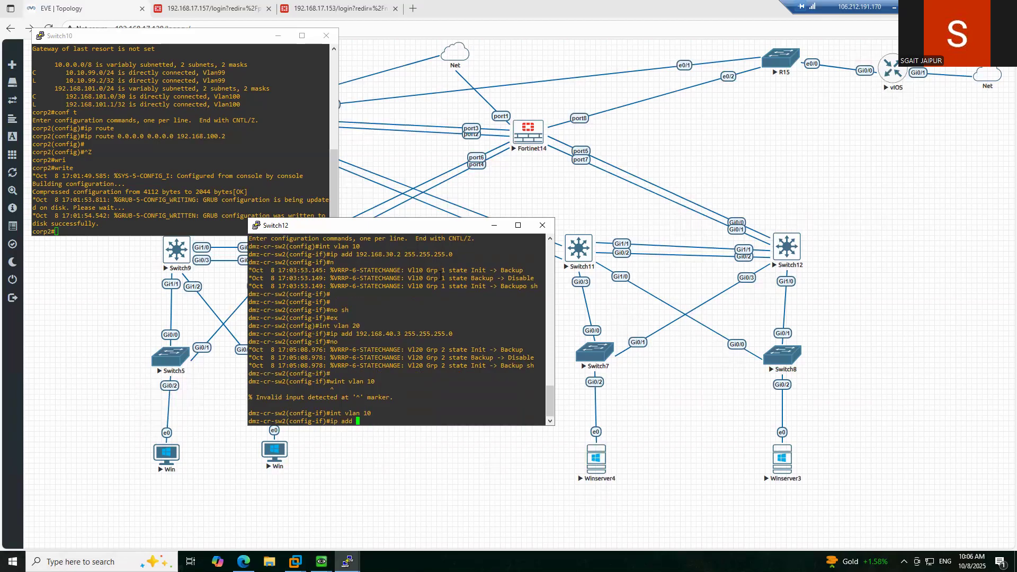
{"action": "type", "text": "192.168."}
{"action": "type", "text": "30.3 255.255.255.0"}
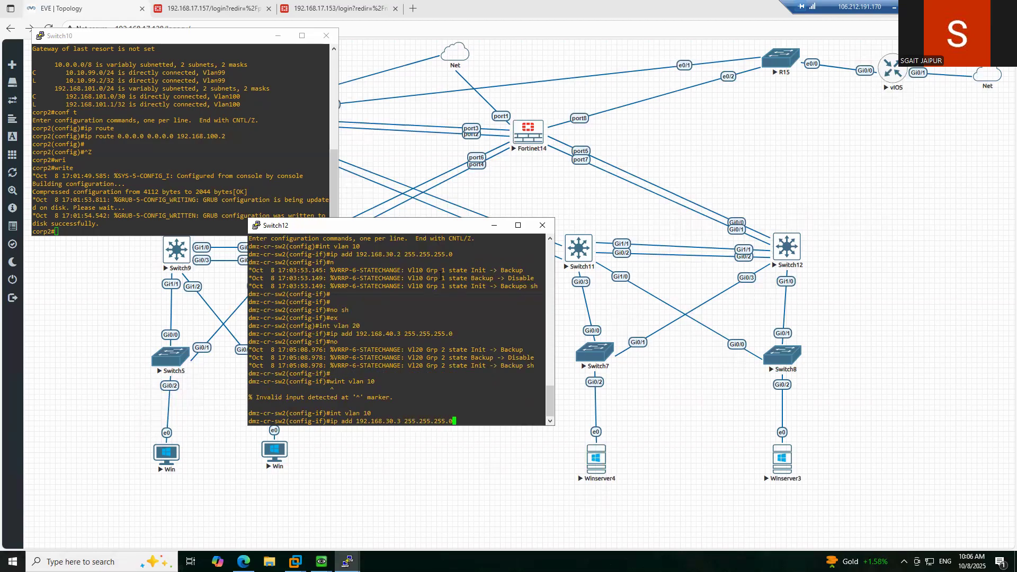
{"action": "key", "text": "Return"}
{"action": "type", "text": "no sh"}
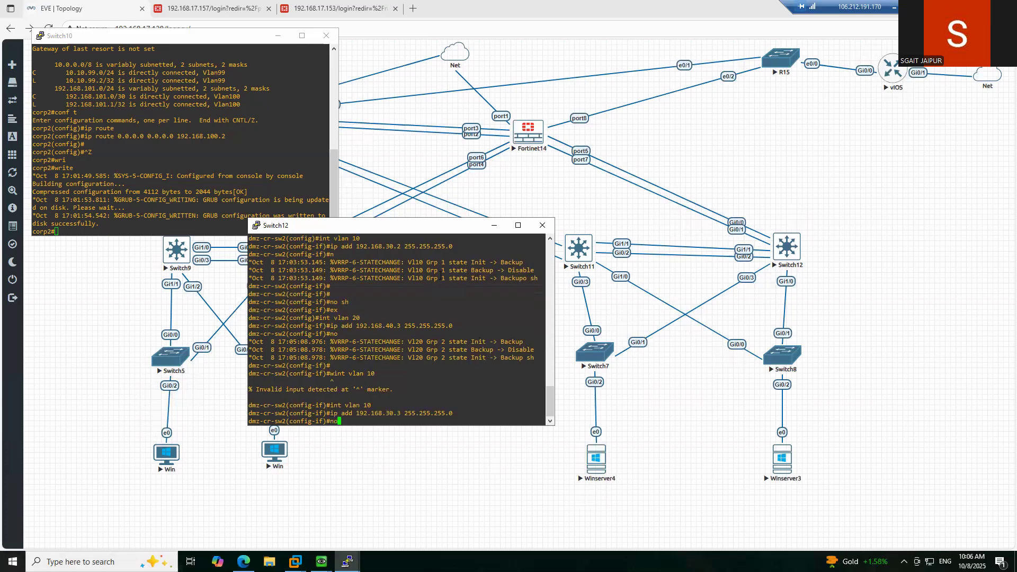
{"action": "key", "text": "Return"}
- Exit configuration mode and save Switch12's running configuration with 'wr'
{"action": "type", "text": "ex"}
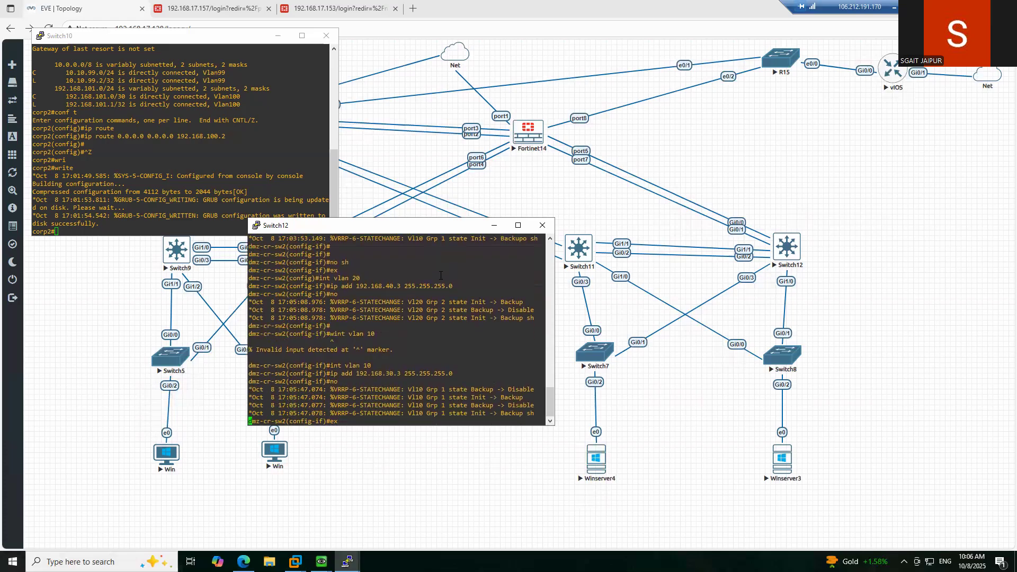
{"action": "key", "text": "Return"}
{"action": "type", "text": "end"}
{"action": "key", "text": "Return"}
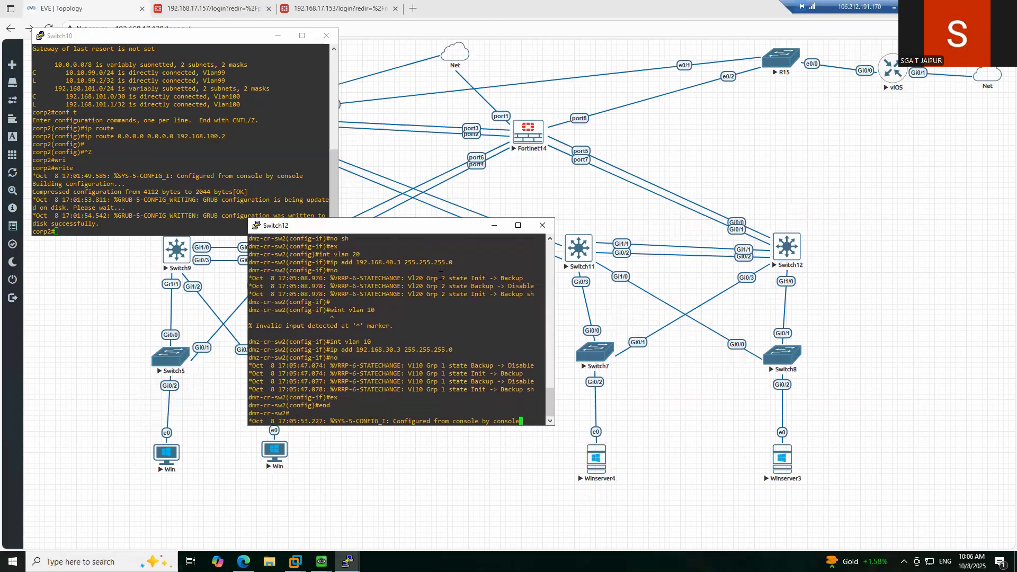
{"action": "key", "text": "Return"}
{"action": "key", "text": "Return"}
{"action": "type", "text": "wr"}
{"action": "key", "text": "Return"}
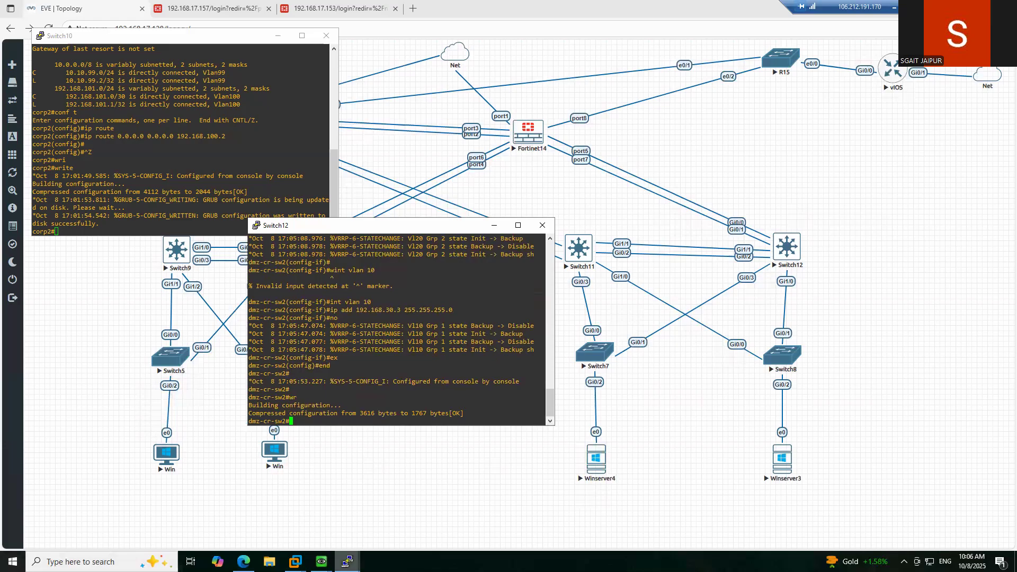
{"action": "mouse_move", "coordinate": [348, 560]}
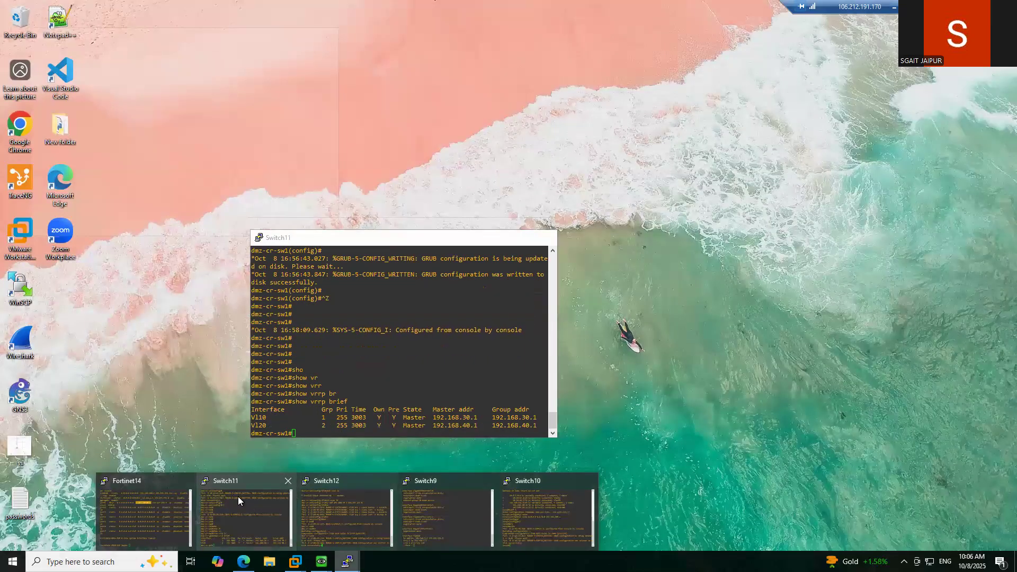
- On the Switch11 console, enter configuration mode and select interface VLAN 10
{"action": "left_click", "coordinate": [237, 497]}
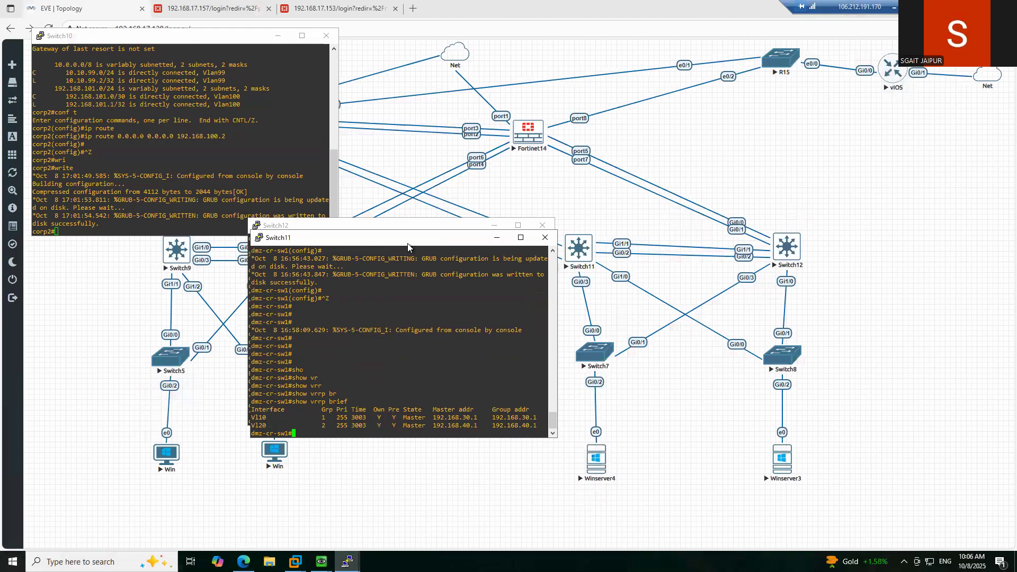
{"action": "key", "text": "Return"}
{"action": "key", "text": "Return"}
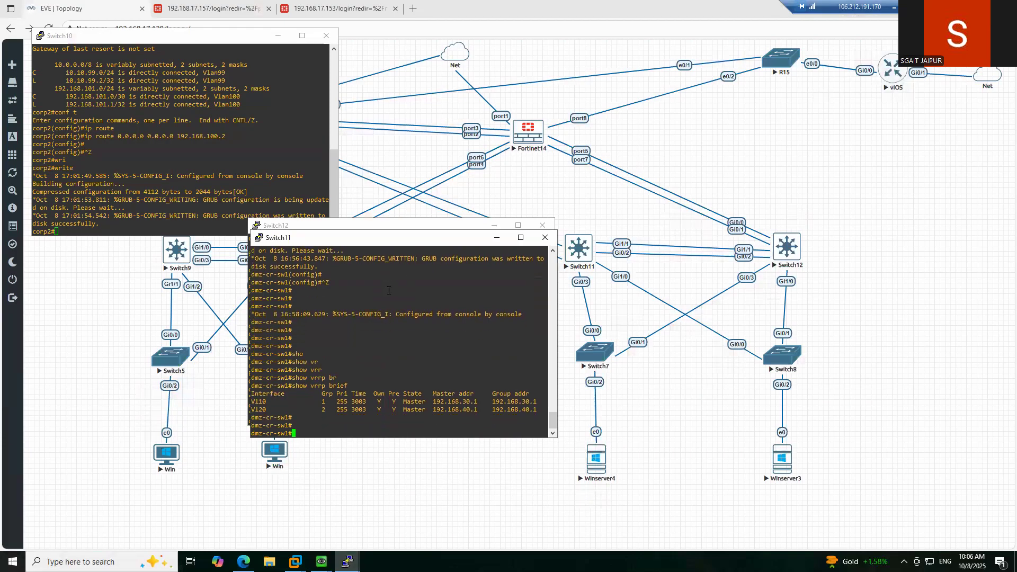
{"action": "type", "text": "conf t"}
{"action": "key", "text": "Return"}
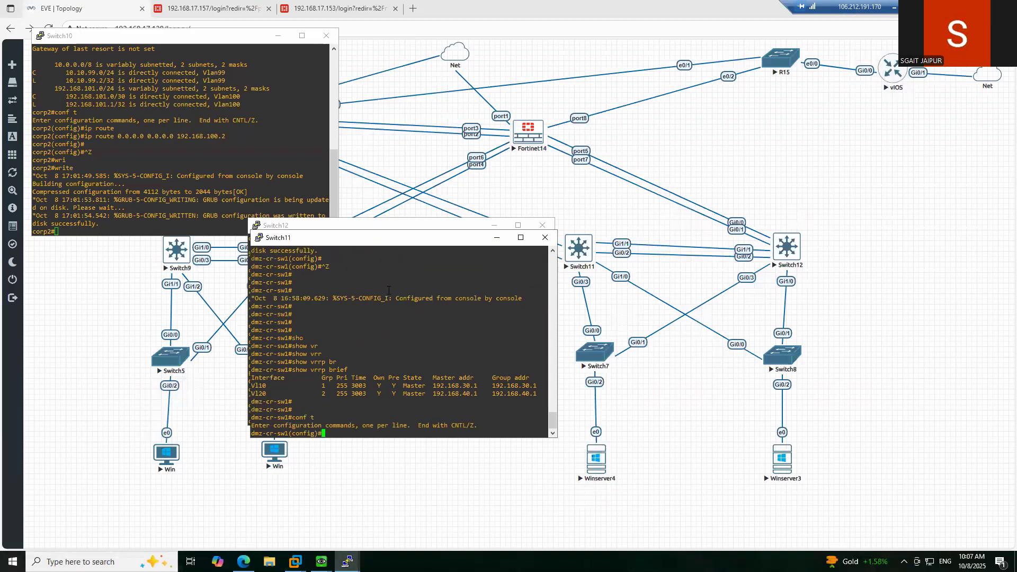
{"action": "type", "text": "int "}
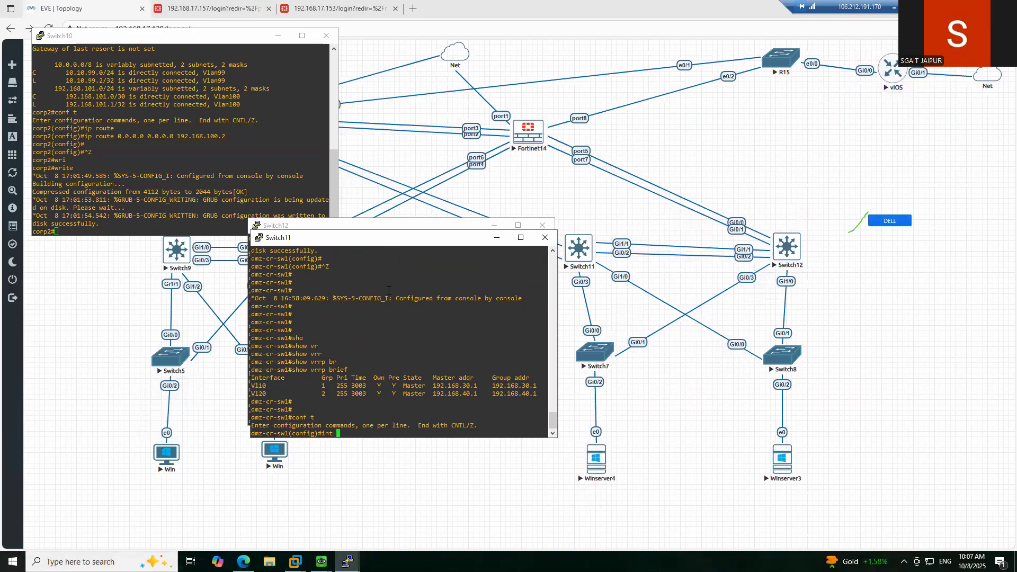
{"action": "type", "text": "vlan "}
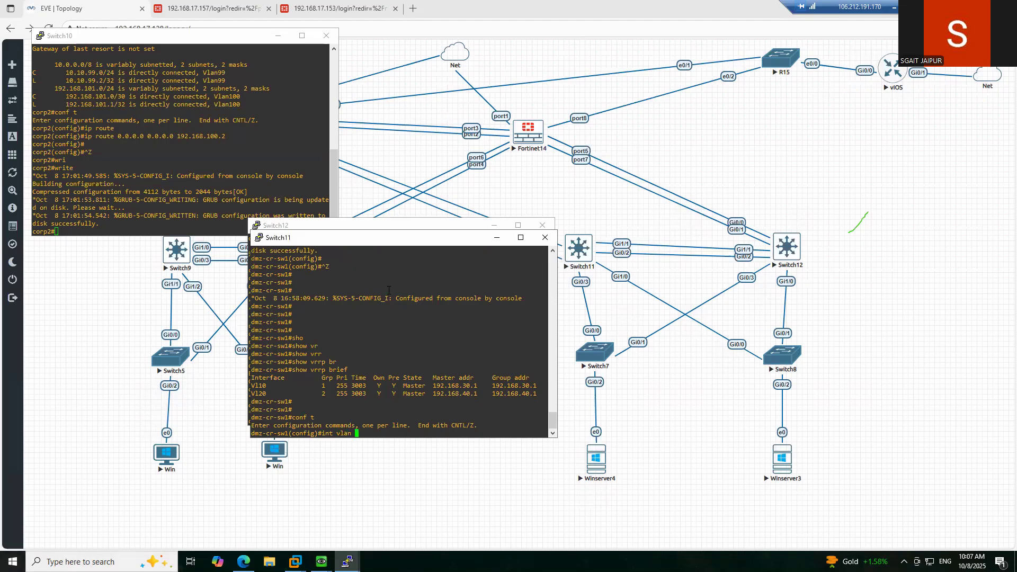
{"action": "type", "text": "10"}
{"action": "key", "text": "Return"}
- Assign 192.168.30.2 255.255.255.0 to VLAN 10 and bring it up with 'no shutdown'
{"action": "type", "text": "ip add 192,"}
{"action": "key", "text": "BackSpace"}
{"action": "type", "text": "."}
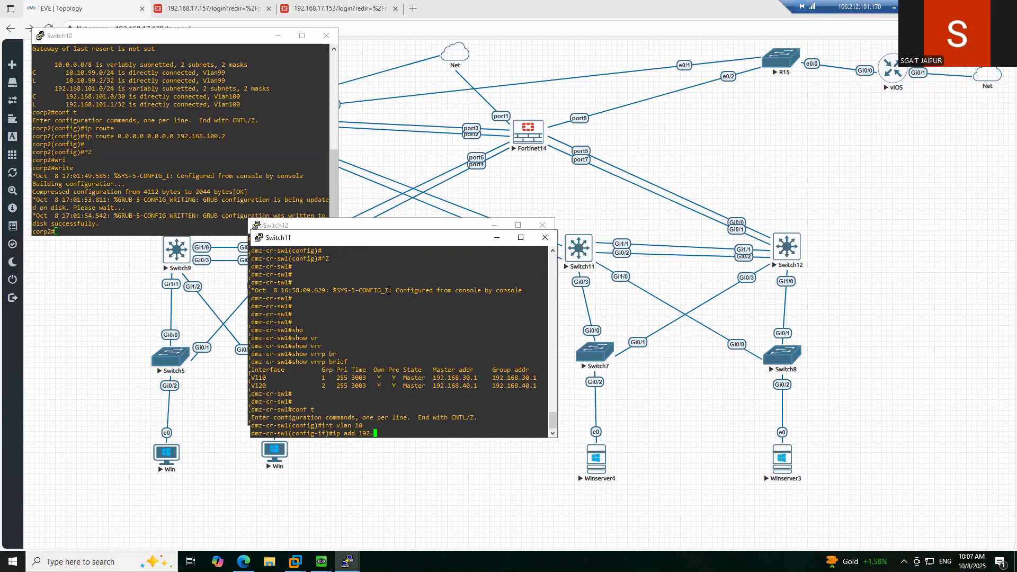
{"action": "type", "text": "168.30.2 255.255.255.0"}
{"action": "key", "text": "Return"}
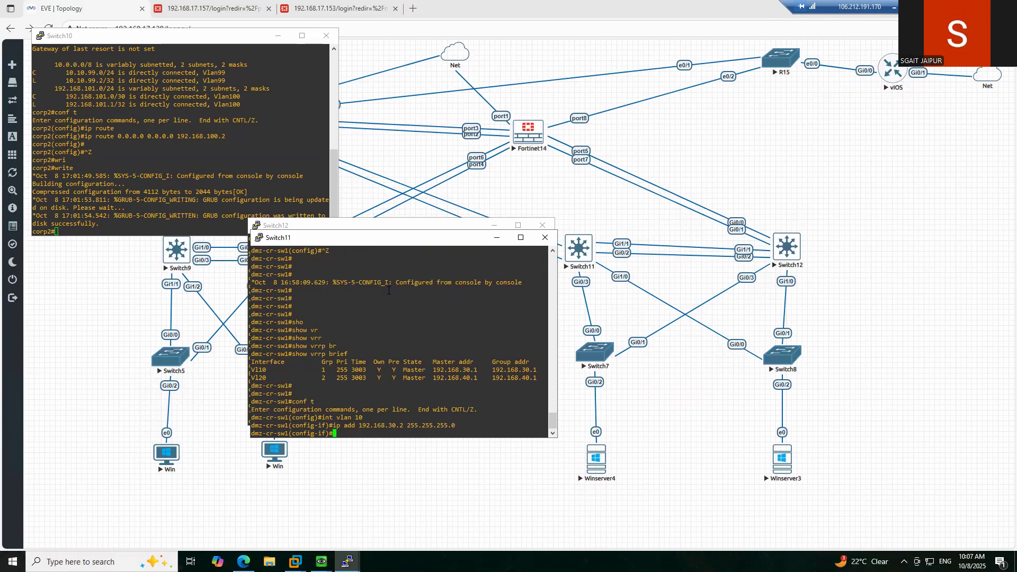
{"action": "type", "text": "no sh"}
{"action": "key", "text": "Return"}
{"action": "key", "text": "Return"}
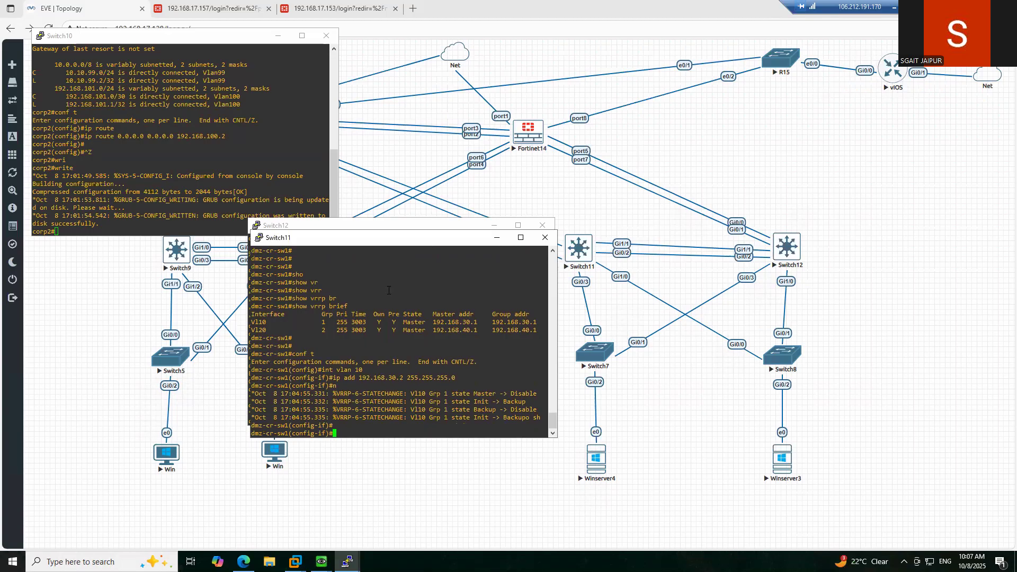
{"action": "key", "text": "Return"}
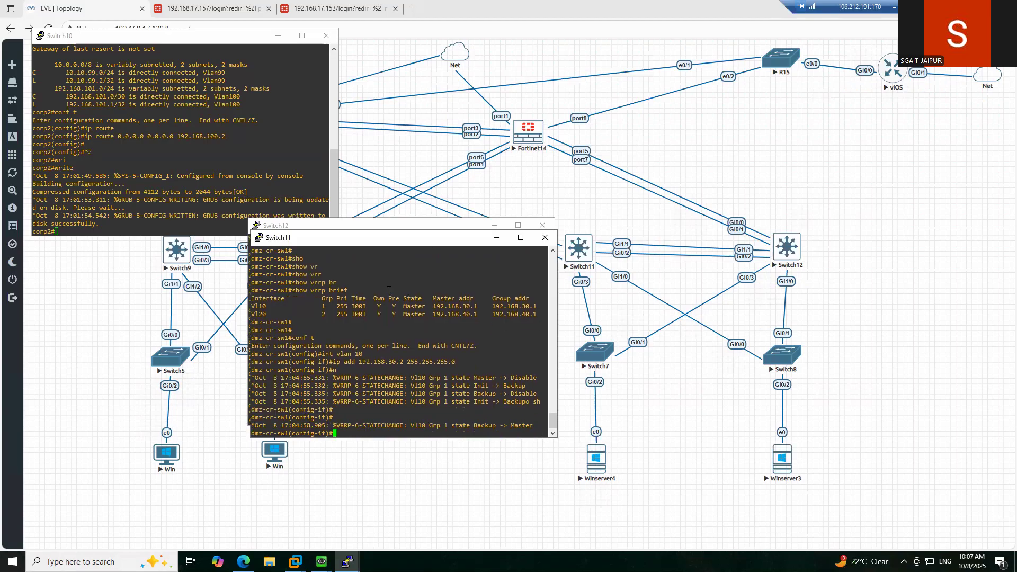
{"action": "key", "text": "Return"}
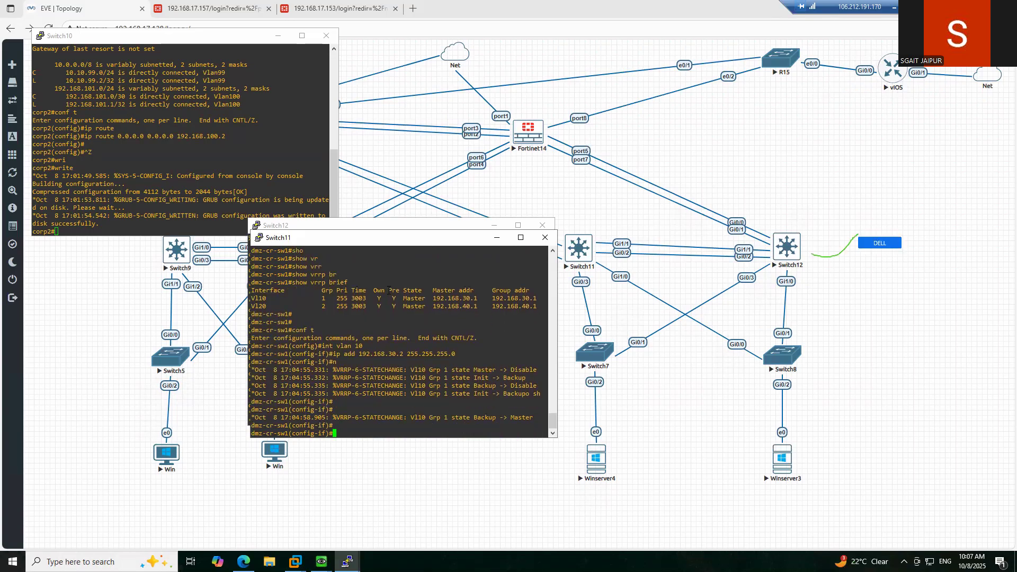
{"action": "type", "text": "int vl"}
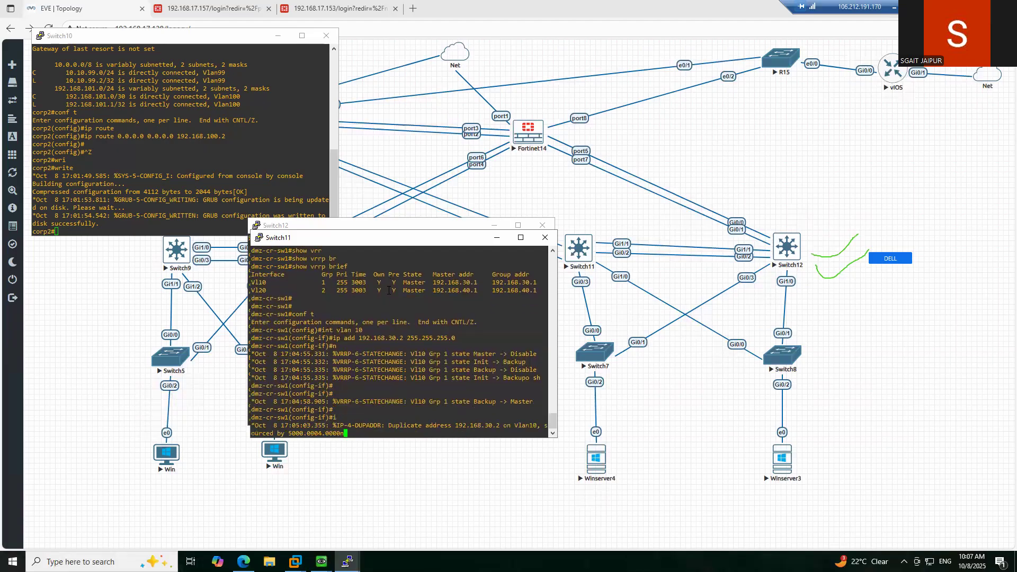
{"action": "type", "text": "a"}
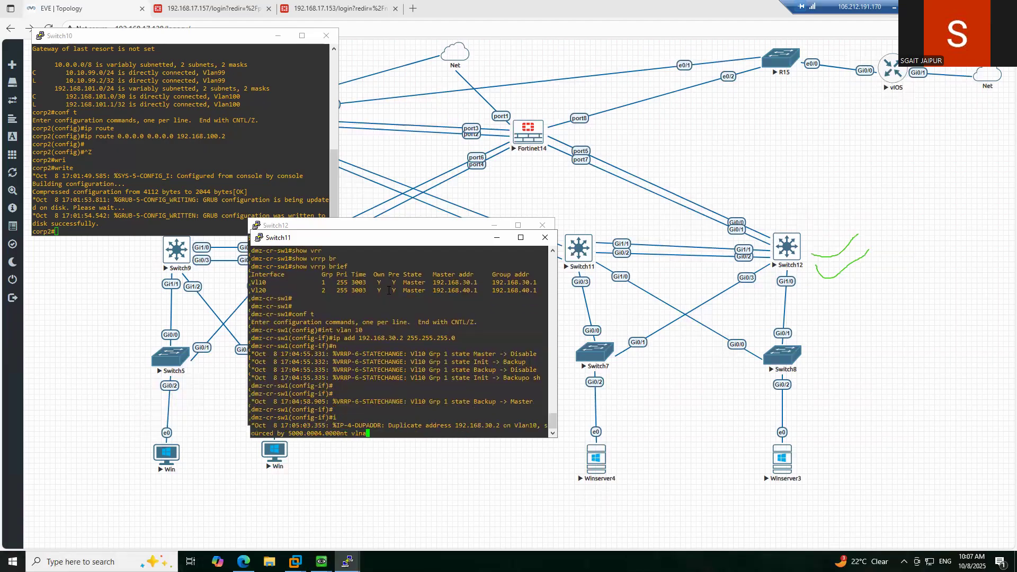
- Give Switch11's VLAN 20 interface 192.168.40.2 255.255.255.0 and enable it
{"action": "key", "text": "BackSpace"}
{"action": "key", "text": "BackSpace"}
{"action": "type", "text": "an 20"}
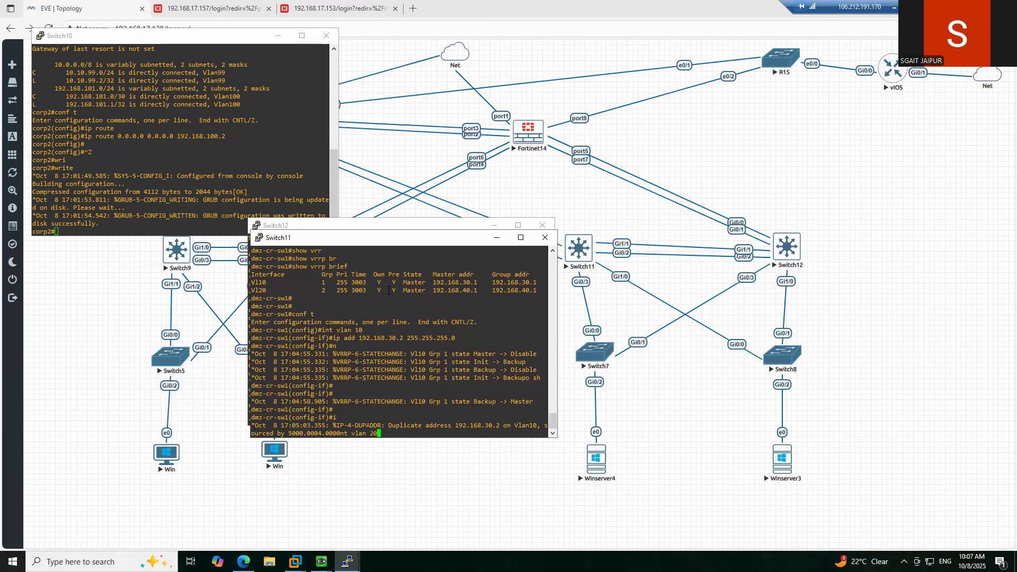
{"action": "key", "text": "Return"}
{"action": "type", "text": "ip add"}
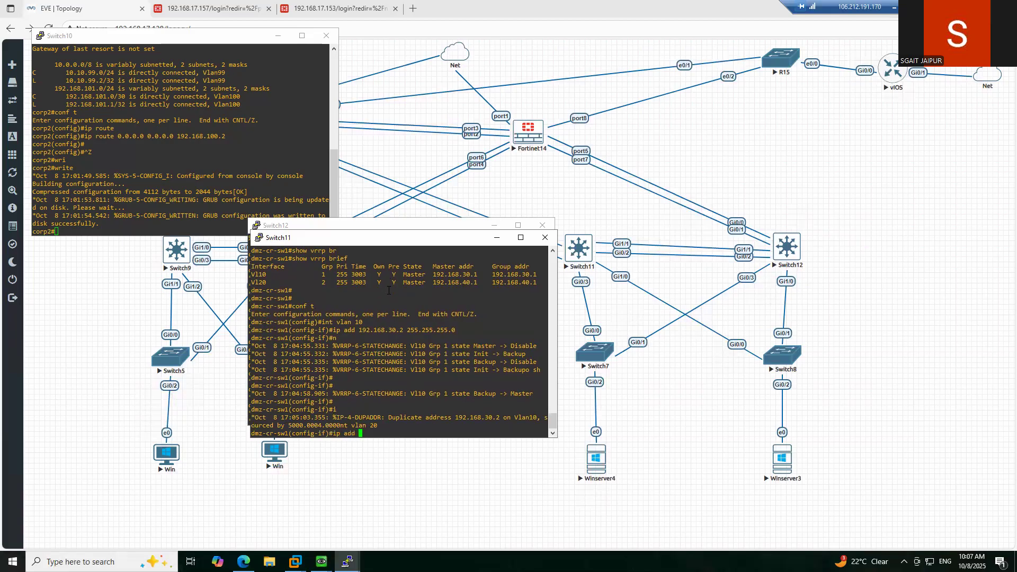
{"action": "key", "text": "Tab"}
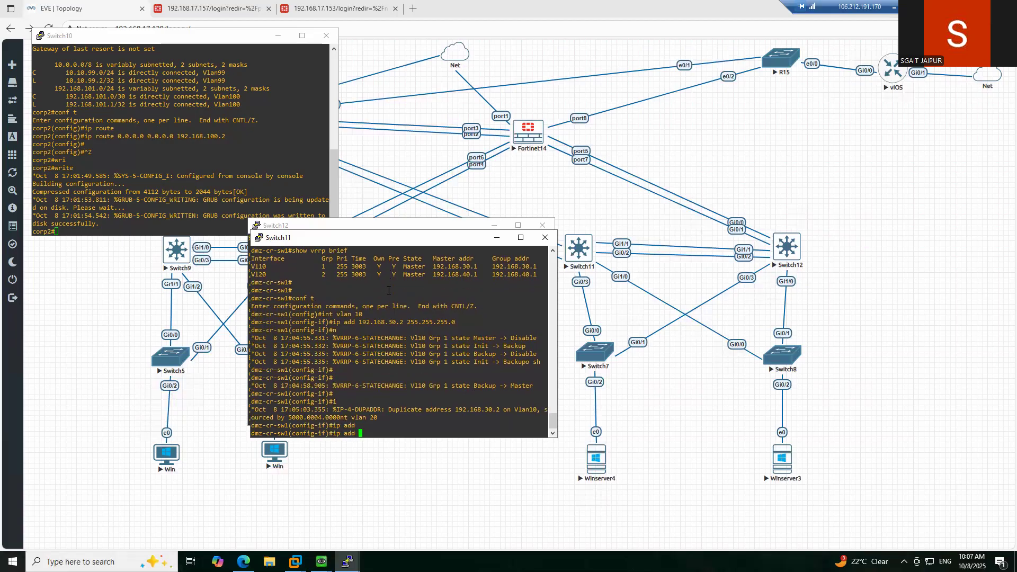
{"action": "type", "text": "192.168.40.2 255.255.255.0"}
{"action": "key", "text": "Return"}
{"action": "type", "text": "no"}
{"action": "key", "text": "Return"}
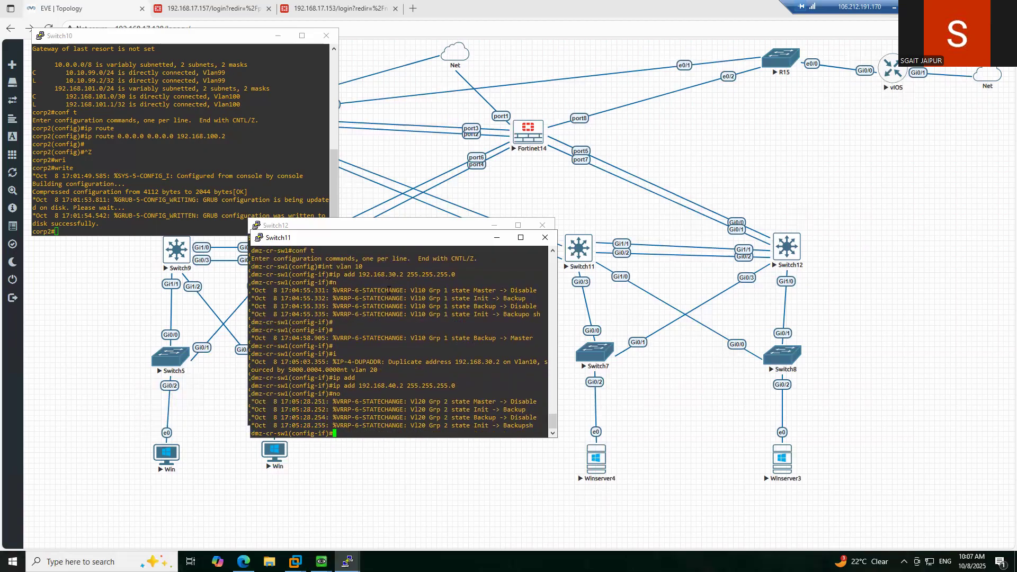
- Leave configuration mode and run 'sh ip int br' to confirm Switch11's VLAN addresses
{"action": "key", "text": "Return"}
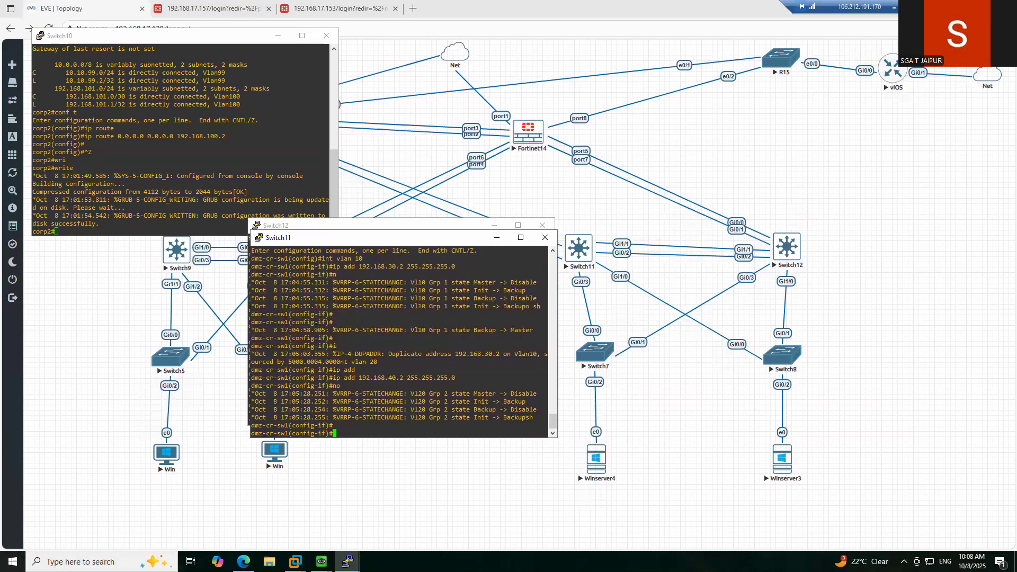
{"action": "type", "text": "end"}
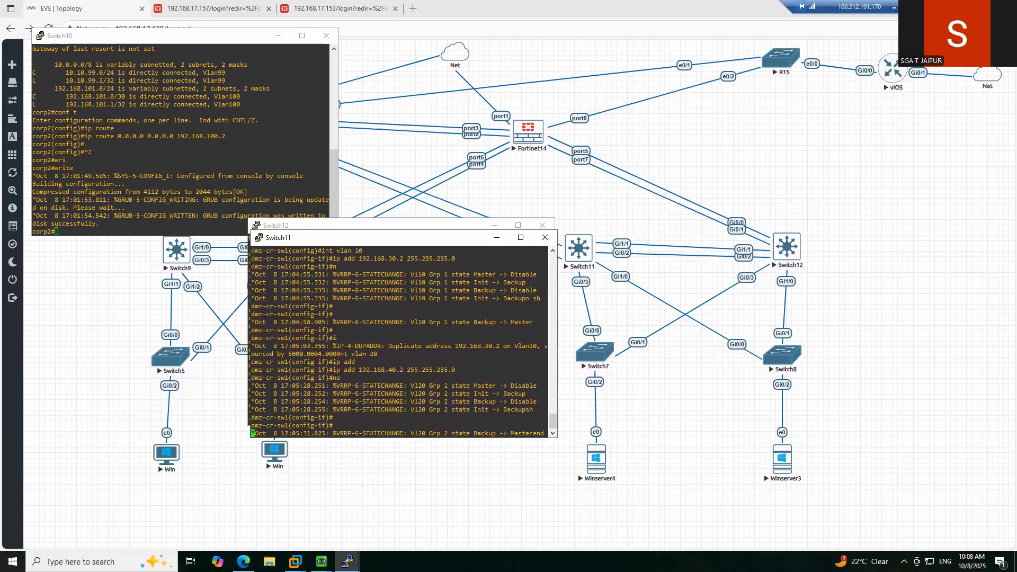
{"action": "key", "text": "Return"}
{"action": "type", "text": "s"}
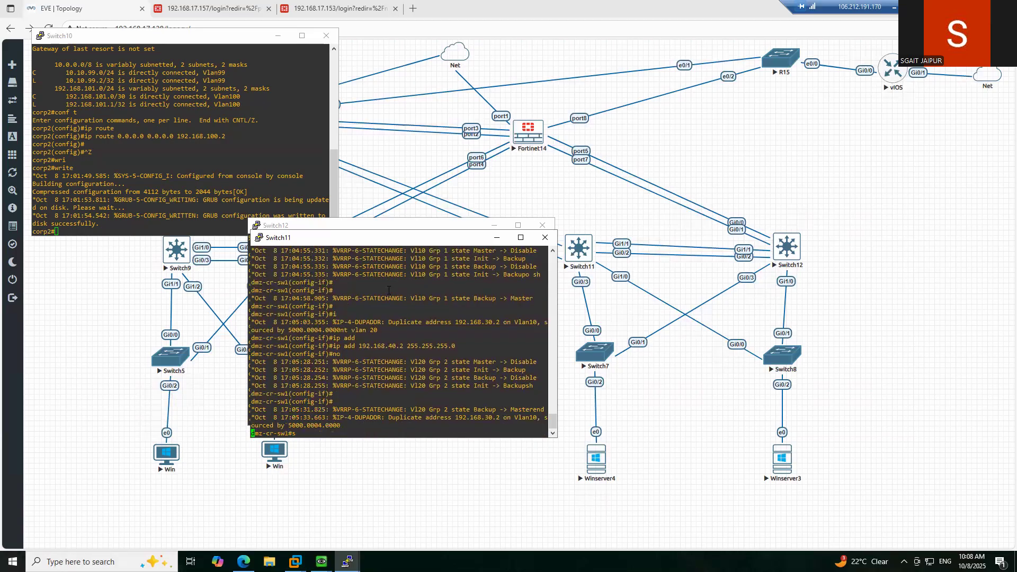
{"action": "type", "text": "oleh ip int br"}
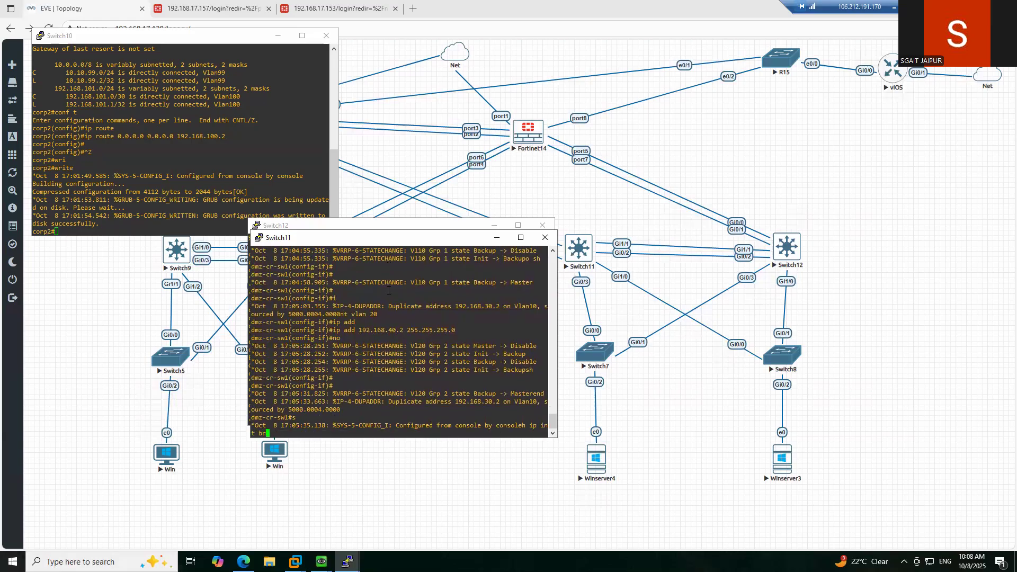
{"action": "key", "text": "Return"}
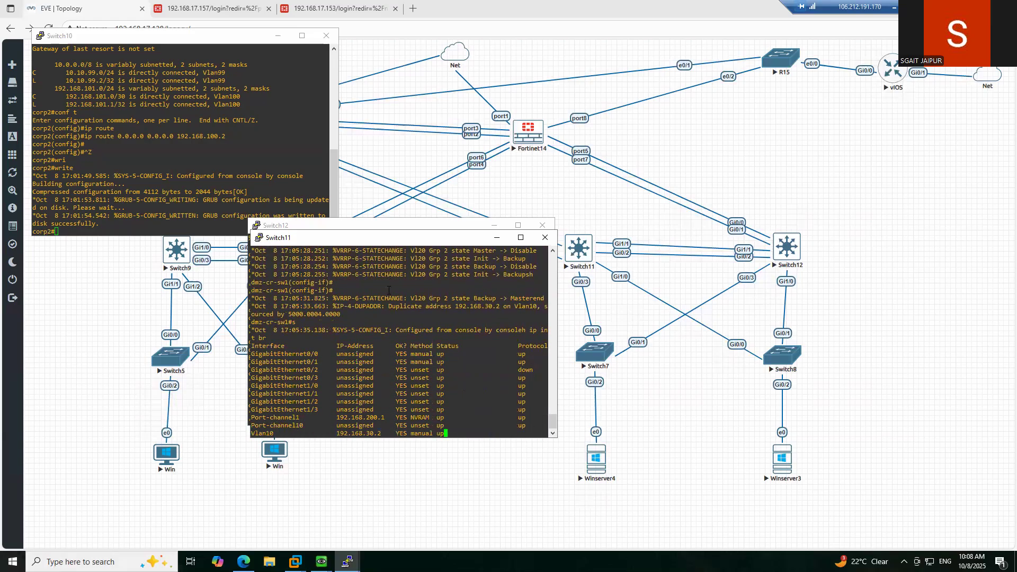
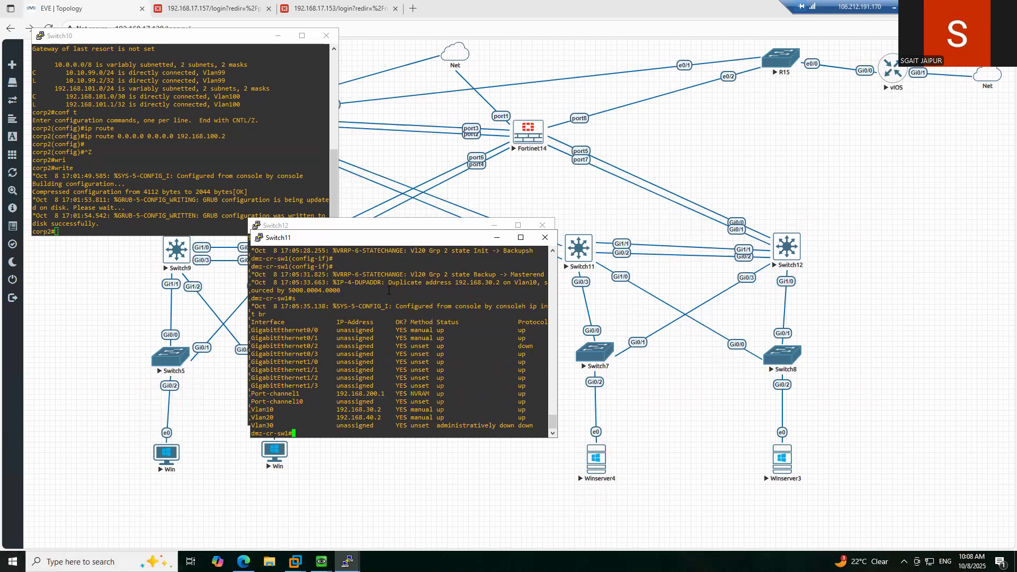
- Run 'show vrrp brief' on Switch11 to see its VRRP group status
{"action": "type", "text": "sho"}
{"action": "key", "text": "Tab"}
{"action": "type", "text": "vr"}
{"action": "key", "text": "Tab"}
{"action": "type", "text": "r"}
{"action": "key", "text": "Tab"}
{"action": "type", "text": "br"}
{"action": "key", "text": "Tab"}
{"action": "key", "text": "Return"}
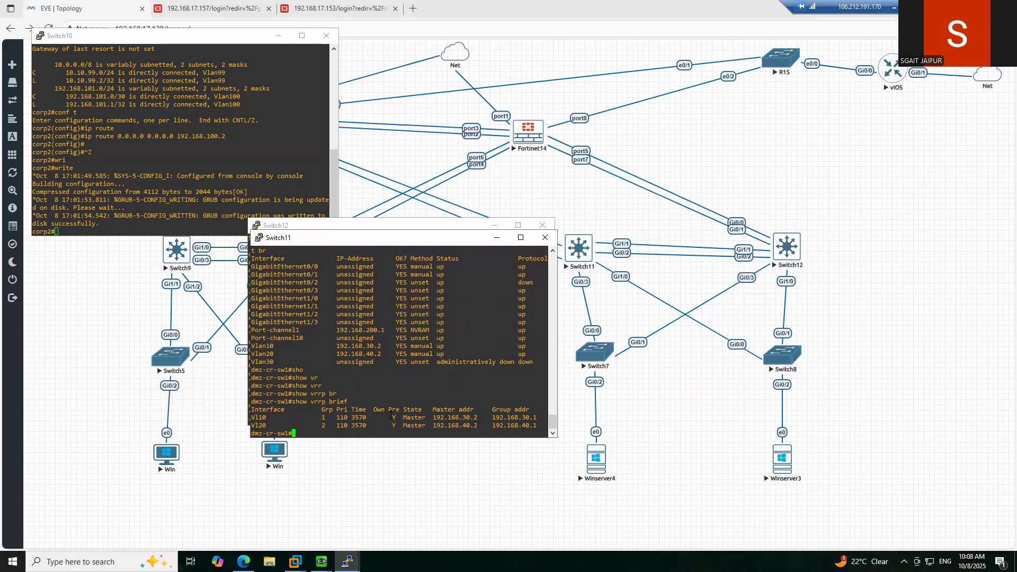
- Highlight the Vl10 group address 192.168.30.1 and the 192.168.40.2 Vlan20 duplicate-address warning
{"action": "left_click_drag", "start_coordinate": [476, 418], "coordinate": [537, 418]}
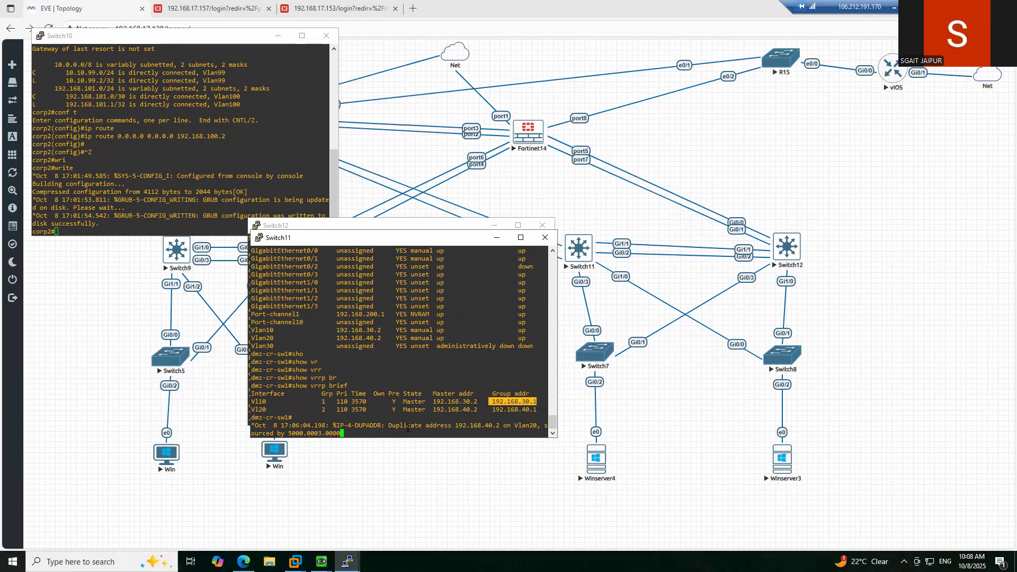
{"action": "left_click_drag", "start_coordinate": [387, 427], "coordinate": [498, 425]}
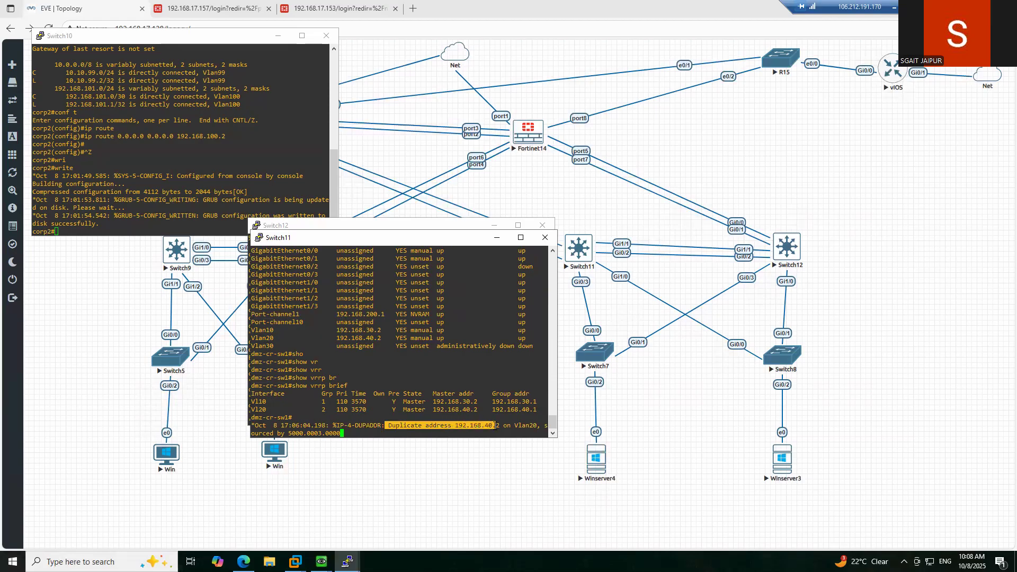
{"action": "left_click", "coordinate": [520, 423]}
{"action": "double_click", "coordinate": [521, 425]}
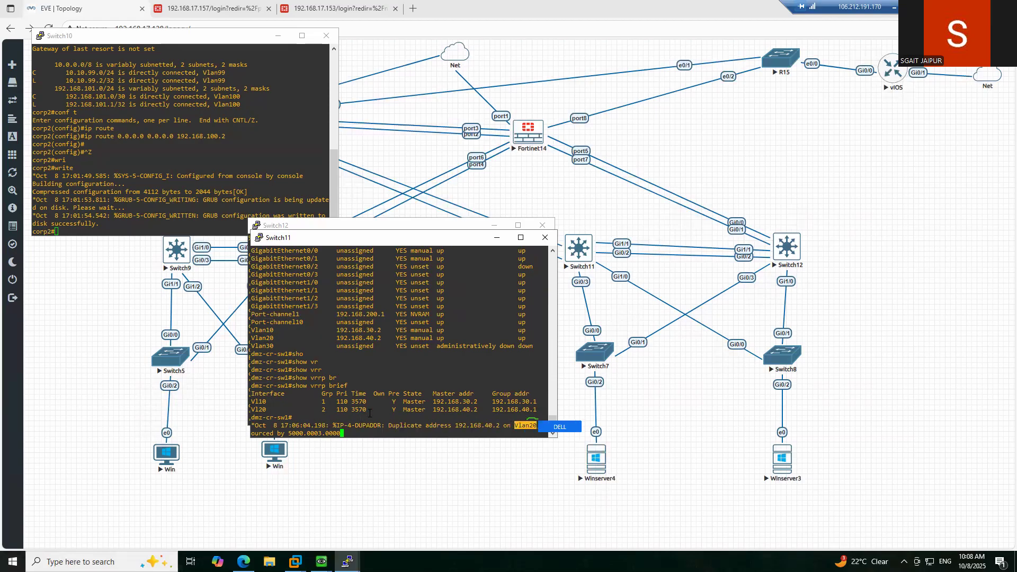
{"action": "left_click", "coordinate": [317, 434]}
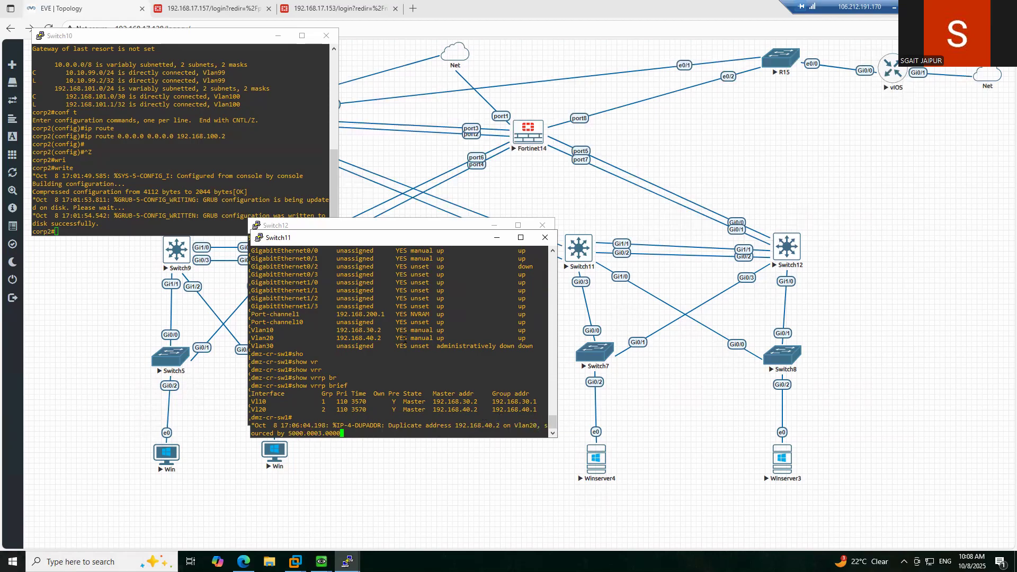
{"action": "key", "text": "Return"}
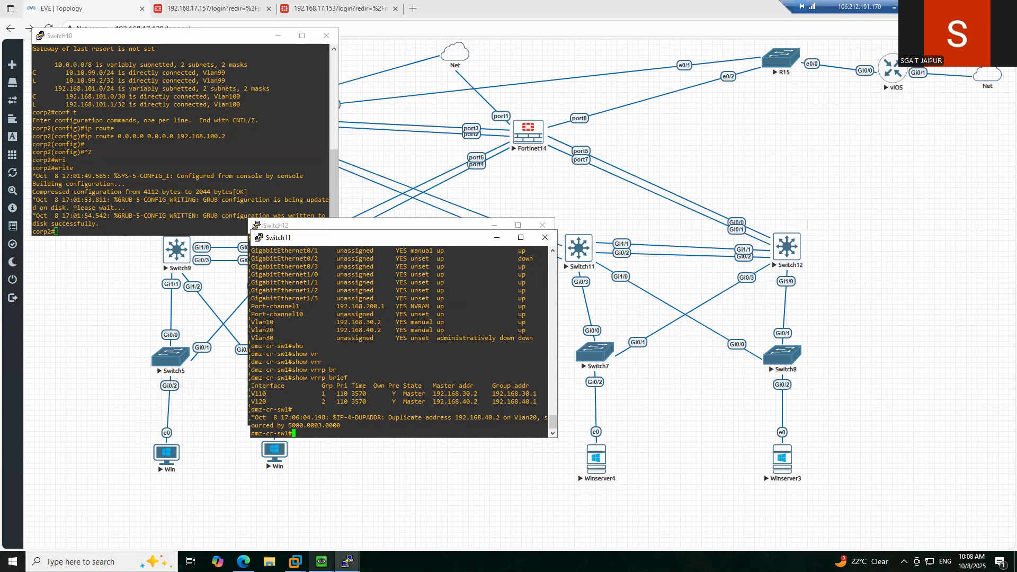
{"action": "left_click", "coordinate": [348, 562]}
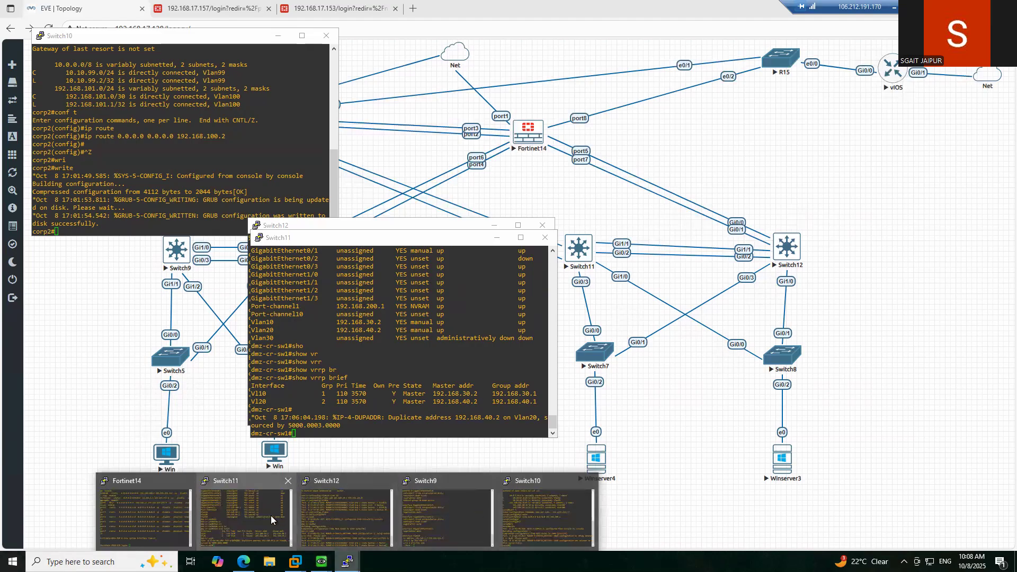
- On Switch12, run 'show ip interface brief' to list Vlan10 192.168.30.3 and Vlan20 192.168.40.3
{"action": "left_click", "coordinate": [349, 485]}
{"action": "key", "text": "Return"}
{"action": "key", "text": "Return"}
{"action": "type", "text": "sjp"}
{"action": "key", "text": "Tab"}
{"action": "key", "text": "BackSpace"}
{"action": "key", "text": "BackSpace"}
{"action": "type", "text": "ho"}
{"action": "key", "text": "Tab"}
{"action": "type", "text": "ip inte"}
{"action": "key", "text": "Tab"}
{"action": "type", "text": "br"}
{"action": "key", "text": "Tab"}
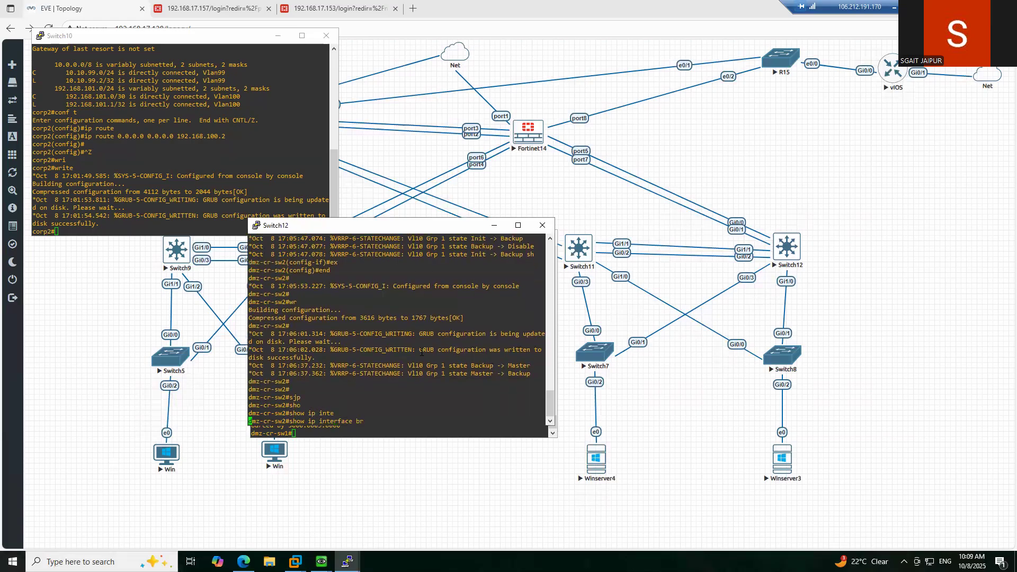
{"action": "key", "text": "Return"}
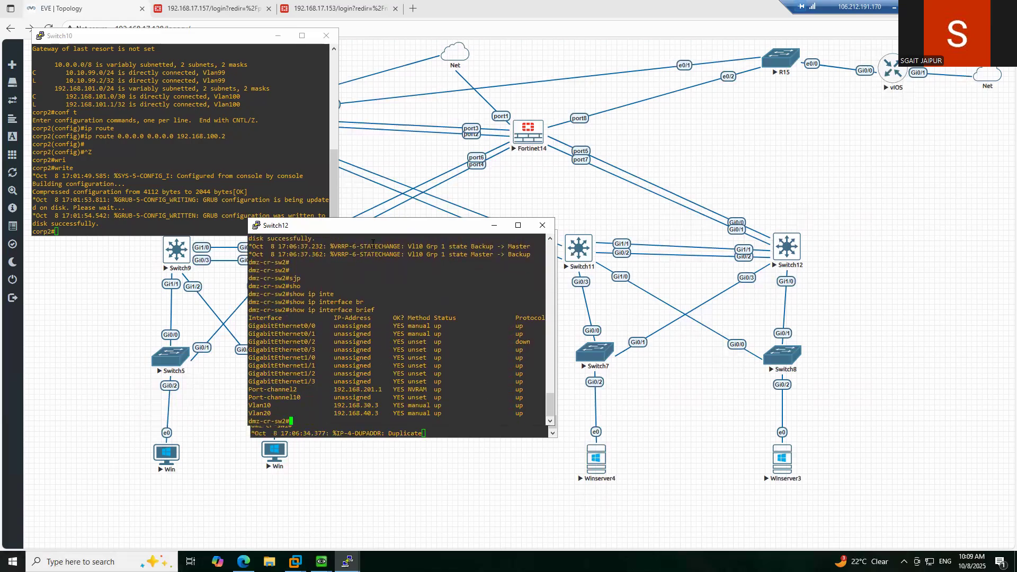
- Change the Switch12 PuTTY console font to Consolas bold 14-point
{"action": "right_click", "coordinate": [374, 228]}
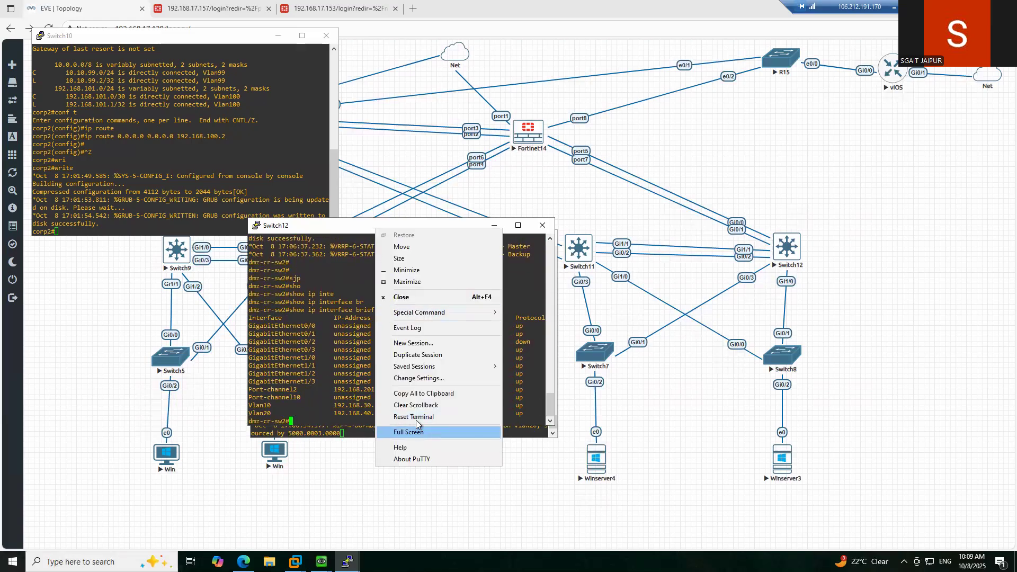
{"action": "left_click", "coordinate": [424, 378]}
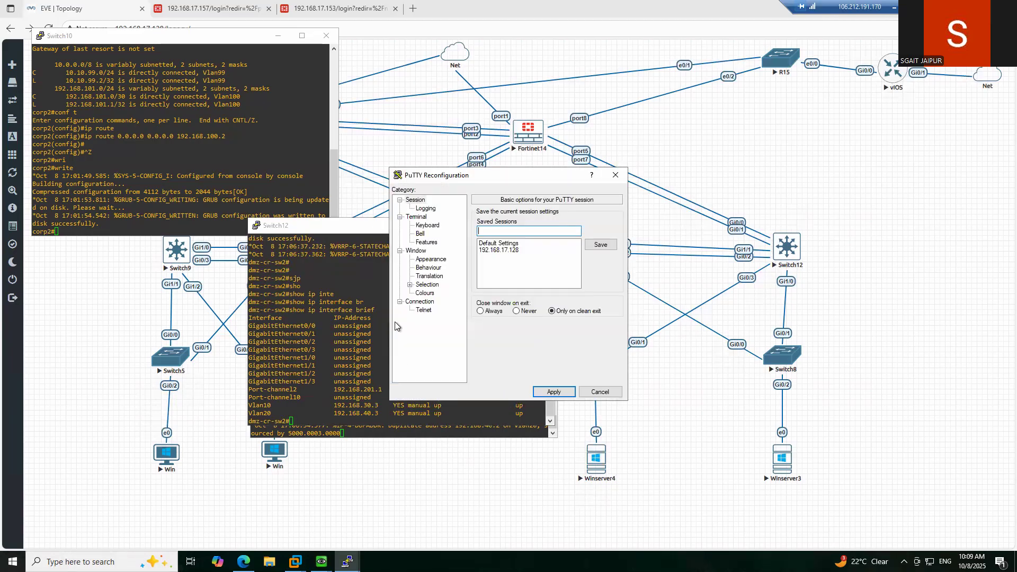
{"action": "left_click", "coordinate": [431, 260]}
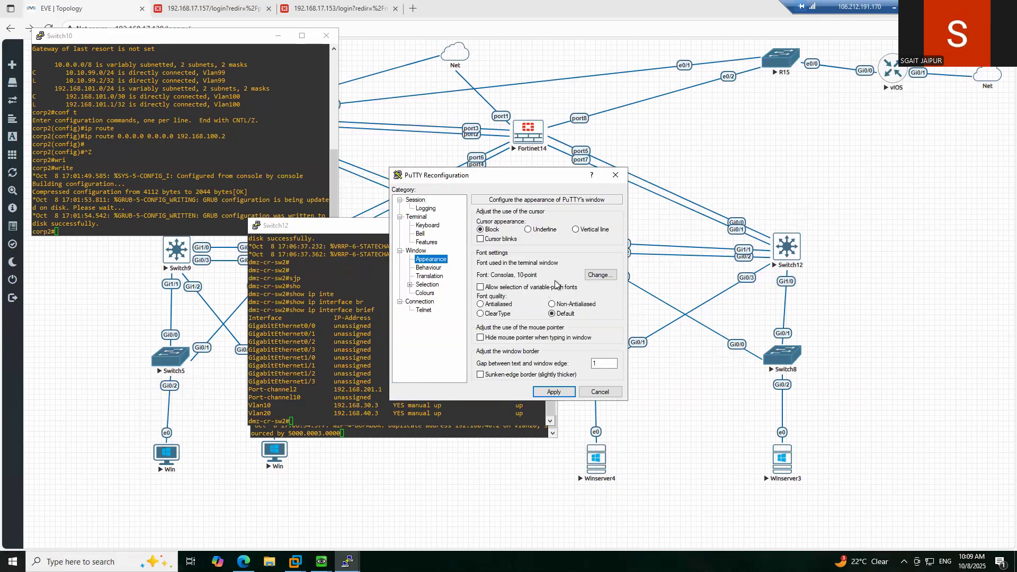
{"action": "left_click", "coordinate": [590, 275]}
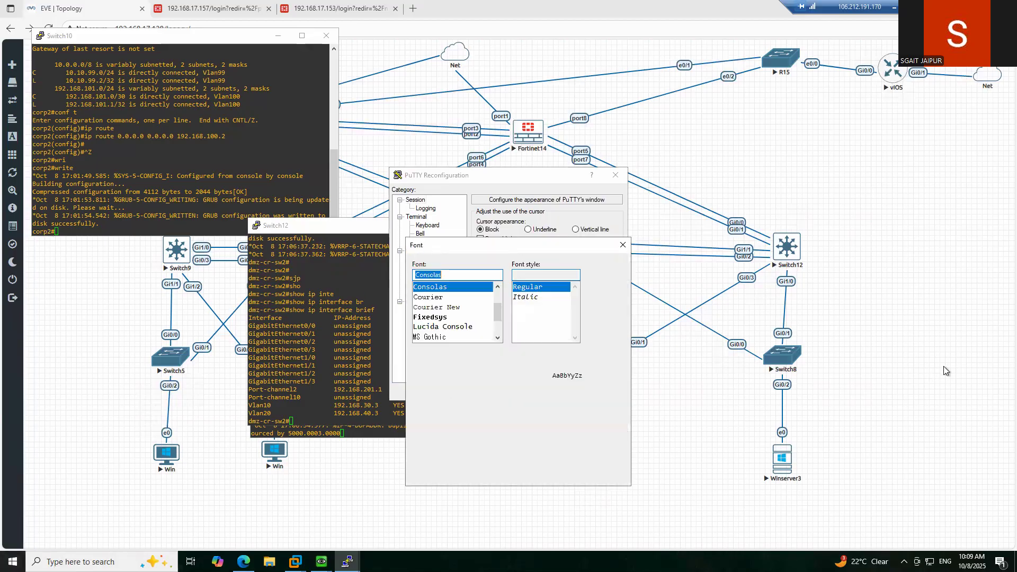
{"action": "left_click", "coordinate": [522, 307]}
{"action": "left_click", "coordinate": [599, 302]}
{"action": "left_click", "coordinate": [598, 309]}
{"action": "left_click", "coordinate": [557, 473]}
{"action": "left_click", "coordinate": [427, 209]}
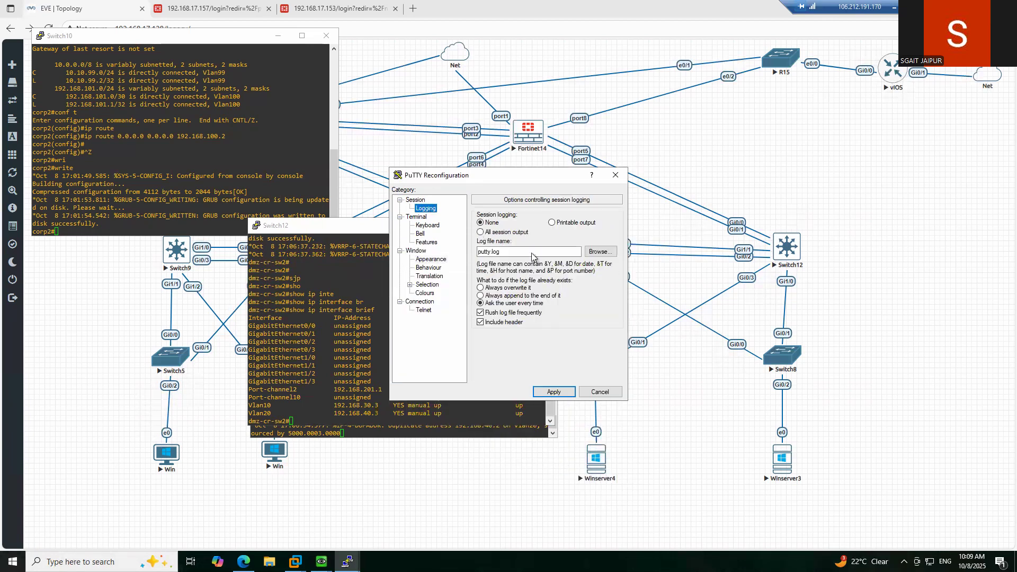
{"action": "left_click", "coordinate": [429, 259]}
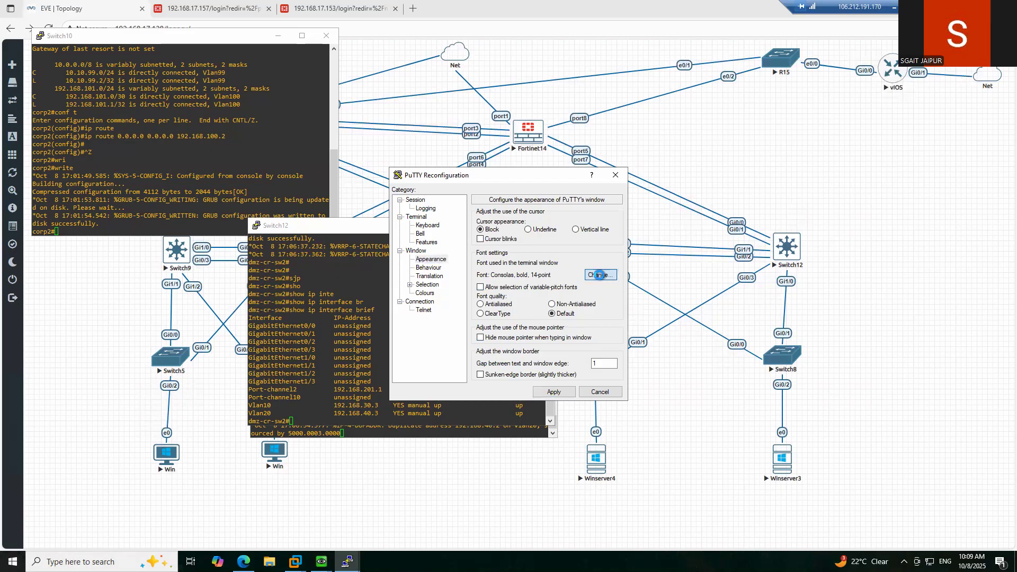
{"action": "left_click", "coordinate": [601, 275]}
{"action": "left_click", "coordinate": [556, 474]}
- Save the font into Default Settings, apply it, and move the console up and right
{"action": "left_click", "coordinate": [422, 208]}
{"action": "left_click", "coordinate": [419, 201]}
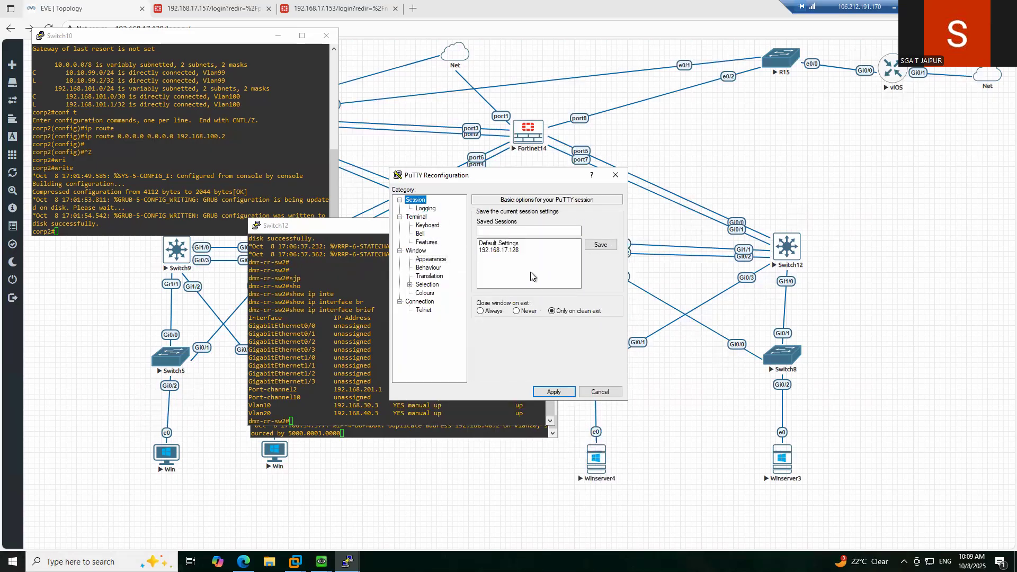
{"action": "left_click", "coordinate": [504, 244]}
{"action": "left_click", "coordinate": [603, 247]}
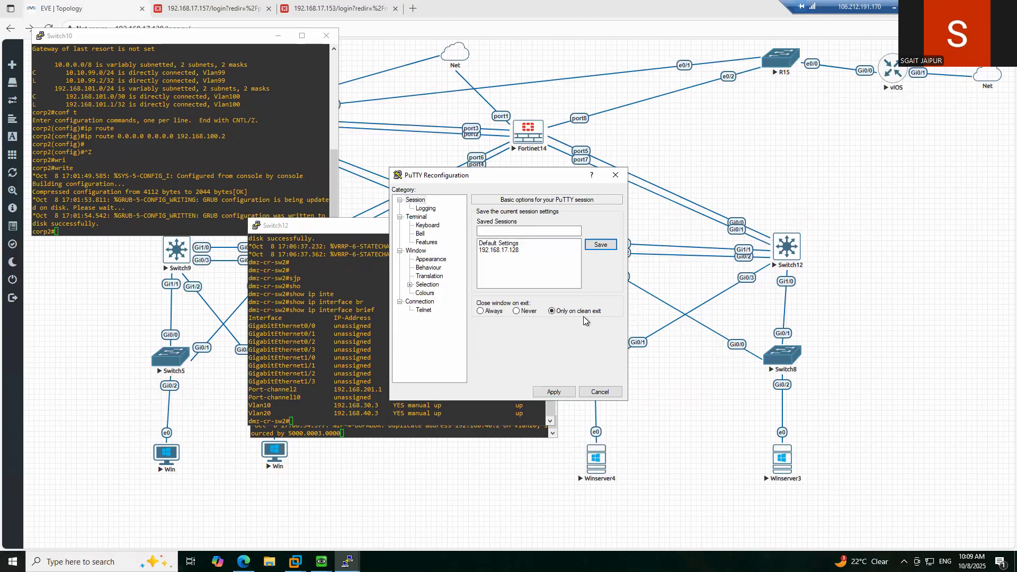
{"action": "left_click", "coordinate": [553, 392]}
{"action": "left_click_drag", "start_coordinate": [425, 231], "coordinate": [501, 109]}
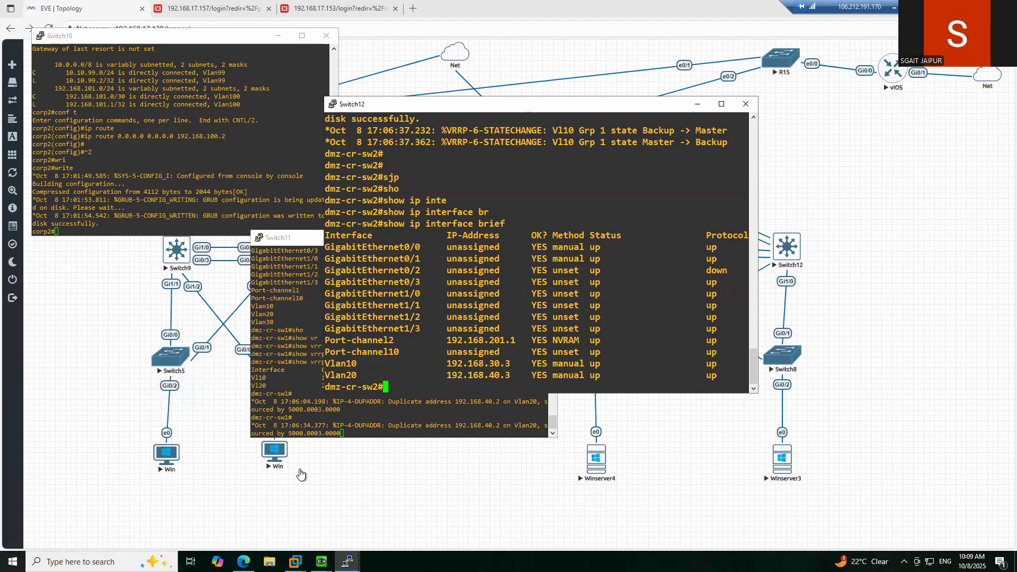
- In Switch11's log, highlight duplicate address 192.168.40.2 and MAC 5000.0004.0000
{"action": "left_click", "coordinate": [350, 426]}
{"action": "key", "text": "Return"}
{"action": "key", "text": "Return"}
{"action": "key", "text": "Return"}
{"action": "key", "text": "Return"}
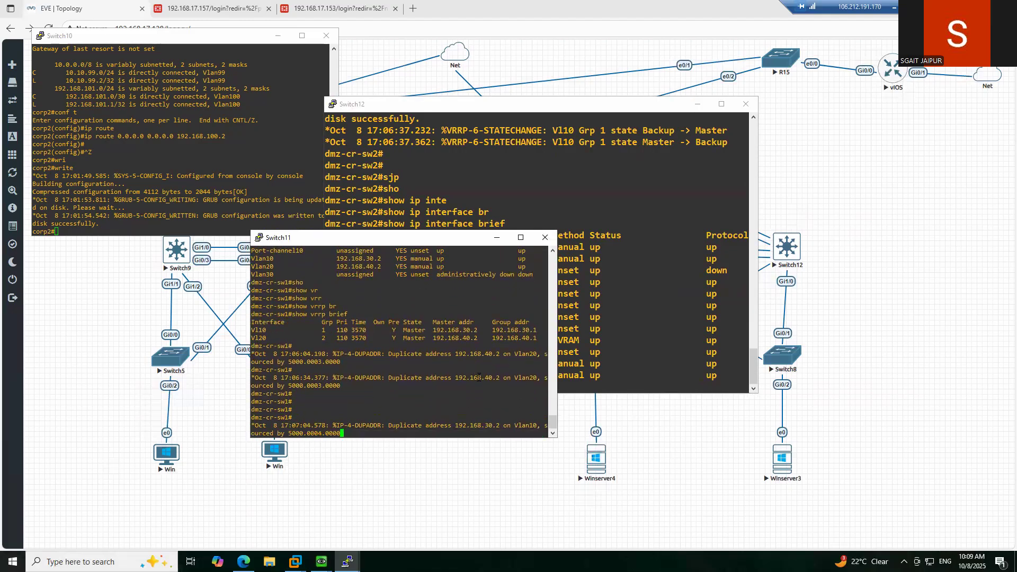
{"action": "double_click", "coordinate": [478, 377]}
{"action": "left_click", "coordinate": [407, 402]}
{"action": "double_click", "coordinate": [323, 434]}
{"action": "left_click", "coordinate": [371, 376]}
{"action": "key", "text": "Return"}
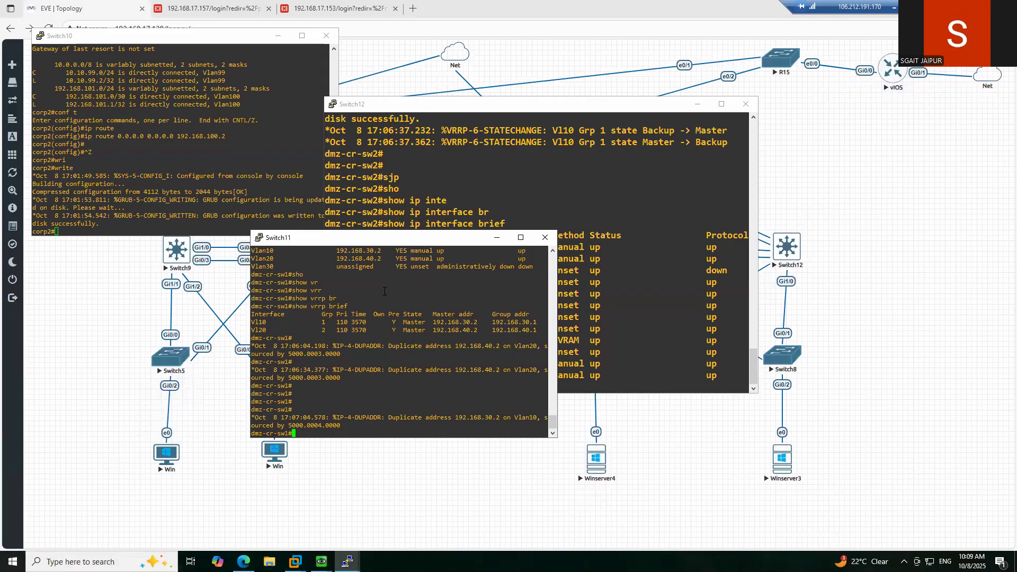
- Move the Switch11 console aside and show the EVE lab topology
{"action": "left_click_drag", "start_coordinate": [387, 237], "coordinate": [322, 211]}
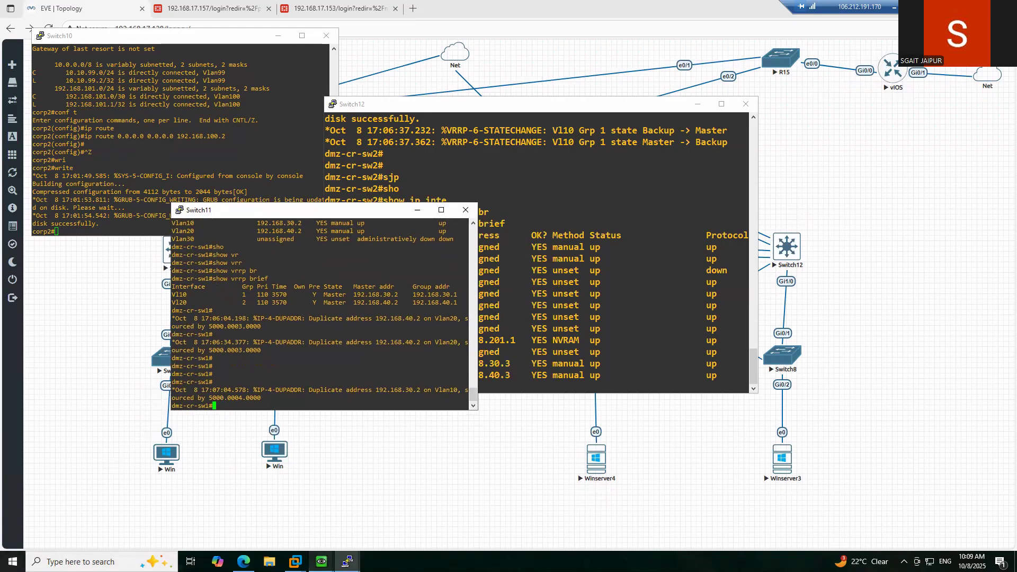
{"action": "mouse_move", "coordinate": [322, 561]}
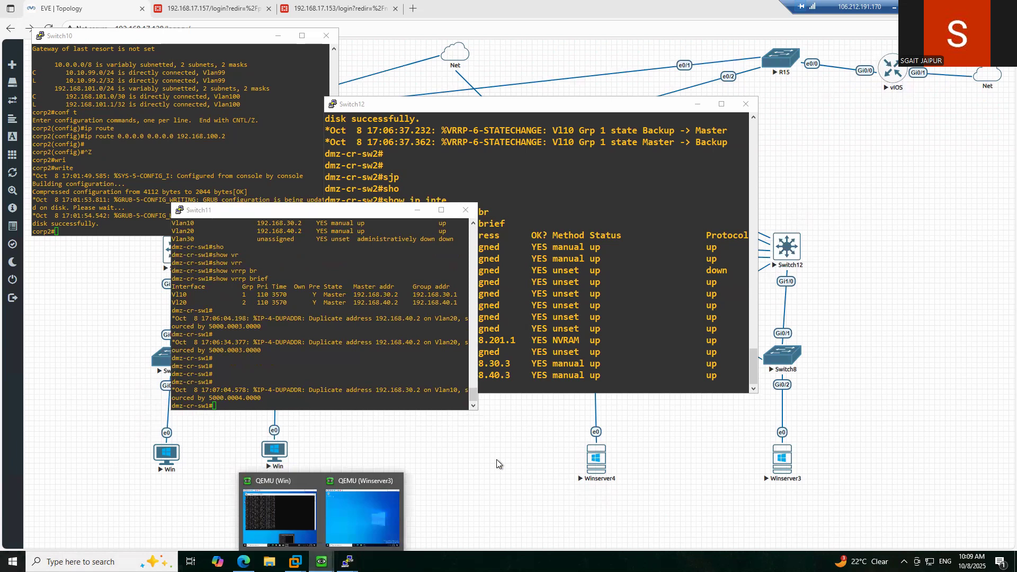
{"action": "left_click", "coordinate": [497, 464]}
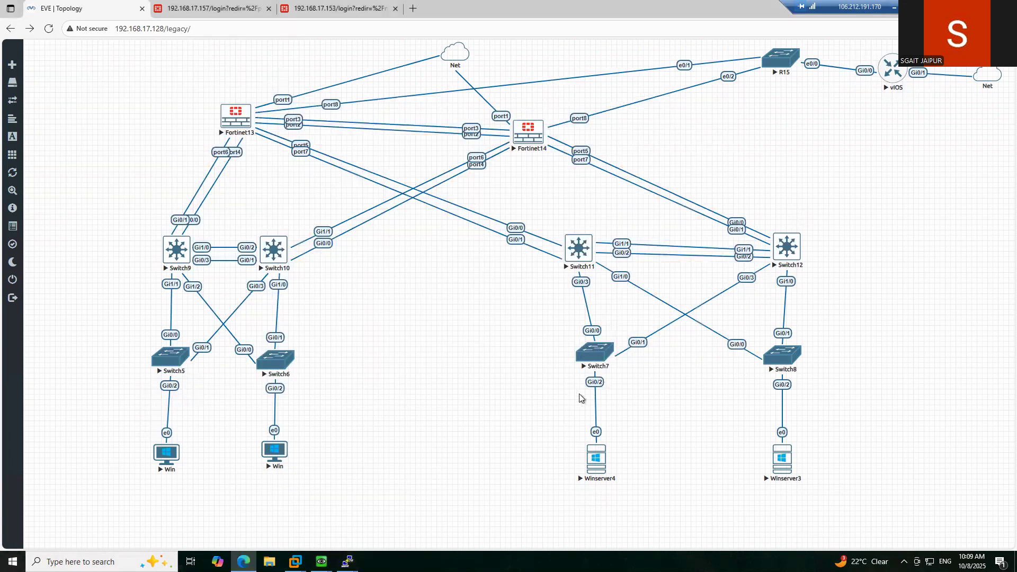
- Open a Switch7 console and enter global configuration mode with 'ena' and 'conf t'
{"action": "left_click", "coordinate": [596, 353]}
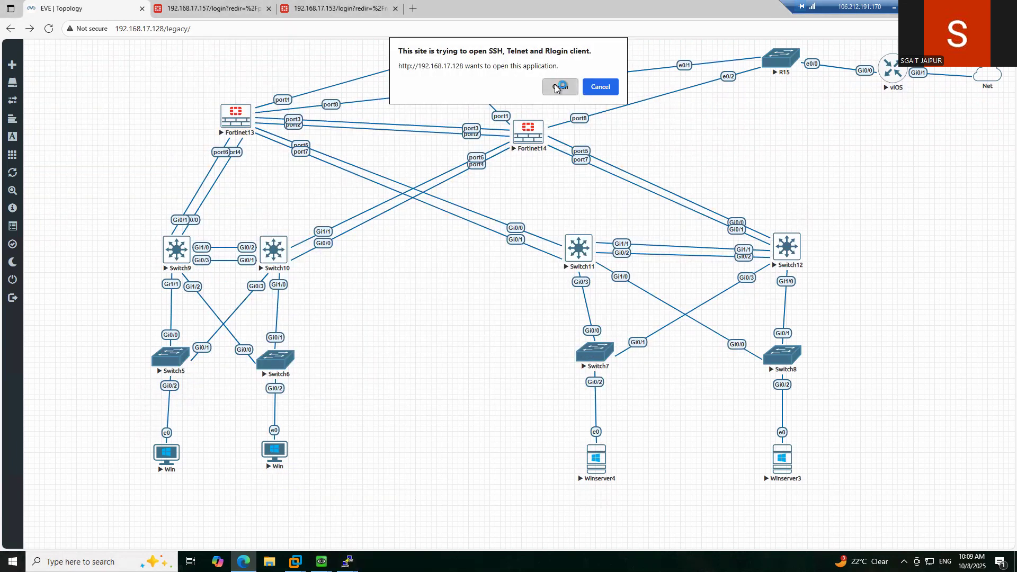
{"action": "left_click", "coordinate": [557, 87]}
{"action": "left_click_drag", "start_coordinate": [318, 65], "coordinate": [319, 83]}
{"action": "key", "text": "Return"}
{"action": "key", "text": "Return"}
{"action": "key", "text": "Return"}
{"action": "key", "text": "Return"}
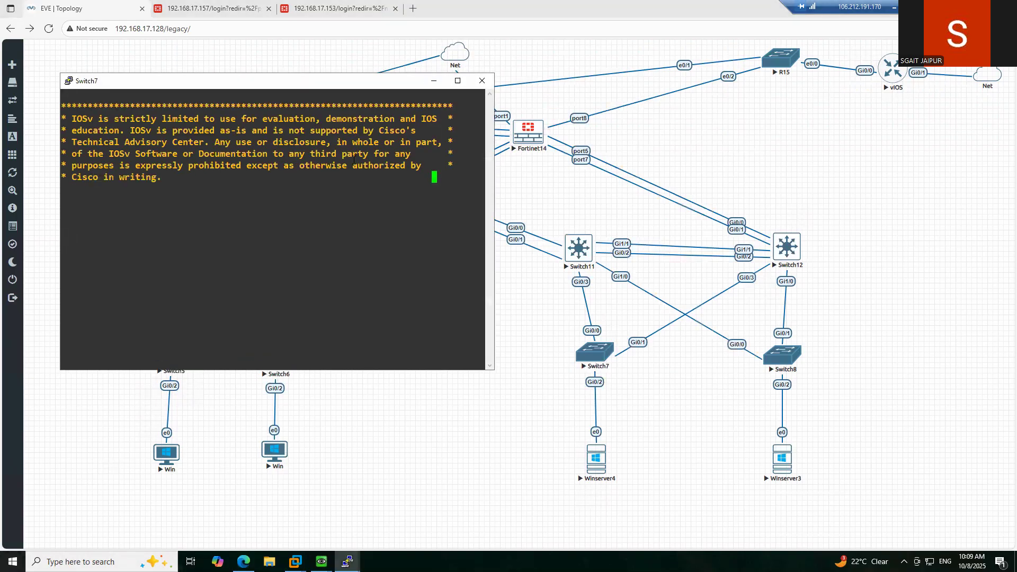
{"action": "type", "text": "ena"}
{"action": "key", "text": "Return"}
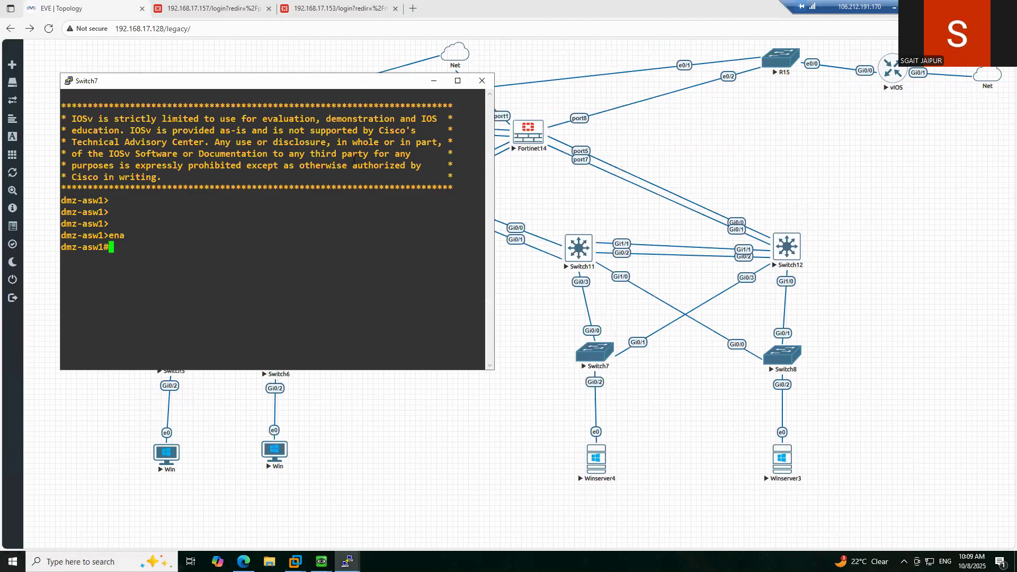
{"action": "type", "text": "conf t"}
{"action": "key", "text": "Return"}
- Shut down GigabitEthernet0/2 on Switch7 and re-enable it with 'no shutdown'
{"action": "type", "text": "inte"}
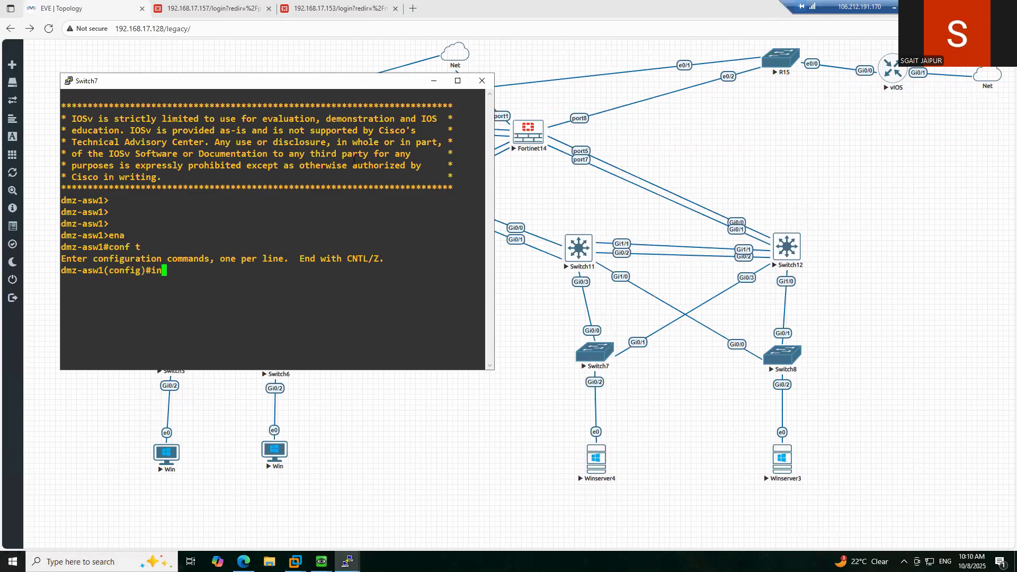
{"action": "key", "text": "Tab"}
{"action": "type", "text": "gi"}
{"action": "key", "text": "Tab"}
{"action": "type", "text": "0/2"}
{"action": "key", "text": "Return"}
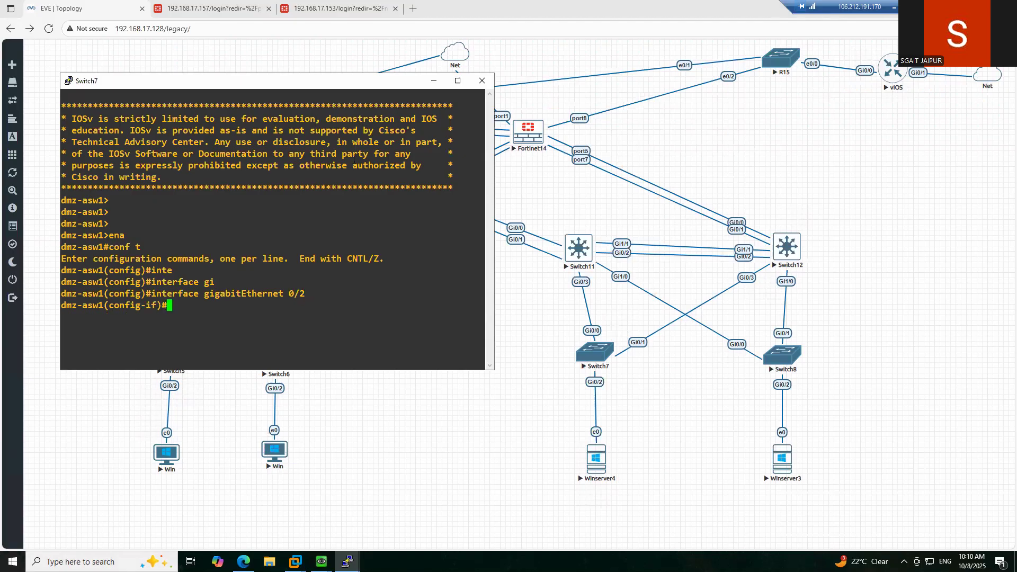
{"action": "type", "text": "shutdown"}
{"action": "key", "text": "Tab"}
{"action": "key", "text": "Return"}
{"action": "type", "text": "no shu"}
{"action": "key", "text": "Tab"}
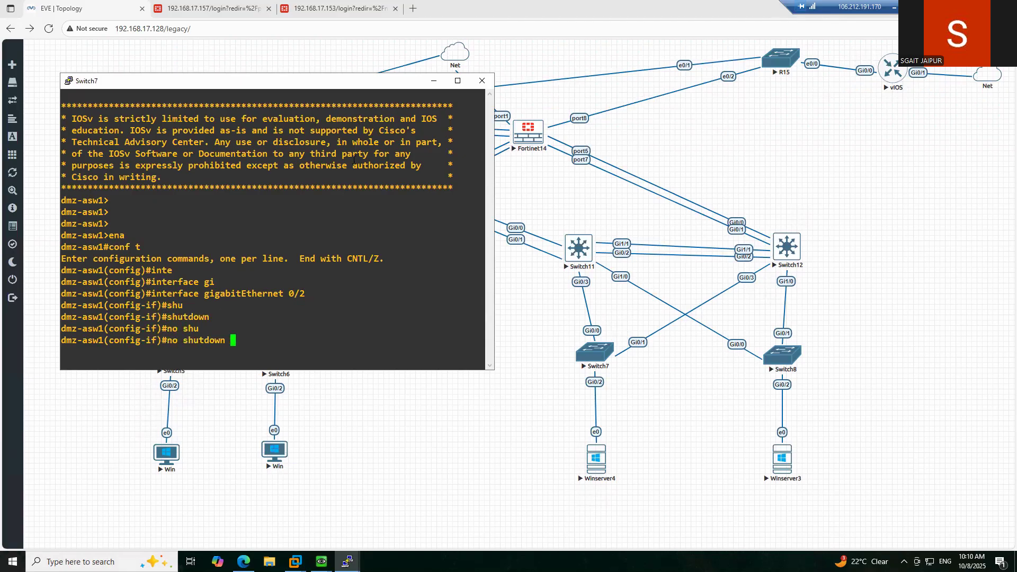
{"action": "key", "text": "Return"}
- Exit configuration mode and close the Switch7 console session
{"action": "type", "text": "exit"}
{"action": "key", "text": "Return"}
{"action": "type", "text": "exit"}
{"action": "key", "text": "Return"}
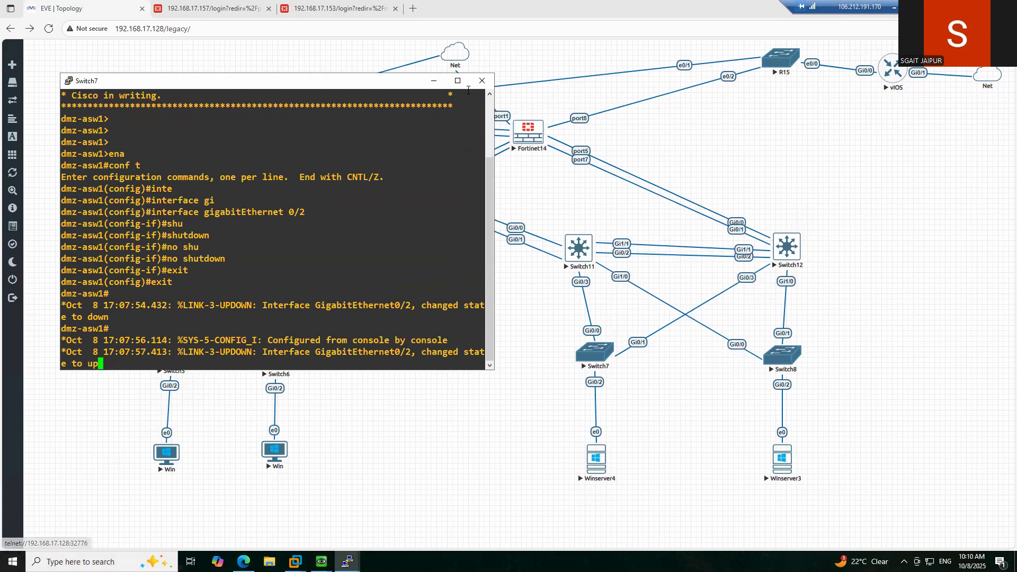
{"action": "left_click", "coordinate": [482, 80]}
- Finish closing Switch7 and open a Switch8 console in global configuration mode
{"action": "left_click", "coordinate": [518, 319]}
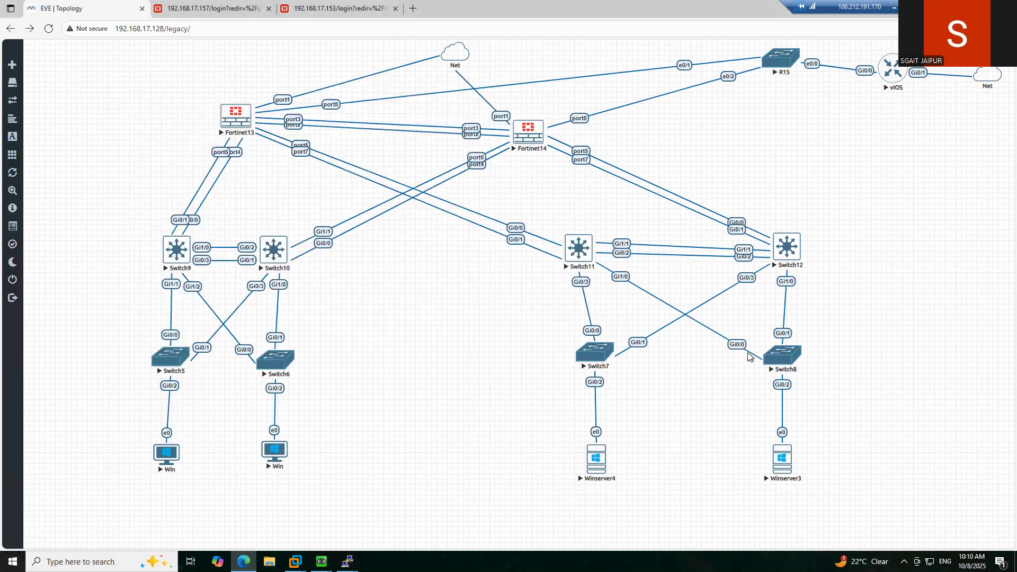
{"action": "left_click", "coordinate": [789, 359]}
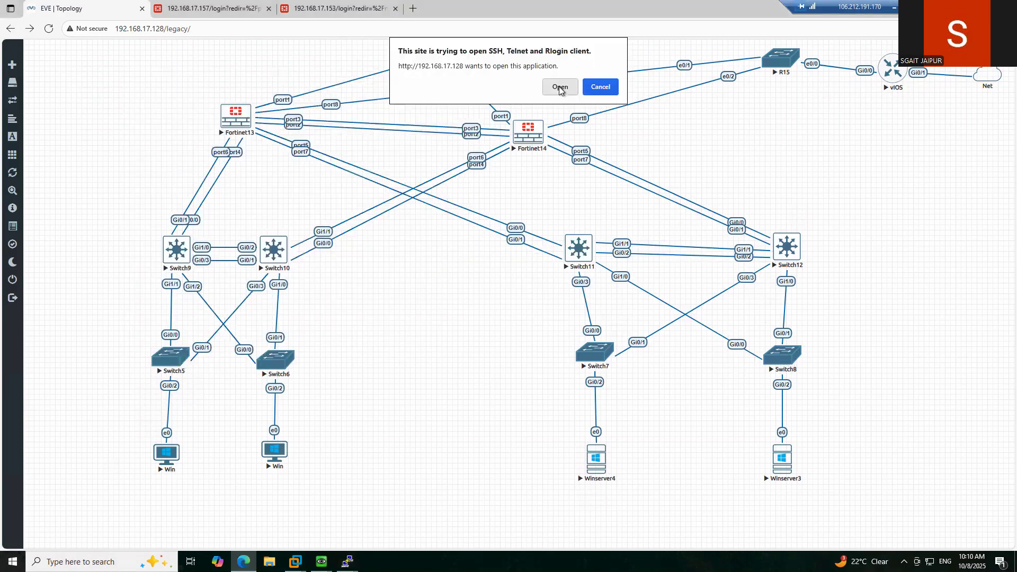
{"action": "left_click", "coordinate": [560, 87]}
{"action": "key", "text": "Return"}
{"action": "key", "text": "Return"}
{"action": "key", "text": "Return"}
{"action": "key", "text": "Return"}
{"action": "key", "text": "Return"}
{"action": "key", "text": "Return"}
{"action": "type", "text": "ena"}
{"action": "key", "text": "Return"}
{"action": "type", "text": "conf t"}
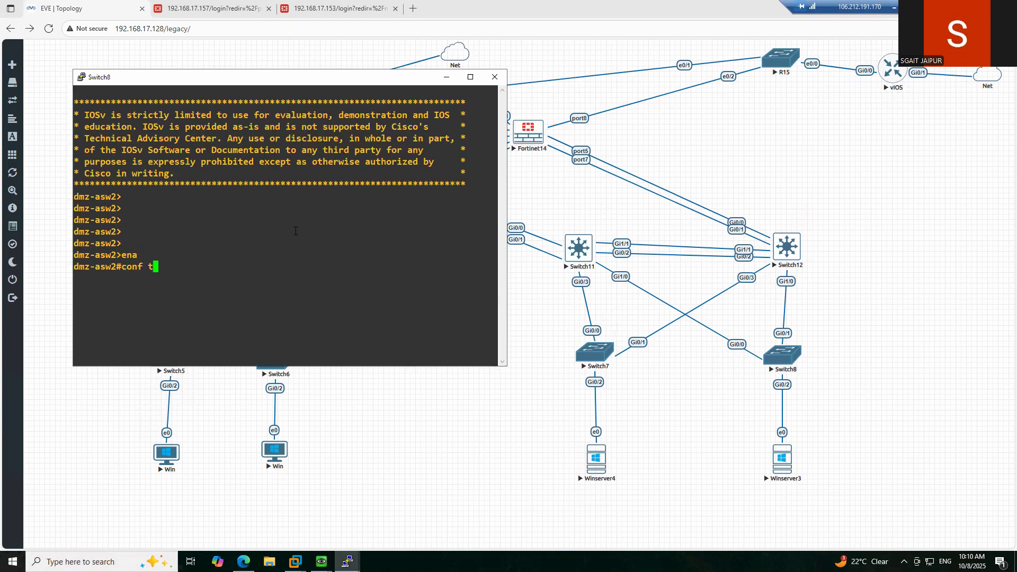
{"action": "key", "text": "Return"}
- Shut down GigabitEthernet0/2 on Switch8 and bring it back up with 'no shutdown'
{"action": "type", "text": "inte"}
{"action": "key", "text": "Tab"}
{"action": "type", "text": "gi"}
{"action": "key", "text": "Tab"}
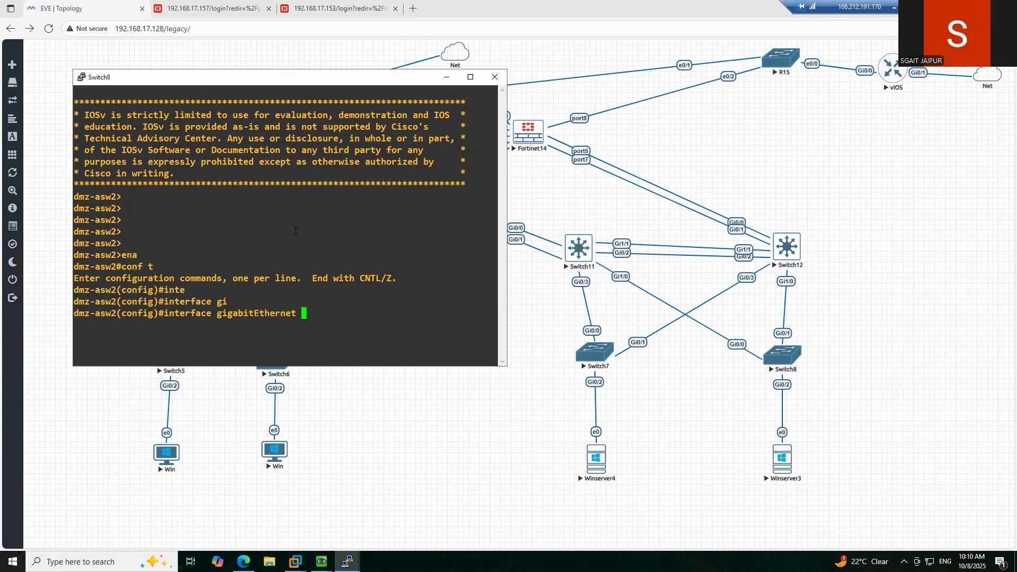
{"action": "type", "text": "0/2"}
{"action": "key", "text": "Return"}
{"action": "type", "text": "shutdown"}
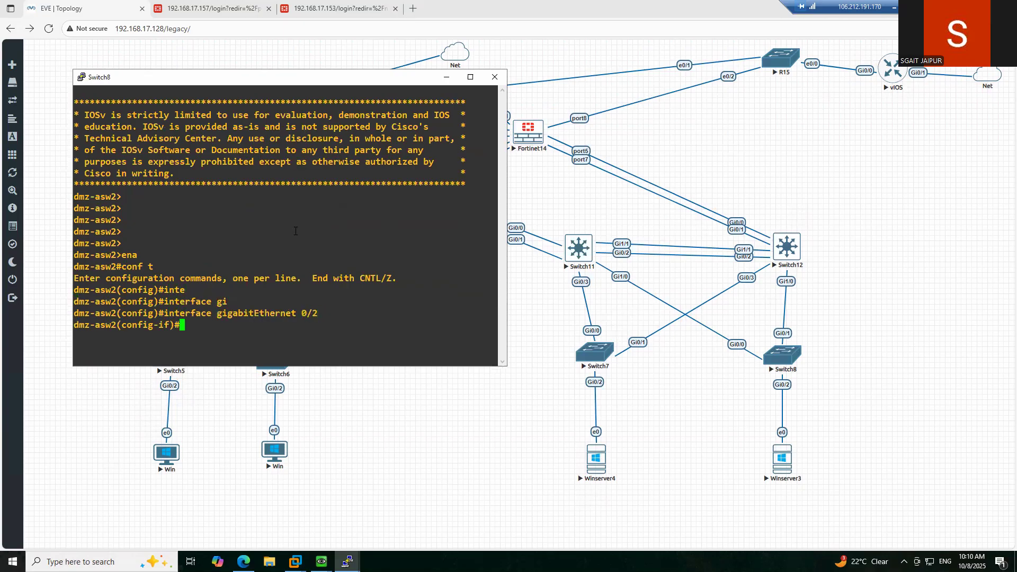
{"action": "key", "text": "Tab"}
{"action": "key", "text": "Return"}
{"action": "type", "text": "no shutdown"}
{"action": "key", "text": "Tab"}
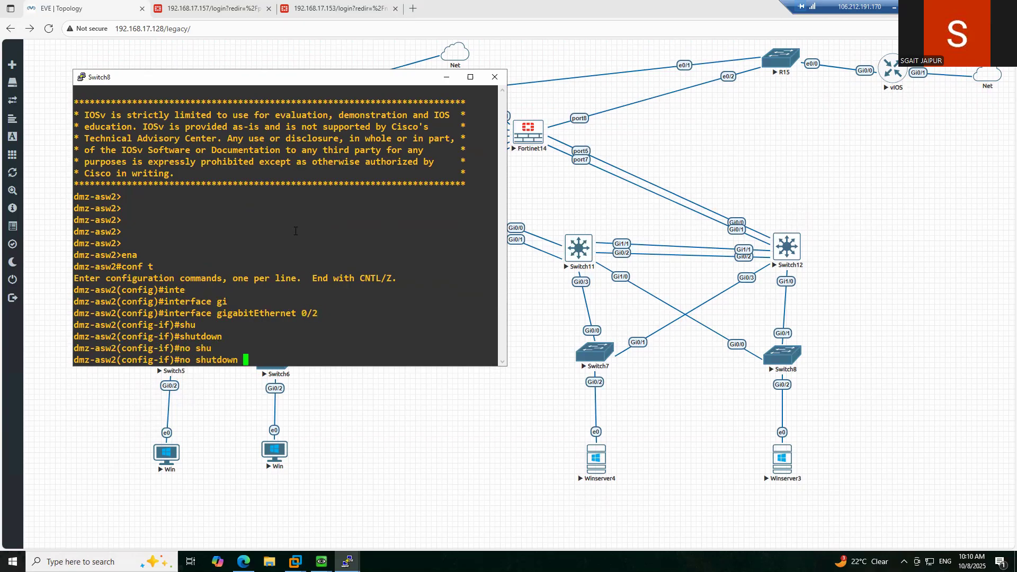
{"action": "key", "text": "Return"}
- Exit configuration mode, close the Switch8 session, and bring Switch11's console forward
{"action": "type", "text": "exit"}
{"action": "key", "text": "Return"}
{"action": "type", "text": "exit"}
{"action": "key", "text": "Return"}
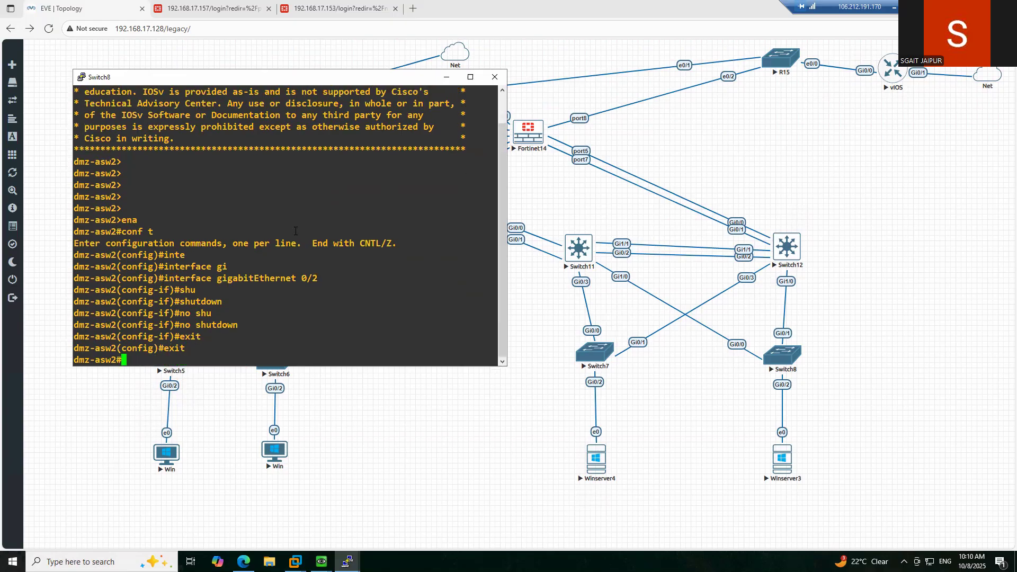
{"action": "key", "text": "Return"}
{"action": "key", "text": "Return"}
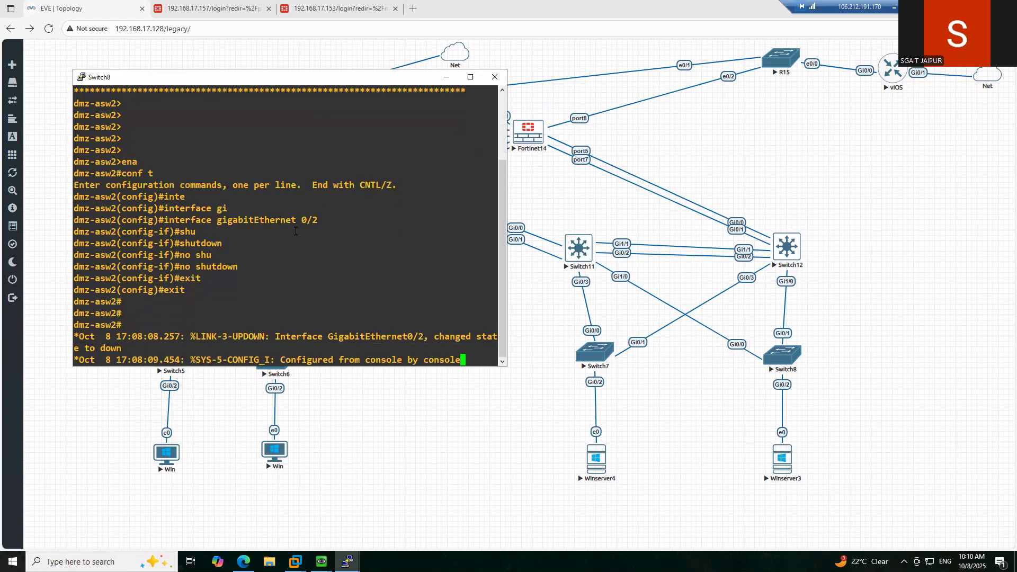
{"action": "left_click", "coordinate": [495, 77]}
{"action": "left_click", "coordinate": [522, 319]}
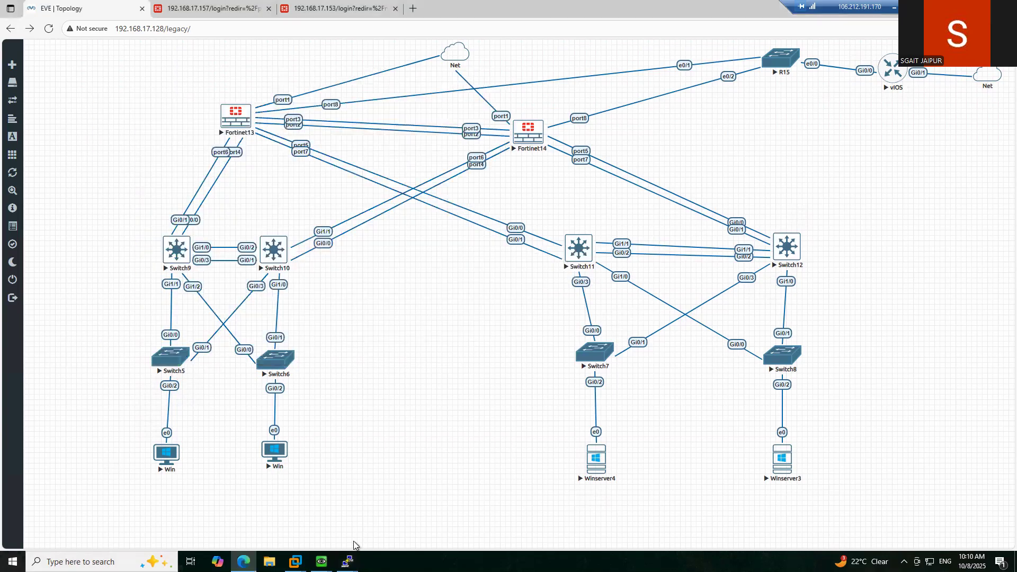
{"action": "mouse_move", "coordinate": [349, 561]}
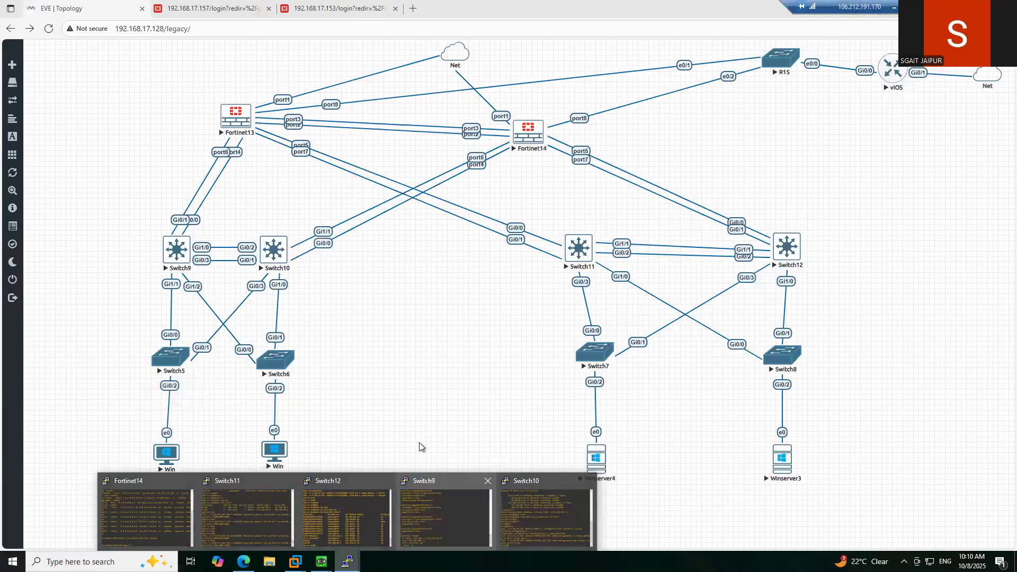
{"action": "left_click", "coordinate": [241, 516]}
- Reopen the Switch11 console session and display its ARP table with 'show ip arp'
{"action": "right_click", "coordinate": [259, 211]}
{"action": "left_click", "coordinate": [466, 210]}
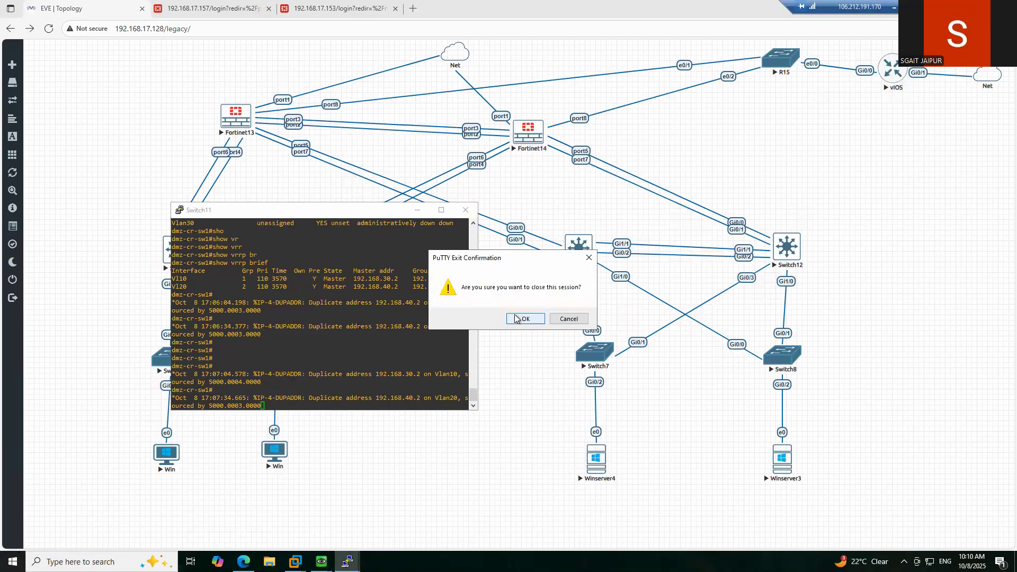
{"action": "left_click", "coordinate": [525, 318]}
{"action": "left_click", "coordinate": [578, 249]}
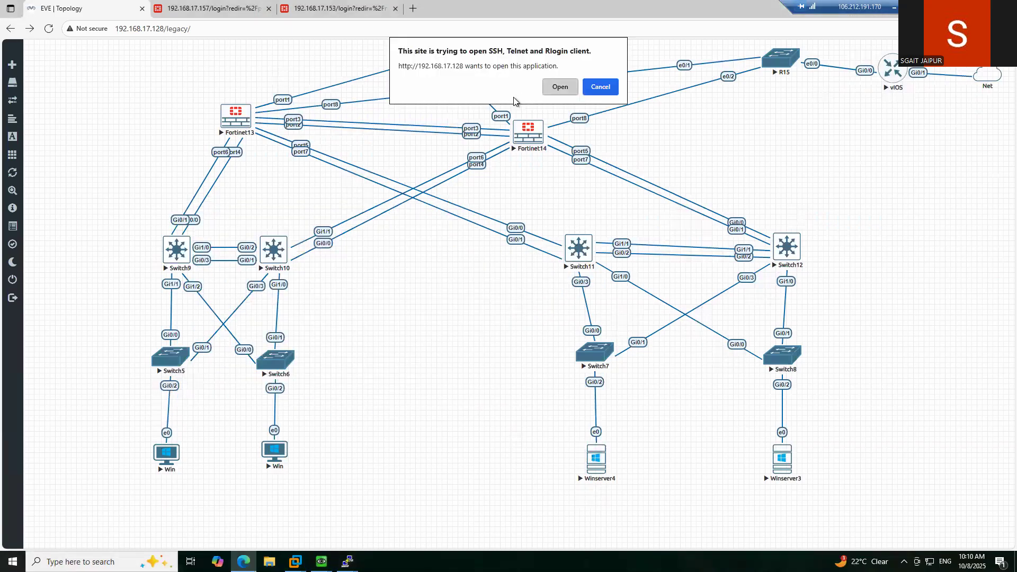
{"action": "left_click", "coordinate": [559, 87]}
{"action": "key", "text": "Return"}
{"action": "key", "text": "Return"}
{"action": "key", "text": "Return"}
{"action": "key", "text": "Return"}
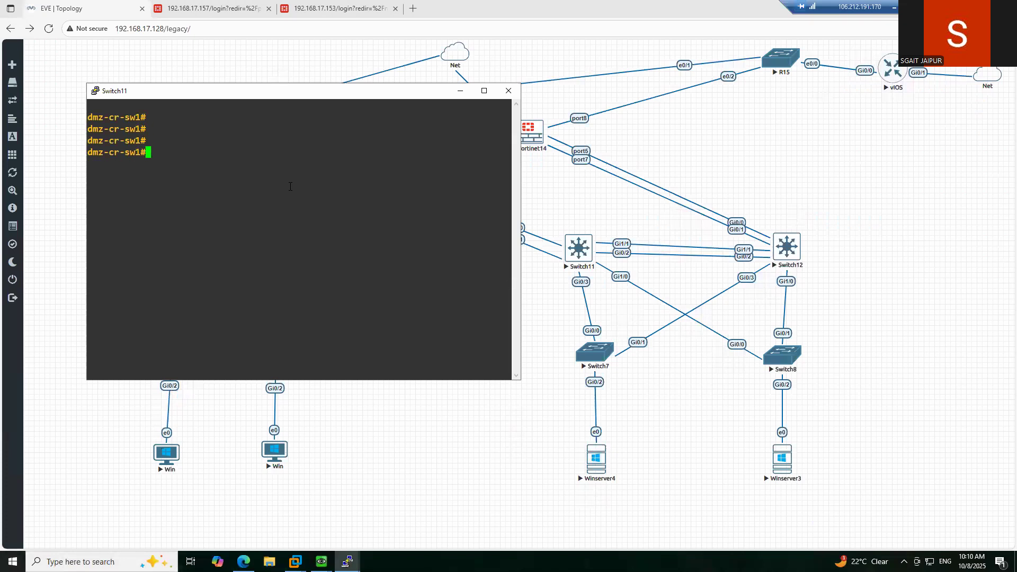
{"action": "type", "text": "show ip arp"}
{"action": "key", "text": "Return"}
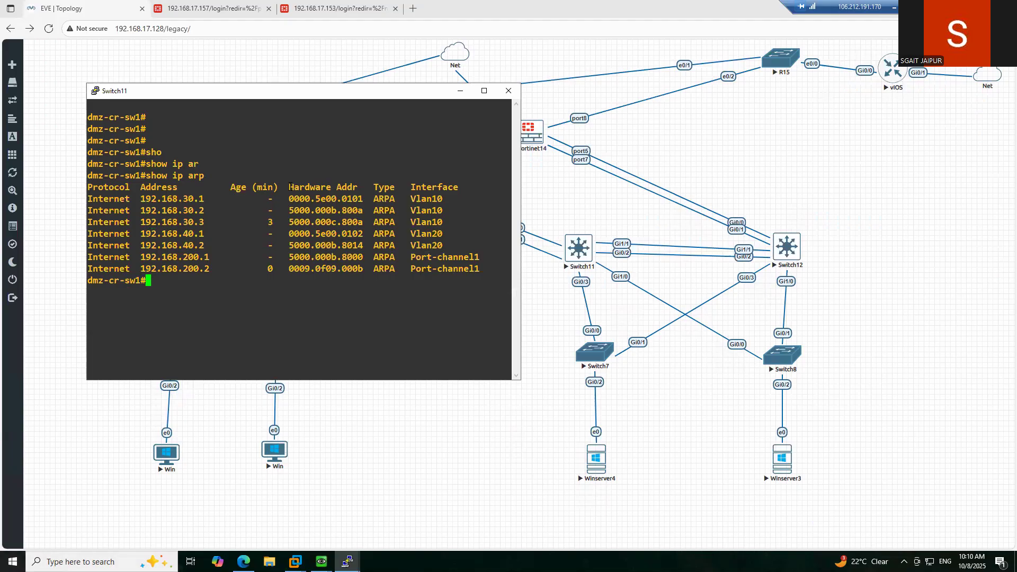
- List Switch11's DHCP bindings with 'show ip dhcp binding'
{"action": "type", "text": "sho"}
{"action": "key", "text": "Tab"}
{"action": "type", "text": "ip dh"}
{"action": "key", "text": "Tab"}
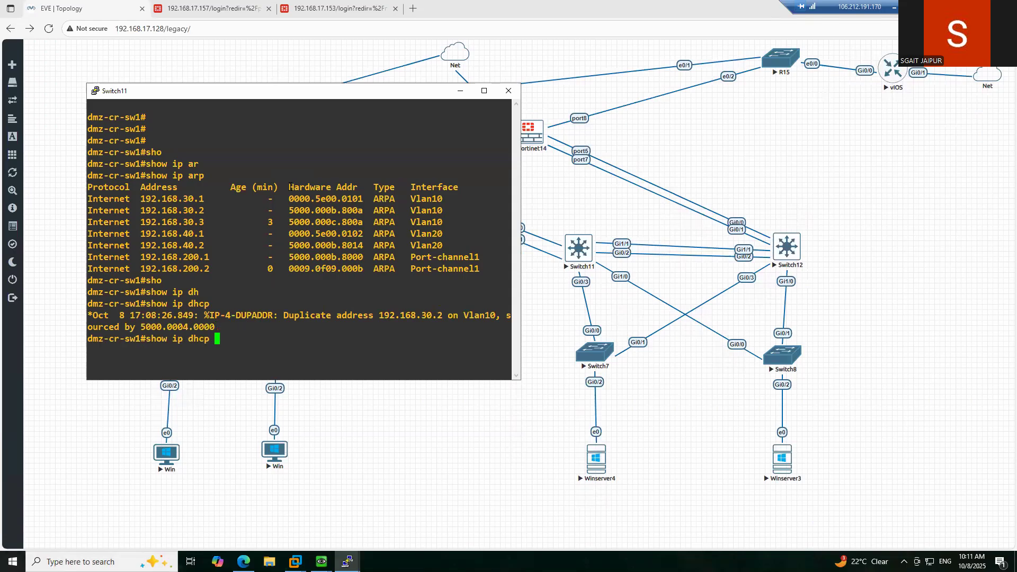
{"action": "type", "text": "po"}
{"action": "key", "text": "Tab"}
{"action": "type", "text": "\\"}
{"action": "key", "text": "BackSpace"}
{"action": "key", "text": "BackSpace"}
{"action": "key", "text": "BackSpace"}
{"action": "key", "text": "BackSpace"}
{"action": "key", "text": "BackSpace"}
{"action": "key", "text": "BackSpace"}
{"action": "key", "text": "BackSpace"}
{"action": "key", "text": "BackSpace"}
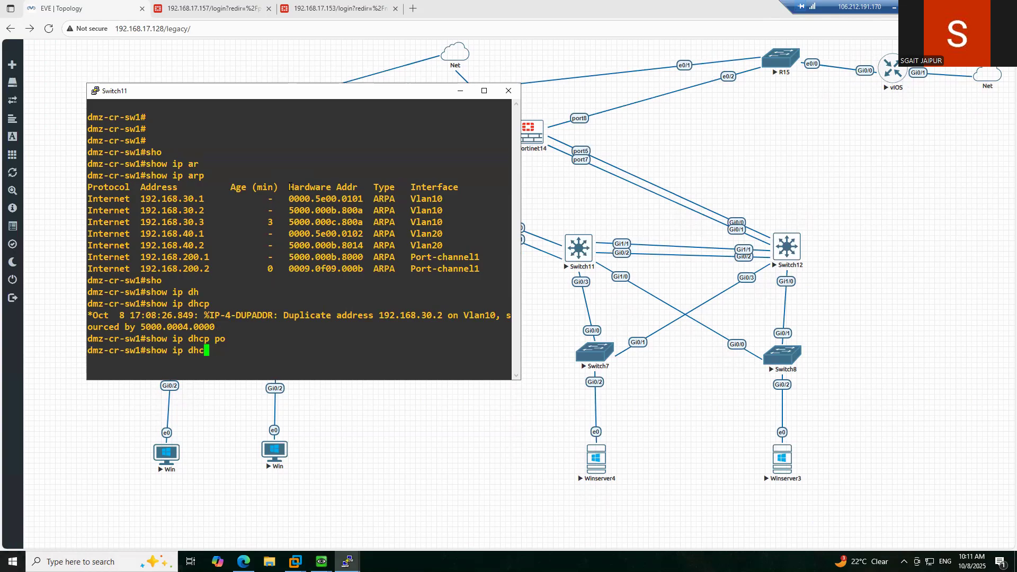
{"action": "key", "text": "Tab"}
{"action": "type", "text": "bin"}
{"action": "key", "text": "Tab"}
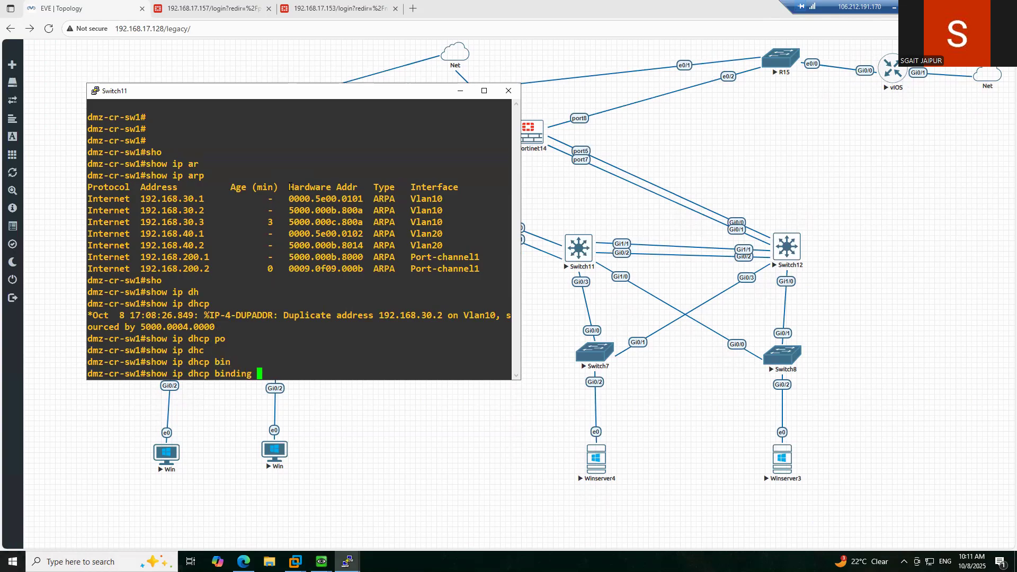
{"action": "key", "text": "Return"}
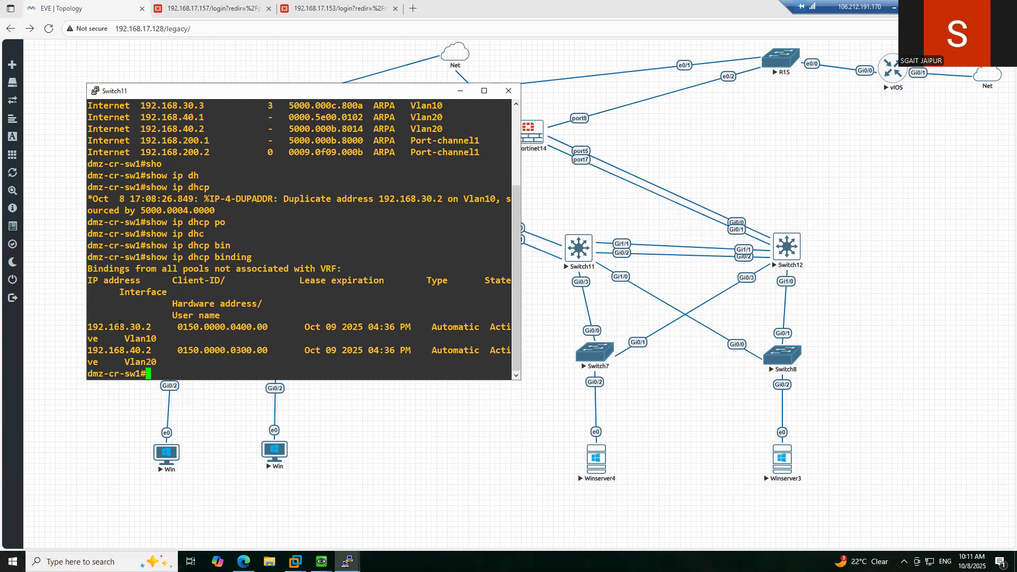
- Highlight 192.168.30.2 in the bindings and bring the Winserver3 console forward
{"action": "double_click", "coordinate": [119, 326]}
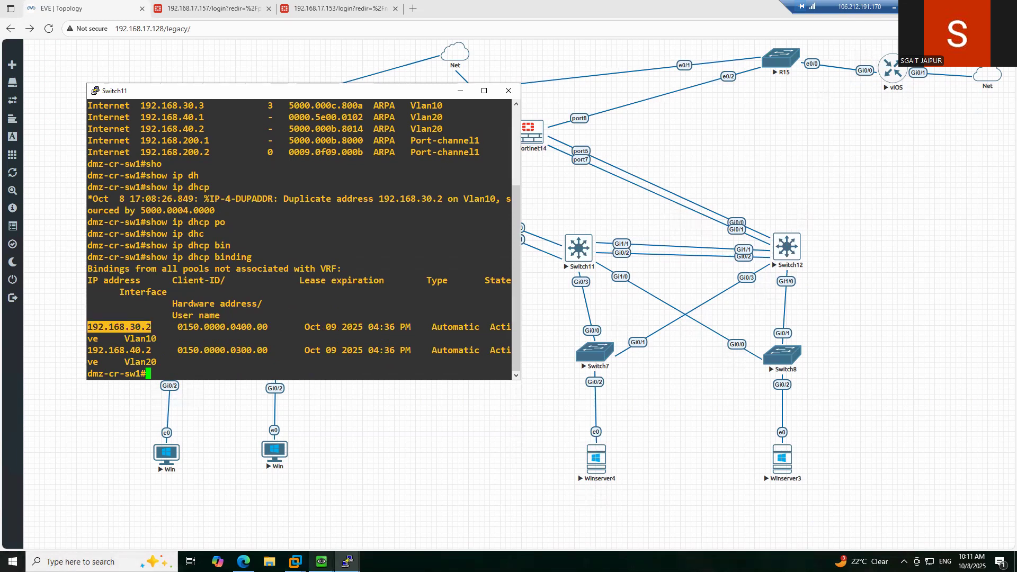
{"action": "mouse_move", "coordinate": [322, 562]}
{"action": "left_click", "coordinate": [367, 514]}
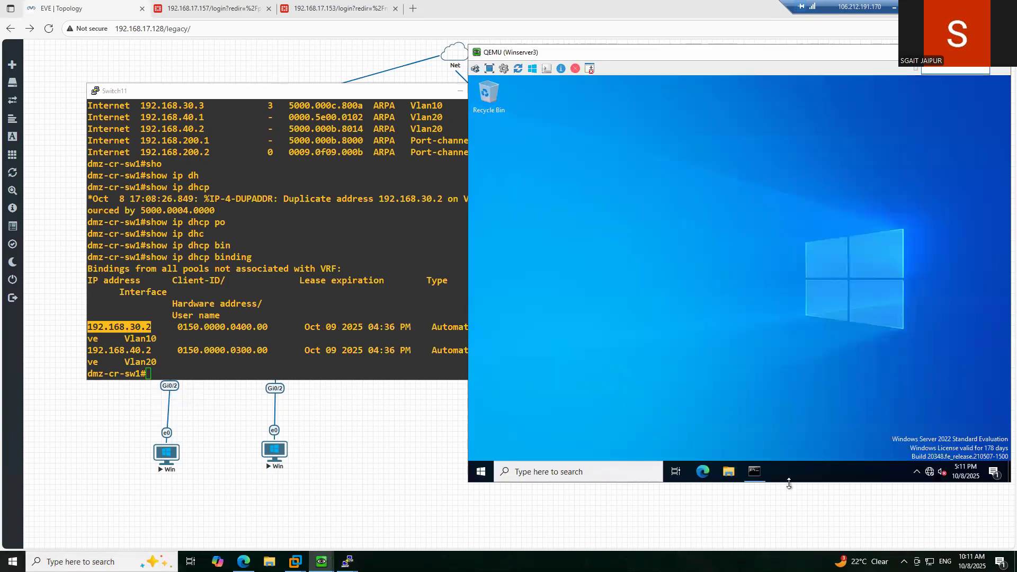
- Stop Winserver3's continuous ping and display its IP configuration
{"action": "left_click", "coordinate": [755, 473]}
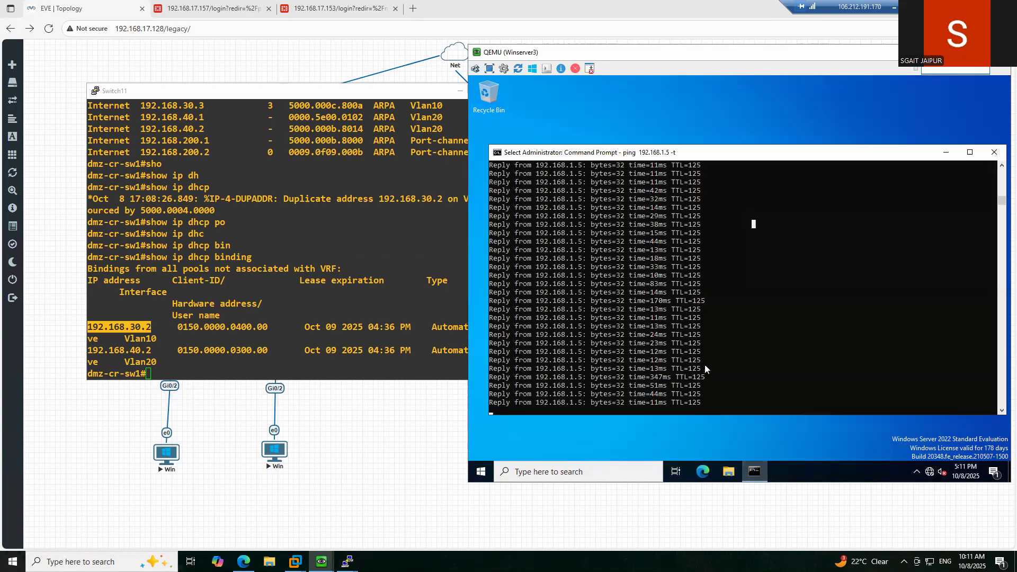
{"action": "key", "text": "ctrl+c"}
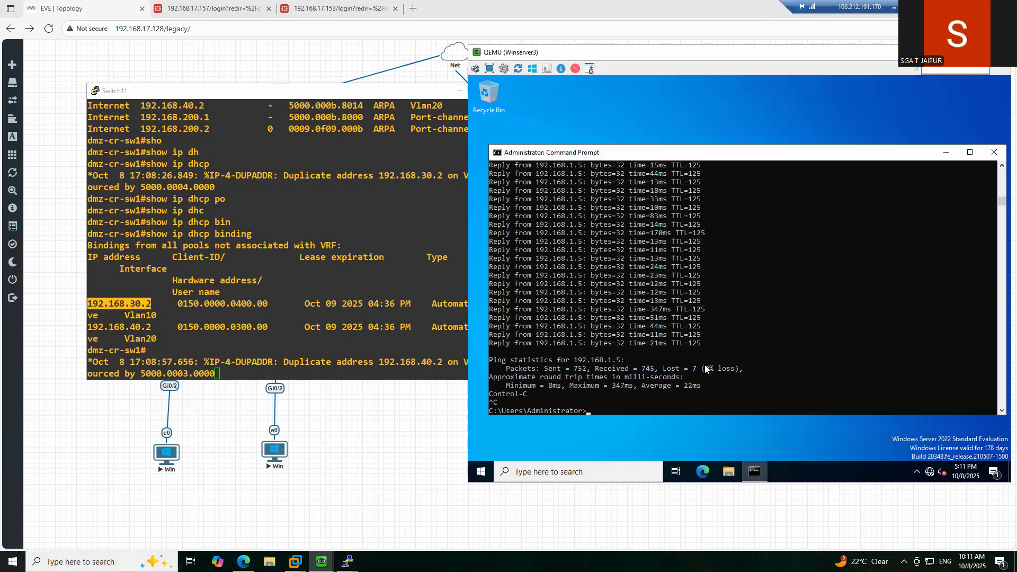
{"action": "key", "text": "Return"}
{"action": "type", "text": "ipconfig"}
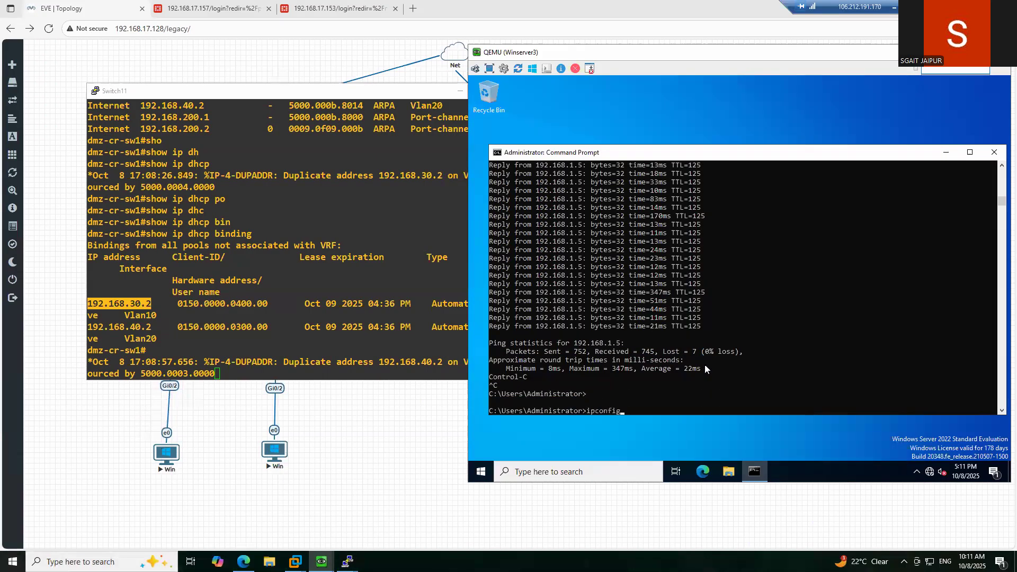
{"action": "key", "text": "Return"}
- Release and renew Winserver3's DHCP address with ipconfig /release and ipconfig /renew
{"action": "type", "text": "i"}
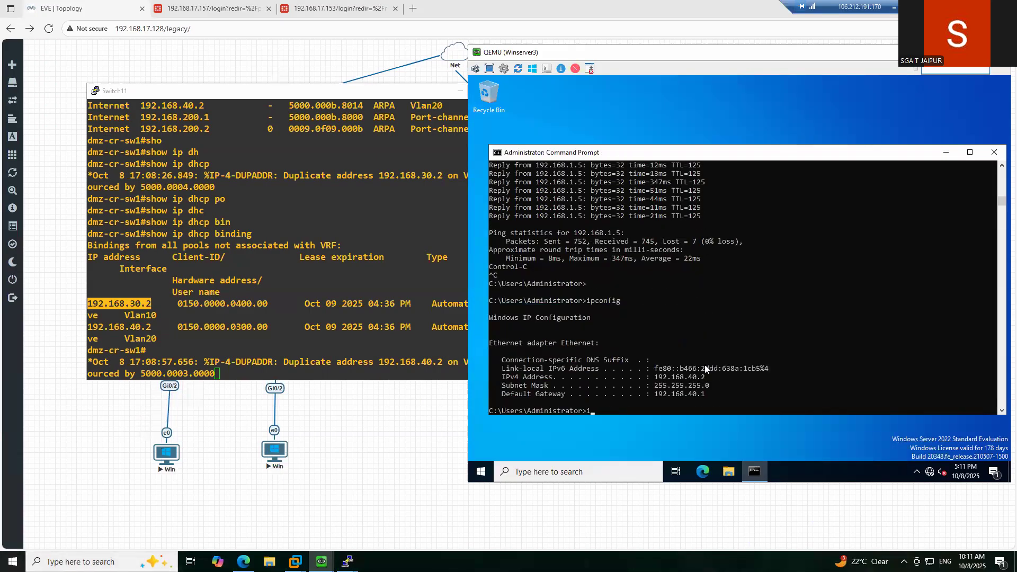
{"action": "type", "text": "pconfig /release"}
{"action": "key", "text": "Return"}
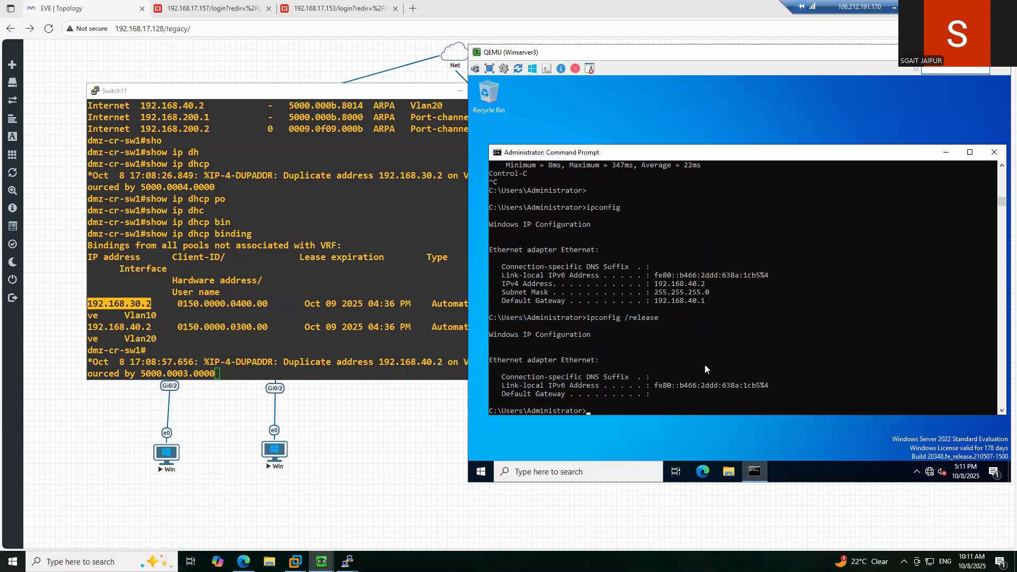
{"action": "type", "text": "ipconfig /rerenew"}
{"action": "key", "text": "Return"}
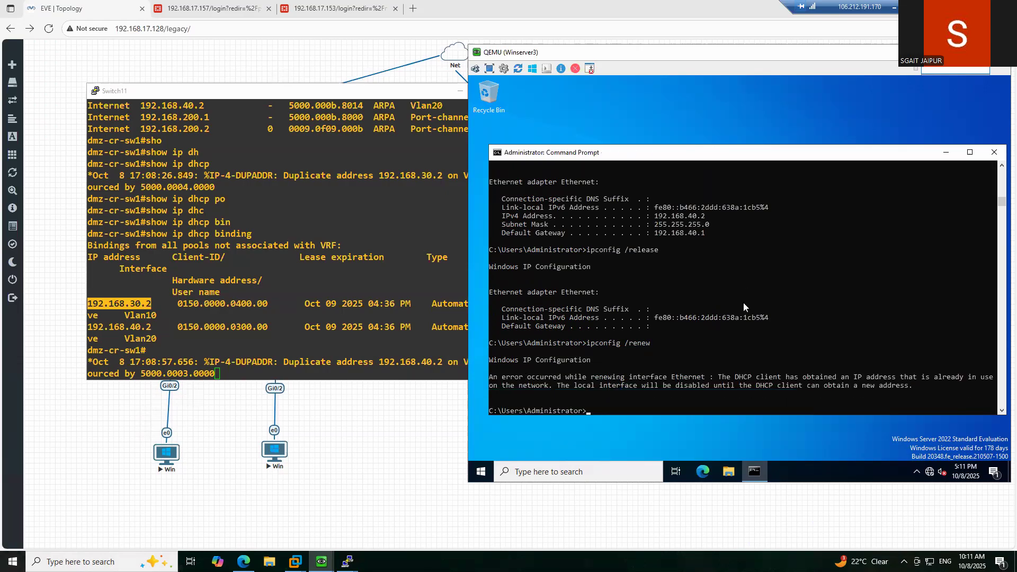
- Recheck Winserver3's IP configuration, then minimize its console to reveal the lab topology
{"action": "type", "text": "shoip"}
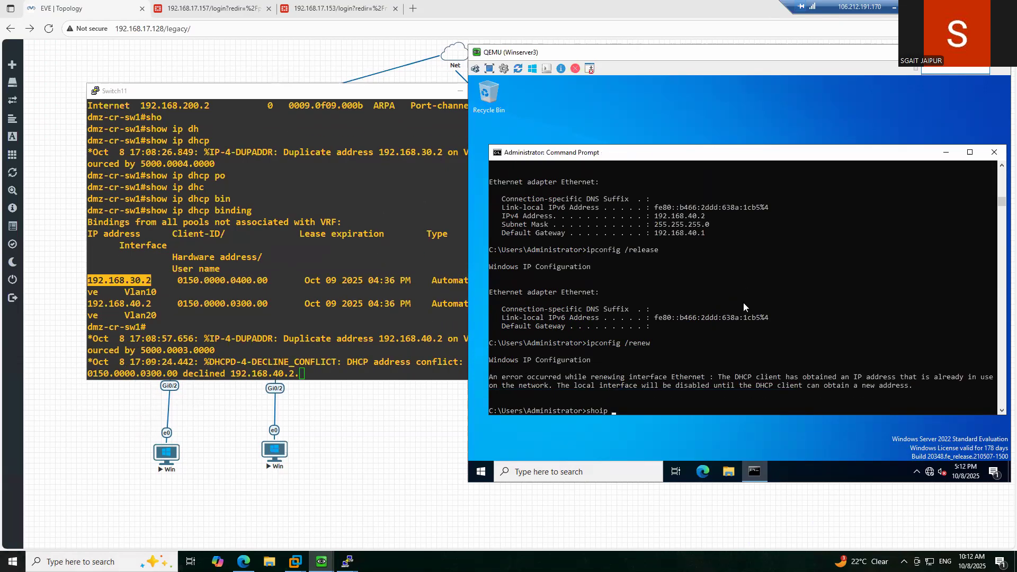
{"action": "key", "text": "BackSpace"}
{"action": "key", "text": "BackSpace"}
{"action": "key", "text": "BackSpace"}
{"action": "key", "text": "BackSpace"}
{"action": "key", "text": "BackSpace"}
{"action": "key", "text": "BackSpace"}
{"action": "type", "text": "ipconfig"}
{"action": "key", "text": "Return"}
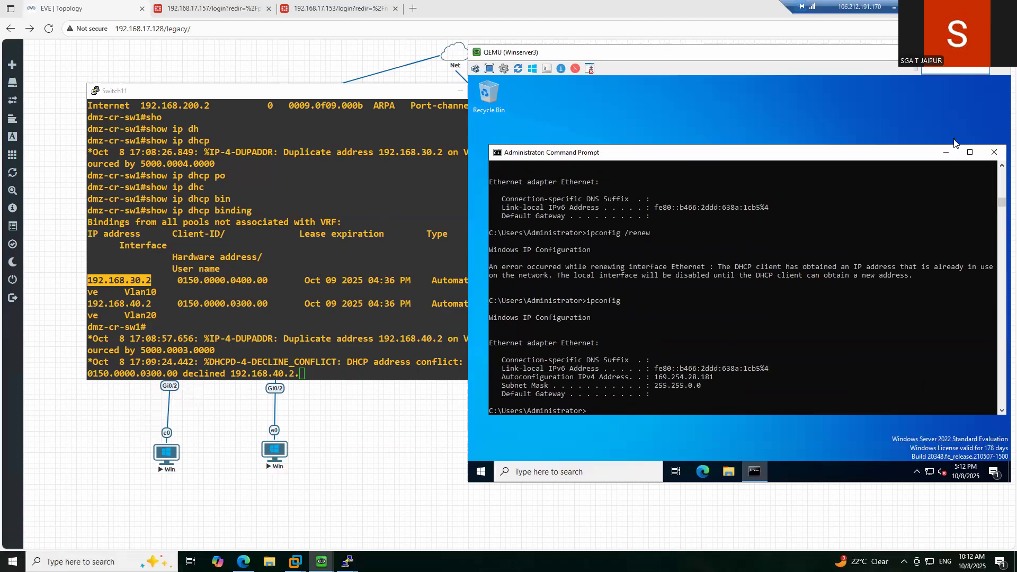
{"action": "left_click", "coordinate": [946, 152]}
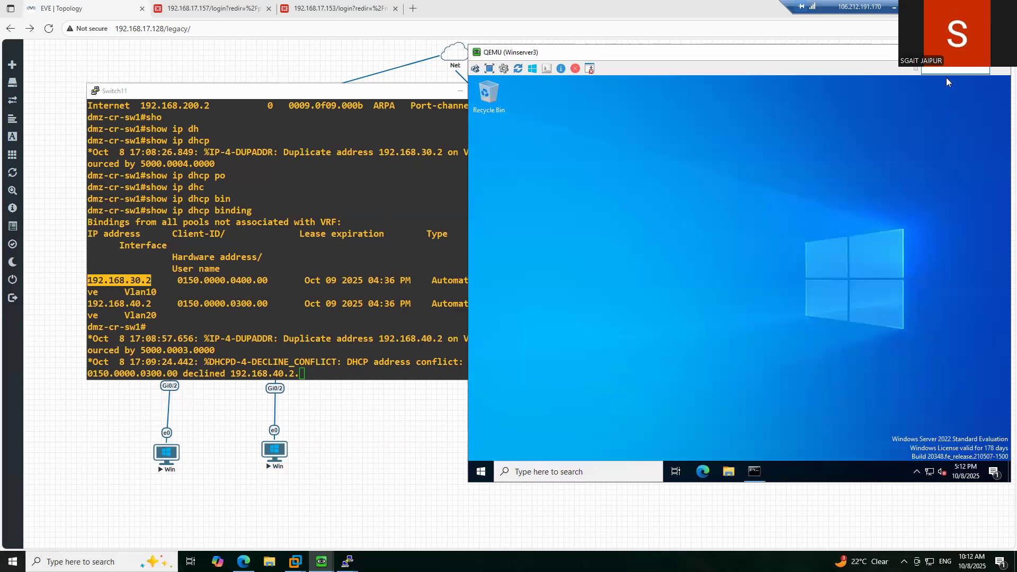
{"action": "left_click", "coordinate": [946, 77]}
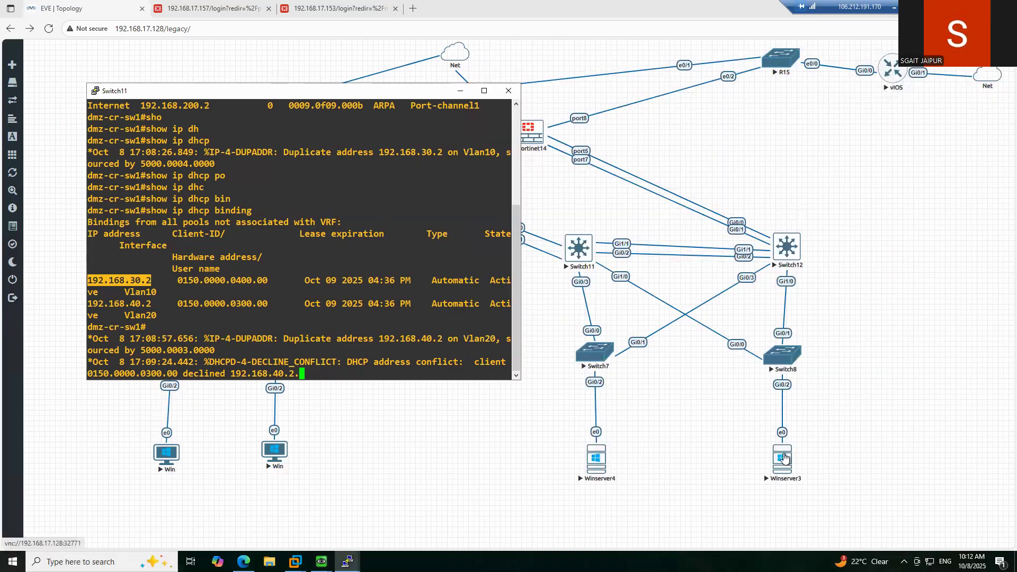
- Open Winserver4's VNC console and sign in as Administrator with the account password
{"action": "left_click", "coordinate": [321, 562]}
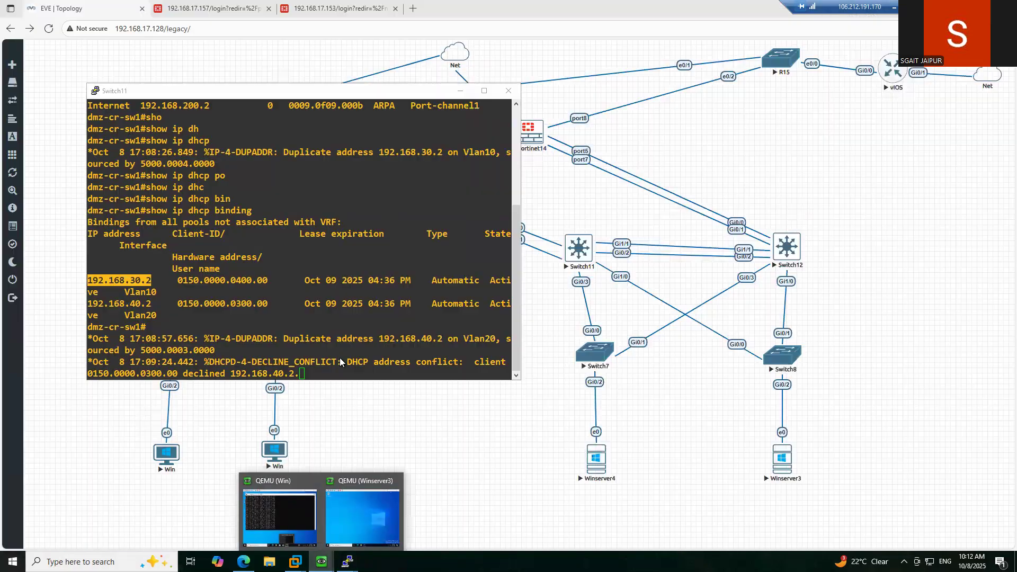
{"action": "left_click", "coordinate": [594, 460]}
{"action": "left_click", "coordinate": [560, 91]}
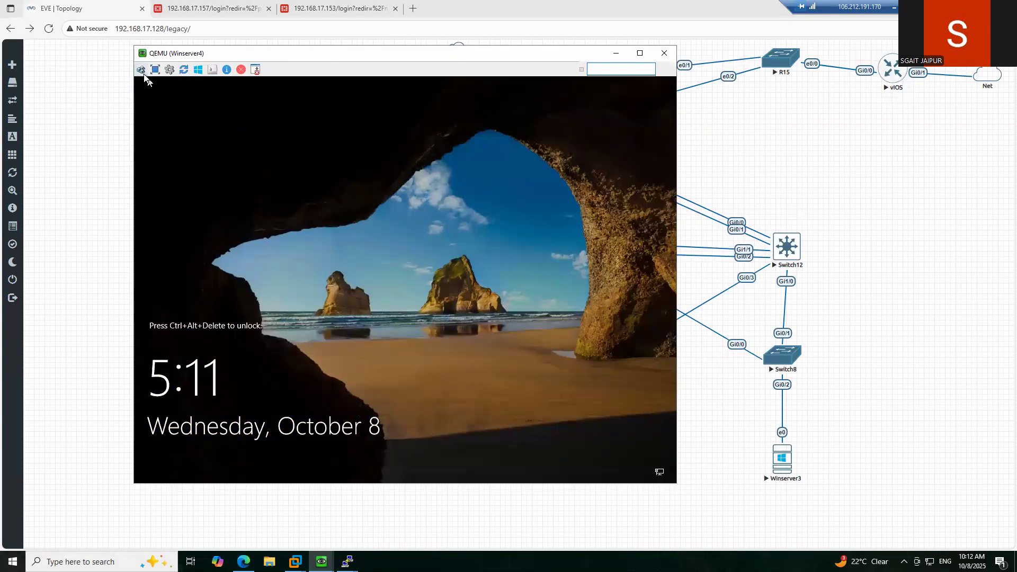
{"action": "left_click", "coordinate": [141, 70]}
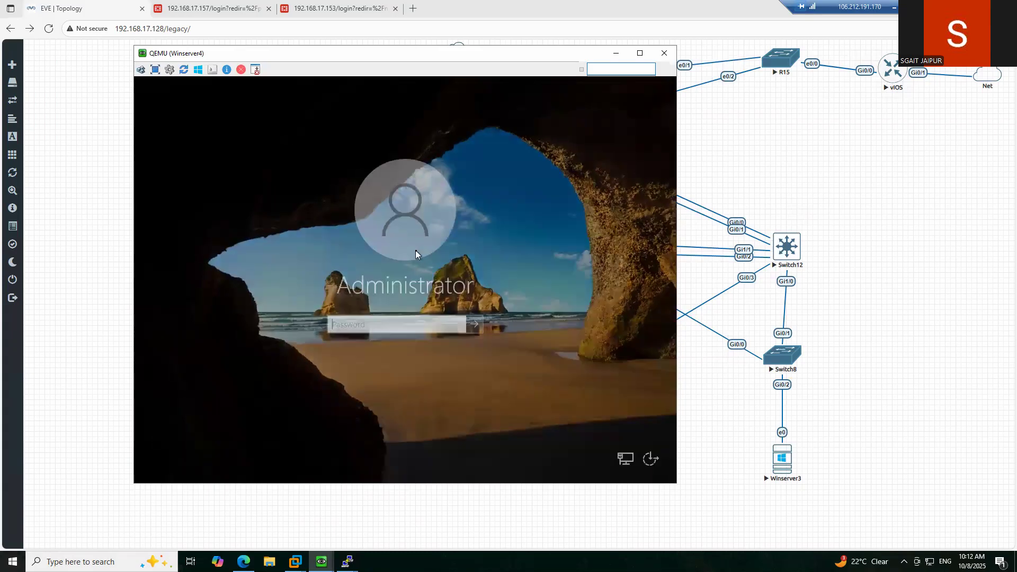
{"action": "type", "text": "••••••••••"}
{"action": "key", "text": "Return"}
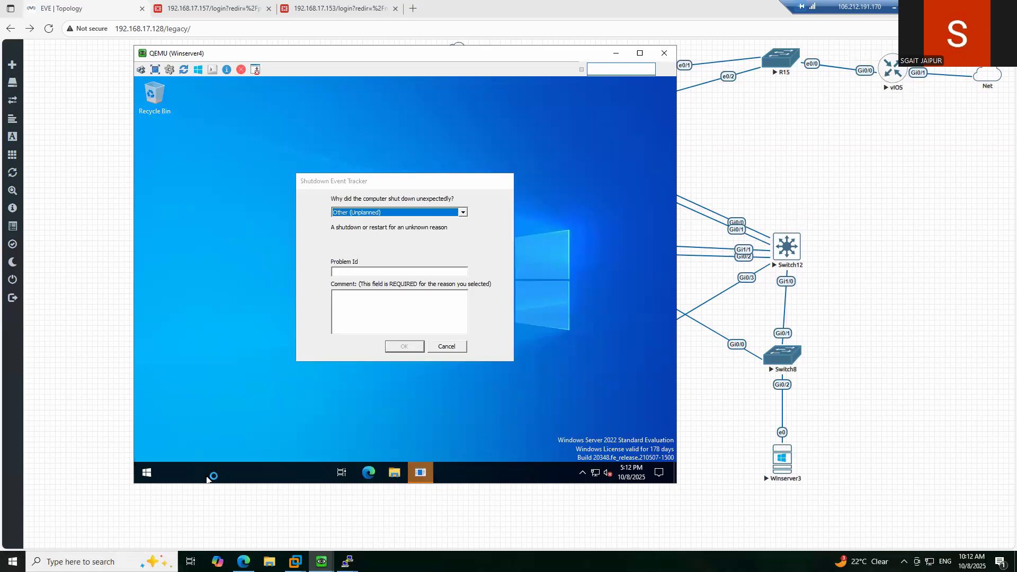
- Dismiss the Shutdown Event Tracker and launch Command Prompt by searching 'cmd'
{"action": "left_click", "coordinate": [442, 345]}
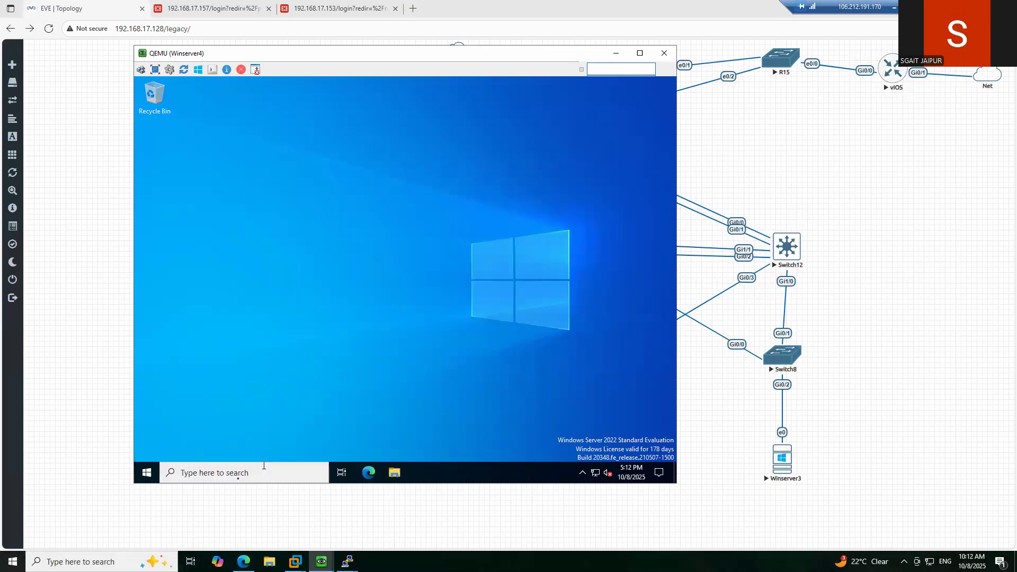
{"action": "left_click", "coordinate": [216, 476]}
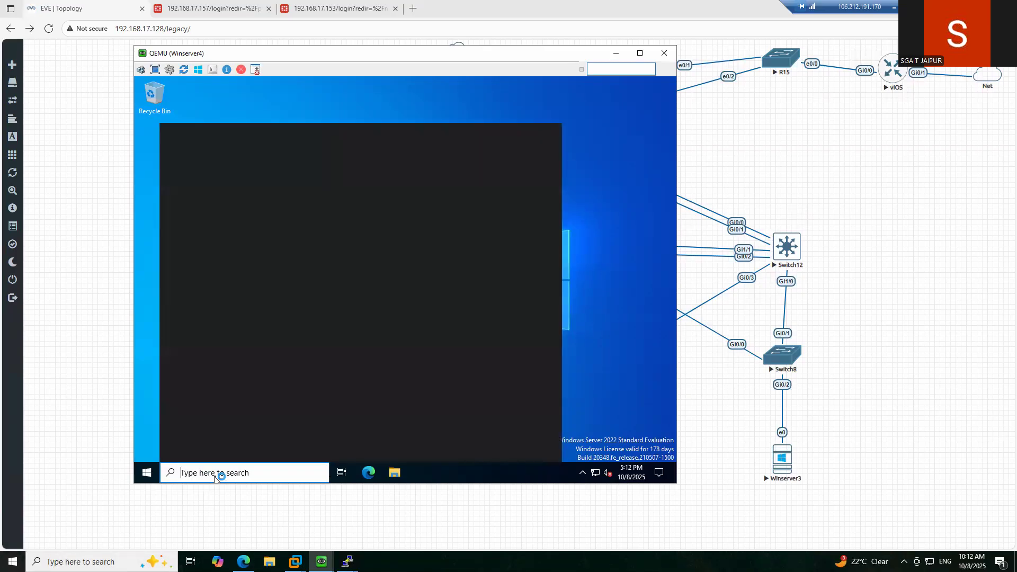
{"action": "type", "text": "cmd"}
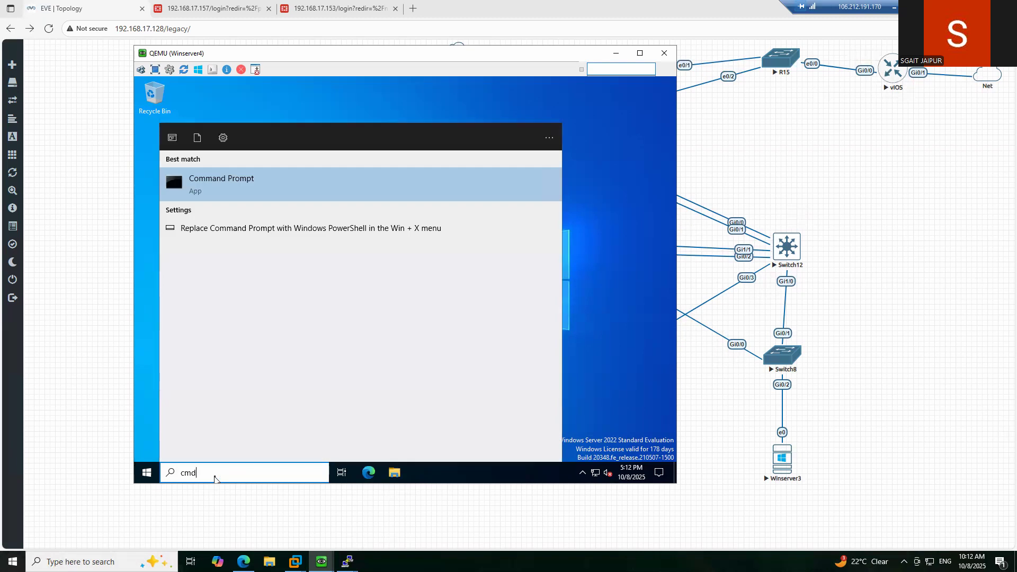
{"action": "key", "text": "Return"}
{"action": "left_click", "coordinate": [420, 238]}
{"action": "type", "text": "ipcon"}
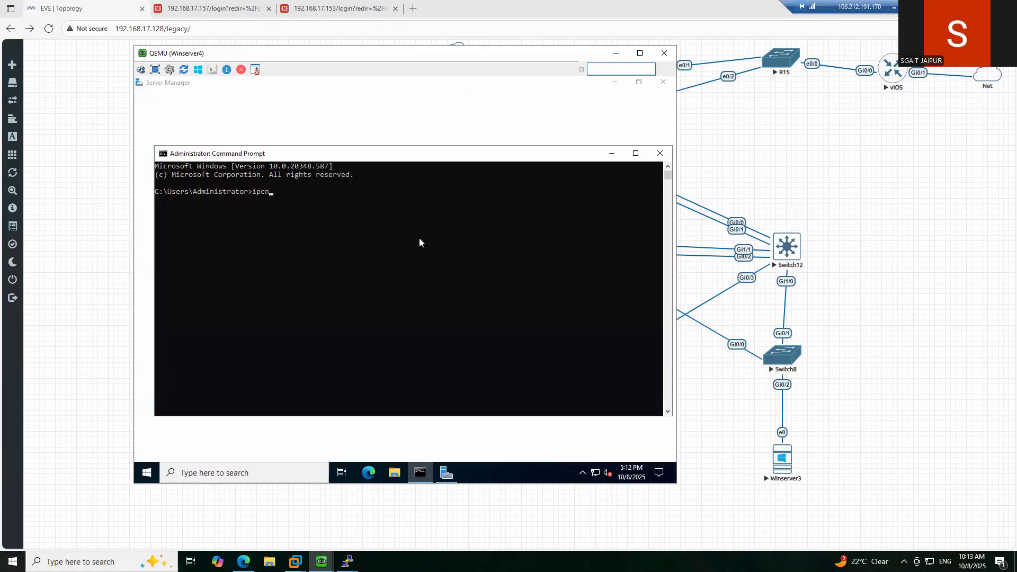
{"action": "type", "text": "fig"}
- Show Winserver4's configuration, release 192.168.30.2 and request a new DHCP lease
{"action": "key", "text": "Return"}
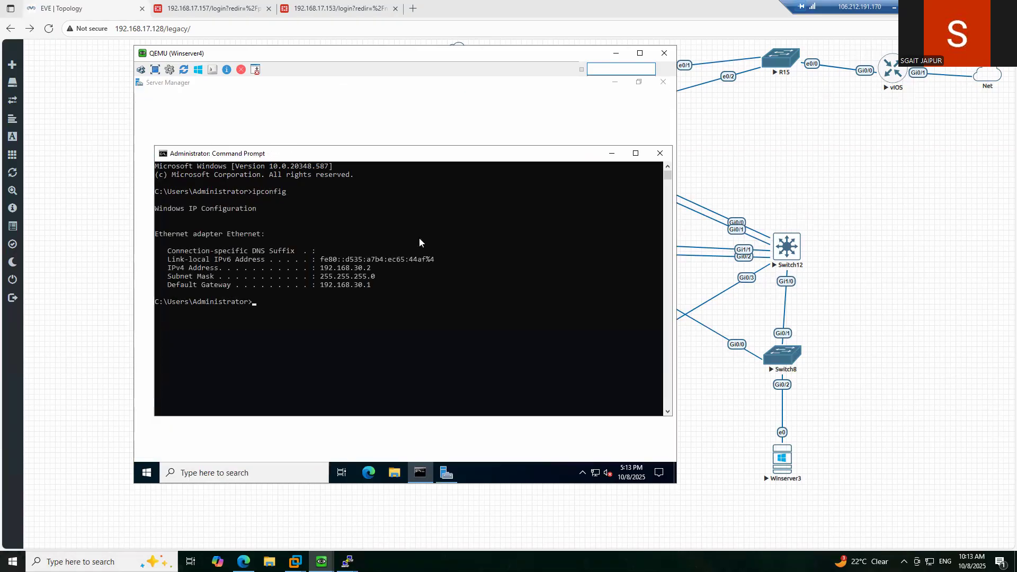
{"action": "type", "text": "ipconfig /re"}
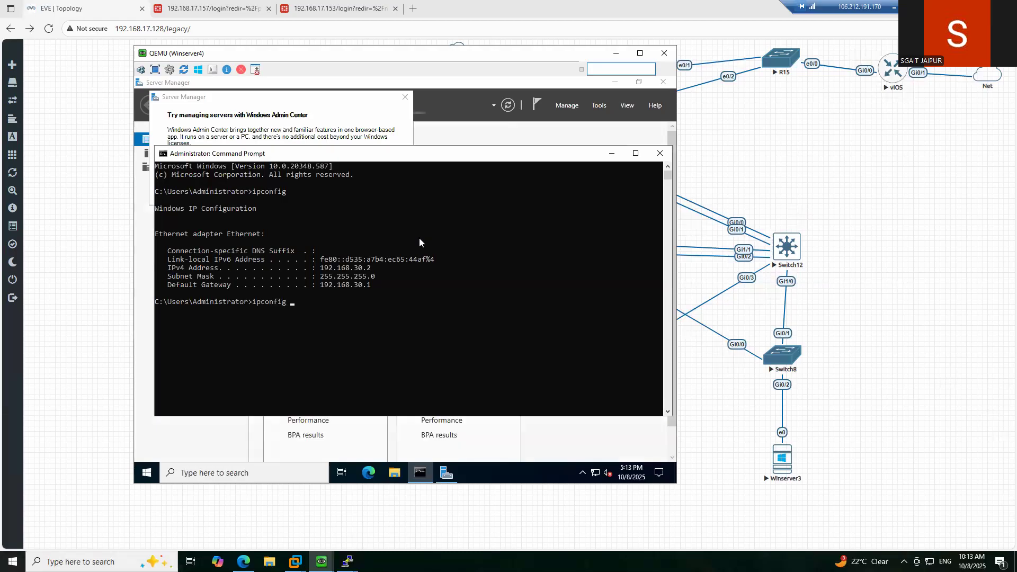
{"action": "type", "text": "ase"}
{"action": "key", "text": "Return"}
{"action": "type", "text": "i"}
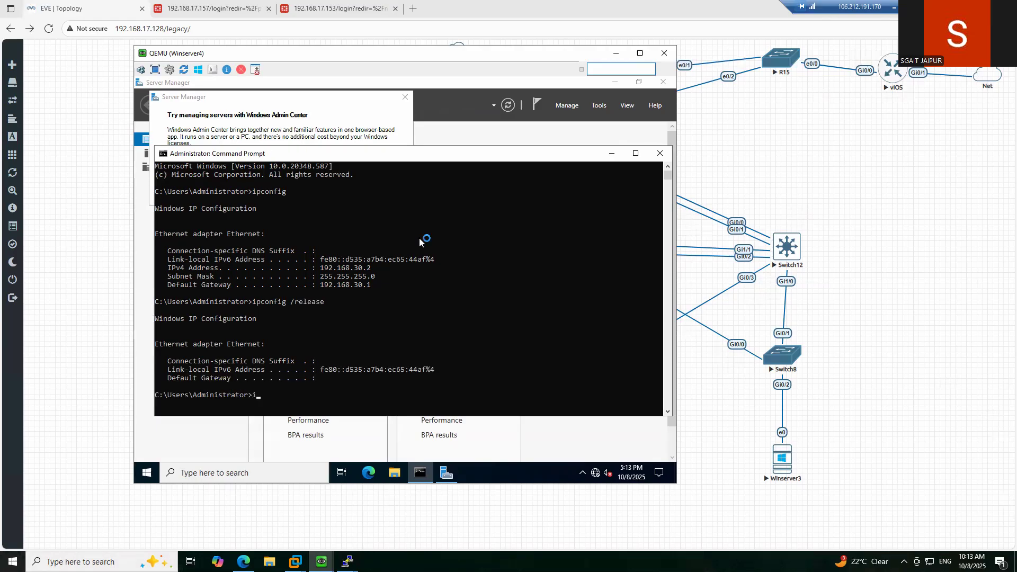
{"action": "type", "text": "pconfig /renew"}
{"action": "key", "text": "Return"}
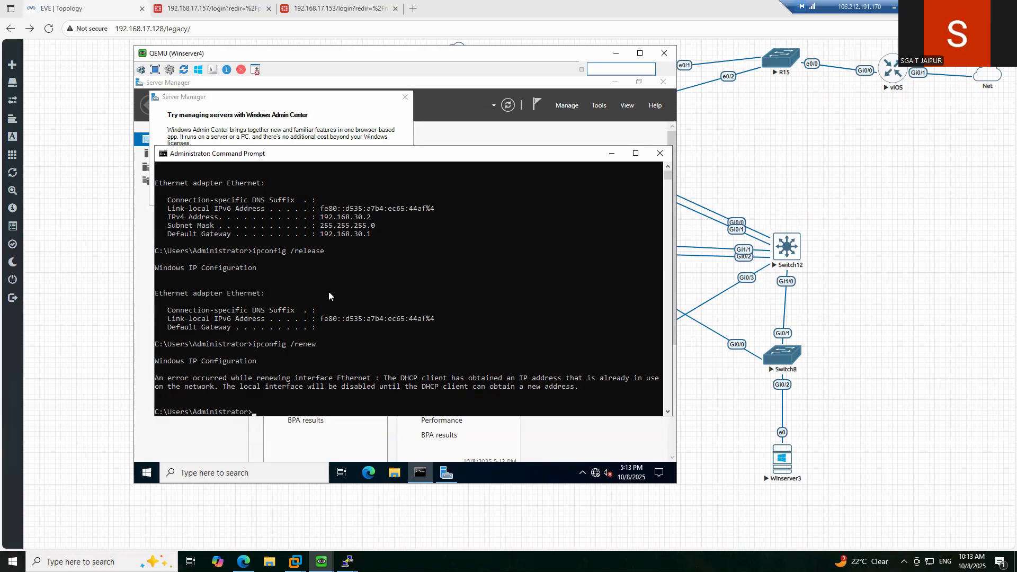
- Run ipconfig to confirm the new address 192.168.30.5 with gateway 192.168.30.1
{"action": "type", "text": "ipconfig"}
{"action": "key", "text": "Return"}
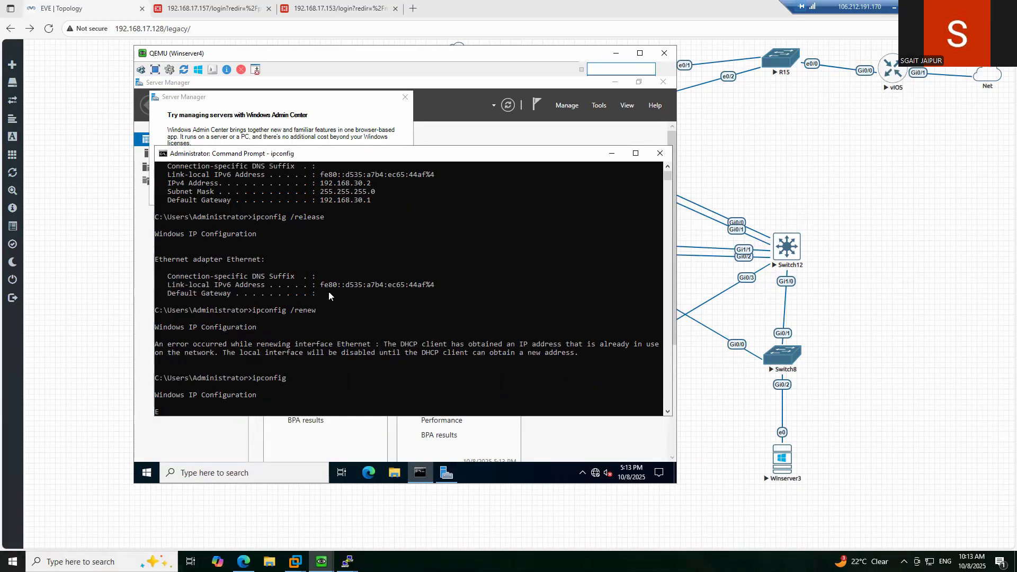
{"action": "type", "text": "ipconfig"}
{"action": "key", "text": "Return"}
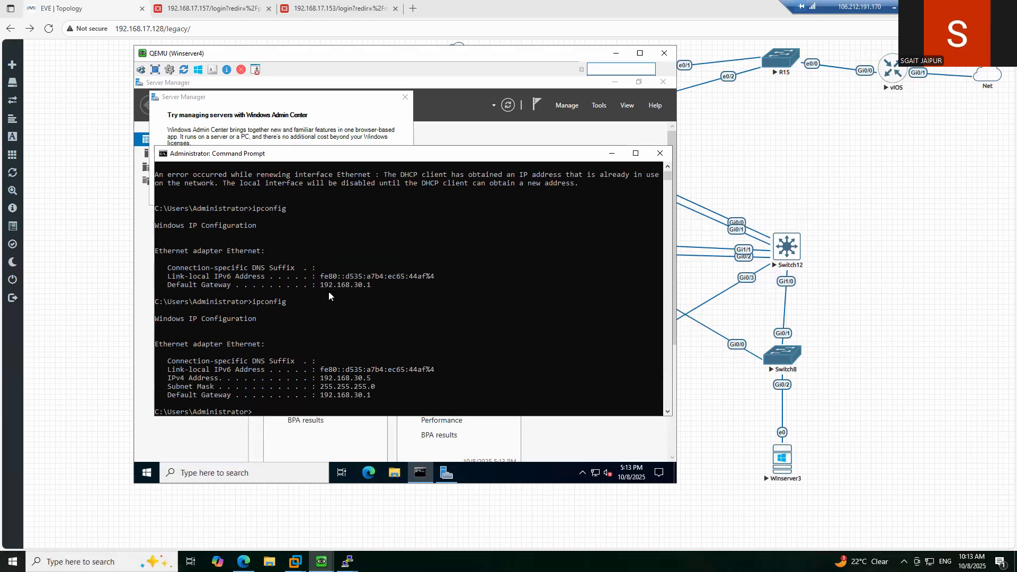
{"action": "type", "text": "ipconfig"}
{"action": "key", "text": "Return"}
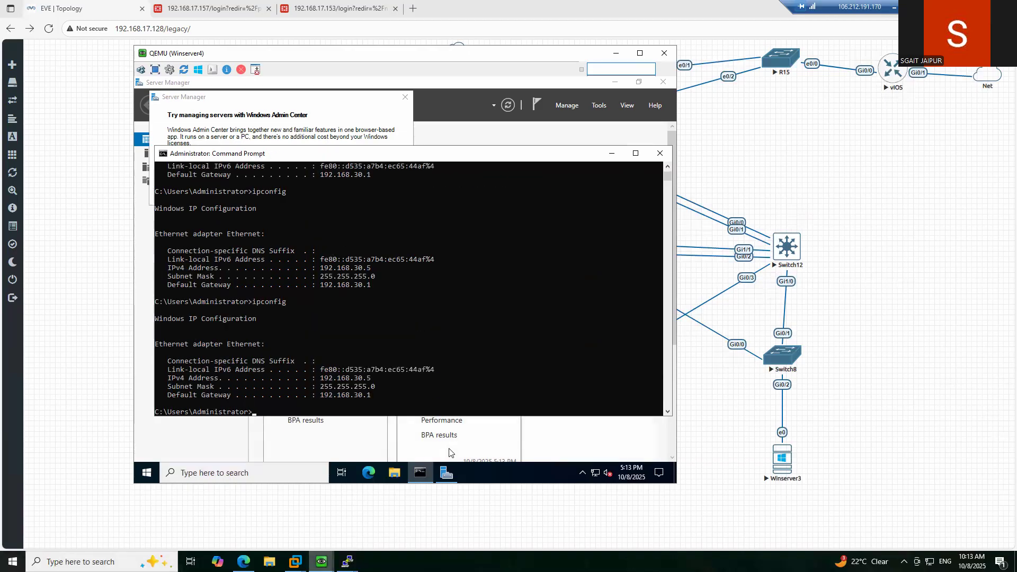
{"action": "mouse_move", "coordinate": [322, 562]}
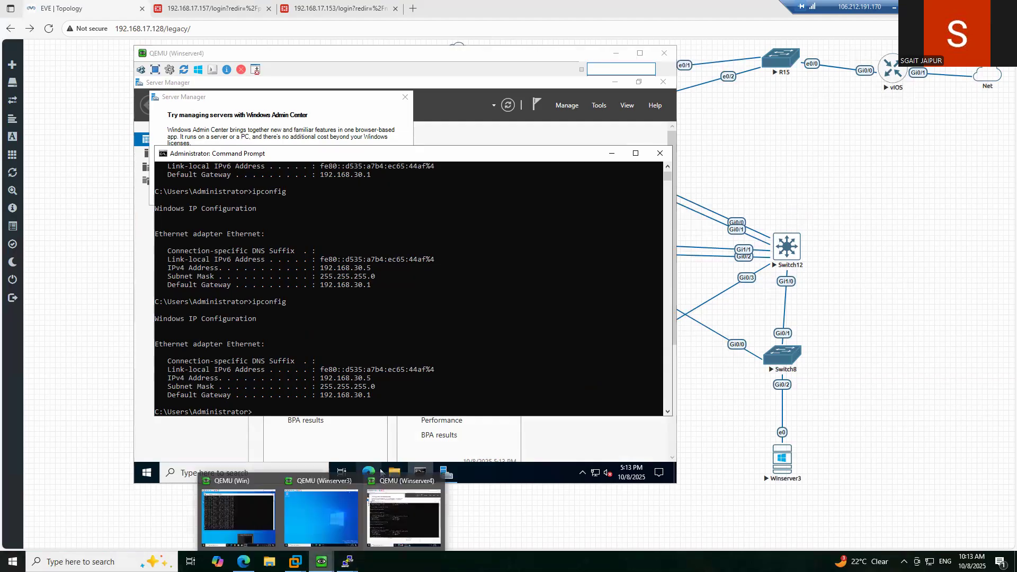
- Run ipconfig on Winserver3 to confirm 192.168.40.5 via gateway 192.168.40.1, then return to the topology
{"action": "left_click", "coordinate": [431, 506]}
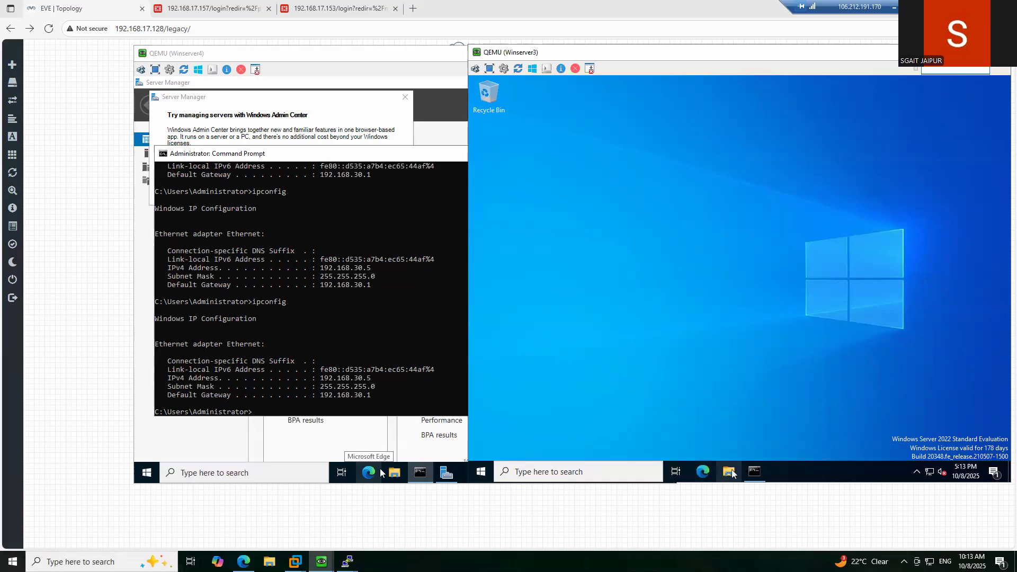
{"action": "left_click", "coordinate": [755, 473]}
{"action": "left_click", "coordinate": [657, 334]}
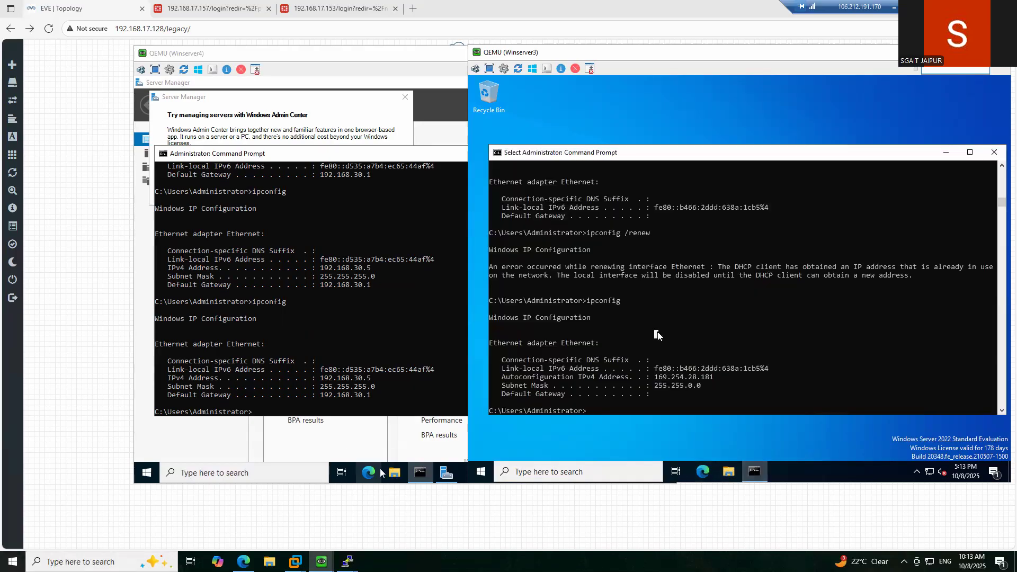
{"action": "type", "text": "ipco"}
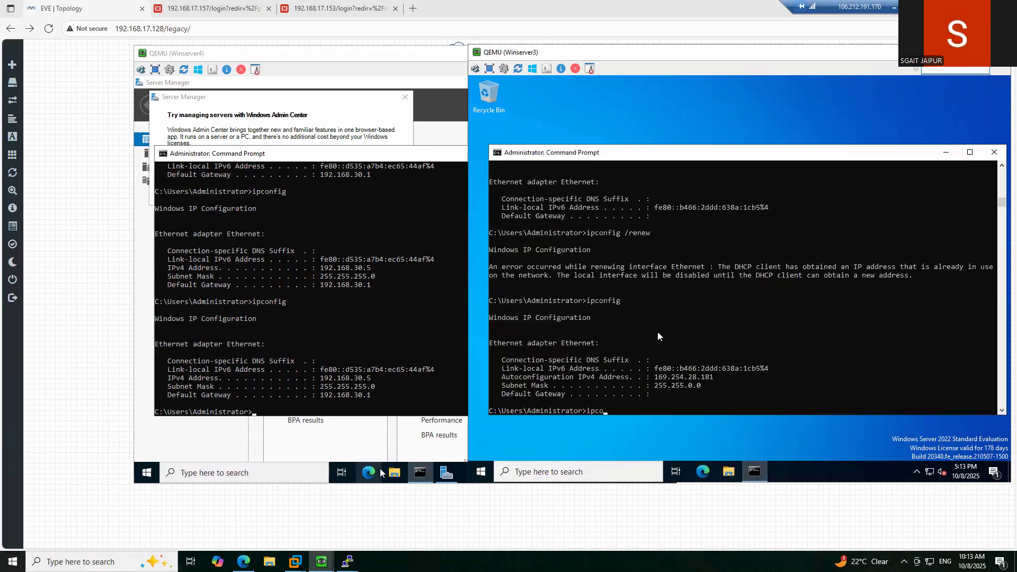
{"action": "type", "text": "nfig"}
{"action": "key", "text": "Return"}
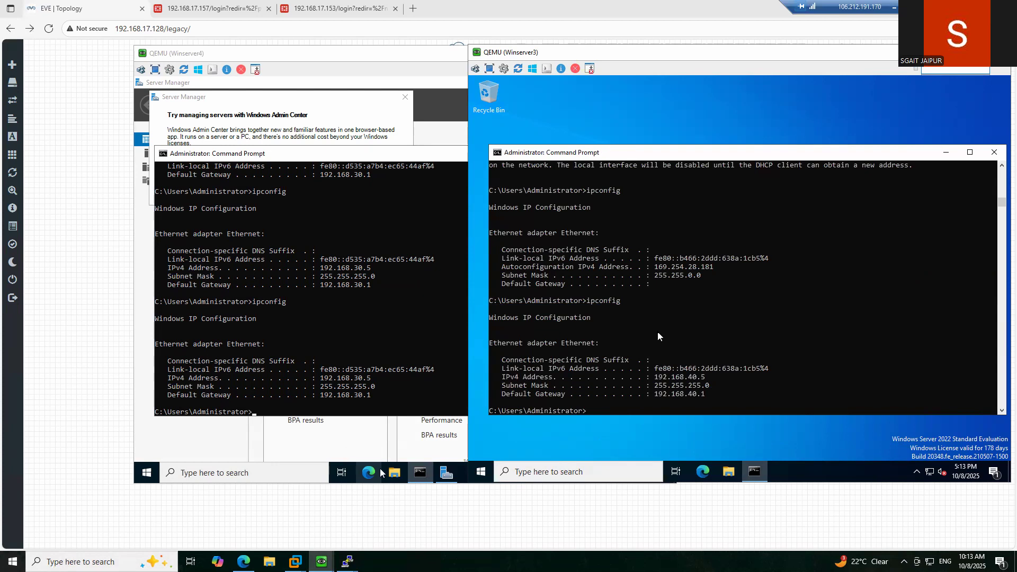
{"action": "left_click", "coordinate": [399, 529]}
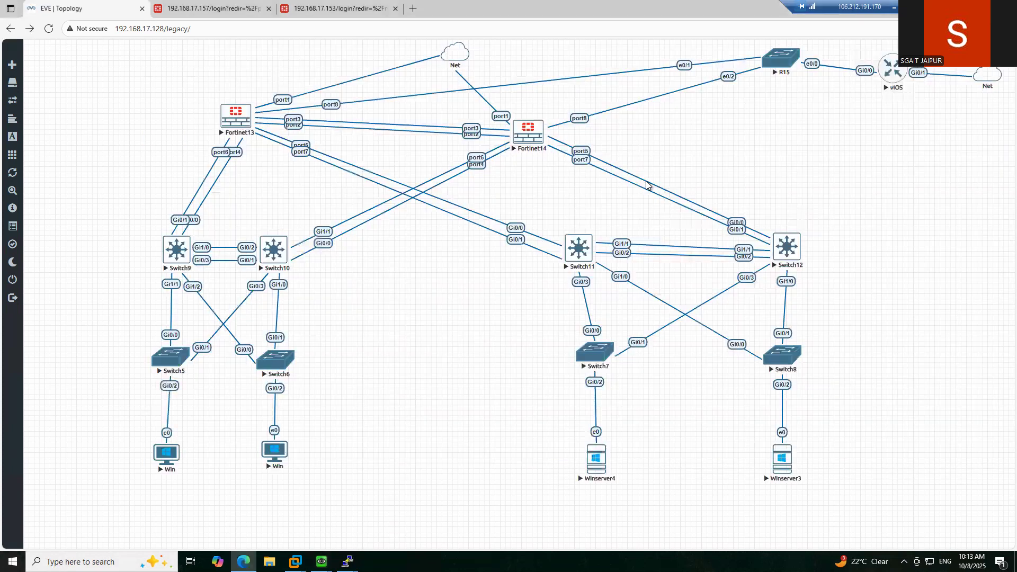
{"action": "left_click", "coordinate": [578, 252]}
- Launch Switch11's Telnet session in PuTTY and save its configuration with 'write'
{"action": "left_click", "coordinate": [601, 86]}
{"action": "mouse_move", "coordinate": [348, 561]}
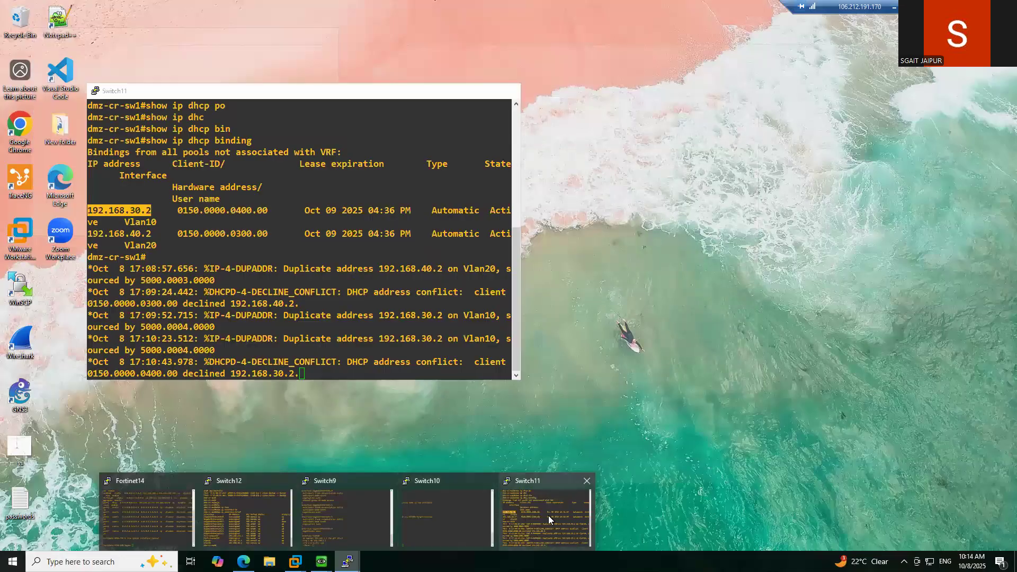
{"action": "left_click", "coordinate": [548, 516]}
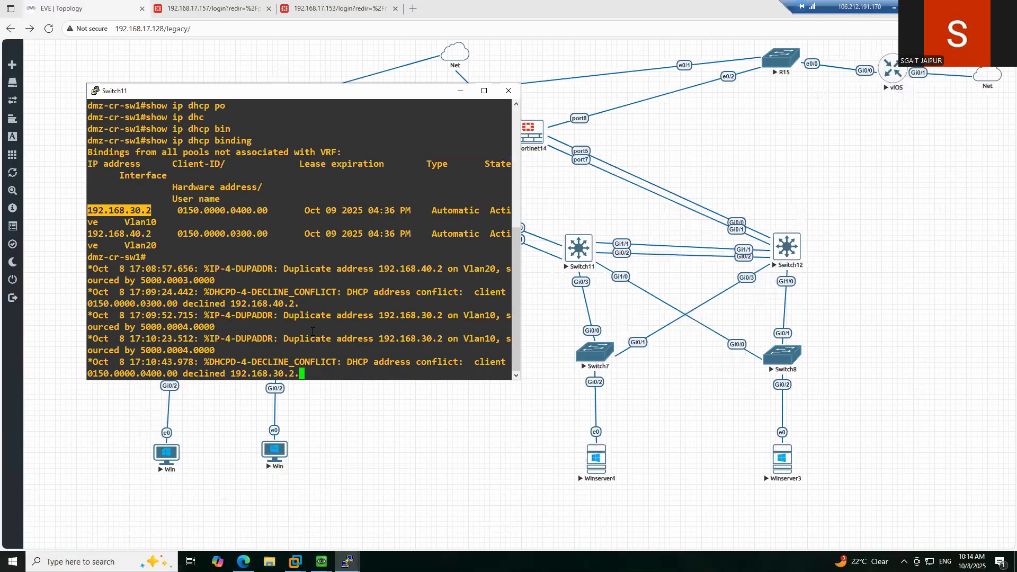
{"action": "left_click_drag", "start_coordinate": [312, 332], "coordinate": [328, 338]}
{"action": "key", "text": "Return"}
{"action": "key", "text": "Return"}
{"action": "key", "text": "Return"}
{"action": "key", "text": "Return"}
{"action": "key", "text": "Return"}
{"action": "key", "text": "Return"}
{"action": "type", "text": "write"}
{"action": "key", "text": "Return"}
{"action": "type", "text": "write"}
{"action": "key", "text": "Return"}
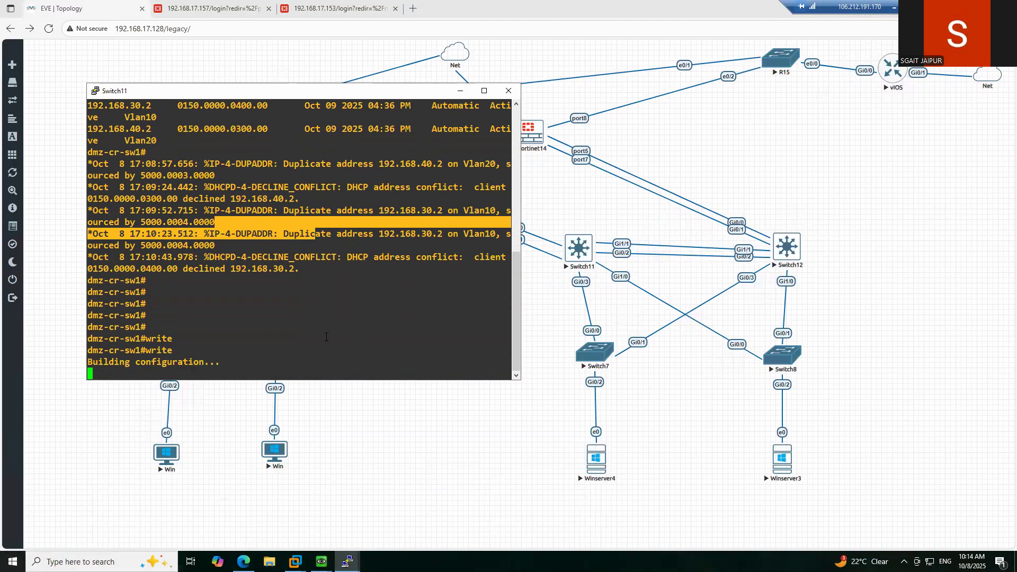
{"action": "left_click", "coordinate": [348, 561]}
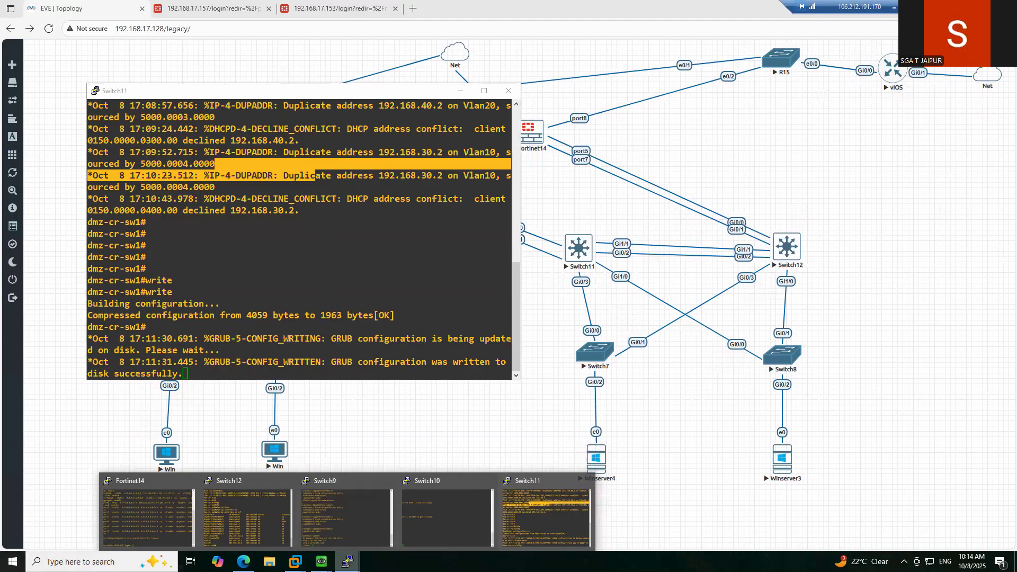
- Save Switch12's running configuration with 'write'
{"action": "left_click", "coordinate": [251, 530]}
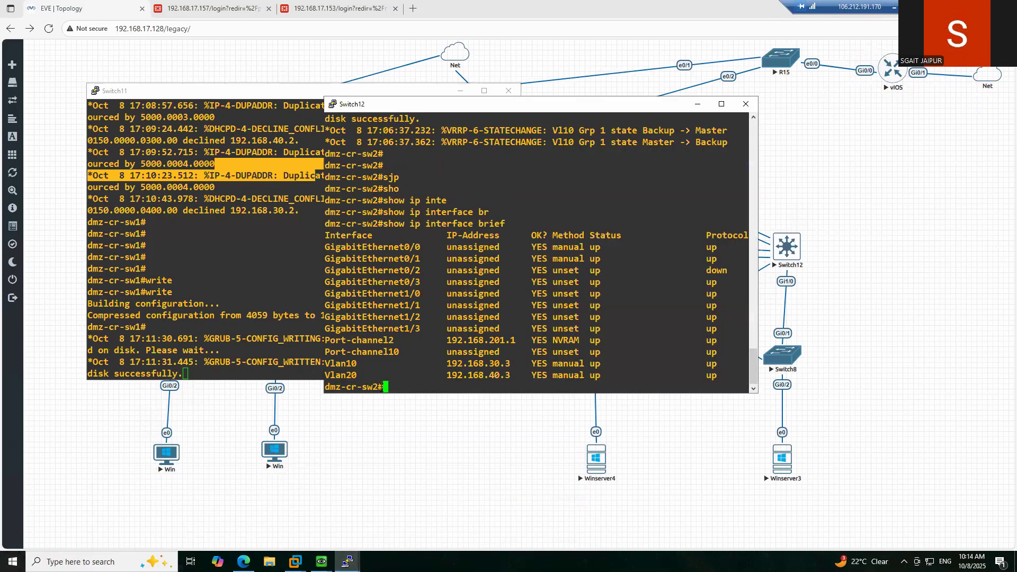
{"action": "type", "text": "write"}
{"action": "key", "text": "Return"}
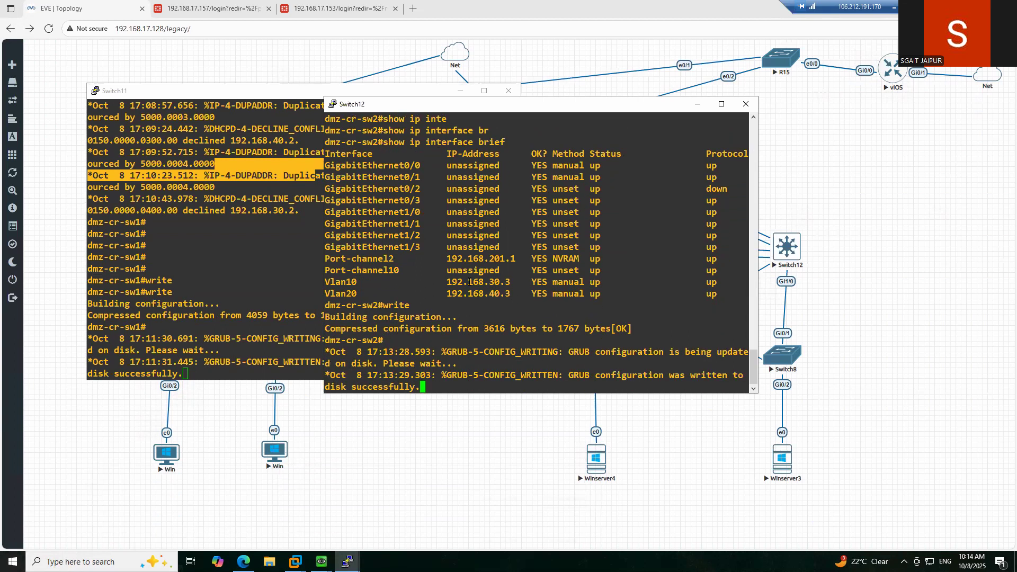
{"action": "key", "text": "Return"}
{"action": "key", "text": "Return"}
{"action": "key", "text": "Return"}
{"action": "key", "text": "Return"}
- Enter configuration mode, start a default route entry, abandon it and exit
{"action": "type", "text": "conf t"}
{"action": "key", "text": "Return"}
{"action": "type", "text": "ip route"}
{"action": "key", "text": "Tab"}
{"action": "type", "text": "0.0.0.0 0.0.0.0 192"}
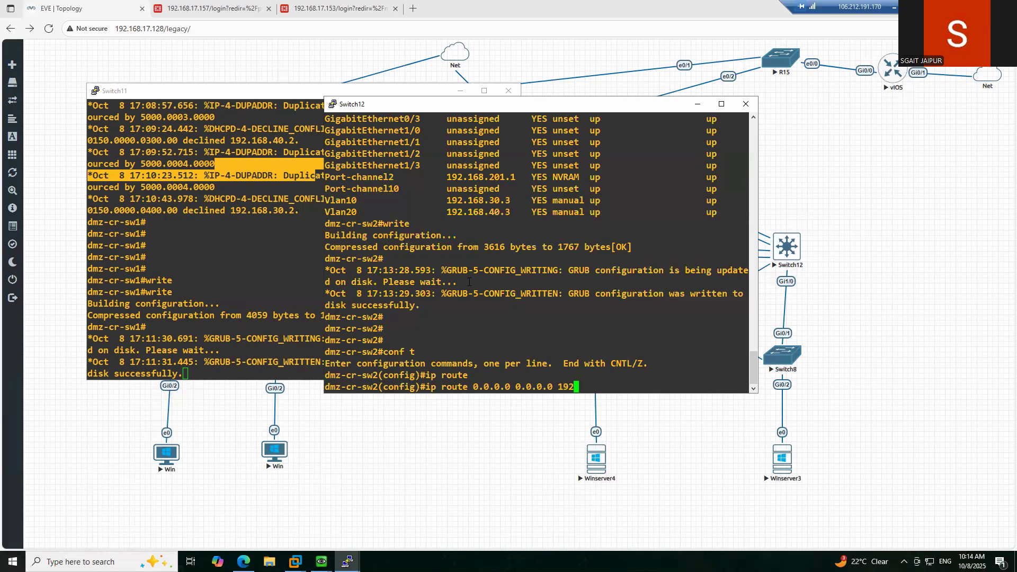
{"action": "type", "text": ".168."}
{"action": "key", "text": "BackSpace"}
{"action": "key", "text": "BackSpace"}
{"action": "key", "text": "BackSpace"}
{"action": "key", "text": "BackSpace"}
{"action": "key", "text": "BackSpace"}
{"action": "key", "text": "BackSpace"}
{"action": "key", "text": "BackSpace"}
{"action": "key", "text": "BackSpace"}
{"action": "key", "text": "BackSpace"}
{"action": "key", "text": "BackSpace"}
{"action": "key", "text": "BackSpace"}
{"action": "key", "text": "BackSpace"}
{"action": "key", "text": "BackSpace"}
{"action": "key", "text": "BackSpace"}
{"action": "key", "text": "BackSpace"}
{"action": "key", "text": "BackSpace"}
{"action": "key", "text": "BackSpace"}
{"action": "key", "text": "BackSpace"}
{"action": "key", "text": "BackSpace"}
{"action": "key", "text": "BackSpace"}
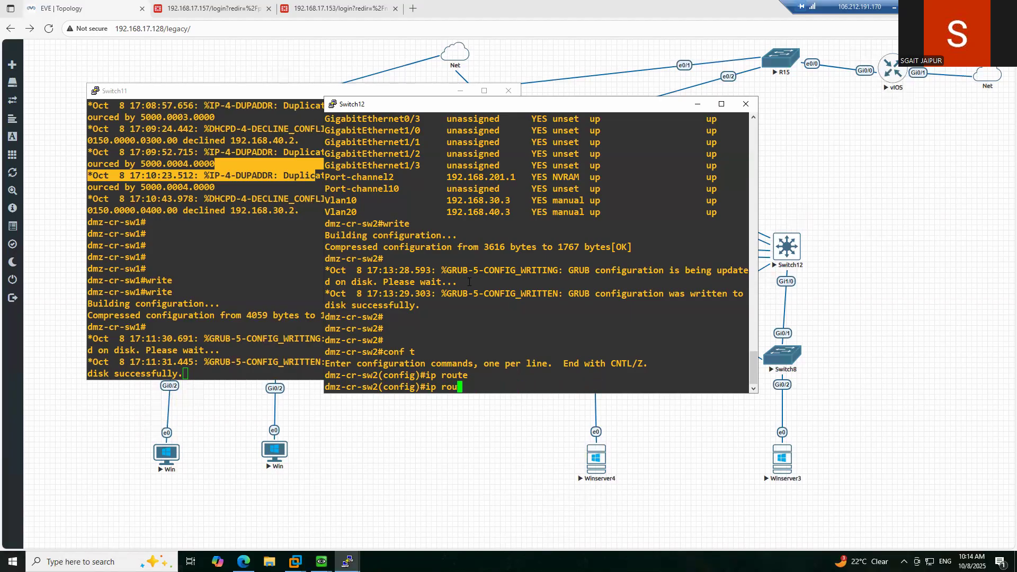
{"action": "type", "text": "exit"}
{"action": "key", "text": "Return"}
- List dmz-cr-sw2's interface addresses with 'show ip interface brief'
{"action": "type", "text": "sho"}
{"action": "key", "text": "Tab"}
{"action": "type", "text": "ip "}
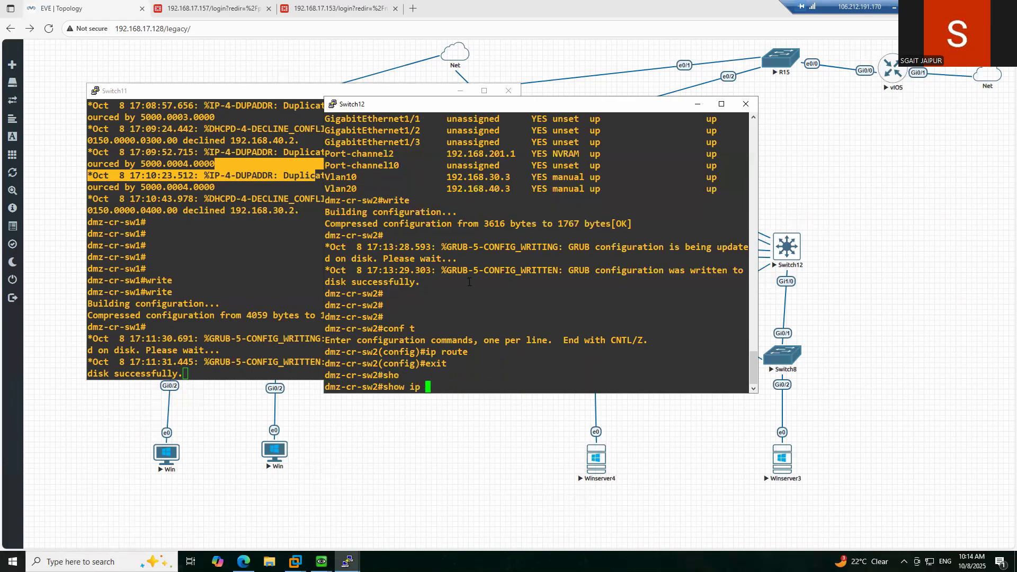
{"action": "type", "text": "inte"}
{"action": "key", "text": "Tab"}
{"action": "type", "text": "b"}
{"action": "key", "text": "Tab"}
{"action": "type", "text": "r"}
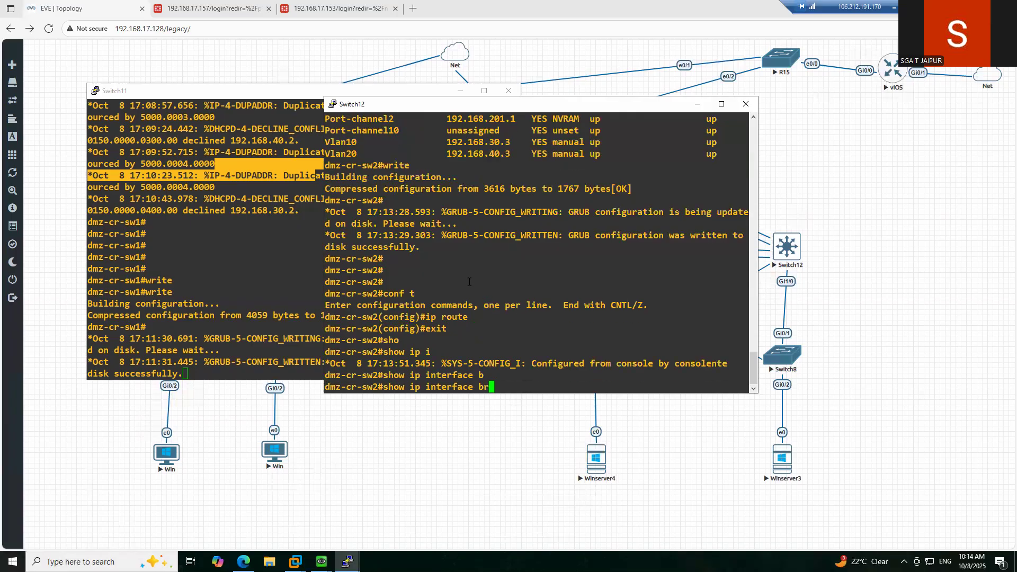
{"action": "key", "text": "Tab"}
{"action": "key", "text": "Return"}
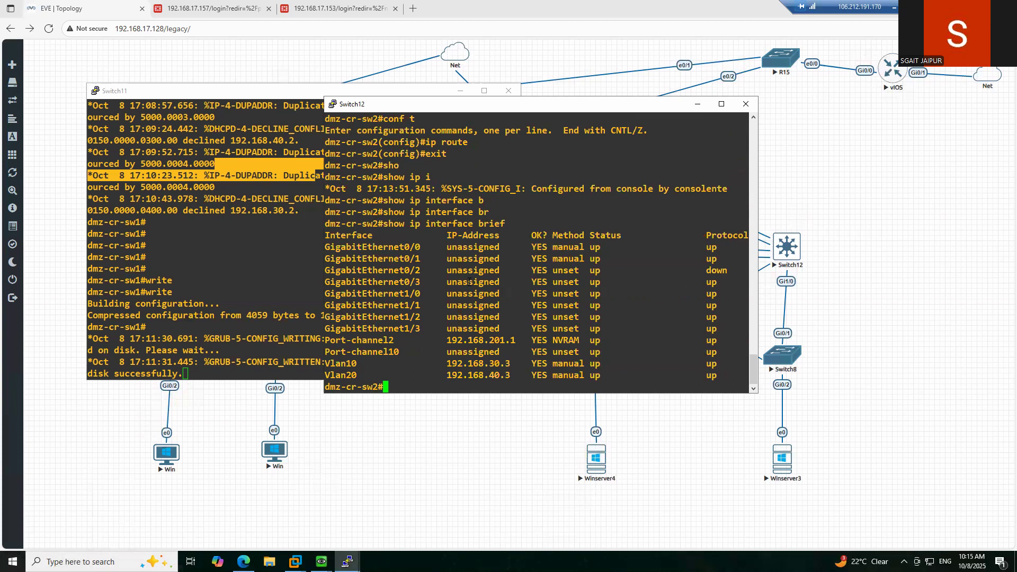
- Add route 0.0.0.0 0.0.0.0 via next hop 192.168.201.2 and leave configuration mode
{"action": "type", "text": "conf t"}
{"action": "key", "text": "Return"}
{"action": "type", "text": "ip route"}
{"action": "key", "text": "Tab"}
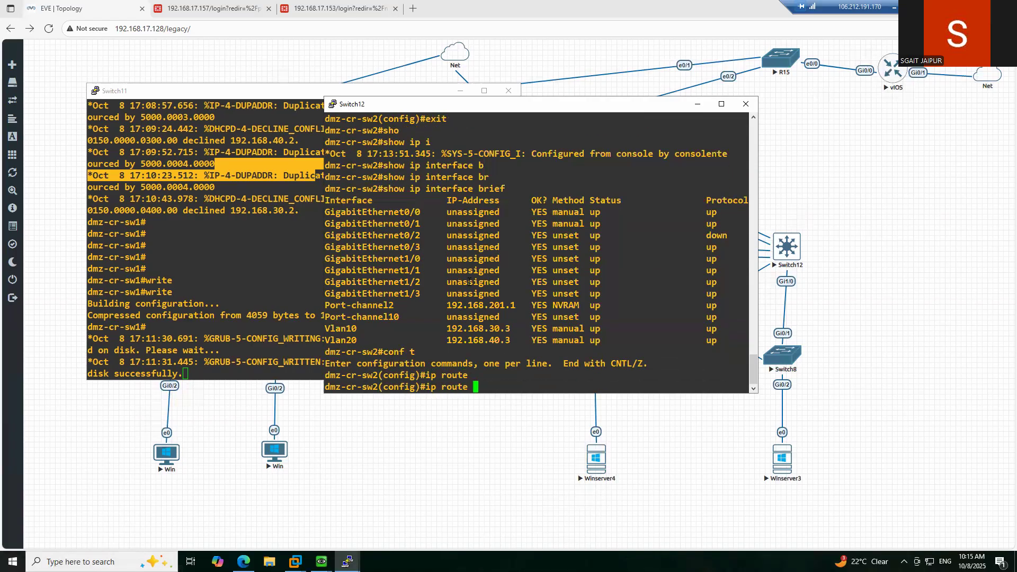
{"action": "type", "text": "0.0.0.0 0.0.0.0"}
{"action": "double_click", "coordinate": [500, 306]}
{"action": "right_click", "coordinate": [644, 308]}
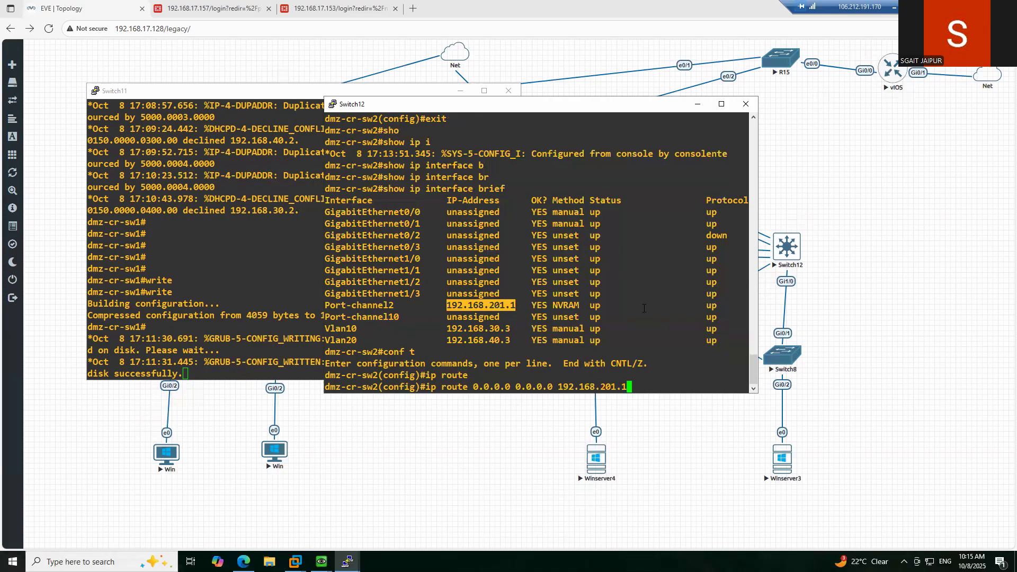
{"action": "key", "text": "BackSpace"}
{"action": "key", "text": "BackSpace"}
{"action": "key", "text": "BackSpace"}
{"action": "key", "text": "BackSpace"}
{"action": "key", "text": "BackSpace"}
{"action": "type", "text": "200.2"}
{"action": "key", "text": "BackSpace"}
{"action": "key", "text": "BackSpace"}
{"action": "key", "text": "BackSpace"}
{"action": "type", "text": "1.2"}
{"action": "key", "text": "Return"}
{"action": "key", "text": "Return"}
{"action": "key", "text": "ctrl+z"}
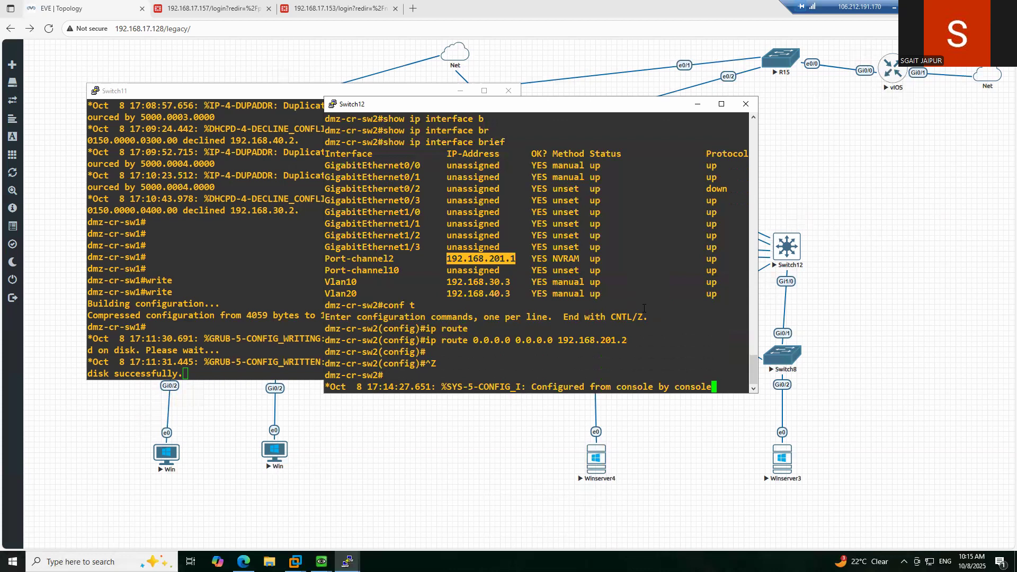
- Re-enter configuration mode to review the default route line, then return to privileged mode
{"action": "left_click", "coordinate": [643, 309]}
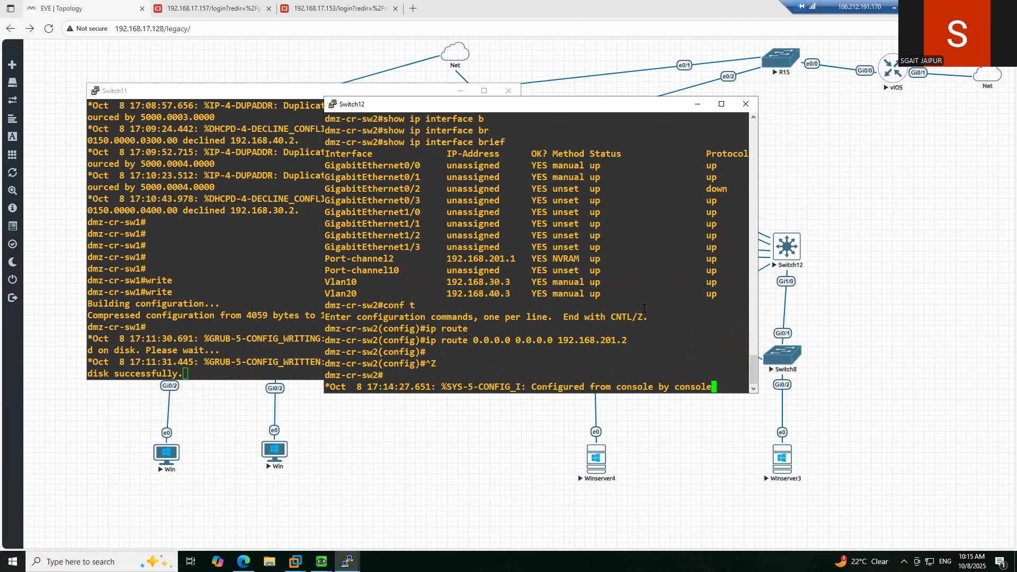
{"action": "key", "text": "Return"}
{"action": "key", "text": "Return"}
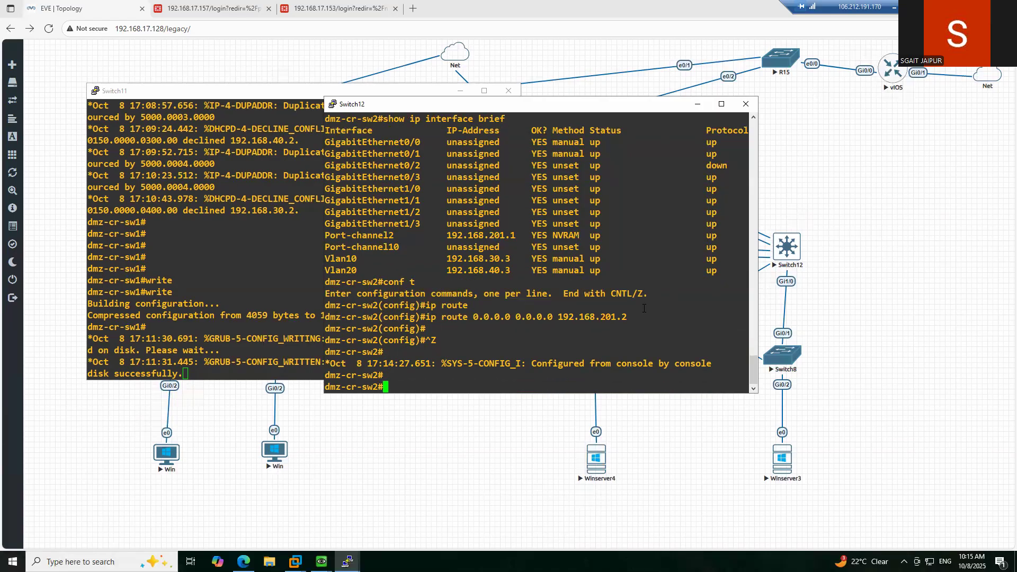
{"action": "type", "text": "conf t"}
{"action": "key", "text": "Return"}
{"action": "type", "text": "ip route"}
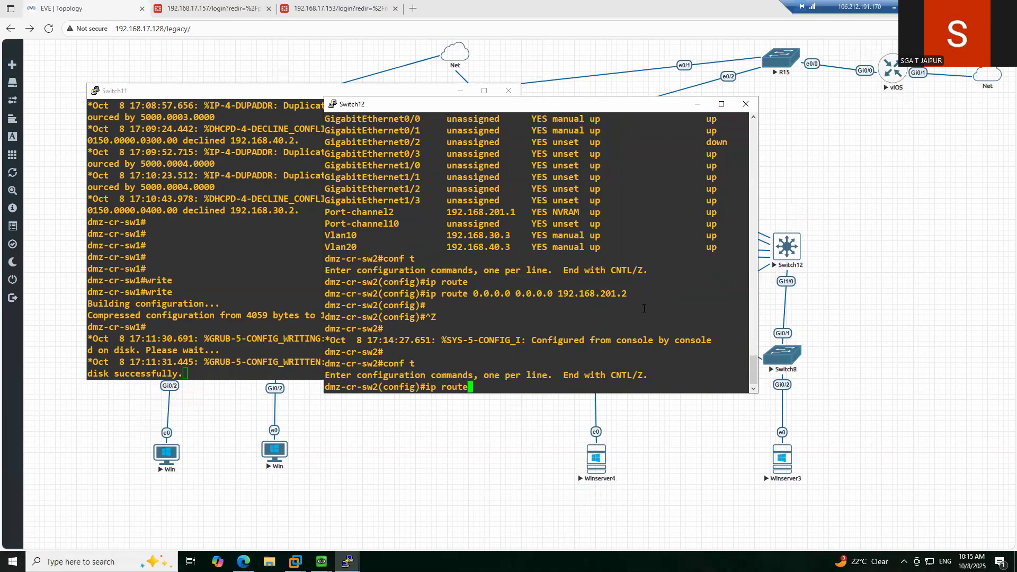
{"action": "key", "text": "Tab"}
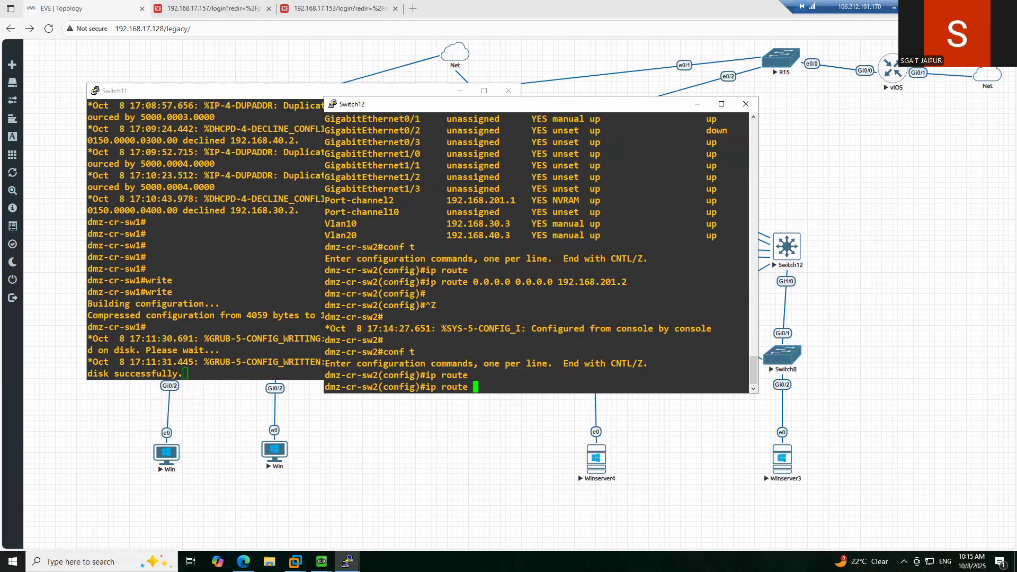
{"action": "left_click_drag", "start_coordinate": [426, 282], "coordinate": [631, 282]}
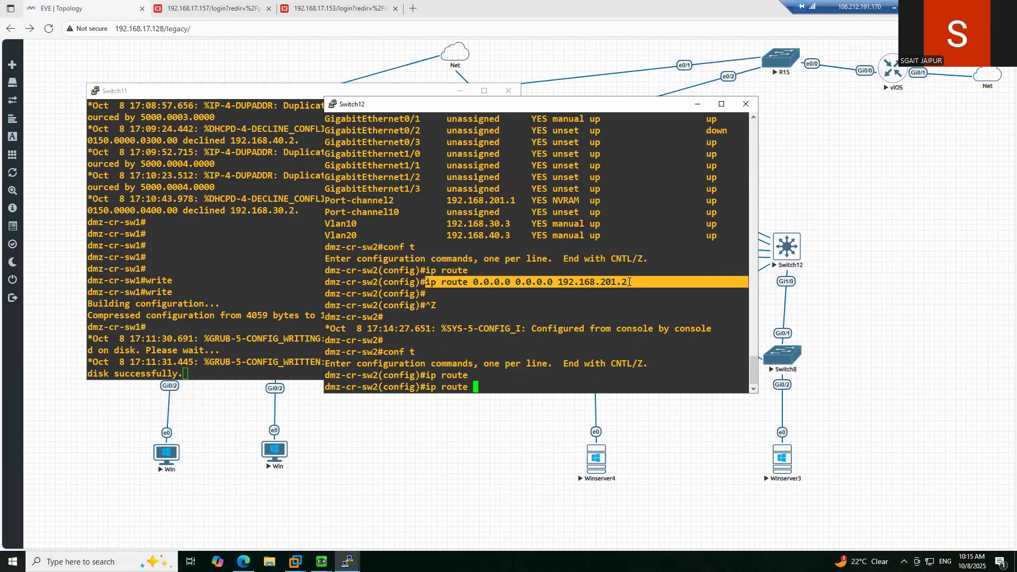
{"action": "left_click", "coordinate": [537, 324]}
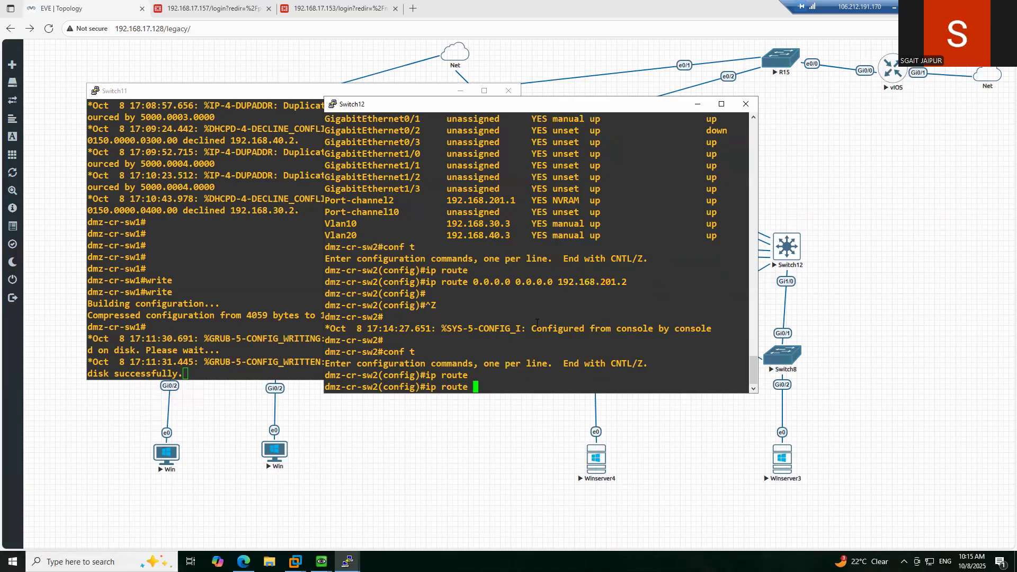
{"action": "key", "text": "ctrl+z"}
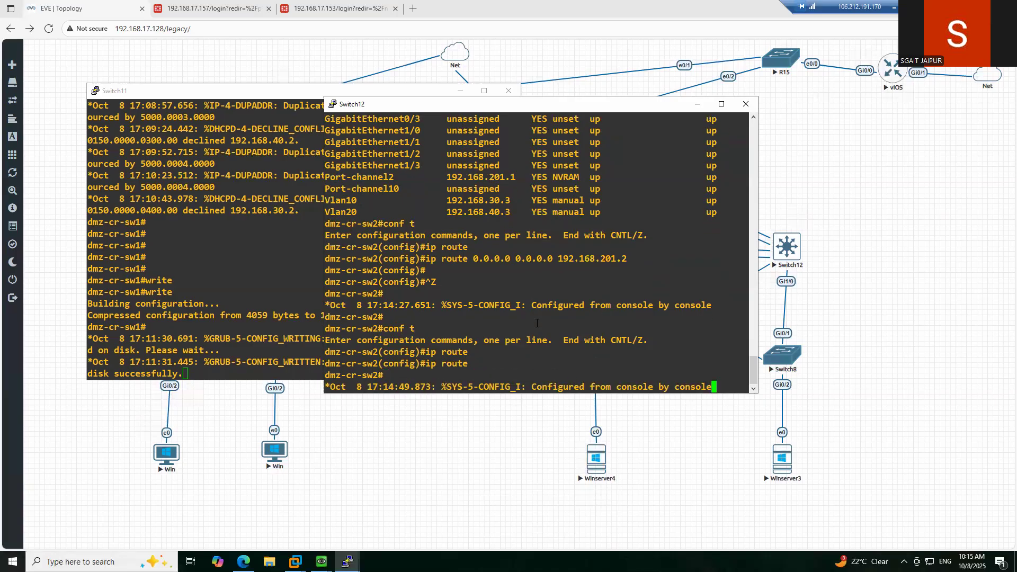
{"action": "key", "text": "Return"}
{"action": "key", "text": "Return"}
- Start entering 'show cdp' using Tab completion
{"action": "type", "text": "sho"}
{"action": "key", "text": "Tab"}
{"action": "type", "text": "cd"}
{"action": "key", "text": "Tab"}
- List dmz-cr-sw2's CDP neighbours, noting dmz-cr-sw1 on Gig 1/1
{"action": "type", "text": "ne"}
{"action": "key", "text": "Tab"}
{"action": "key", "text": "Return"}
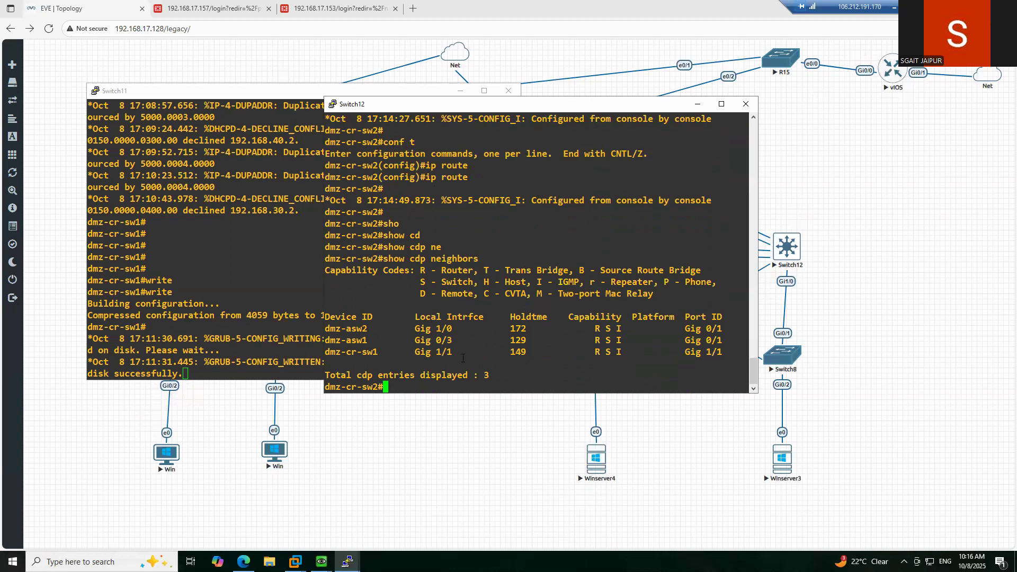
{"action": "left_click_drag", "start_coordinate": [329, 354], "coordinate": [416, 355]}
{"action": "key", "text": "ctrl+c"}
{"action": "left_click", "coordinate": [456, 356]}
{"action": "left_click", "coordinate": [423, 383]}
- Show the running configuration of interface Gig 1/1
{"action": "type", "text": "sh"}
{"action": "key", "text": "Tab"}
{"action": "type", "text": "orun inte"}
{"action": "key", "text": "Tab"}
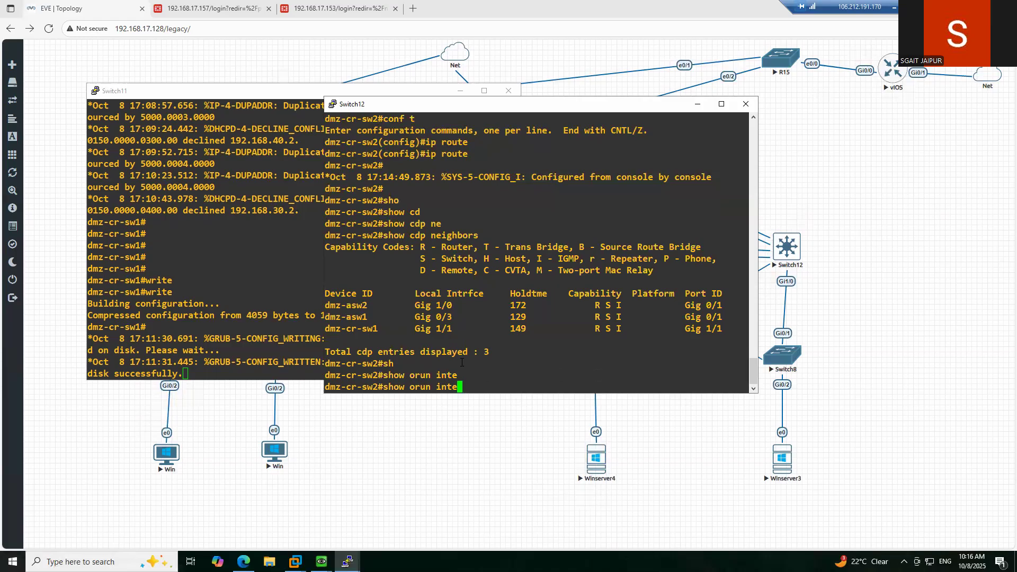
{"action": "key", "text": "BackSpace"}
{"action": "key", "text": "BackSpace"}
{"action": "key", "text": "BackSpace"}
{"action": "key", "text": "BackSpace"}
{"action": "key", "text": "BackSpace"}
{"action": "key", "text": "BackSpace"}
{"action": "key", "text": "BackSpace"}
{"action": "key", "text": "BackSpace"}
{"action": "key", "text": "BackSpace"}
{"action": "type", "text": "run"}
{"action": "key", "text": "Tab"}
{"action": "type", "text": "inte"}
{"action": "key", "text": "Tab"}
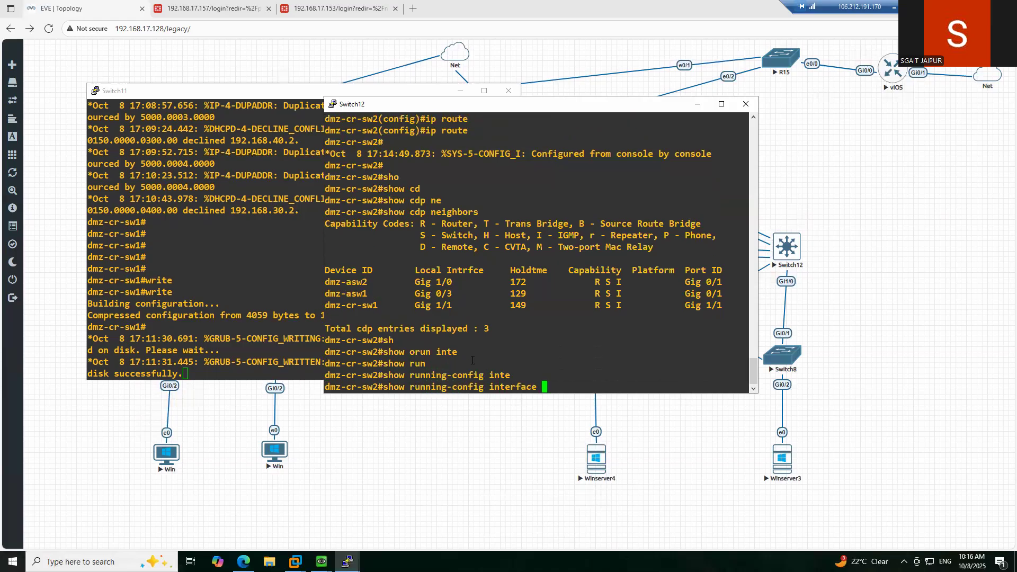
{"action": "double_click", "coordinate": [431, 307]}
{"action": "left_click_drag", "start_coordinate": [416, 305], "coordinate": [451, 306]}
{"action": "right_click", "coordinate": [553, 290]}
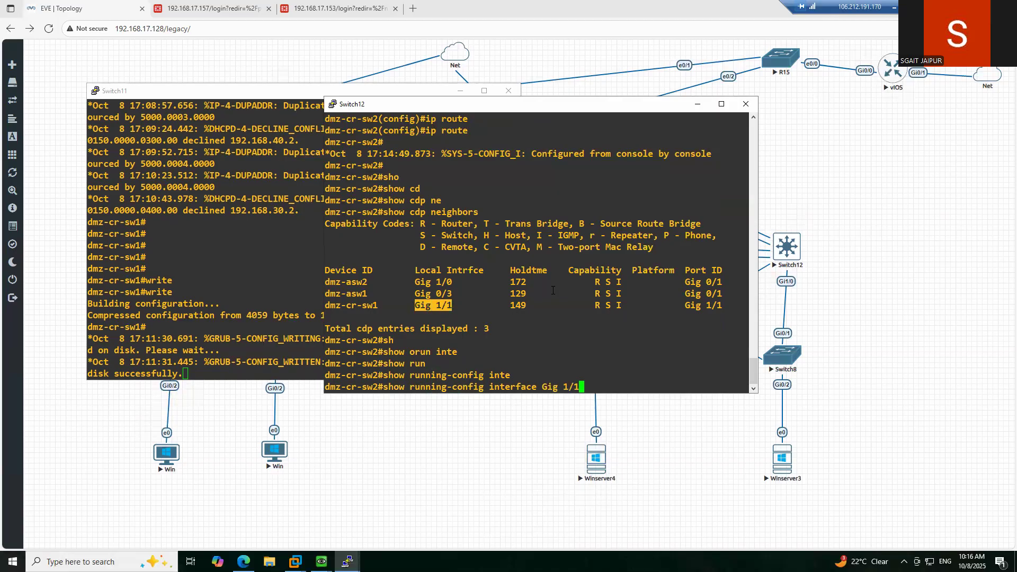
{"action": "key", "text": "Return"}
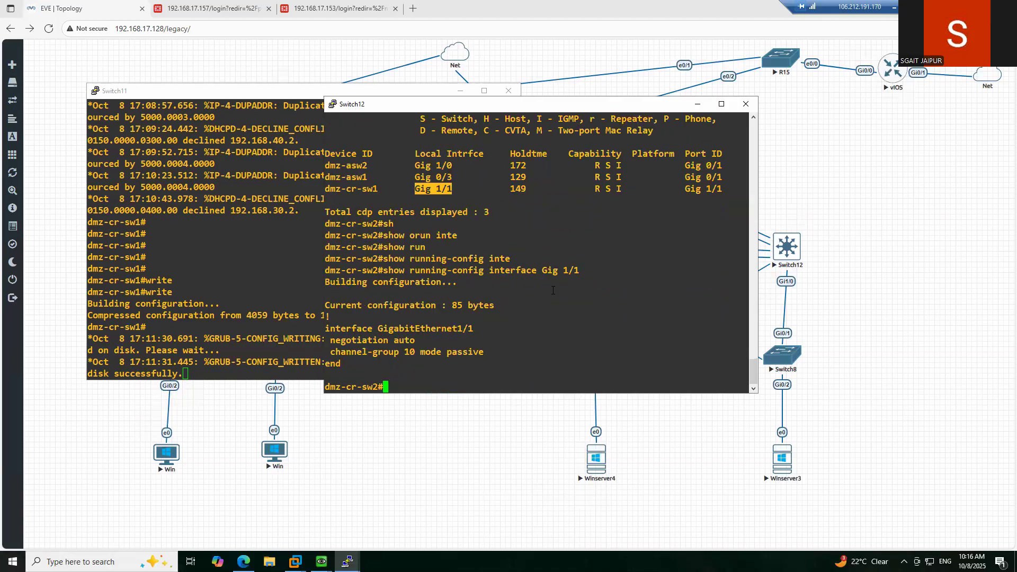
- Review the Port-channel10 output and save the switch configuration with 'write'
{"action": "scroll", "coordinate": [578, 238], "scroll_direction": "up", "scroll_amount": 8}
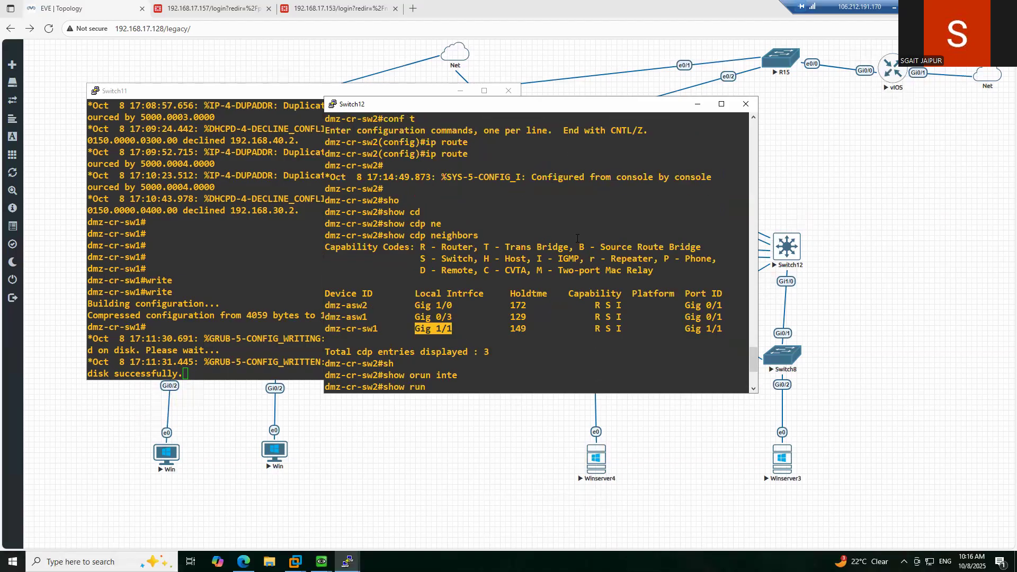
{"action": "scroll", "coordinate": [402, 169], "scroll_direction": "up", "scroll_amount": 4}
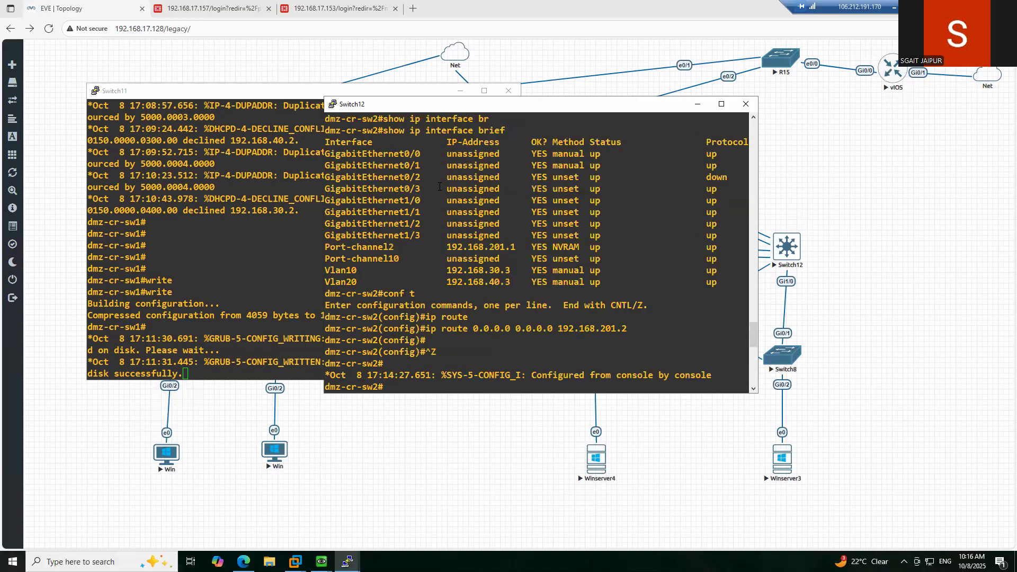
{"action": "left_click_drag", "start_coordinate": [327, 260], "coordinate": [628, 260]}
{"action": "left_click", "coordinate": [643, 290]}
{"action": "scroll", "coordinate": [616, 321], "scroll_direction": "down", "scroll_amount": 10}
{"action": "type", "text": "write"}
{"action": "key", "text": "Return"}
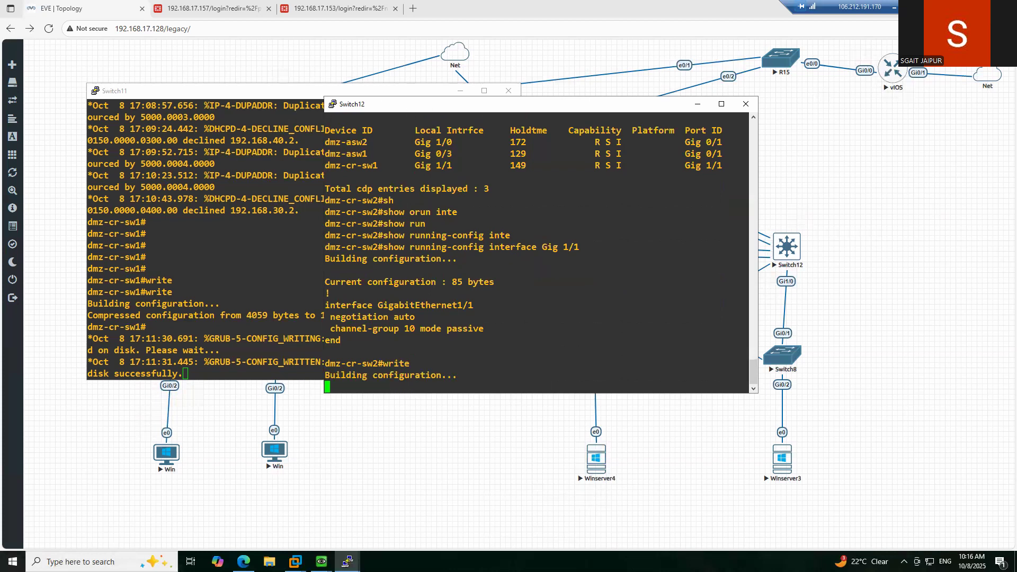
- On the Win console, replace the ping to 192.168.40.2 with a continuous ping to 192.168.40.5
{"action": "mouse_move", "coordinate": [321, 562]}
{"action": "left_click", "coordinate": [255, 511]}
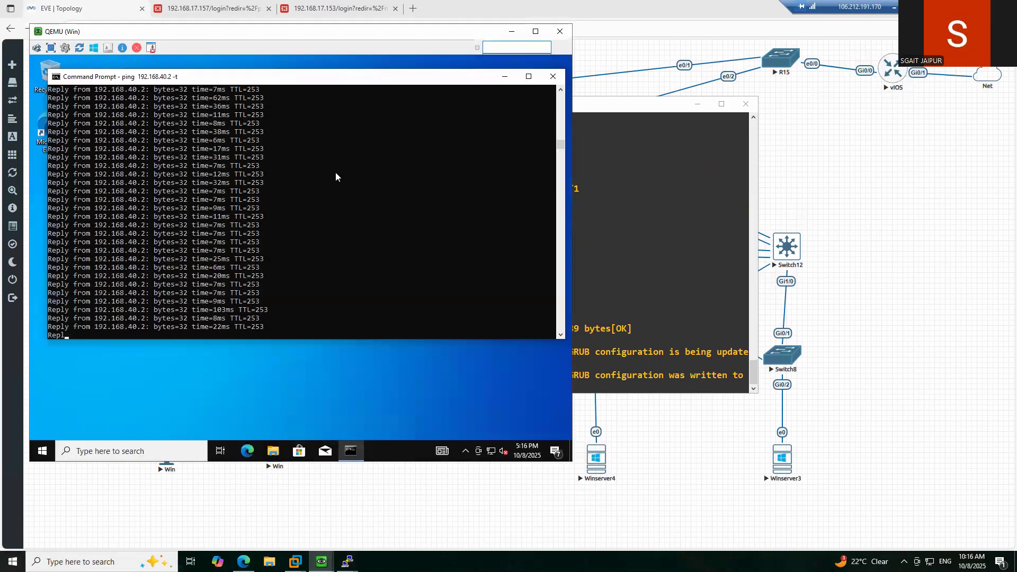
{"action": "left_click", "coordinate": [346, 259]}
{"action": "key", "text": "Return"}
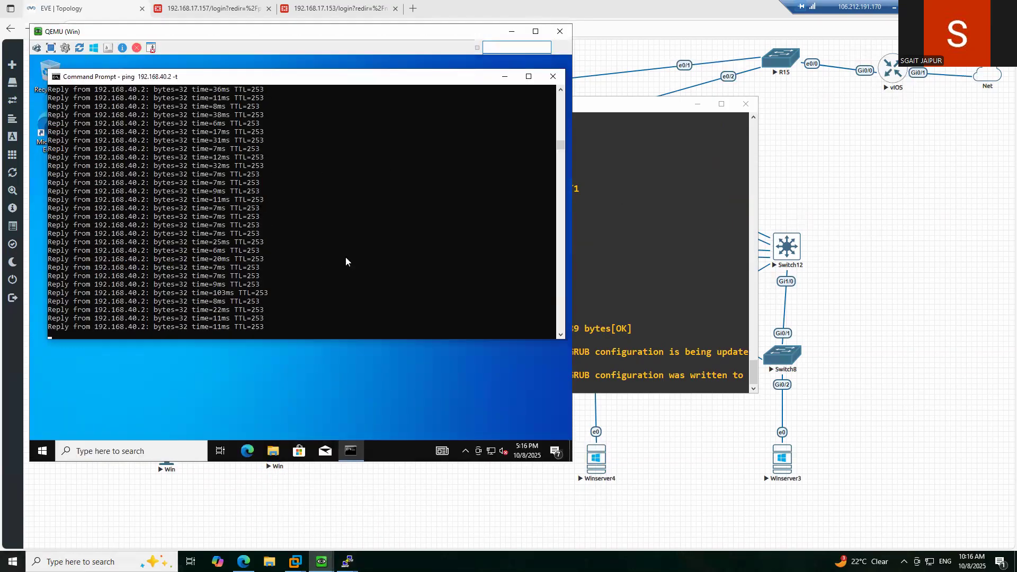
{"action": "key", "text": "ctrl+c"}
{"action": "key", "text": "Return"}
{"action": "key", "text": "Up"}
{"action": "key", "text": "BackSpace"}
{"action": "key", "text": "BackSpace"}
{"action": "key", "text": "BackSpace"}
{"action": "key", "text": "BackSpace"}
{"action": "key", "text": "BackSpace"}
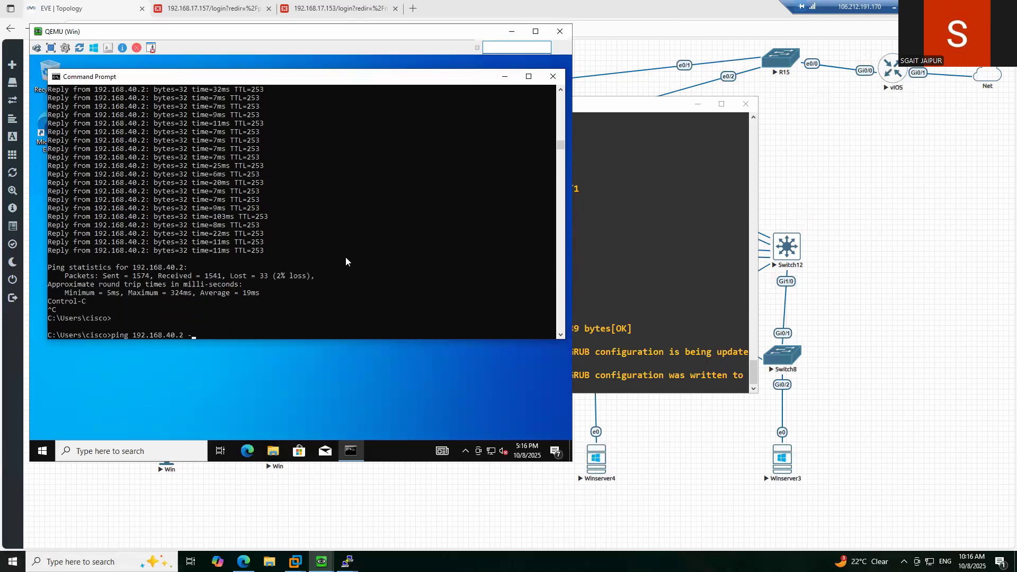
{"action": "type", "text": ".5 -t"}
{"action": "key", "text": "Return"}
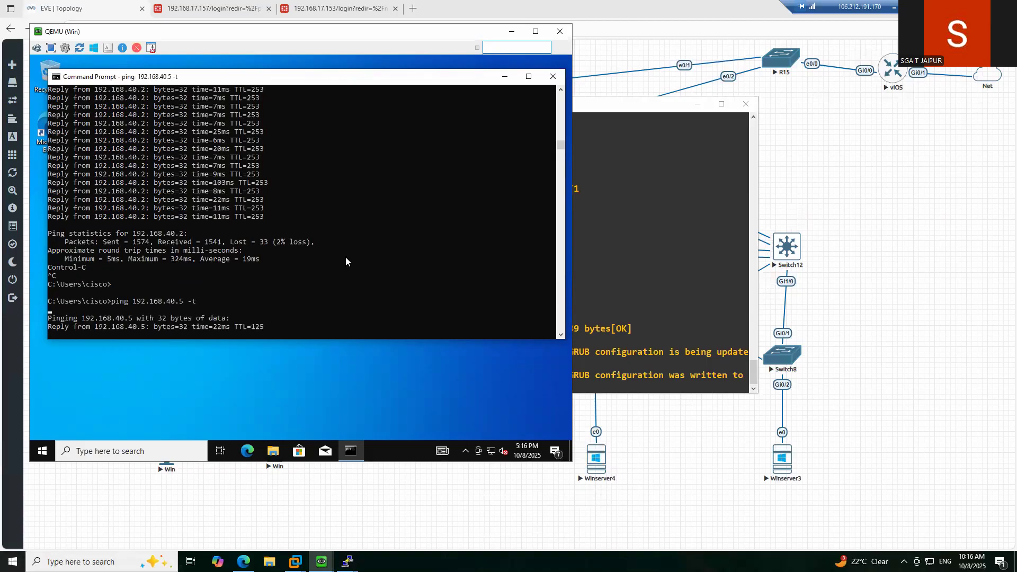
- Run 'ping 192.168.1.5 -t' in the Winserver3 console
{"action": "left_click", "coordinate": [321, 562]}
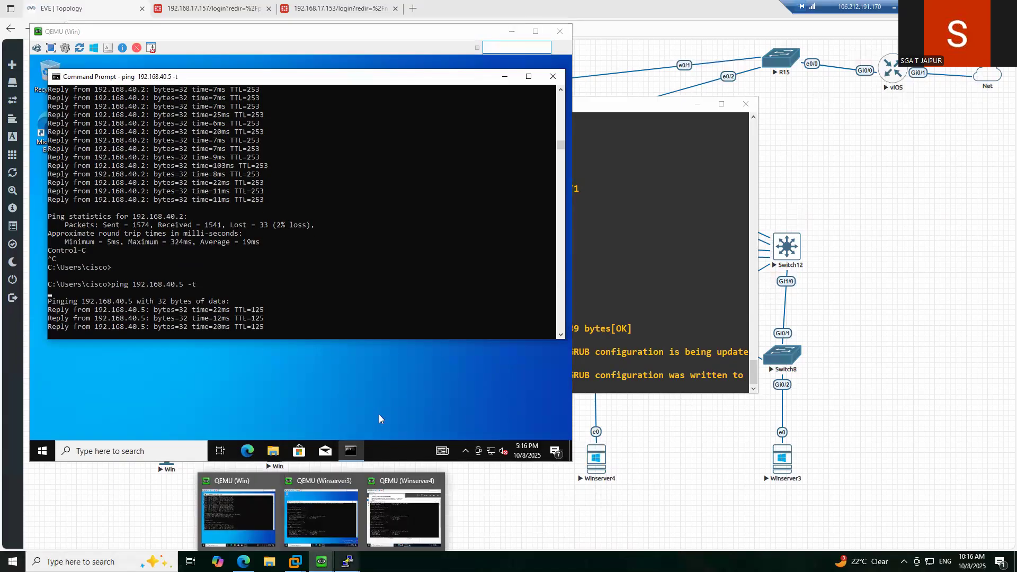
{"action": "left_click", "coordinate": [316, 519]}
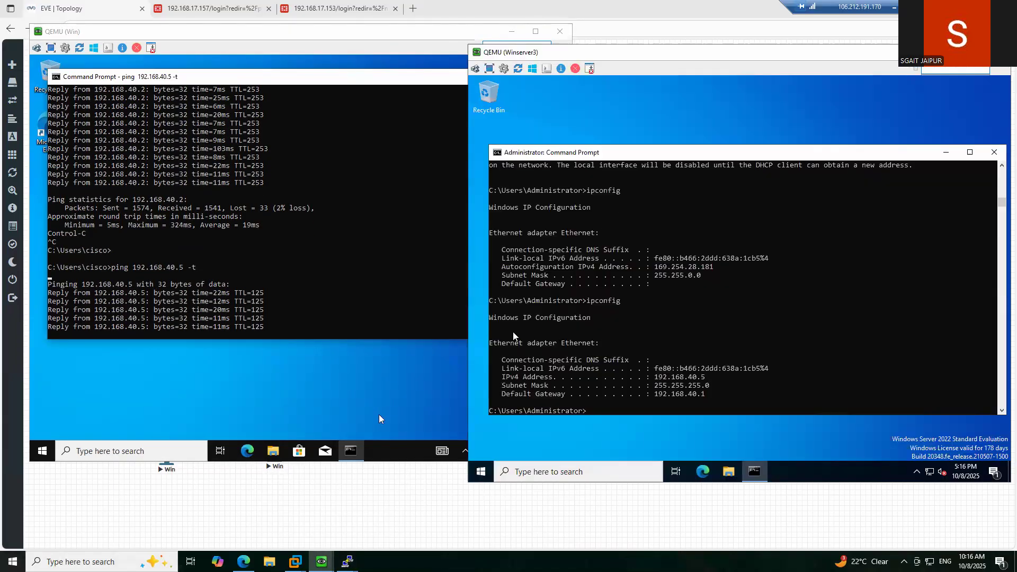
{"action": "type", "text": "ping "}
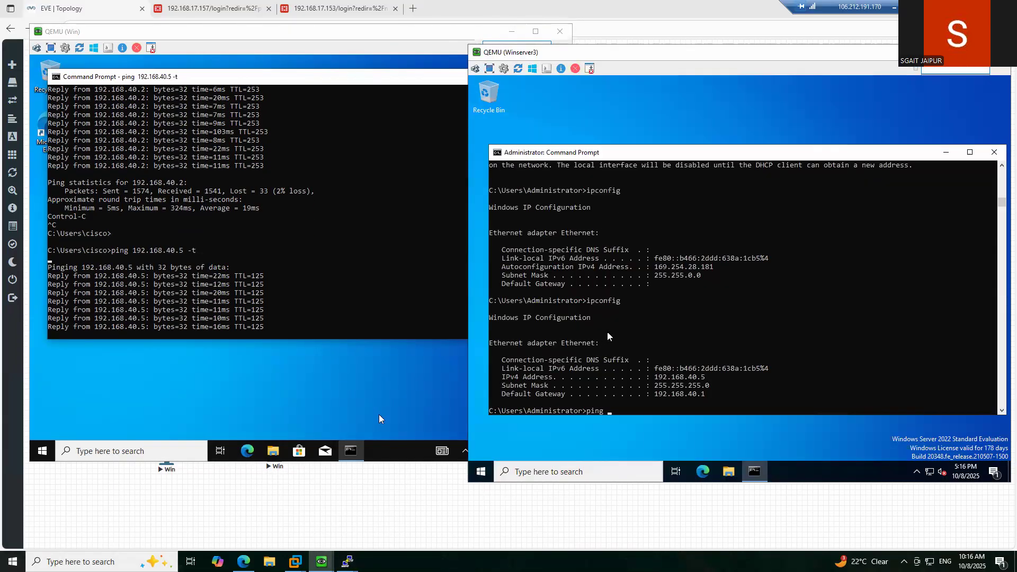
{"action": "type", "text": "192.16"}
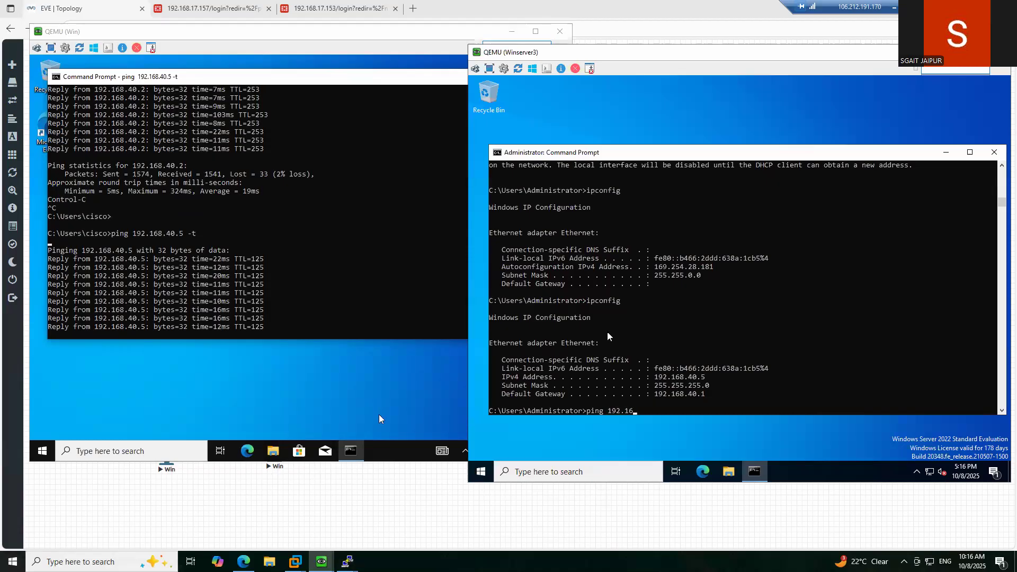
{"action": "type", "text": "8.1.5"}
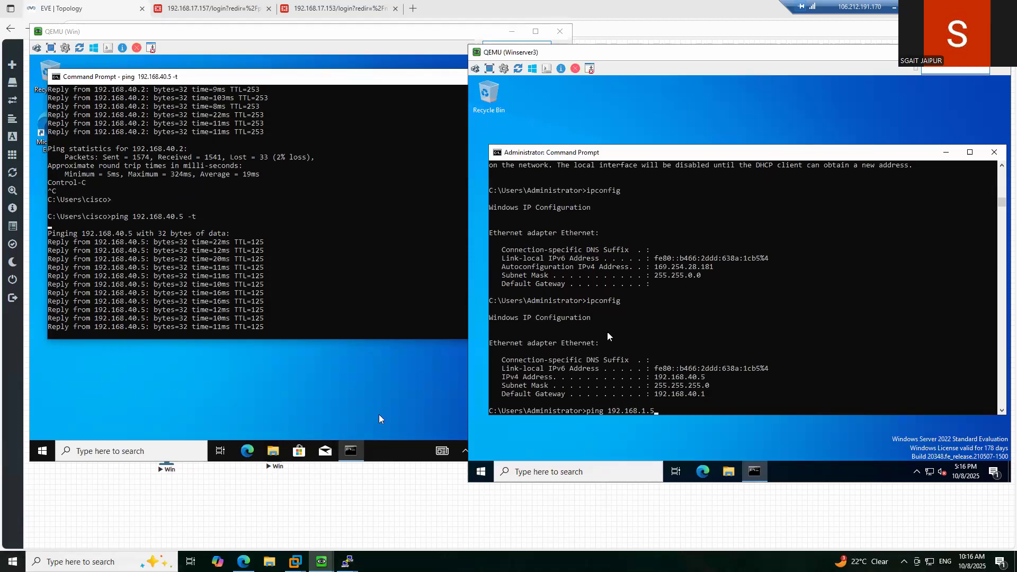
{"action": "type", "text": " -t"}
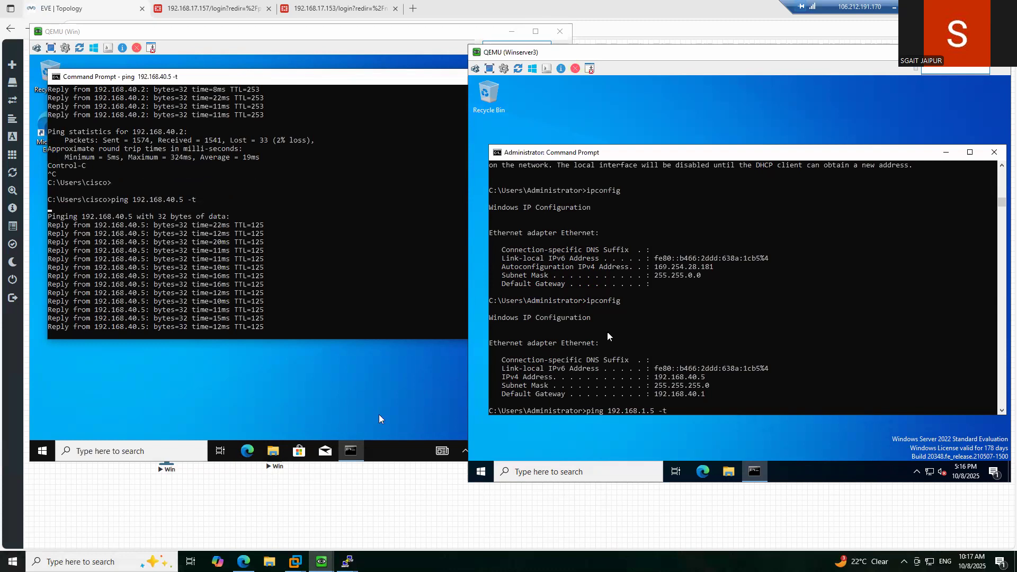
{"action": "key", "text": "Return"}
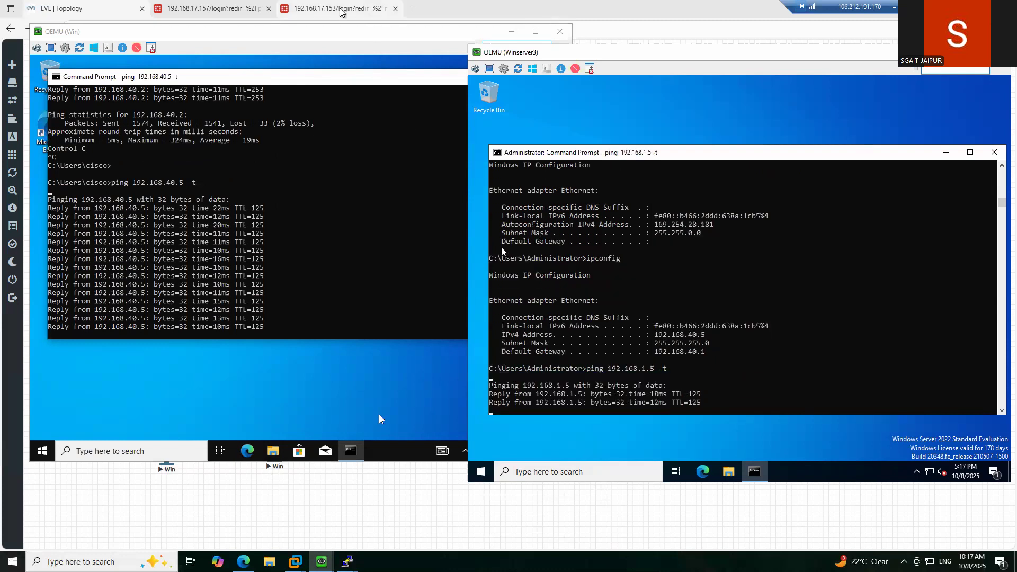
- Log in to TSYN-FW1's web GUI at 192.168.17.157 as admin with the account password
{"action": "left_click", "coordinate": [212, 9]}
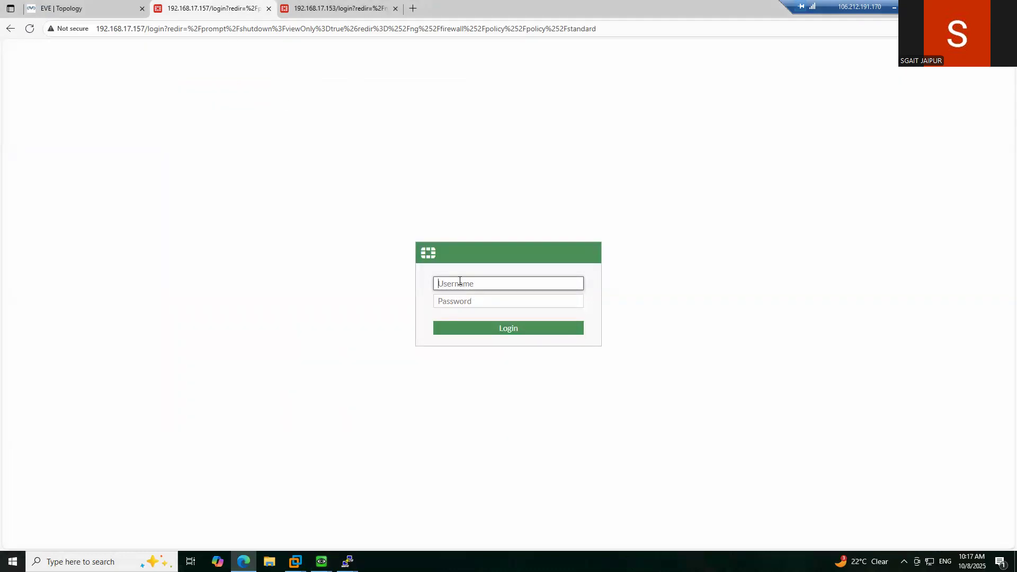
{"action": "key", "text": "Tab"}
{"action": "key", "text": "Return"}
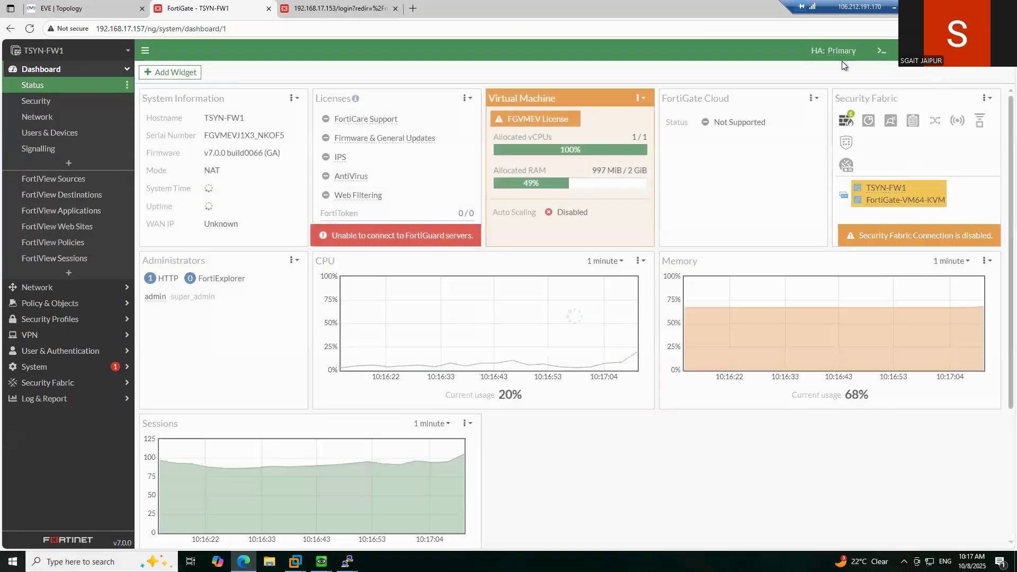
- Shut down TSYN-FW1 via the admin menu's System > Shutdown and confirm
{"action": "left_click", "coordinate": [996, 50]}
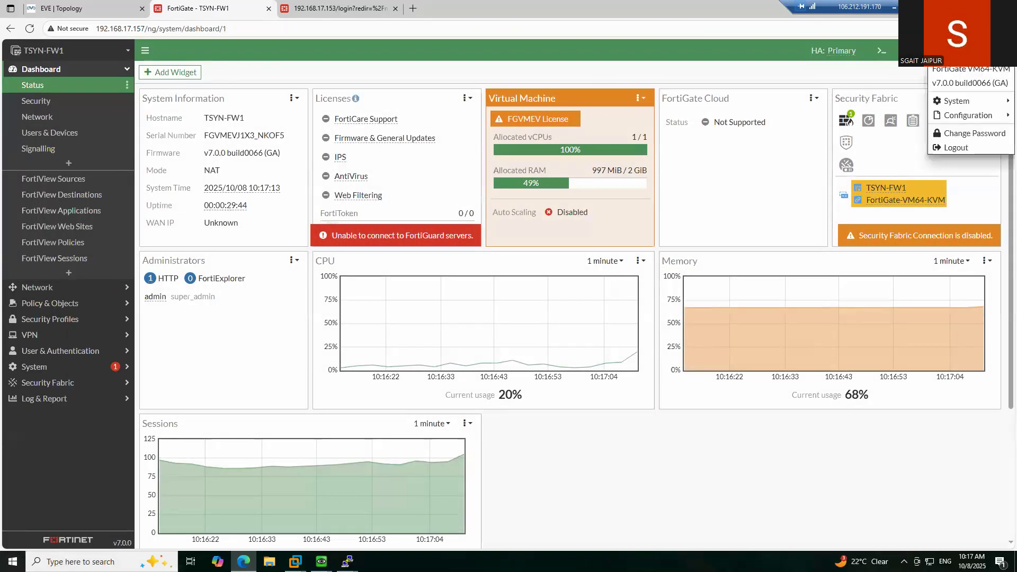
{"action": "mouse_move", "coordinate": [957, 101]}
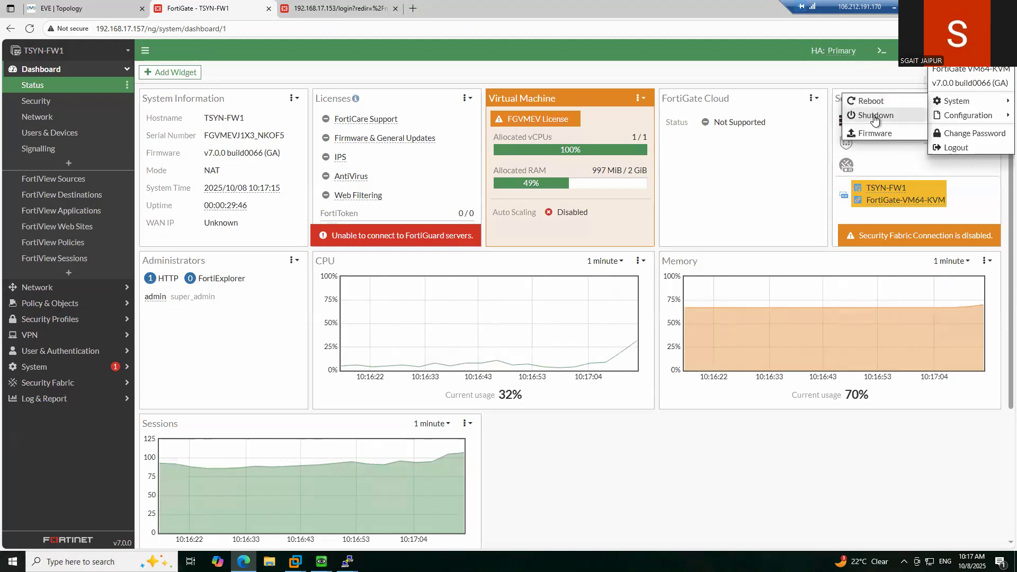
{"action": "left_click", "coordinate": [877, 116]}
{"action": "left_click", "coordinate": [718, 156]}
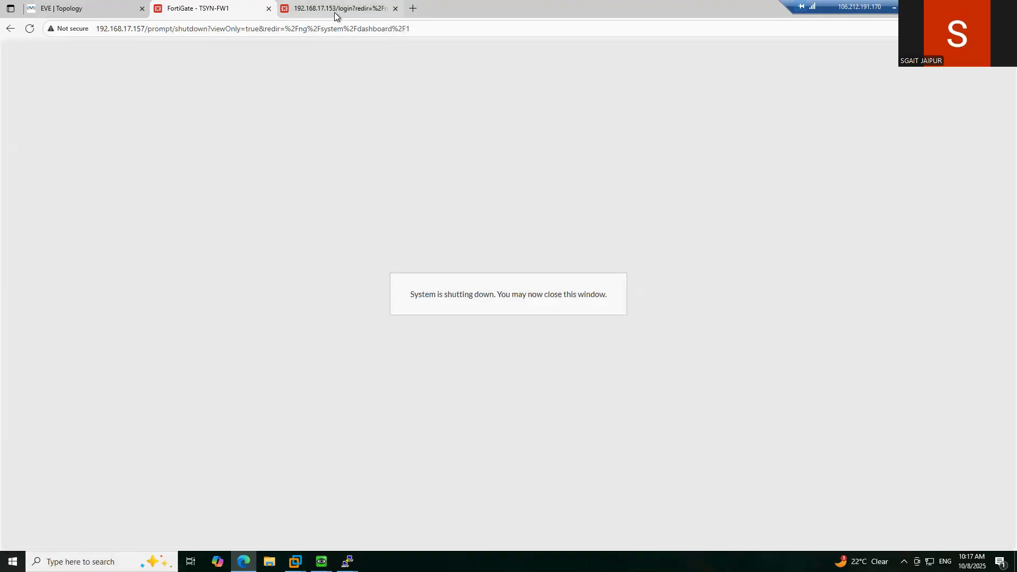
{"action": "left_click", "coordinate": [335, 13]}
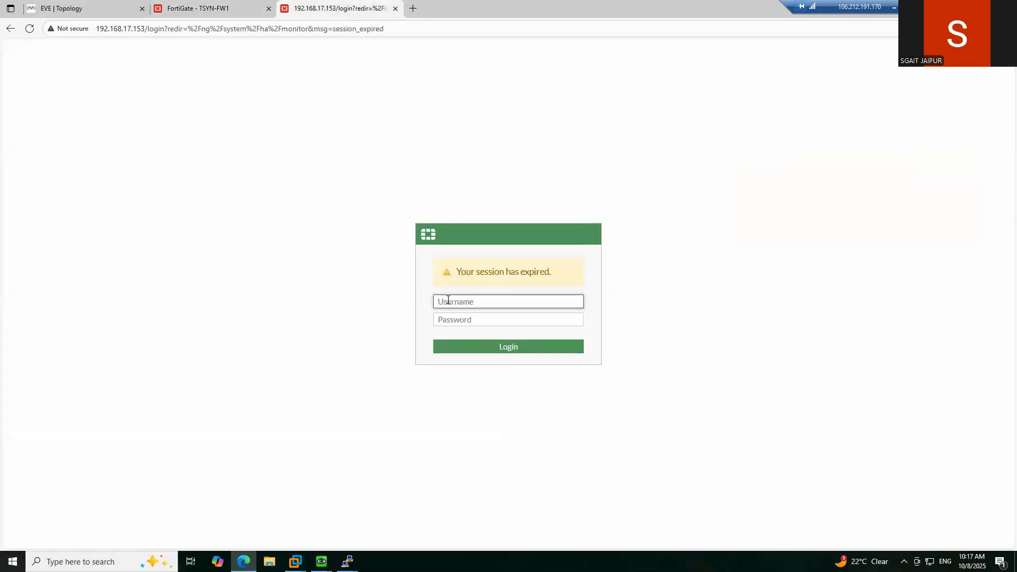
- Try signing in to the 192.168.17.153 firewall as admin, retrying after a failed attempt
{"action": "type", "text": "admin"}
{"action": "key", "text": "Tab"}
{"action": "type", "text": "••••••••••••"}
{"action": "key", "text": "Return"}
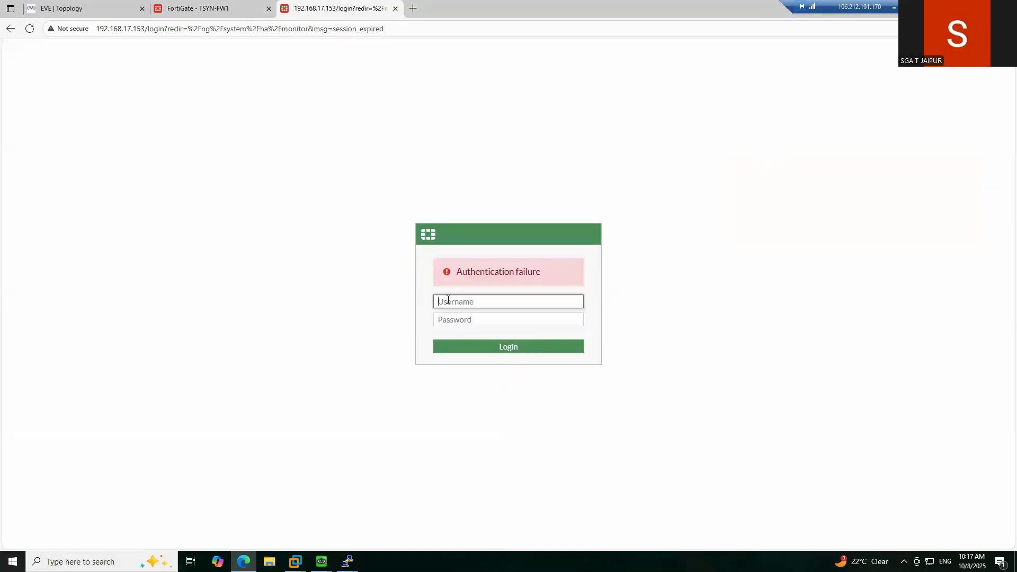
{"action": "type", "text": "admin"}
{"action": "key", "text": "Tab"}
{"action": "type", "text": "admin"}
{"action": "key", "text": "Return"}
- Sign in with corrected credentials, choose Later on setup, and refresh System > HA status
{"action": "type", "text": "admin"}
{"action": "key", "text": "Tab"}
{"action": "type", "text": "admin"}
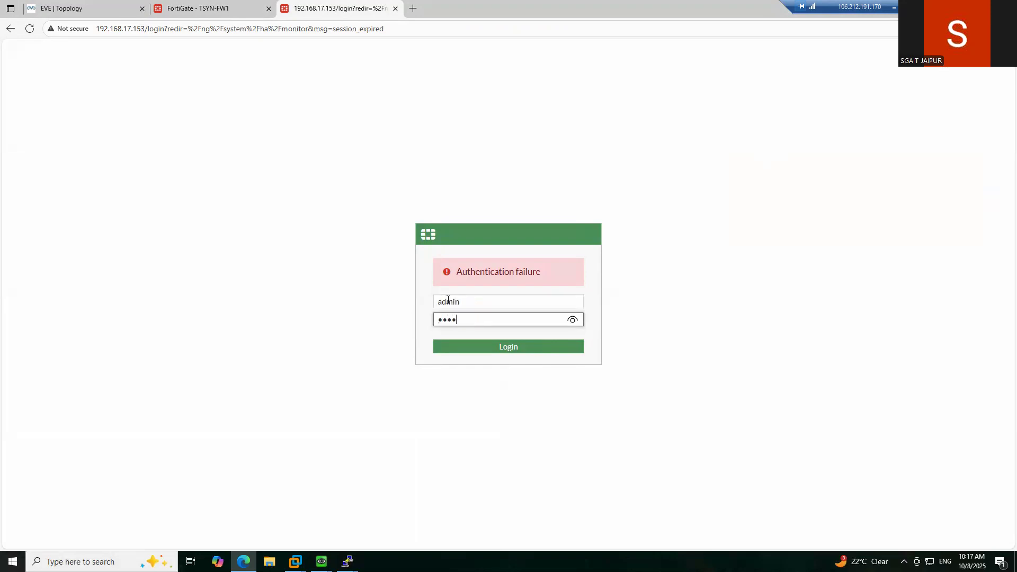
{"action": "key", "text": "Return"}
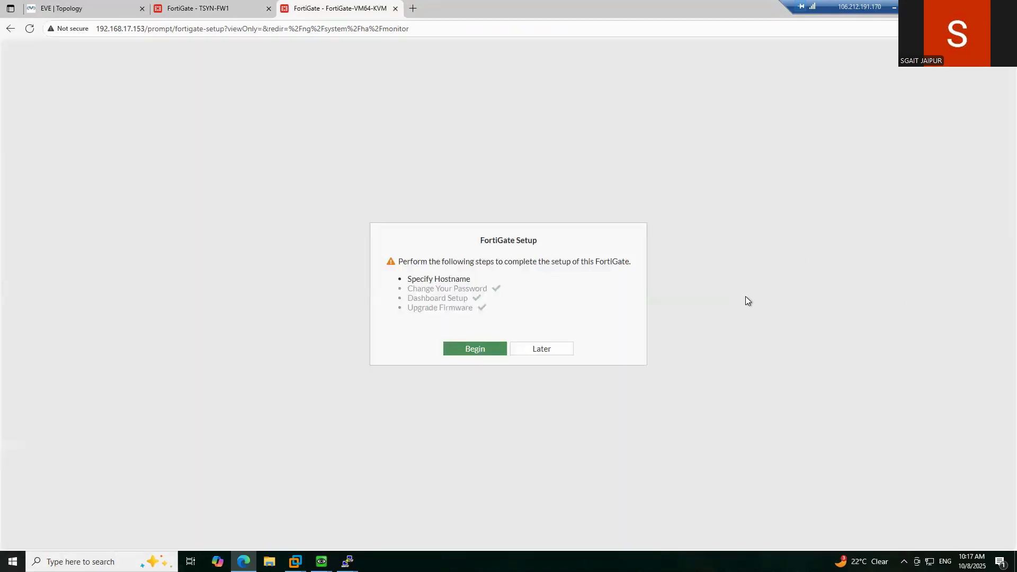
{"action": "left_click", "coordinate": [530, 351]}
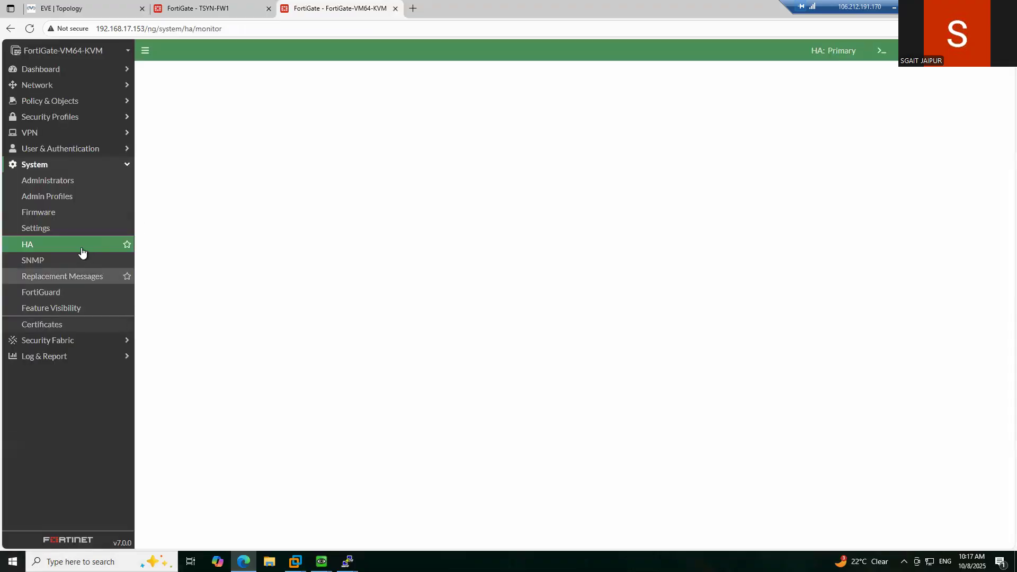
{"action": "left_click", "coordinate": [179, 145]}
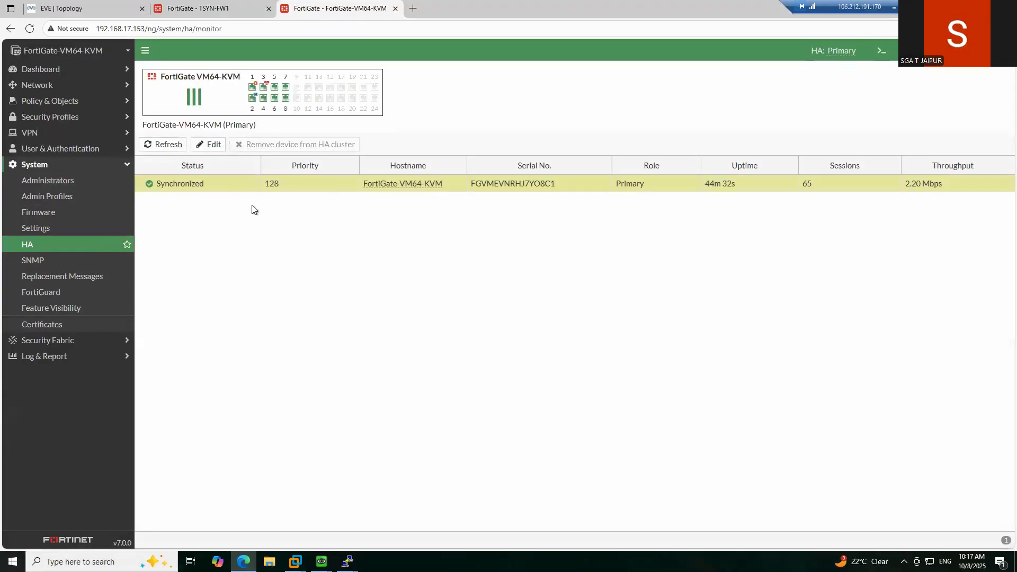
- Bring up the Win and Winserver3 consoles from the lab topology
{"action": "left_click", "coordinate": [96, 12]}
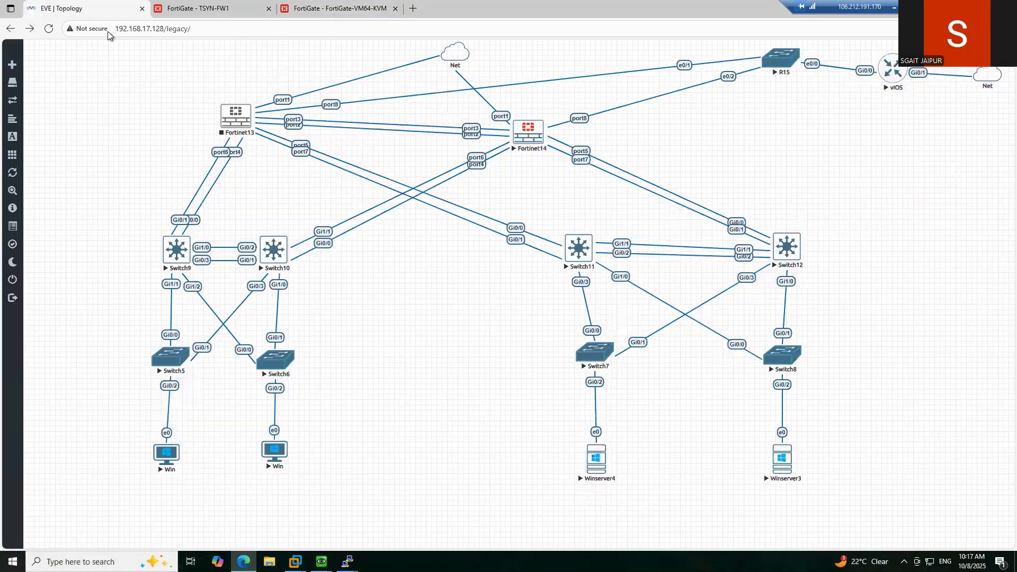
{"action": "mouse_move", "coordinate": [321, 561]}
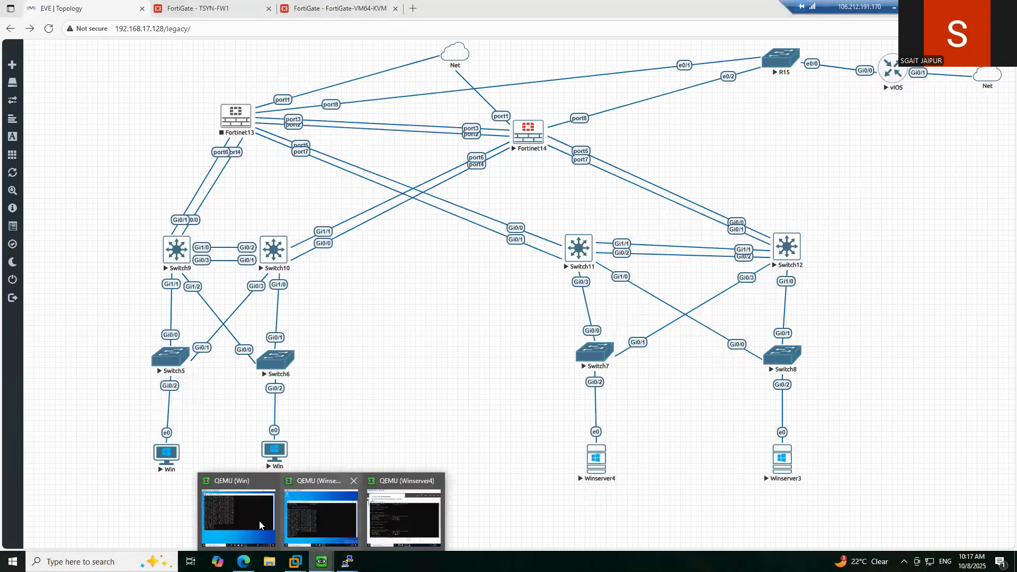
{"action": "left_click", "coordinate": [243, 520]}
{"action": "left_click", "coordinate": [321, 562]}
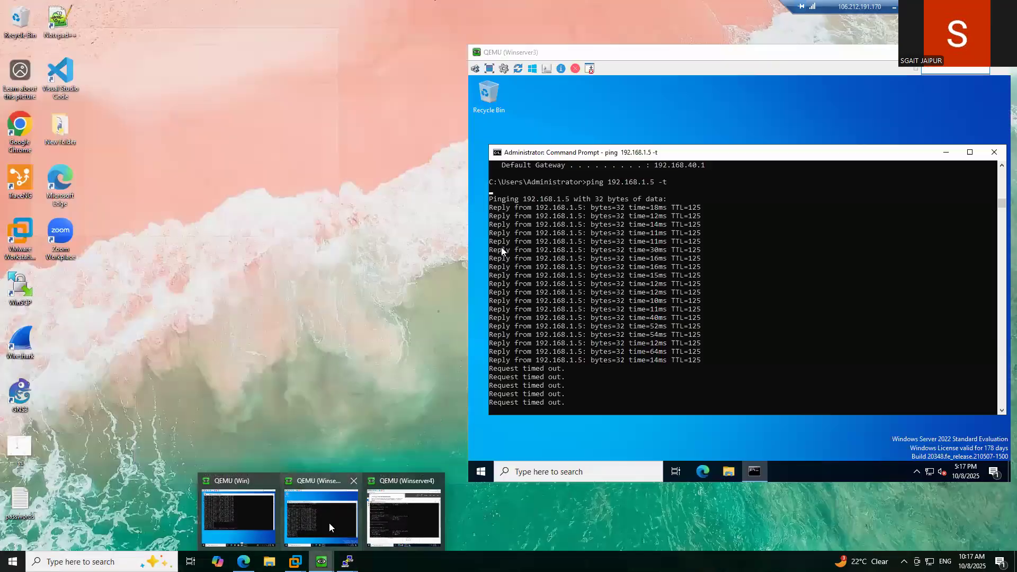
{"action": "left_click", "coordinate": [328, 523]}
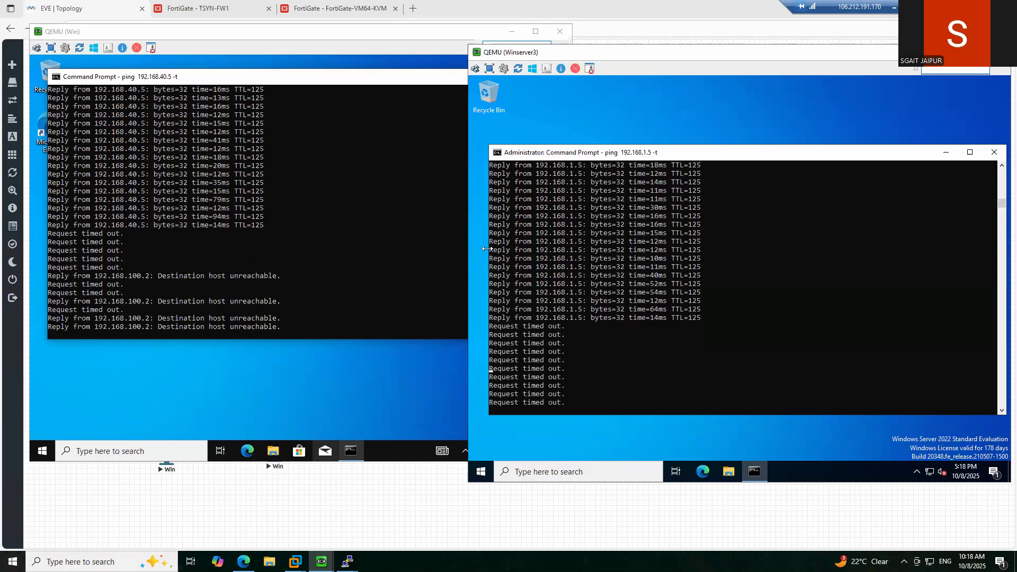
- On Win, stop the 192.168.40.5 ping and ping 192.168.100.2 successfully
{"action": "left_click", "coordinate": [250, 260]}
{"action": "key", "text": "ctrl+c"}
{"action": "key", "text": "ctrl+c"}
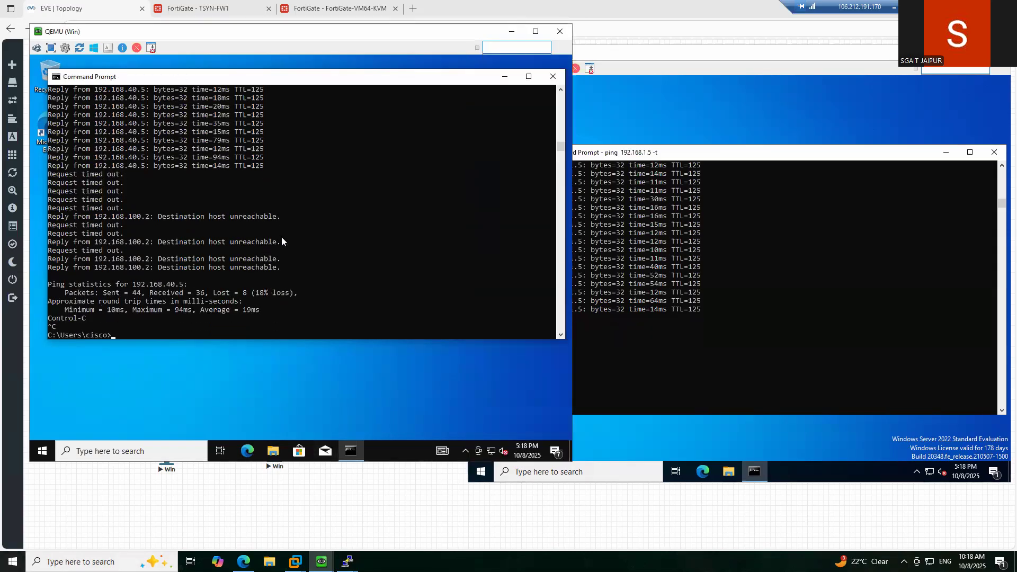
{"action": "type", "text": "ping 192.168.100.2"}
{"action": "key", "text": "Return"}
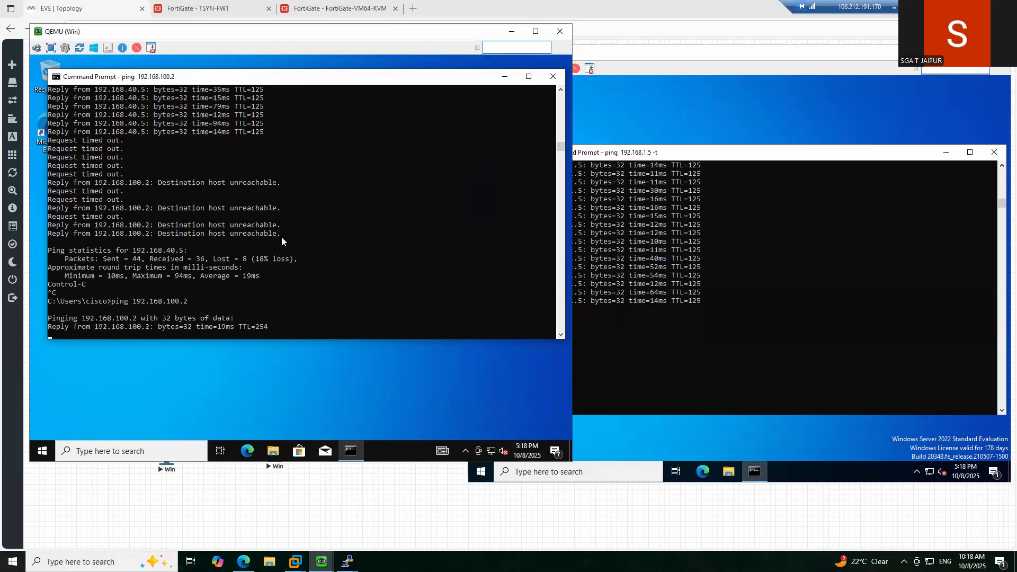
{"action": "key", "text": "ctrl+c"}
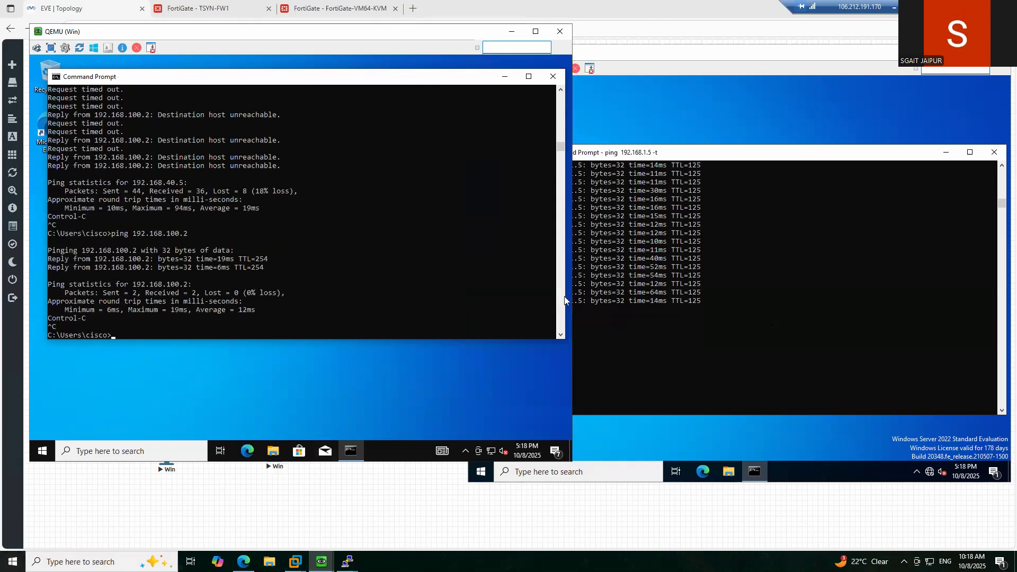
- On Winserver3, stop the 192.168.1.5 ping and ping 192.168.201.2
{"action": "left_click", "coordinate": [784, 327]}
{"action": "key", "text": "ctrl+c"}
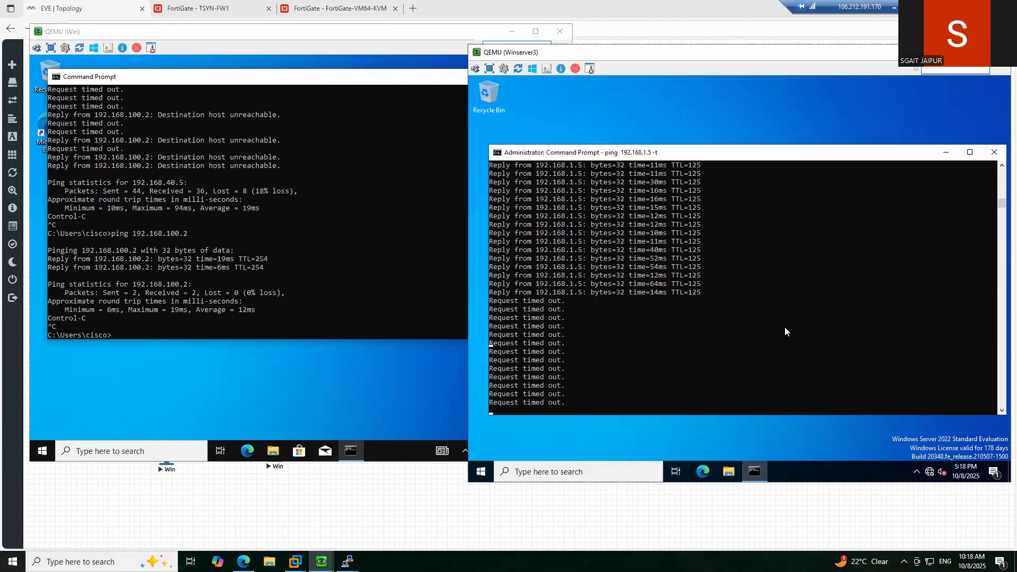
{"action": "key", "text": "ctrl+c"}
{"action": "type", "text": "p"}
{"action": "key", "text": "ctrl+c"}
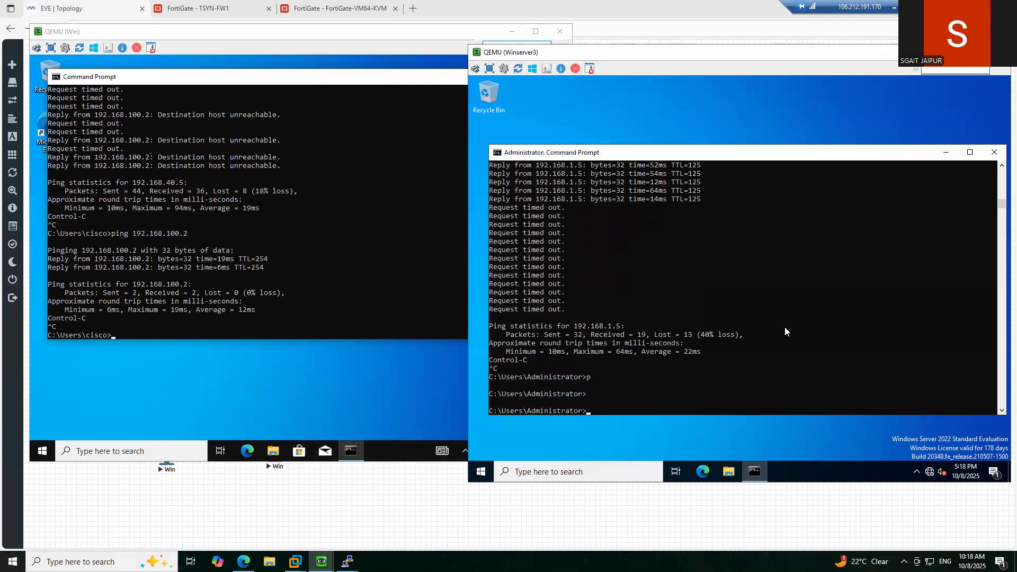
{"action": "type", "text": "ping 192.168.201.2"}
{"action": "key", "text": "Return"}
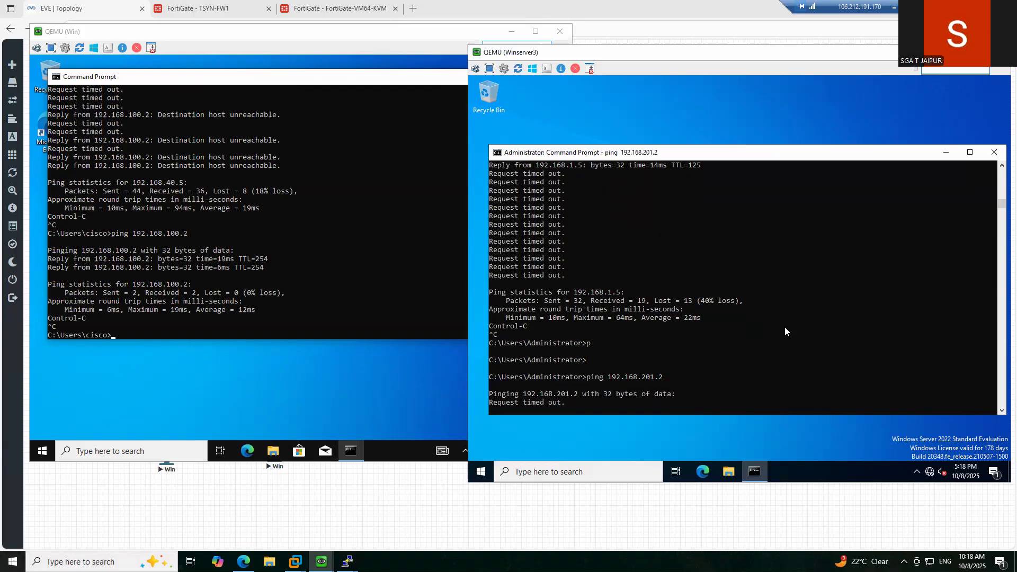
- Ping 192.168.40.1 from Win, then go back to the second firewall's HA status
{"action": "left_click", "coordinate": [215, 259]}
{"action": "type", "text": "ping 192.168."}
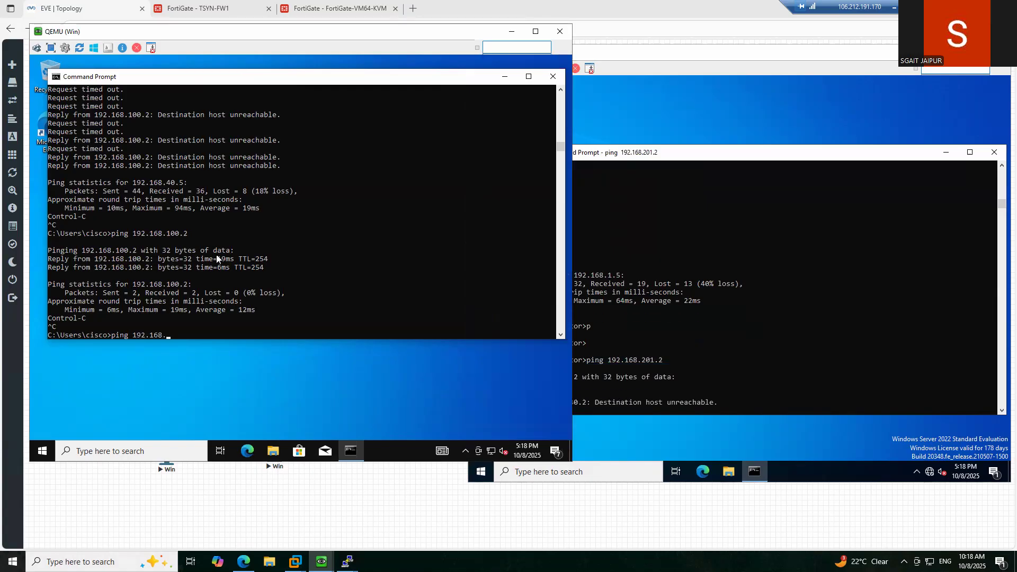
{"action": "type", "text": "40.1"}
{"action": "key", "text": "Return"}
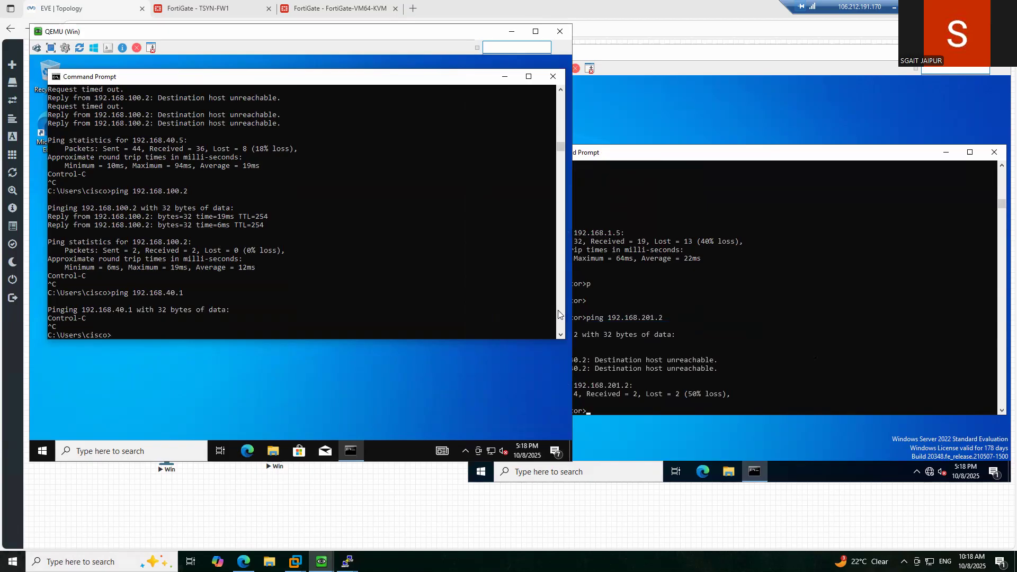
{"action": "left_click", "coordinate": [779, 309]}
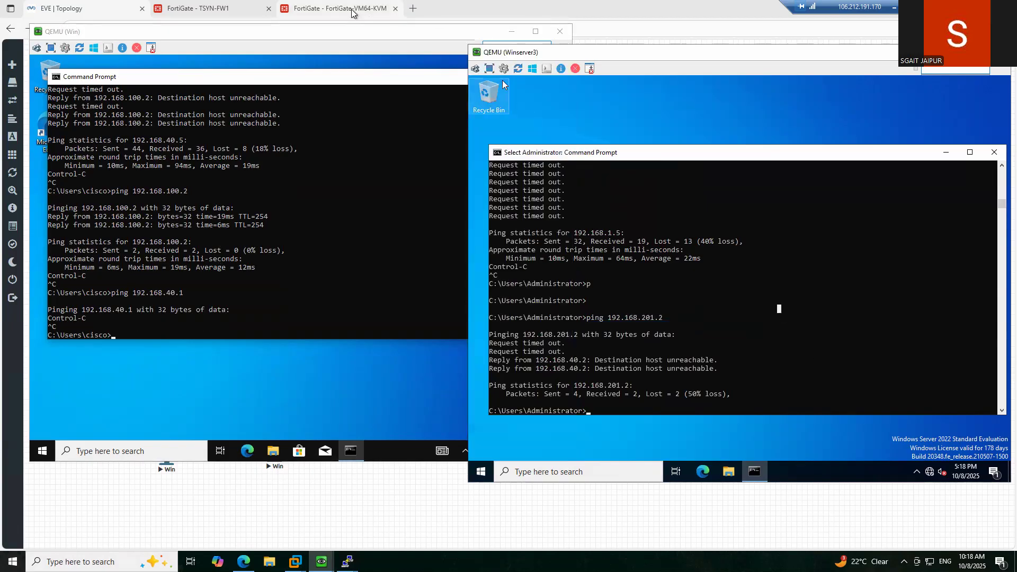
{"action": "left_click", "coordinate": [357, 9]}
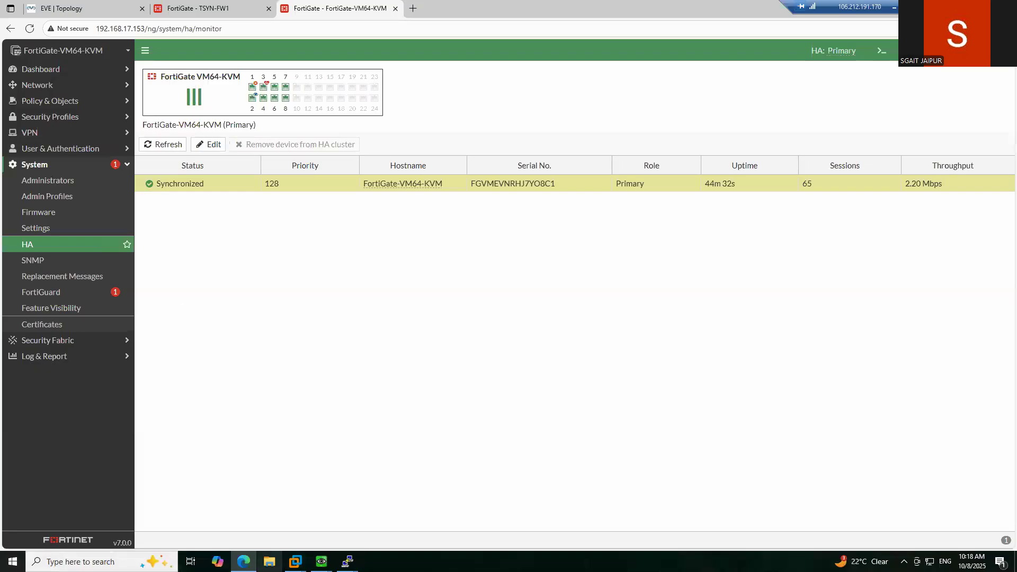
- Sketch a freehand line from the Win host up to Fortinet14 and Switch12 on the topology
{"action": "left_click", "coordinate": [124, 15]}
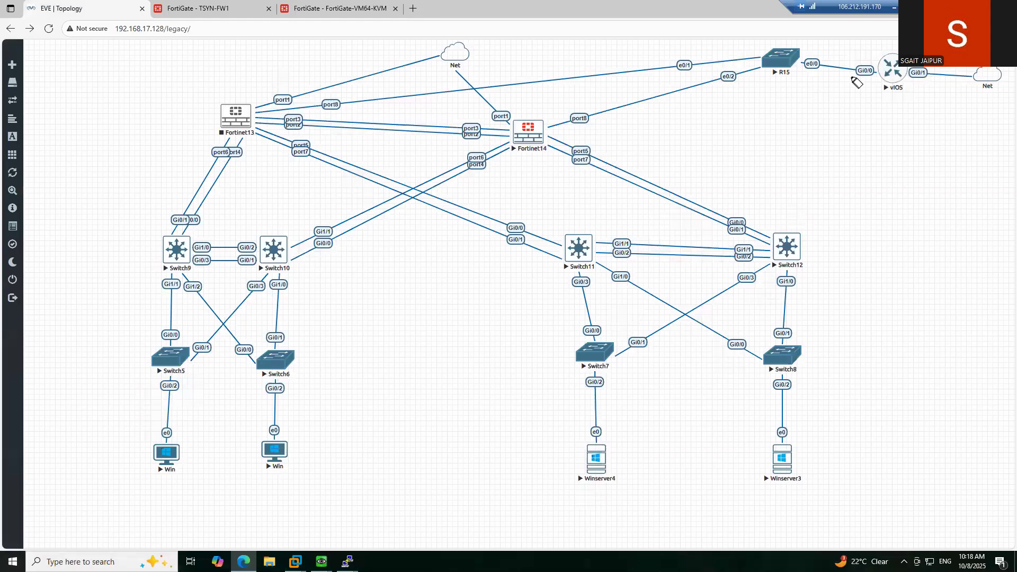
{"action": "mouse_move", "coordinate": [175, 435]}
{"action": "left_mouse_down"}
{"action": "mouse_move", "coordinate": [186, 352]}
{"action": "mouse_move", "coordinate": [218, 284]}
{"action": "mouse_move", "coordinate": [355, 199]}
{"action": "mouse_move", "coordinate": [463, 150]}
{"action": "mouse_move", "coordinate": [554, 135]}
{"action": "mouse_move", "coordinate": [754, 196]}
{"action": "mouse_move", "coordinate": [794, 235]}
{"action": "mouse_move", "coordinate": [782, 227]}
{"action": "mouse_move", "coordinate": [793, 222]}
{"action": "mouse_move", "coordinate": [790, 232]}
{"action": "left_mouse_up"}
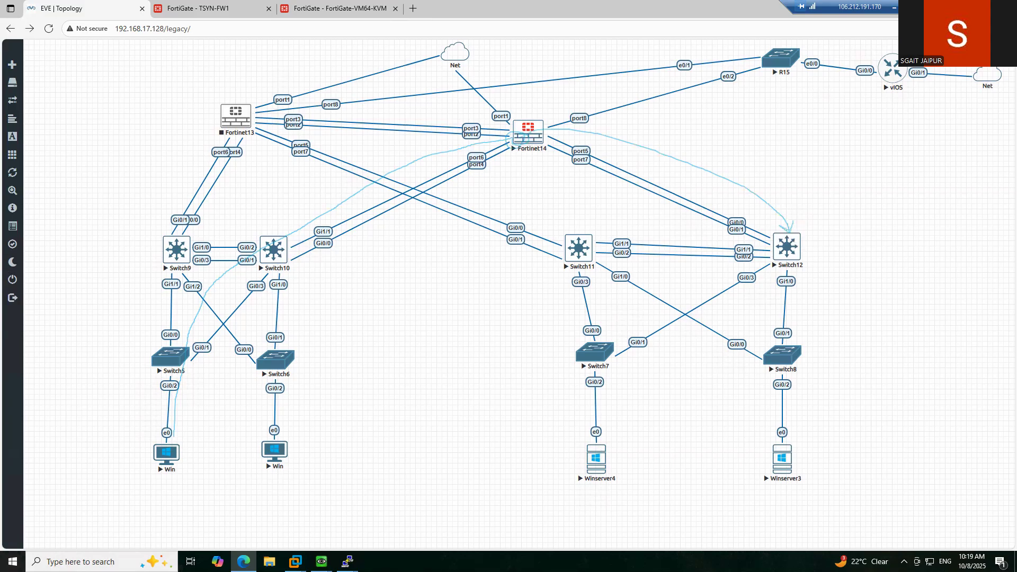
{"action": "key", "text": "Escape"}
{"action": "mouse_move", "coordinate": [347, 561]}
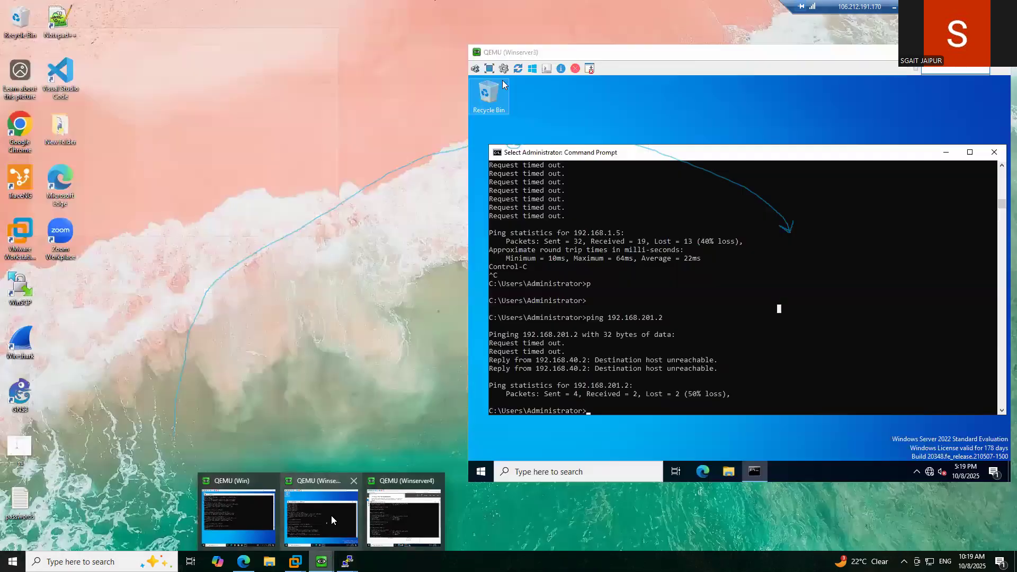
- From Winserver3, ping 192.168.40.1, 192.168.40.2 and 192.168.40.3 in turn, each answering
{"action": "left_click", "coordinate": [332, 516]}
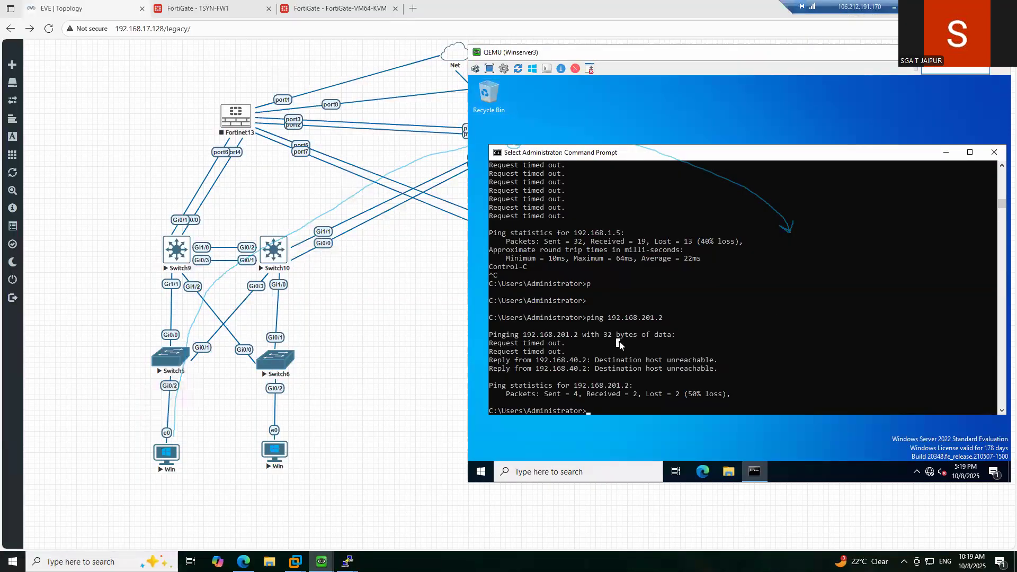
{"action": "key", "text": "Up"}
{"action": "key", "text": "BackSpace"}
{"action": "key", "text": "BackSpace"}
{"action": "key", "text": "BackSpace"}
{"action": "key", "text": "BackSpace"}
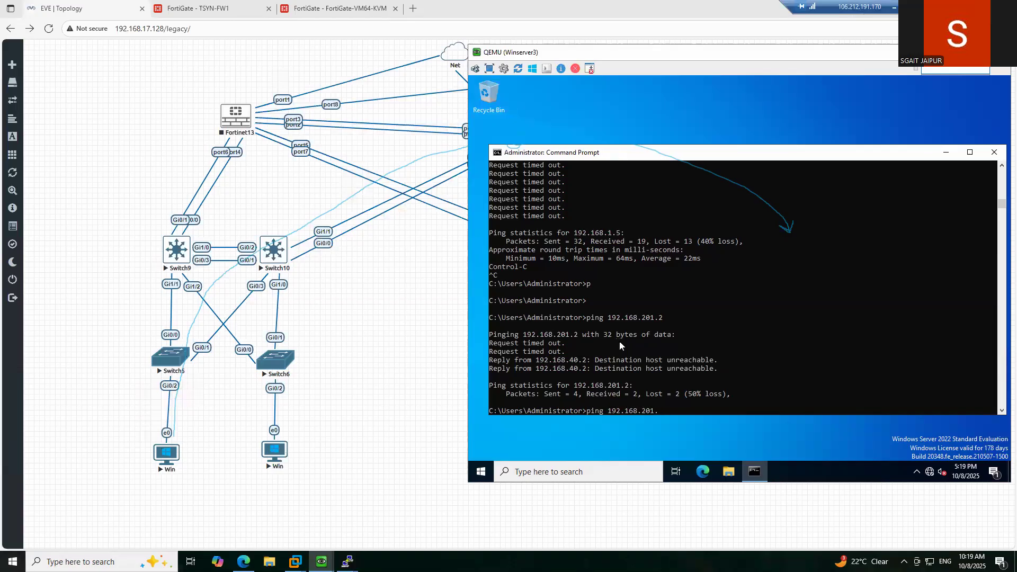
{"action": "key", "text": "BackSpace"}
{"action": "type", "text": "40.1"}
{"action": "key", "text": "Return"}
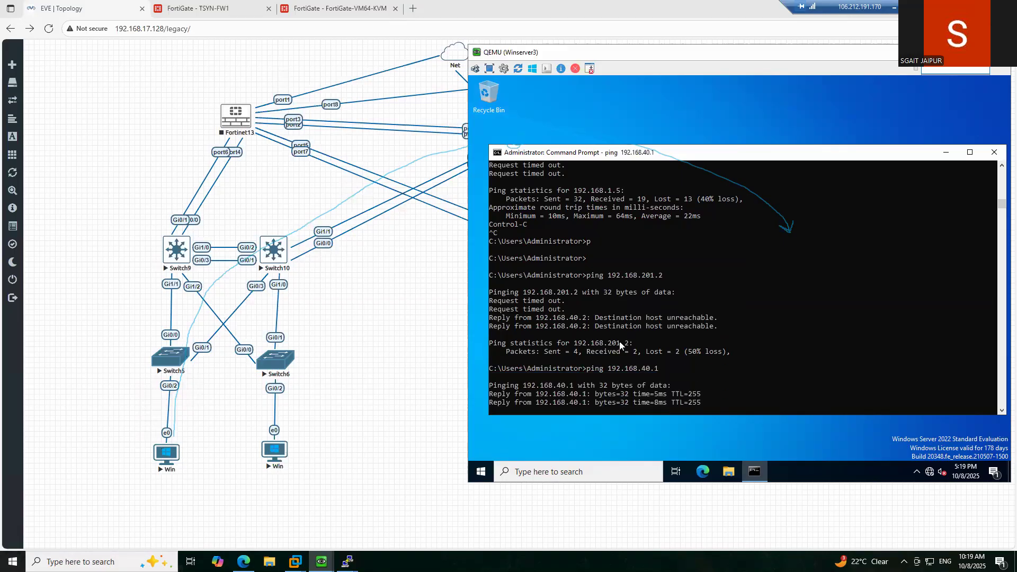
{"action": "key", "text": "ctrl+c"}
{"action": "key", "text": "Up"}
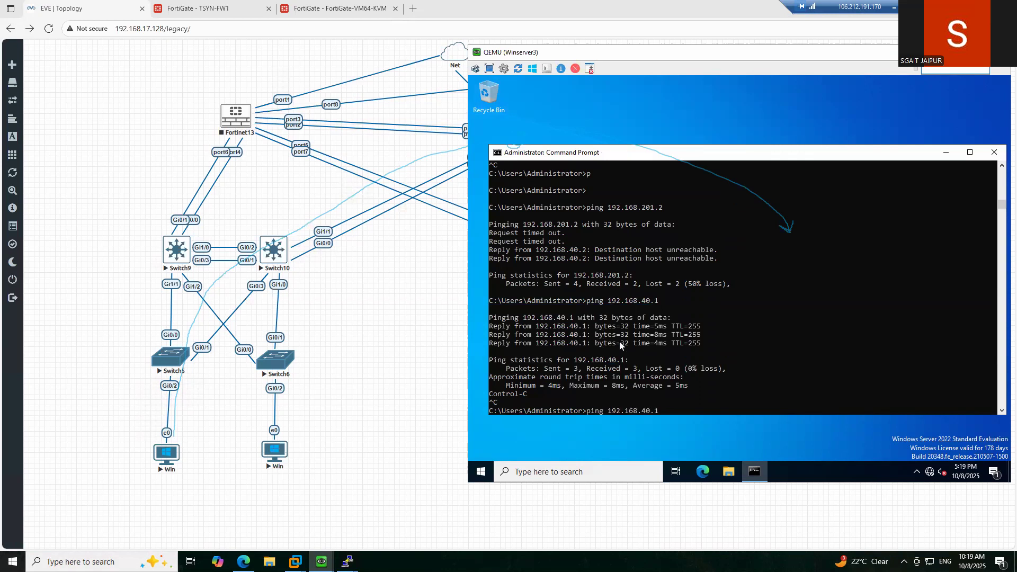
{"action": "type", "text": "2"}
{"action": "key", "text": "Return"}
{"action": "key", "text": "ctrl+c"}
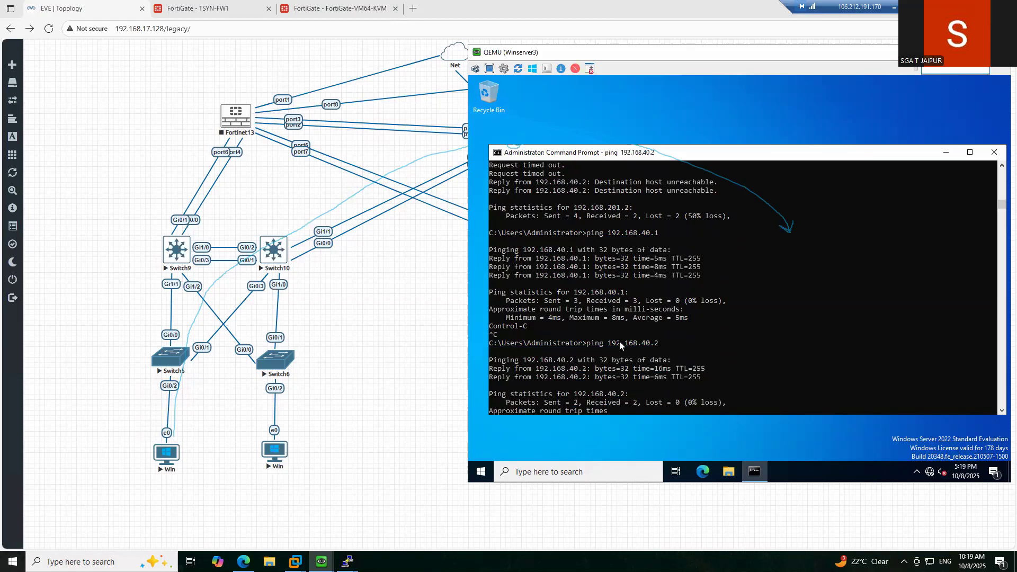
{"action": "key", "text": "Up"}
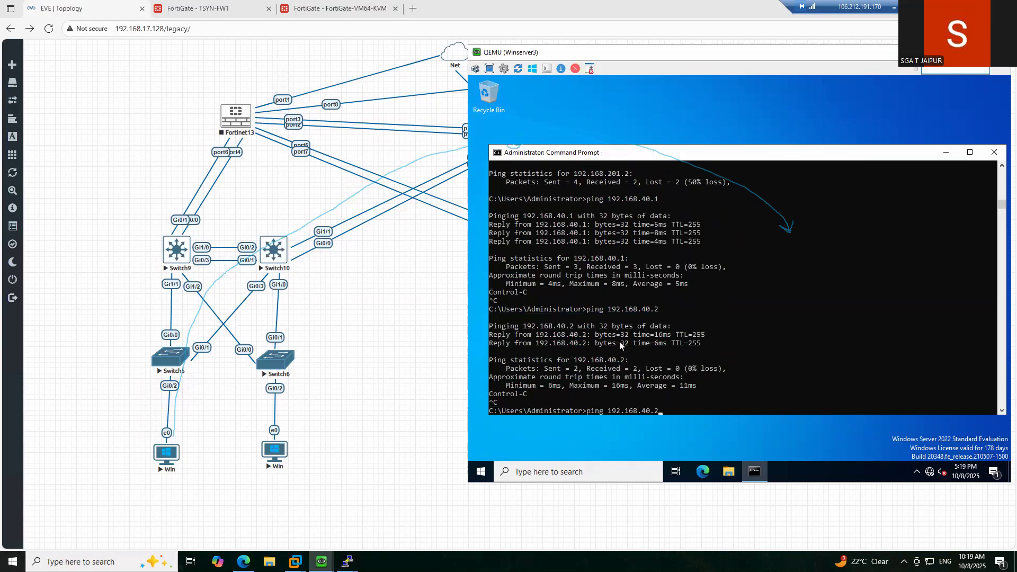
{"action": "type", "text": "3"}
{"action": "key", "text": "Return"}
{"action": "key", "text": "ctrl+c"}
- Ping 192.168.201.1 and 192.168.201.2 without replies, then bring the full topology back into view
{"action": "key", "text": "Up"}
{"action": "key", "text": "BackSpace"}
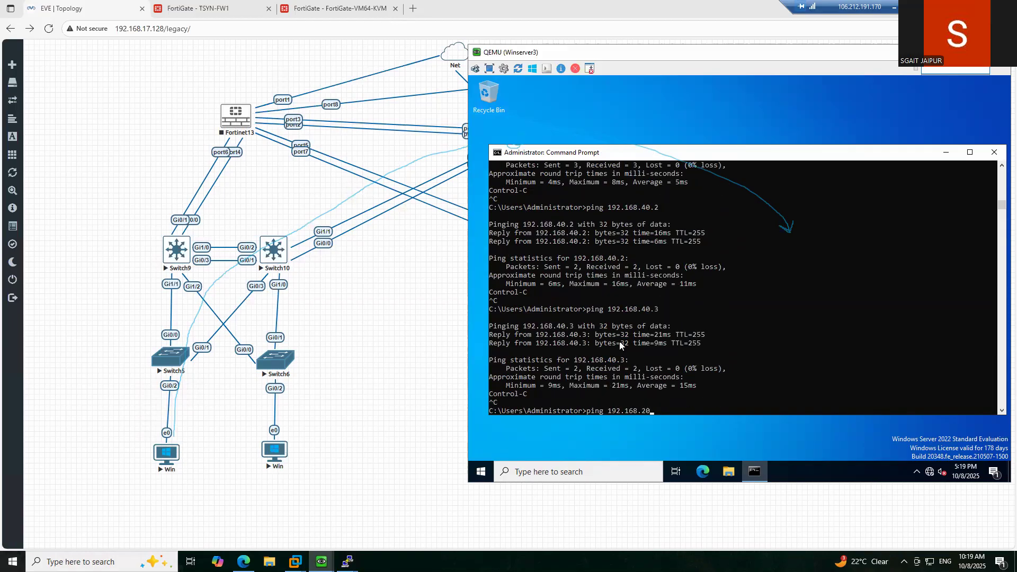
{"action": "type", "text": "1."}
{"action": "key", "text": "Return"}
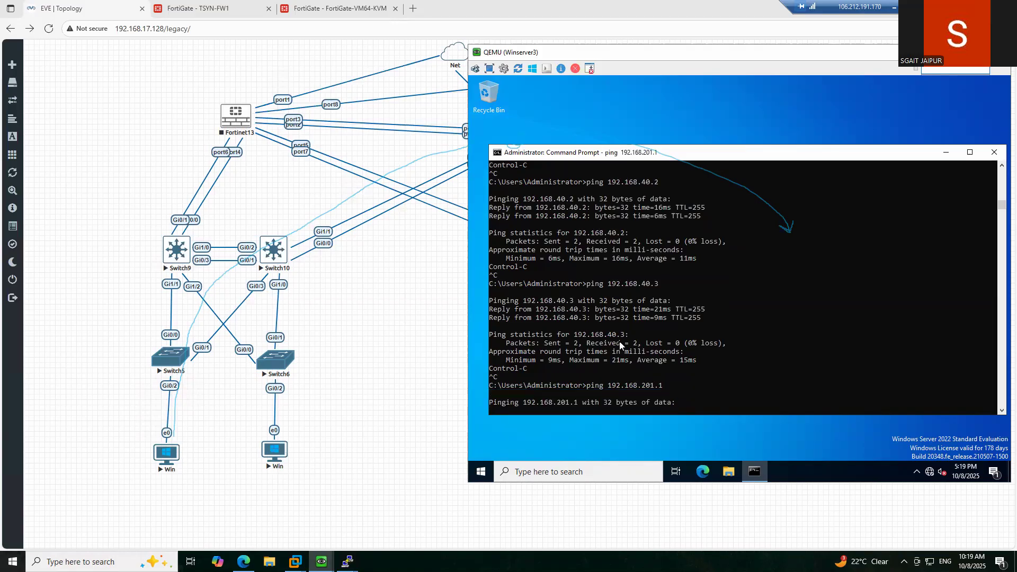
{"action": "key", "text": "ctrl+c"}
{"action": "key", "text": "Up"}
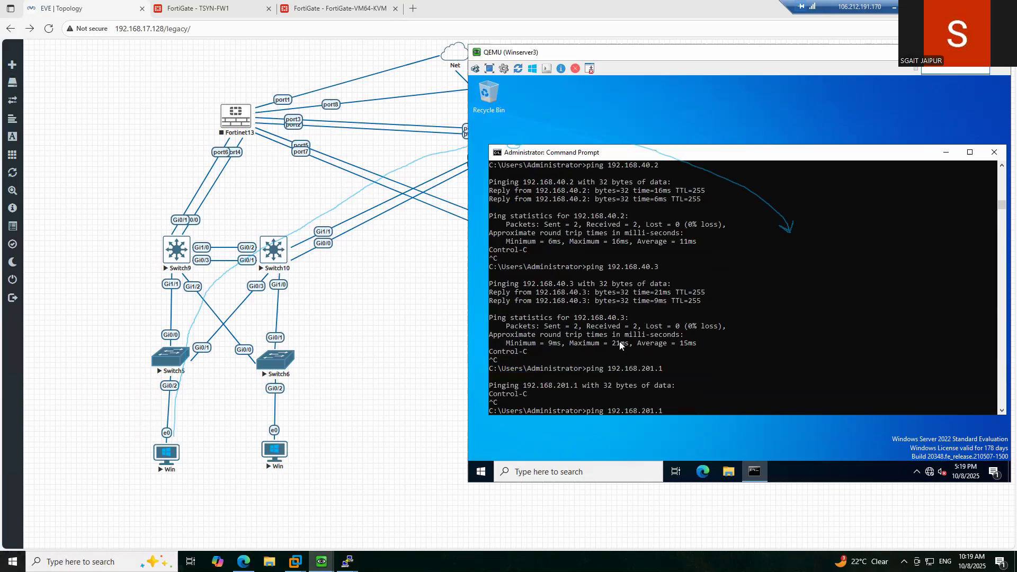
{"action": "key", "text": "Return"}
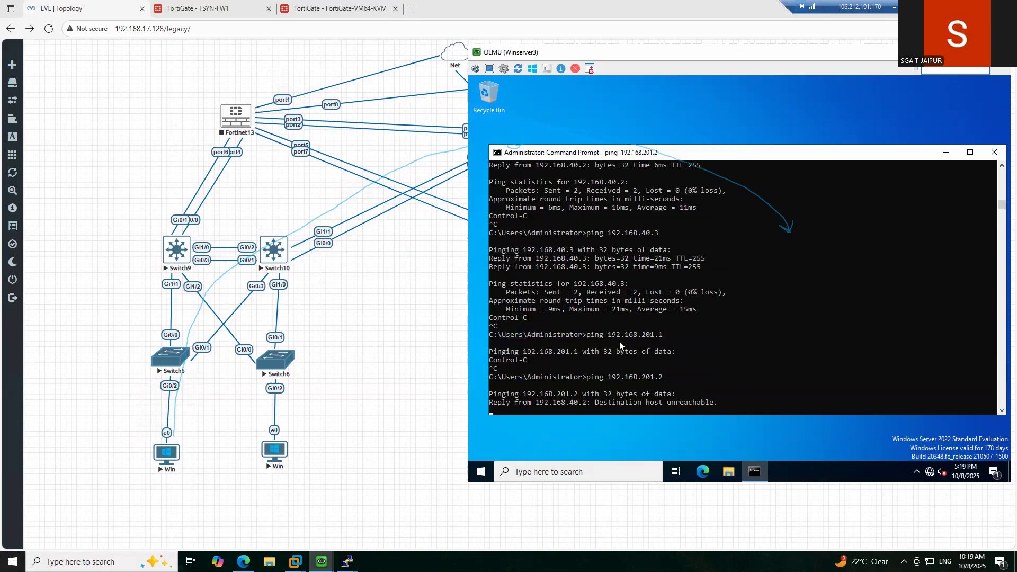
{"action": "key", "text": "ctrl+c"}
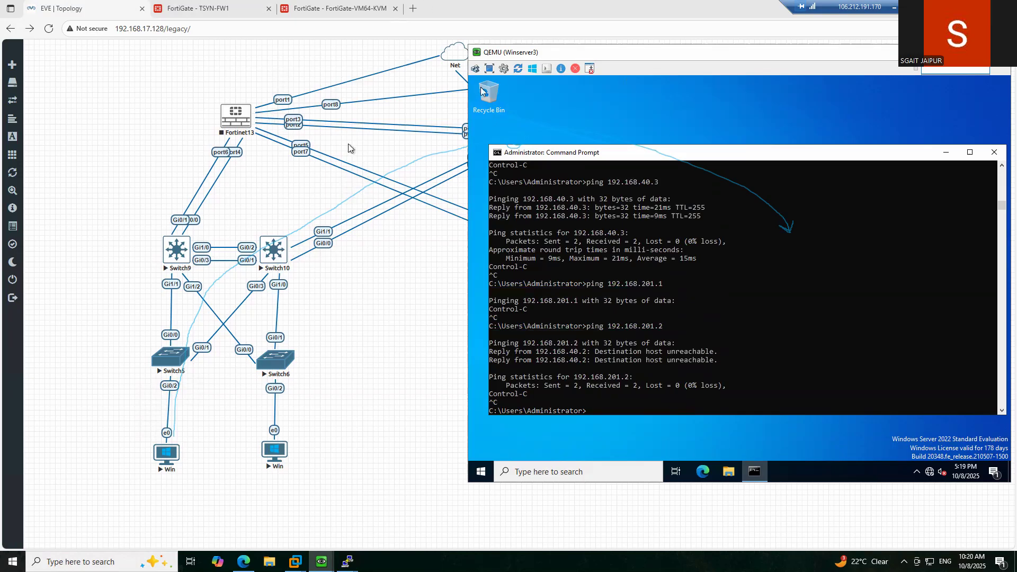
{"action": "left_click", "coordinate": [355, 311]}
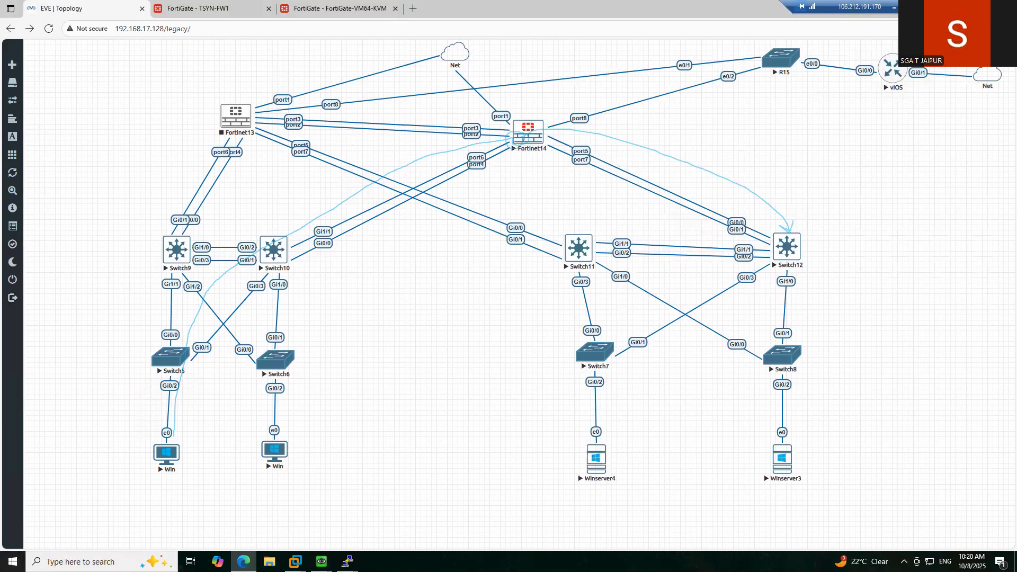
- Erase the earlier Fortinet14–Switch12 arrow and ink loops beside Switch11 and from Fortinet13
{"action": "left_click_drag", "start_coordinate": [753, 202], "coordinate": [633, 175]}
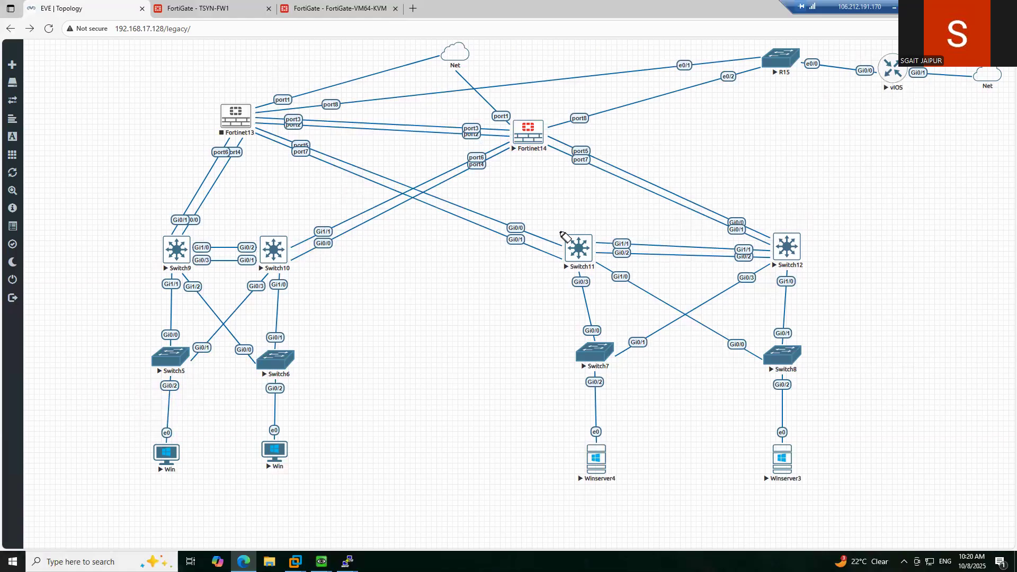
{"action": "mouse_move", "coordinate": [533, 229]}
{"action": "left_mouse_down"}
{"action": "mouse_move", "coordinate": [530, 261]}
{"action": "mouse_move", "coordinate": [543, 228]}
{"action": "mouse_move", "coordinate": [528, 254]}
{"action": "mouse_move", "coordinate": [427, 250]}
{"action": "mouse_move", "coordinate": [265, 177]}
{"action": "mouse_move", "coordinate": [251, 136]}
{"action": "mouse_move", "coordinate": [262, 139]}
{"action": "left_mouse_up"}
{"action": "left_click_drag", "start_coordinate": [523, 255], "coordinate": [523, 261]}
{"action": "mouse_move", "coordinate": [536, 106]}
{"action": "left_mouse_down"}
{"action": "mouse_move", "coordinate": [522, 106]}
{"action": "mouse_move", "coordinate": [513, 162]}
{"action": "mouse_move", "coordinate": [540, 104]}
{"action": "mouse_move", "coordinate": [525, 100]}
{"action": "left_mouse_up"}
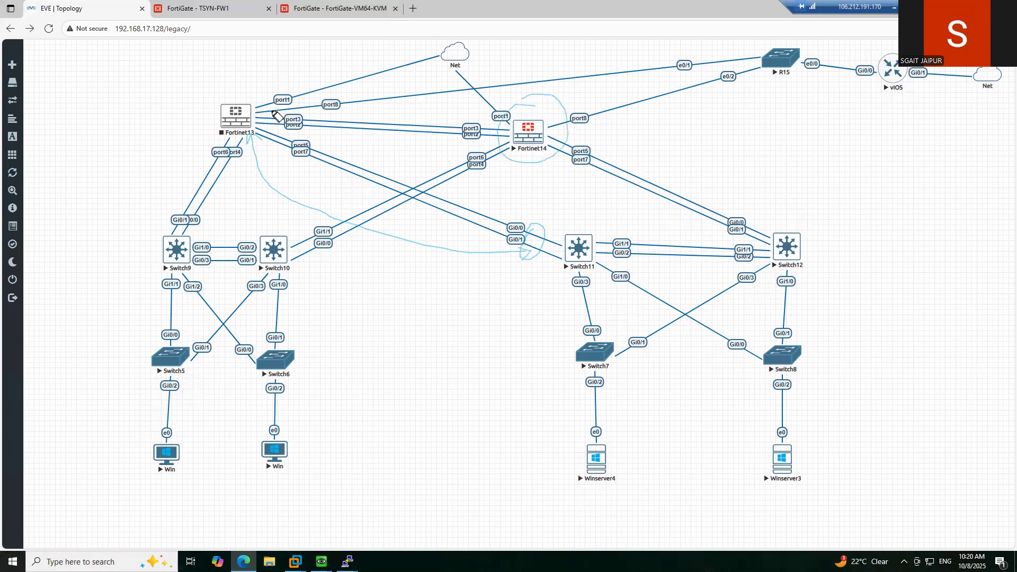
{"action": "left_click_drag", "start_coordinate": [258, 144], "coordinate": [318, 146]}
- Circle Fortinet14 and Switch12 and draw strokes linking Switch11, Fortinet14 and Switch12
{"action": "mouse_move", "coordinate": [533, 126]}
{"action": "left_mouse_down"}
{"action": "mouse_move", "coordinate": [506, 159]}
{"action": "mouse_move", "coordinate": [541, 118]}
{"action": "left_mouse_up"}
{"action": "mouse_move", "coordinate": [795, 228]}
{"action": "left_mouse_down"}
{"action": "mouse_move", "coordinate": [763, 242]}
{"action": "mouse_move", "coordinate": [810, 297]}
{"action": "mouse_move", "coordinate": [799, 229]}
{"action": "mouse_move", "coordinate": [764, 236]}
{"action": "left_mouse_up"}
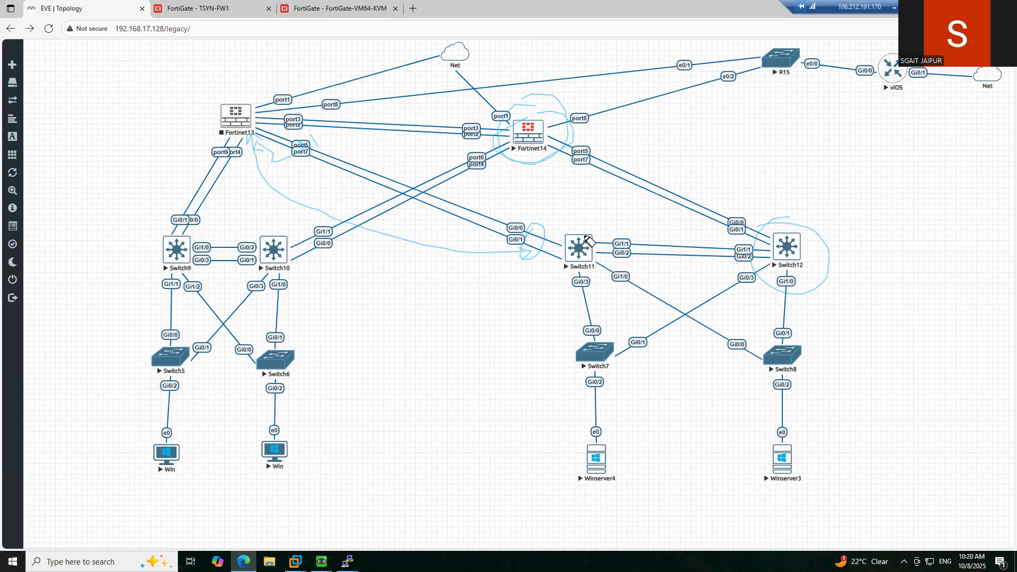
{"action": "mouse_move", "coordinate": [590, 244]}
{"action": "left_mouse_down"}
{"action": "mouse_move", "coordinate": [597, 227]}
{"action": "mouse_move", "coordinate": [662, 221]}
{"action": "mouse_move", "coordinate": [743, 249]}
{"action": "left_mouse_up"}
{"action": "left_click_drag", "start_coordinate": [666, 219], "coordinate": [674, 224]}
{"action": "mouse_move", "coordinate": [552, 135]}
{"action": "left_mouse_down"}
{"action": "mouse_move", "coordinate": [662, 180]}
{"action": "mouse_move", "coordinate": [681, 226]}
{"action": "left_mouse_up"}
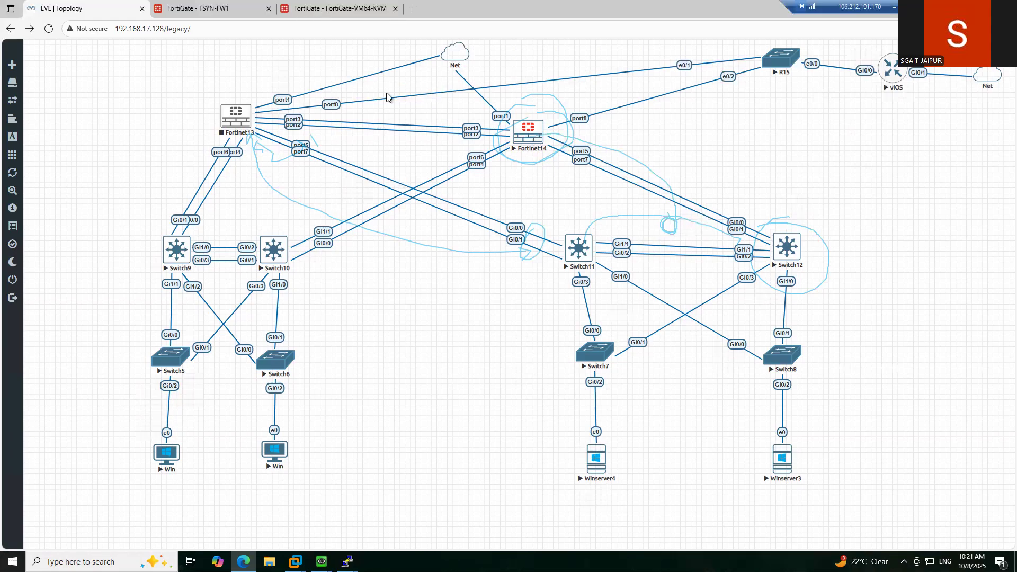
- Show FortiGate-VM64-KVM's Network > Static Routes, listing 192.168.30.0/24, 192.168.40.0/24 and default routes
{"action": "left_click", "coordinate": [350, 9]}
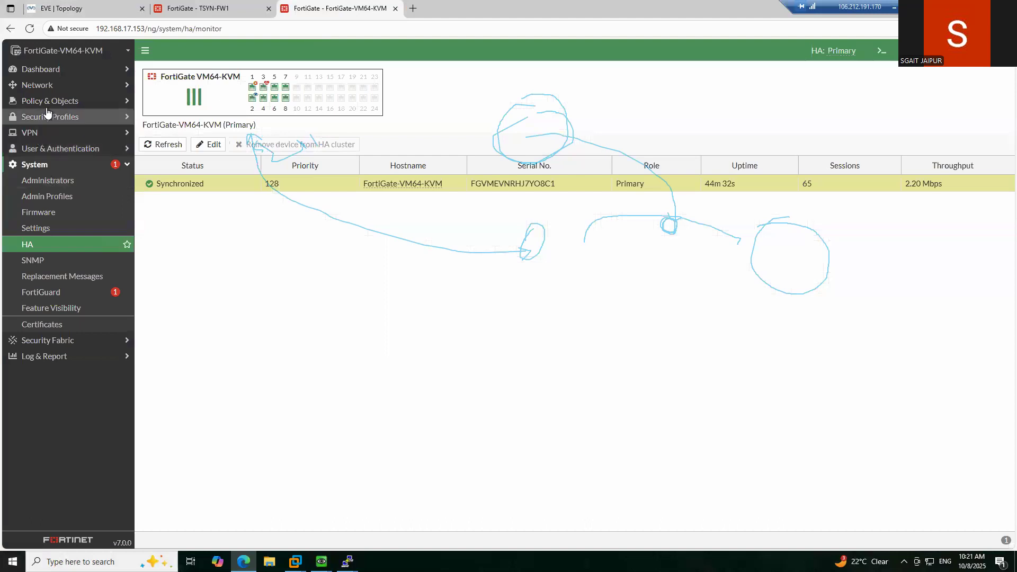
{"action": "left_click", "coordinate": [64, 101]}
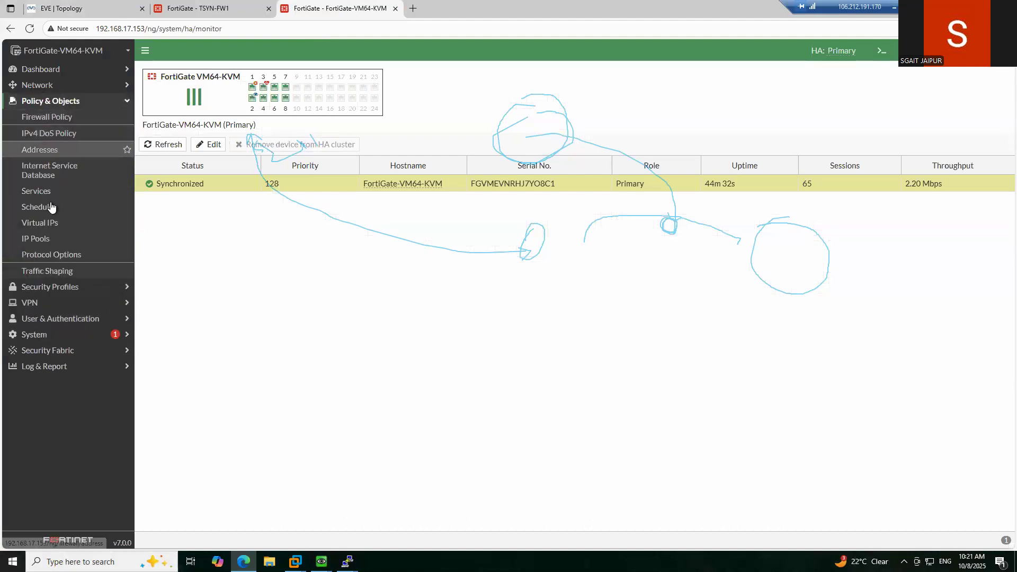
{"action": "left_click", "coordinate": [50, 85]}
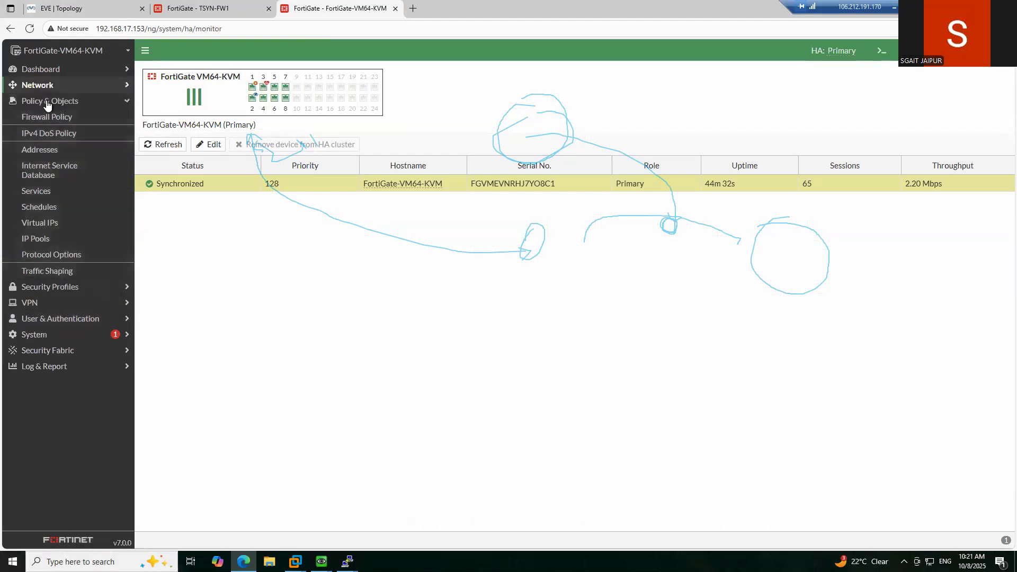
{"action": "left_click", "coordinate": [71, 173]}
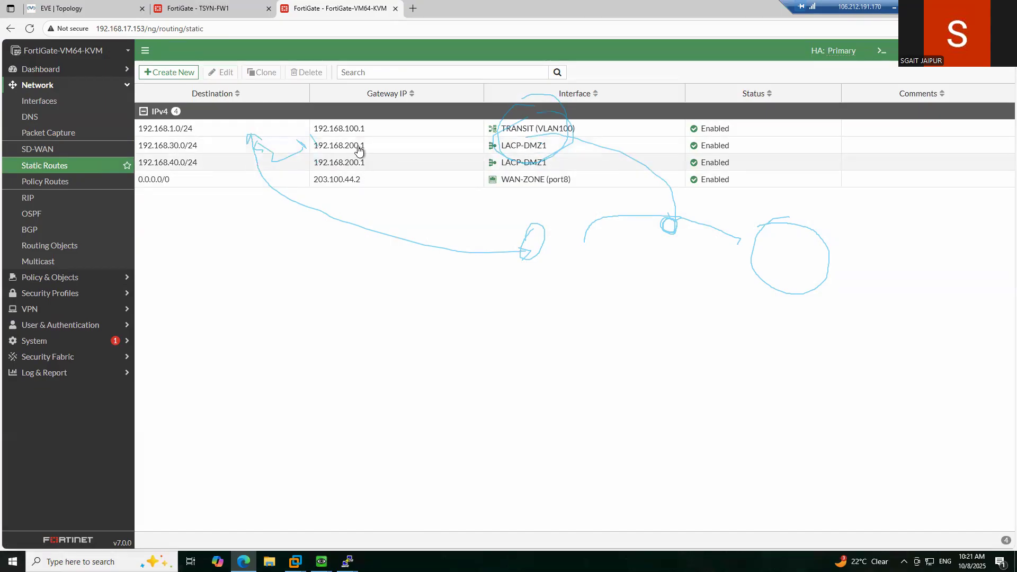
{"action": "left_click", "coordinate": [109, 11]}
- Open Switch12's telnet console and run 'show ip interface brief'
{"action": "left_click", "coordinate": [788, 253]}
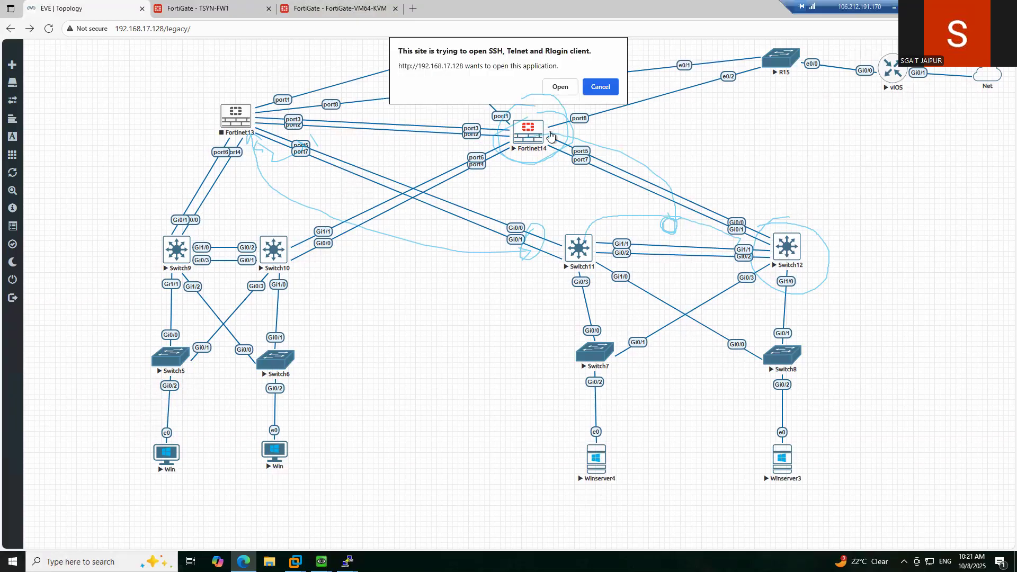
{"action": "left_click", "coordinate": [560, 88]}
{"action": "key", "text": "Return"}
{"action": "key", "text": "Return"}
{"action": "key", "text": "Return"}
{"action": "key", "text": "Return"}
{"action": "key", "text": "Return"}
{"action": "type", "text": "sho"}
{"action": "key", "text": "Tab"}
{"action": "type", "text": "ip inte"}
{"action": "key", "text": "Tab"}
{"action": "type", "text": "br"}
{"action": "key", "text": "Tab"}
{"action": "key", "text": "Return"}
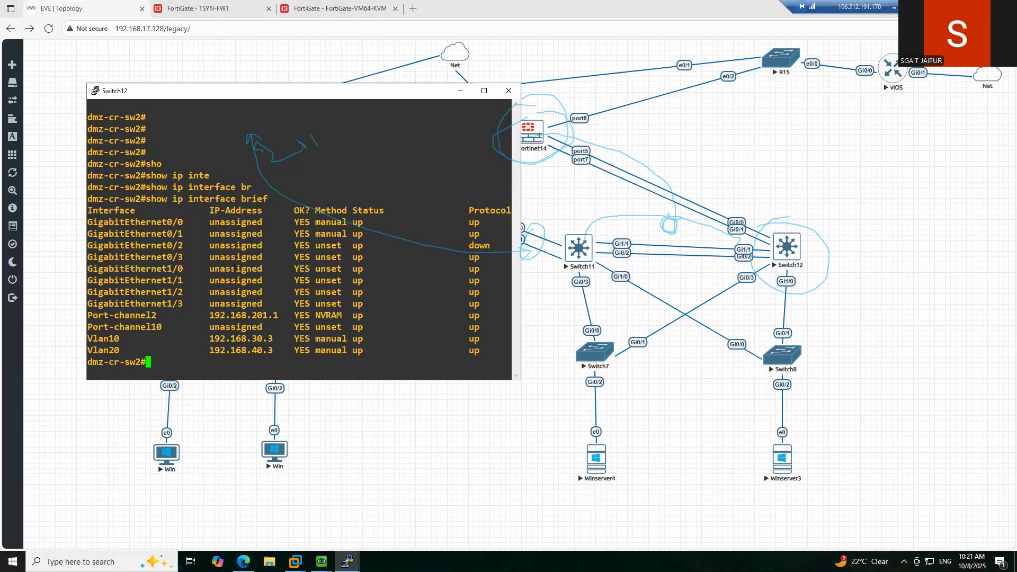
- Highlight Port-channel2's address 192.168.201.1, then return to the FortiGate static routes
{"action": "left_click_drag", "start_coordinate": [212, 315], "coordinate": [275, 315]}
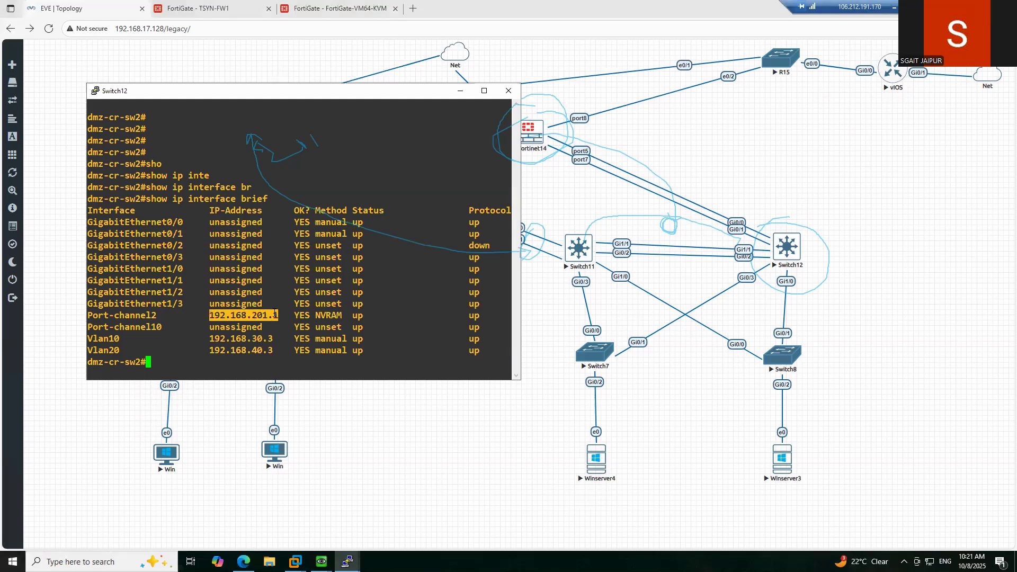
{"action": "left_click", "coordinate": [242, 316]}
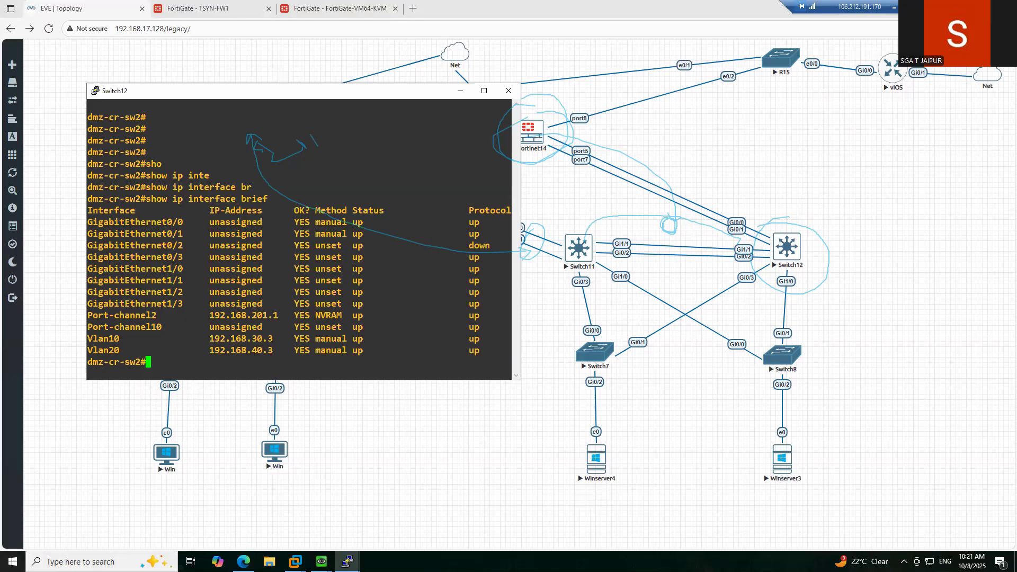
{"action": "left_click", "coordinate": [334, 9]}
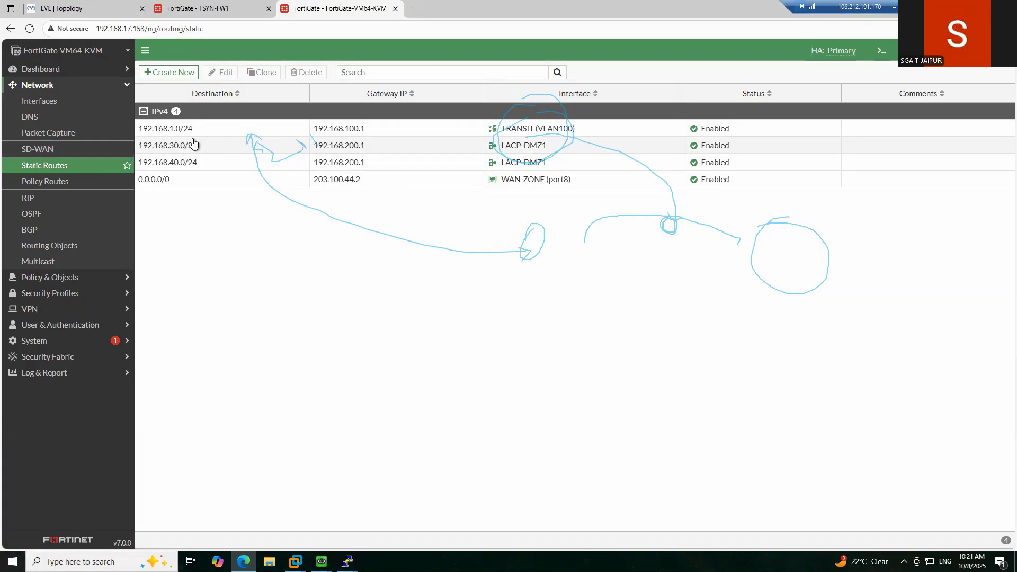
- Open the 192.168.30.0/24 route and set gateway 192.168.201.1 on LACP-DMZ1
{"action": "left_click", "coordinate": [195, 151]}
{"action": "double_click", "coordinate": [195, 151]}
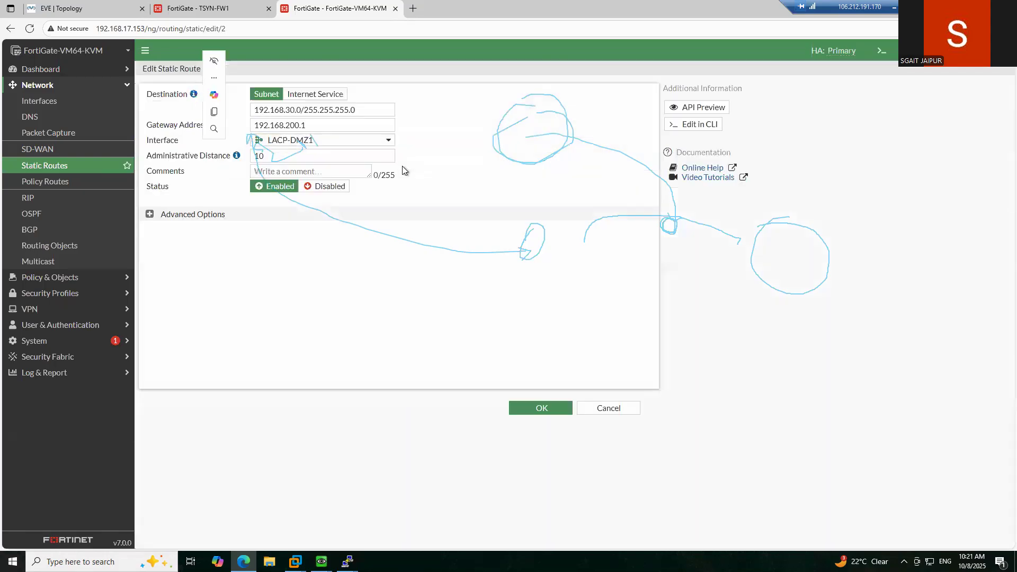
{"action": "left_click", "coordinate": [307, 124]}
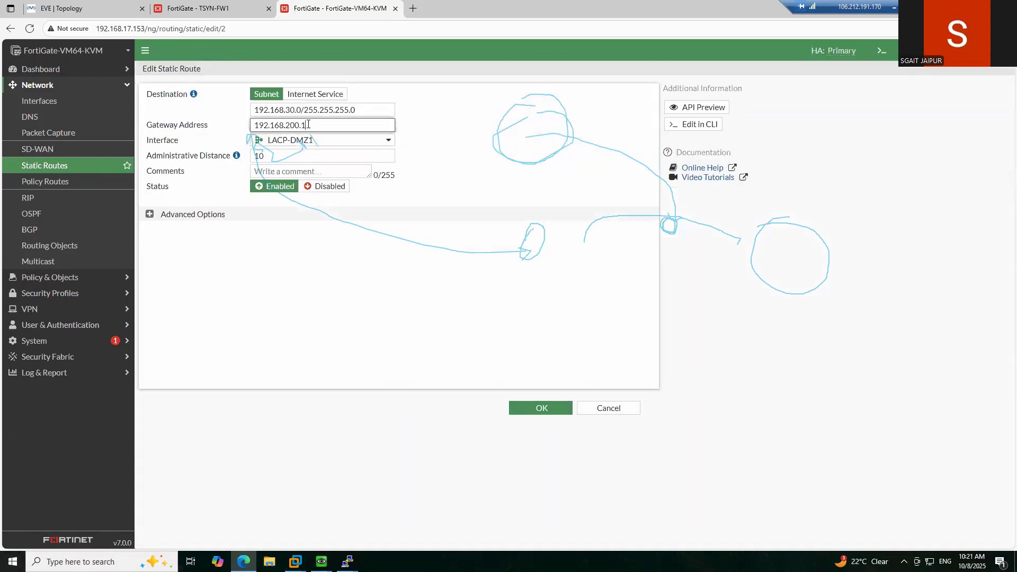
{"action": "left_click", "coordinate": [334, 142]}
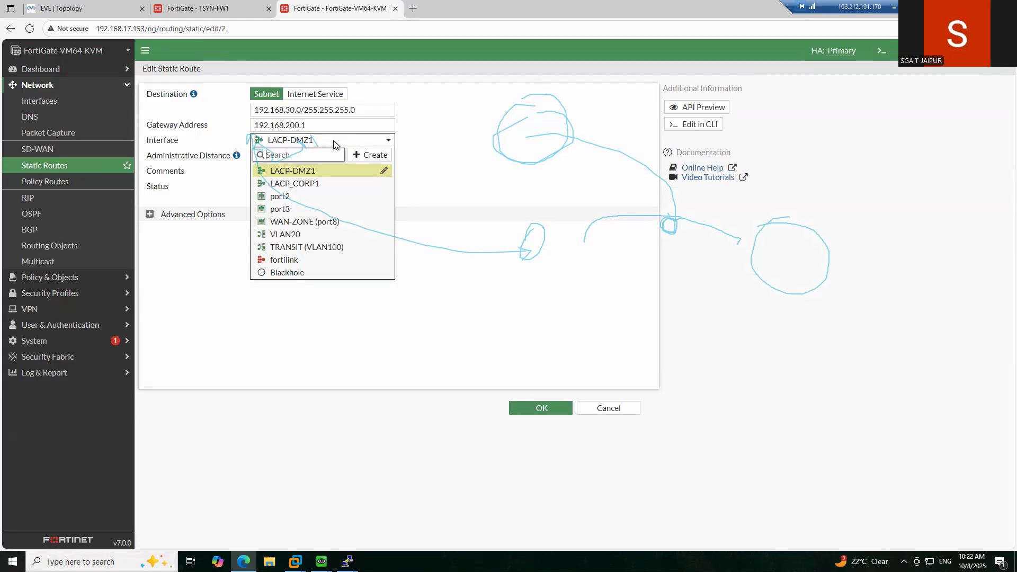
{"action": "left_click", "coordinate": [334, 141]}
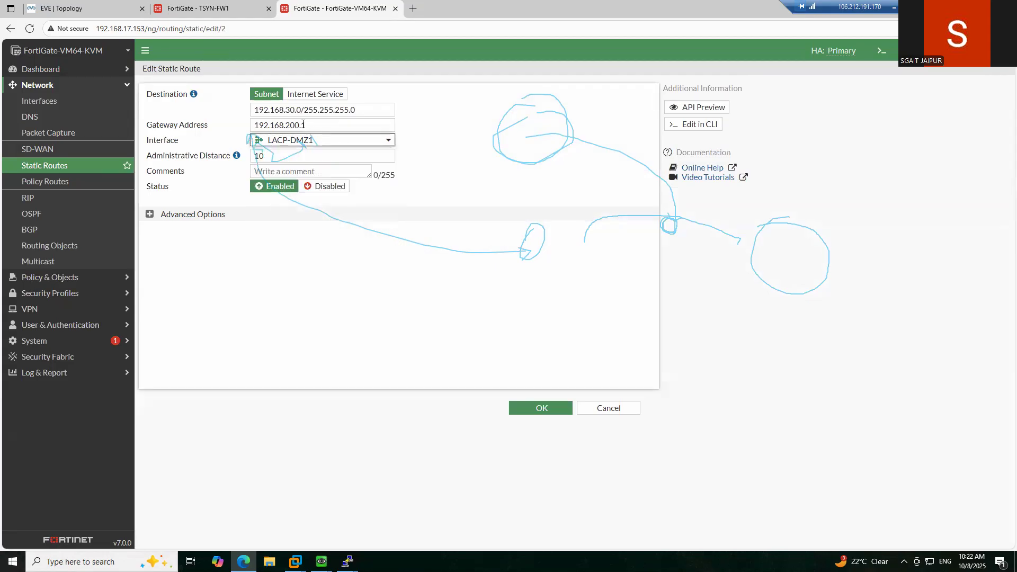
{"action": "left_click", "coordinate": [300, 125]}
{"action": "mouse_move", "coordinate": [317, 141]}
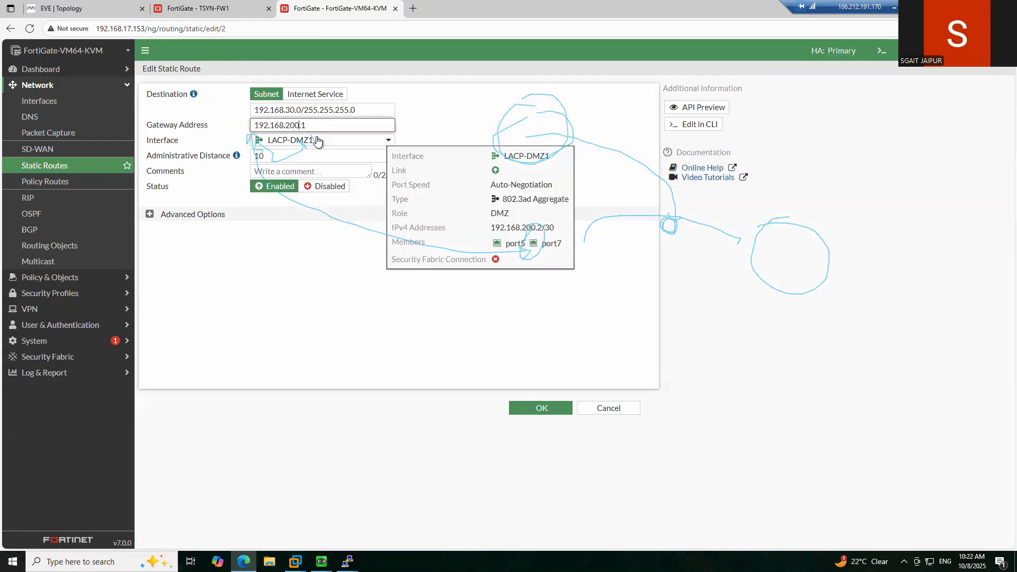
{"action": "left_click", "coordinate": [307, 269]}
- Confirm LACP-DMZ1 stays the interface, check gateway 192.168.201.1, and save the route
{"action": "left_click", "coordinate": [316, 203]}
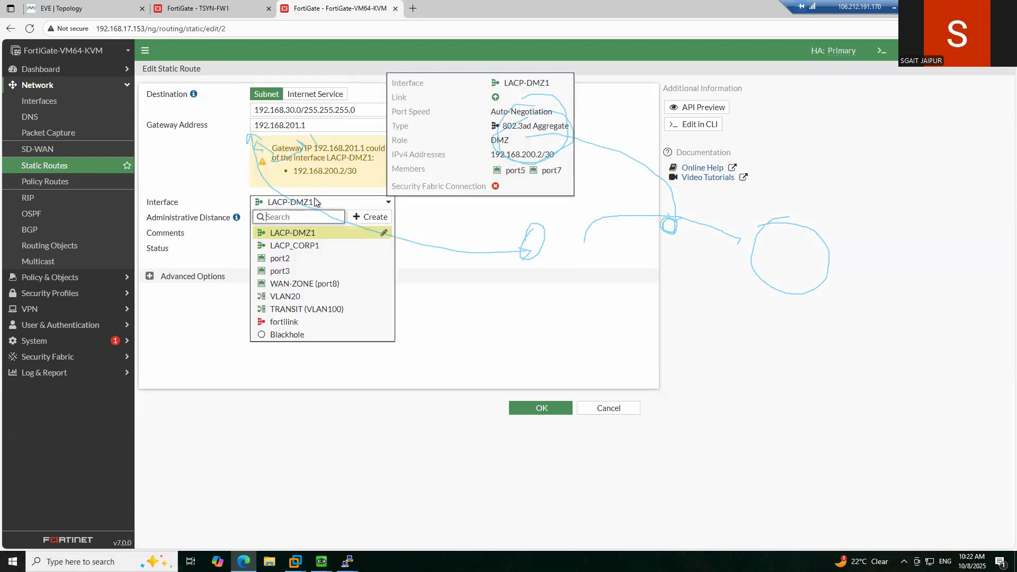
{"action": "left_click", "coordinate": [314, 236]}
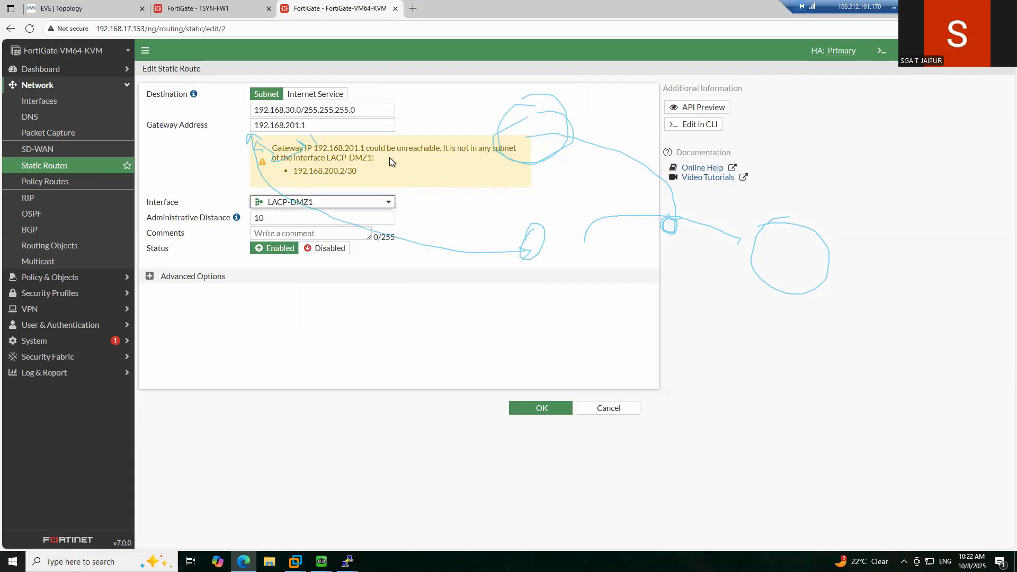
{"action": "mouse_move", "coordinate": [333, 203]}
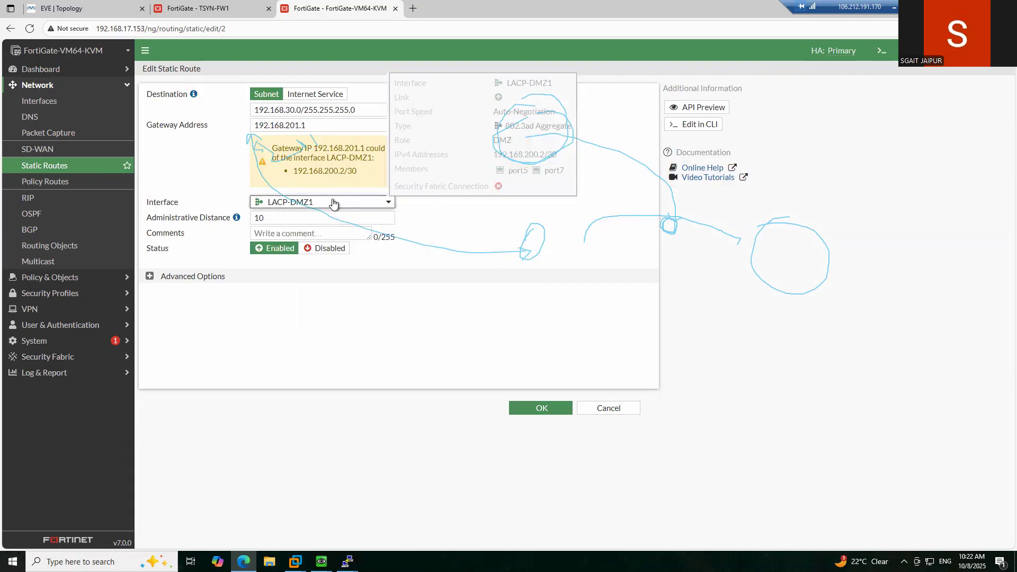
{"action": "left_click", "coordinate": [333, 202]}
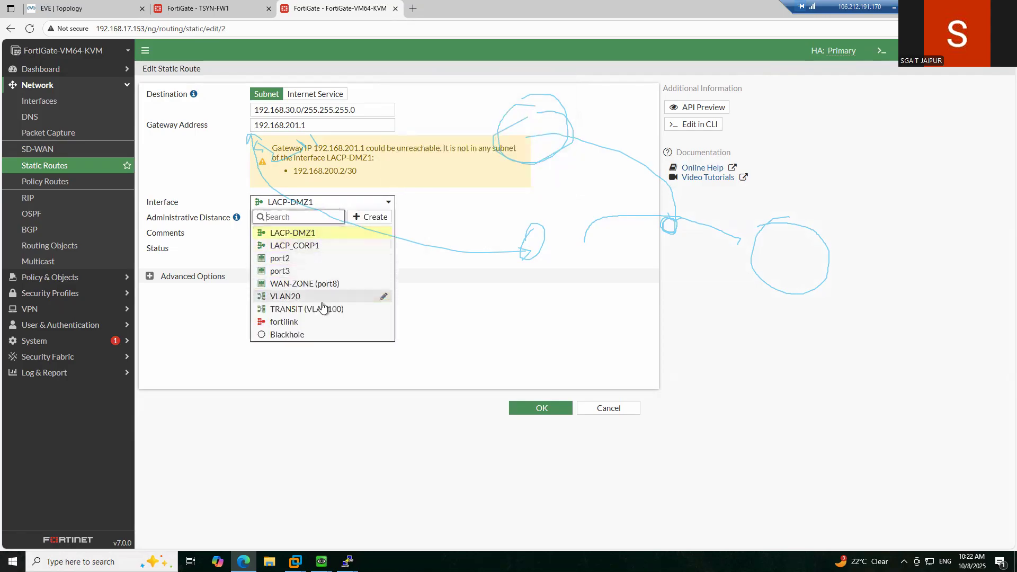
{"action": "left_click", "coordinate": [316, 232]}
{"action": "left_click", "coordinate": [412, 325]}
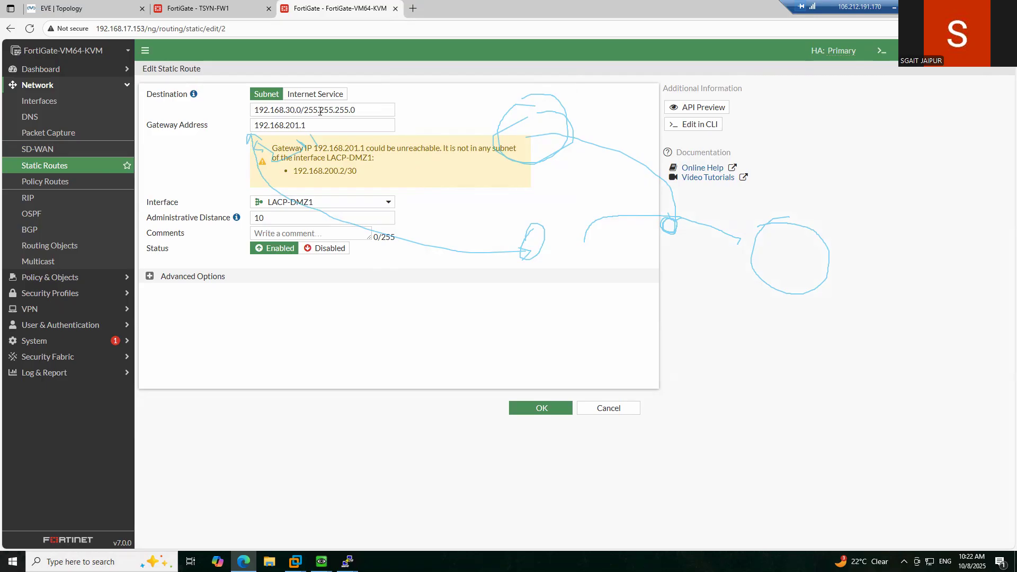
{"action": "left_click", "coordinate": [314, 126]}
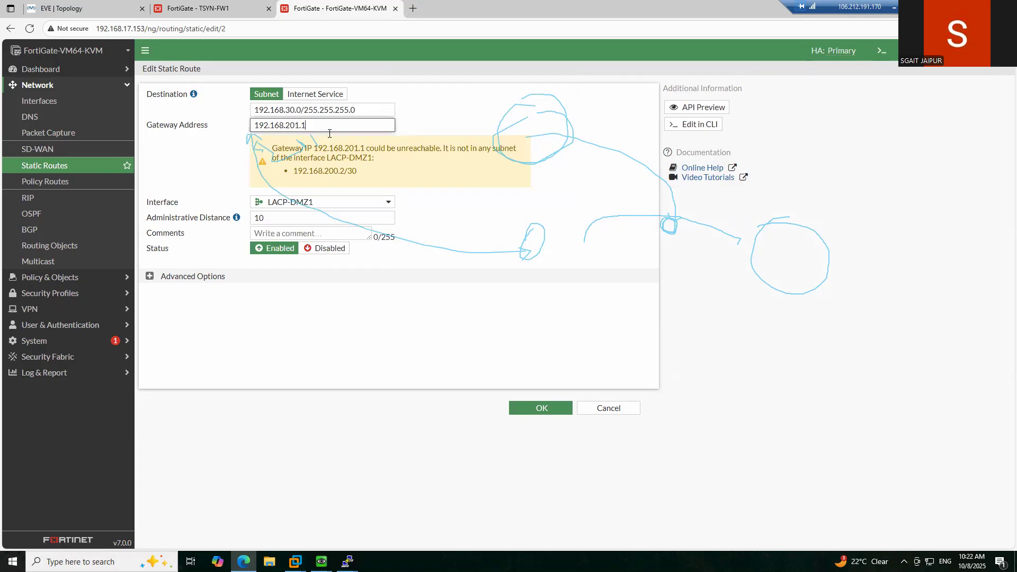
{"action": "left_click", "coordinate": [536, 412]}
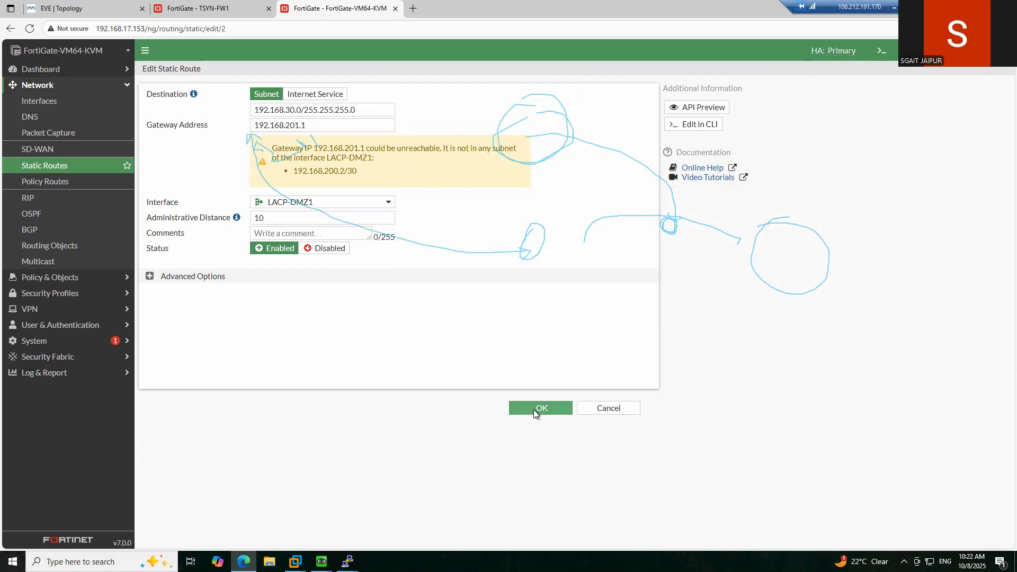
- Reopen the 192.168.30.0/24 route, review its interface list, and cancel without changes
{"action": "mouse_move", "coordinate": [341, 151]}
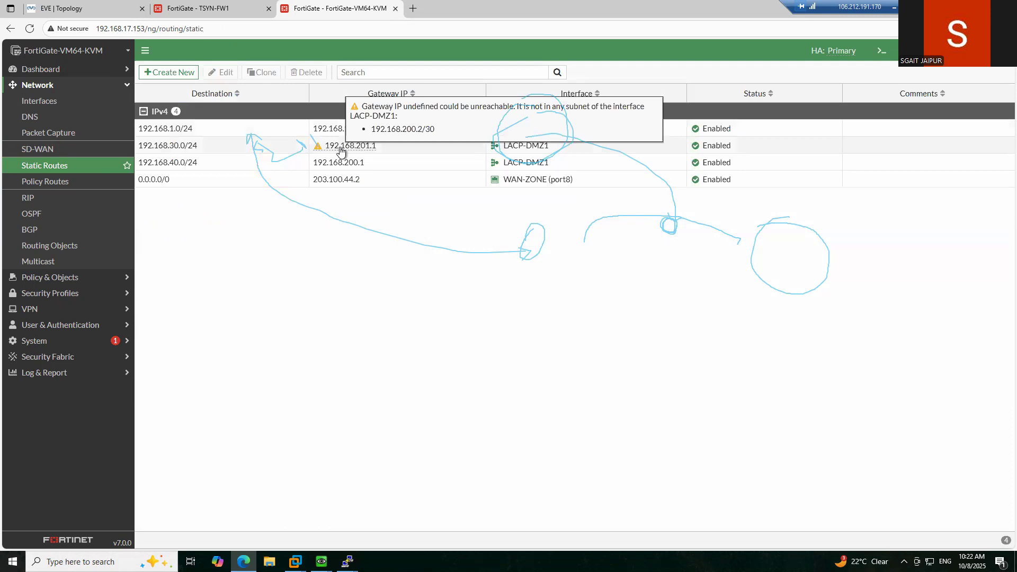
{"action": "double_click", "coordinate": [193, 148]}
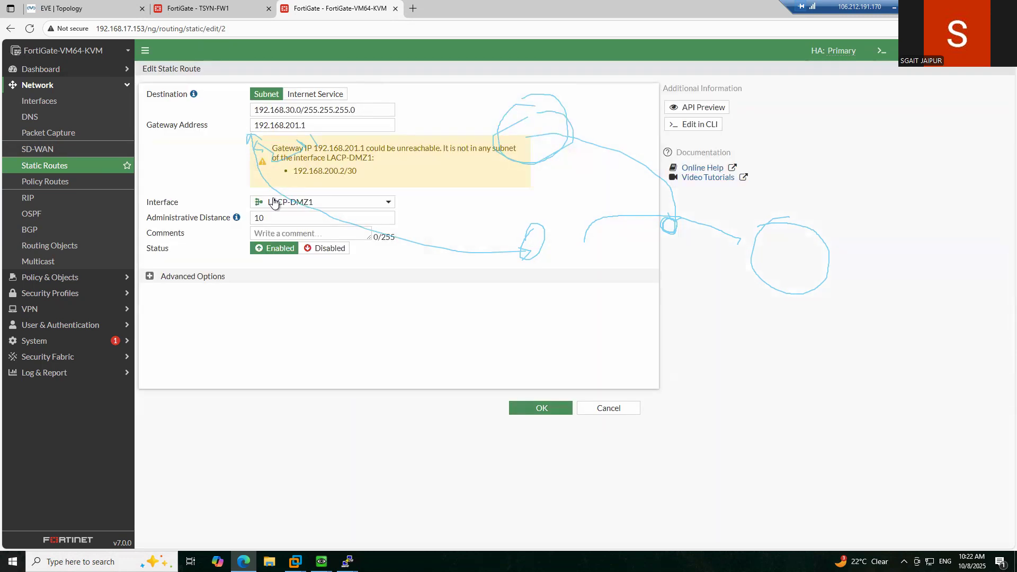
{"action": "left_click", "coordinate": [314, 204]}
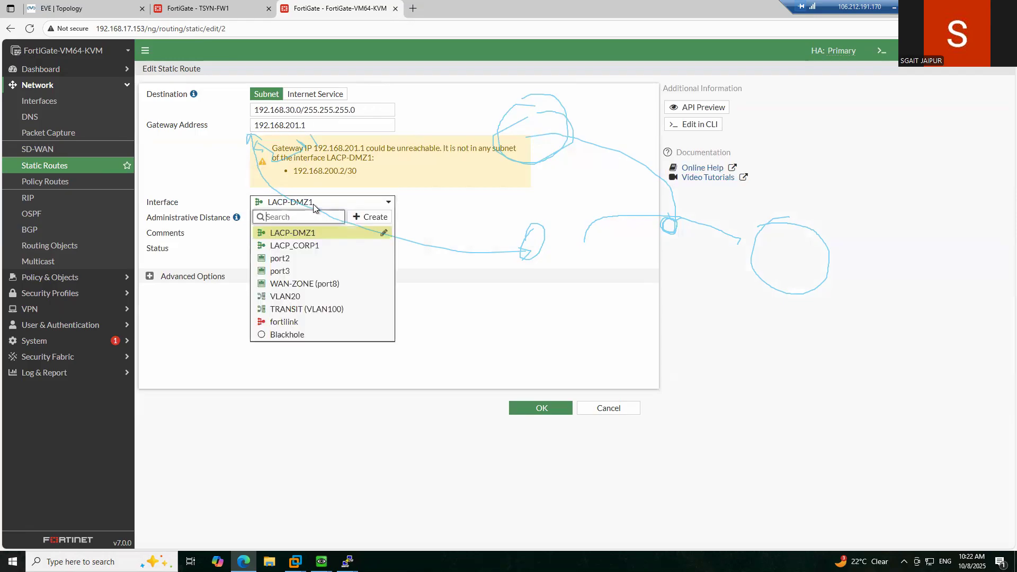
{"action": "left_click", "coordinate": [235, 345]}
{"action": "left_click", "coordinate": [608, 408]}
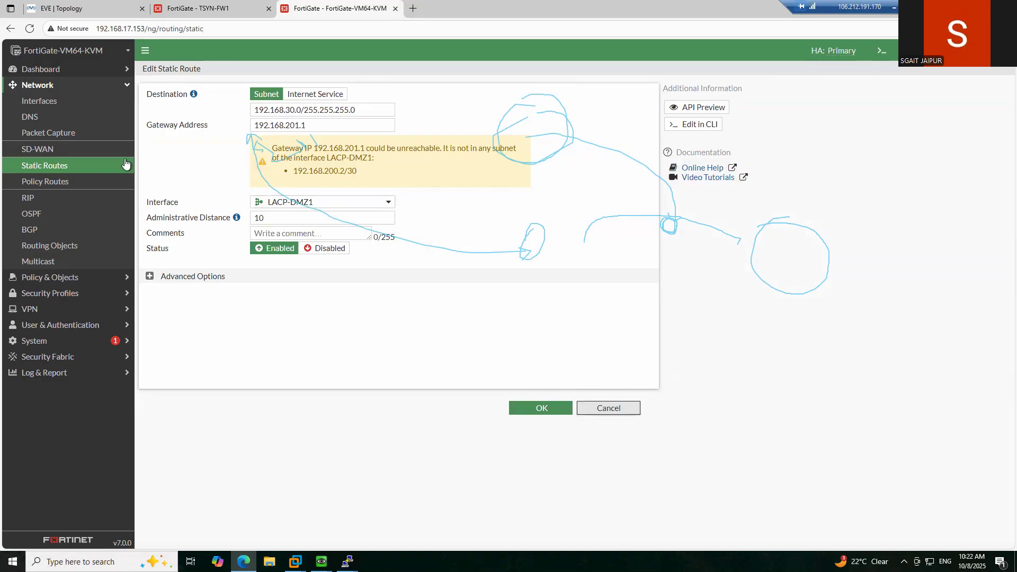
- Inspect the 192.168.30.0/24 route, then check the LACP-DMZ1 interface address on the Interfaces page
{"action": "left_click", "coordinate": [246, 144]}
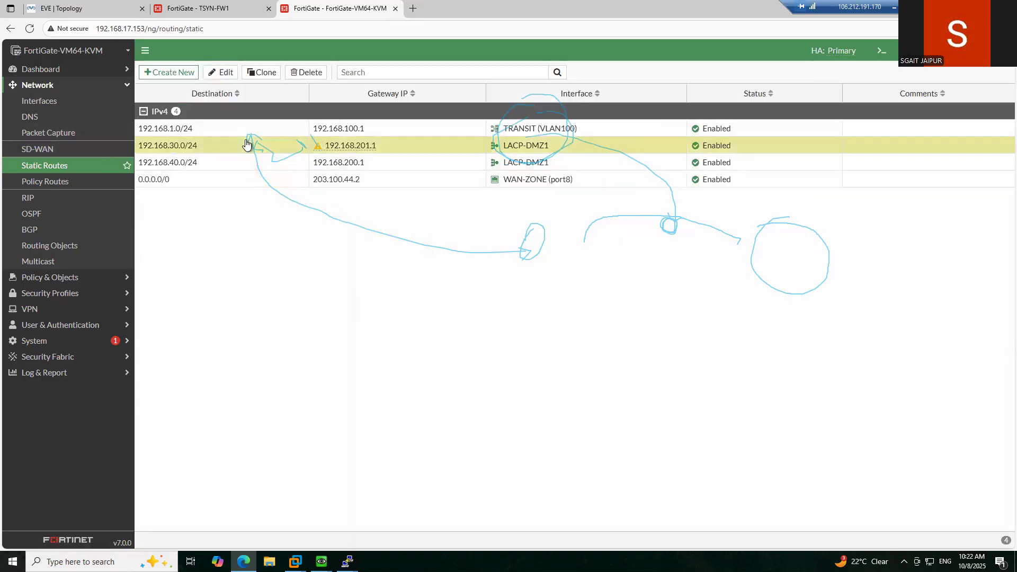
{"action": "double_click", "coordinate": [246, 144]}
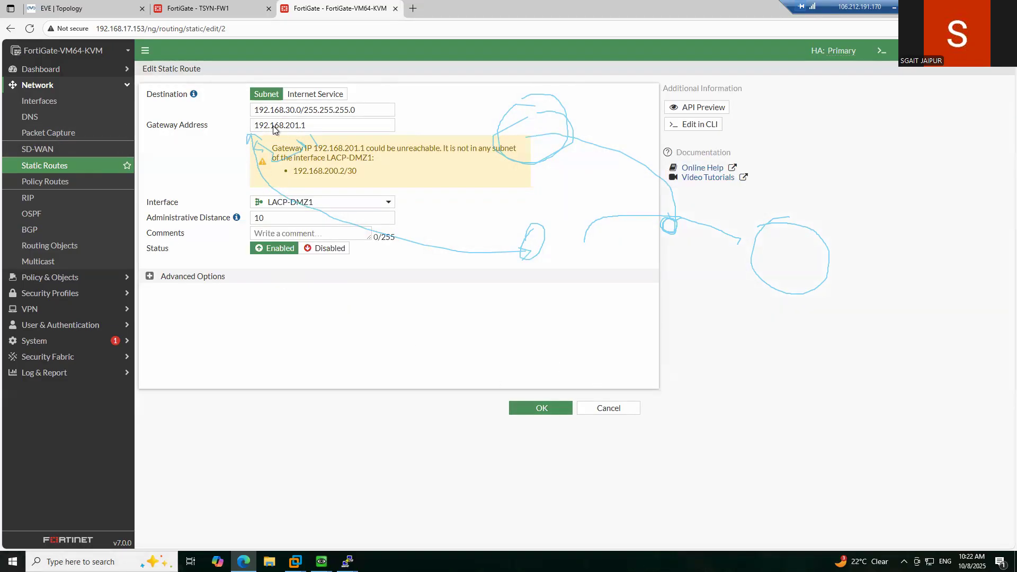
{"action": "left_click", "coordinate": [321, 203]}
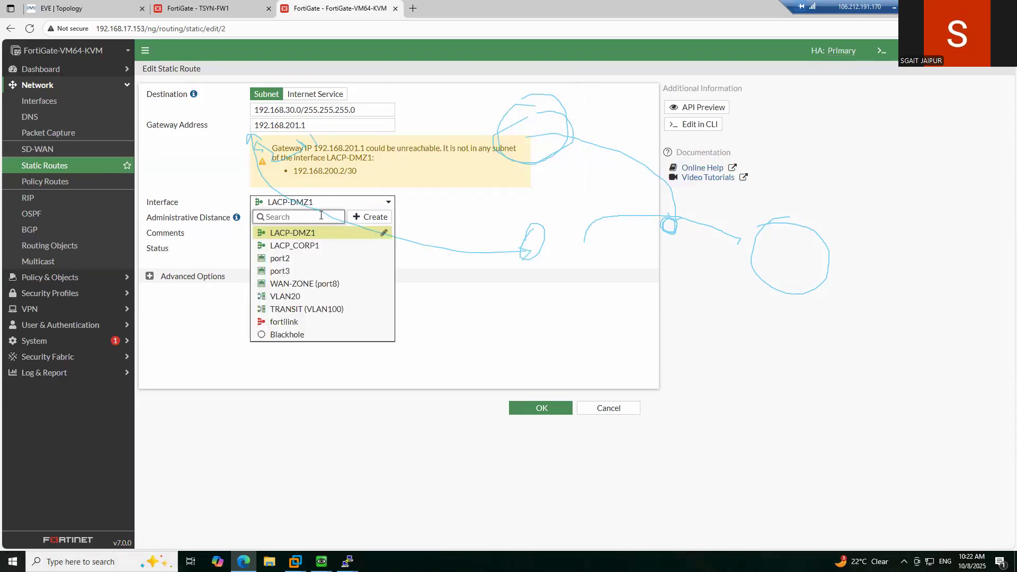
{"action": "left_click", "coordinate": [602, 411]}
{"action": "left_click", "coordinate": [43, 100]}
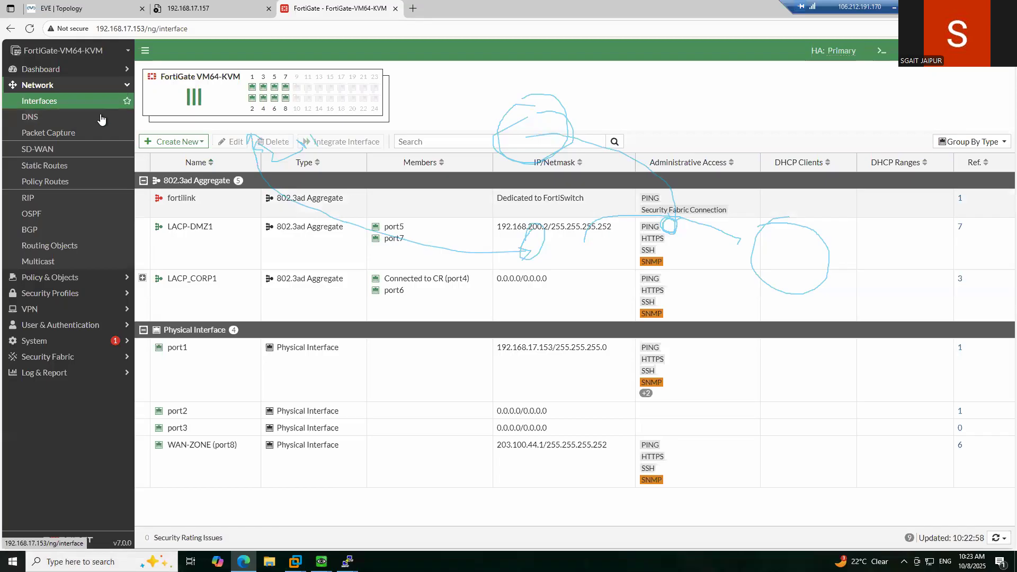
{"action": "left_click", "coordinate": [63, 166]}
- Change the 192.168.30.0/24 route's gateway from 192.168.201.1 to 192.168.200.1 and save it
{"action": "double_click", "coordinate": [199, 152]}
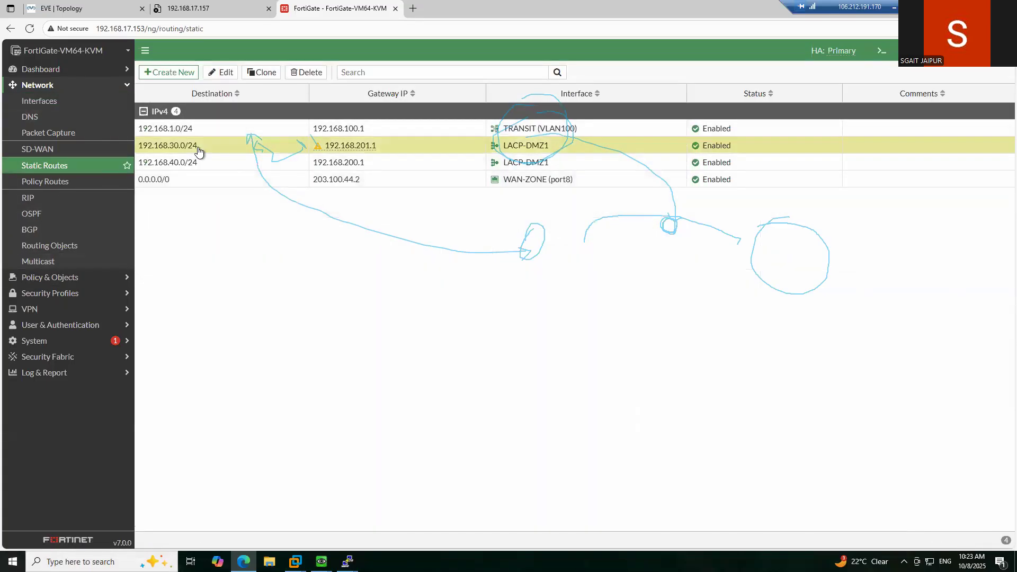
{"action": "left_click", "coordinate": [296, 125]}
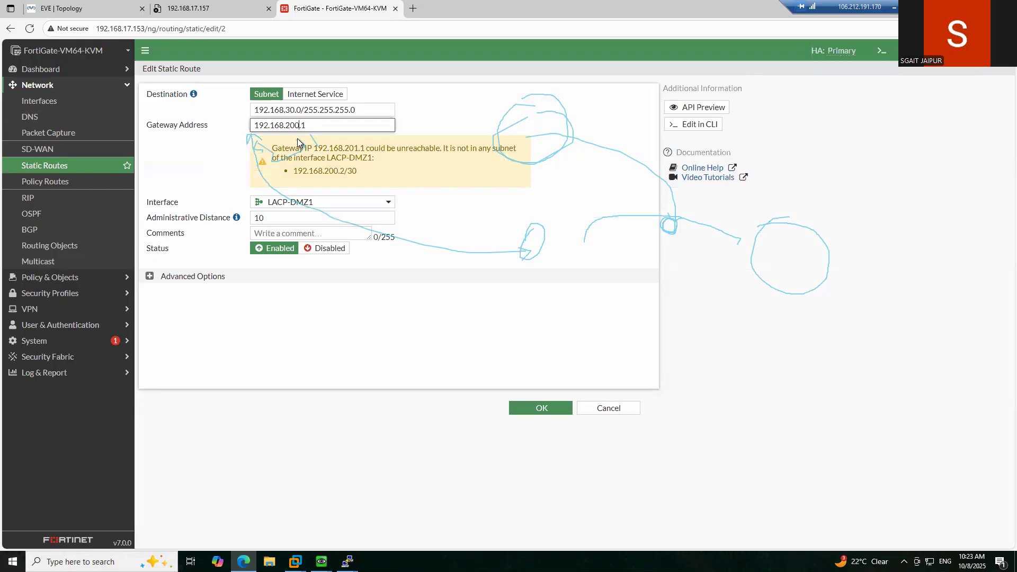
{"action": "left_click", "coordinate": [338, 284]}
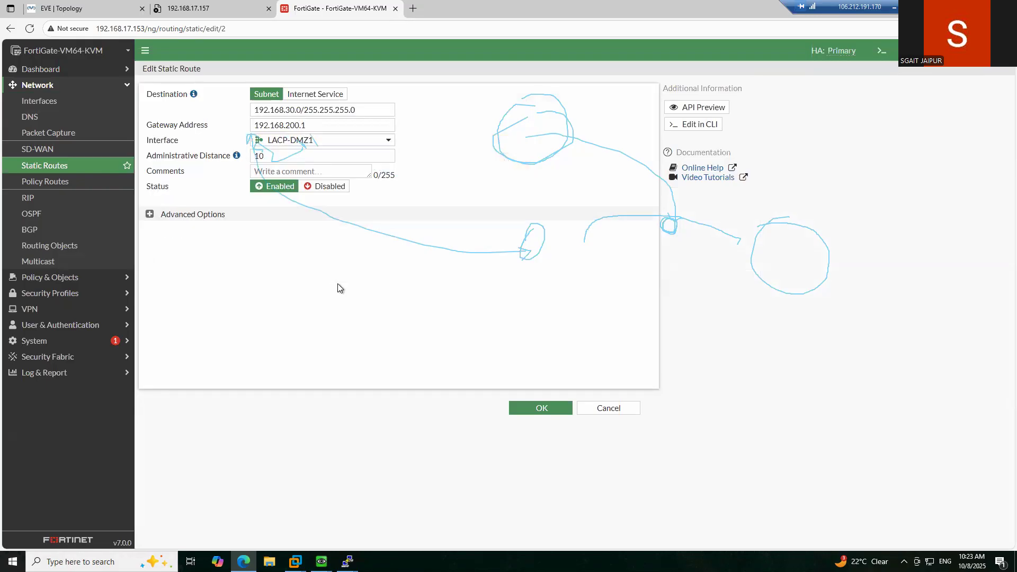
{"action": "left_click", "coordinate": [541, 408]}
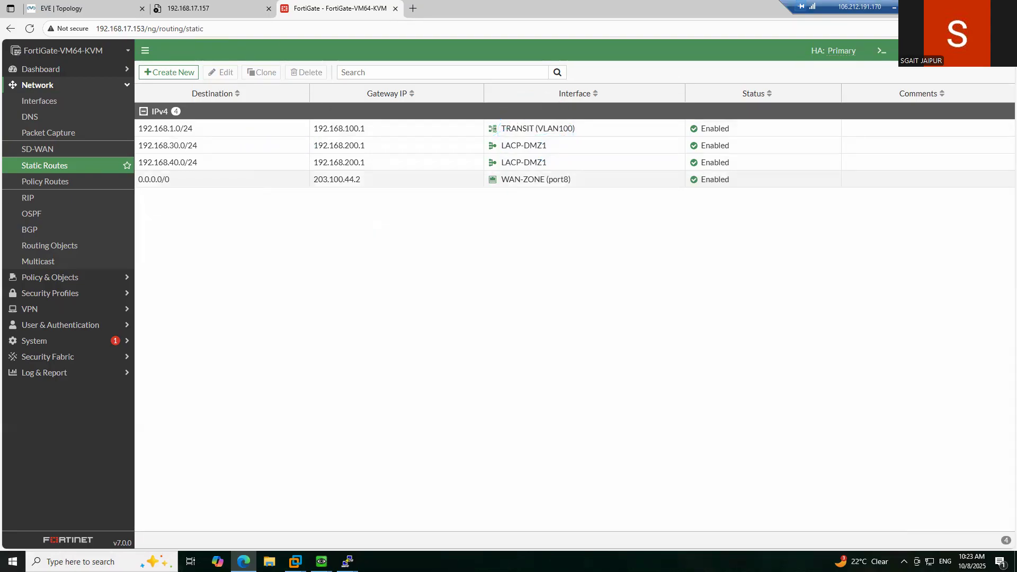
- After checking the 192.168.17.157 page, start the Fortinet13 node in the lab topology
{"action": "left_click", "coordinate": [193, 11]}
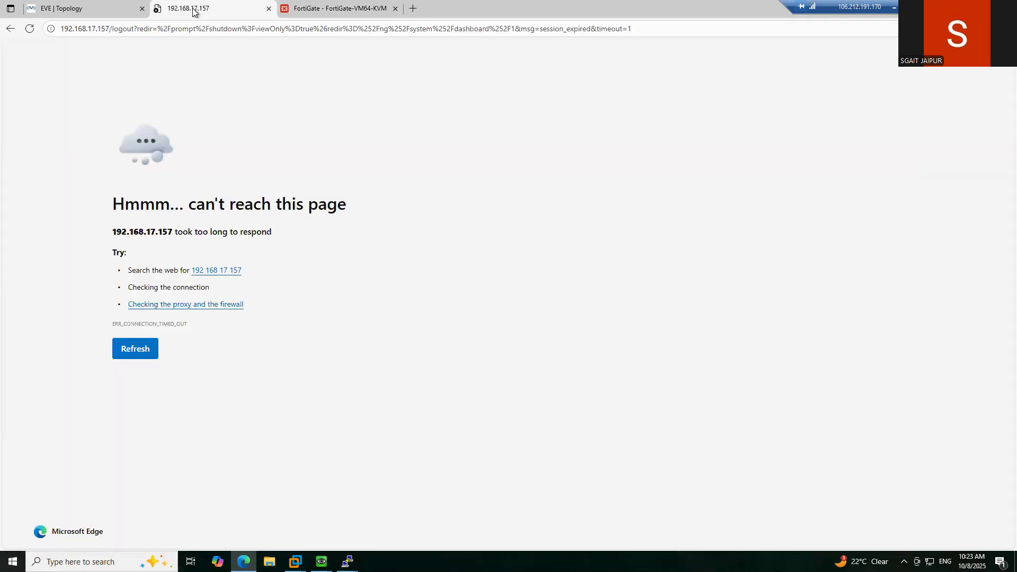
{"action": "left_click", "coordinate": [91, 6]}
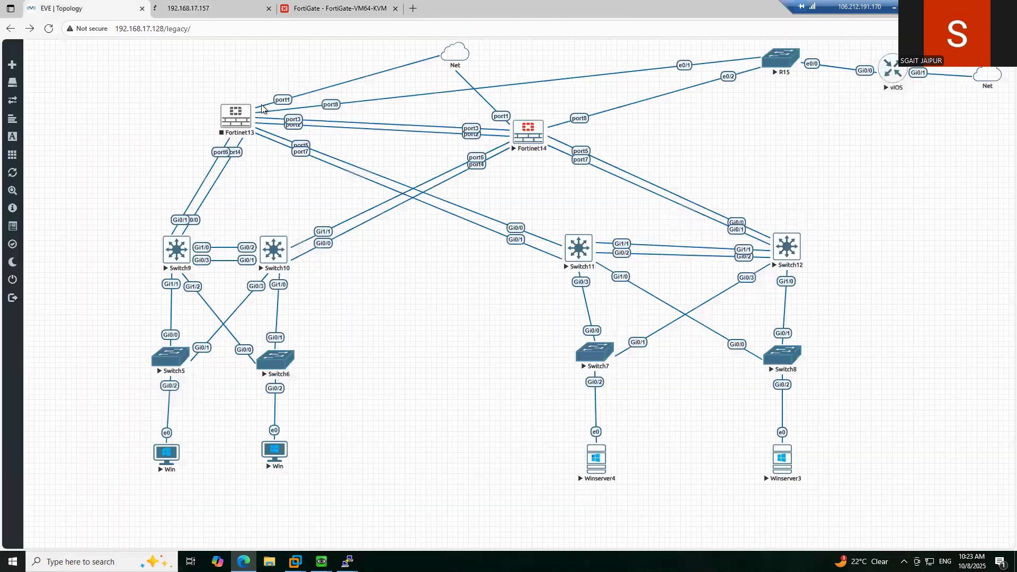
{"action": "right_click", "coordinate": [223, 113]}
{"action": "left_click", "coordinate": [248, 132]}
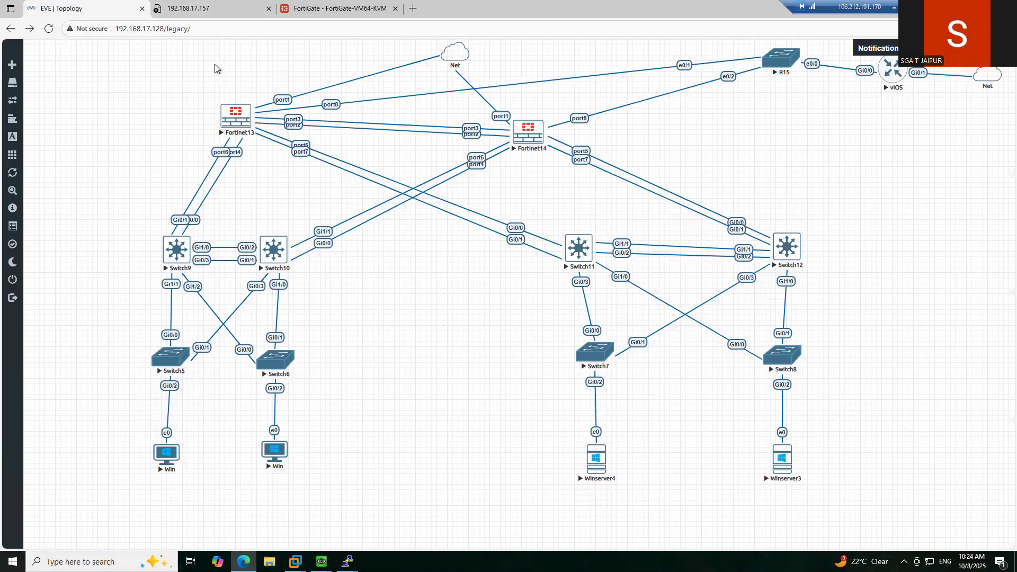
- Reload the 192.168.17.157 management page, then go back to the lab topology
{"action": "left_click", "coordinate": [222, 8]}
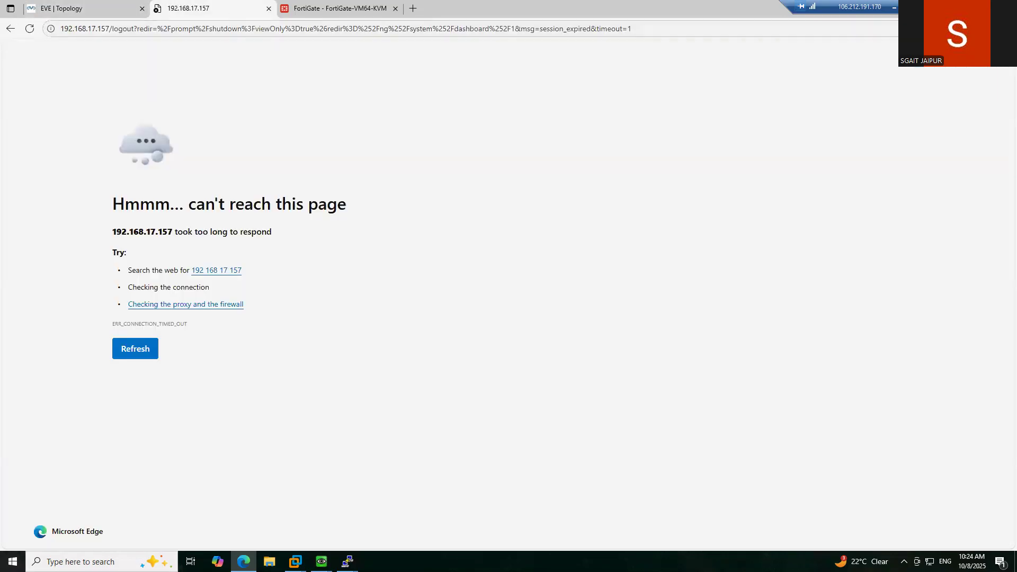
{"action": "left_click", "coordinate": [27, 29]}
{"action": "left_click", "coordinate": [106, 13]}
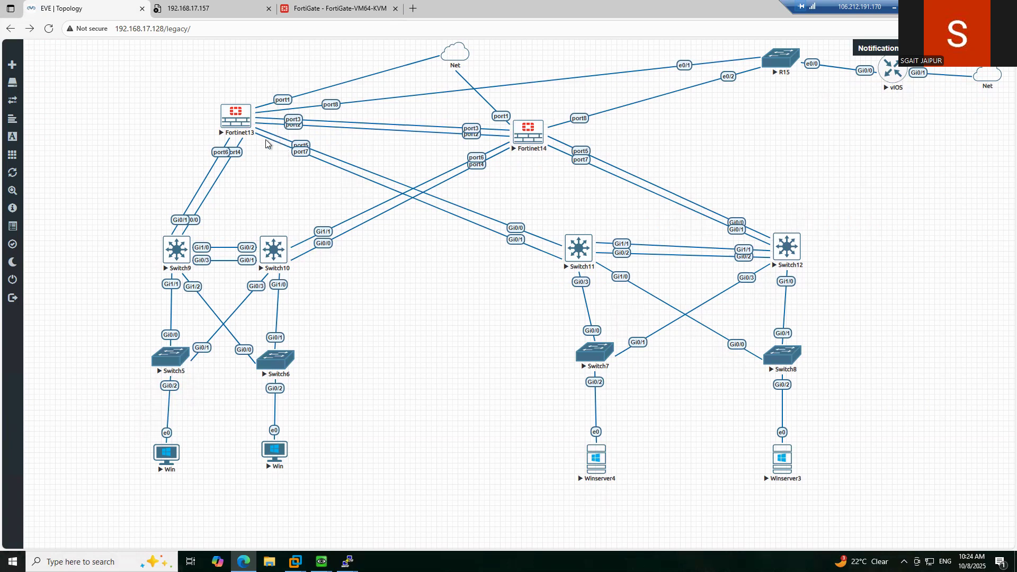
- Reload the unreachable 192.168.17.157 firewall page to its login screen, then return to the EVE topology
{"action": "left_click", "coordinate": [165, 9]}
{"action": "left_click", "coordinate": [29, 28]}
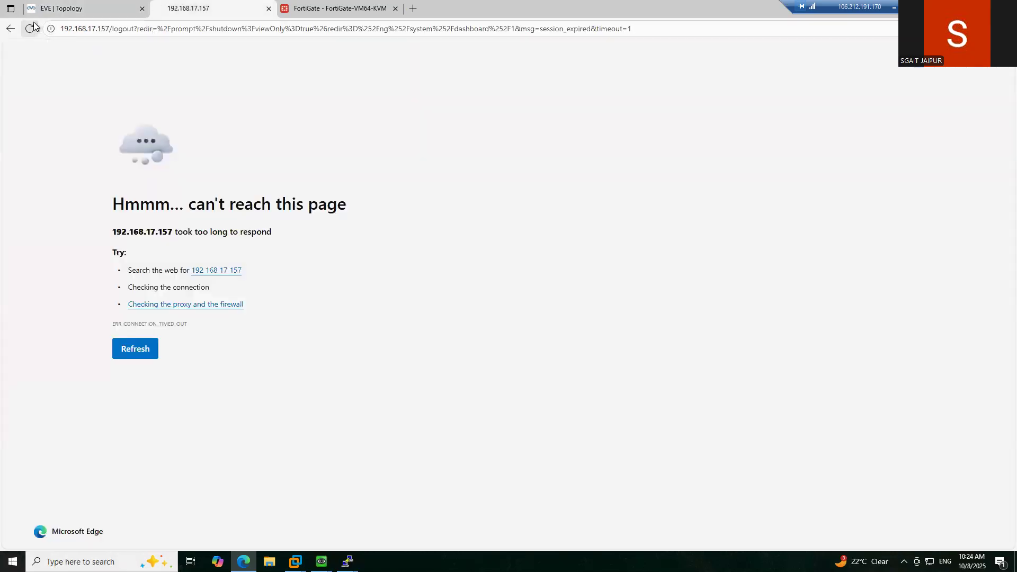
{"action": "left_click", "coordinate": [107, 12]}
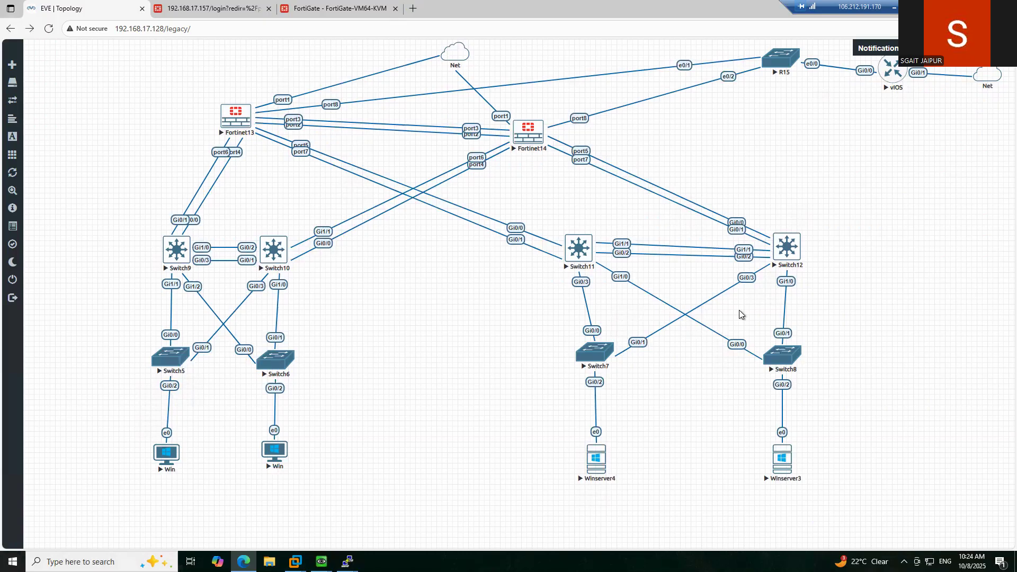
- In the Win VM, rerun 'ping 192.168.40.5 -t', then close Command Prompt and minimize QEMU
{"action": "mouse_move", "coordinate": [322, 561]}
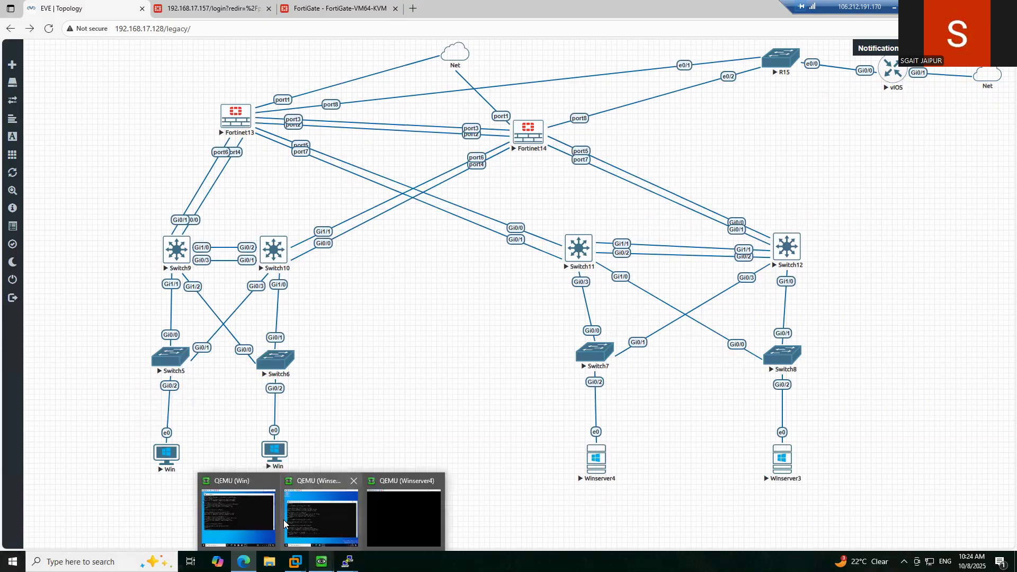
{"action": "left_click", "coordinate": [243, 515]}
{"action": "left_click", "coordinate": [362, 280]}
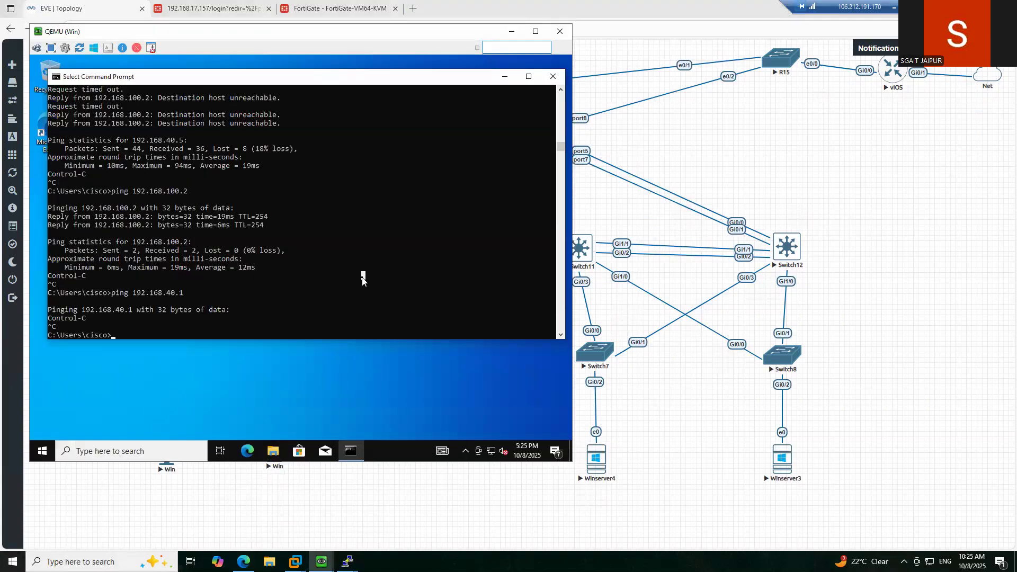
{"action": "key", "text": "Up"}
{"action": "key", "text": "Up"}
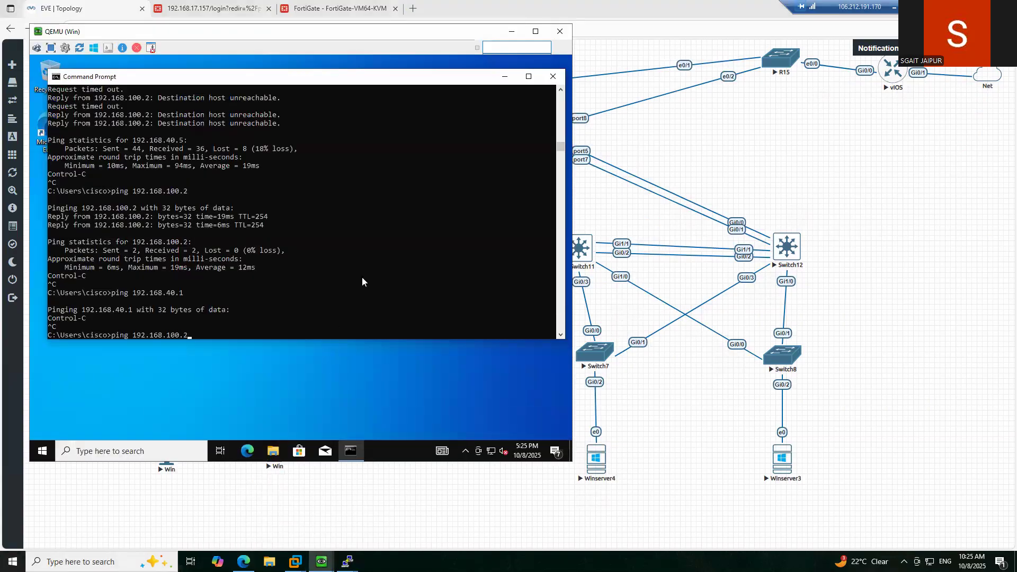
{"action": "key", "text": "Up"}
{"action": "key", "text": "Return"}
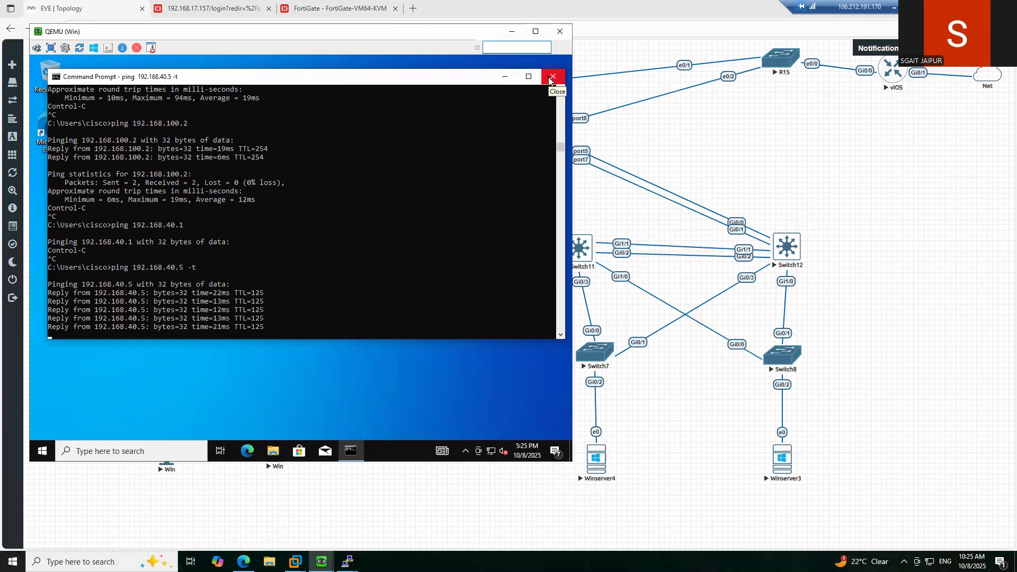
{"action": "left_click", "coordinate": [551, 80]}
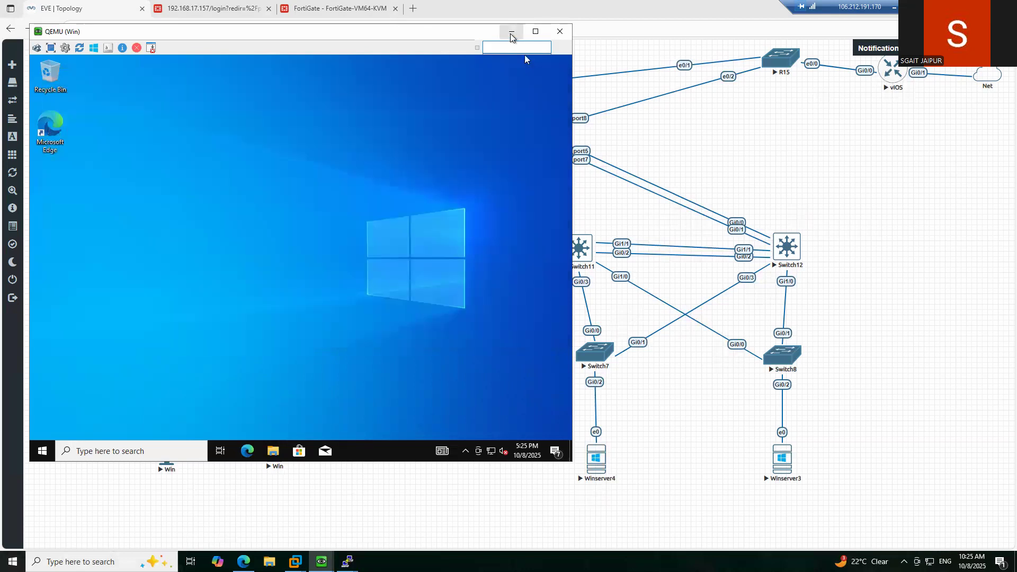
{"action": "left_click", "coordinate": [512, 31]}
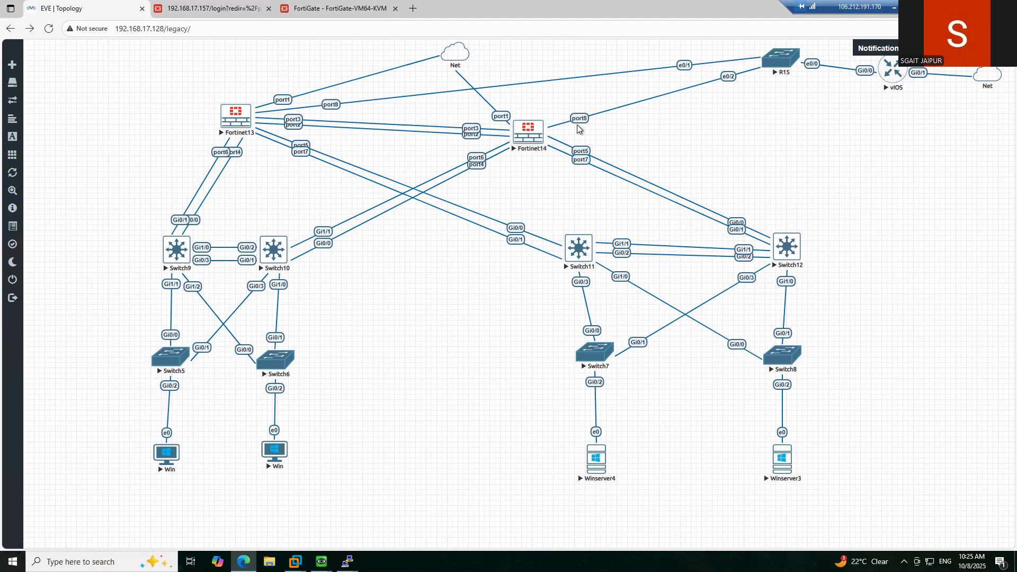
- Sign back in to the TSYN-FW1 web GUI with the admin username and account password
{"action": "left_click", "coordinate": [213, 8]}
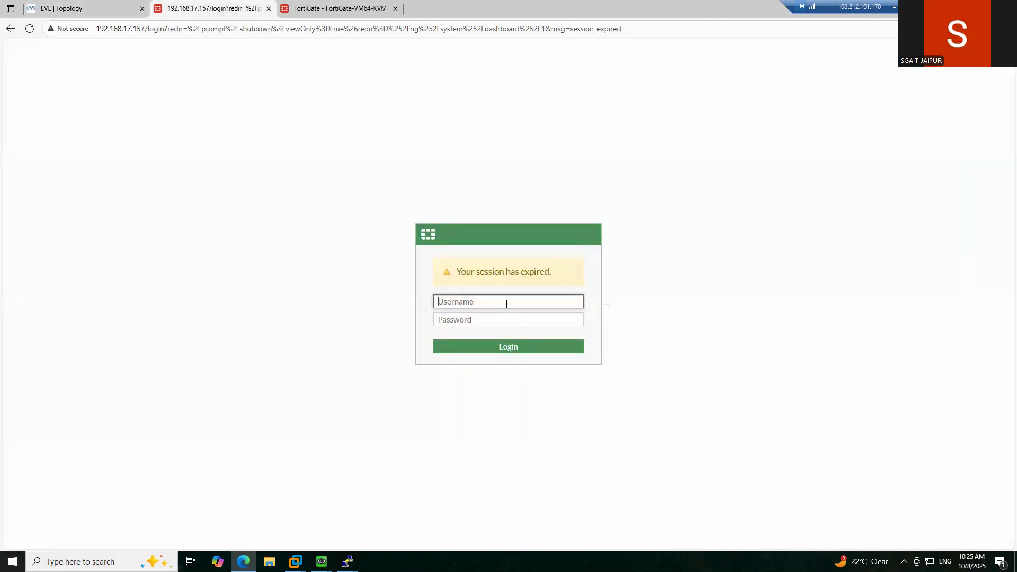
{"action": "type", "text": "admin"}
{"action": "key", "text": "Tab"}
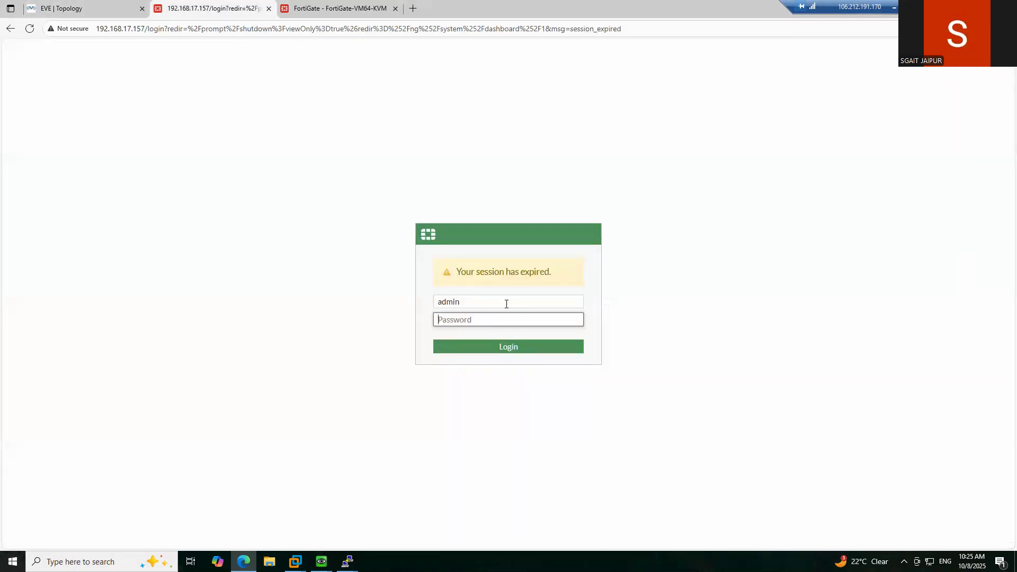
{"action": "type", "text": "••••••••"}
{"action": "key", "text": "Return"}
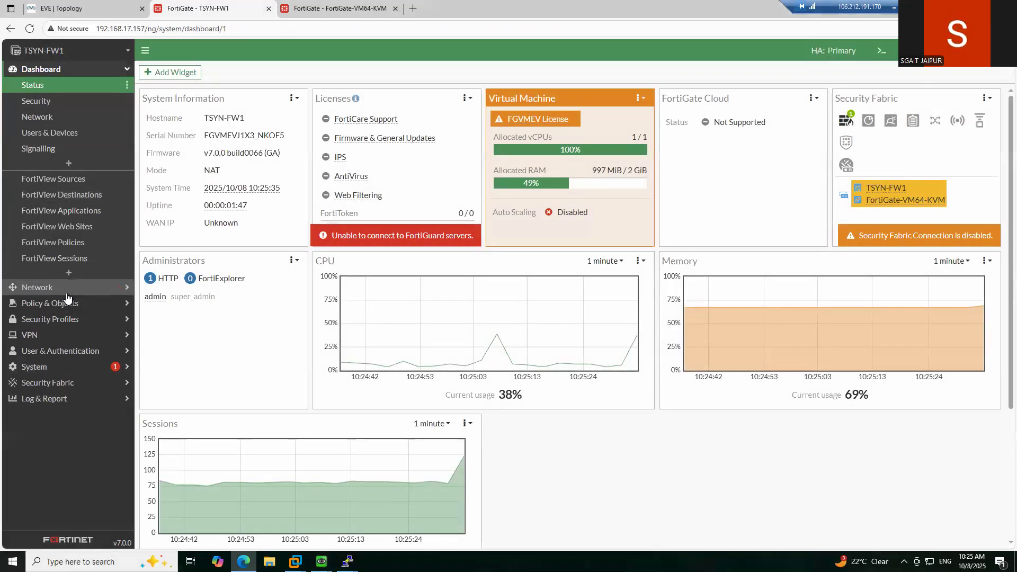
- Open Network > Interfaces, compare with the lab topology, and open LACP-DMZ1 for editing
{"action": "left_click", "coordinate": [37, 287]}
{"action": "left_click", "coordinate": [48, 101]}
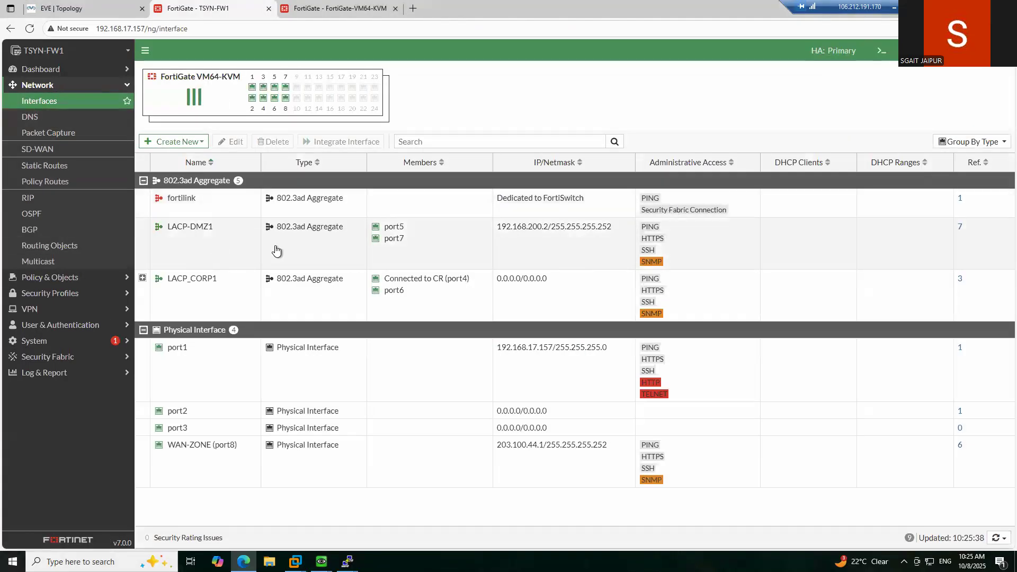
{"action": "left_click", "coordinate": [79, 9]}
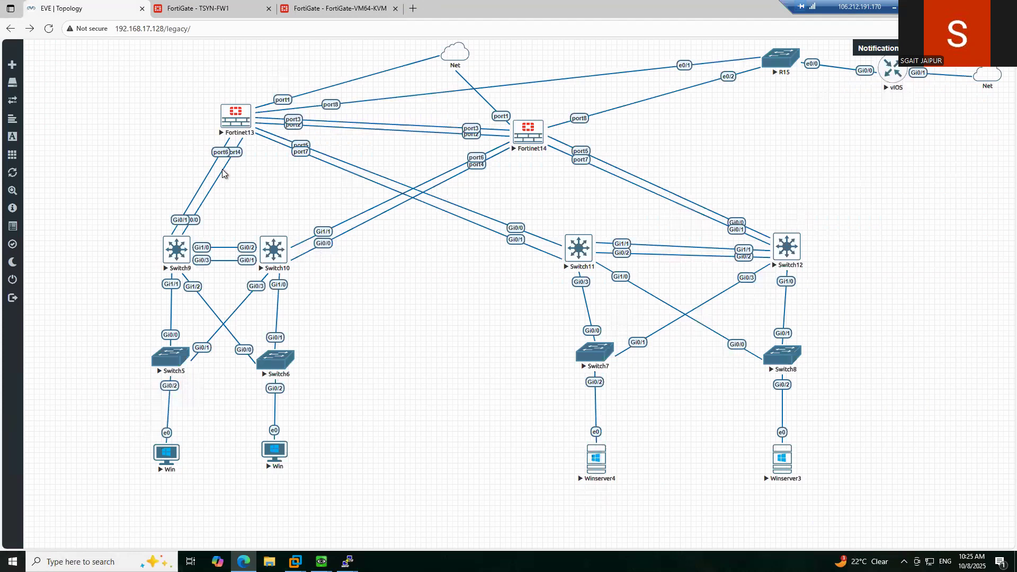
{"action": "left_click", "coordinate": [204, 8]}
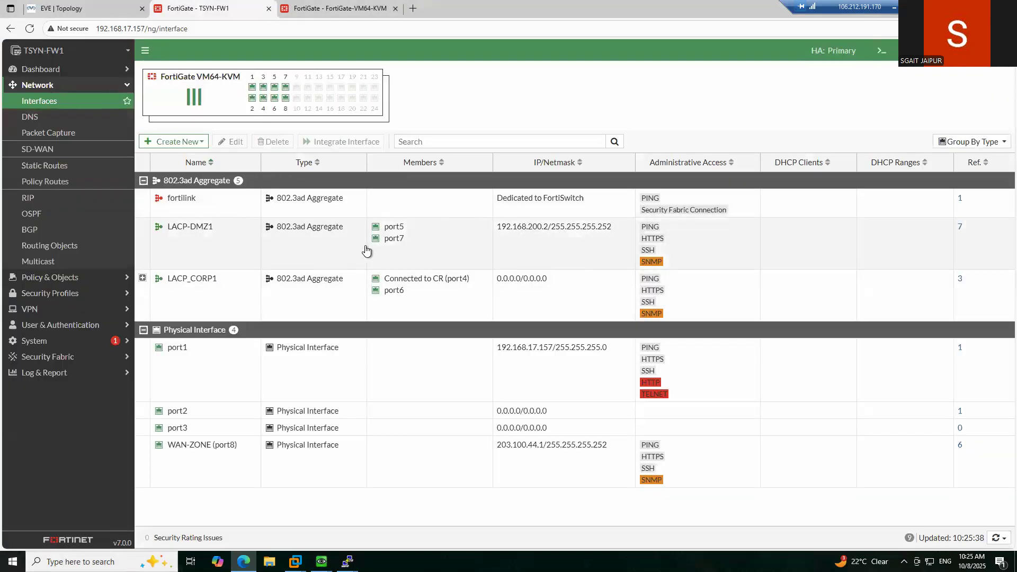
{"action": "left_click", "coordinate": [96, 18]}
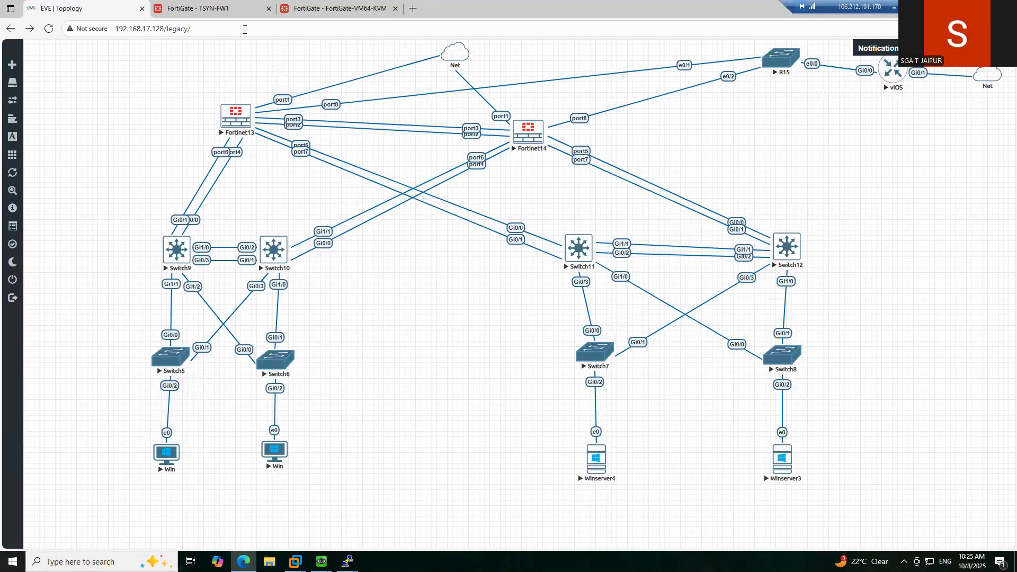
{"action": "left_click", "coordinate": [204, 15]}
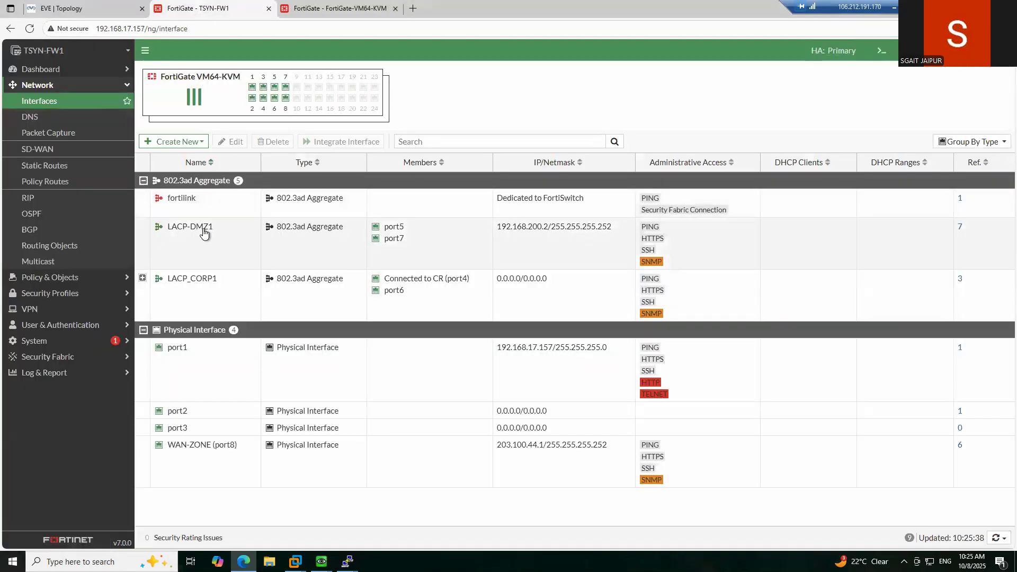
{"action": "double_click", "coordinate": [203, 228]}
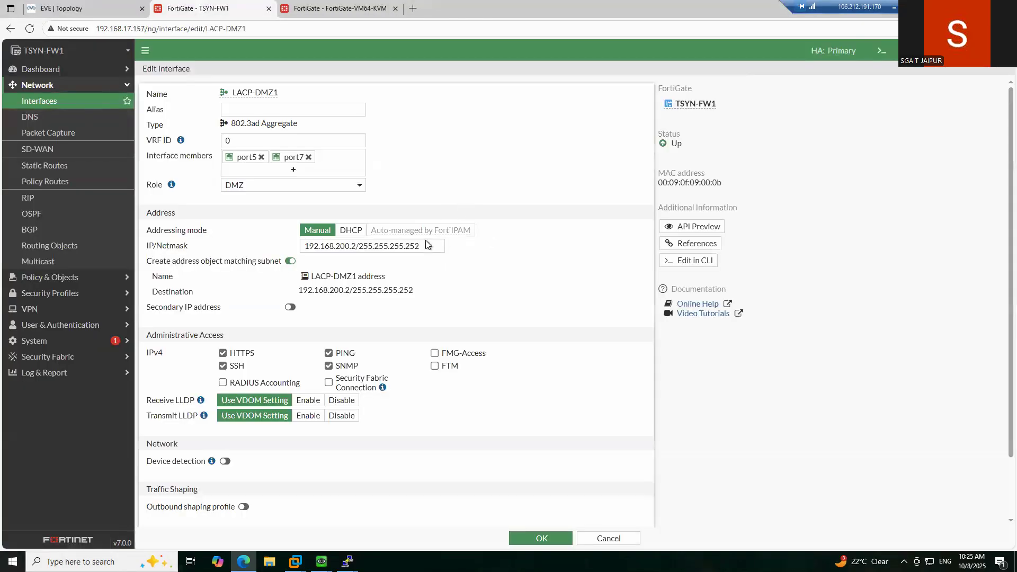
- Enable secondary IP addresses on LACP-DMZ1 and add 192.168.201.2/30
{"action": "left_click", "coordinate": [357, 245]}
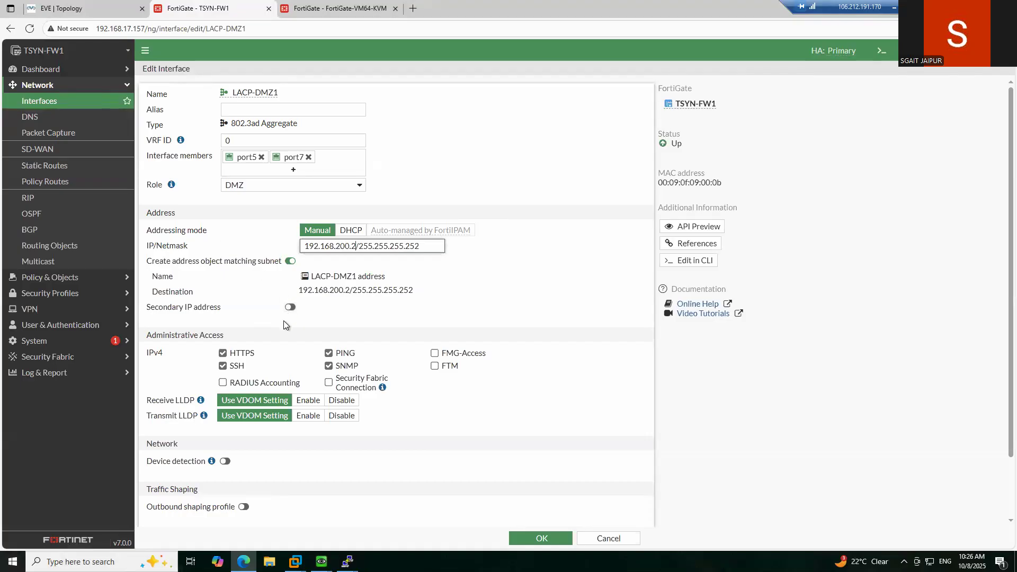
{"action": "left_click", "coordinate": [290, 308]}
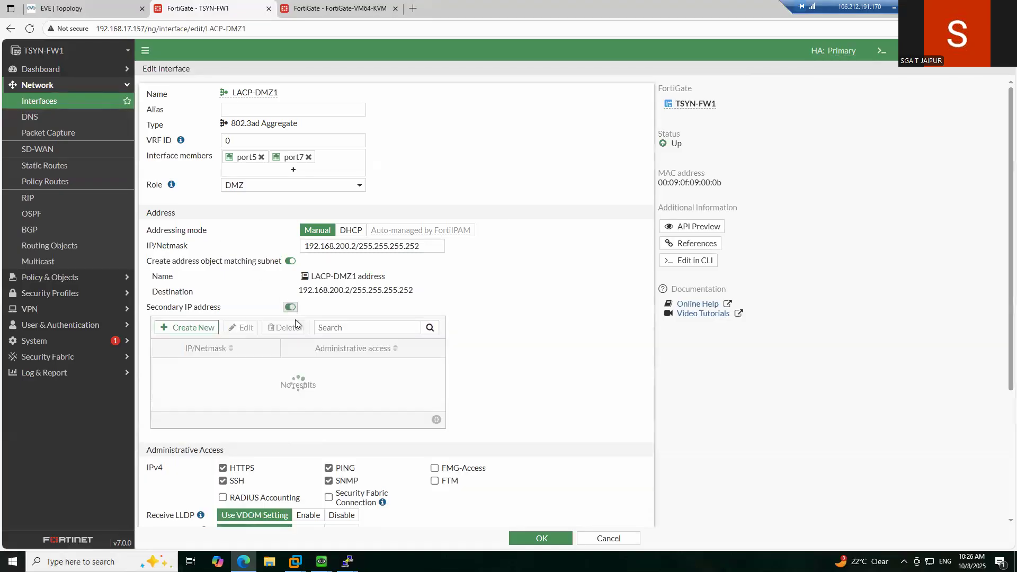
{"action": "left_click", "coordinate": [187, 328]}
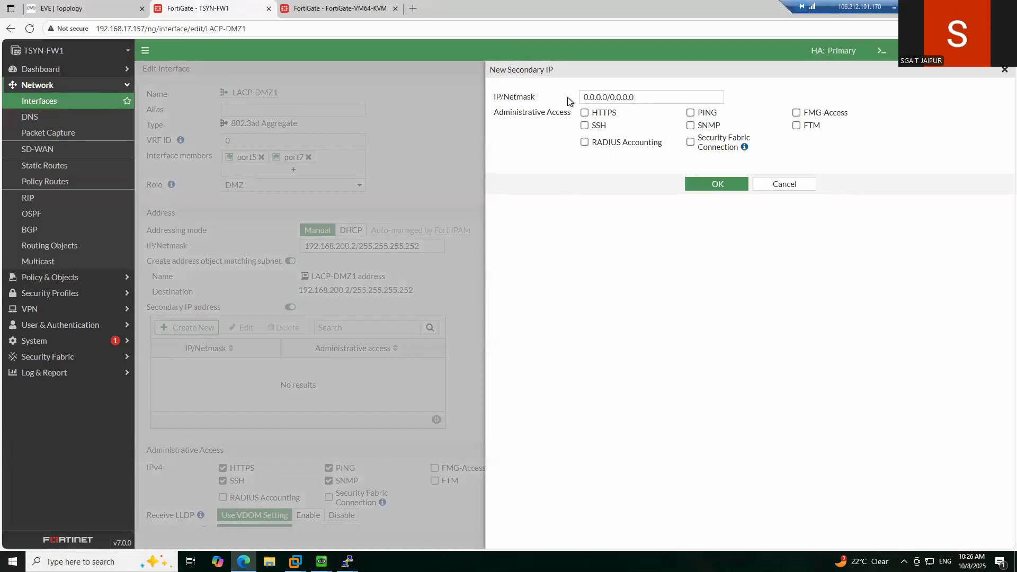
{"action": "type", "text": "192"}
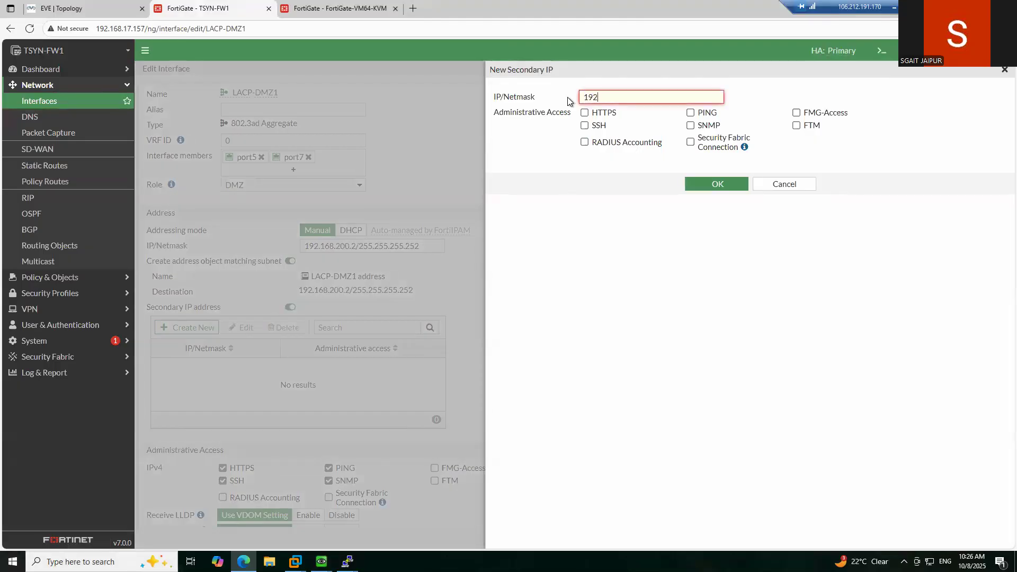
{"action": "type", "text": ".168.200."}
{"action": "key", "text": "BackSpace"}
{"action": "type", "text": "1.2/30"}
- Allow HTTPS, SSH, PING, SNMP and FMG-Access on the secondary IP, save, and reopen to verify
{"action": "left_click", "coordinate": [596, 112]}
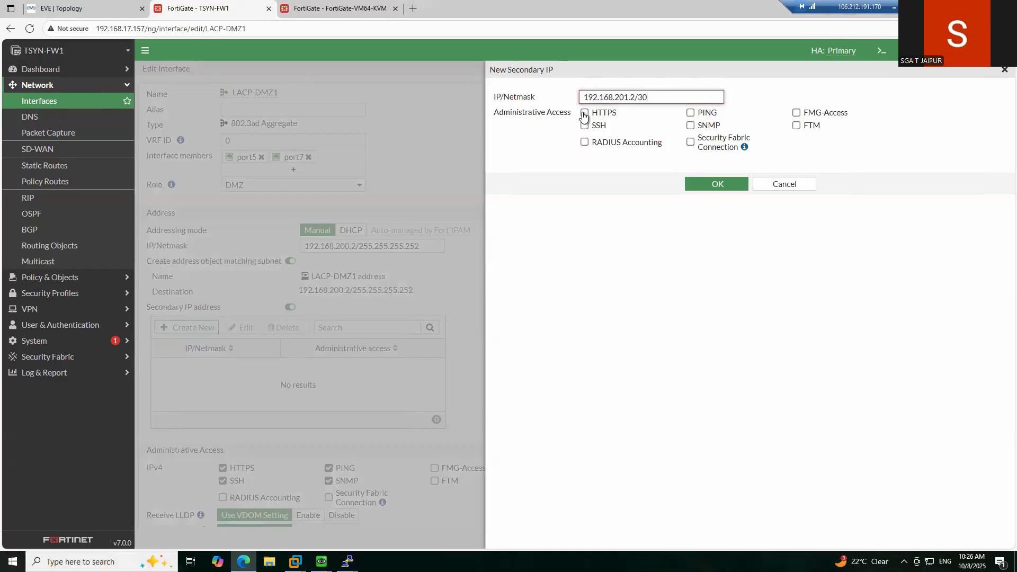
{"action": "left_click", "coordinate": [612, 125]}
{"action": "left_click", "coordinate": [691, 112]}
{"action": "left_click", "coordinate": [690, 126]}
{"action": "left_click", "coordinate": [798, 113]}
{"action": "left_click", "coordinate": [734, 184]}
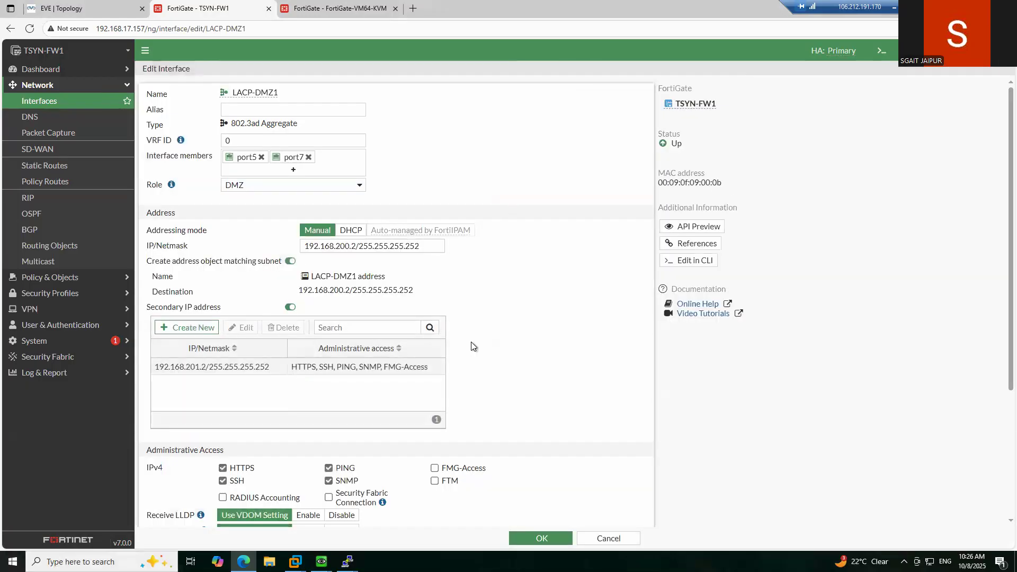
{"action": "left_click", "coordinate": [551, 539]}
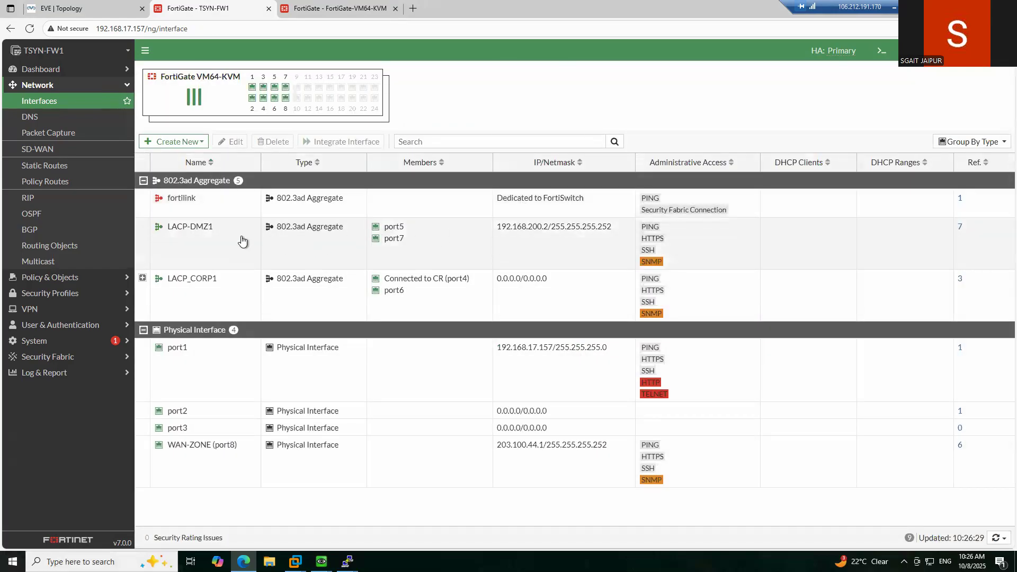
{"action": "double_click", "coordinate": [215, 242]}
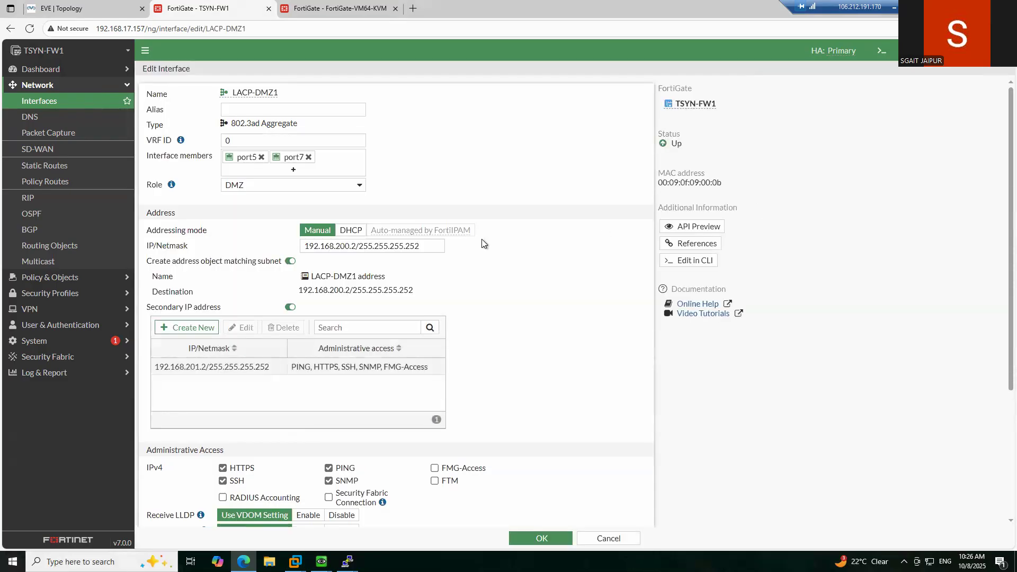
- Add a static route to 192.168.30.0/24 via 192.168.201.1 on LACP-DMZ1 with distance 20
{"action": "left_click", "coordinate": [61, 167]}
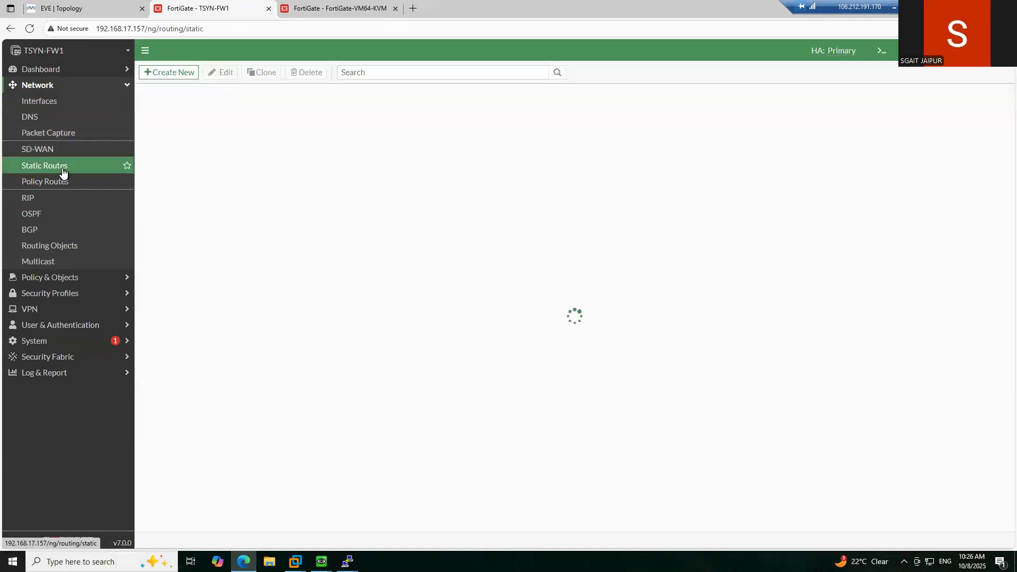
{"action": "left_click", "coordinate": [176, 73]}
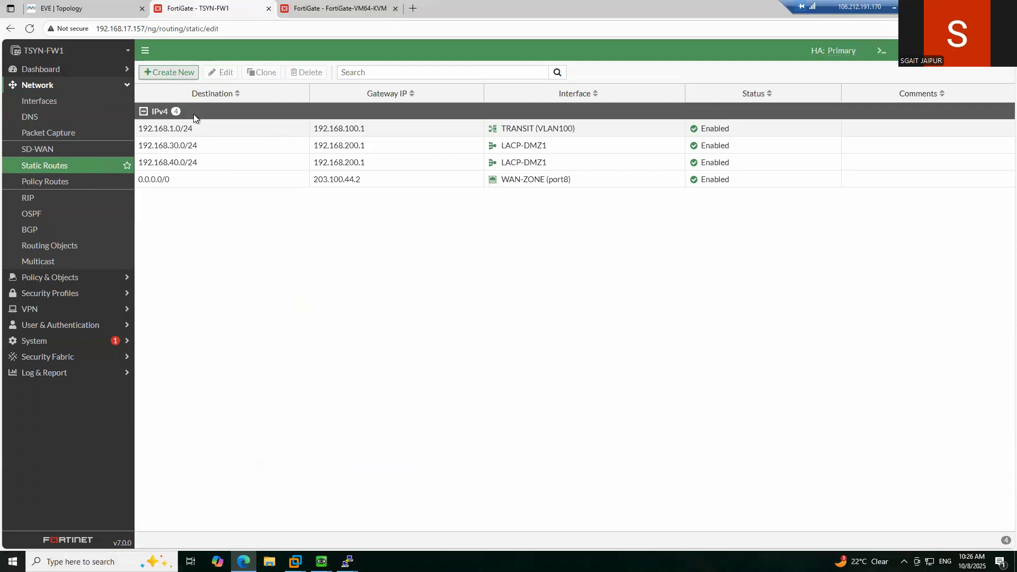
{"action": "left_click", "coordinate": [318, 113]}
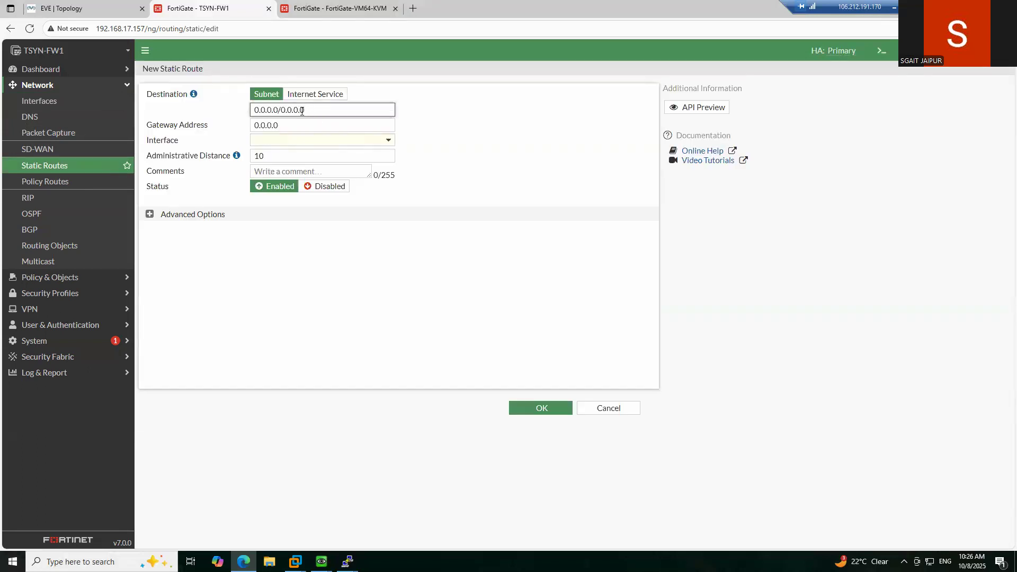
{"action": "left_click_drag", "start_coordinate": [325, 109], "coordinate": [248, 112]}
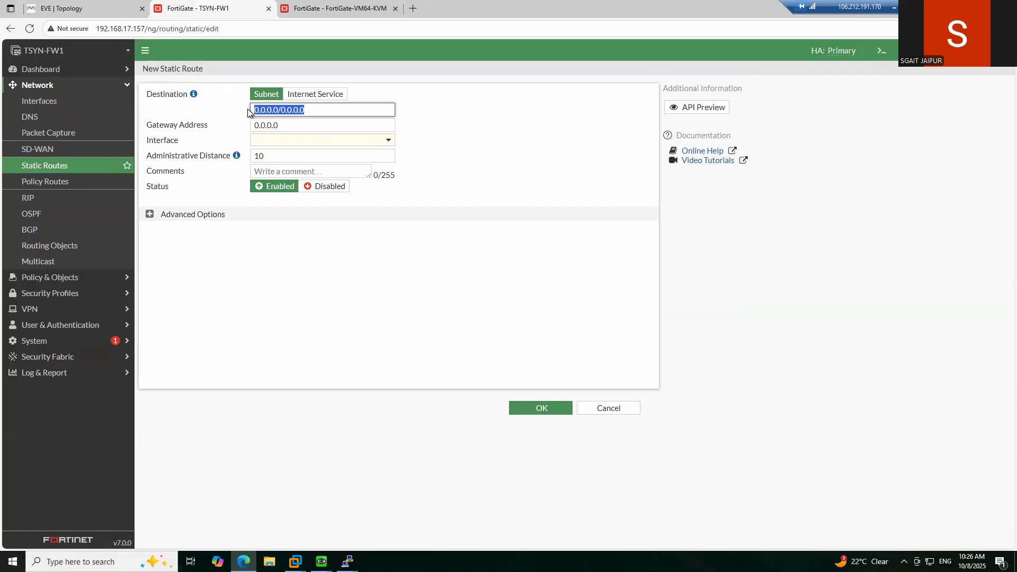
{"action": "type", "text": "192.168."}
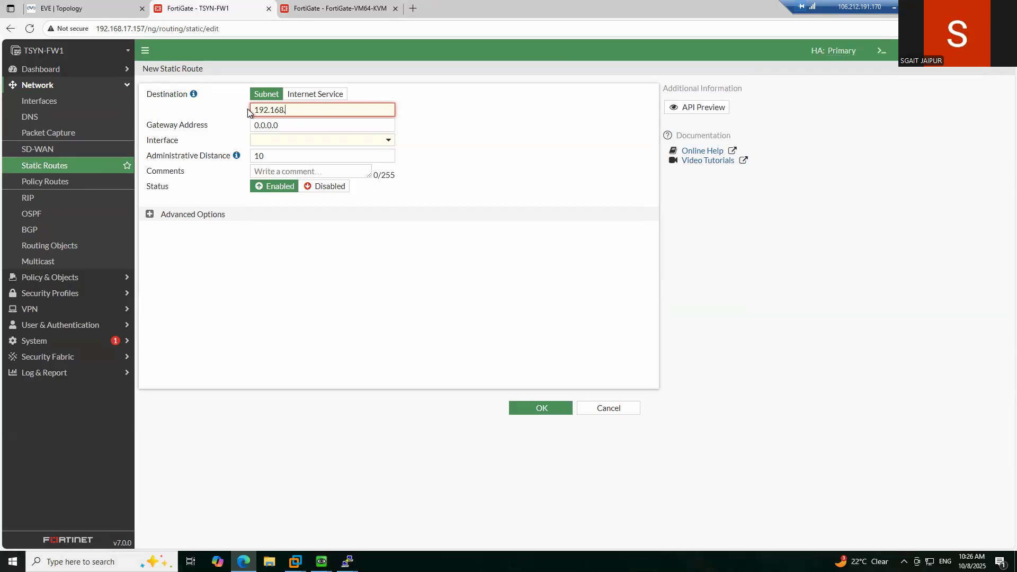
{"action": "type", "text": "30.0/24"}
{"action": "left_click_drag", "start_coordinate": [287, 124], "coordinate": [244, 127]}
{"action": "type", "text": "192"}
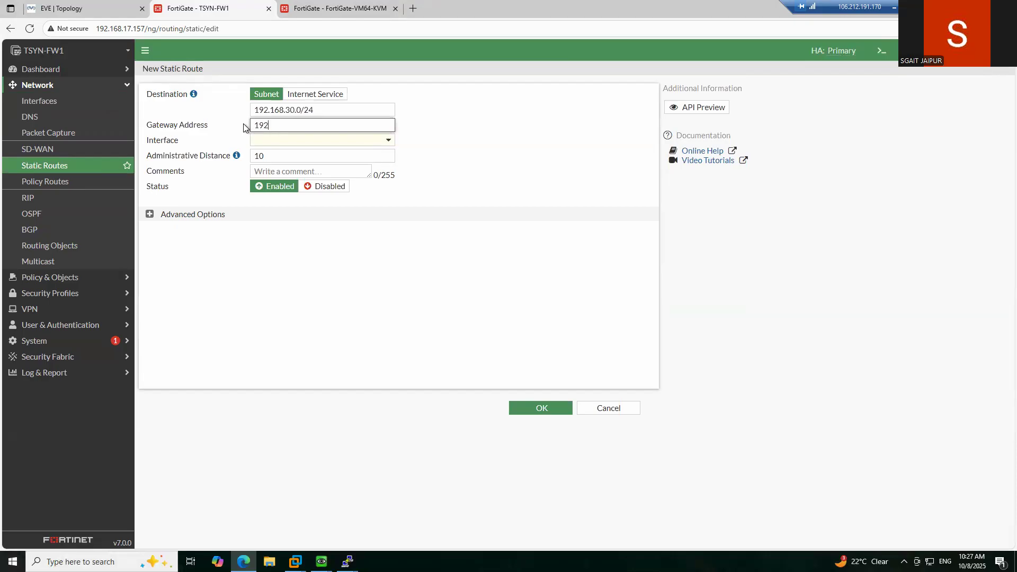
{"action": "type", "text": ".168.201.1"}
{"action": "left_click", "coordinate": [303, 140]}
{"action": "left_click", "coordinate": [301, 171]}
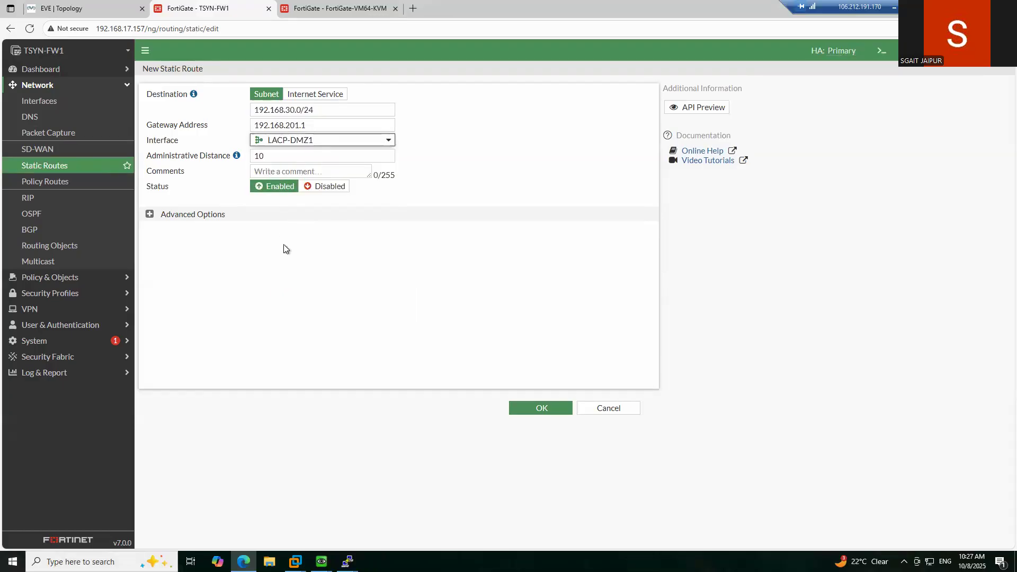
{"action": "double_click", "coordinate": [265, 158]}
{"action": "mouse_move", "coordinate": [240, 158]}
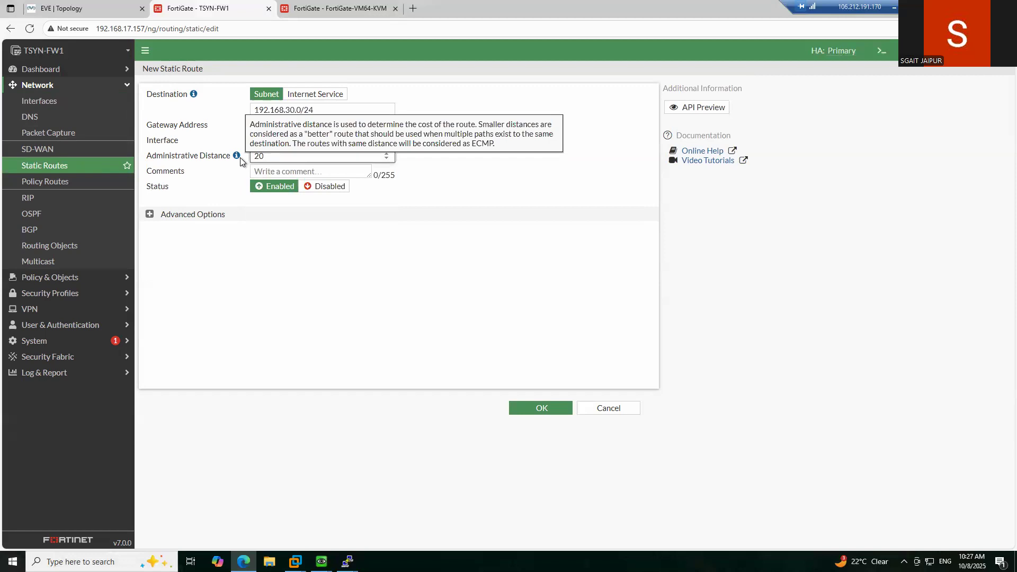
{"action": "left_click", "coordinate": [319, 333]}
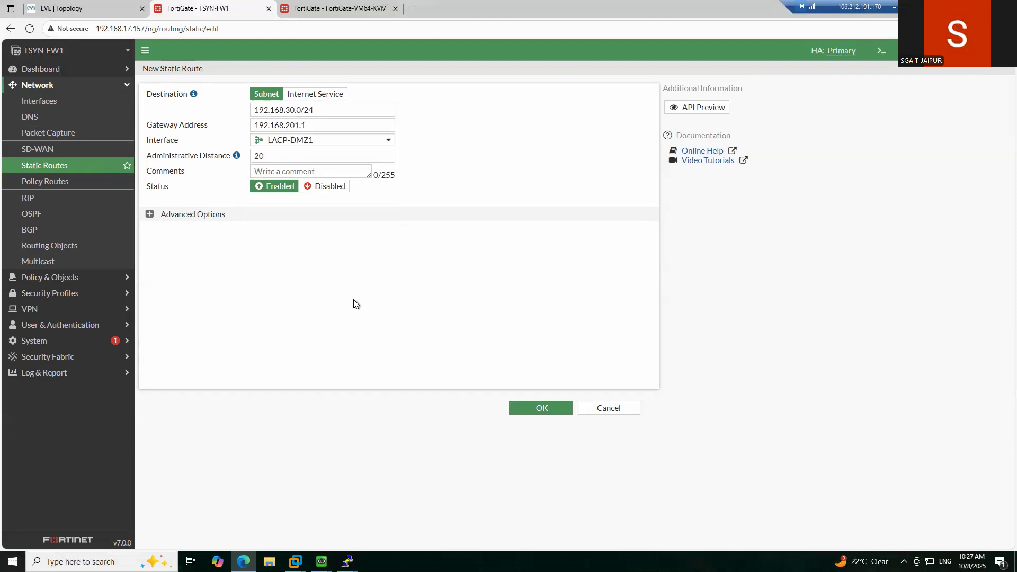
{"action": "left_click", "coordinate": [536, 408]}
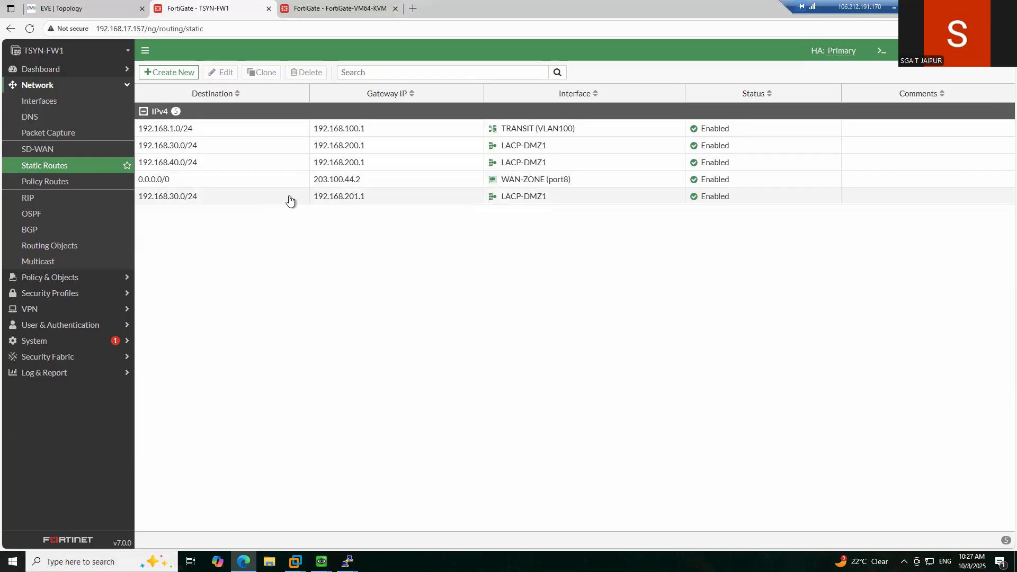
- Add a static route to 192.168.40.0/24 via 192.168.201.1 on LACP-DMZ1 with distance 20
{"action": "left_click", "coordinate": [169, 77]}
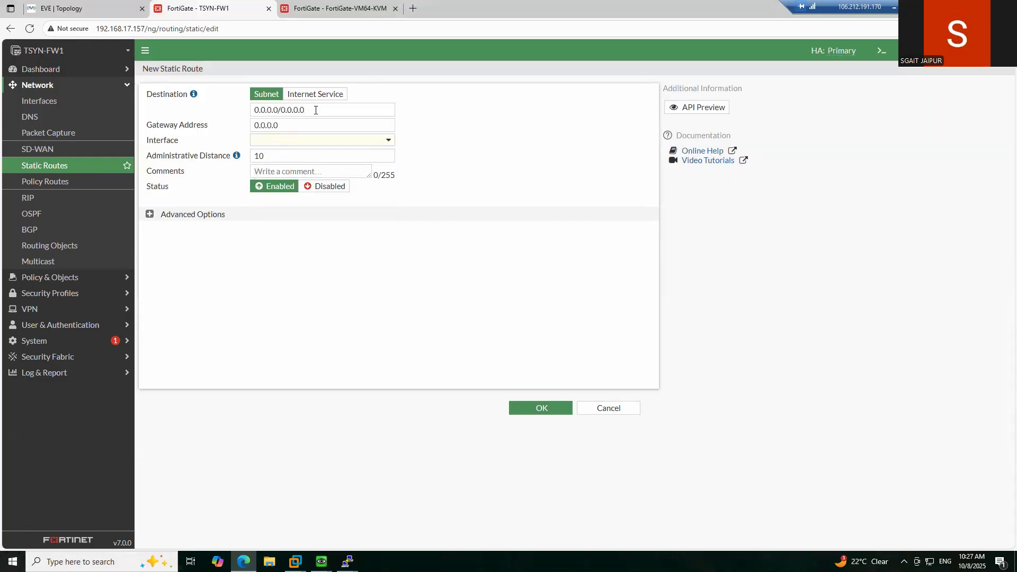
{"action": "left_click_drag", "start_coordinate": [313, 110], "coordinate": [230, 107]}
{"action": "type", "text": "192.16"}
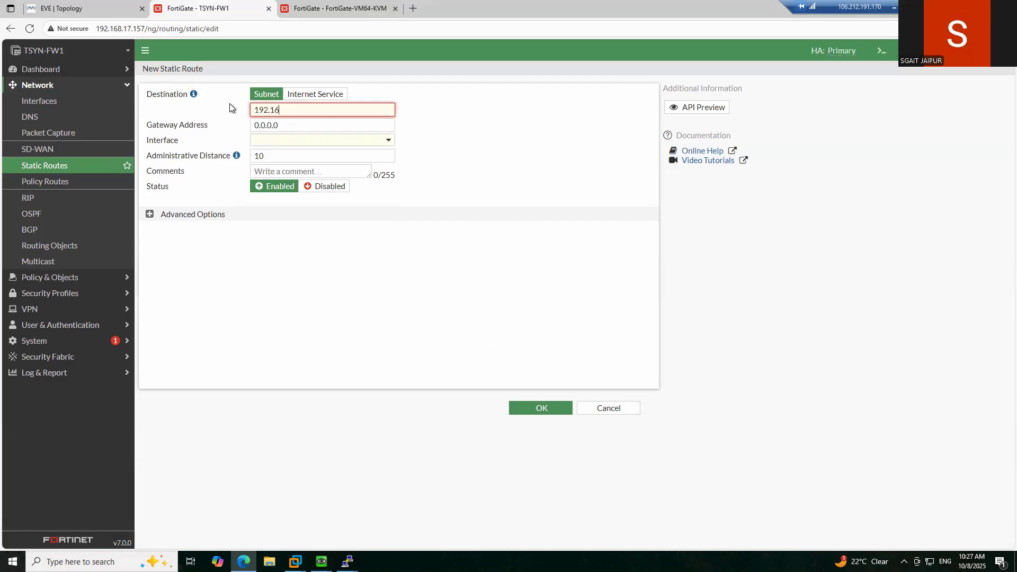
{"action": "type", "text": "8.40.0/24"}
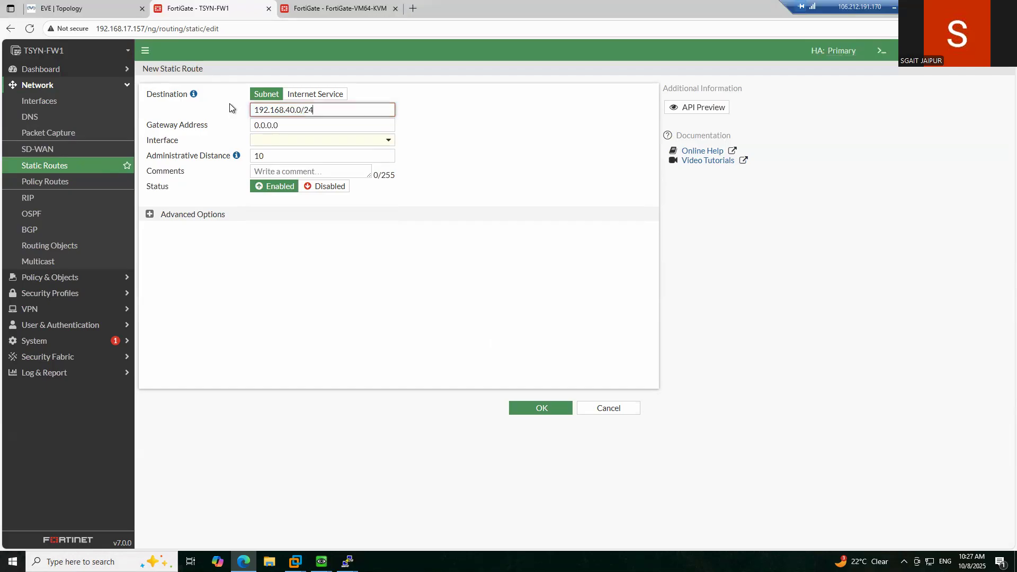
{"action": "key", "text": "Tab"}
{"action": "type", "text": "192.168.20"}
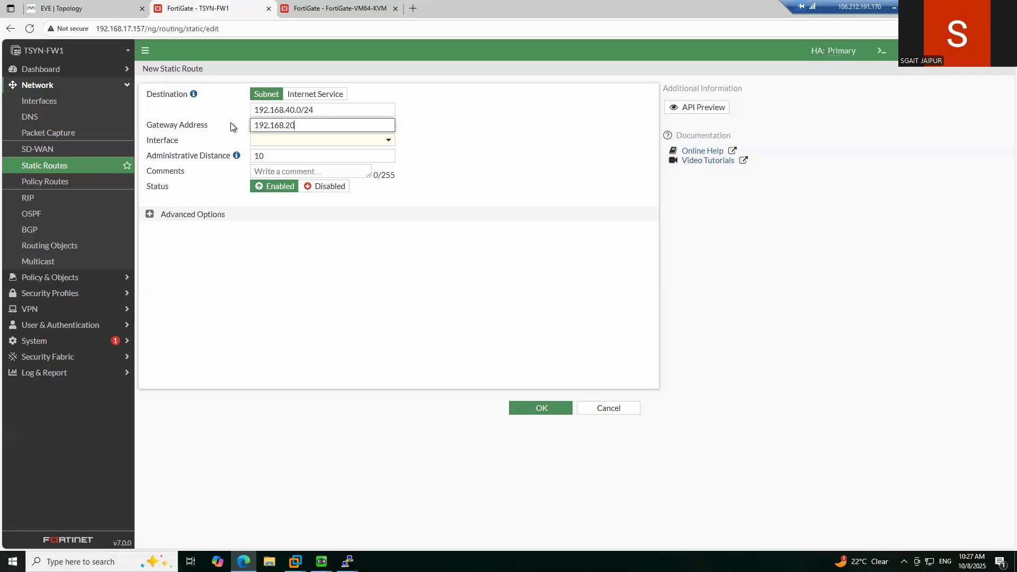
{"action": "type", "text": "1.1"}
{"action": "left_click", "coordinate": [286, 140]}
{"action": "left_click", "coordinate": [269, 170]}
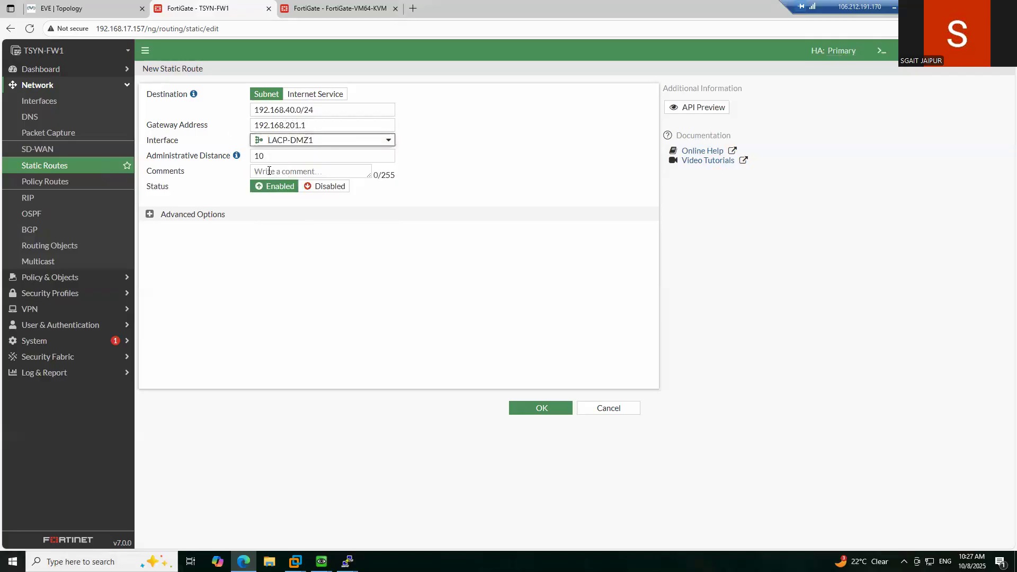
{"action": "double_click", "coordinate": [250, 155]}
{"action": "type", "text": "20"}
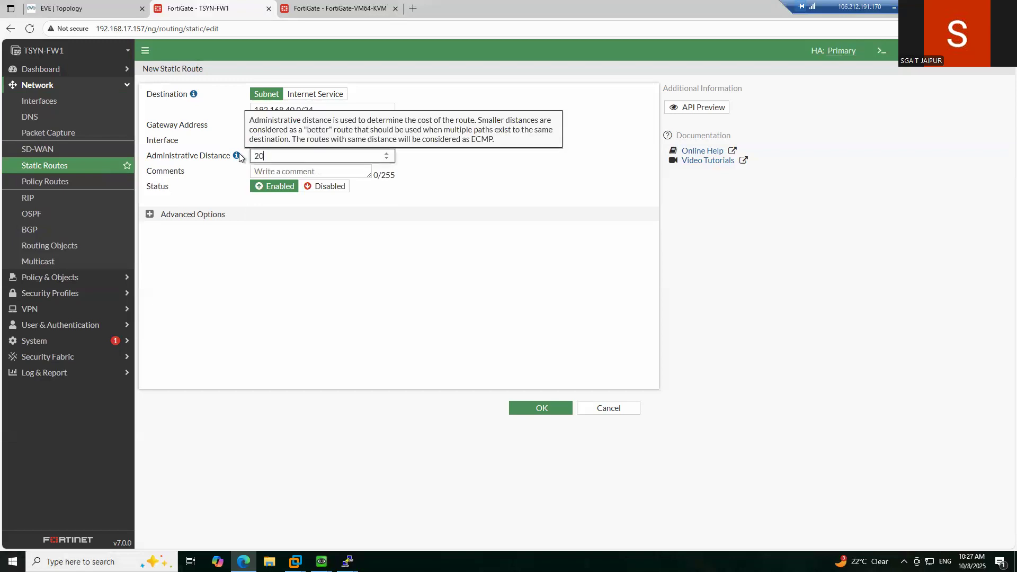
{"action": "left_click", "coordinate": [297, 250]}
{"action": "left_click", "coordinate": [538, 409]}
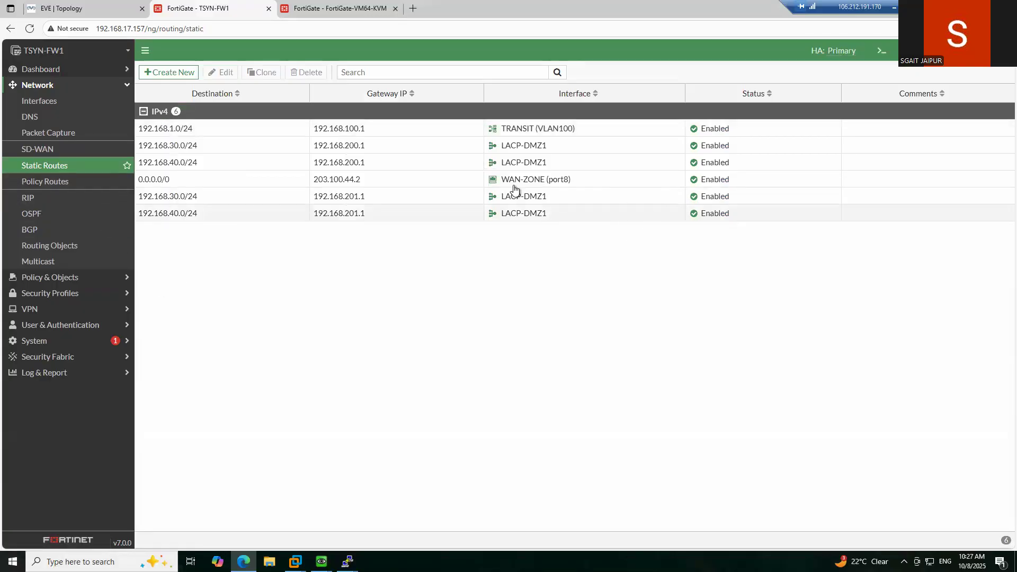
- Shut down TSYN-FW1 from the admin menu's System > Shutdown and confirm it
{"action": "left_click", "coordinate": [71, 86]}
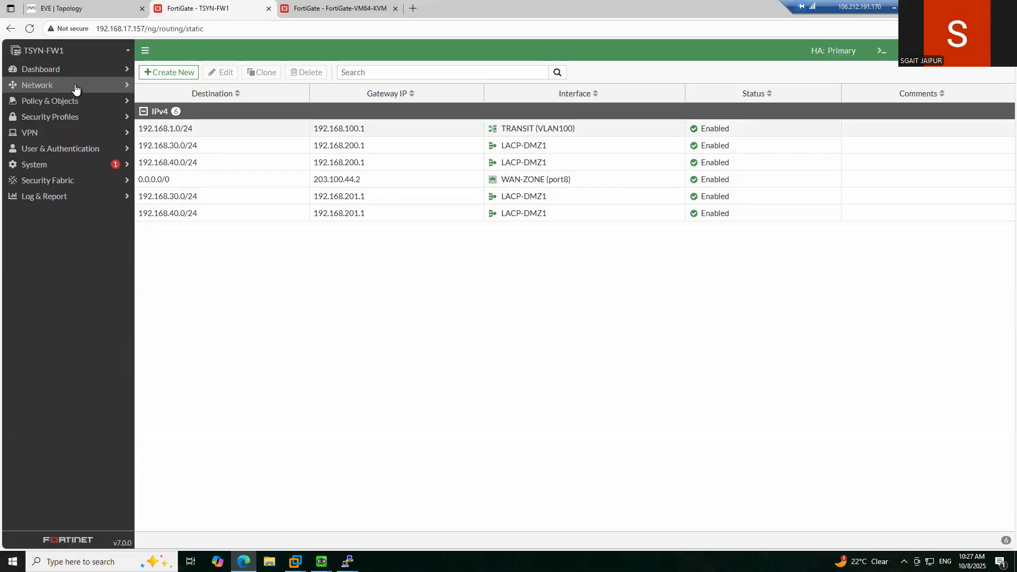
{"action": "left_click", "coordinate": [72, 176]}
{"action": "left_click", "coordinate": [71, 166]}
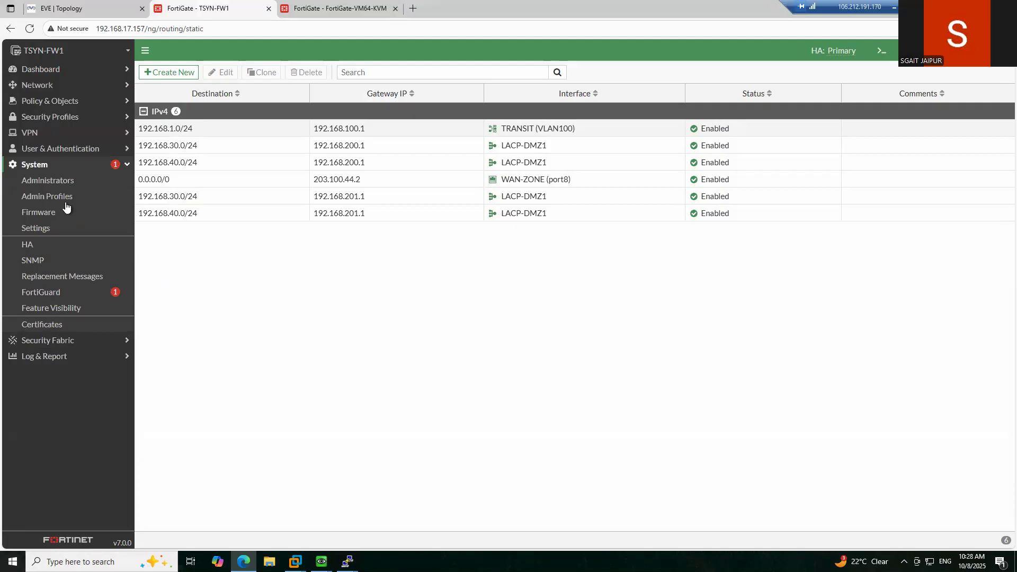
{"action": "left_click", "coordinate": [61, 9]}
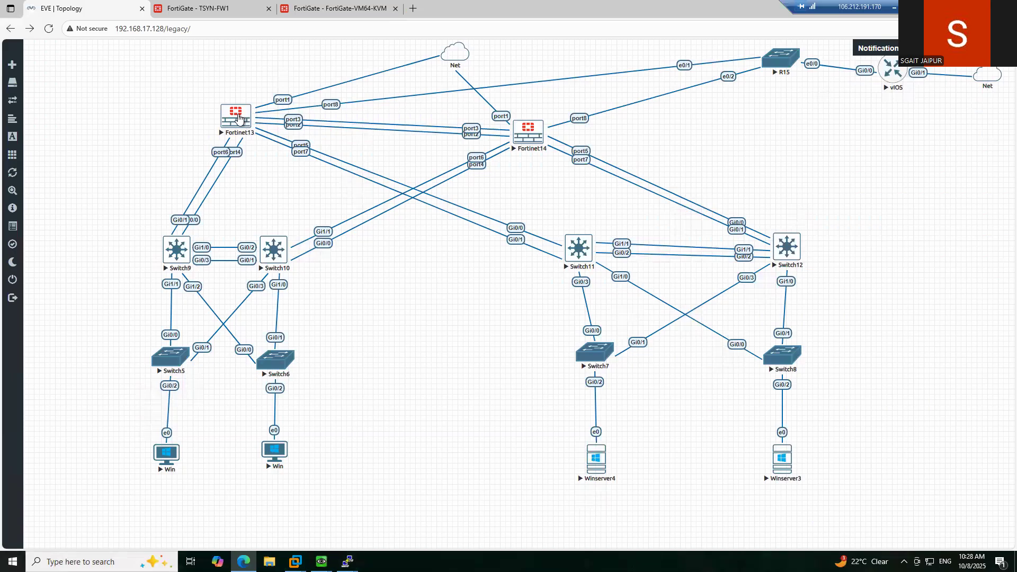
{"action": "left_click", "coordinate": [208, 12]}
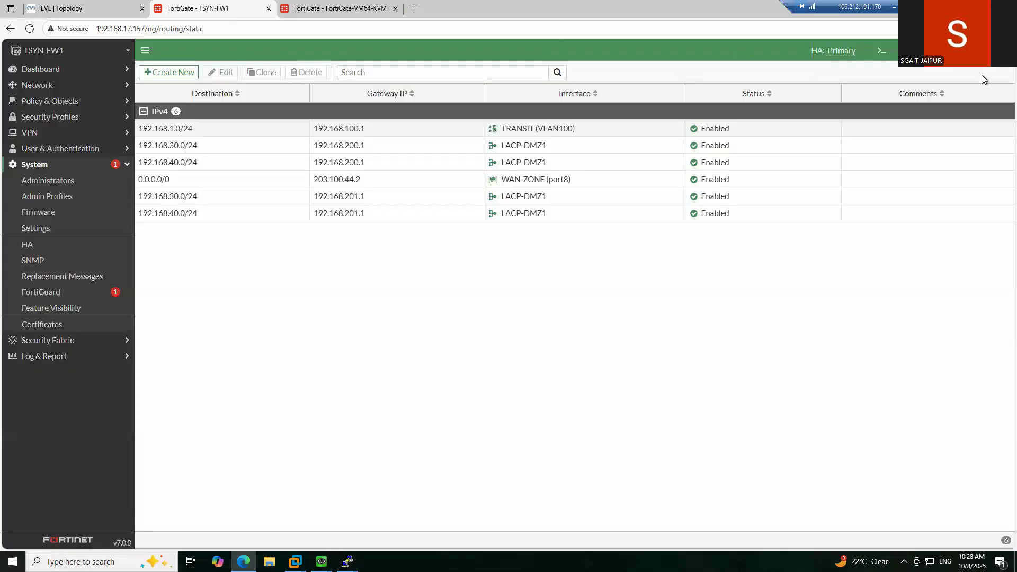
{"action": "left_click", "coordinate": [970, 51]}
{"action": "mouse_move", "coordinate": [956, 101]}
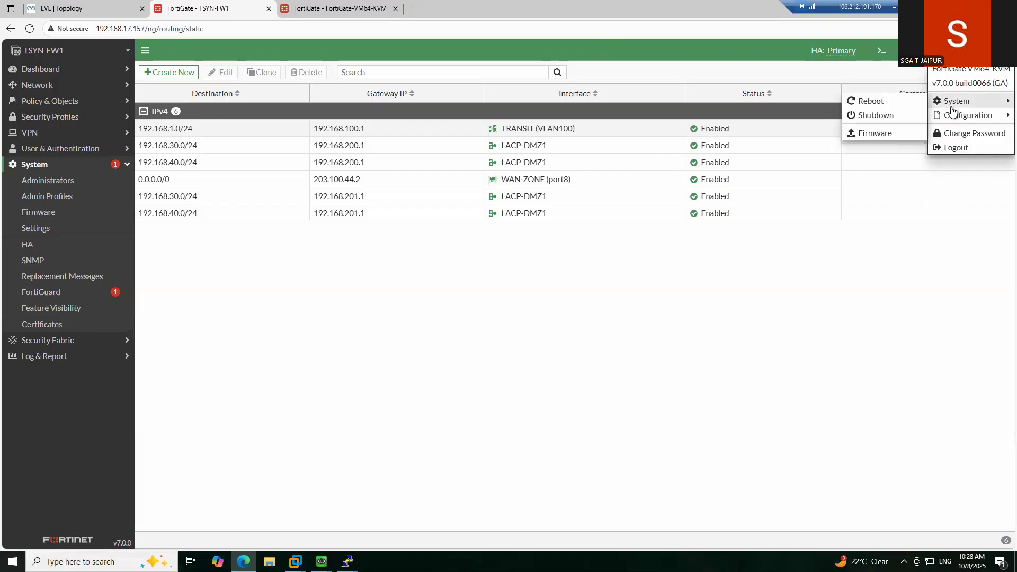
{"action": "left_click", "coordinate": [876, 116]}
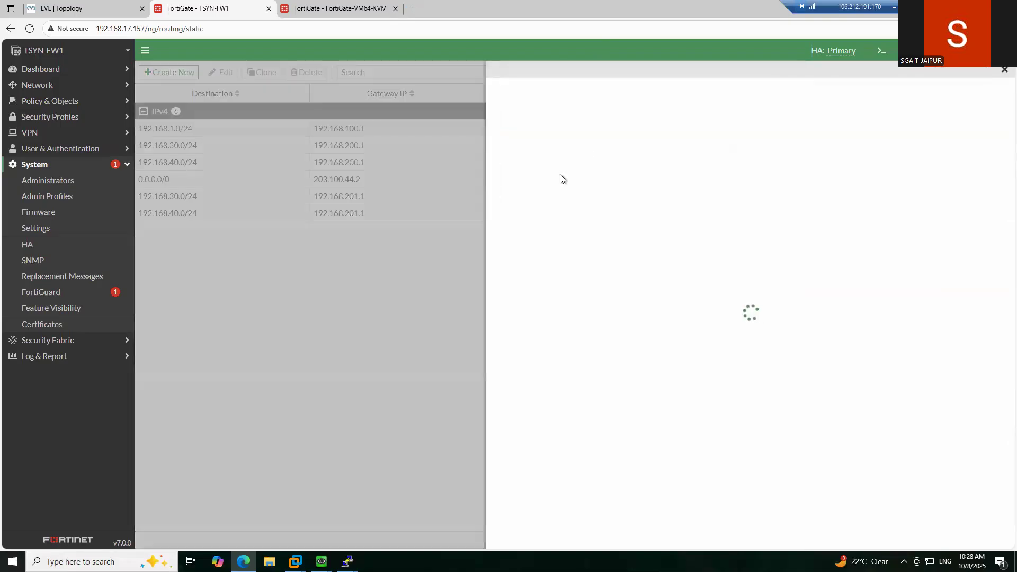
{"action": "left_click", "coordinate": [725, 160]}
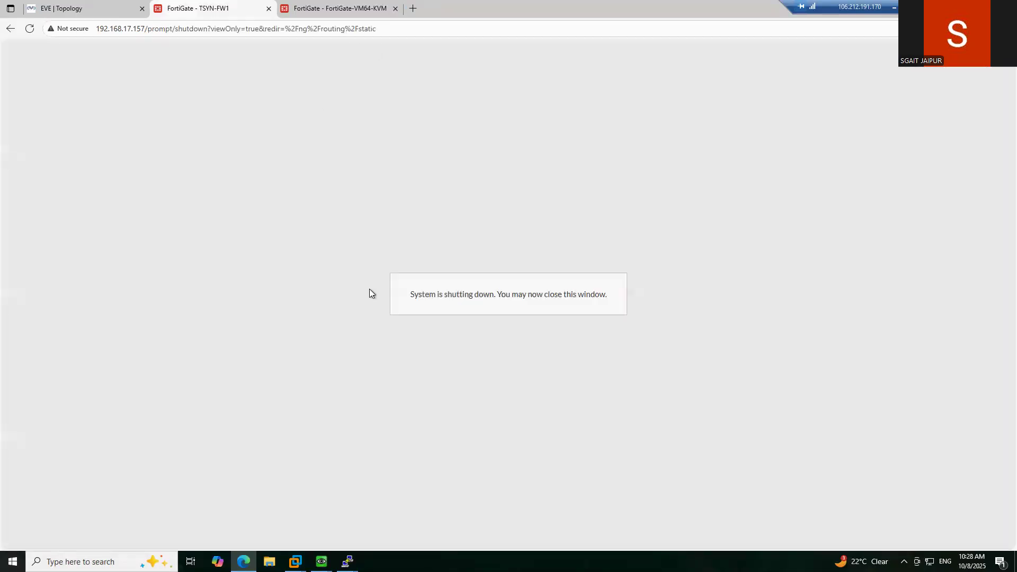
- Check Winserver3's pings to 192.168.201.2, now destination unreachable, and bring the Win VM forward
{"action": "mouse_move", "coordinate": [321, 561]}
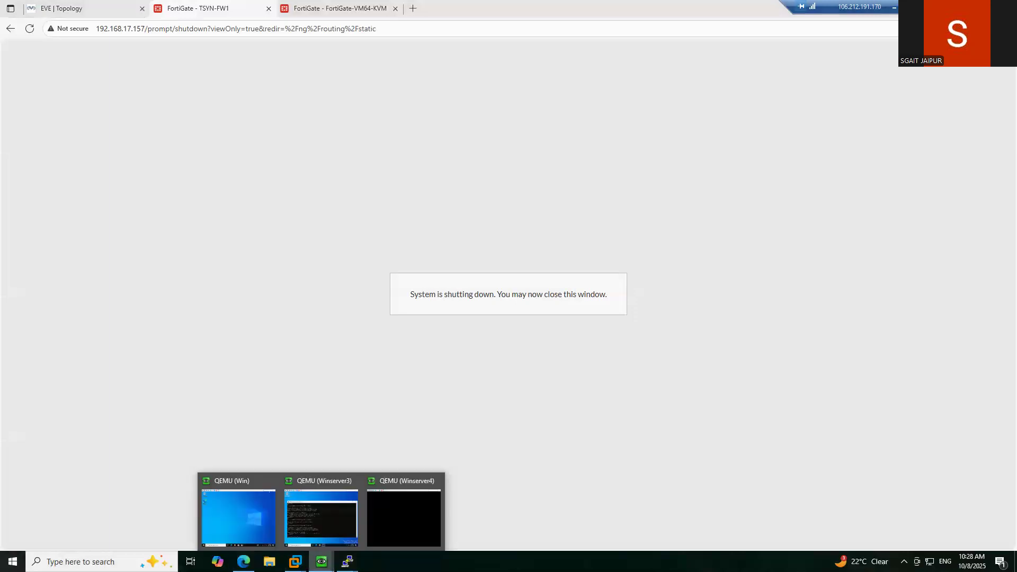
{"action": "left_click", "coordinate": [316, 530]}
{"action": "left_click", "coordinate": [630, 267]}
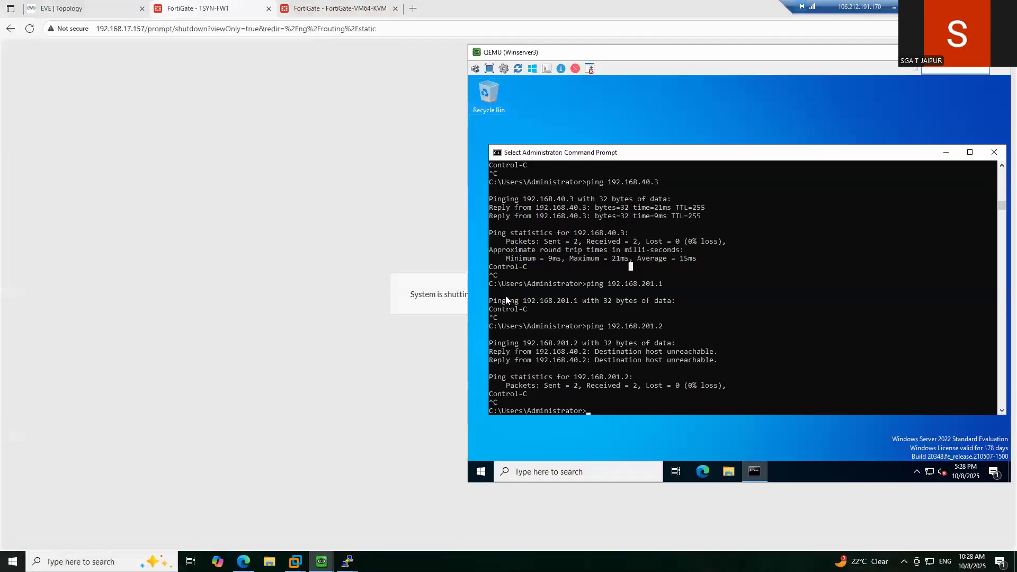
{"action": "mouse_move", "coordinate": [321, 561]}
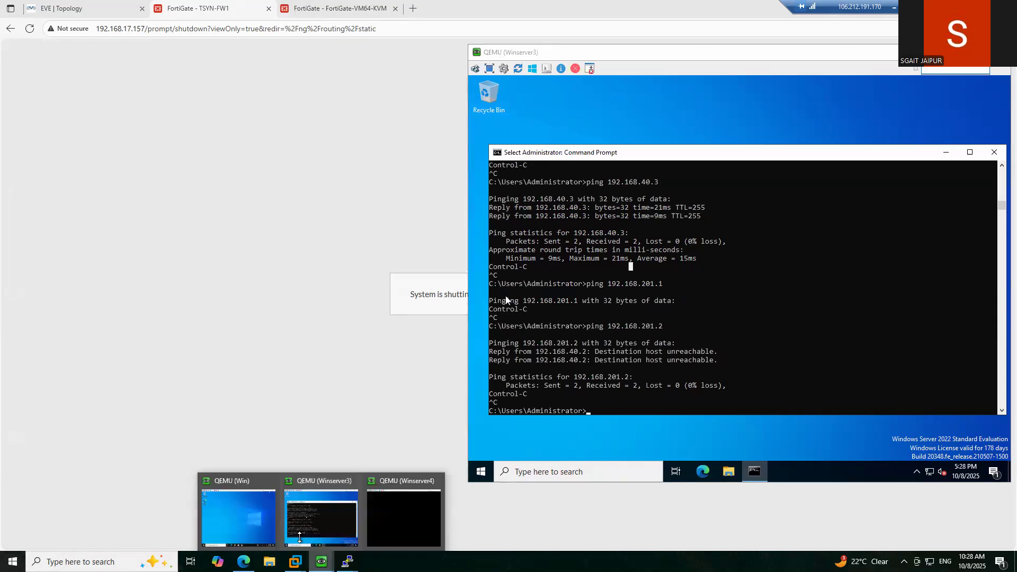
{"action": "left_click", "coordinate": [254, 522]}
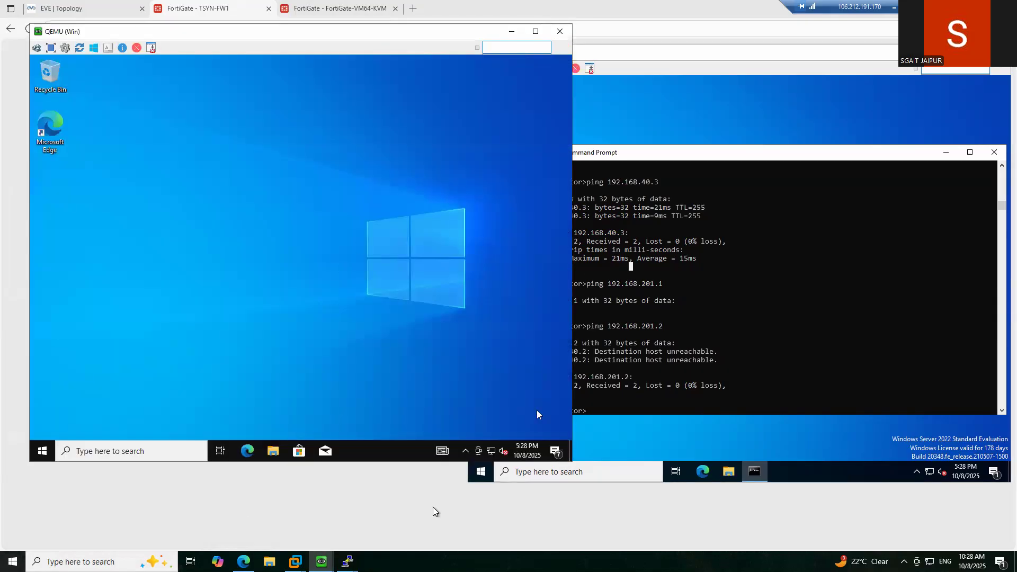
- On Winserver4, dismiss the Windows Admin Center notice and close Server Manager
{"action": "left_click", "coordinate": [348, 562]}
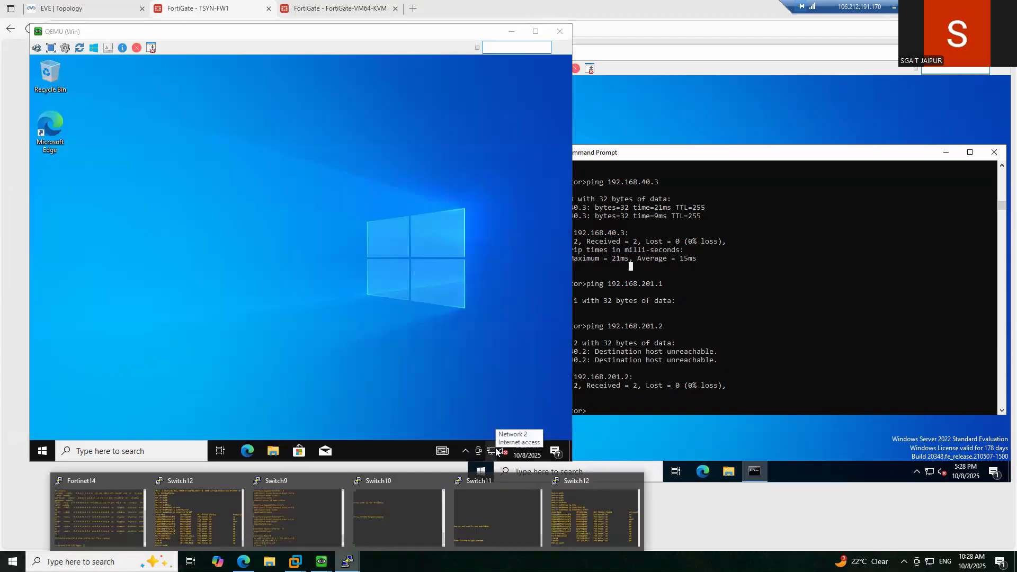
{"action": "mouse_move", "coordinate": [321, 561]}
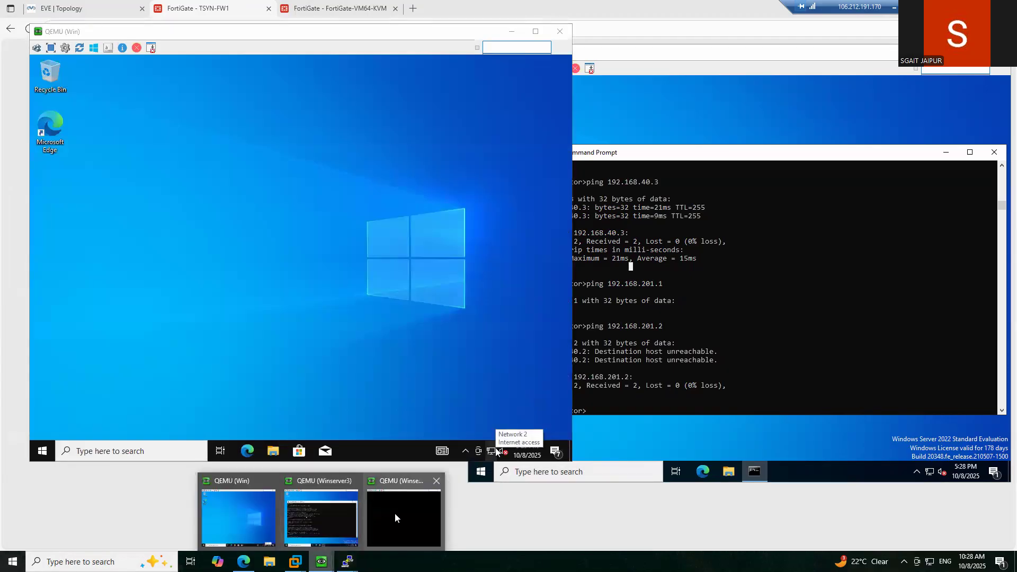
{"action": "left_click", "coordinate": [396, 513]}
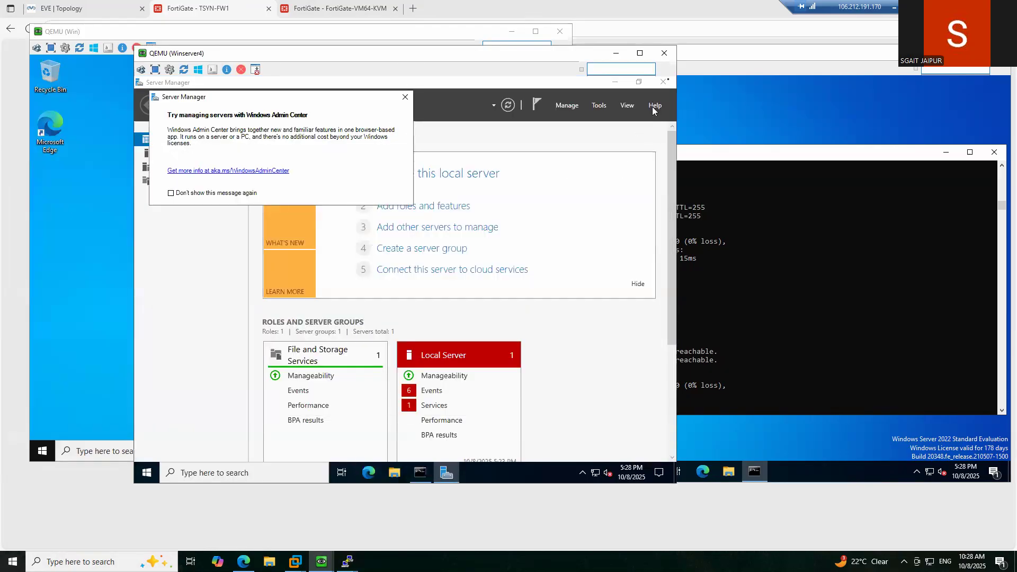
{"action": "left_click", "coordinate": [666, 83]}
{"action": "left_click", "coordinate": [666, 83]}
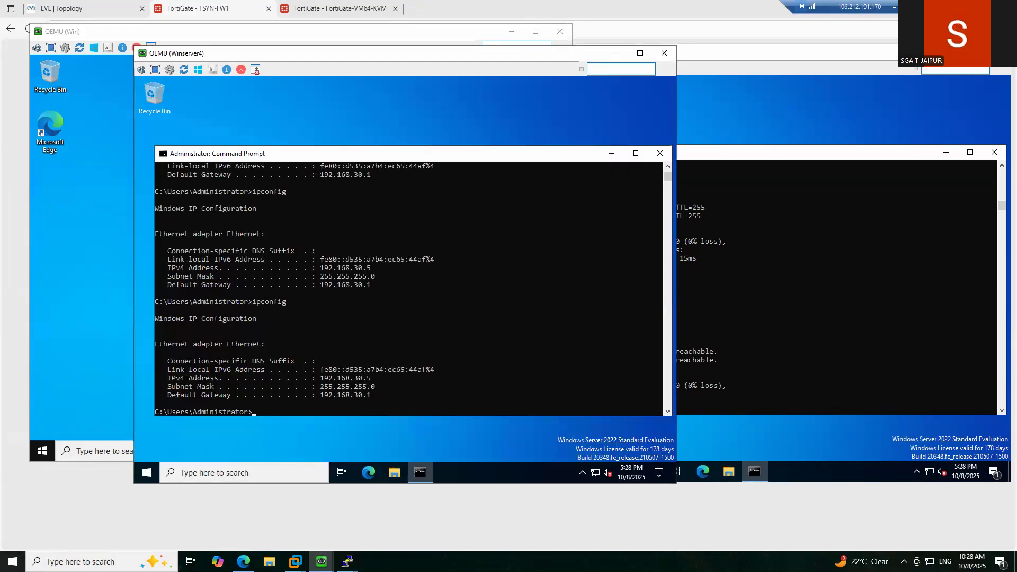
- Return to the Winserver3 prompt, then bring up the Win VM and start a Windows search
{"action": "left_click", "coordinate": [712, 287]}
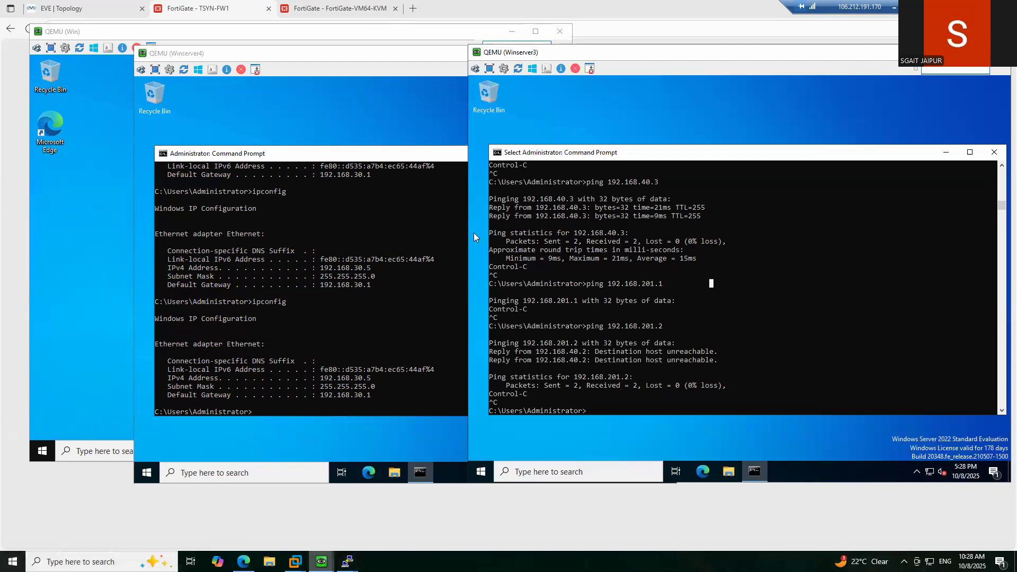
{"action": "left_click", "coordinate": [321, 562]}
{"action": "left_click", "coordinate": [246, 523]}
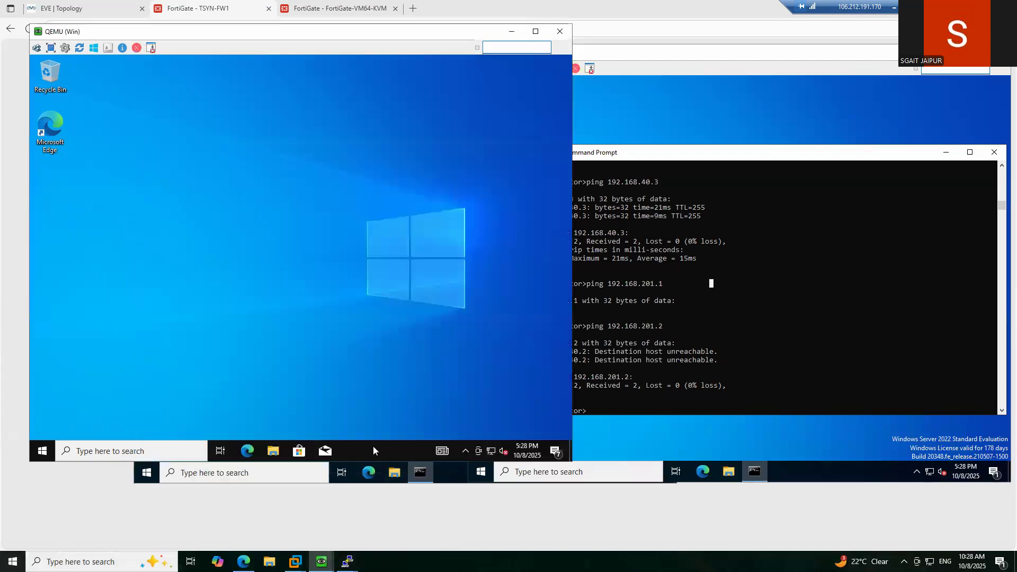
{"action": "left_click", "coordinate": [142, 447]}
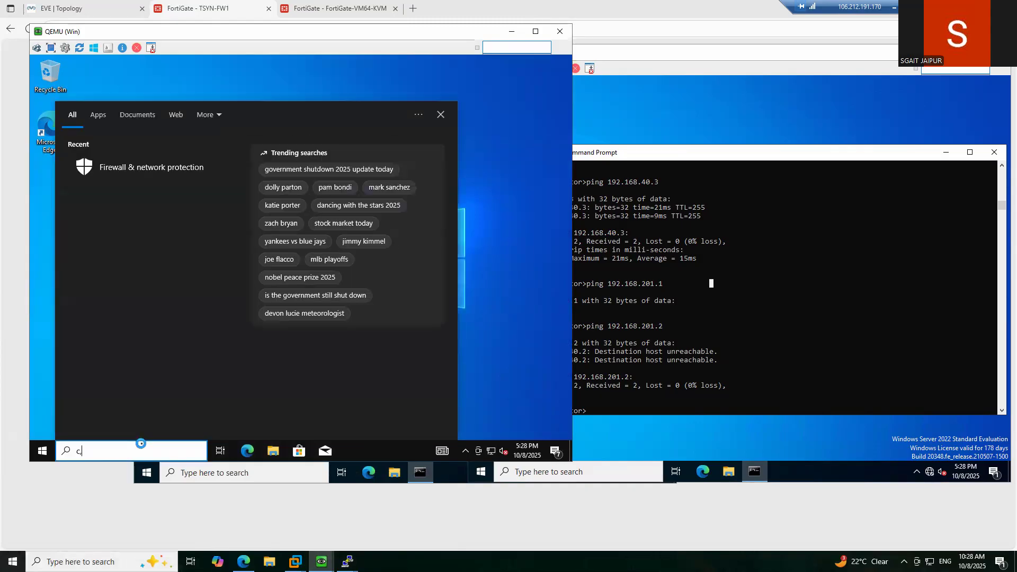
- Open a command prompt in the Win VM and test a ping to 8.8.8.8
{"action": "type", "text": "cmd"}
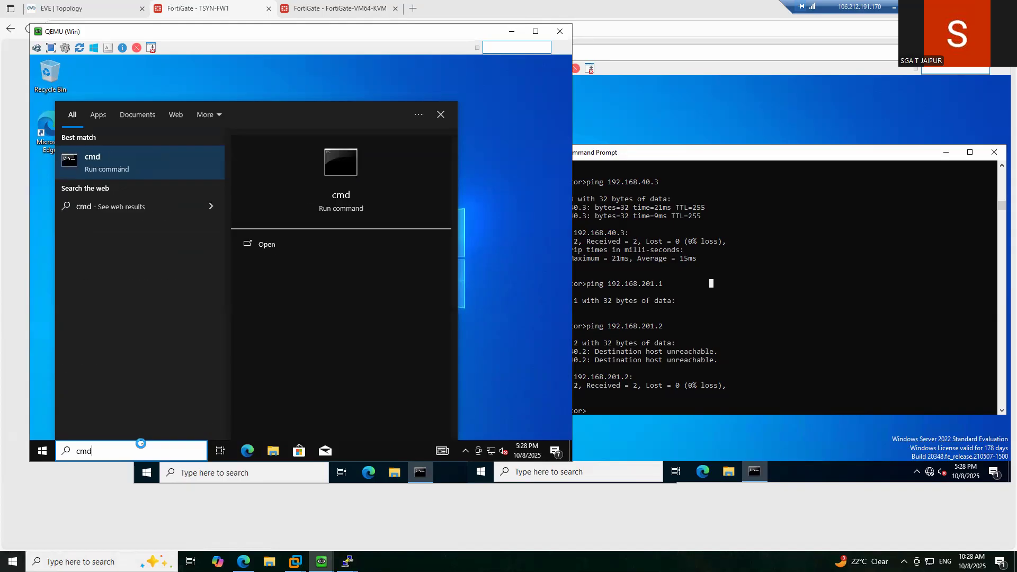
{"action": "key", "text": "Return"}
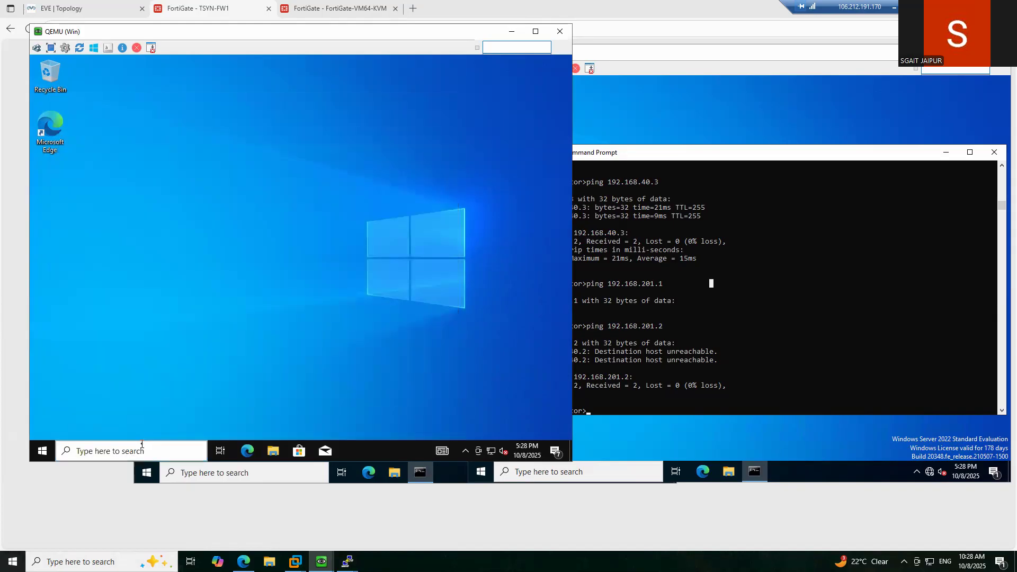
{"action": "type", "text": "ping "}
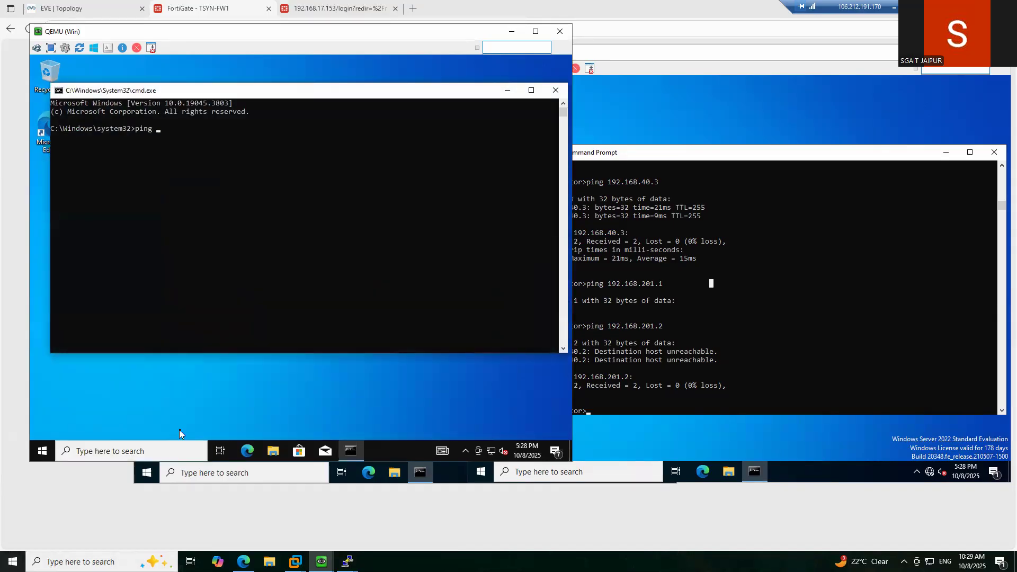
{"action": "type", "text": "8.8.8.8"}
{"action": "key", "text": "Return"}
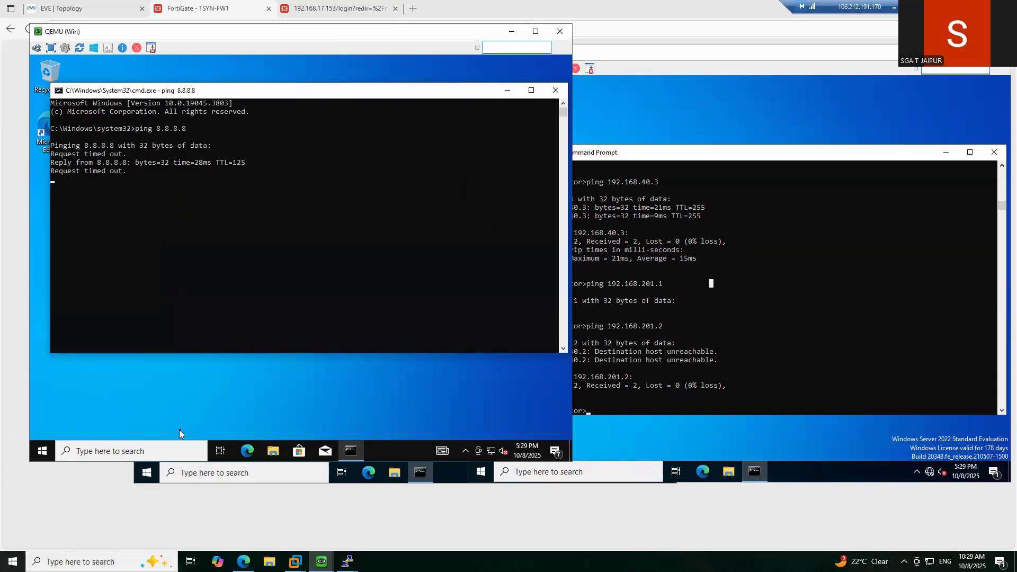
{"action": "key", "text": "ctrl+c"}
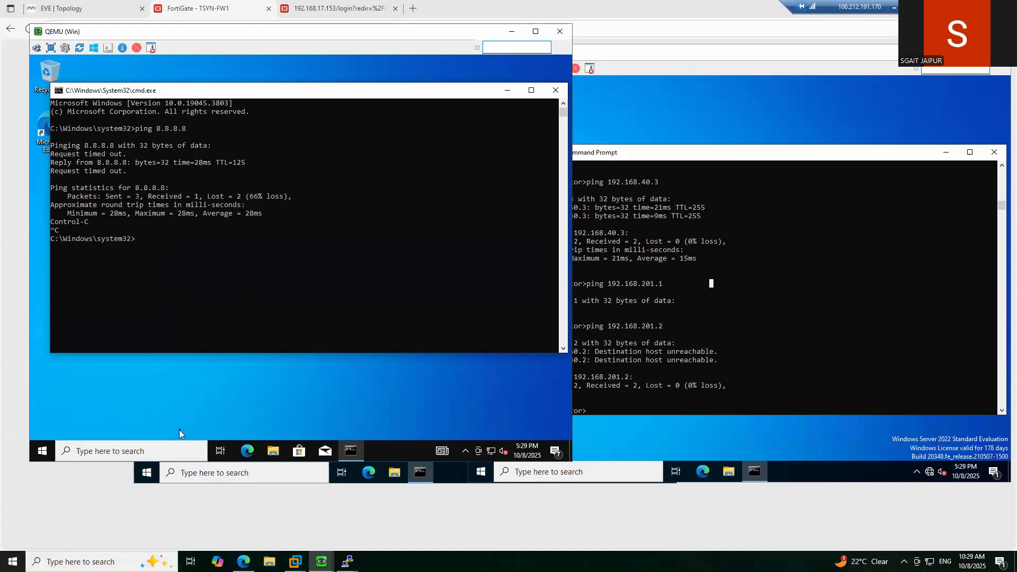
- Ping 192.168.30.5, then leave 'ping 192.168.30.5 -t' running continuously
{"action": "type", "text": "ping 192.168.30.5"}
{"action": "key", "text": "Return"}
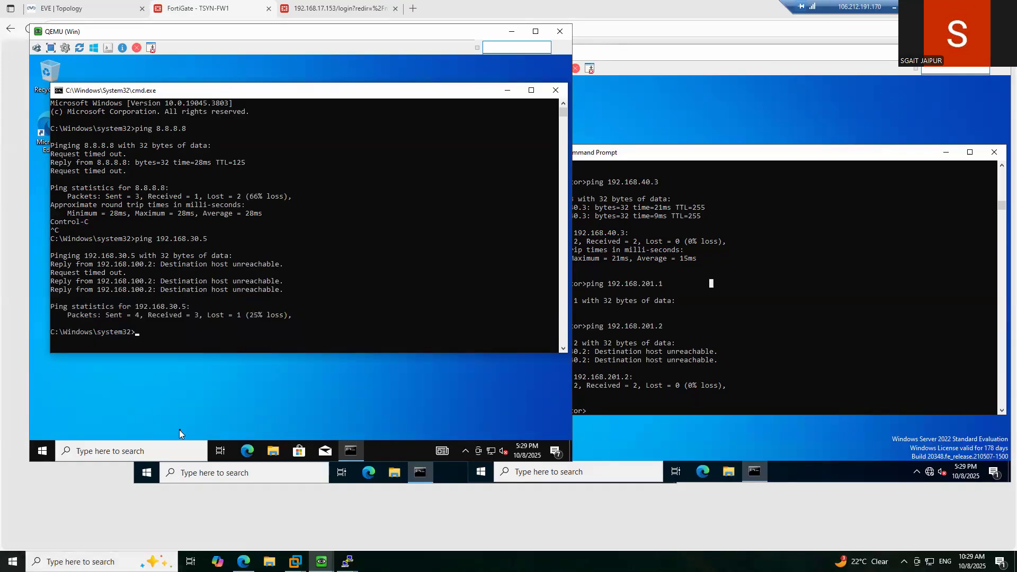
{"action": "key", "text": "Up"}
{"action": "type", "text": "t"}
{"action": "key", "text": "Return"}
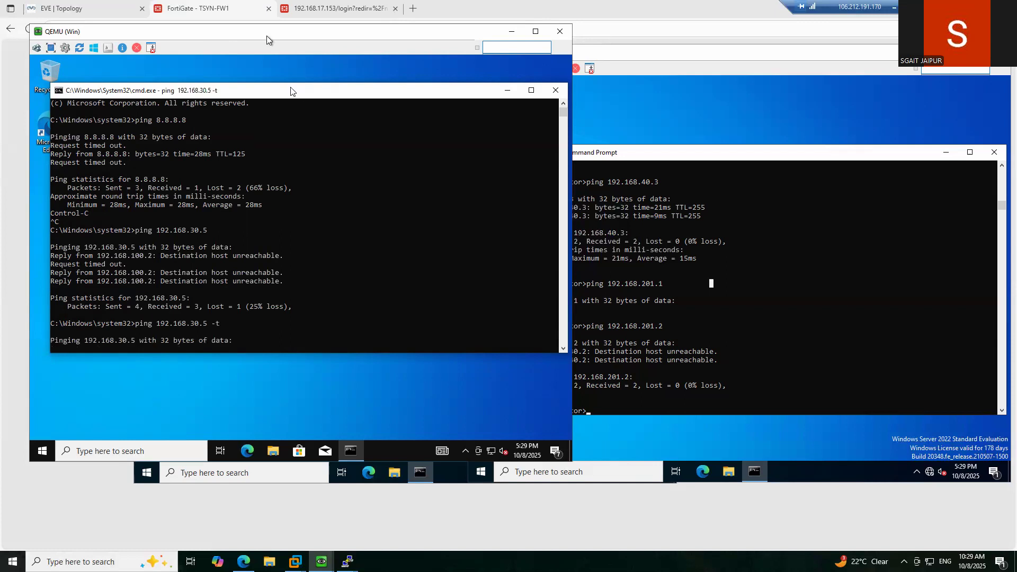
- Log back in to the FortiGate with the admin username and password, postponing the setup prompt
{"action": "left_click", "coordinate": [312, 16]}
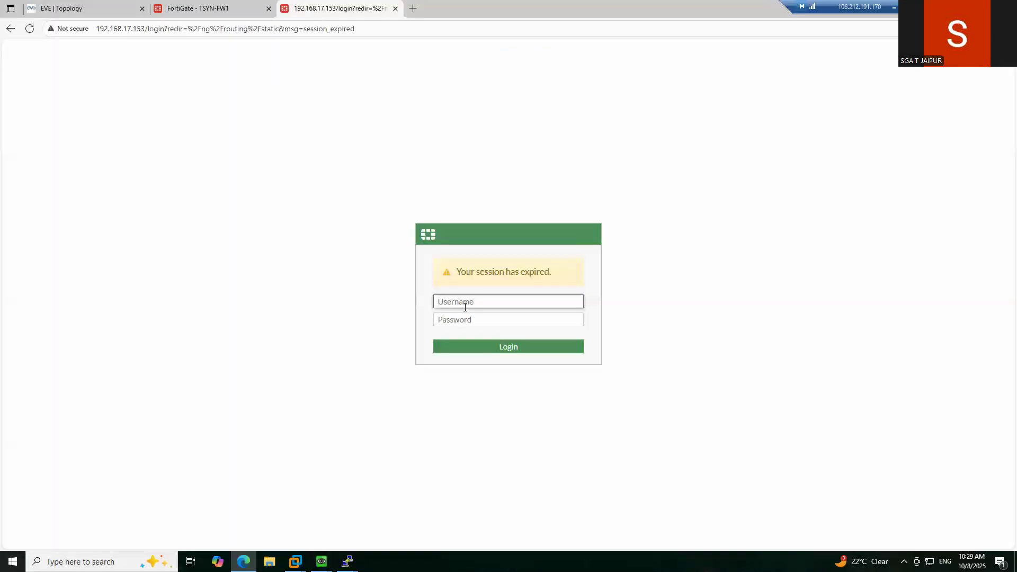
{"action": "type", "text": "admin"}
{"action": "key", "text": "Tab"}
{"action": "type", "text": "admin"}
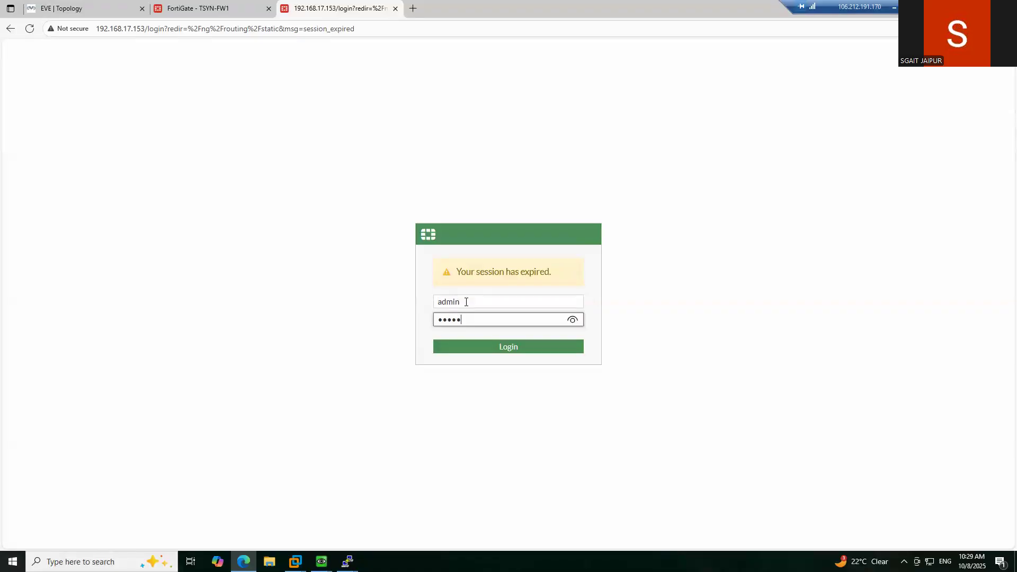
{"action": "key", "text": "Return"}
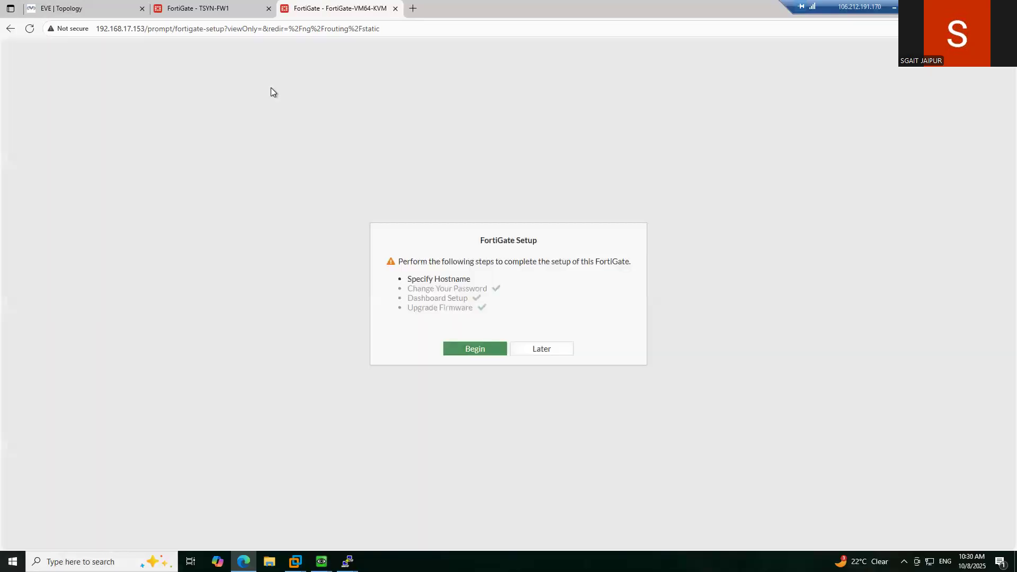
{"action": "left_click", "coordinate": [546, 349]}
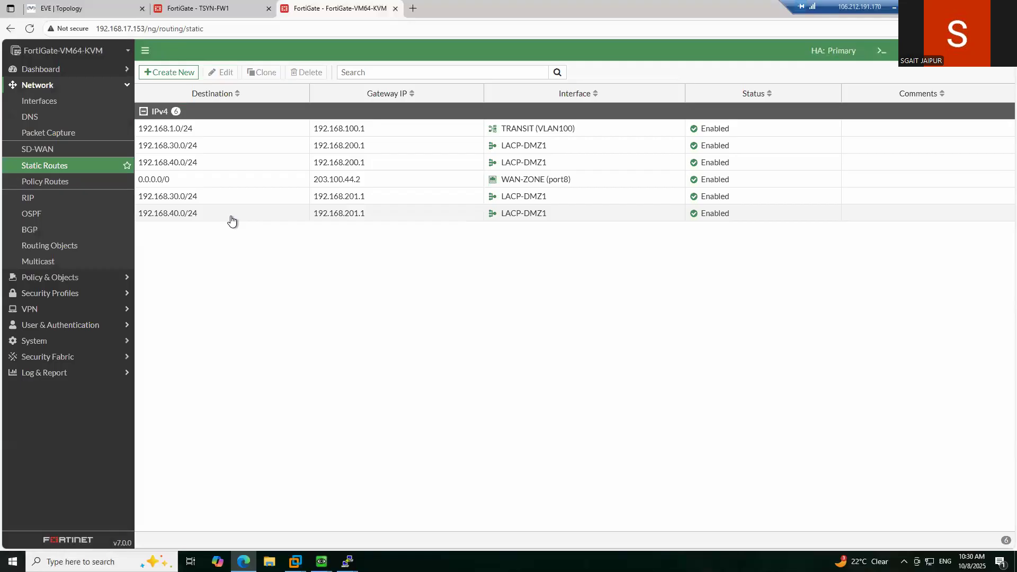
- Review the 192.168.30.0/24 route's LACP-DMZ1 interface, cancel unchanged, and go to Network Interfaces
{"action": "double_click", "coordinate": [195, 200]}
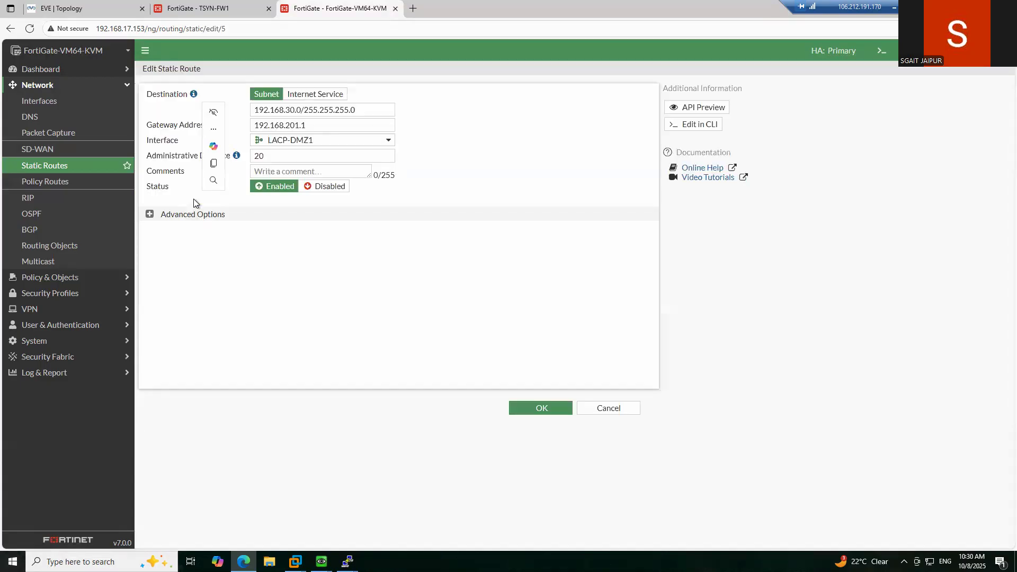
{"action": "left_click", "coordinate": [316, 141]}
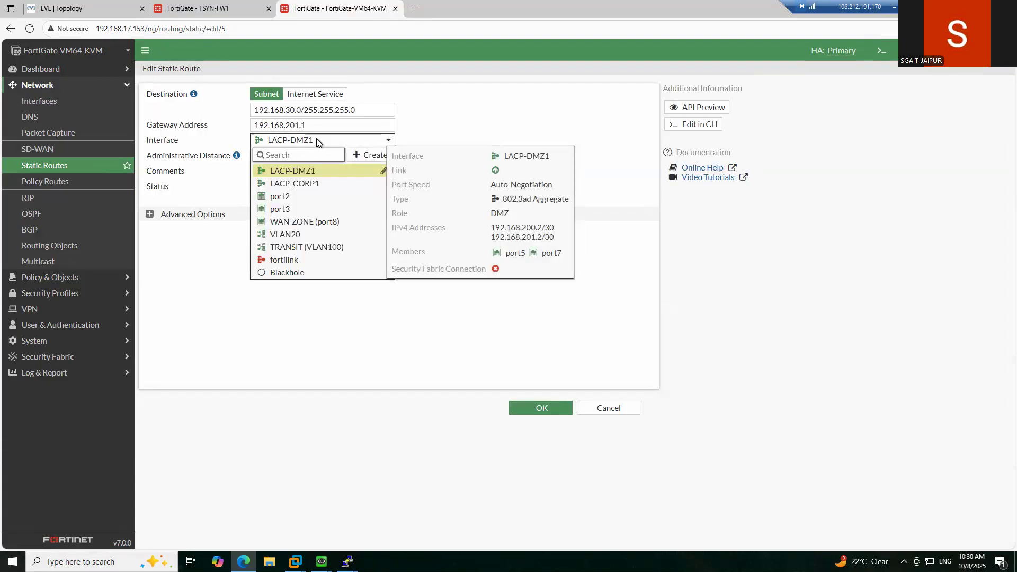
{"action": "left_click", "coordinate": [351, 291]}
{"action": "left_click", "coordinate": [608, 409]}
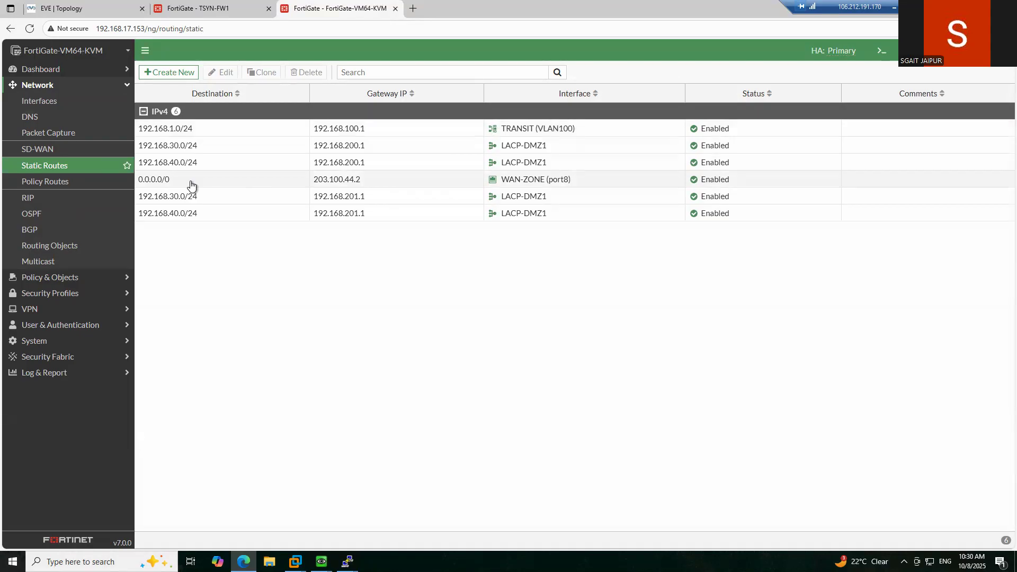
{"action": "left_click", "coordinate": [53, 102]}
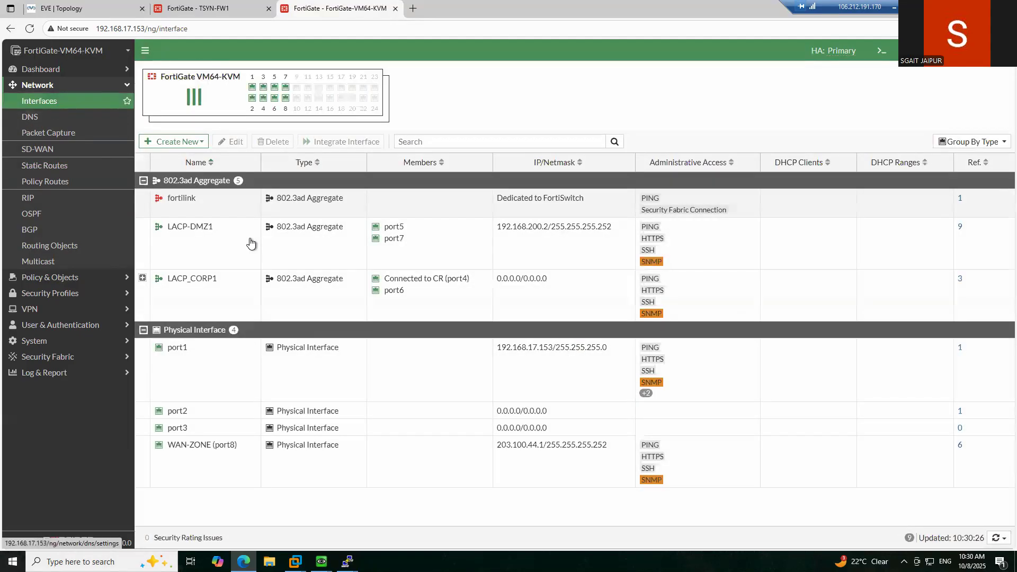
- Confirm LACP-DMZ1's secondary IP 192.168.201.2/255.255.255.252, save it, and return to the EVE topology
{"action": "double_click", "coordinate": [195, 239]}
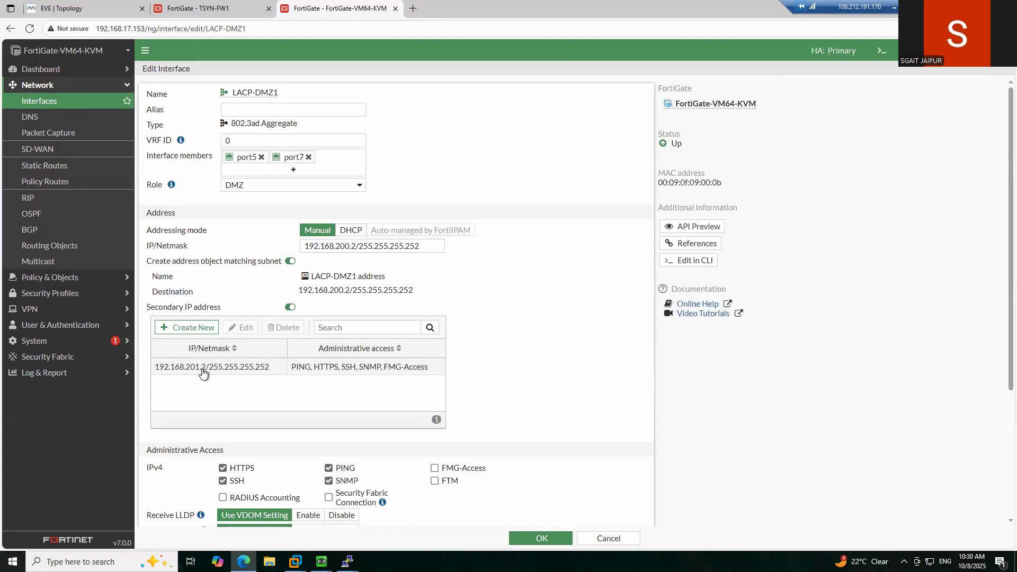
{"action": "left_click", "coordinate": [531, 539]}
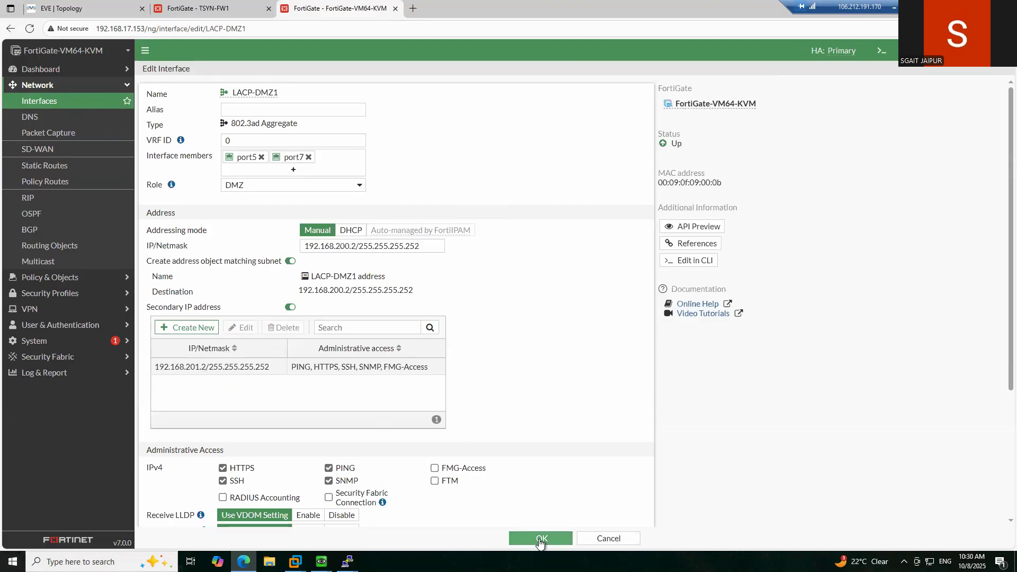
{"action": "left_click", "coordinate": [86, 16]}
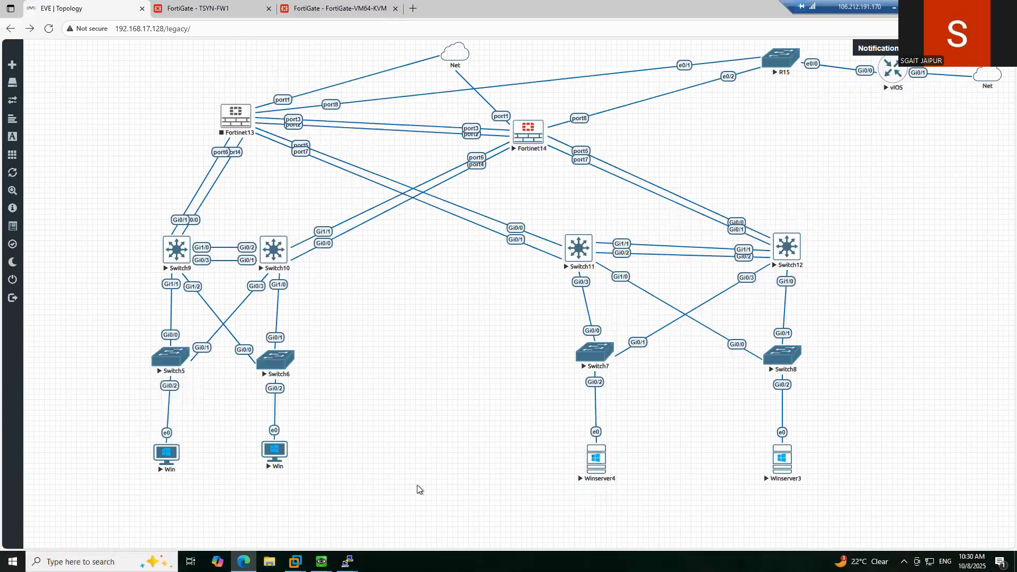
- On the Switch12 console, ping the firewall at 192.168.201.2
{"action": "left_click", "coordinate": [347, 562]}
{"action": "left_click", "coordinate": [571, 523]}
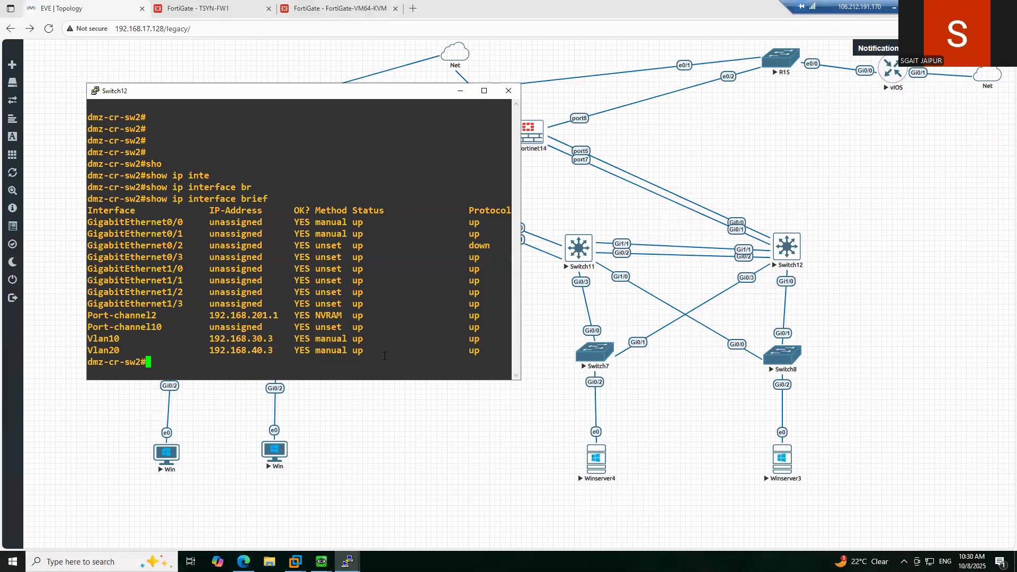
{"action": "type", "text": "ping"}
{"action": "double_click", "coordinate": [259, 315]}
{"action": "right_click", "coordinate": [408, 262]}
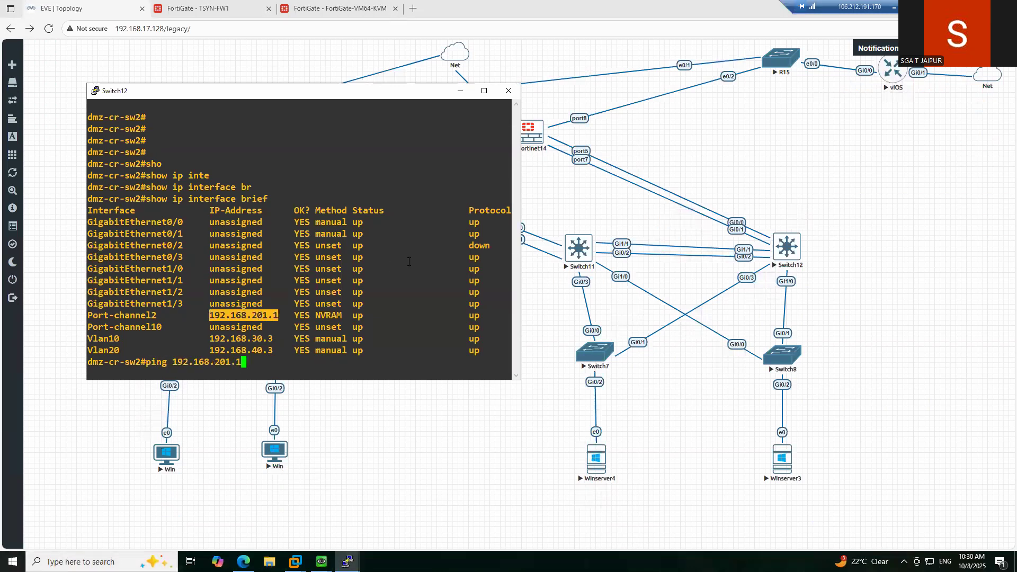
{"action": "type", "text": "2"}
{"action": "key", "text": "Return"}
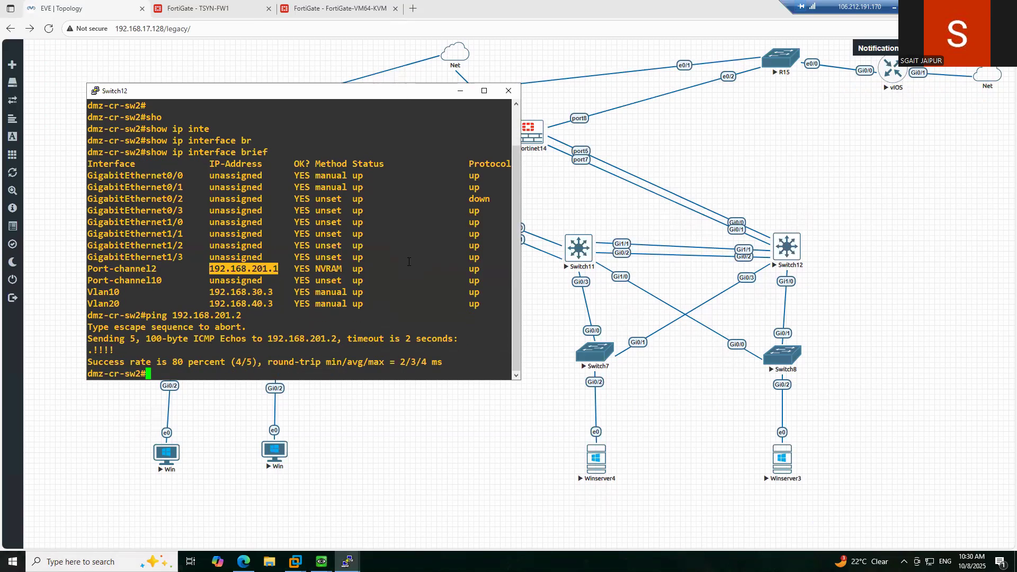
- Display dmz-cr-sw2's routing table to confirm its default route via 192.168.201.2
{"action": "type", "text": "sho"}
{"action": "key", "text": "Tab"}
{"action": "type", "text": "ip rou"}
{"action": "key", "text": "Tab"}
{"action": "key", "text": "Return"}
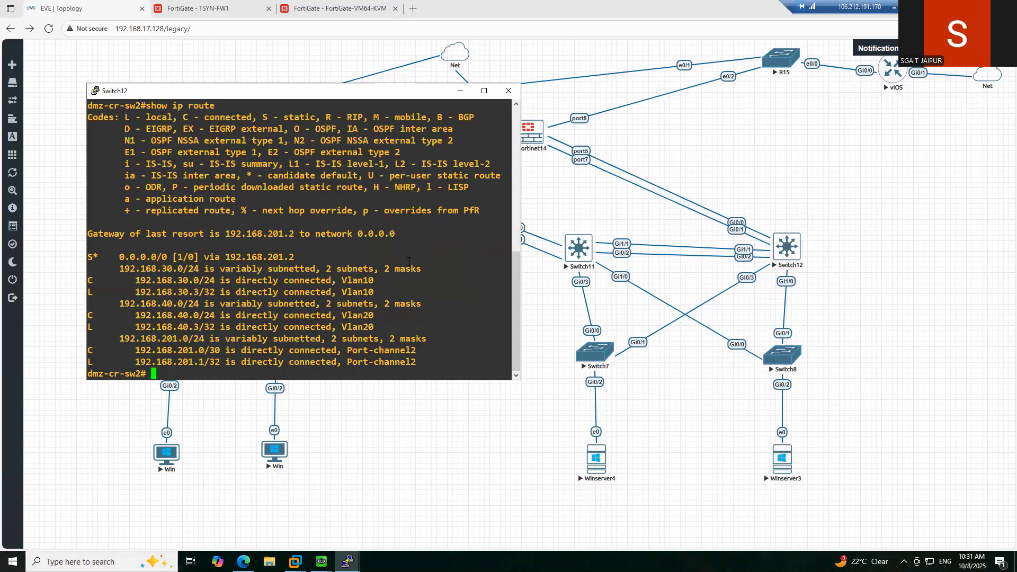
{"action": "key", "text": "Return"}
{"action": "key", "text": "Return"}
{"action": "key", "text": "Return"}
{"action": "key", "text": "Return"}
{"action": "key", "text": "Return"}
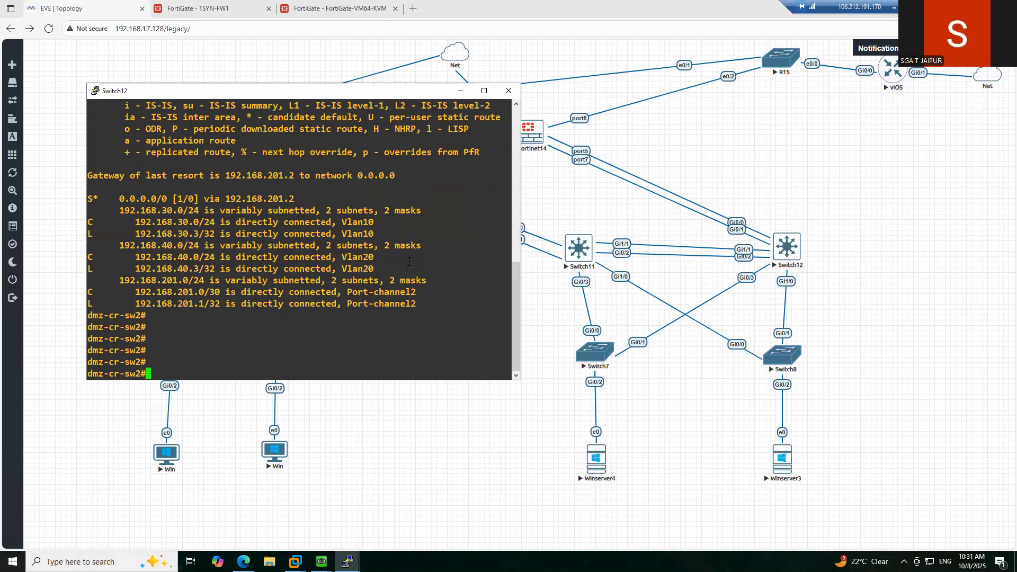
{"action": "left_click", "coordinate": [322, 562]}
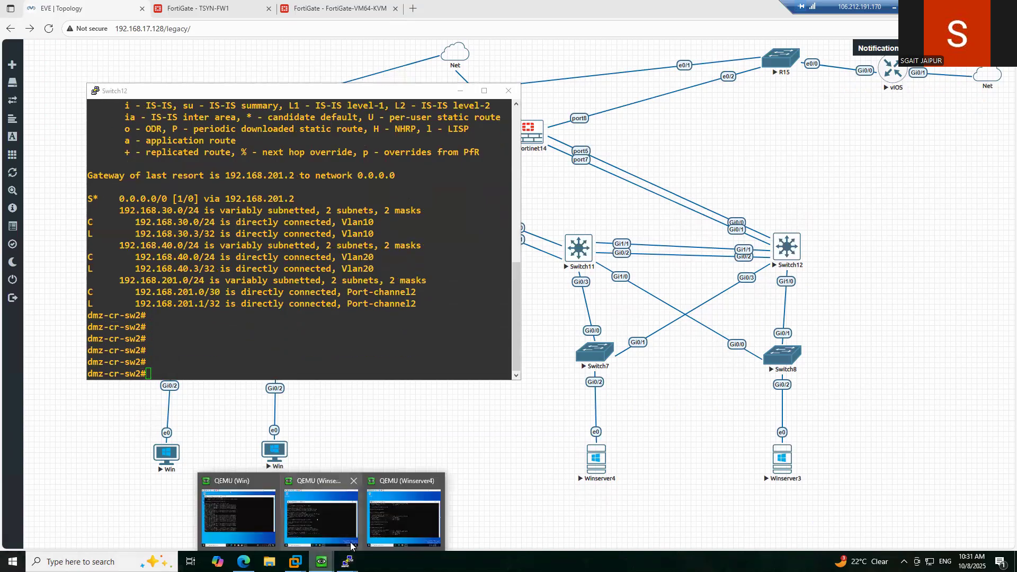
- From Winserver3's Command Prompt, ping 192.168.201.1 and then 192.168.201.2, stopping each run
{"action": "left_click", "coordinate": [317, 526]}
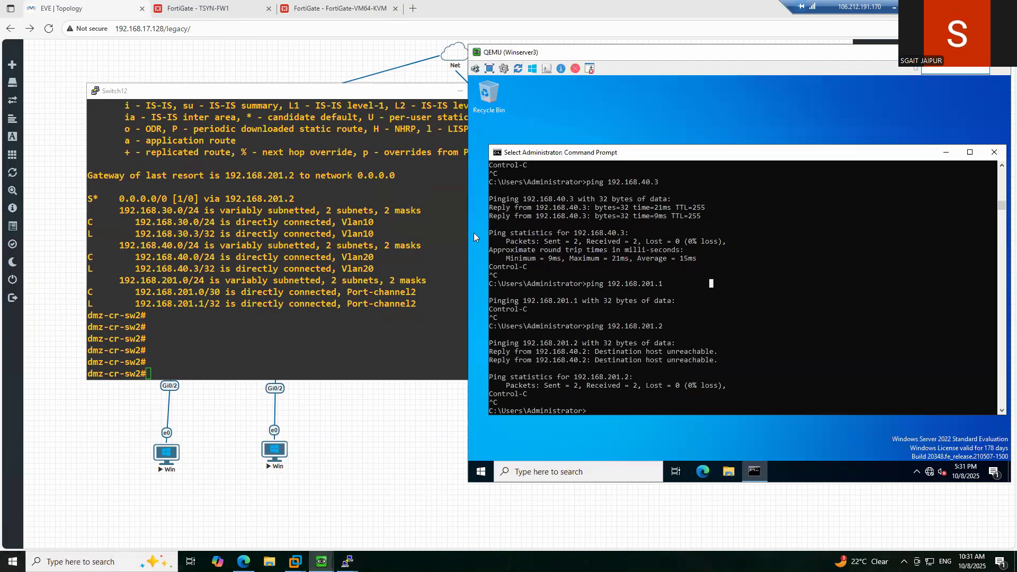
{"action": "key", "text": "Escape"}
{"action": "type", "text": "ping 1"}
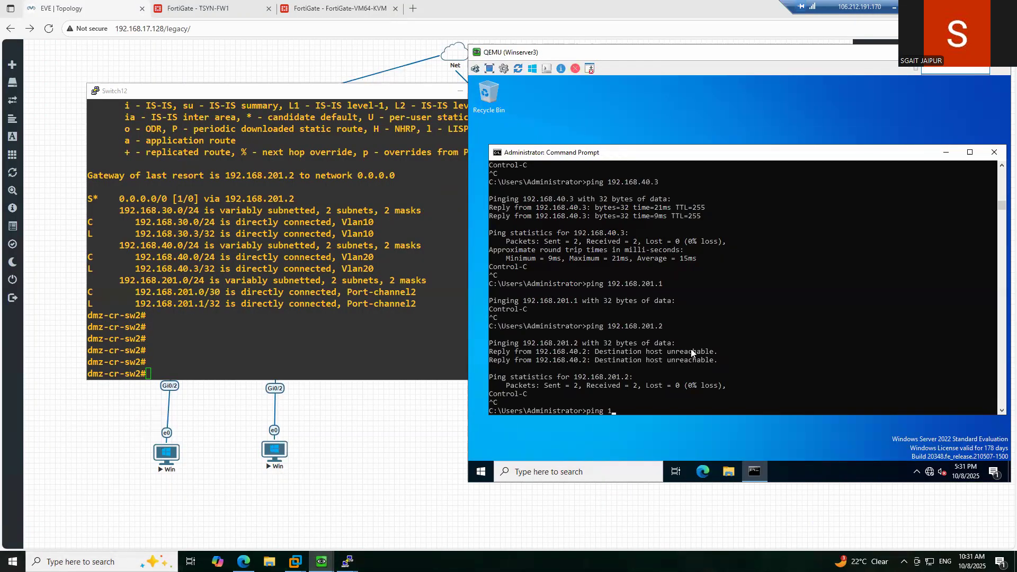
{"action": "type", "text": "92.168.201"}
{"action": "type", "text": ".1"}
{"action": "key", "text": "Return"}
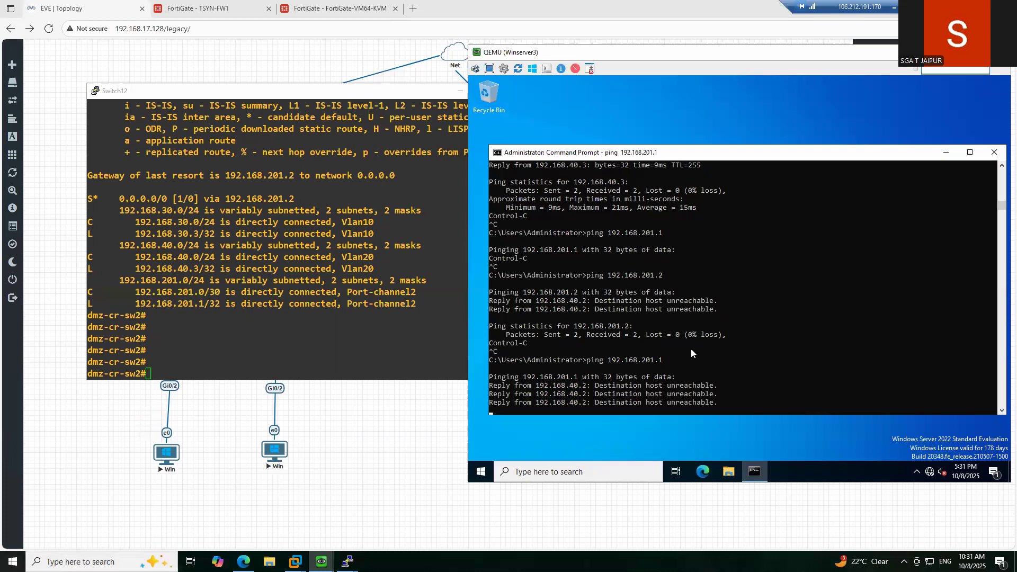
{"action": "key", "text": "Up"}
{"action": "key", "text": "Up"}
{"action": "key", "text": "Return"}
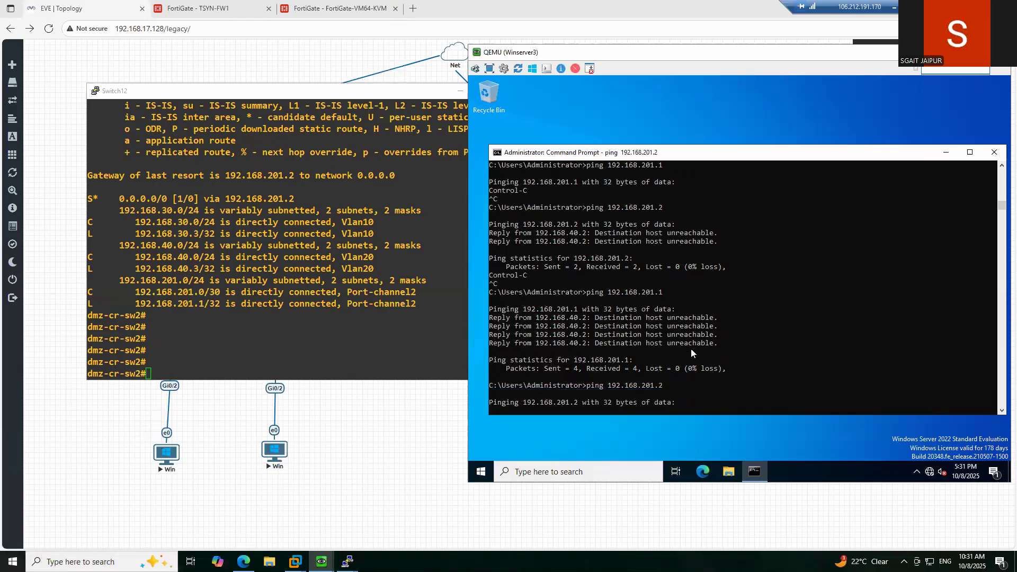
{"action": "key", "text": "ctrl+c"}
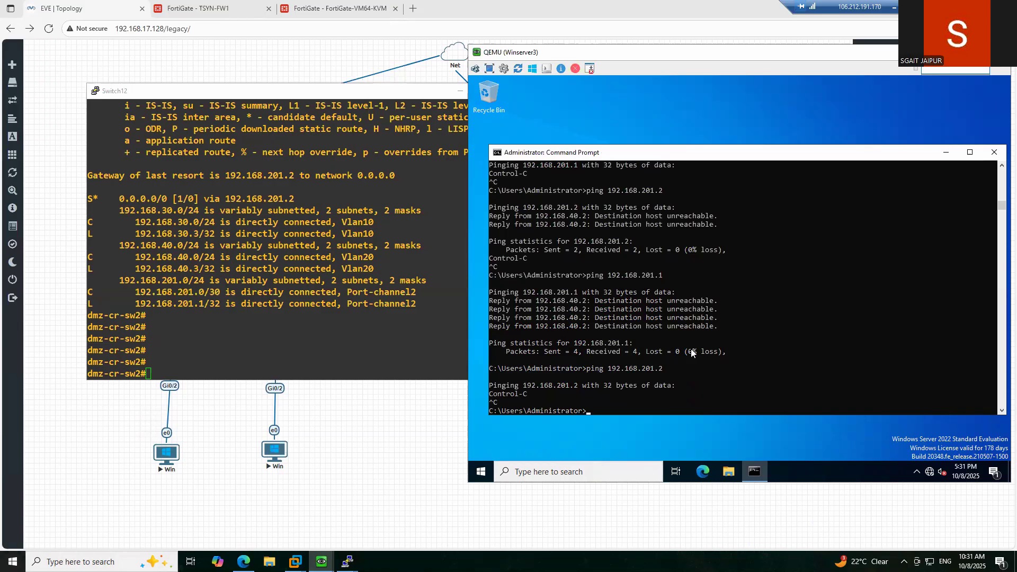
{"action": "key", "text": "Up"}
{"action": "key", "text": "Return"}
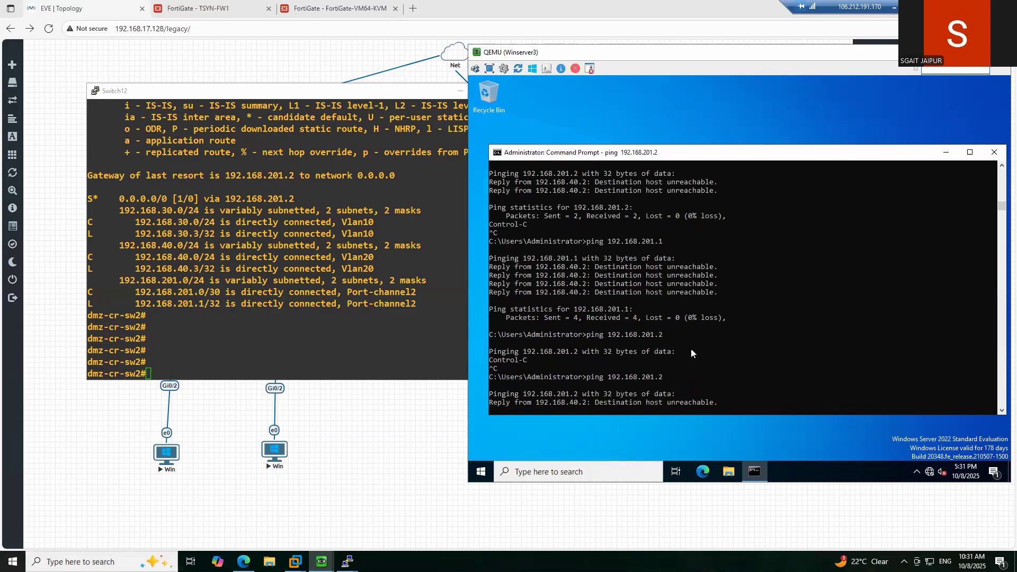
{"action": "key", "text": "ctrl+c"}
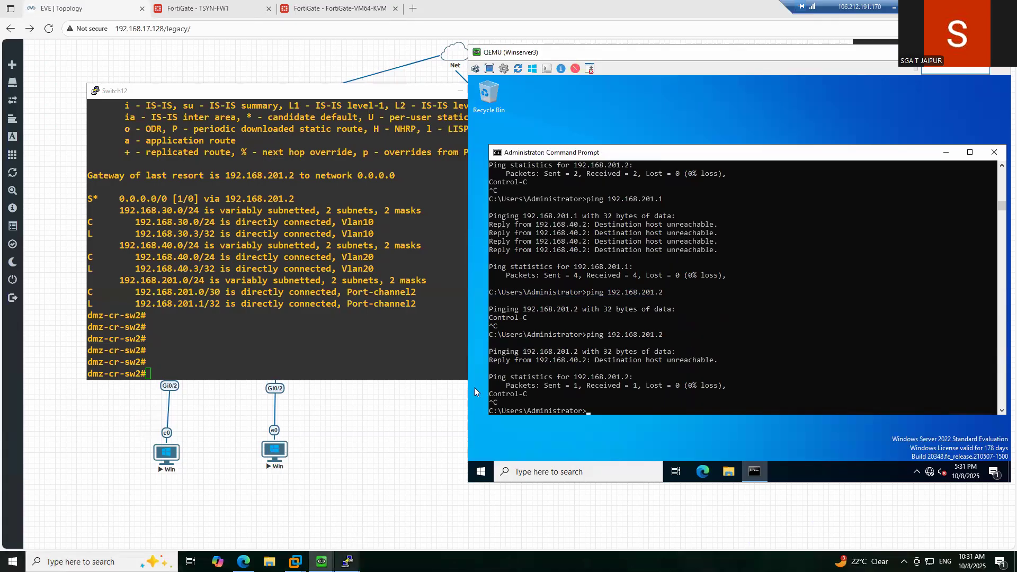
- Check the full lab topology, then ping 192.168.201.1 again from Winserver3
{"action": "mouse_move", "coordinate": [347, 561]}
{"action": "left_click", "coordinate": [468, 449]}
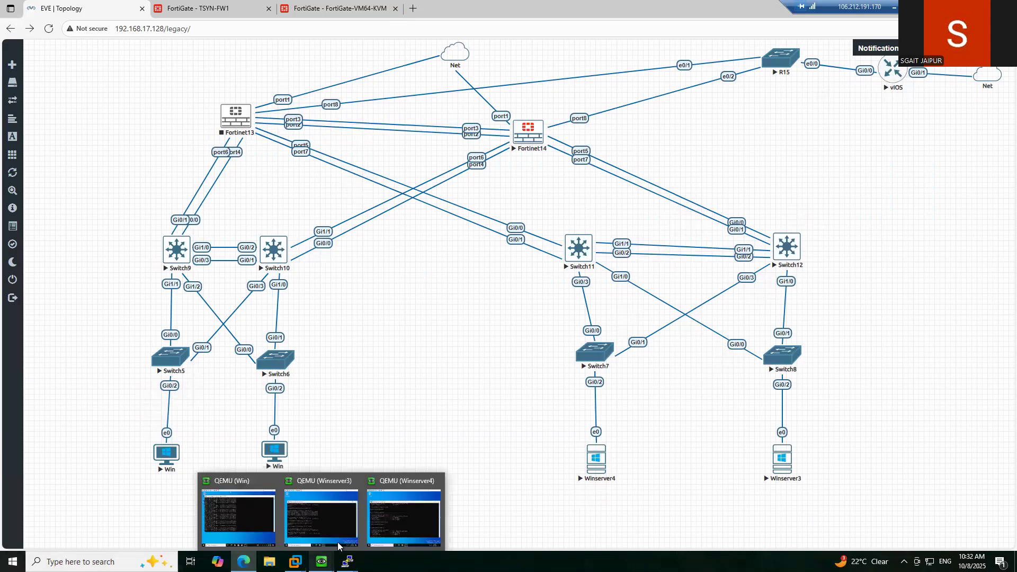
{"action": "mouse_move", "coordinate": [393, 516]}
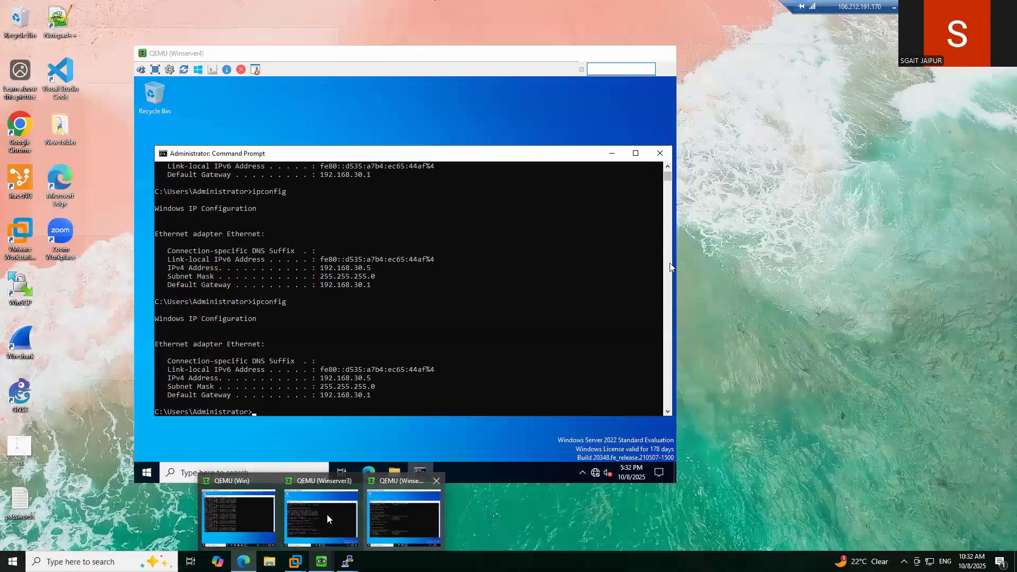
{"action": "left_click", "coordinate": [326, 514]}
{"action": "left_click", "coordinate": [728, 368]}
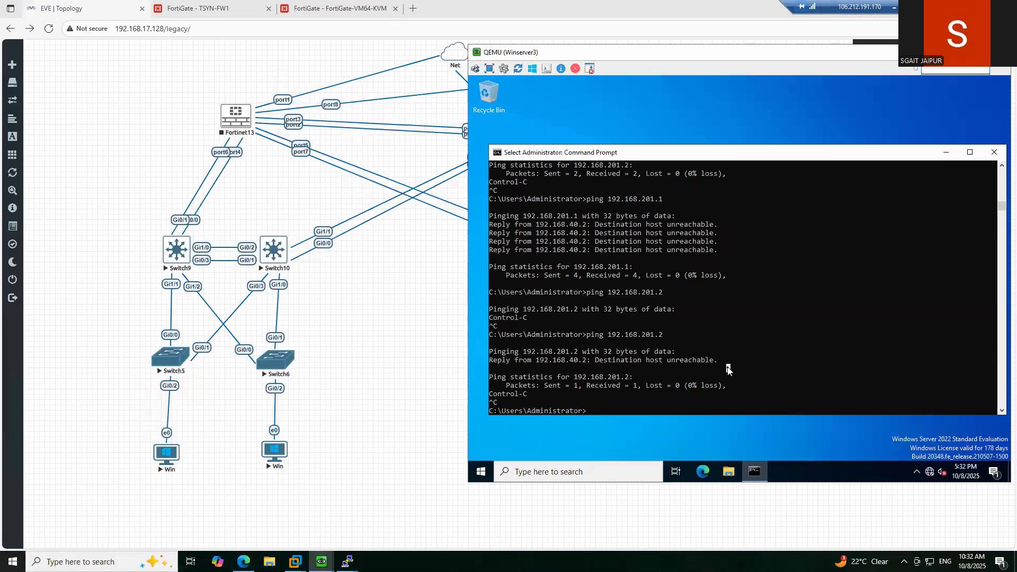
{"action": "key", "text": "Up"}
{"action": "key", "text": "BackSpace"}
{"action": "key", "text": "BackSpace"}
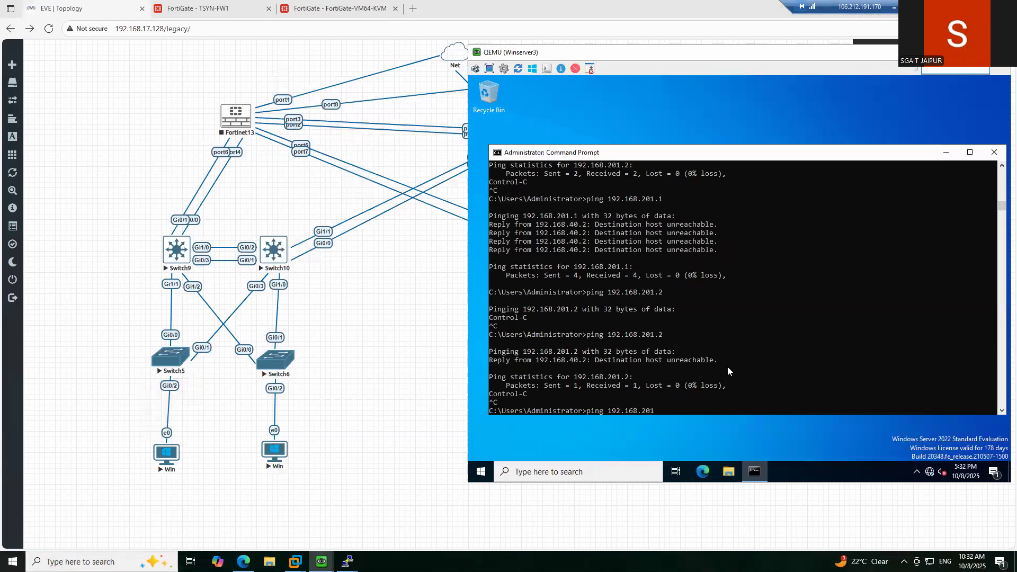
{"action": "type", "text": ".1"}
{"action": "key", "text": "Return"}
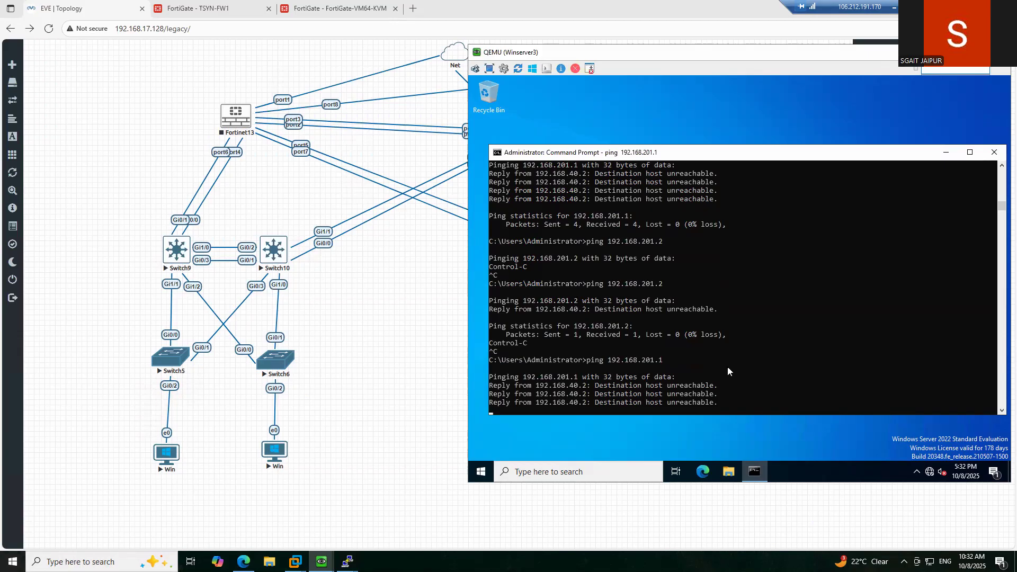
{"action": "key", "text": "ctrl+c"}
- Run ipconfig and ping Winserver3's default gateway 192.168.40.1
{"action": "type", "text": "ipconfig"}
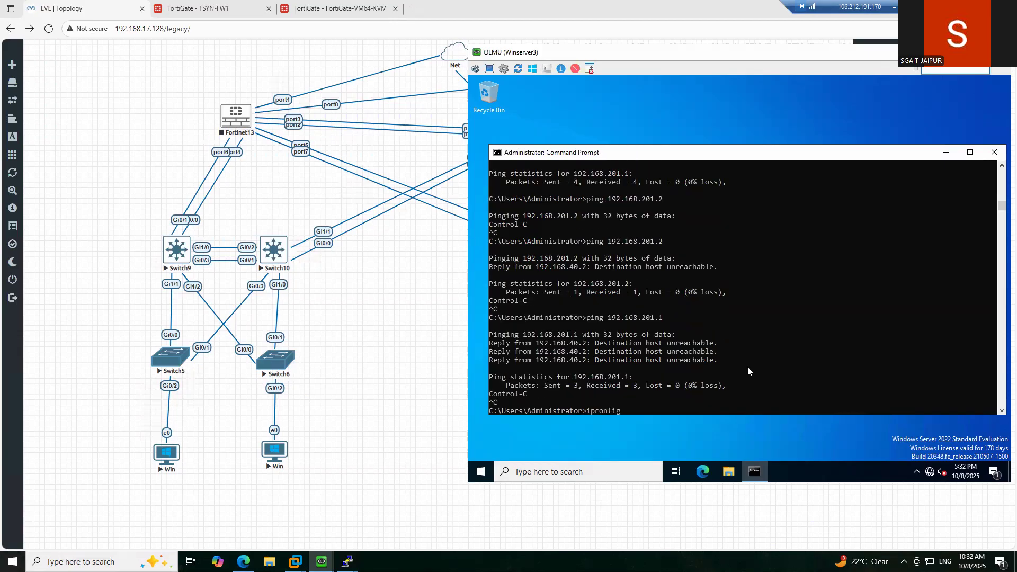
{"action": "key", "text": "Return"}
{"action": "type", "text": "ping"}
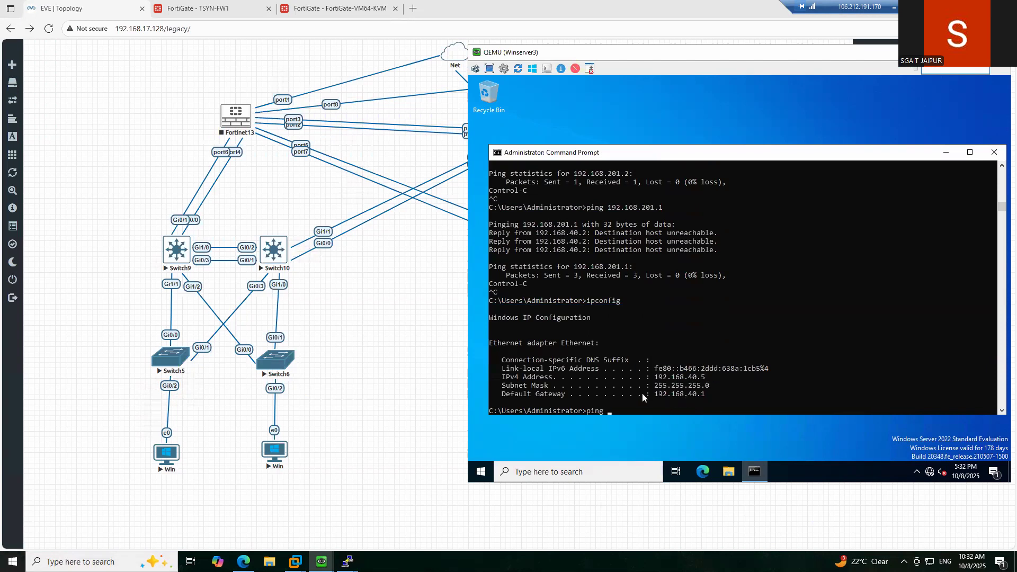
{"action": "left_click_drag", "start_coordinate": [656, 393], "coordinate": [706, 397]}
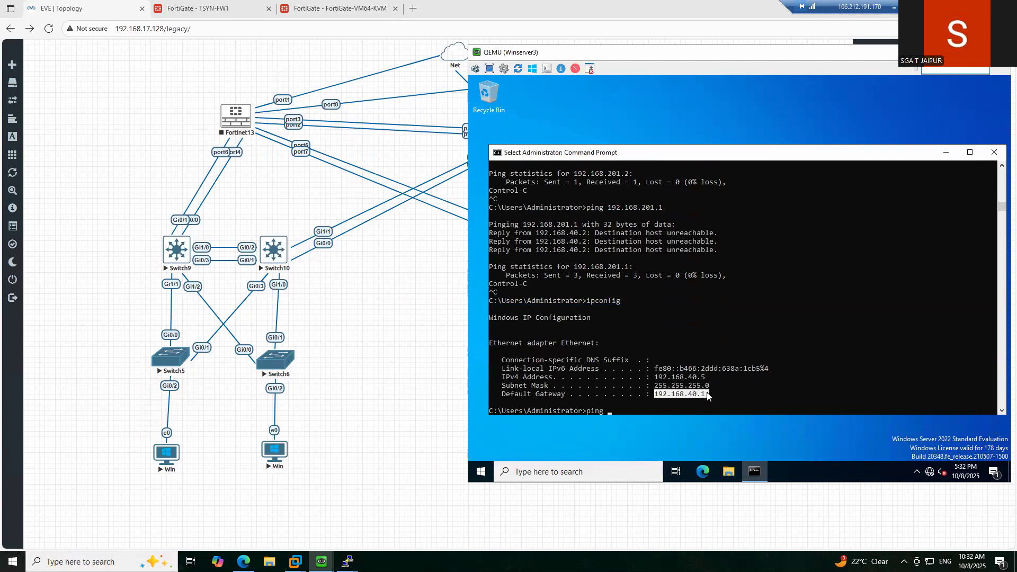
{"action": "right_click", "coordinate": [689, 395]}
{"action": "right_click", "coordinate": [617, 360]}
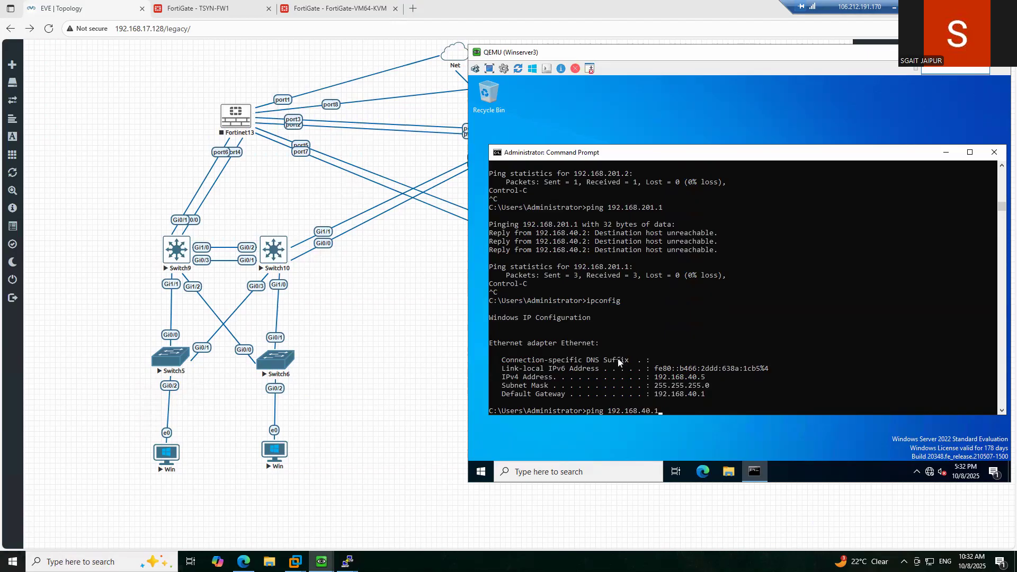
{"action": "key", "text": "Return"}
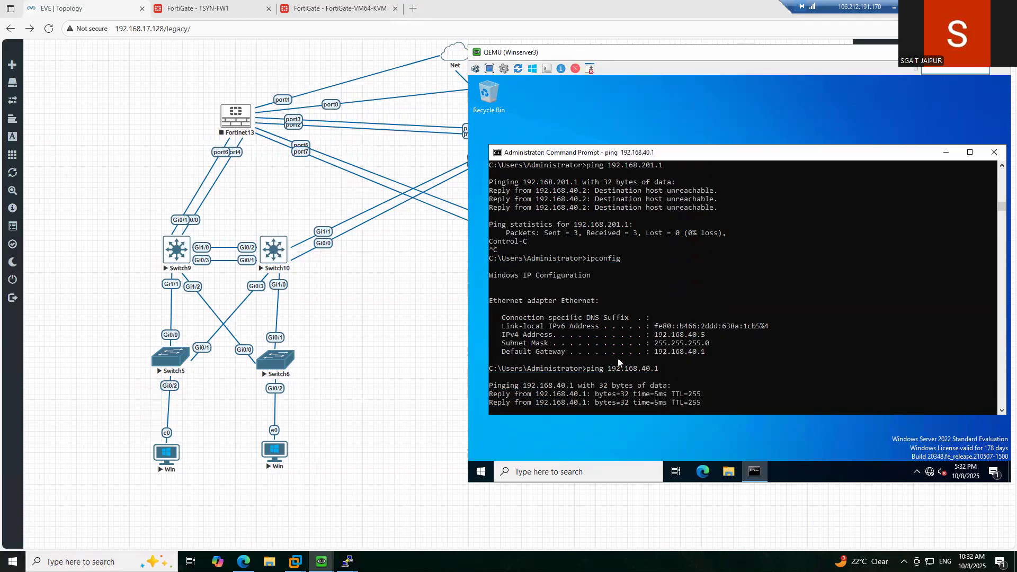
{"action": "key", "text": "ctrl+c"}
- Begin retargeting the recalled ping to 192.168.201.x, then return to the EVE-NG topology
{"action": "key", "text": "Up"}
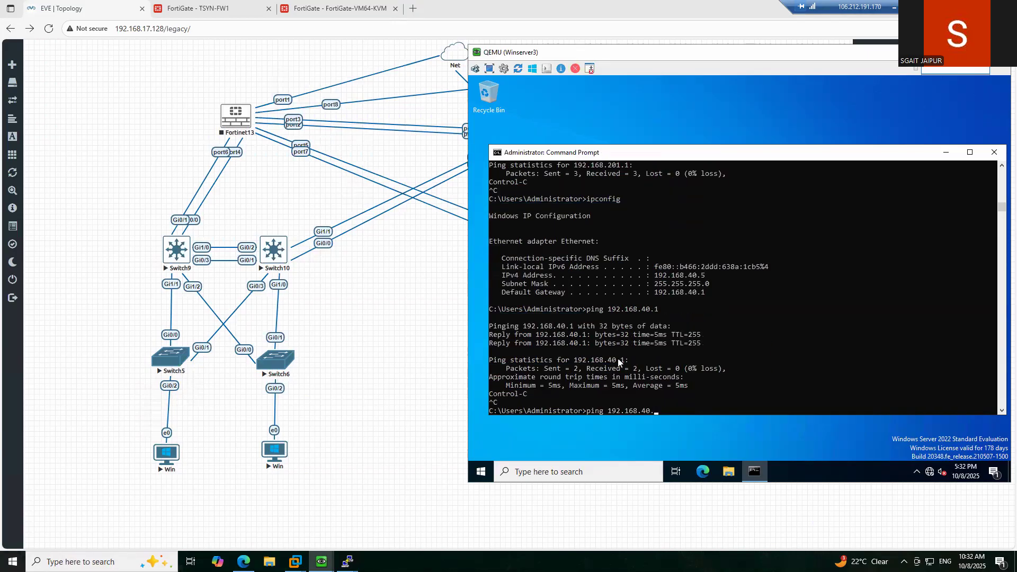
{"action": "key", "text": "BackSpace"}
{"action": "key", "text": "BackSpace"}
{"action": "type", "text": "201.1"}
{"action": "key", "text": "BackSpace"}
{"action": "key", "text": "BackSpace"}
{"action": "key", "text": "BackSpace"}
{"action": "key", "text": "BackSpace"}
{"action": "key", "text": "BackSpace"}
{"action": "key", "text": "BackSpace"}
{"action": "key", "text": "BackSpace"}
{"action": "key", "text": "BackSpace"}
{"action": "key", "text": "BackSpace"}
{"action": "key", "text": "BackSpace"}
{"action": "key", "text": "BackSpace"}
{"action": "key", "text": "BackSpace"}
{"action": "key", "text": "BackSpace"}
{"action": "key", "text": "BackSpace"}
{"action": "key", "text": "BackSpace"}
{"action": "key", "text": "BackSpace"}
{"action": "left_click", "coordinate": [412, 313]}
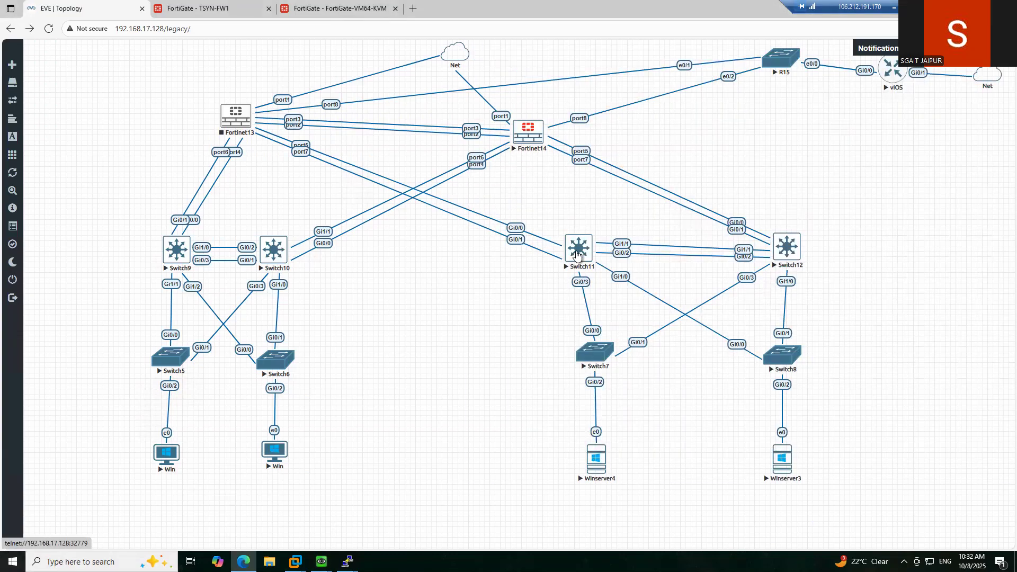
- Open a telnet console session to Switch11 (dmz-cr-sw1)
{"action": "left_click", "coordinate": [580, 256]}
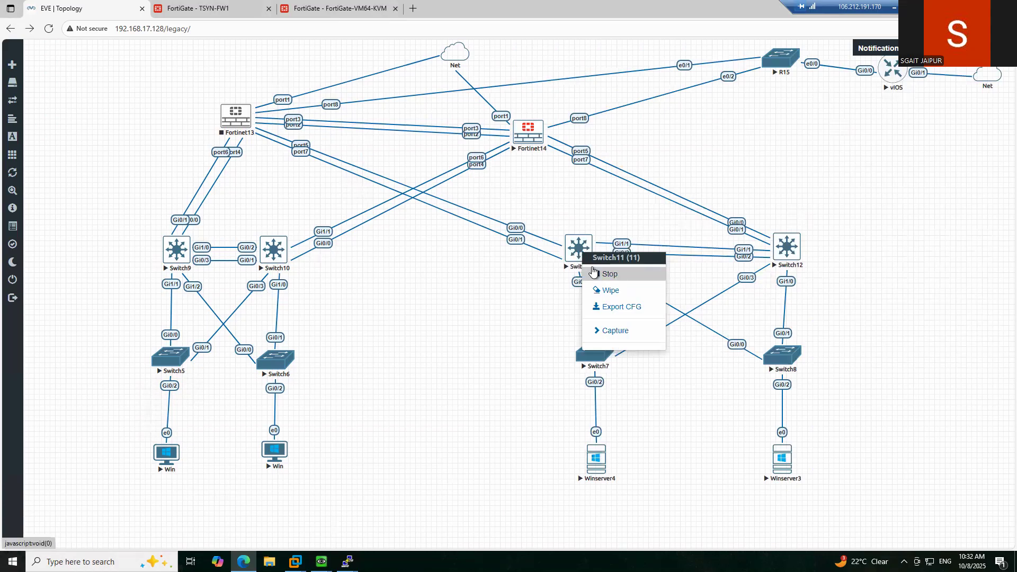
{"action": "left_click", "coordinate": [588, 212]}
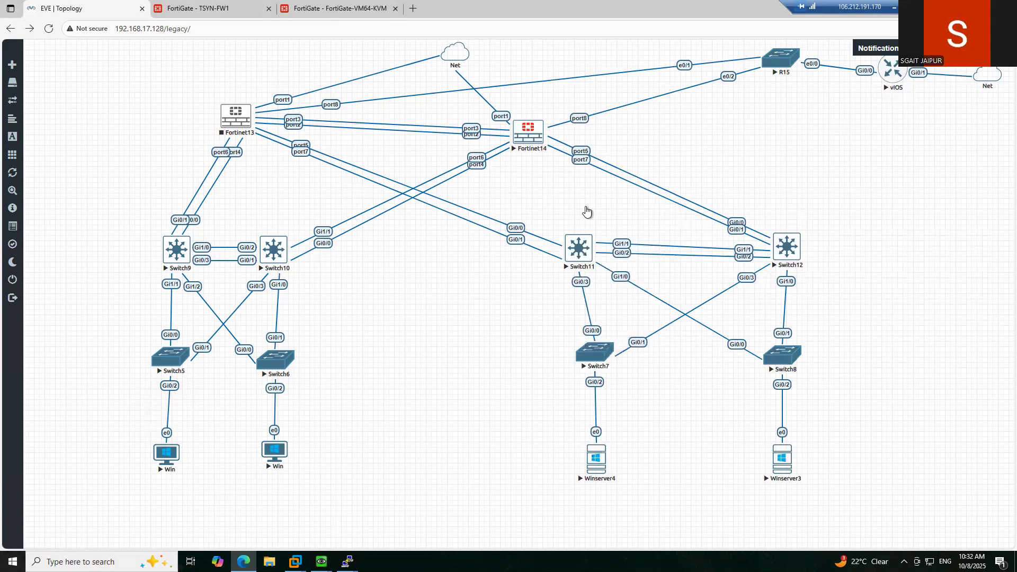
{"action": "left_click", "coordinate": [583, 242]}
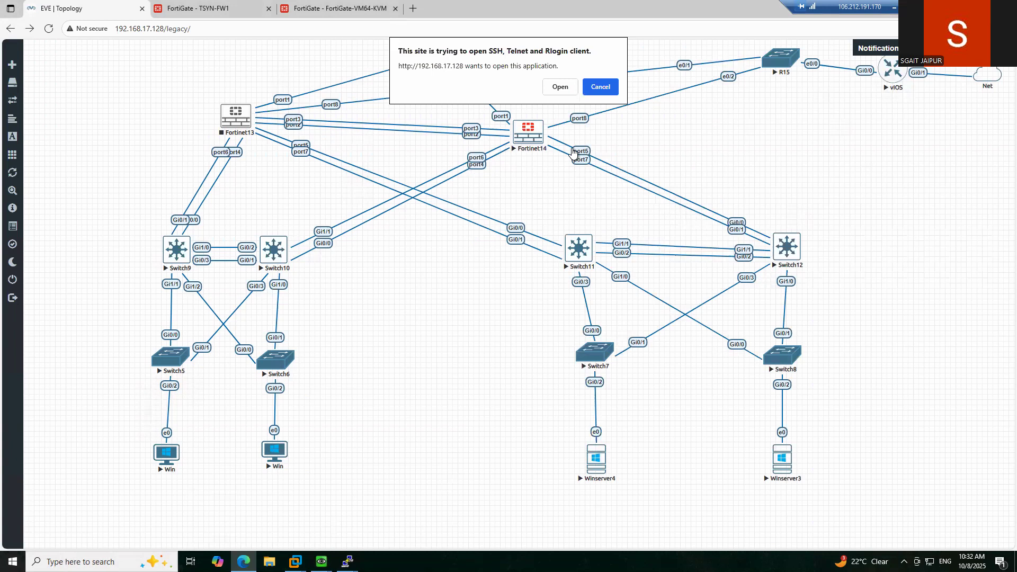
{"action": "left_click", "coordinate": [559, 87]}
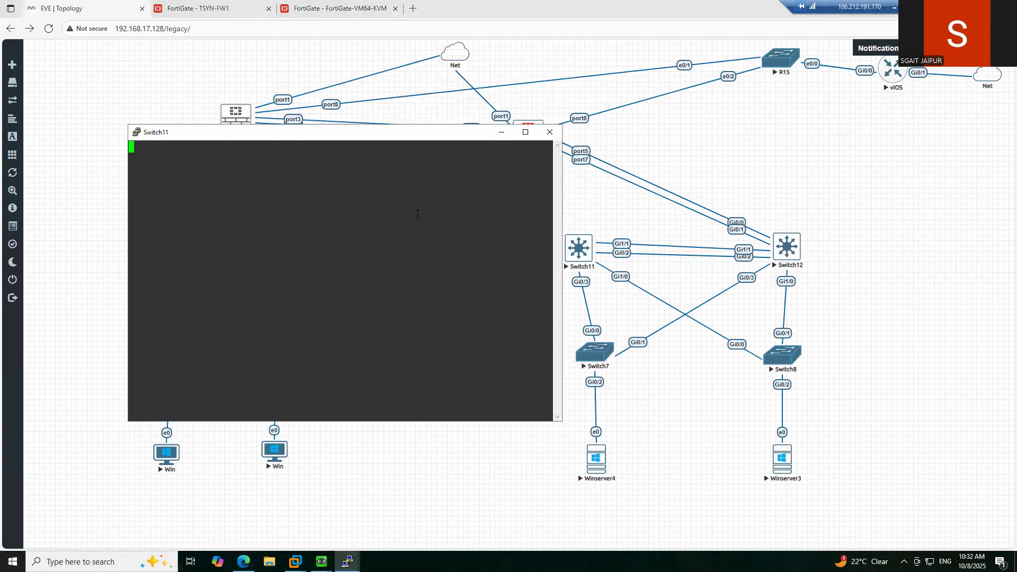
{"action": "key", "text": "Return"}
{"action": "key", "text": "Return"}
{"action": "key", "text": "Return"}
{"action": "key", "text": "Return"}
{"action": "key", "text": "Return"}
{"action": "key", "text": "Return"}
{"action": "key", "text": "Return"}
{"action": "key", "text": "Return"}
{"action": "key", "text": "Return"}
{"action": "key", "text": "Return"}
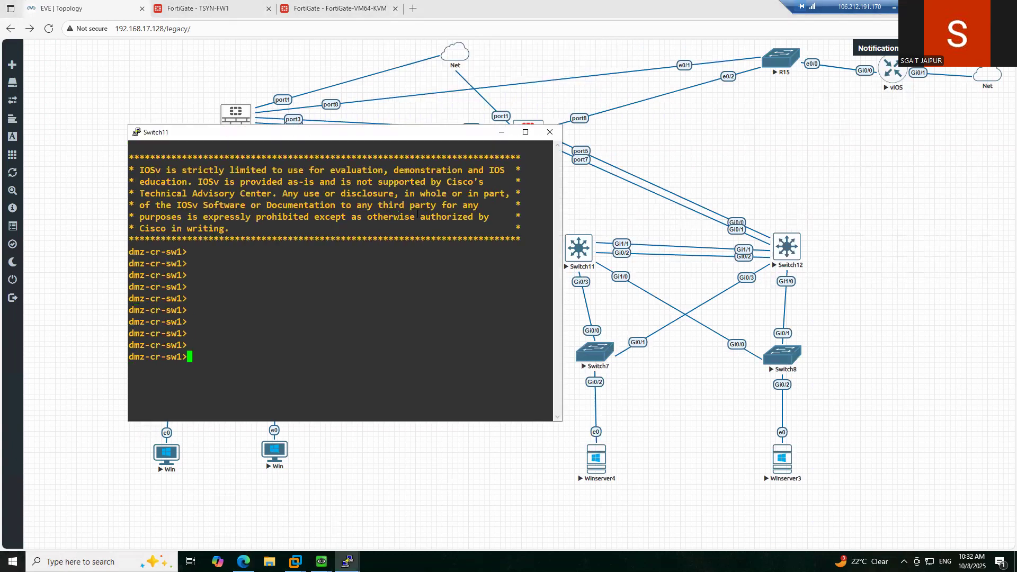
- Enter privileged mode and display dmz-cr-sw1's routing table
{"action": "type", "text": "ena"}
{"action": "key", "text": "Return"}
{"action": "type", "text": "sho"}
{"action": "key", "text": "Tab"}
{"action": "type", "text": "ip ro"}
{"action": "key", "text": "Tab"}
{"action": "key", "text": "Return"}
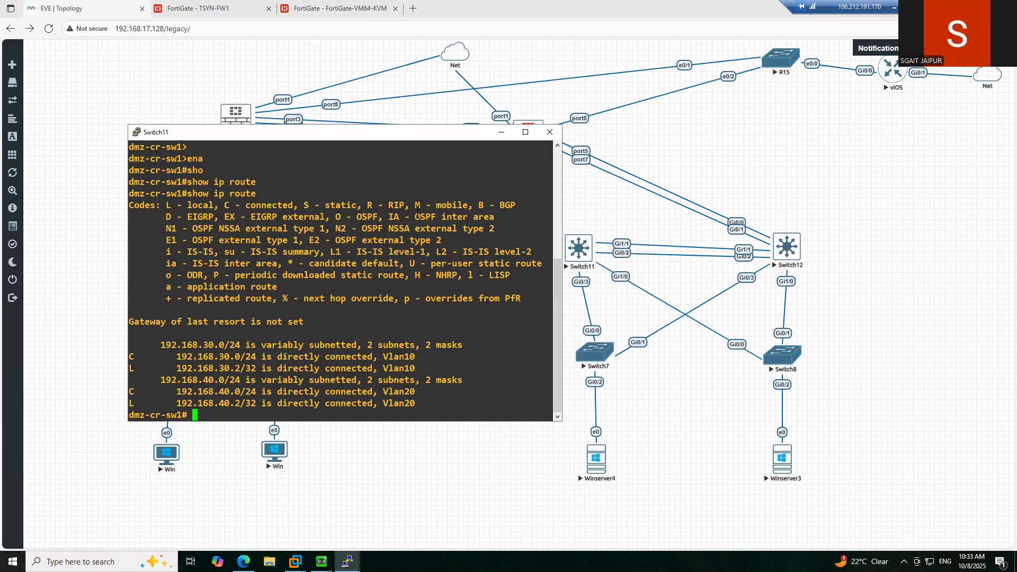
{"action": "key", "text": "Return"}
{"action": "key", "text": "Return"}
{"action": "key", "text": "Return"}
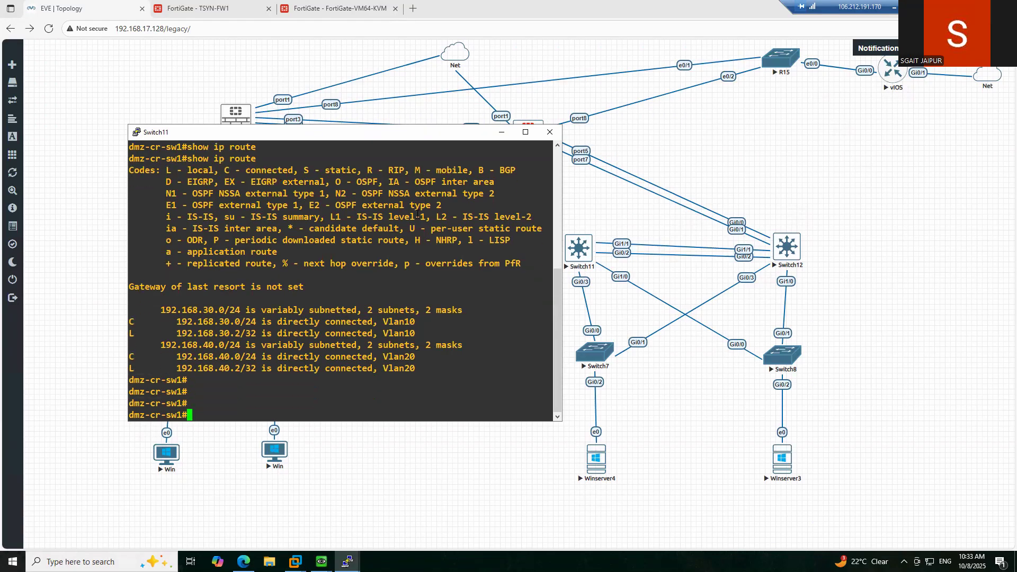
- Enter global configuration mode and start, then abandon, a 0.0.0.0 default static route
{"action": "type", "text": "conf t"}
{"action": "key", "text": "Return"}
{"action": "type", "text": "ip route"}
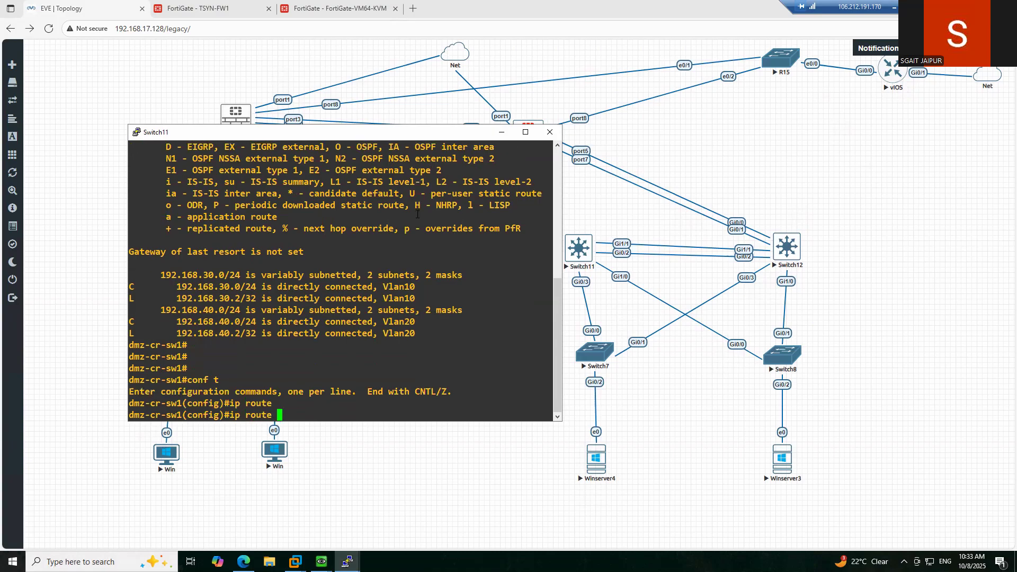
{"action": "type", "text": "0.0.0"}
{"action": "key", "text": "BackSpace"}
{"action": "key", "text": "BackSpace"}
{"action": "key", "text": "BackSpace"}
{"action": "key", "text": "BackSpace"}
{"action": "type", "text": ".0.0.0.0"}
{"action": "key", "text": "BackSpace"}
{"action": "key", "text": "BackSpace"}
{"action": "key", "text": "BackSpace"}
{"action": "key", "text": "BackSpace"}
{"action": "key", "text": "BackSpace"}
{"action": "key", "text": "BackSpace"}
{"action": "key", "text": "BackSpace"}
{"action": "key", "text": "BackSpace"}
{"action": "key", "text": "BackSpace"}
{"action": "key", "text": "BackSpace"}
{"action": "key", "text": "BackSpace"}
{"action": "key", "text": "BackSpace"}
{"action": "key", "text": "BackSpace"}
{"action": "key", "text": "BackSpace"}
{"action": "key", "text": "BackSpace"}
{"action": "key", "text": "BackSpace"}
{"action": "key", "text": "BackSpace"}
{"action": "key", "text": "BackSpace"}
{"action": "key", "text": "BackSpace"}
- Ink lines tracing the path from Winserver3 up to Switch8
{"action": "mouse_move", "coordinate": [6, 379]}
{"action": "left_click_drag", "start_coordinate": [769, 464], "coordinate": [770, 370]}
{"action": "left_click_drag", "start_coordinate": [808, 478], "coordinate": [807, 370]}
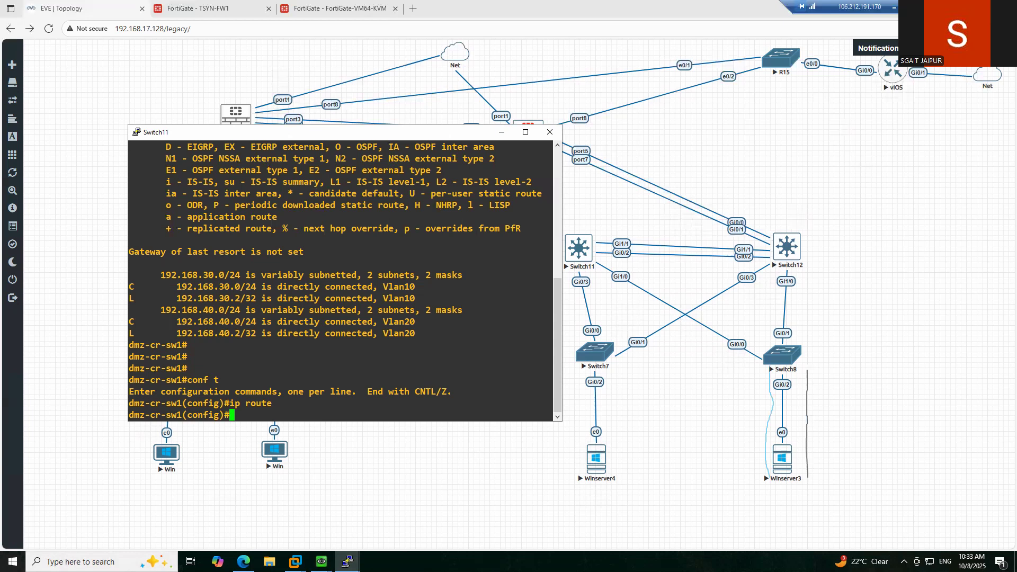
{"action": "mouse_move", "coordinate": [814, 480]}
{"action": "left_mouse_down"}
{"action": "mouse_move", "coordinate": [803, 354]}
{"action": "mouse_move", "coordinate": [685, 318]}
{"action": "mouse_move", "coordinate": [592, 263]}
{"action": "left_mouse_up"}
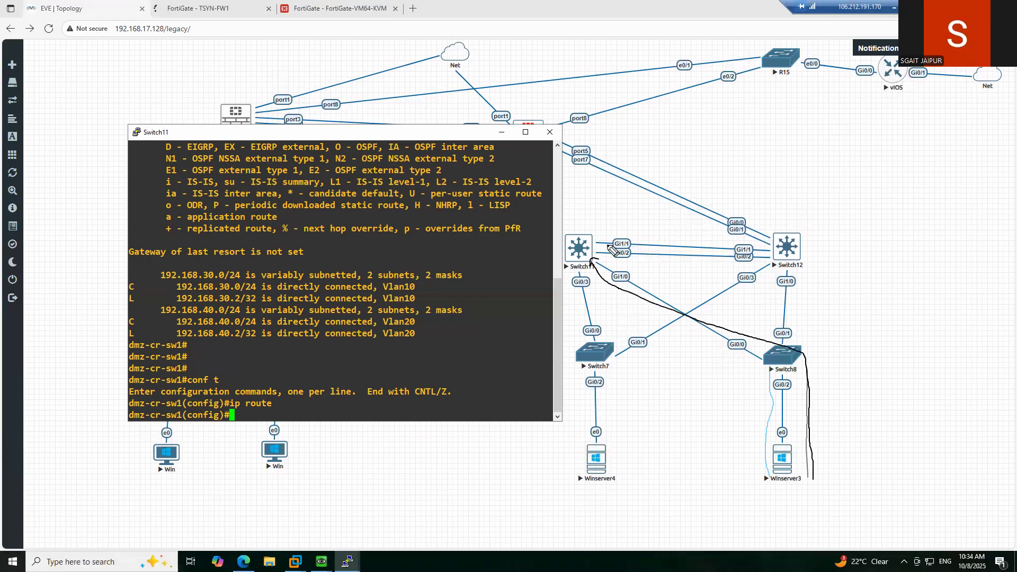
- Circle the connected subnet routes and write 201 with a check mark beside Switch12
{"action": "mouse_move", "coordinate": [161, 263]}
{"action": "left_mouse_down"}
{"action": "mouse_move", "coordinate": [167, 333]}
{"action": "mouse_move", "coordinate": [202, 339]}
{"action": "mouse_move", "coordinate": [391, 338]}
{"action": "mouse_move", "coordinate": [484, 288]}
{"action": "mouse_move", "coordinate": [172, 258]}
{"action": "mouse_move", "coordinate": [169, 267]}
{"action": "left_mouse_up"}
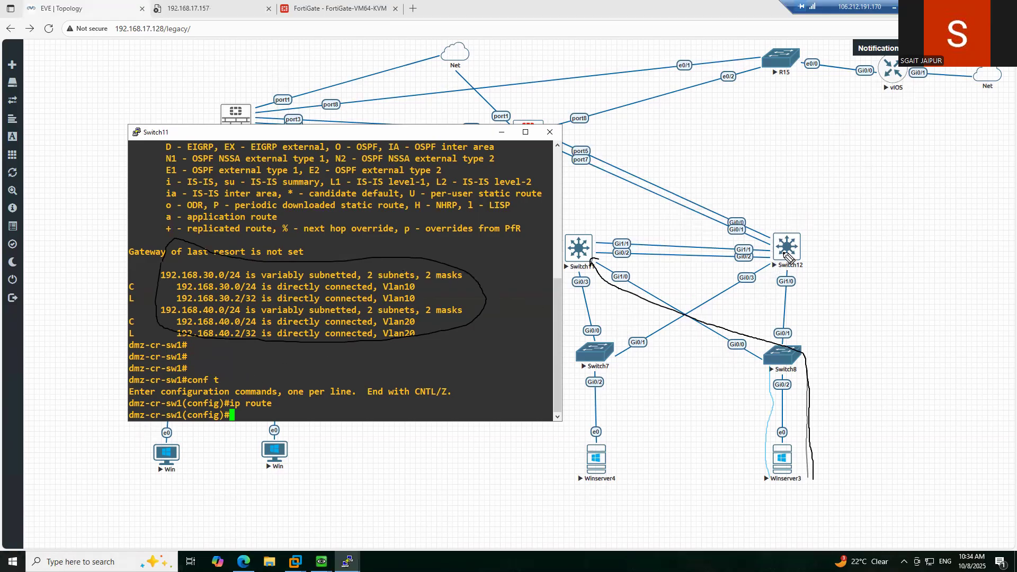
{"action": "mouse_move", "coordinate": [813, 231]}
{"action": "left_mouse_down"}
{"action": "mouse_move", "coordinate": [843, 247]}
{"action": "mouse_move", "coordinate": [851, 231]}
{"action": "mouse_move", "coordinate": [841, 233]}
{"action": "left_mouse_up"}
{"action": "left_click_drag", "start_coordinate": [859, 218], "coordinate": [869, 242]}
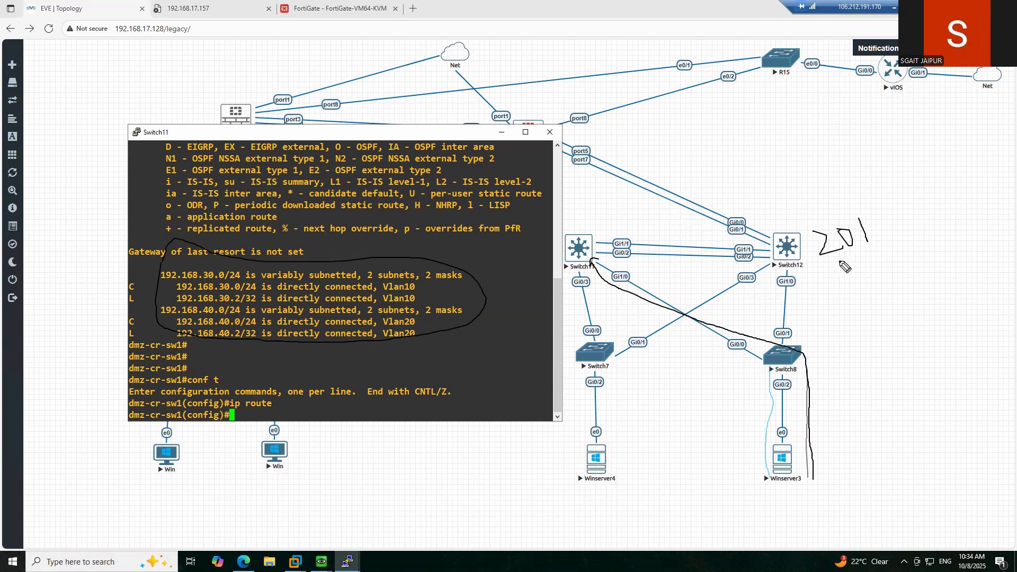
{"action": "left_click_drag", "start_coordinate": [785, 213], "coordinate": [829, 209]}
- Clear the ink annotations and re-enter configuration mode with conf t
{"action": "left_click", "coordinate": [838, 180]}
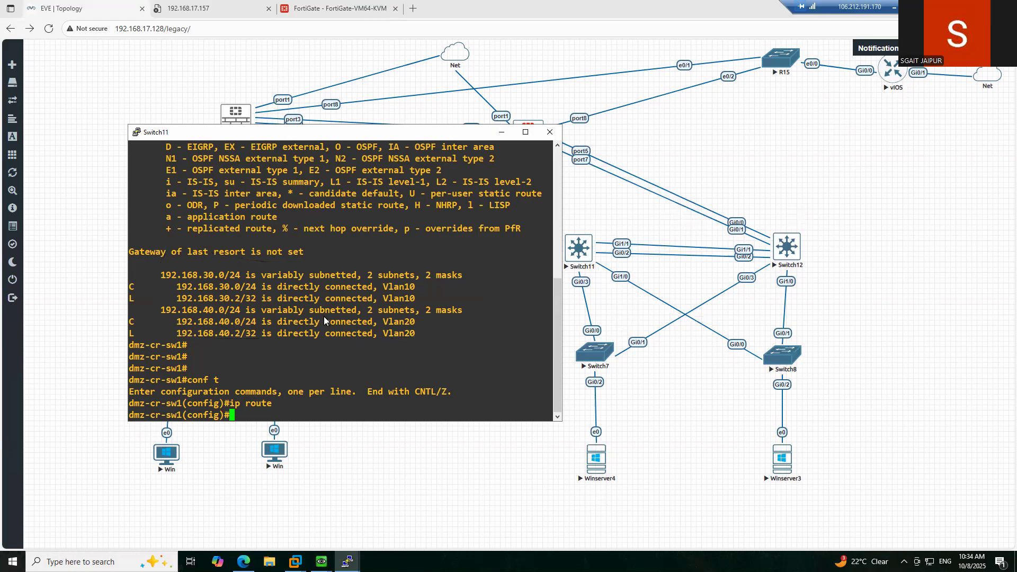
{"action": "type", "text": "conf t"}
{"action": "key", "text": "Return"}
- Create VLAN 250 on dmz-cr-sw1 and name it TRANSIT
{"action": "type", "text": "vl"}
{"action": "key", "text": "Tab"}
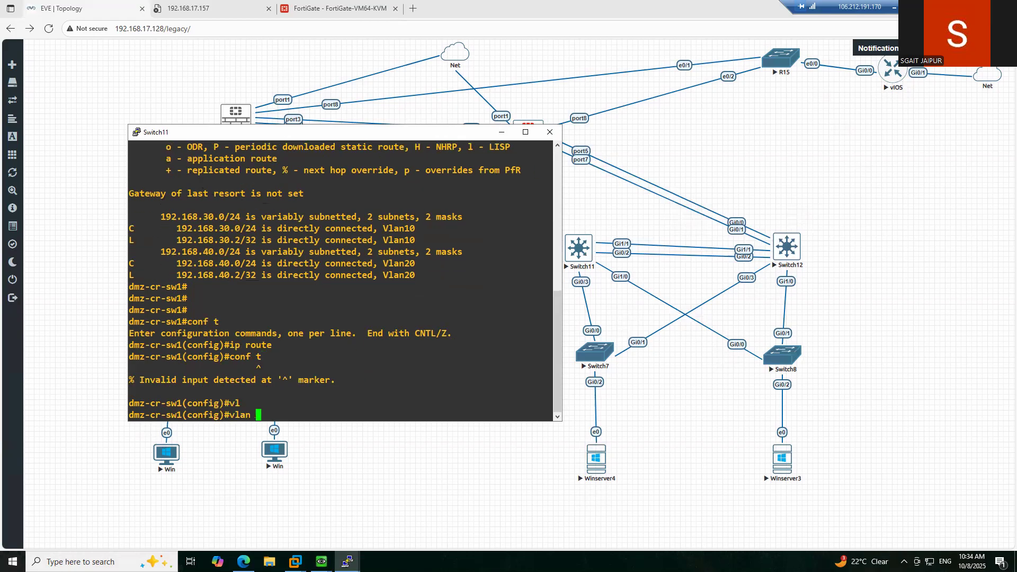
{"action": "type", "text": "250"}
{"action": "key", "text": "Return"}
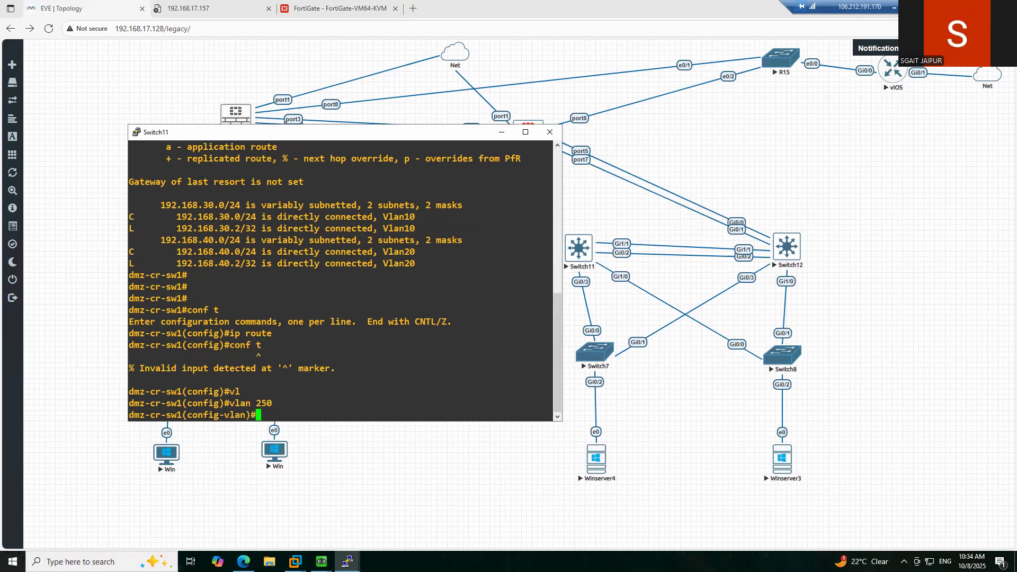
{"action": "type", "text": "name"}
{"action": "key", "text": "Tab"}
{"action": "type", "text": "FW"}
{"action": "key", "text": "BackSpace"}
{"action": "key", "text": "BackSpace"}
{"action": "type", "text": "TRANSIT"}
{"action": "key", "text": "Return"}
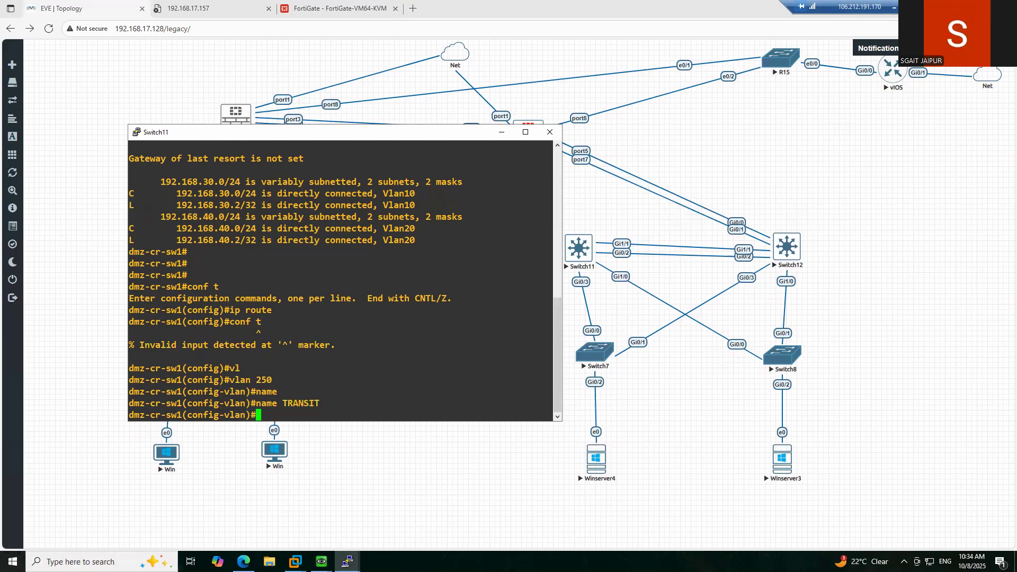
{"action": "type", "text": "exit"}
{"action": "key", "text": "Return"}
- Enter interface Vlan250 configuration, correcting a mistaken Vlan20 entry
{"action": "type", "text": "inet"}
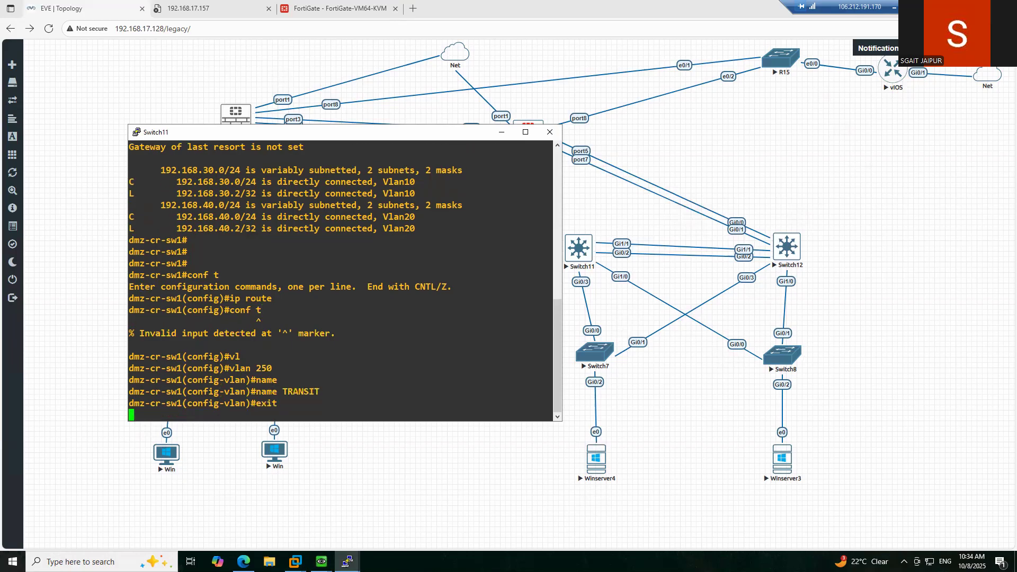
{"action": "key", "text": "Tab"}
{"action": "key", "text": "BackSpace"}
{"action": "key", "text": "BackSpace"}
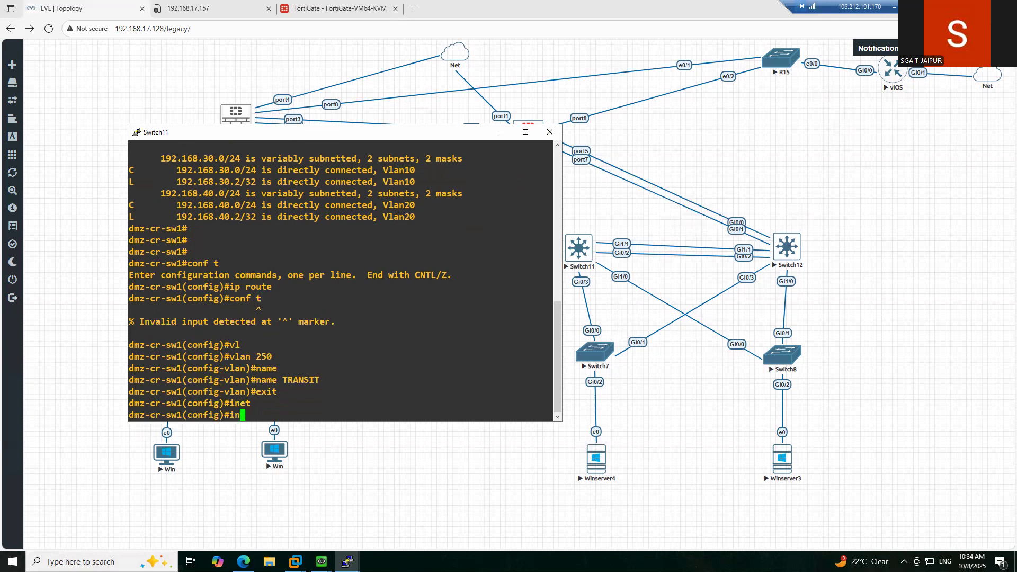
{"action": "type", "text": "ter"}
{"action": "key", "text": "Tab"}
{"action": "type", "text": "vl"}
{"action": "key", "text": "Tab"}
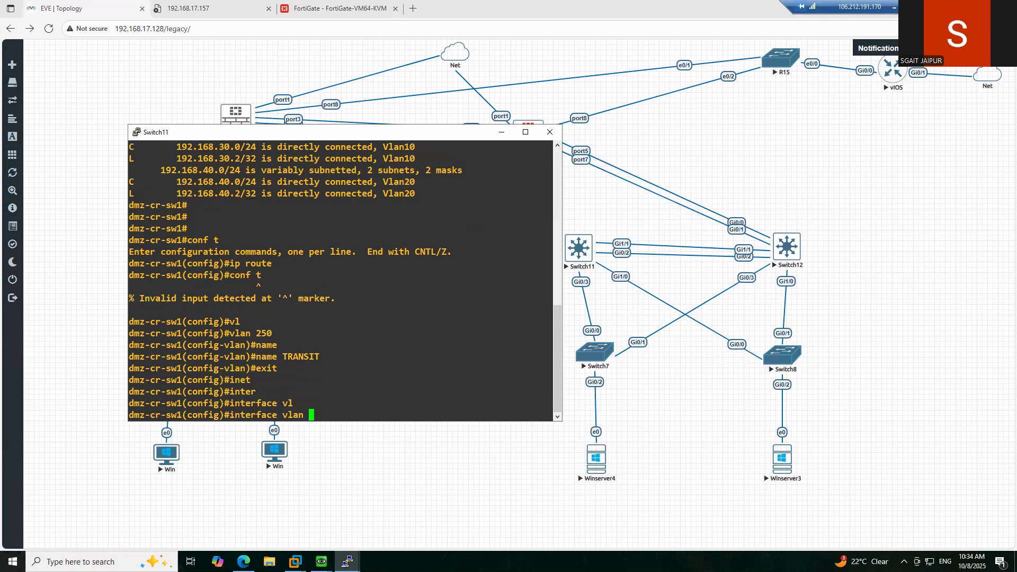
{"action": "type", "text": "20"}
{"action": "key", "text": "Return"}
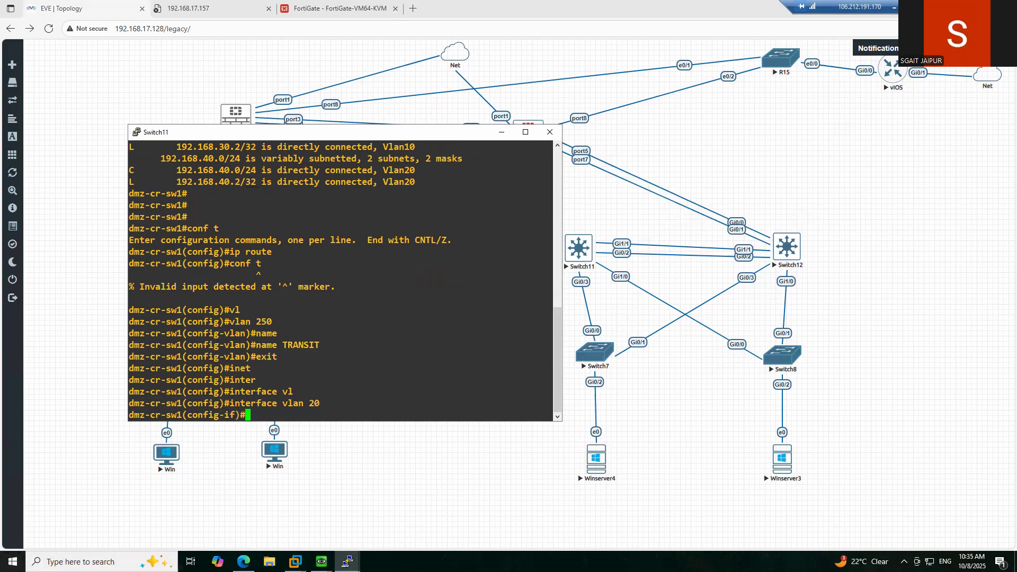
{"action": "key", "text": "Up"}
{"action": "key", "text": "BackSpace"}
{"action": "type", "text": "50"}
{"action": "key", "text": "Return"}
- Assign 192.168.201.3 255.255.255.0 to Vlan250 and bring it up with no shutdown
{"action": "type", "text": "ip add"}
{"action": "key", "text": "Tab"}
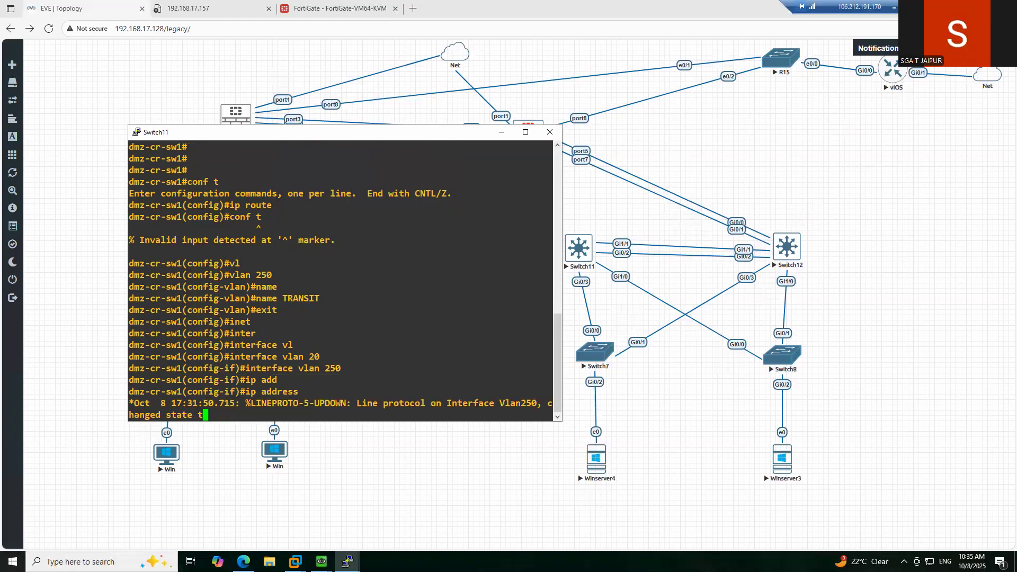
{"action": "type", "text": "192"}
{"action": "key", "text": "Tab"}
{"action": "type", "text": ".168."}
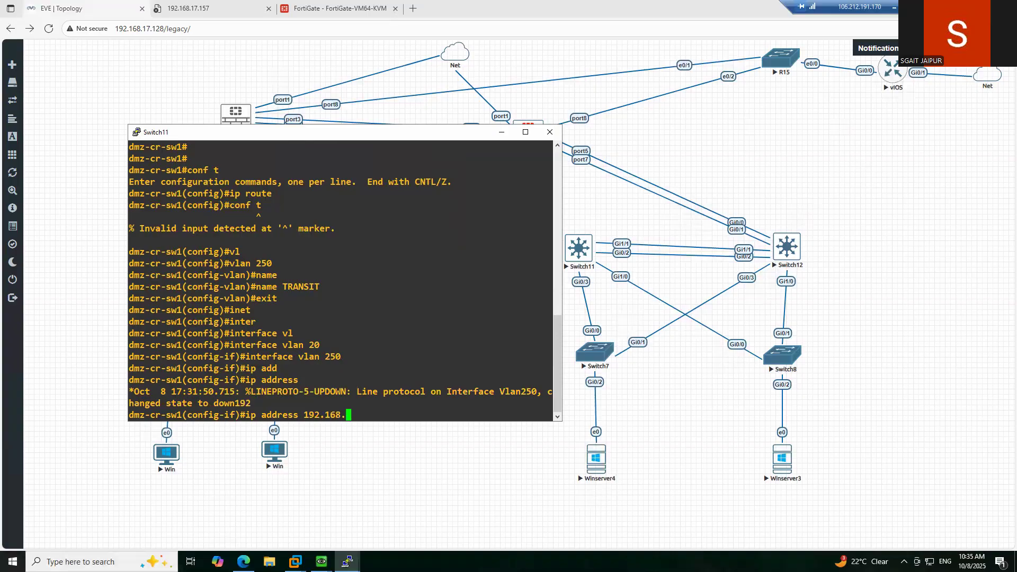
{"action": "type", "text": "201.3 255.255.255.0"}
{"action": "key", "text": "Return"}
{"action": "type", "text": "n"}
{"action": "type", "text": "o shu"}
{"action": "key", "text": "Tab"}
{"action": "key", "text": "Return"}
- Exit configuration mode and list interfaces with show ip interface brief
{"action": "type", "text": "exit"}
{"action": "key", "text": "Return"}
{"action": "key", "text": "Return"}
{"action": "key", "text": "Return"}
{"action": "type", "text": "exi"}
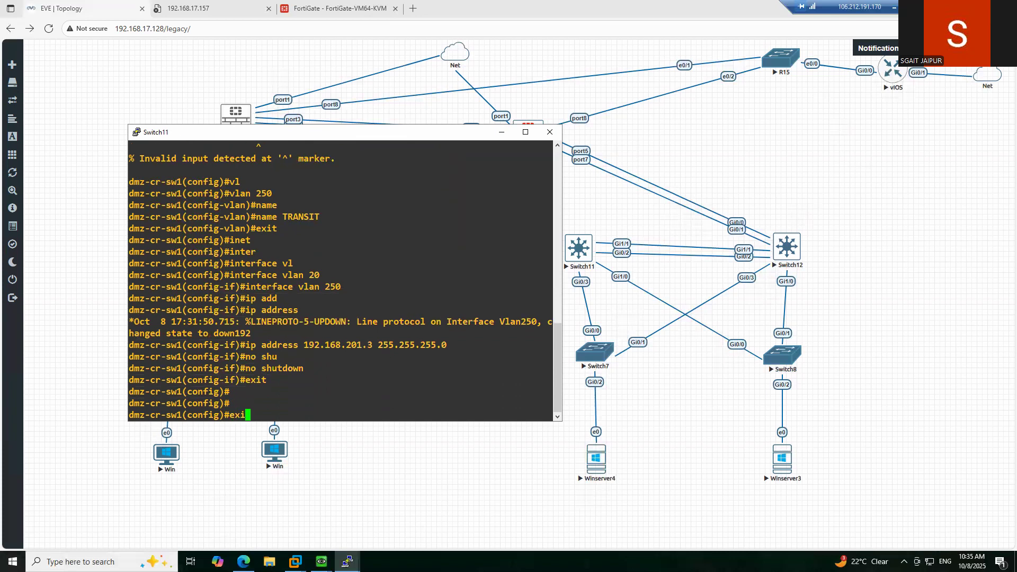
{"action": "type", "text": "t"}
{"action": "key", "text": "Return"}
{"action": "key", "text": "Return"}
{"action": "key", "text": "Return"}
{"action": "key", "text": "Return"}
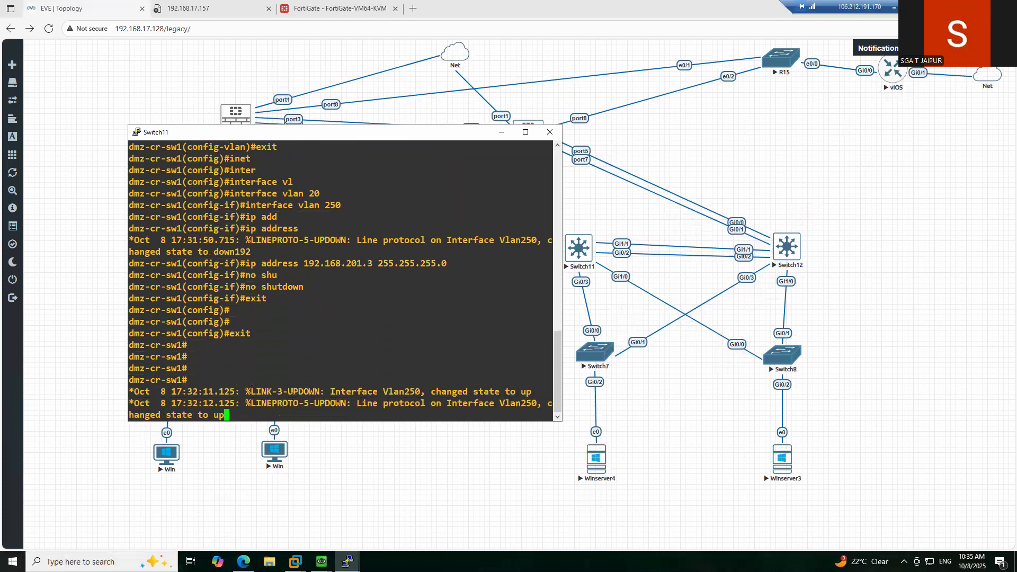
{"action": "key", "text": "Return"}
{"action": "key", "text": "Return"}
{"action": "type", "text": "sho"}
{"action": "key", "text": "Tab"}
{"action": "type", "text": "ip inte"}
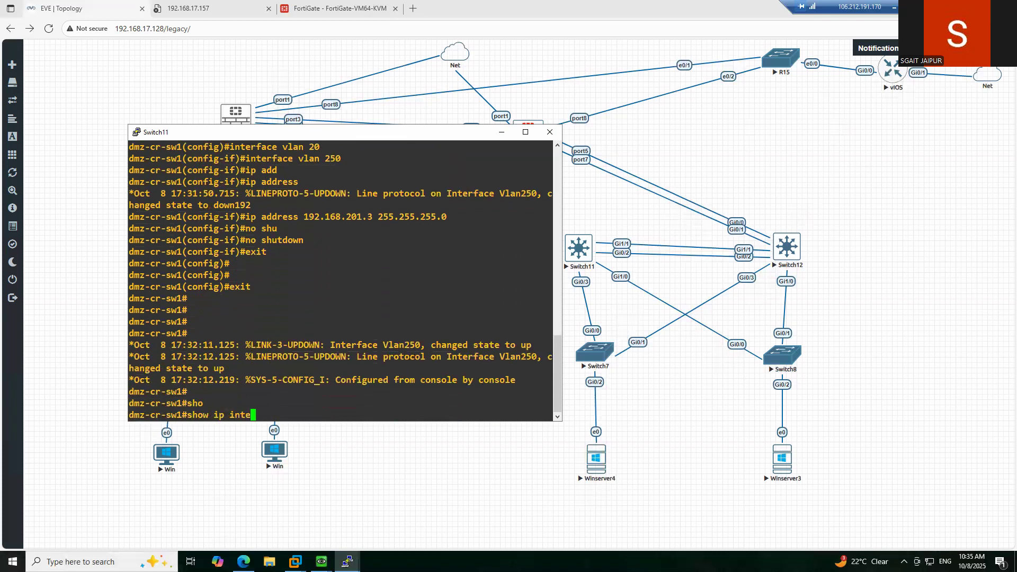
{"action": "key", "text": "Tab"}
{"action": "type", "text": "br"}
{"action": "key", "text": "Tab"}
{"action": "key", "text": "Return"}
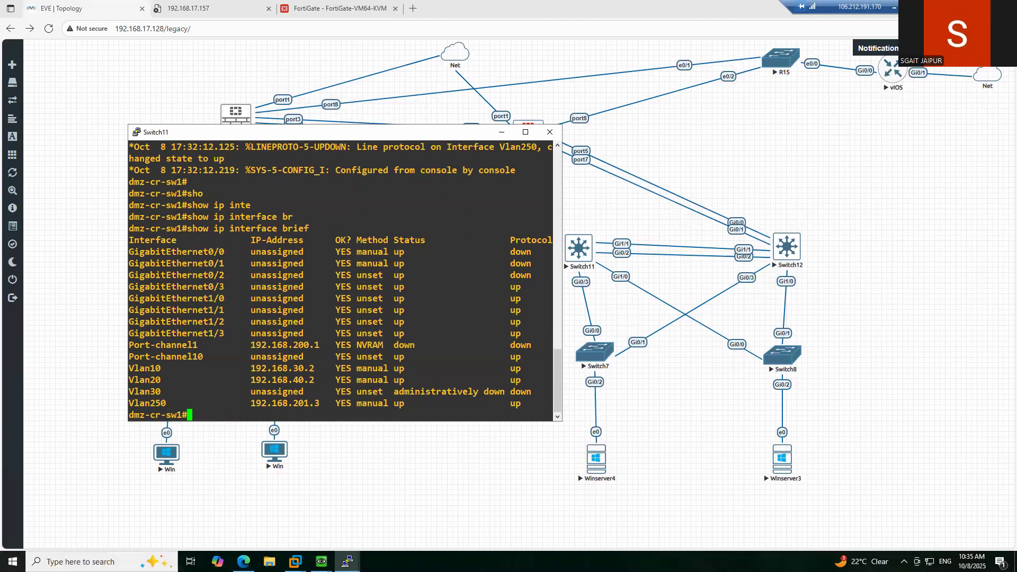
- Ping 192.168.201.1 from Switch11, adapting the copied Vlan250 address; it fails at 0 percent
{"action": "type", "text": "ping"}
{"action": "double_click", "coordinate": [288, 404]}
{"action": "left_click", "coordinate": [503, 314]}
{"action": "right_click", "coordinate": [502, 314]}
{"action": "key", "text": "BackSpace"}
{"action": "type", "text": "192.168.201."}
{"action": "key", "text": "Return"}
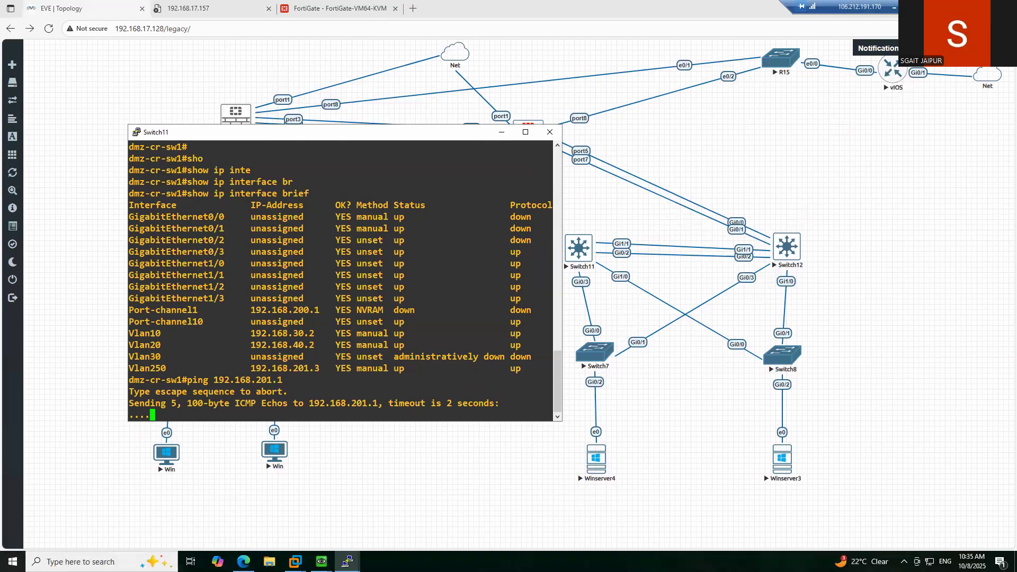
{"action": "key", "text": "Return"}
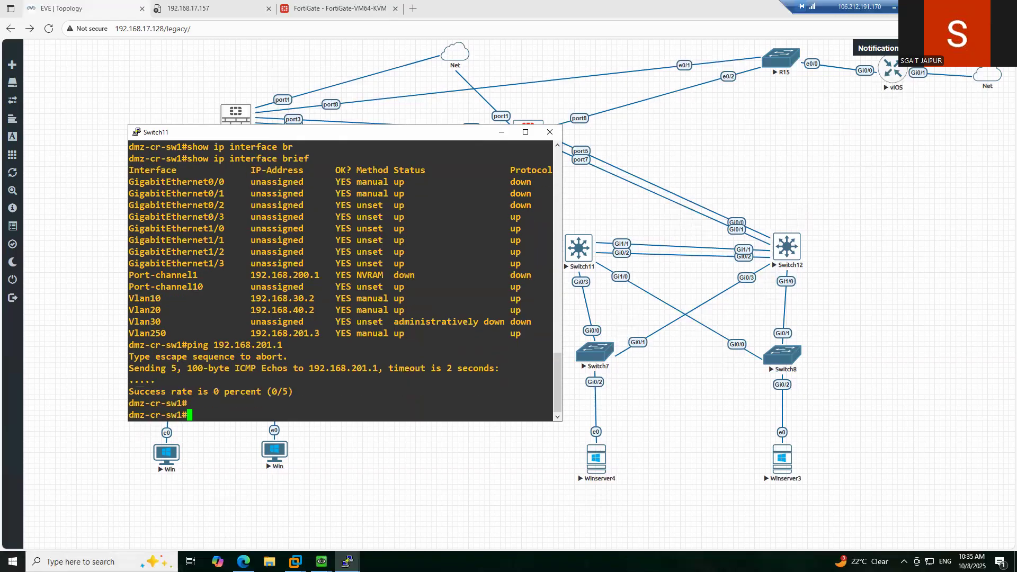
- Show Port-channel10's running configuration with show run interface po10
{"action": "type", "text": "sho"}
{"action": "key", "text": "Tab"}
{"action": "type", "text": "run inte"}
{"action": "key", "text": "Tab"}
{"action": "type", "text": "po"}
{"action": "key", "text": "Tab"}
{"action": "type", "text": "10"}
{"action": "key", "text": "Return"}
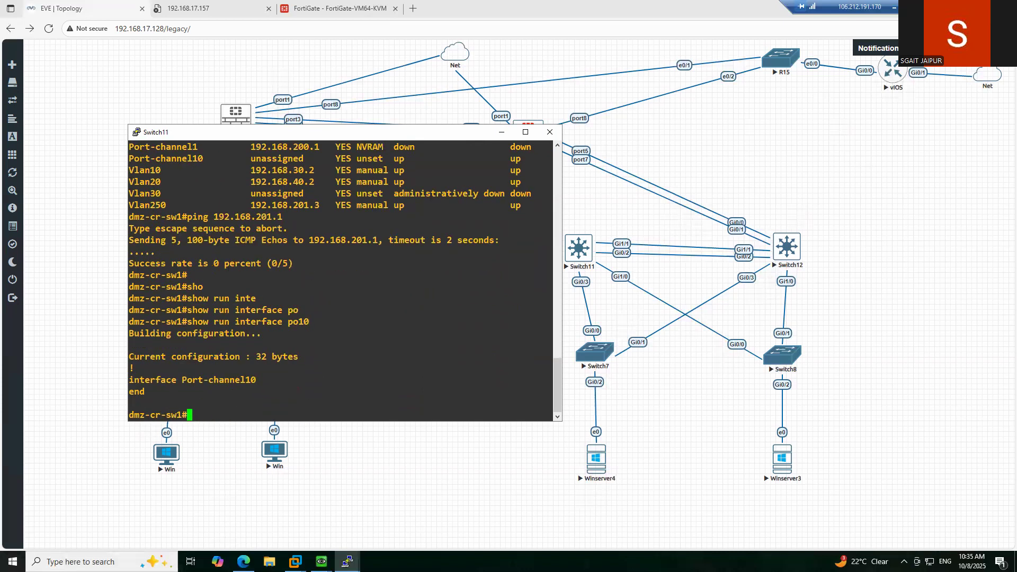
- Set dot1q trunk encapsulation on Switch11's Port-channel10
{"action": "type", "text": "conf t"}
{"action": "key", "text": "Return"}
{"action": "type", "text": "inte"}
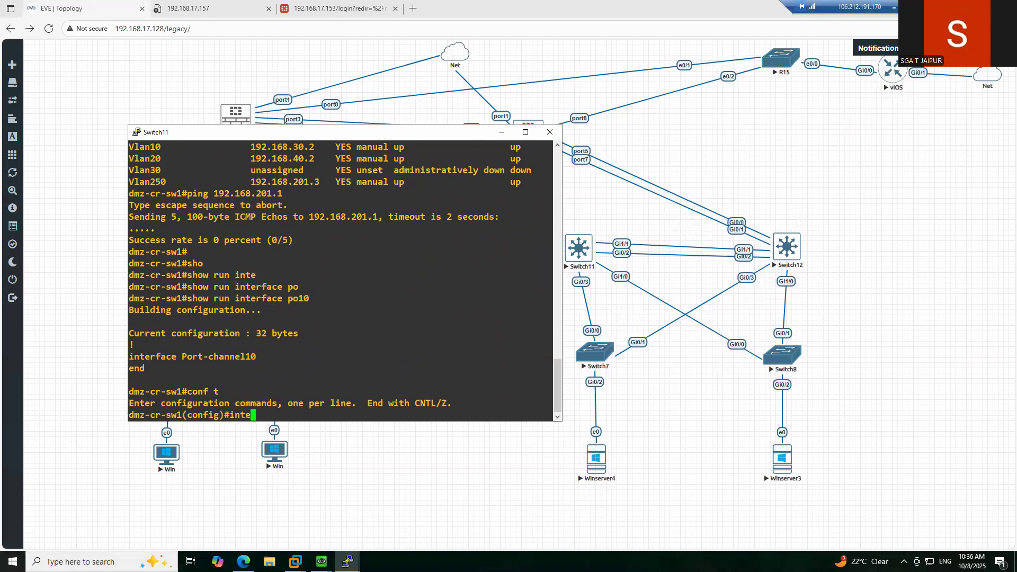
{"action": "key", "text": "Tab"}
{"action": "type", "text": "po"}
{"action": "key", "text": "Tab"}
{"action": "type", "text": "10"}
{"action": "key", "text": "Return"}
{"action": "type", "text": "sw"}
{"action": "key", "text": "Tab"}
{"action": "type", "text": "tr"}
{"action": "key", "text": "Tab"}
{"action": "type", "text": "ne"}
{"action": "key", "text": "Tab"}
{"action": "type", "text": "do"}
{"action": "key", "text": "BackSpace"}
{"action": "key", "text": "BackSpace"}
{"action": "key", "text": "BackSpace"}
{"action": "key", "text": "BackSpace"}
{"action": "type", "text": "e"}
{"action": "key", "text": "Tab"}
{"action": "type", "text": "ndo"}
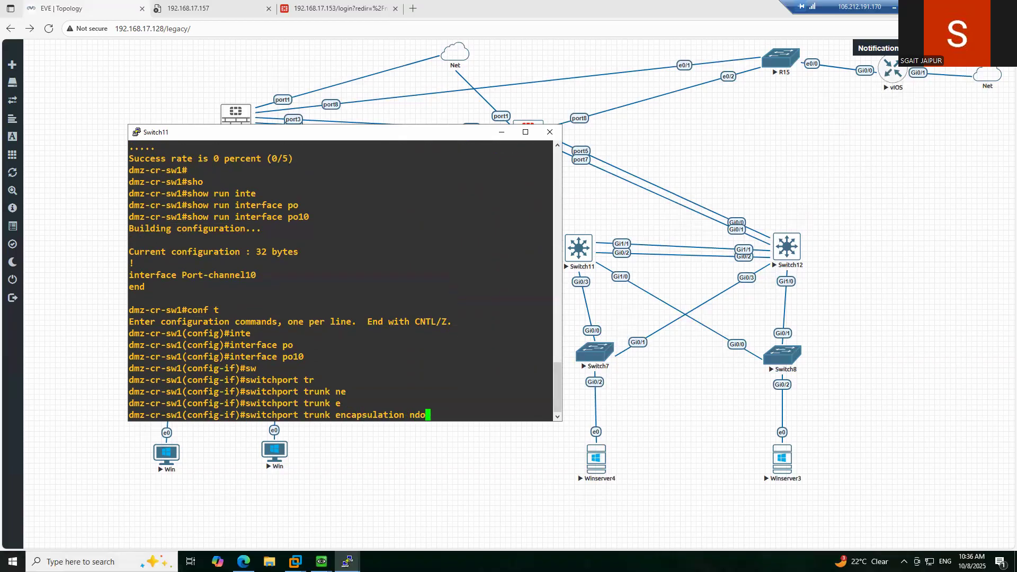
{"action": "key", "text": "Tab"}
{"action": "key", "text": "BackSpace"}
{"action": "key", "text": "BackSpace"}
{"action": "key", "text": "BackSpace"}
{"action": "type", "text": "d"}
- Put Port-channel10 into switchport trunk mode and return to privileged mode
{"action": "key", "text": "Tab"}
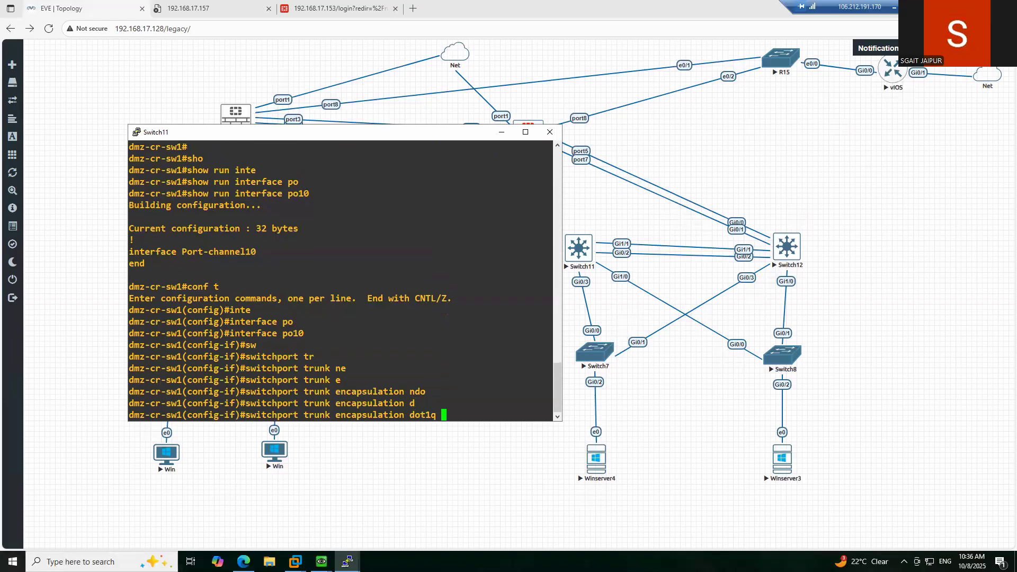
{"action": "key", "text": "Return"}
{"action": "type", "text": "sw1(config-if)#s"}
{"action": "key", "text": "Tab"}
{"action": "type", "text": "m"}
{"action": "key", "text": "BackSpace"}
{"action": "type", "text": "w"}
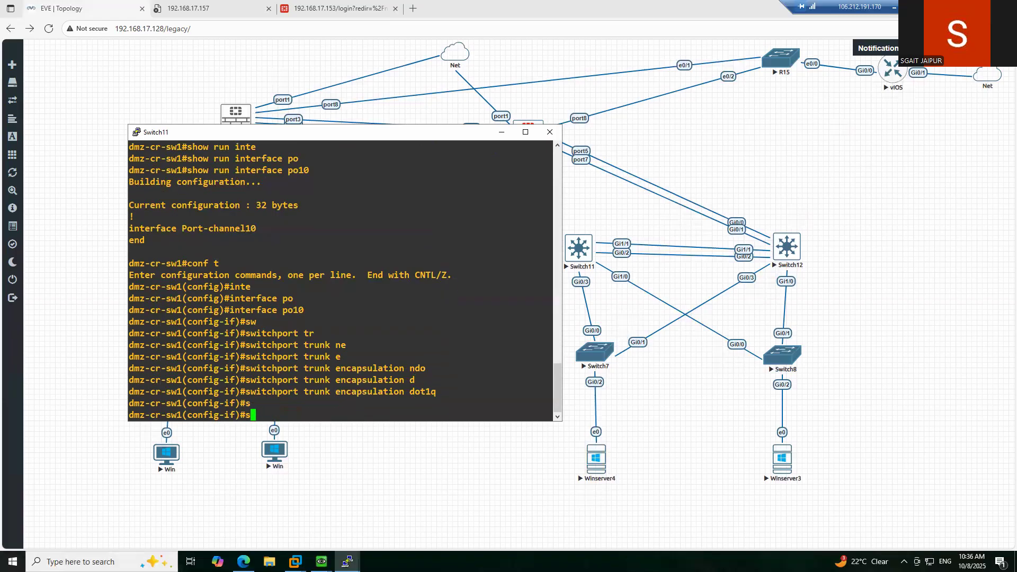
{"action": "key", "text": "Tab"}
{"action": "type", "text": "mode"}
{"action": "key", "text": "Tab"}
{"action": "type", "text": "tr"}
{"action": "key", "text": "Tab"}
{"action": "key", "text": "Return"}
{"action": "type", "text": "exi"}
{"action": "key", "text": "Return"}
{"action": "key", "text": "Return"}
{"action": "key", "text": "Return"}
{"action": "key", "text": "Return"}
{"action": "key", "text": "Return"}
{"action": "key", "text": "Return"}
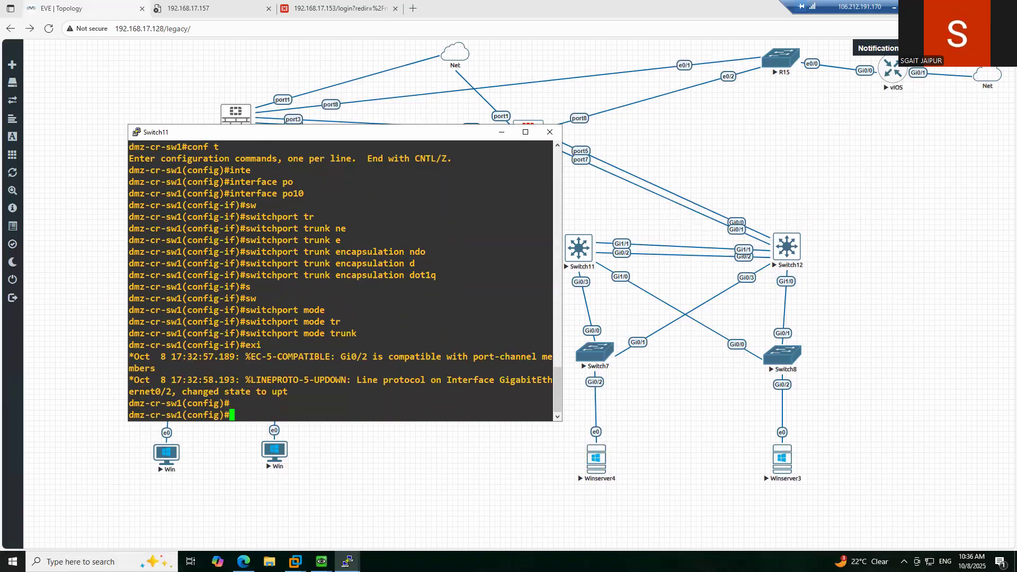
{"action": "type", "text": "exit"}
{"action": "key", "text": "Return"}
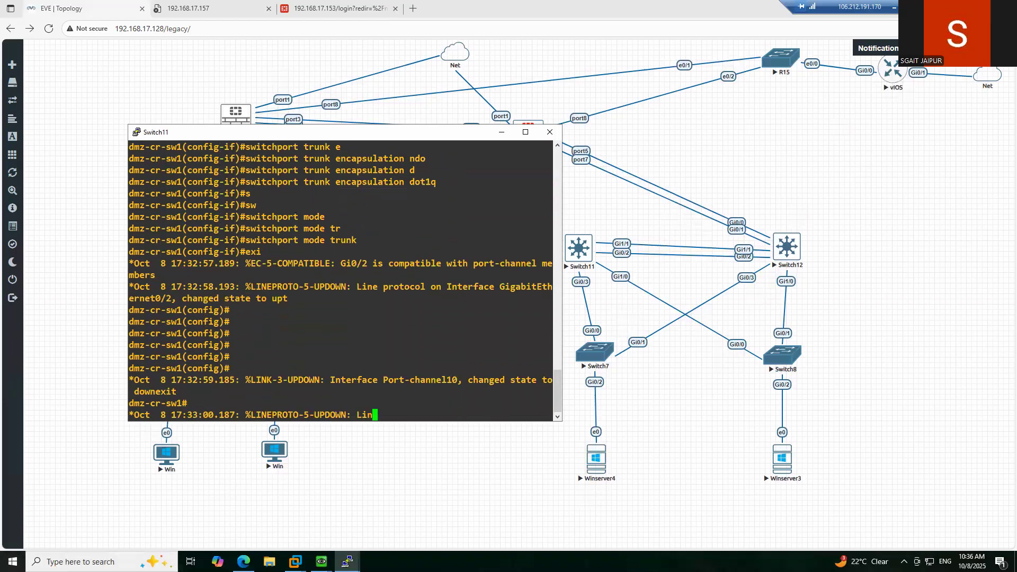
{"action": "key", "text": "Return"}
{"action": "key", "text": "Return"}
{"action": "key", "text": "Return"}
{"action": "key", "text": "Return"}
{"action": "key", "text": "Return"}
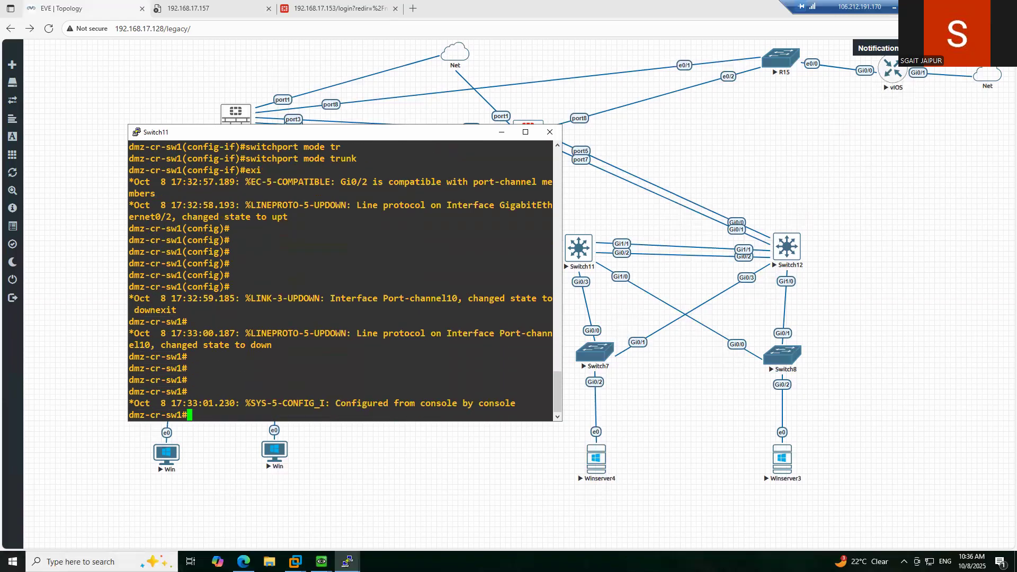
- Check Switch11's EtherChannel summary to confirm Po10 is up
{"action": "type", "text": "sho"}
{"action": "key", "text": "Tab"}
{"action": "type", "text": "c"}
{"action": "key", "text": "BackSpace"}
{"action": "type", "text": "eth"}
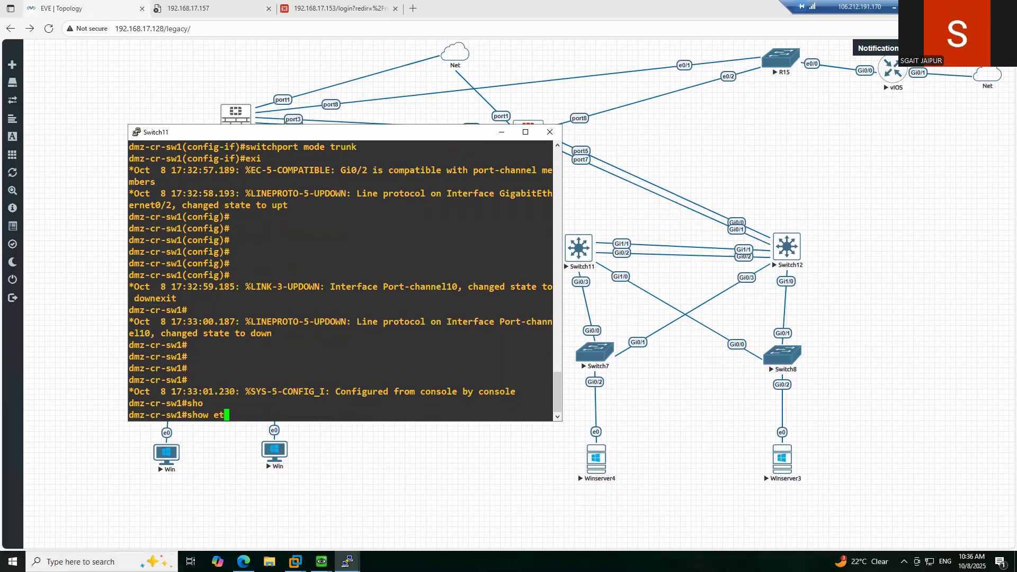
{"action": "key", "text": "Tab"}
{"action": "type", "text": "ersu"}
{"action": "key", "text": "Tab"}
{"action": "key", "text": "BackSpace"}
{"action": "key", "text": "BackSpace"}
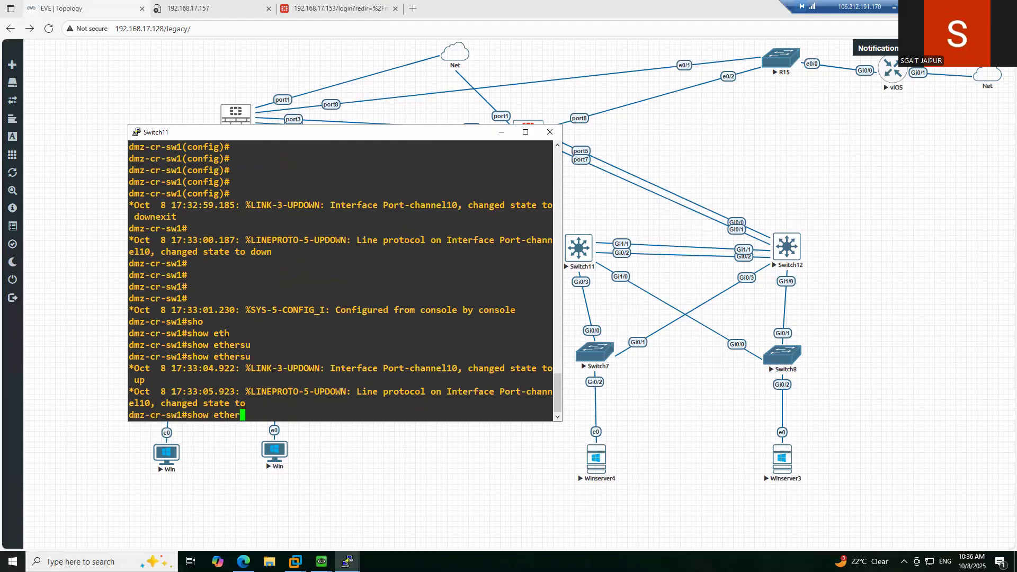
{"action": "type", "text": "c"}
{"action": "key", "text": "Tab"}
{"action": "type", "text": "s"}
{"action": "key", "text": "Tab"}
{"action": "key", "text": "Return"}
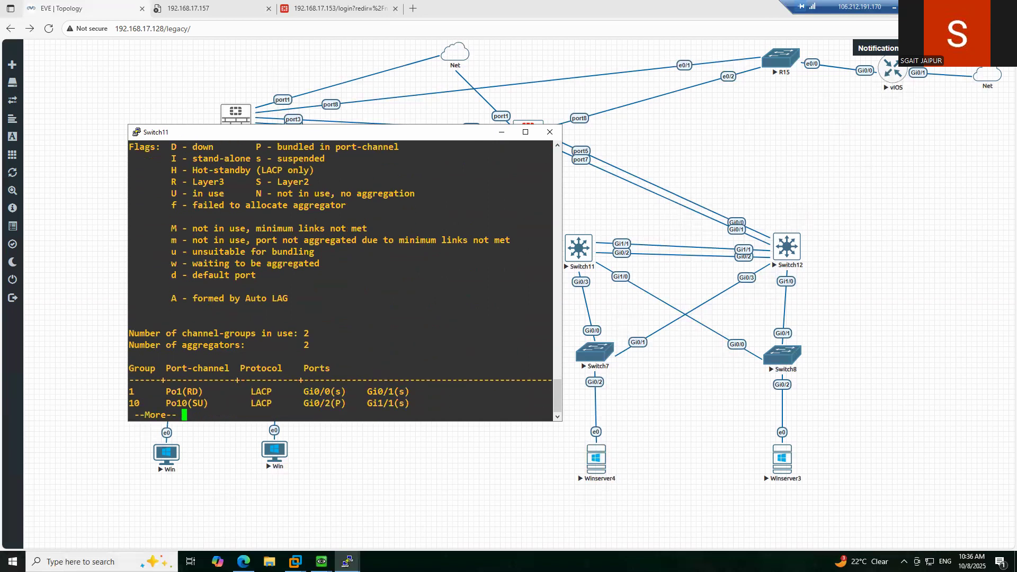
{"action": "key", "text": "space"}
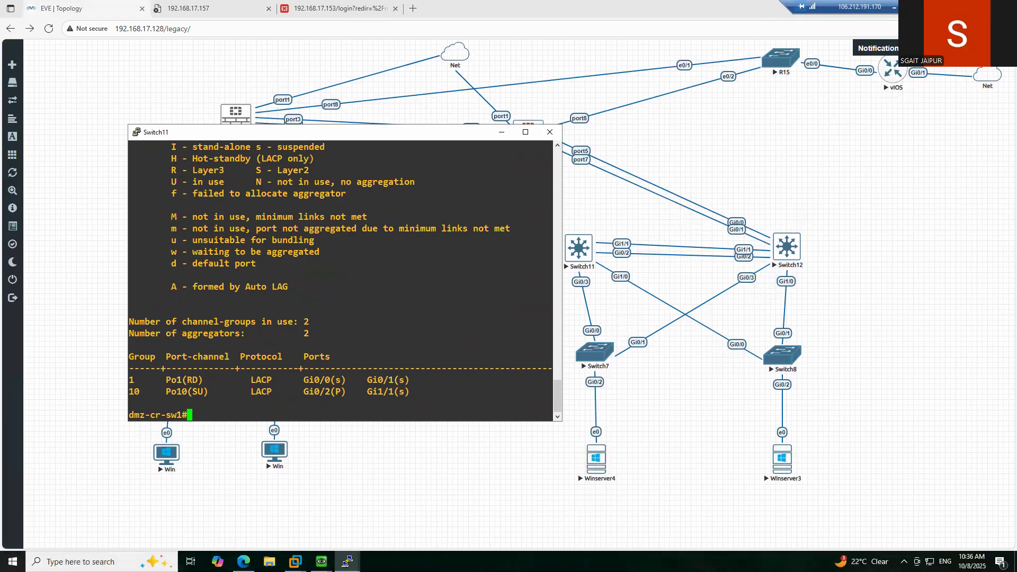
- Show the running configs of Gi0/2 and Gi1/1, both dot1q trunks in channel-group 10
{"action": "type", "text": "sho"}
{"action": "key", "text": "Tab"}
{"action": "type", "text": "run inte"}
{"action": "key", "text": "Tab"}
{"action": "type", "text": "gi"}
{"action": "key", "text": "Tab"}
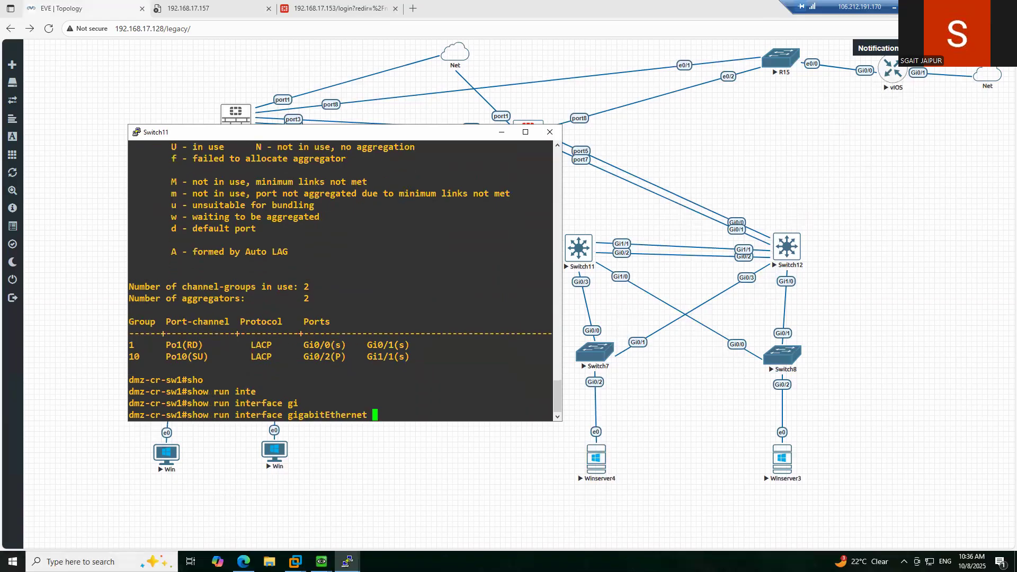
{"action": "type", "text": "0/2"}
{"action": "key", "text": "Return"}
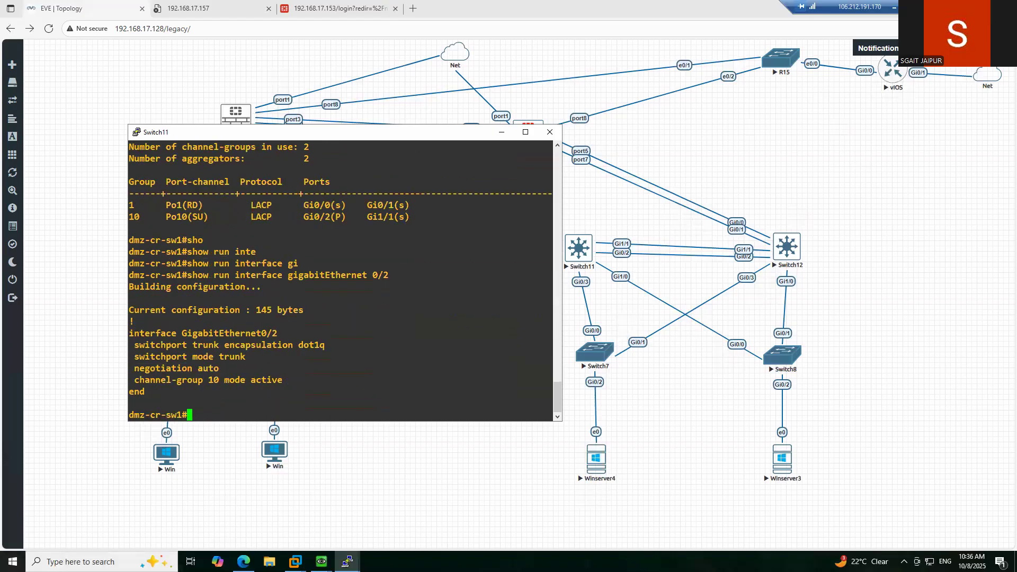
{"action": "key", "text": "Up"}
{"action": "key", "text": "BackSpace"}
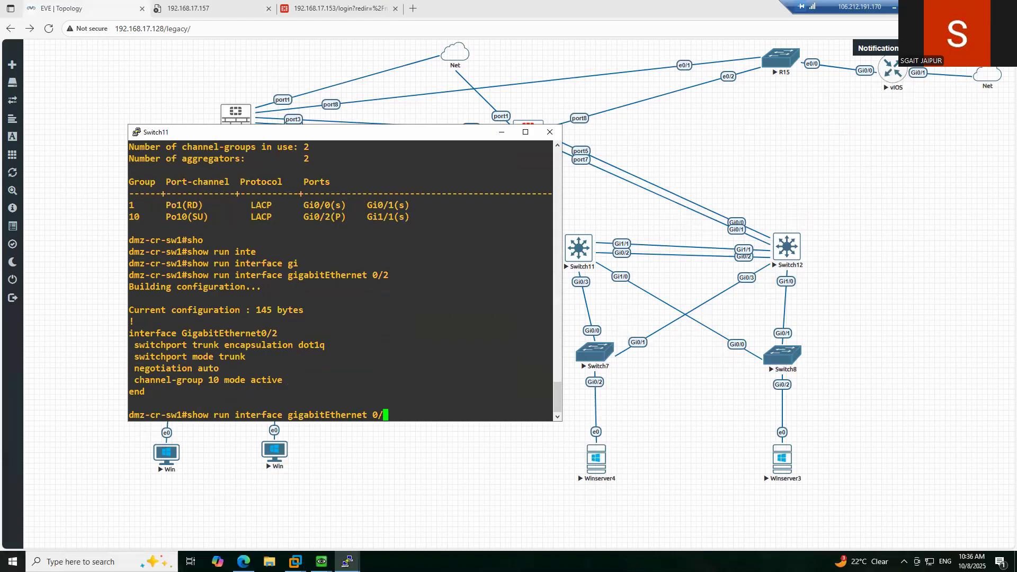
{"action": "key", "text": "BackSpace"}
{"action": "key", "text": "BackSpace"}
{"action": "type", "text": "1/1"}
{"action": "key", "text": "Return"}
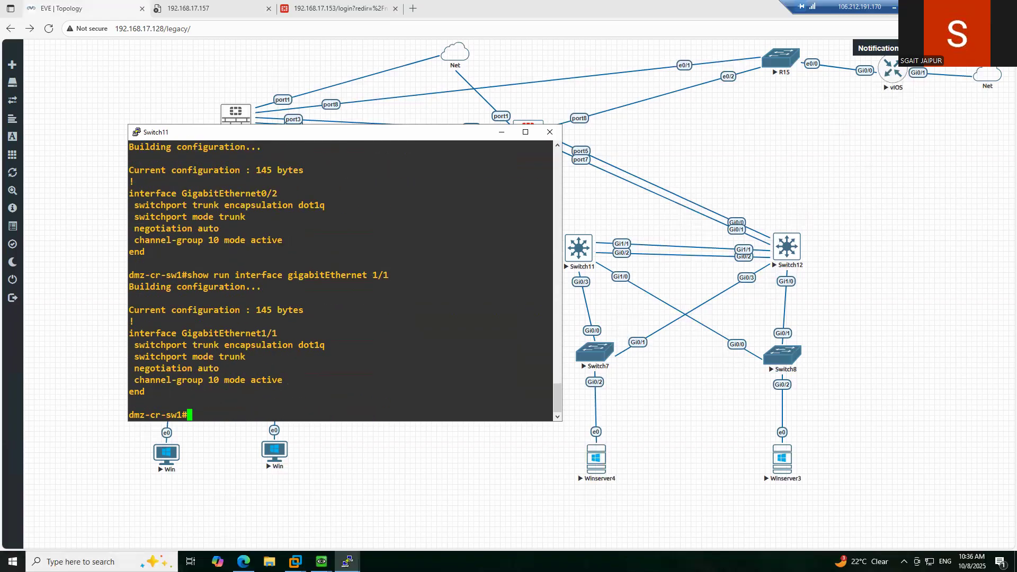
{"action": "left_click", "coordinate": [347, 562]}
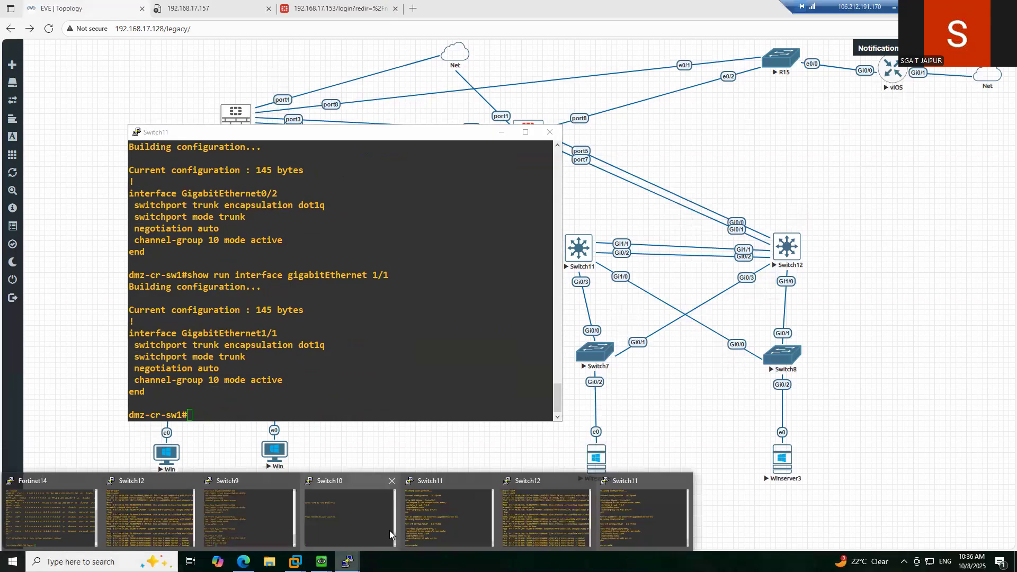
- On Switch12 (dmz-cr-sw2), view the EtherChannel summary
{"action": "left_click", "coordinate": [548, 517]}
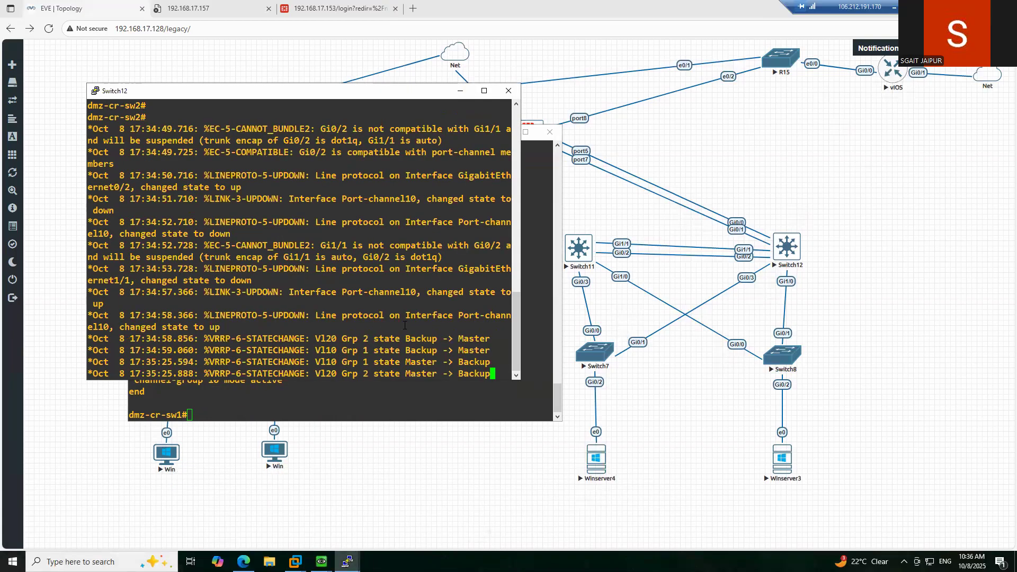
{"action": "type", "text": "sho"}
{"action": "key", "text": "Tab"}
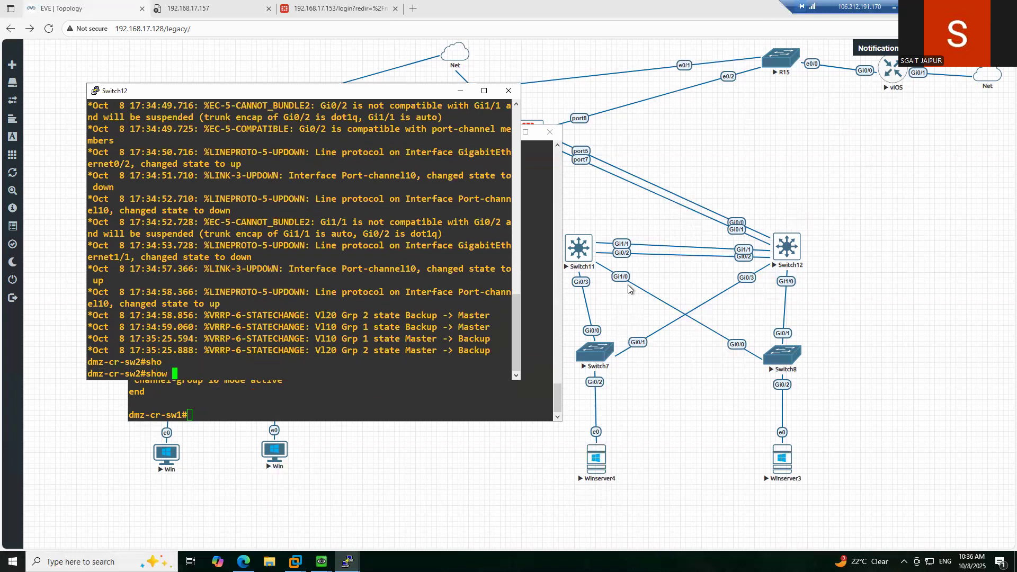
{"action": "type", "text": "eth"}
{"action": "key", "text": "Tab"}
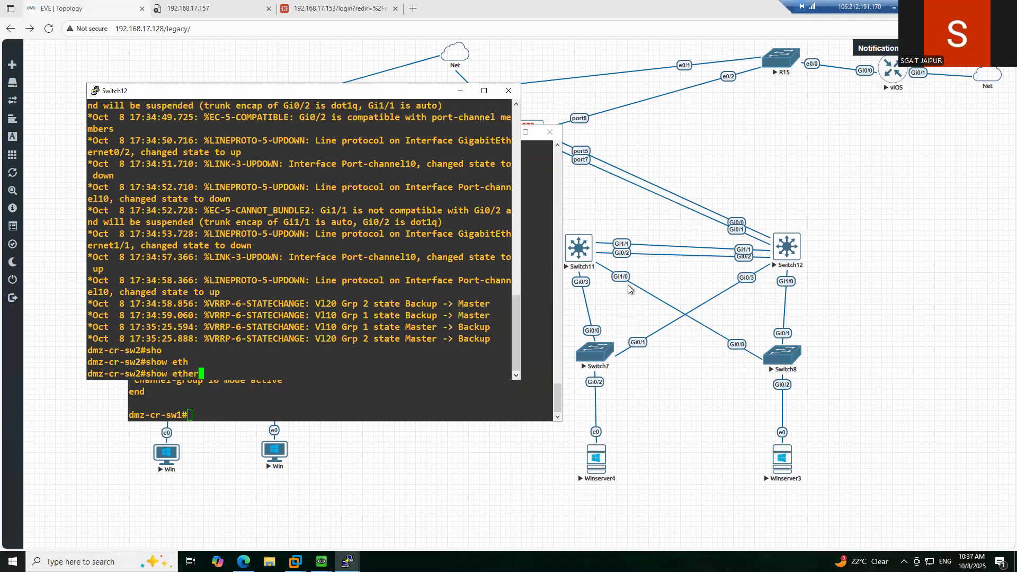
{"action": "type", "text": "erc"}
{"action": "key", "text": "Tab"}
{"action": "type", "text": "sum"}
{"action": "key", "text": "Tab"}
{"action": "key", "text": "Return"}
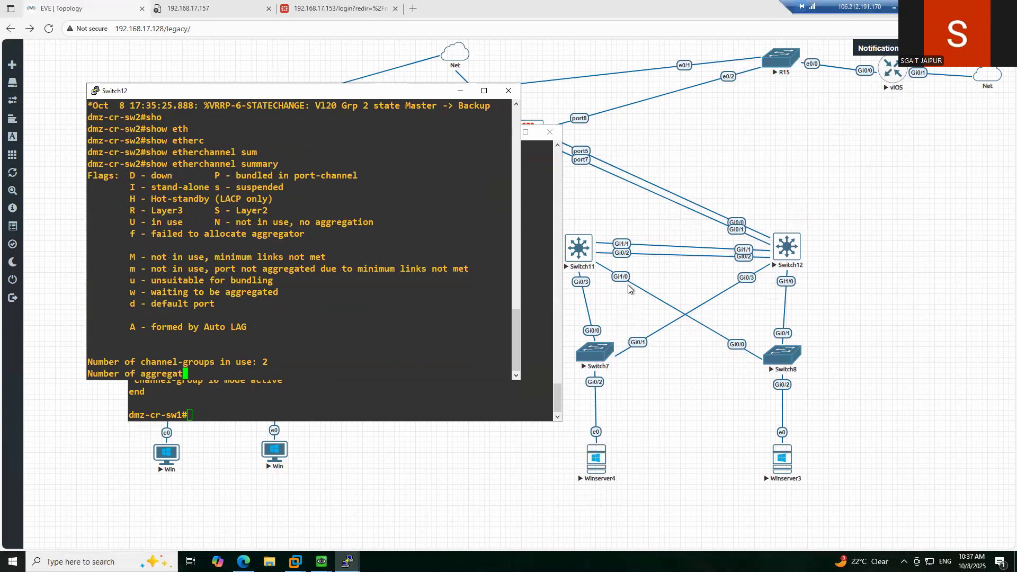
{"action": "key", "text": "Return"}
{"action": "key", "text": "Return"}
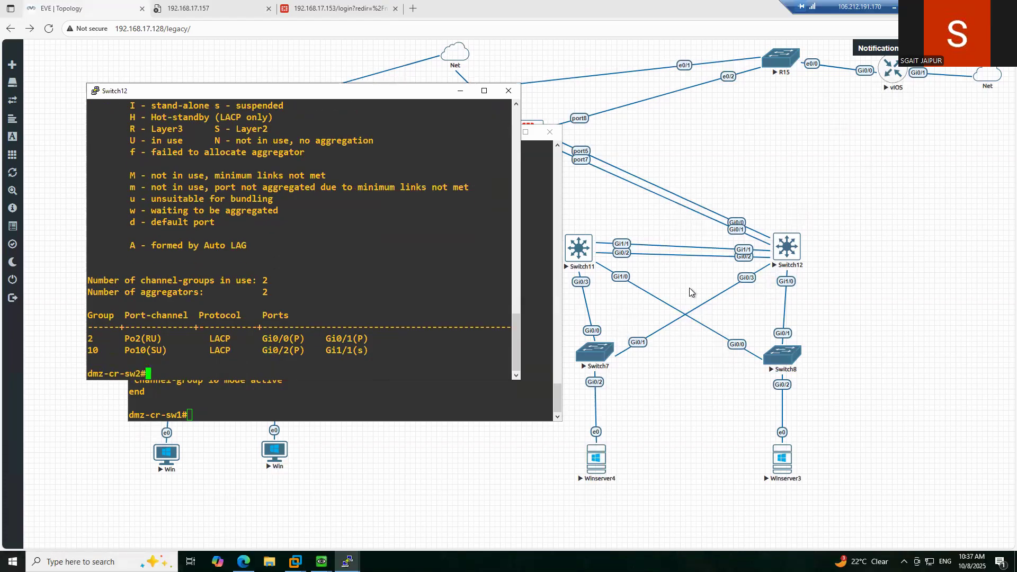
- Display the running configuration of interface Gi0/0 on dmz-cr-sw2
{"action": "type", "text": "sho"}
{"action": "key", "text": "Tab"}
{"action": "type", "text": "run inte"}
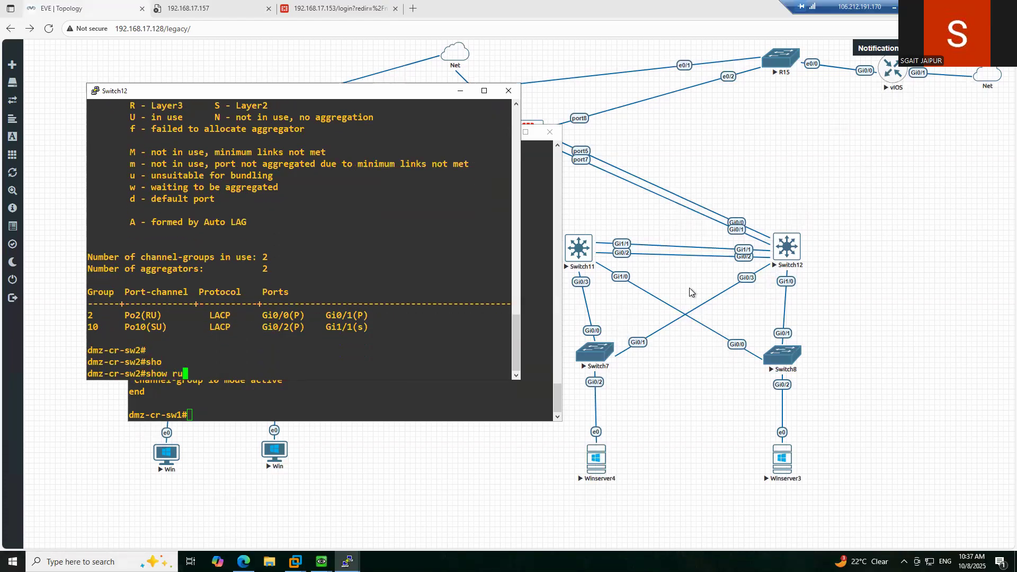
{"action": "key", "text": "Tab"}
{"action": "type", "text": "gi"}
{"action": "key", "text": "Tab"}
{"action": "key", "text": "Tab"}
{"action": "type", "text": "0/0"}
{"action": "key", "text": "Return"}
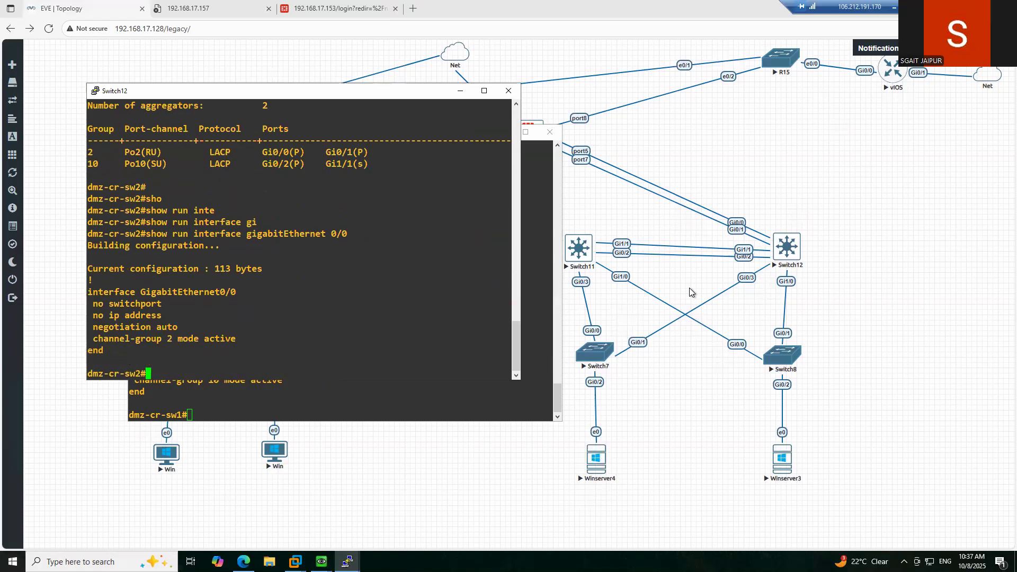
- Enter Gi0/0 interface configuration and exit again without making changes
{"action": "type", "text": "conf t"}
{"action": "key", "text": "Return"}
{"action": "type", "text": "inte"}
{"action": "key", "text": "Tab"}
{"action": "type", "text": "gi"}
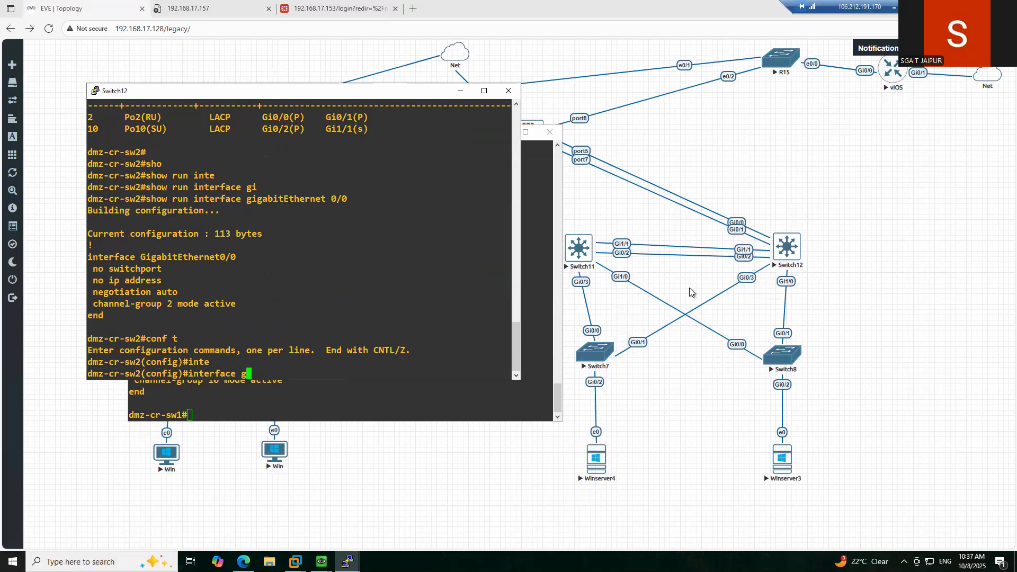
{"action": "key", "text": "Tab"}
{"action": "type", "text": "0/0"}
{"action": "key", "text": "Return"}
{"action": "type", "text": "sw"}
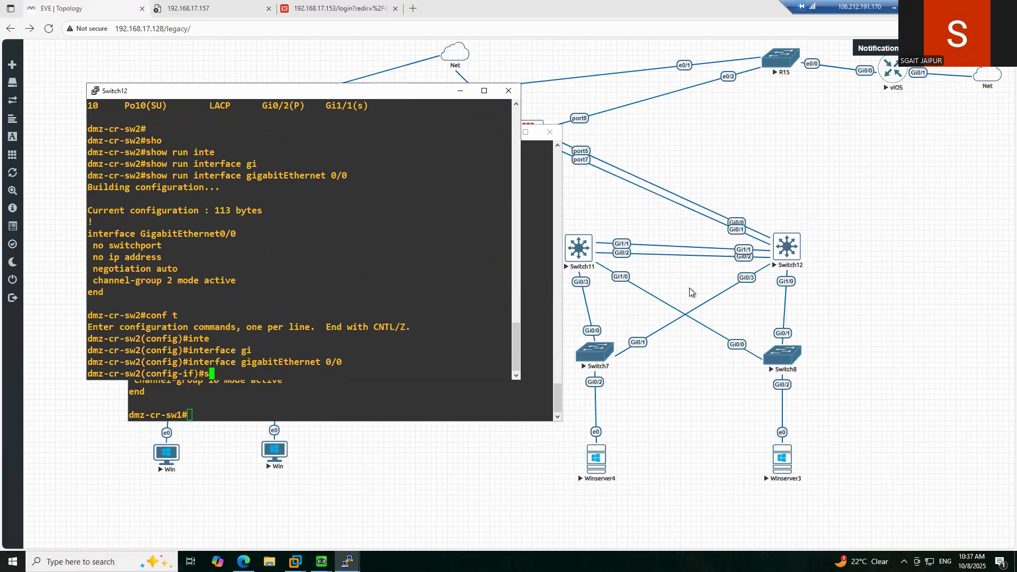
{"action": "key", "text": "Tab"}
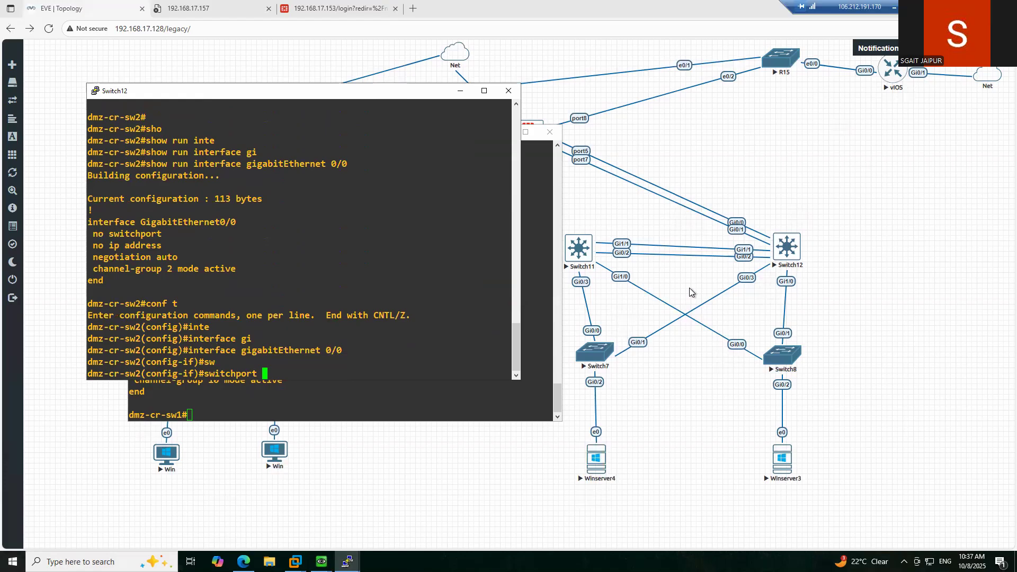
{"action": "key", "text": "BackSpace"}
{"action": "key", "text": "BackSpace"}
{"action": "key", "text": "BackSpace"}
{"action": "key", "text": "BackSpace"}
{"action": "key", "text": "BackSpace"}
{"action": "key", "text": "BackSpace"}
{"action": "key", "text": "BackSpace"}
{"action": "key", "text": "BackSpace"}
{"action": "key", "text": "BackSpace"}
{"action": "key", "text": "BackSpace"}
{"action": "key", "text": "BackSpace"}
{"action": "type", "text": "exit"}
{"action": "key", "text": "Return"}
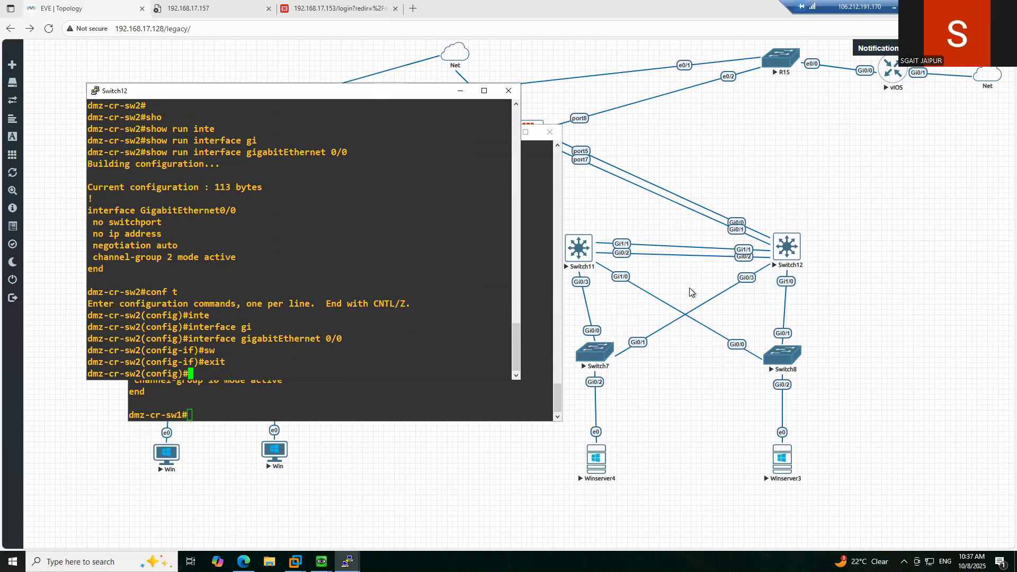
{"action": "key", "text": "Return"}
{"action": "key", "text": "Return"}
{"action": "key", "text": "Return"}
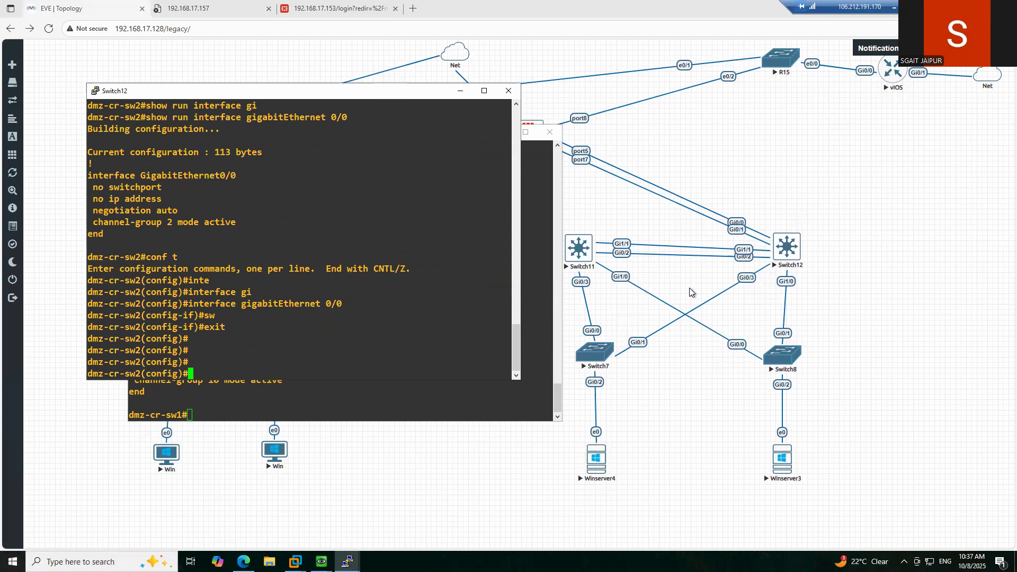
{"action": "type", "text": "exit"}
{"action": "key", "text": "Return"}
{"action": "key", "text": "Return"}
{"action": "key", "text": "Return"}
- Attempt the EtherChannel summary command, which runs with a typo
{"action": "type", "text": "con"}
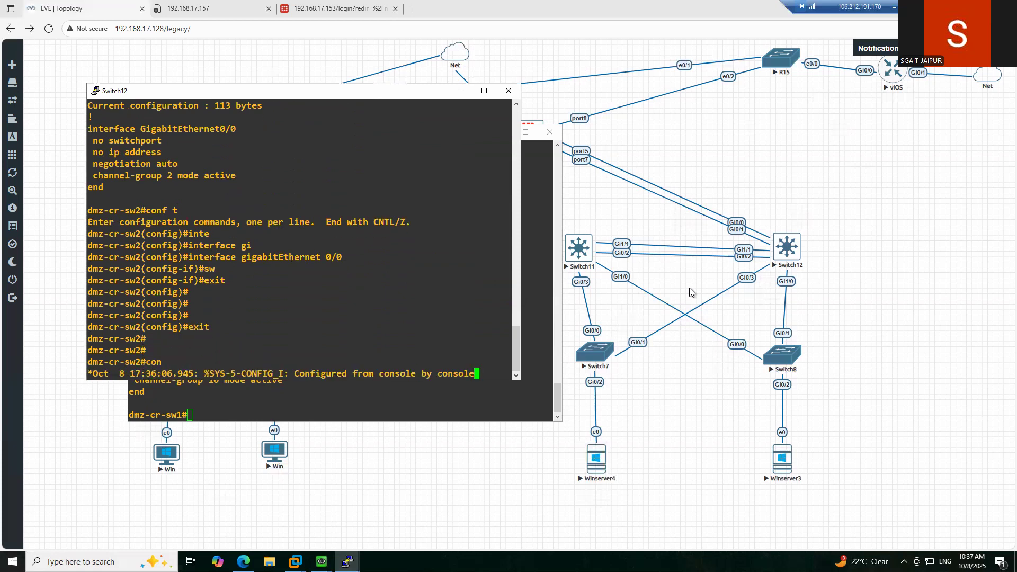
{"action": "key", "text": "BackSpace"}
{"action": "key", "text": "Tab"}
{"action": "key", "text": "BackSpace"}
{"action": "key", "text": "BackSpace"}
{"action": "type", "text": "sh"}
{"action": "key", "text": "Tab"}
{"action": "type", "text": "o"}
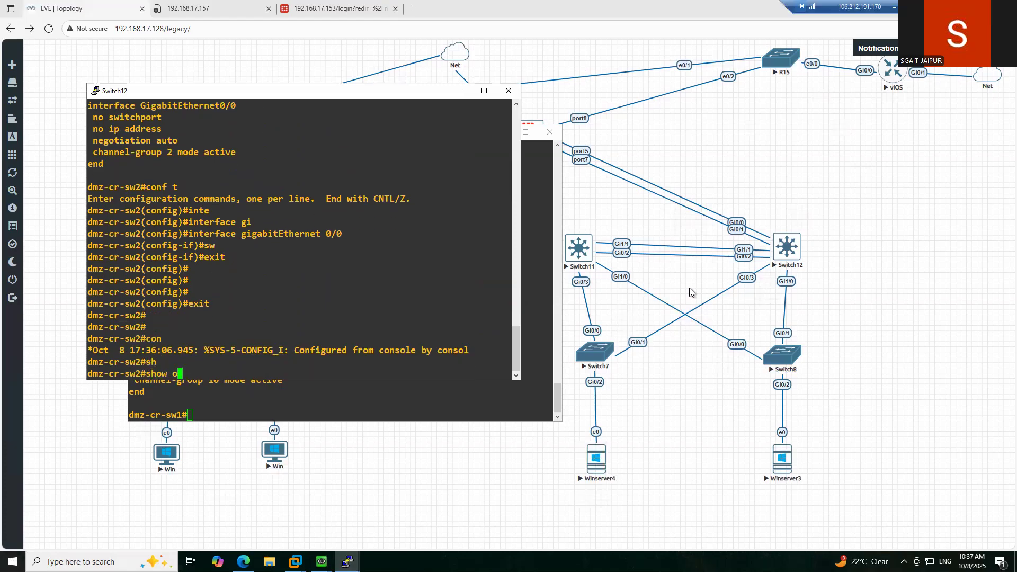
{"action": "type", "text": "p"}
{"action": "key", "text": "BackSpace"}
{"action": "key", "text": "BackSpace"}
{"action": "key", "text": "BackSpace"}
{"action": "type", "text": "et"}
{"action": "key", "text": "Tab"}
{"action": "key", "text": "BackSpace"}
{"action": "key", "text": "BackSpace"}
{"action": "key", "text": "Tab"}
{"action": "type", "text": "eth"}
{"action": "key", "text": "Tab"}
{"action": "type", "text": "er"}
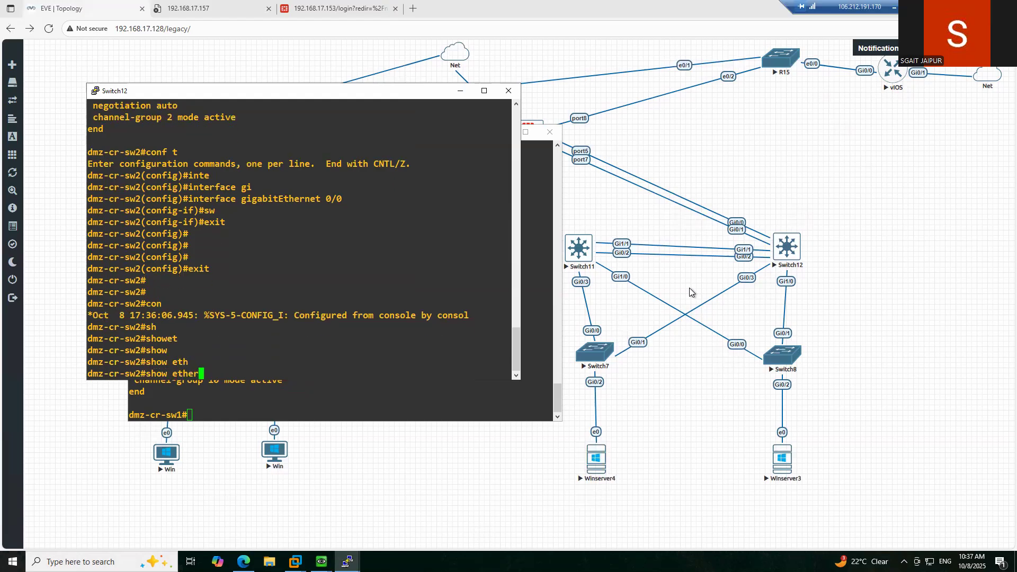
{"action": "type", "text": "sum"}
{"action": "key", "text": "Tab"}
{"action": "key", "text": "Return"}
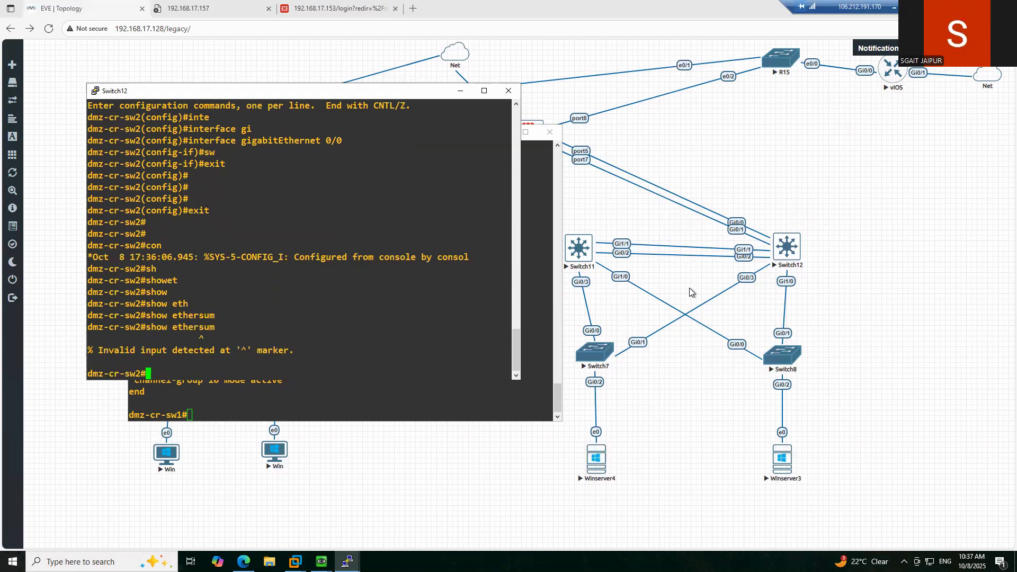
- Rerun show etherchannel summary: Po2 bundles Gi0/0 and Gi0/1, Po10 has Gi1/1 suspended
{"action": "type", "text": "sho"}
{"action": "key", "text": "Tab"}
{"action": "type", "text": "eth"}
{"action": "key", "text": "Tab"}
{"action": "type", "text": "erc"}
{"action": "key", "text": "Tab"}
{"action": "key", "text": "BackSpace"}
{"action": "type", "text": "c"}
{"action": "key", "text": "Tab"}
{"action": "type", "text": "sum"}
{"action": "key", "text": "Tab"}
{"action": "key", "text": "Return"}
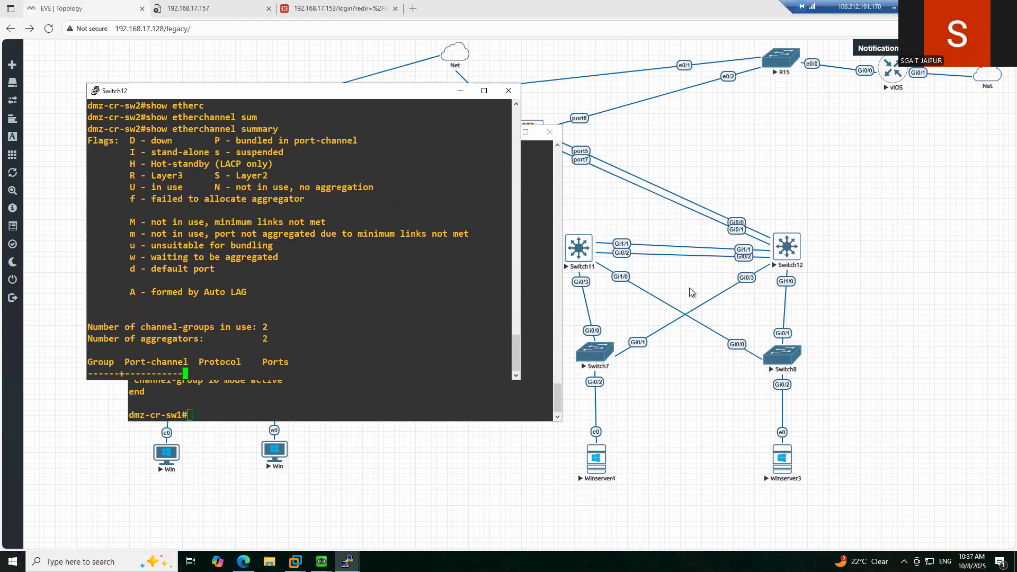
{"action": "key", "text": "space"}
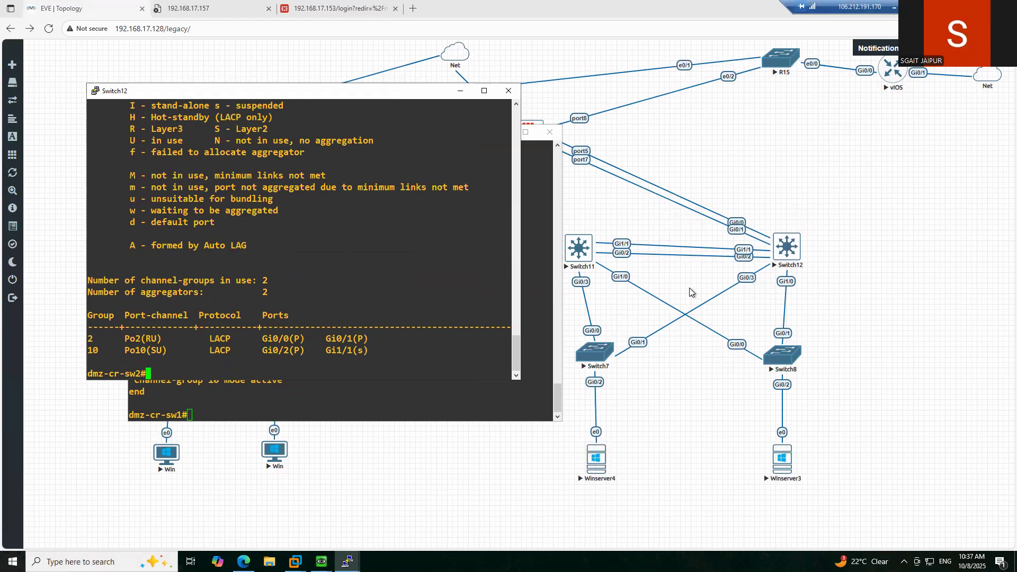
- Display the running config of Gi1/1 on Switch12
{"action": "type", "text": "sho"}
{"action": "key", "text": "Tab"}
{"action": "type", "text": "run inte"}
{"action": "key", "text": "Tab"}
{"action": "type", "text": "gi"}
{"action": "key", "text": "Tab"}
{"action": "type", "text": "1/1"}
{"action": "key", "text": "Return"}
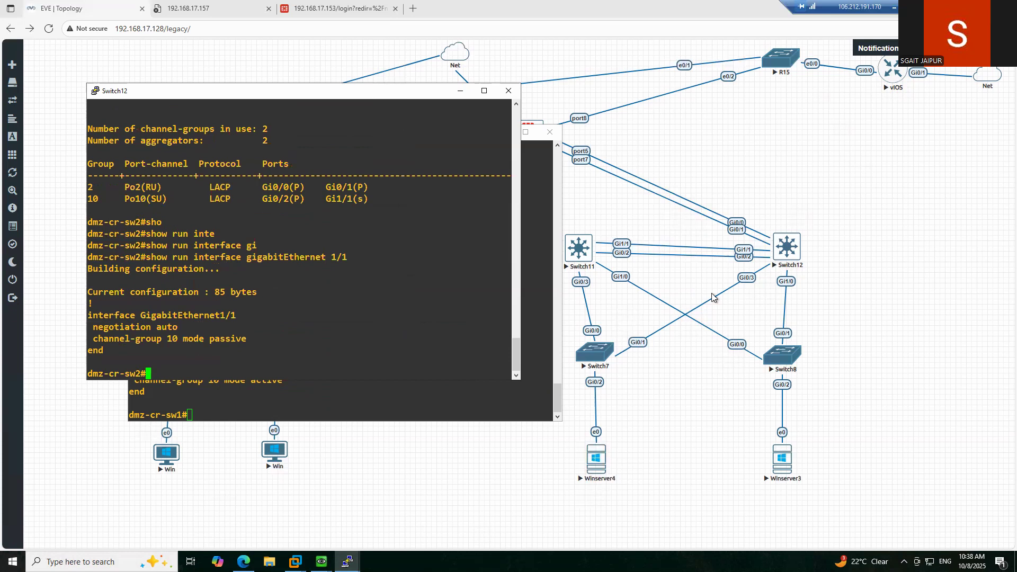
{"action": "key", "text": "Up"}
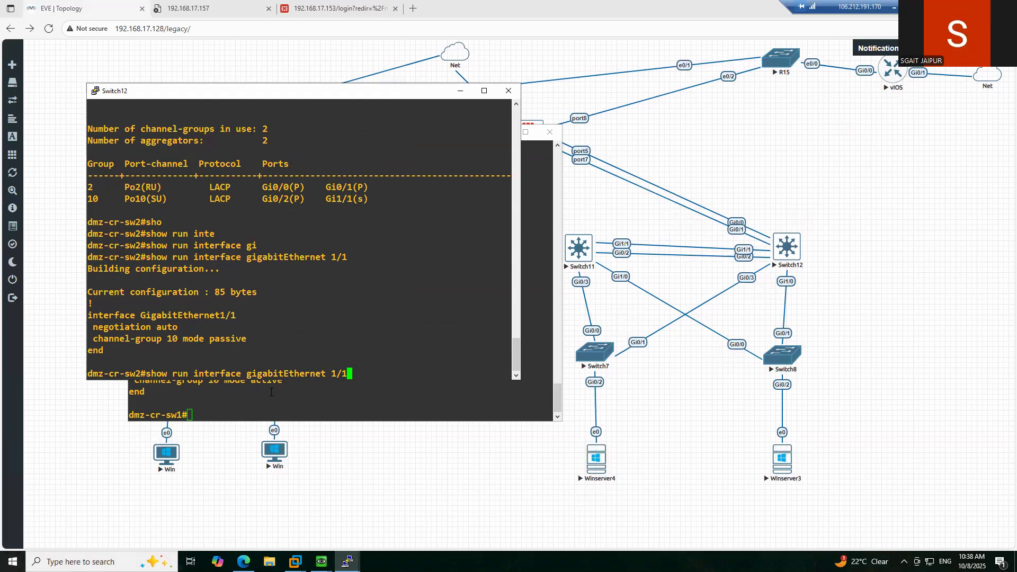
- Display Gi1/1's running config on Switch11 for comparison
{"action": "left_click", "coordinate": [271, 392]}
{"action": "type", "text": "sho"}
{"action": "key", "text": "Tab"}
{"action": "type", "text": "run inte"}
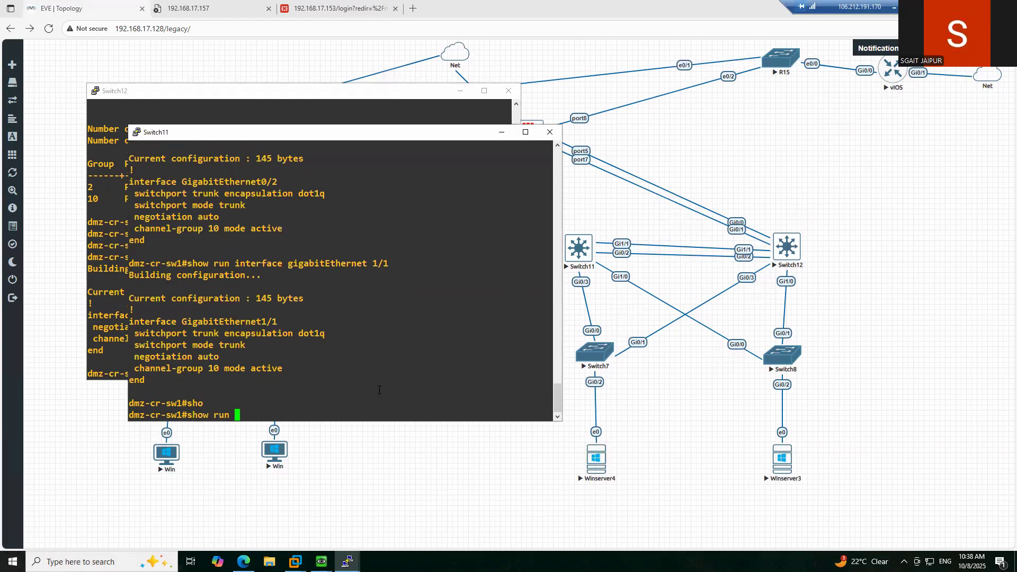
{"action": "key", "text": "Tab"}
{"action": "type", "text": "gi"}
{"action": "key", "text": "Tab"}
{"action": "type", "text": "1/1"}
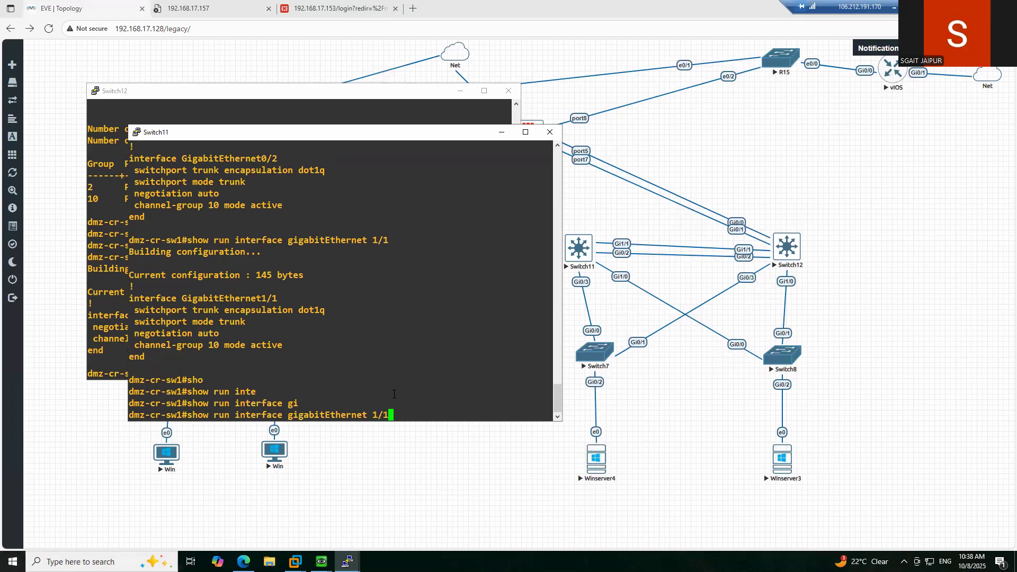
{"action": "key", "text": "Return"}
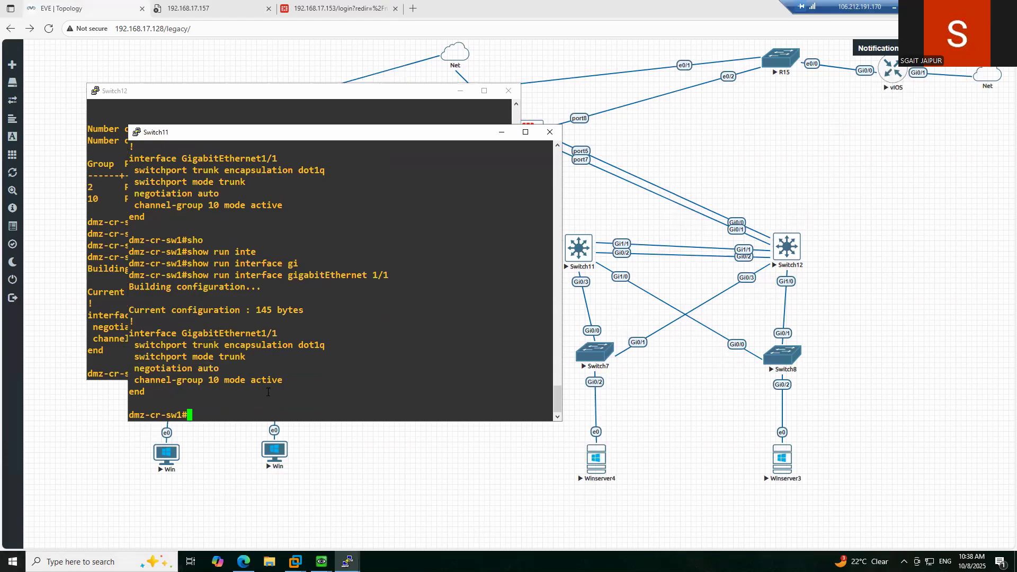
- Copy Switch11's Gi1/1 trunk and channel-group config lines
{"action": "left_click", "coordinate": [117, 272]}
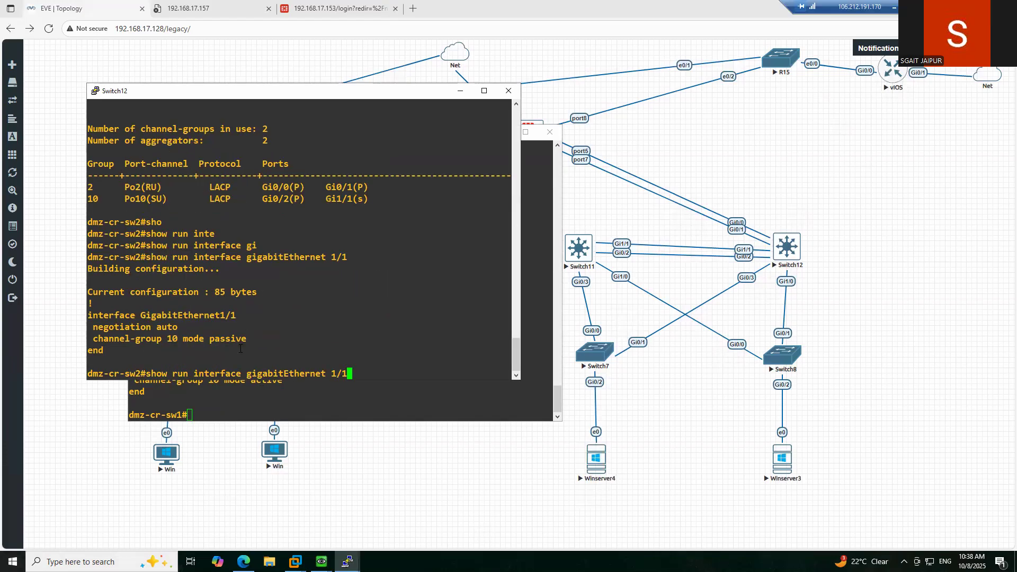
{"action": "left_click_drag", "start_coordinate": [254, 339], "coordinate": [93, 339]}
{"action": "left_click", "coordinate": [200, 343]}
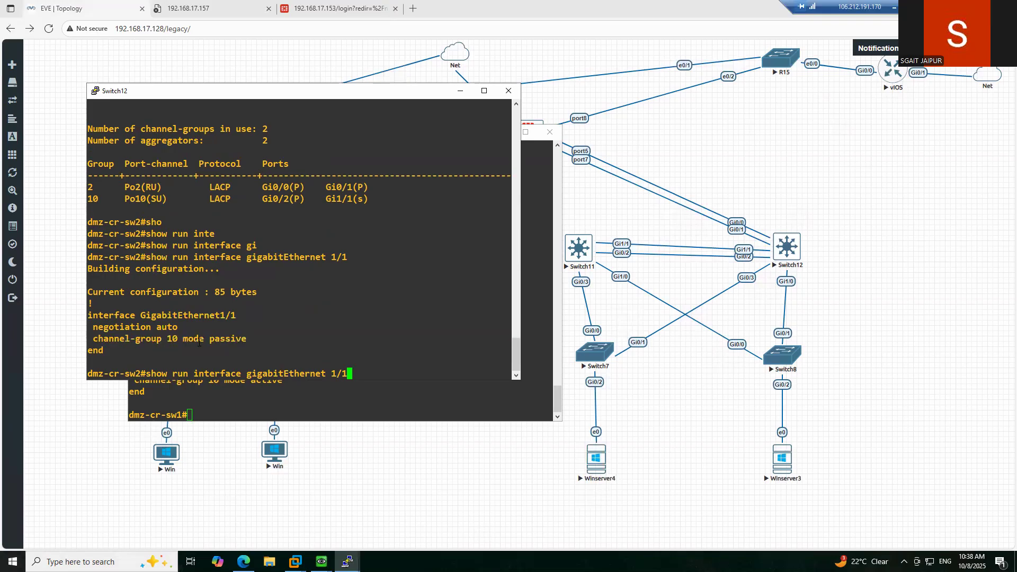
{"action": "left_click", "coordinate": [284, 389]}
{"action": "left_click_drag", "start_coordinate": [284, 379], "coordinate": [135, 349]}
{"action": "right_click", "coordinate": [159, 352]}
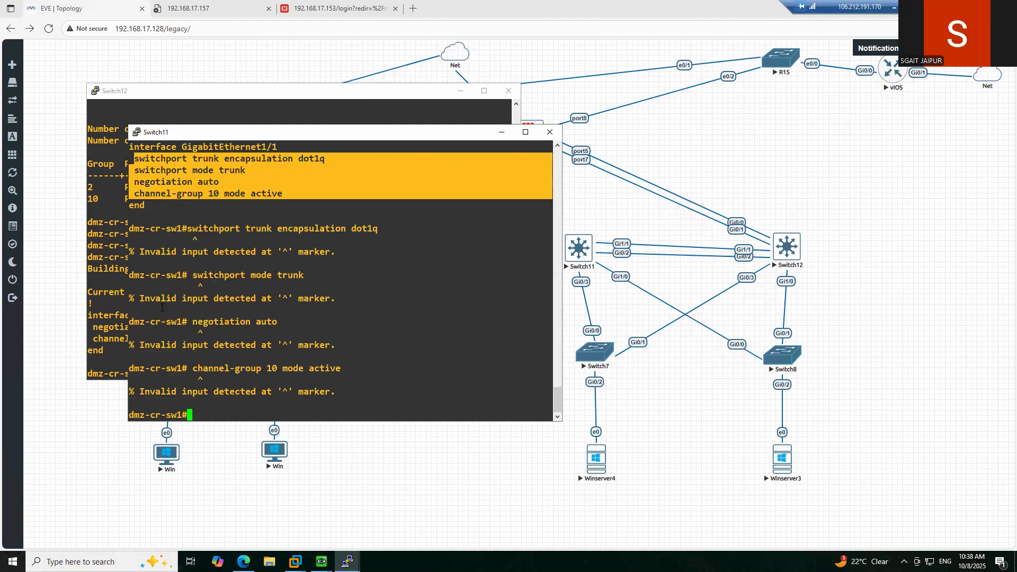
{"action": "left_click", "coordinate": [111, 294]}
- Enter global configuration mode on Switch12 with conf t
{"action": "key", "text": "BackSpace"}
{"action": "key", "text": "BackSpace"}
{"action": "key", "text": "BackSpace"}
{"action": "key", "text": "BackSpace"}
{"action": "key", "text": "BackSpace"}
{"action": "key", "text": "BackSpace"}
{"action": "key", "text": "BackSpace"}
{"action": "key", "text": "BackSpace"}
{"action": "key", "text": "BackSpace"}
{"action": "key", "text": "BackSpace"}
{"action": "key", "text": "BackSpace"}
{"action": "key", "text": "BackSpace"}
{"action": "key", "text": "BackSpace"}
{"action": "key", "text": "BackSpace"}
{"action": "key", "text": "BackSpace"}
{"action": "key", "text": "BackSpace"}
{"action": "key", "text": "BackSpace"}
{"action": "key", "text": "BackSpace"}
{"action": "key", "text": "BackSpace"}
{"action": "key", "text": "BackSpace"}
{"action": "type", "text": "ci"}
{"action": "key", "text": "BackSpace"}
{"action": "type", "text": "onf t\\"}
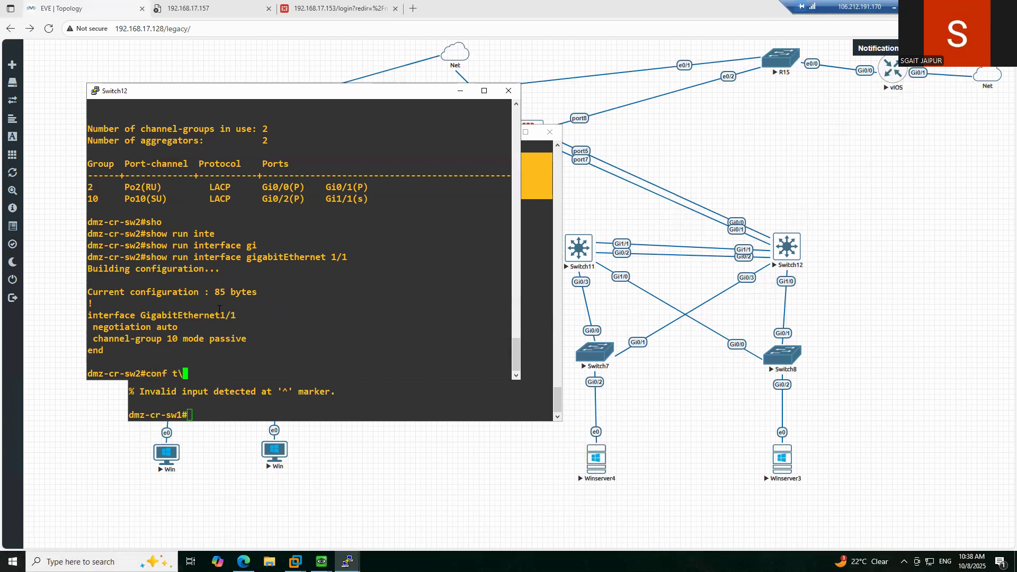
{"action": "key", "text": "BackSpace"}
{"action": "key", "text": "Return"}
- Paste the dot1q trunk and channel-group 10 active lines onto Gi1/1, then exit config
{"action": "type", "text": "inte"}
{"action": "key", "text": "Tab"}
{"action": "type", "text": "gi"}
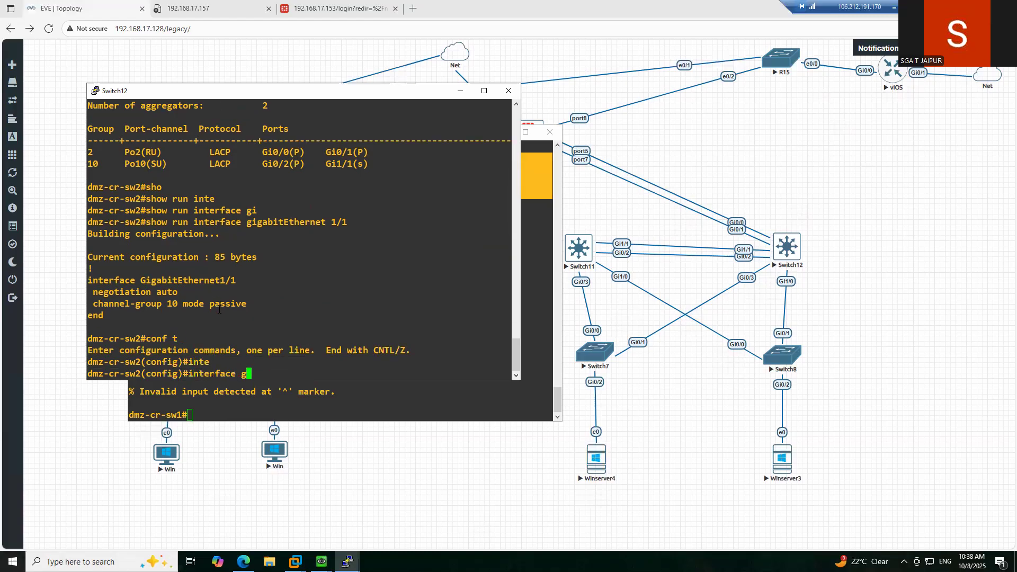
{"action": "key", "text": "Tab"}
{"action": "type", "text": "1/1\\"}
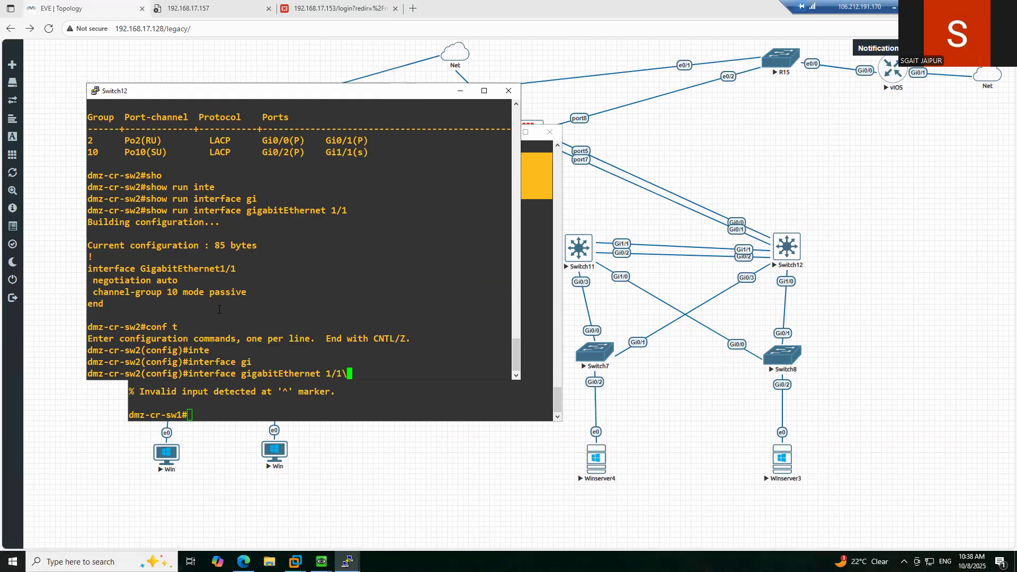
{"action": "key", "text": "BackSpace"}
{"action": "key", "text": "Return"}
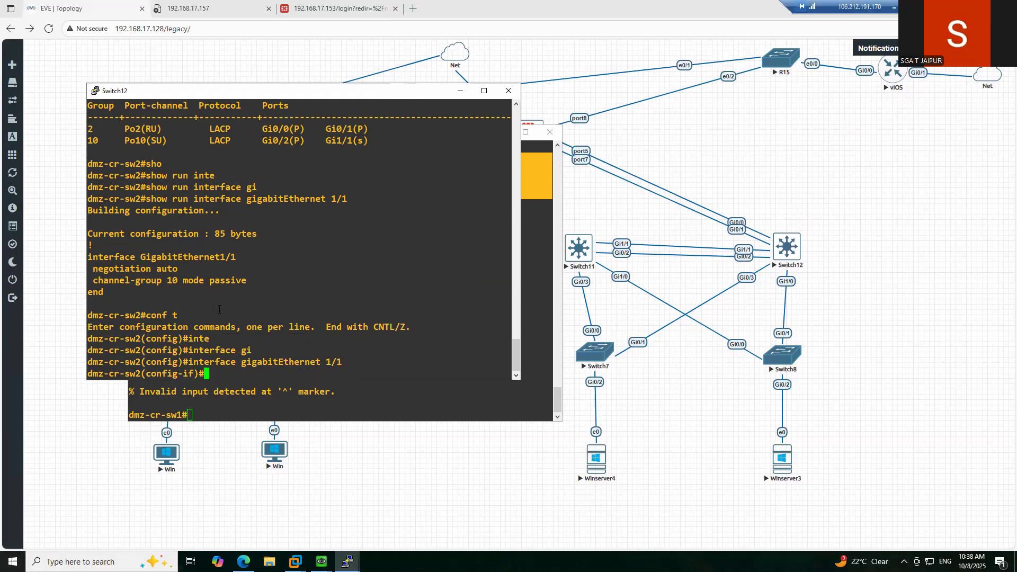
{"action": "right_click", "coordinate": [219, 309]}
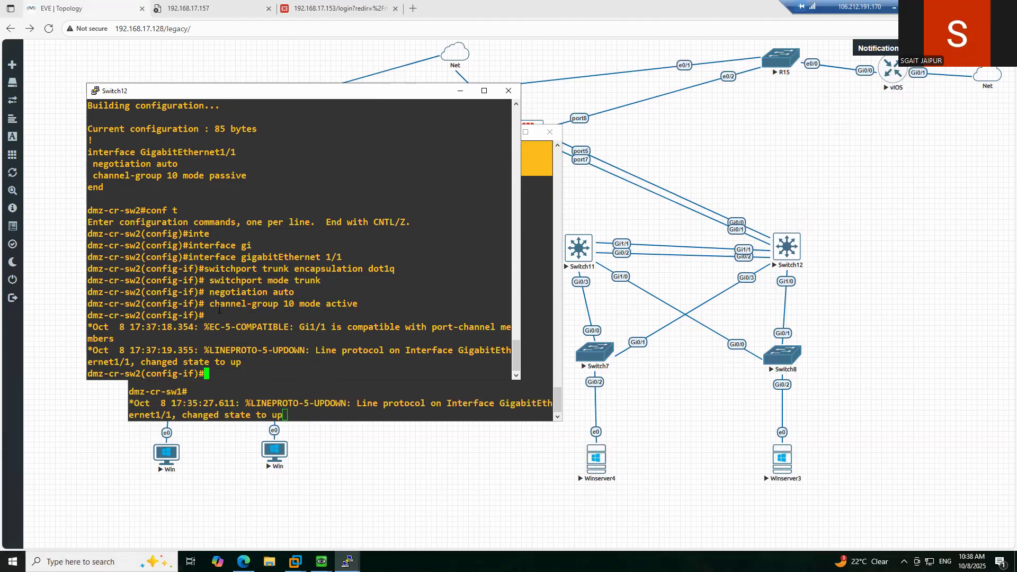
{"action": "key", "text": "ctrl+z"}
{"action": "key", "text": "Return"}
{"action": "key", "text": "Return"}
{"action": "key", "text": "Return"}
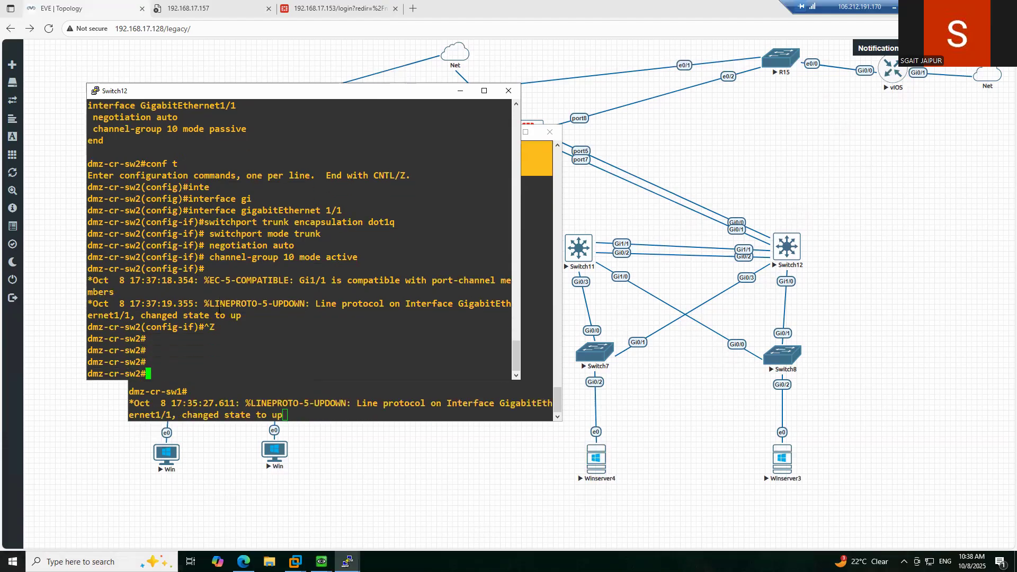
- Run show etherchannel summary on Switch11 to check Po10 and Po1 status
{"action": "left_click", "coordinate": [300, 410]}
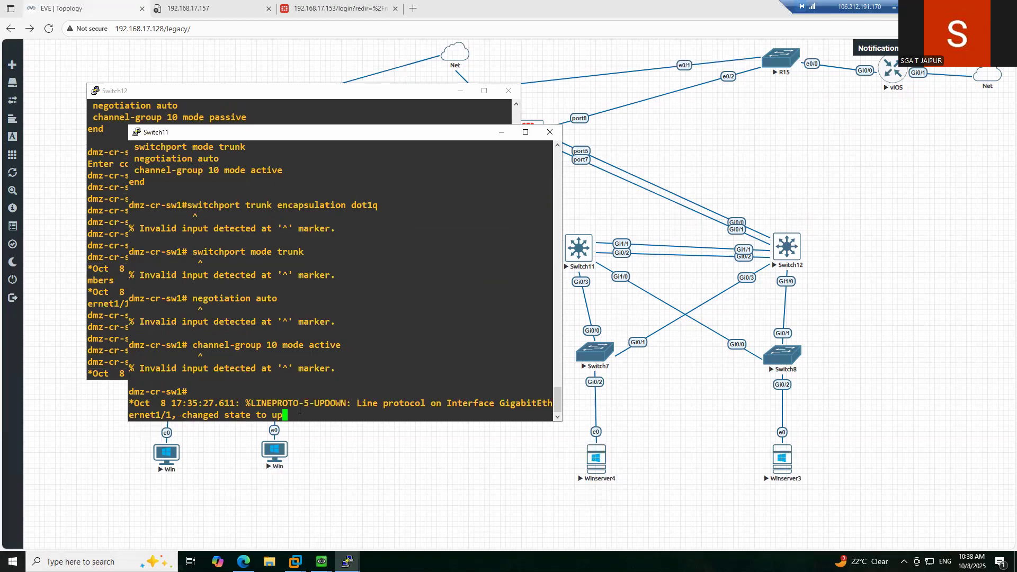
{"action": "key", "text": "Return"}
{"action": "key", "text": "Return"}
{"action": "key", "text": "Return"}
{"action": "key", "text": "Return"}
{"action": "type", "text": "sho"}
{"action": "key", "text": "Tab"}
{"action": "type", "text": "c"}
{"action": "type", "text": "th"}
{"action": "key", "text": "Tab"}
{"action": "type", "text": "erc"}
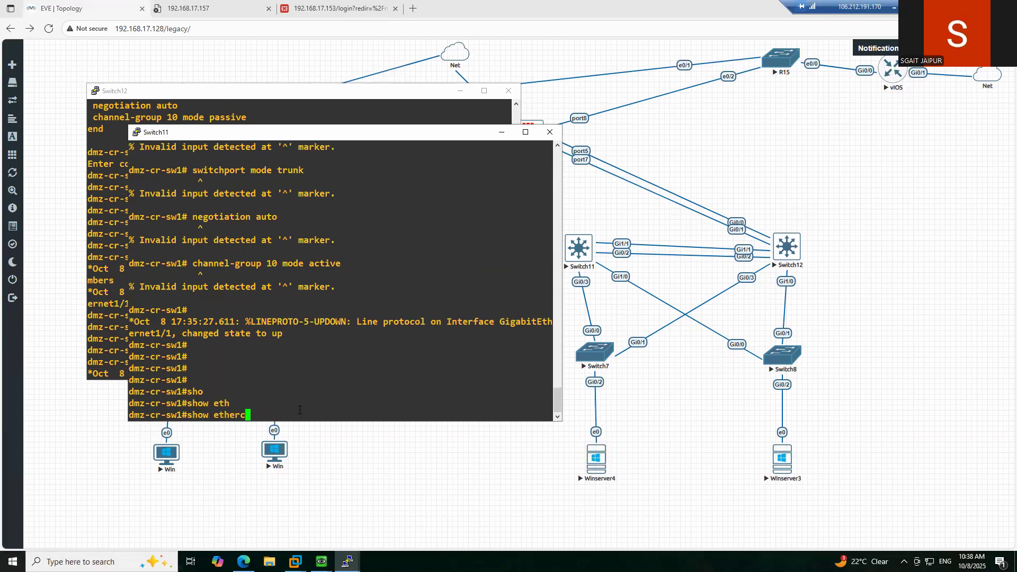
{"action": "key", "text": "Tab"}
{"action": "type", "text": "sum"}
{"action": "key", "text": "Tab"}
{"action": "key", "text": "Return"}
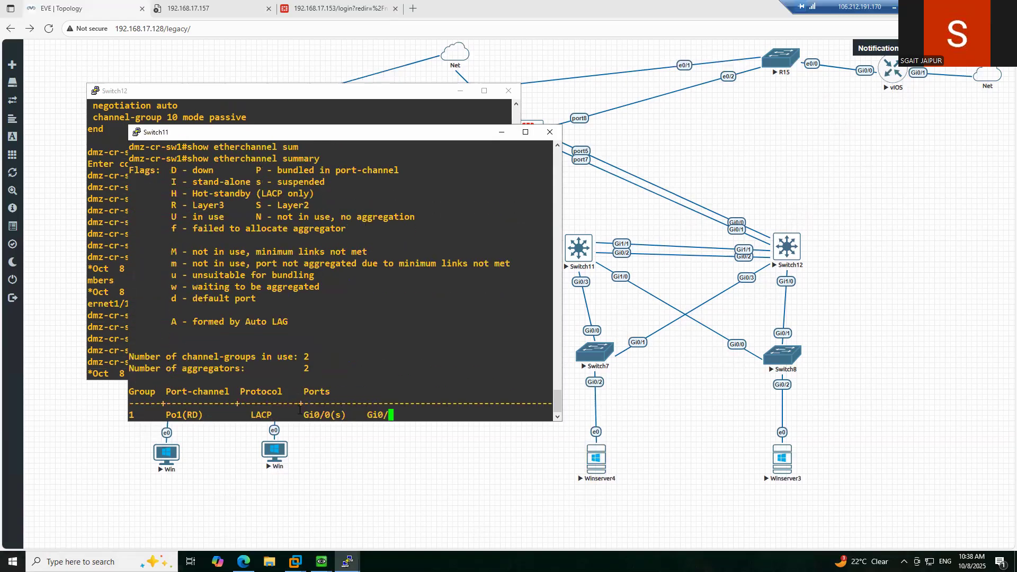
{"action": "key", "text": "Return"}
{"action": "key", "text": "Return"}
{"action": "key", "text": "Return"}
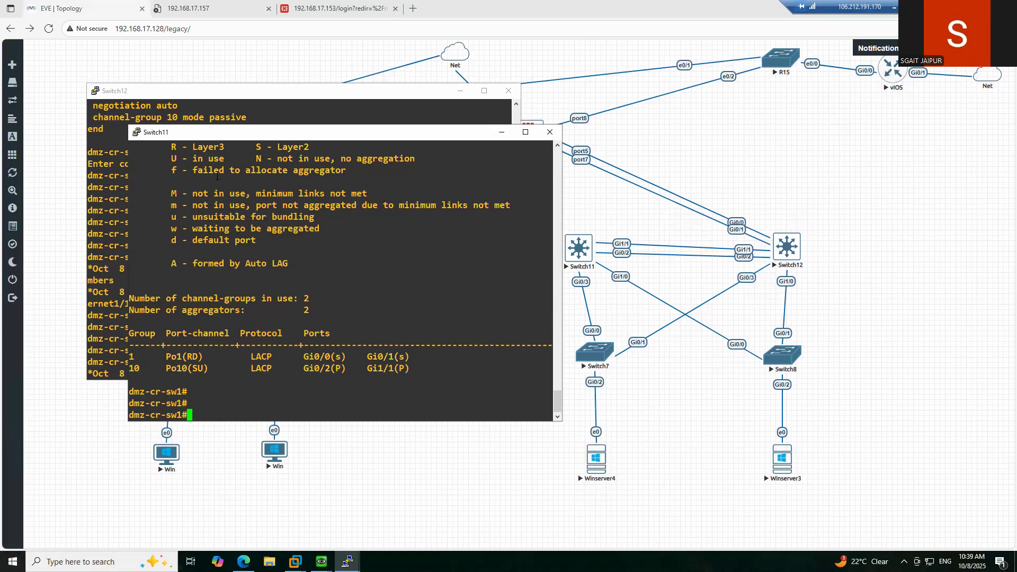
- Scroll back to read the 'P - bundled in port-channel' flag in the legend
{"action": "scroll", "coordinate": [167, 276], "scroll_direction": "up", "scroll_amount": 4}
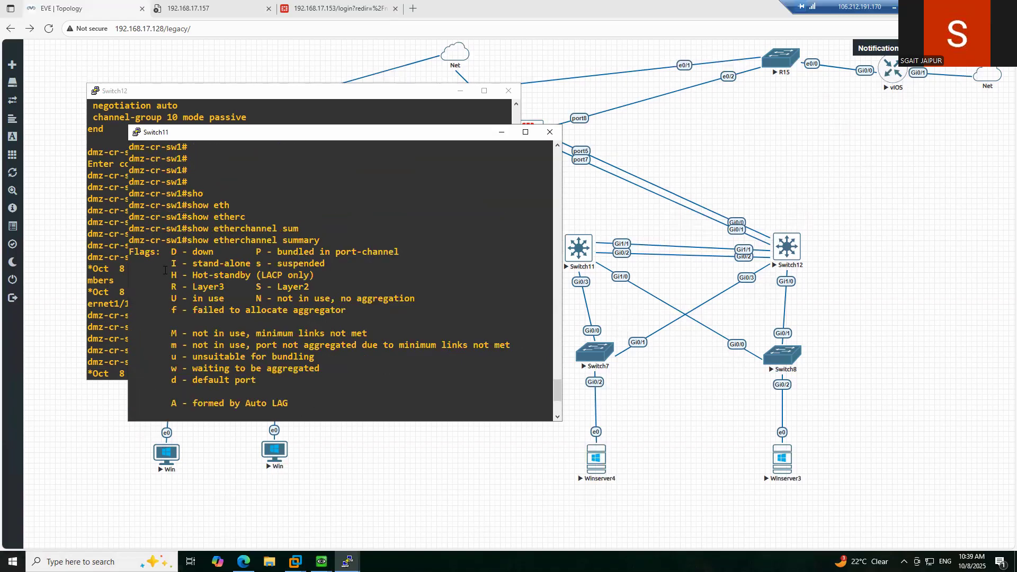
{"action": "left_click_drag", "start_coordinate": [256, 252], "coordinate": [399, 253]}
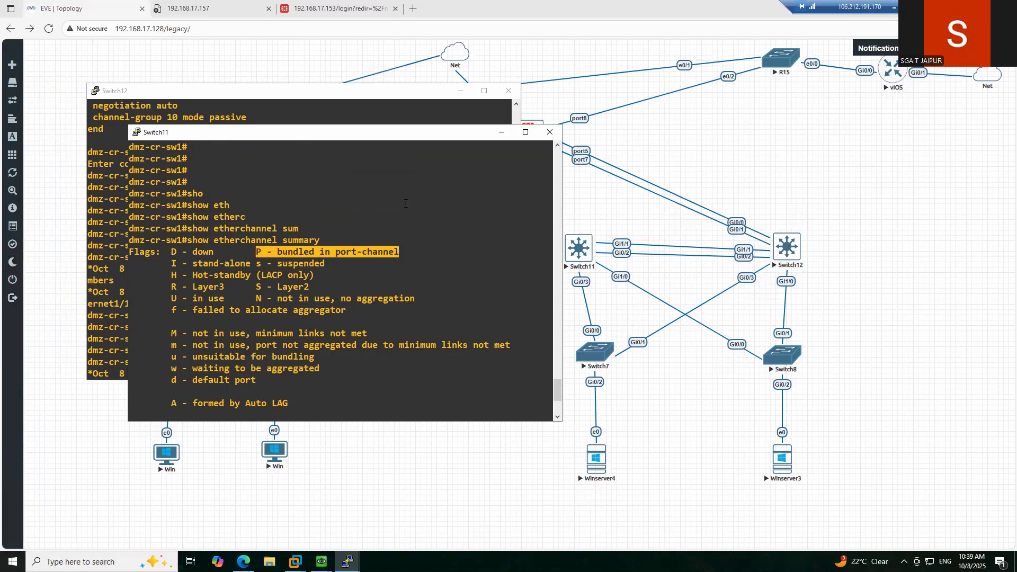
{"action": "left_click", "coordinate": [343, 260]}
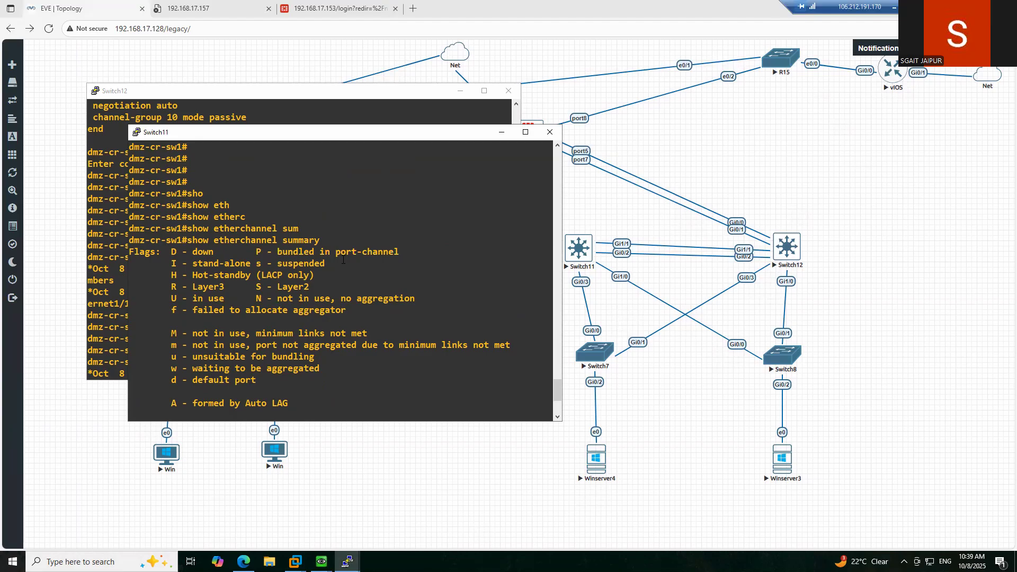
{"action": "scroll", "coordinate": [343, 259], "scroll_direction": "down", "scroll_amount": 6}
- Ping 192.168.201.1 from Switch11, which fails at 0/5
{"action": "type", "text": "ping "}
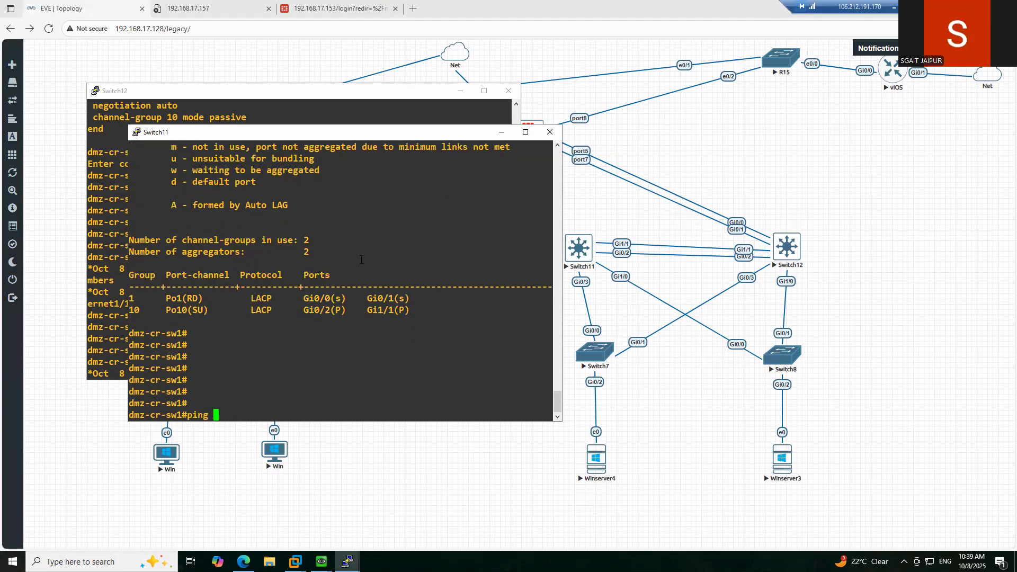
{"action": "type", "text": "192.168.201.1"}
{"action": "key", "text": "Return"}
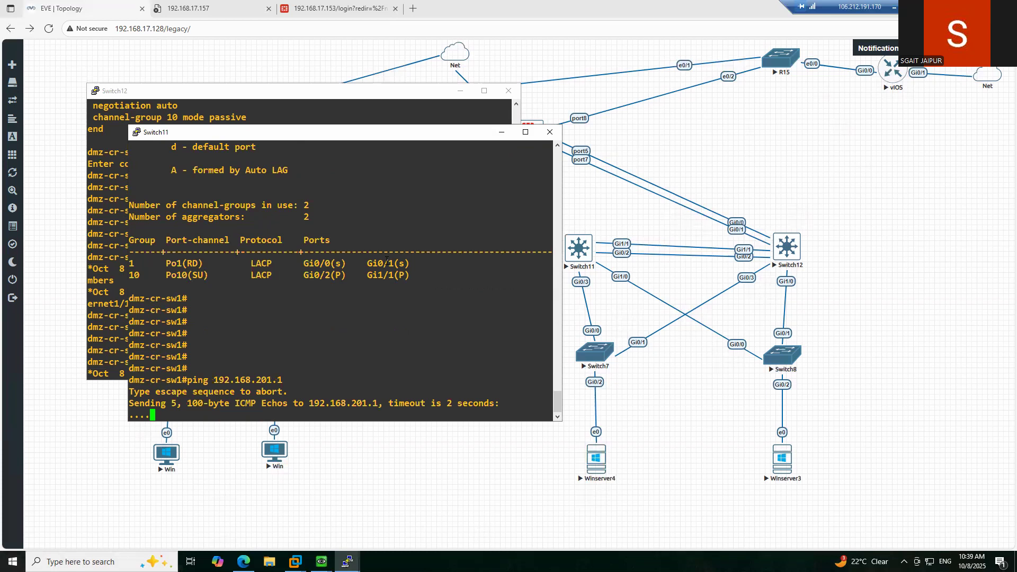
{"action": "key", "text": "Return"}
{"action": "key", "text": "Return"}
{"action": "key", "text": "Return"}
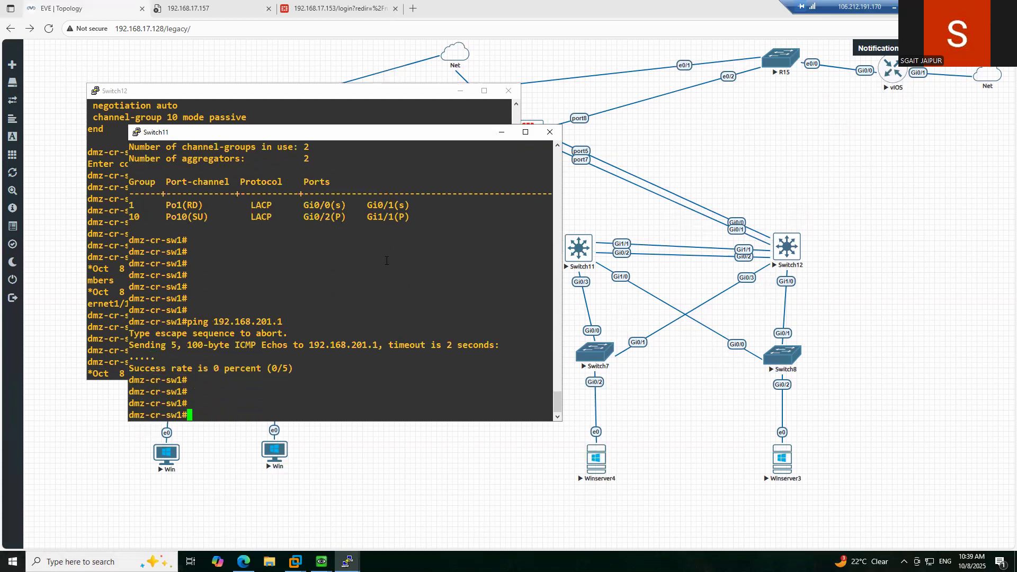
- Show Switch11's ARP table, where 192.168.201.1 is Incomplete
{"action": "type", "text": "show ip a"}
{"action": "key", "text": "Tab"}
{"action": "type", "text": "ip ar"}
{"action": "key", "text": "Tab"}
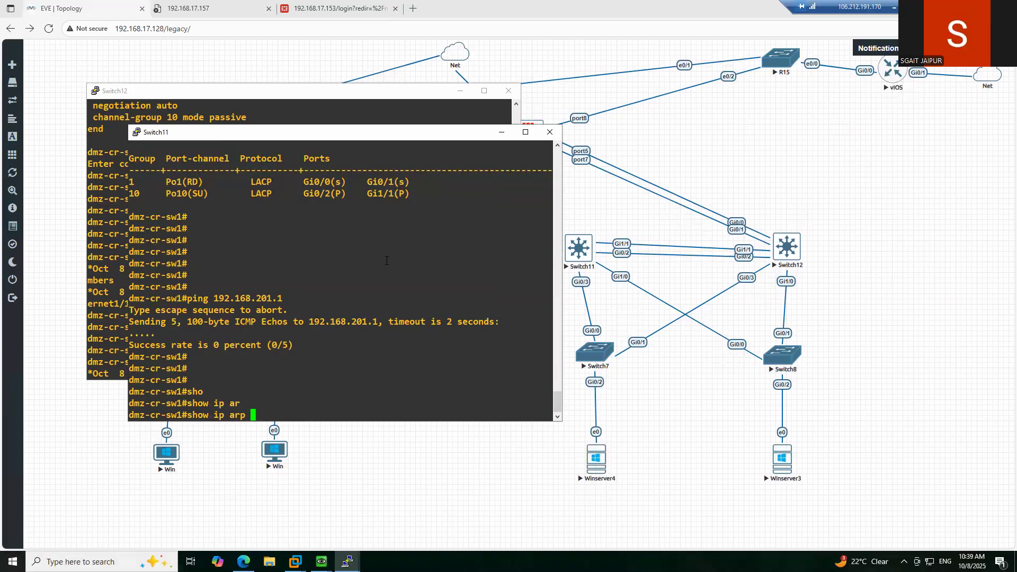
{"action": "key", "text": "Return"}
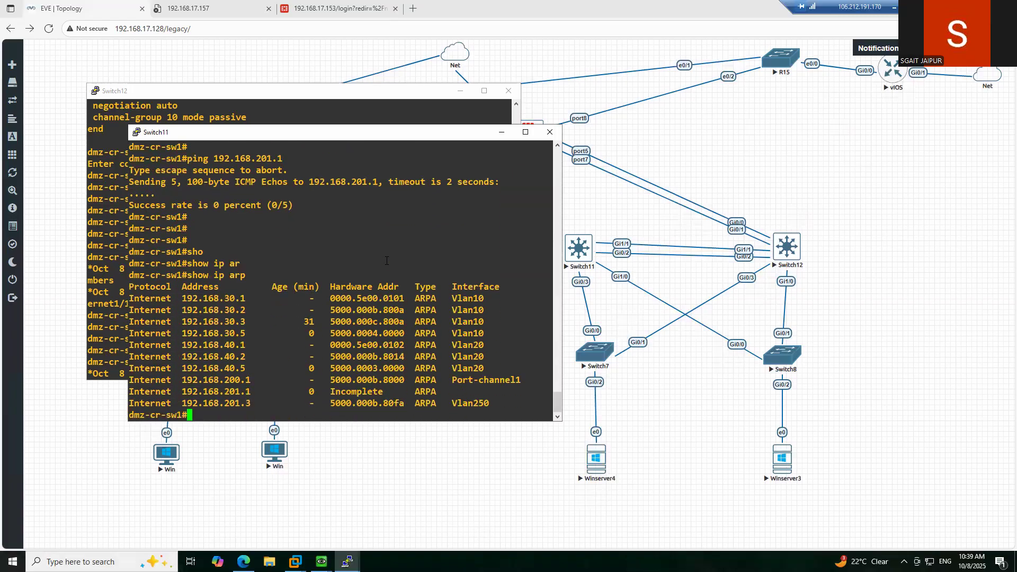
{"action": "key", "text": "Return"}
{"action": "key", "text": "Return"}
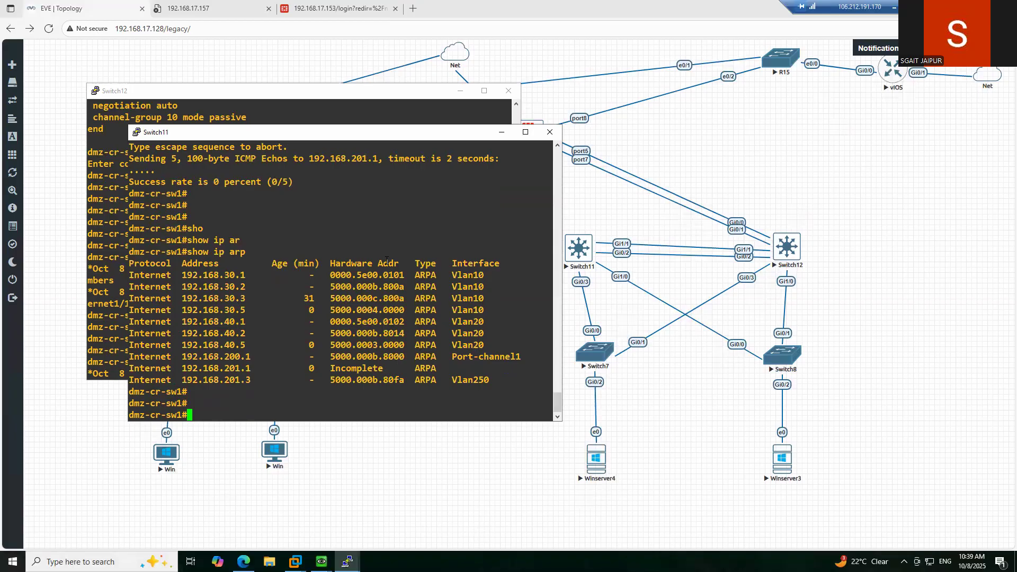
- Show Port-channel10's running config on Switch11
{"action": "type", "text": "sho"}
{"action": "key", "text": "Tab"}
{"action": "key", "text": "BackSpace"}
{"action": "key", "text": "BackSpace"}
{"action": "key", "text": "BackSpace"}
{"action": "key", "text": "BackSpace"}
{"action": "key", "text": "BackSpace"}
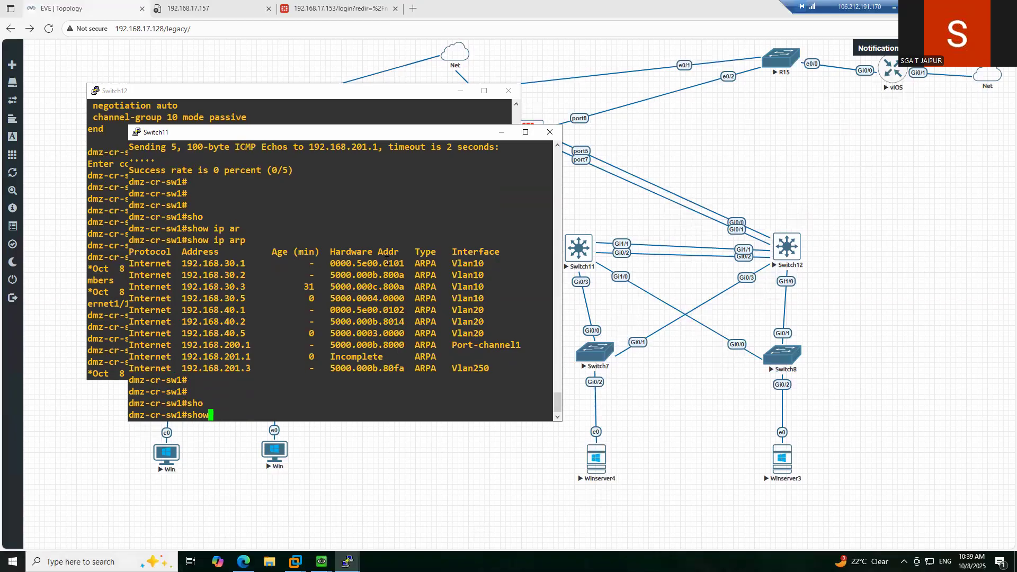
{"action": "type", "text": "sho"}
{"action": "key", "text": "Tab"}
{"action": "type", "text": "nte"}
{"action": "key", "text": "Tab"}
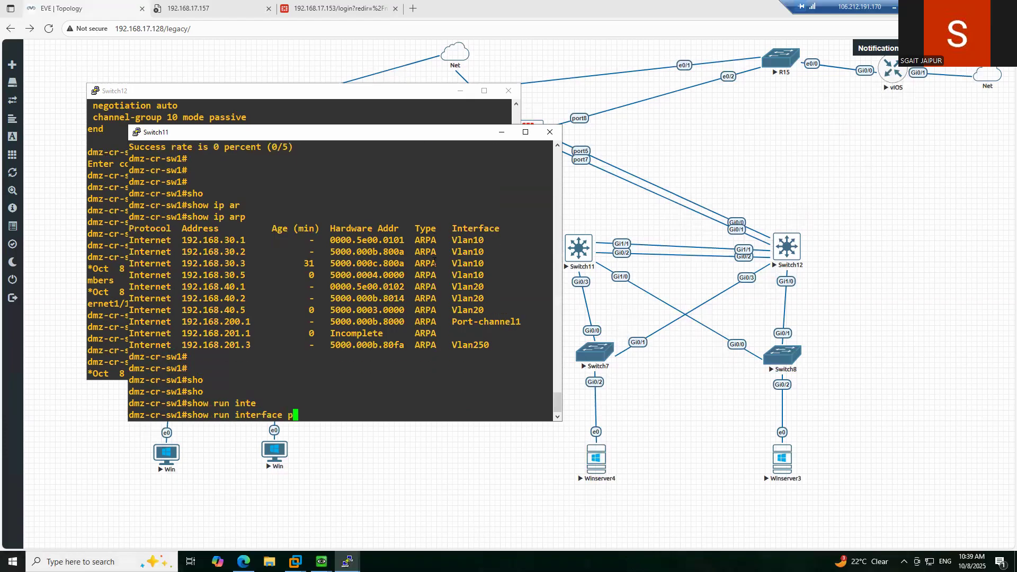
{"action": "type", "text": "po"}
{"action": "key", "text": "Tab"}
{"action": "type", "text": "10"}
{"action": "key", "text": "Return"}
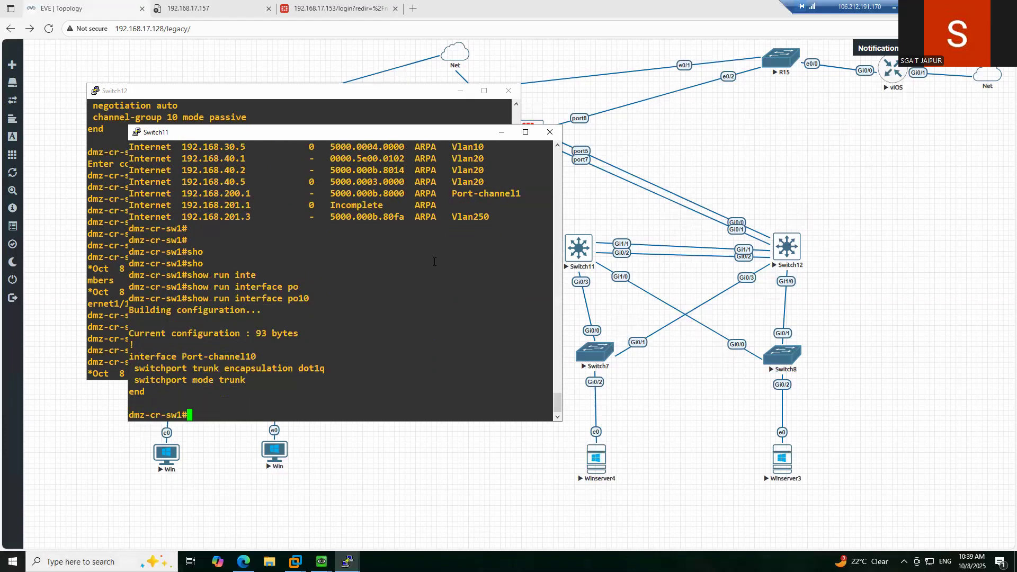
- Show Port-channel10's running config on Switch12 to confirm the dot1q trunk
{"action": "left_click", "coordinate": [108, 249]}
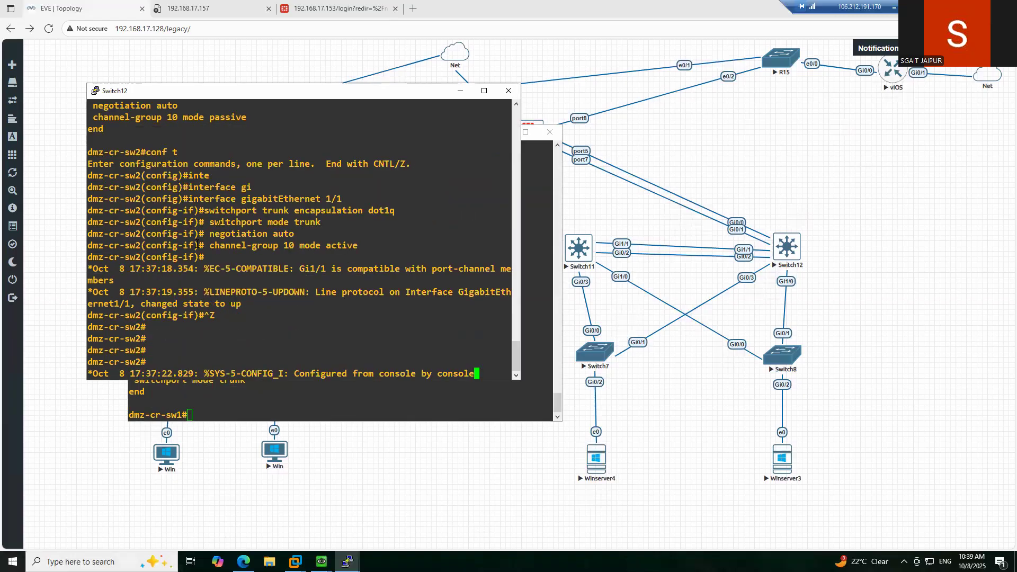
{"action": "key", "text": "Return"}
{"action": "key", "text": "Return"}
{"action": "key", "text": "Return"}
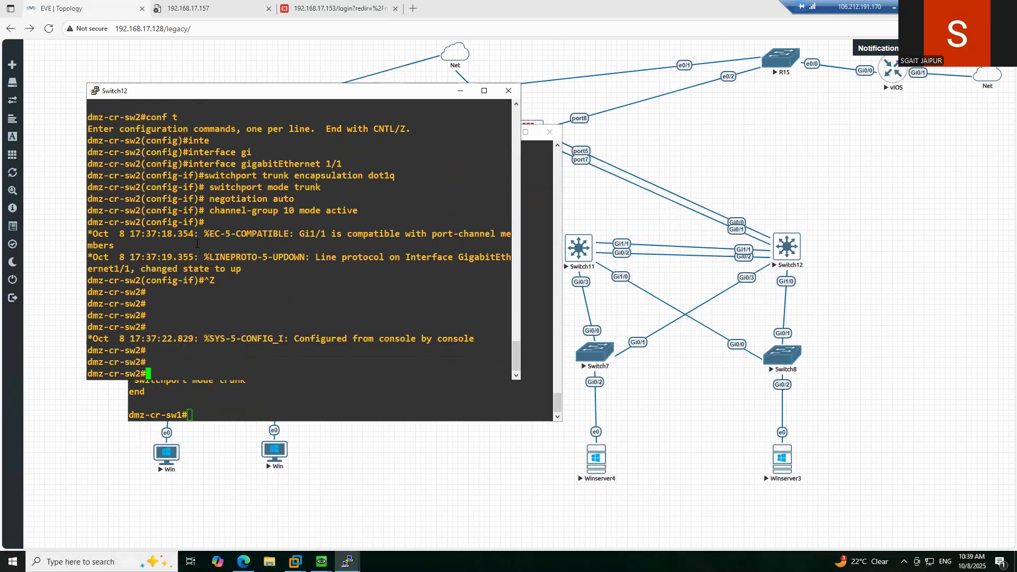
{"action": "type", "text": "s"}
{"action": "key", "text": "Tab"}
{"action": "type", "text": "sho"}
{"action": "key", "text": "Tab"}
{"action": "type", "text": "run inte"}
{"action": "key", "text": "Tab"}
{"action": "type", "text": "po"}
{"action": "key", "text": "Tab"}
{"action": "type", "text": "10"}
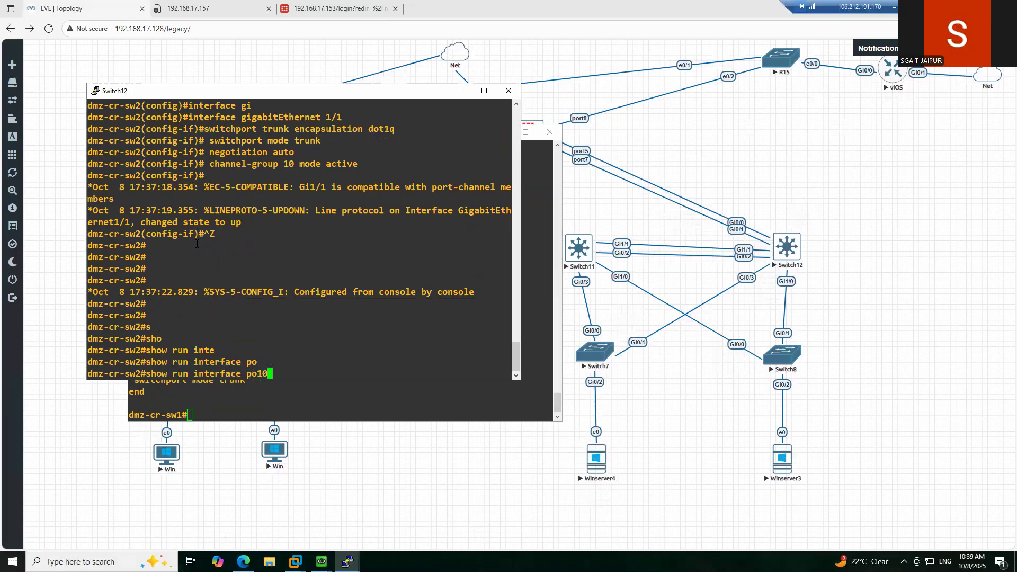
{"action": "key", "text": "Return"}
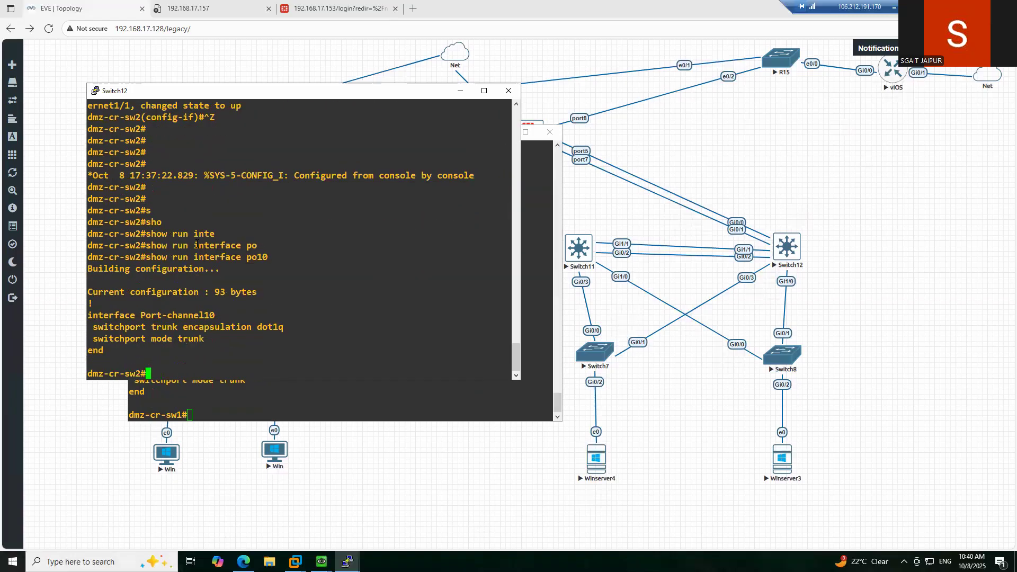
- Rearrange the Switch11 and Switch12 console windows side by side
{"action": "left_click", "coordinate": [207, 402]}
{"action": "left_click_drag", "start_coordinate": [365, 132], "coordinate": [395, 115]}
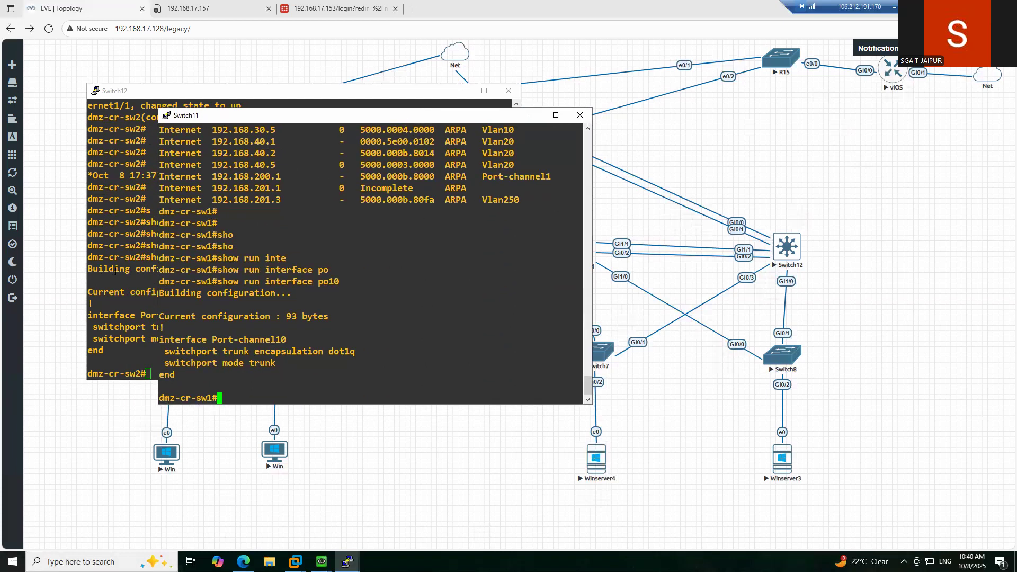
{"action": "left_click", "coordinate": [193, 103]}
- Enter configuration mode on Switch12 and begin the vlan 250 command
{"action": "type", "text": "conf t"}
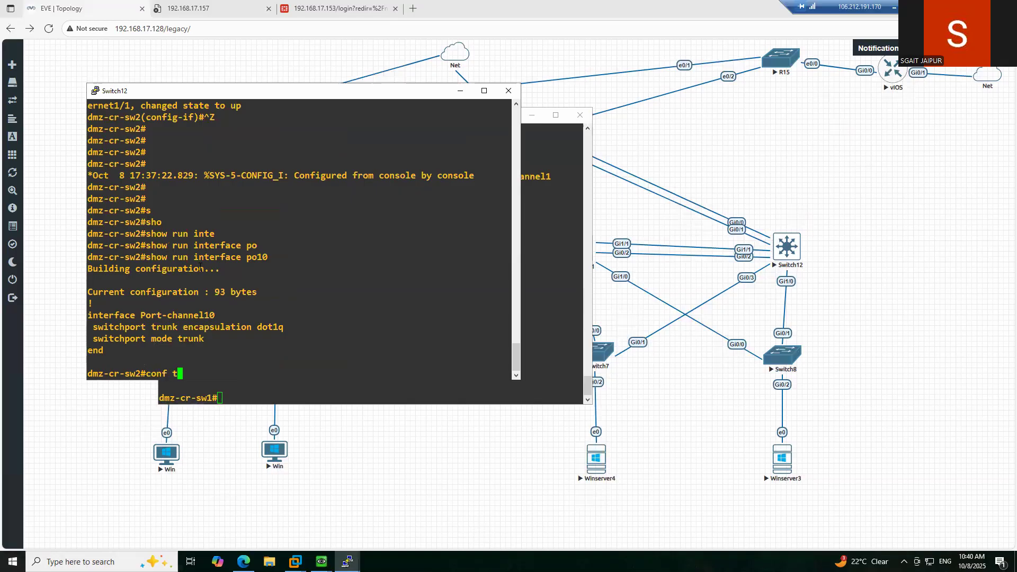
{"action": "key", "text": "Return"}
{"action": "type", "text": "vl"}
{"action": "key", "text": "Tab"}
{"action": "type", "text": "250"}
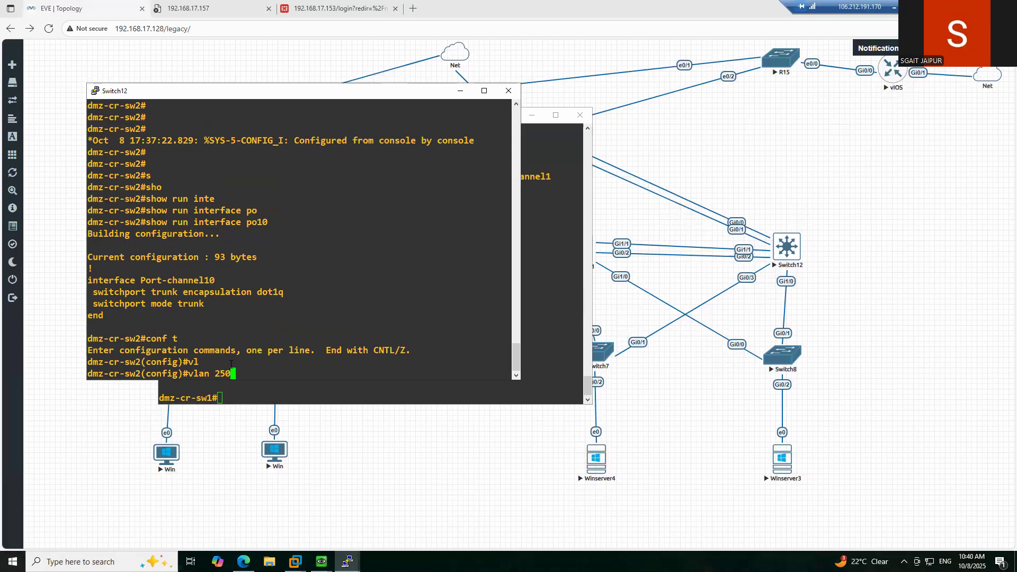
- List Switch11's VLANs to check VLAN 250's existing name
{"action": "left_click", "coordinate": [265, 391]}
{"action": "type", "text": "sho"}
{"action": "key", "text": "Tab"}
{"action": "type", "text": "vl"}
{"action": "key", "text": "Tab"}
{"action": "key", "text": "Return"}
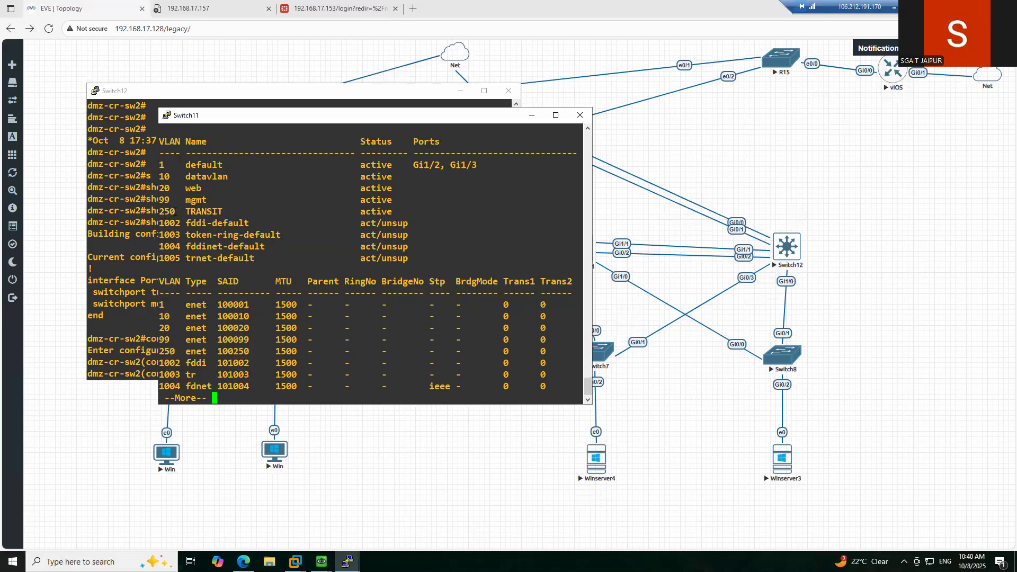
{"action": "double_click", "coordinate": [170, 212]}
{"action": "right_click", "coordinate": [131, 240]}
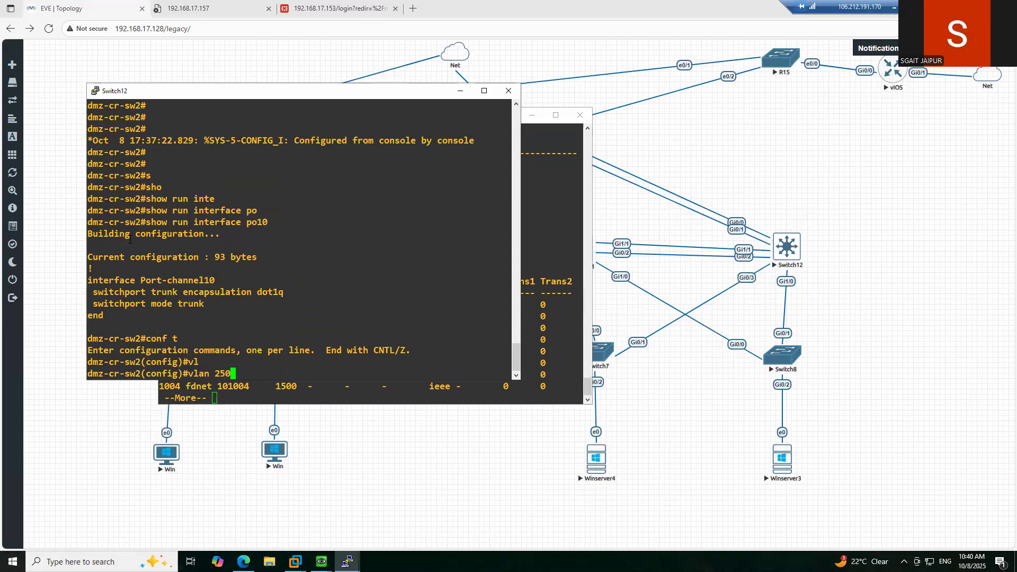
- Create VLAN 250 on Switch12 named transit and exit VLAN configuration
{"action": "key", "text": "Return"}
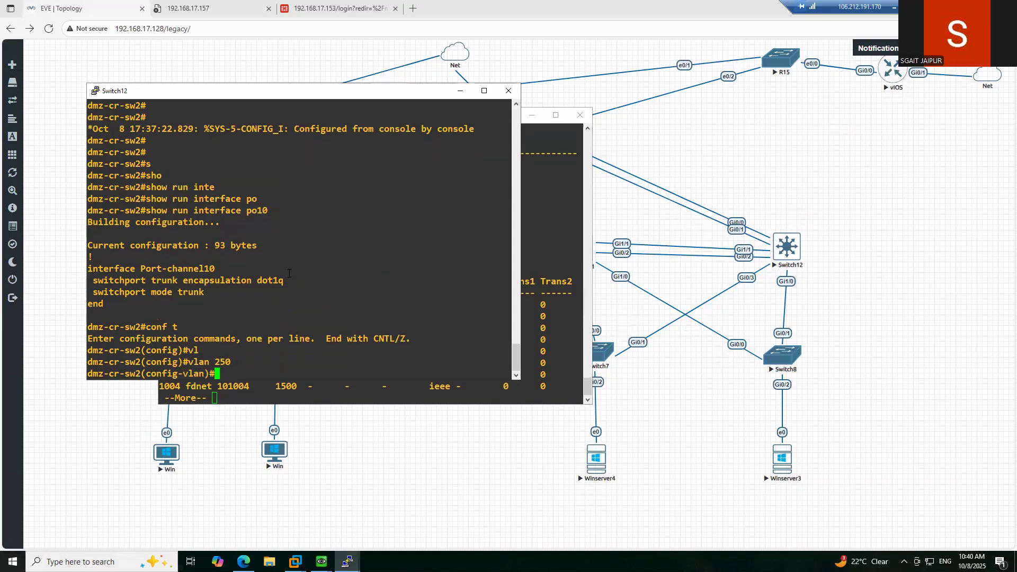
{"action": "type", "text": "nam"}
{"action": "key", "text": "Tab"}
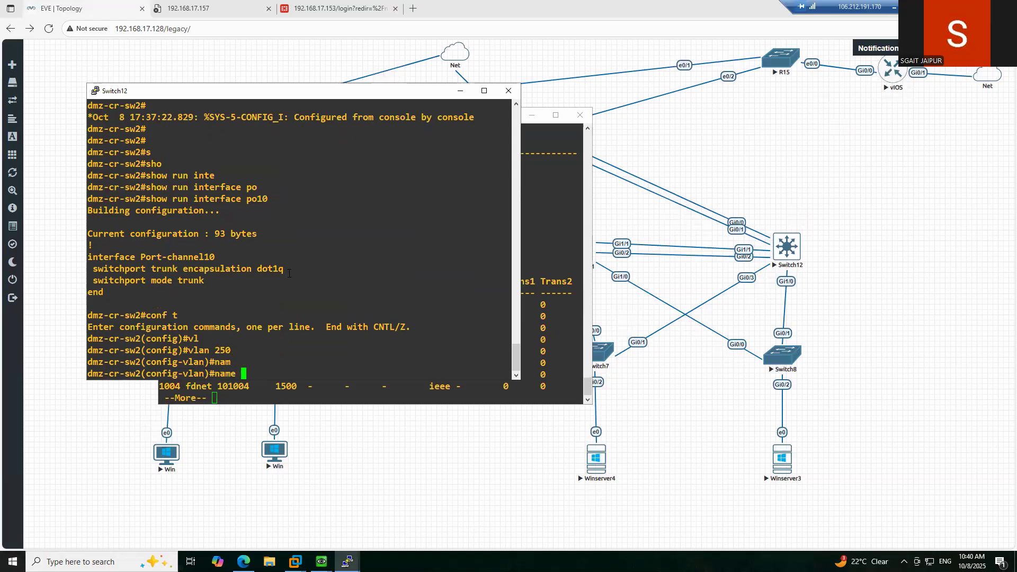
{"action": "type", "text": "tr"}
{"action": "key", "text": "Tab"}
{"action": "type", "text": "ansit"}
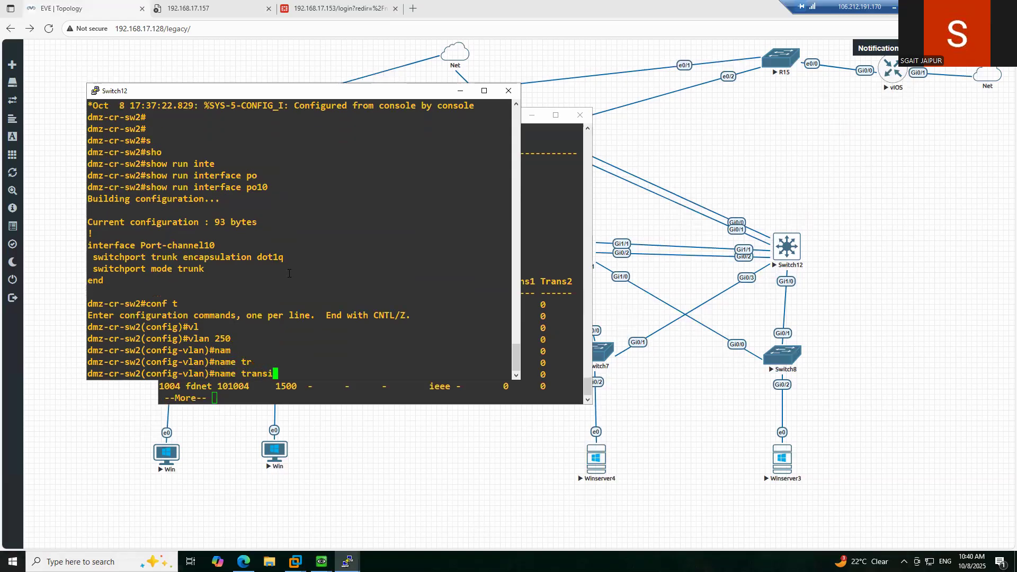
{"action": "key", "text": "Return"}
{"action": "type", "text": "exit"}
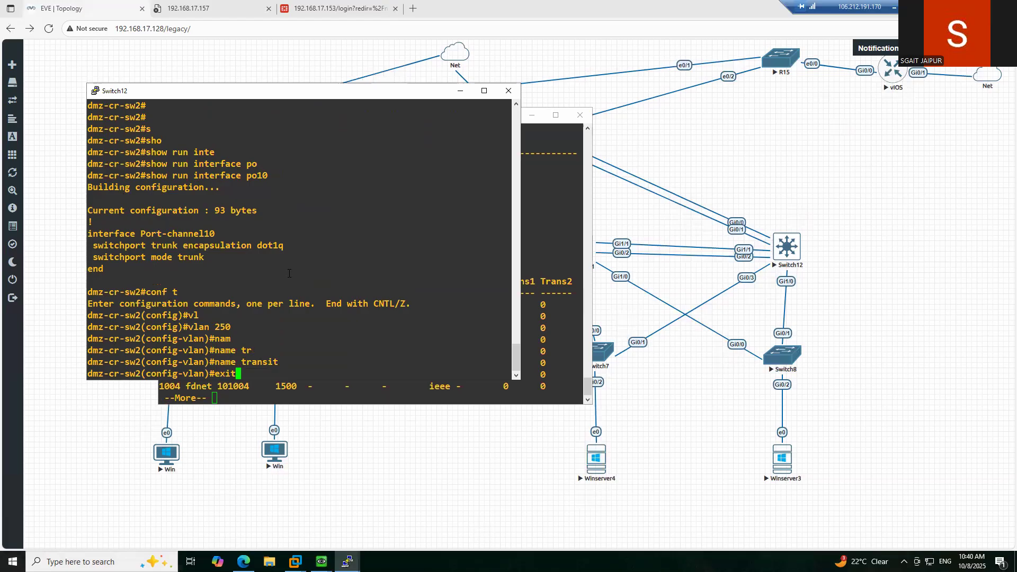
{"action": "key", "text": "Return"}
{"action": "key", "text": "Return"}
{"action": "key", "text": "Return"}
{"action": "key", "text": "Return"}
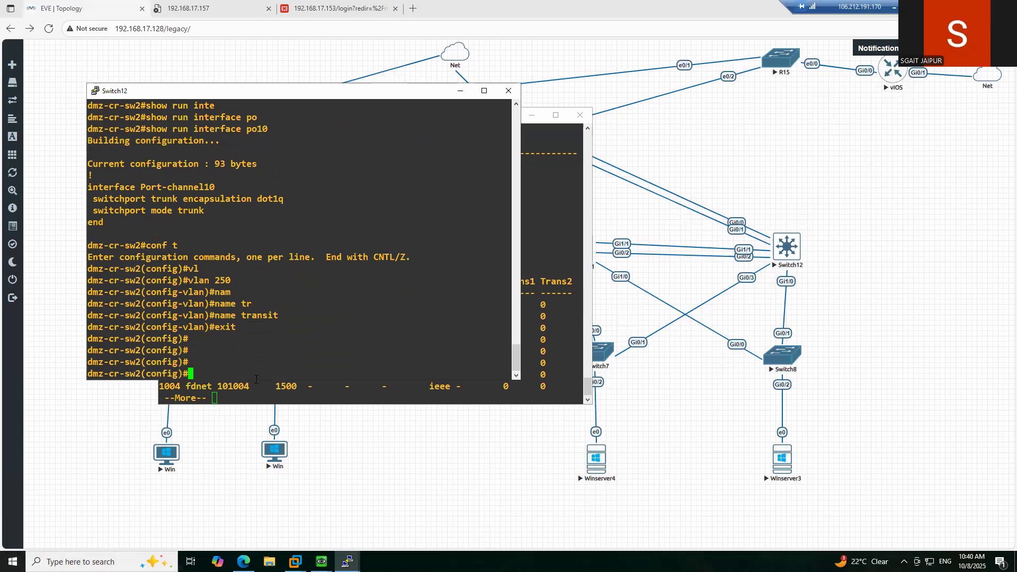
- Quit Switch11's VLAN listing and recall the earlier ping to 192.168.201.1
{"action": "left_click", "coordinate": [255, 391]}
{"action": "key", "text": "q"}
{"action": "key", "text": "Up"}
{"action": "key", "text": "Up"}
{"action": "key", "text": "Up"}
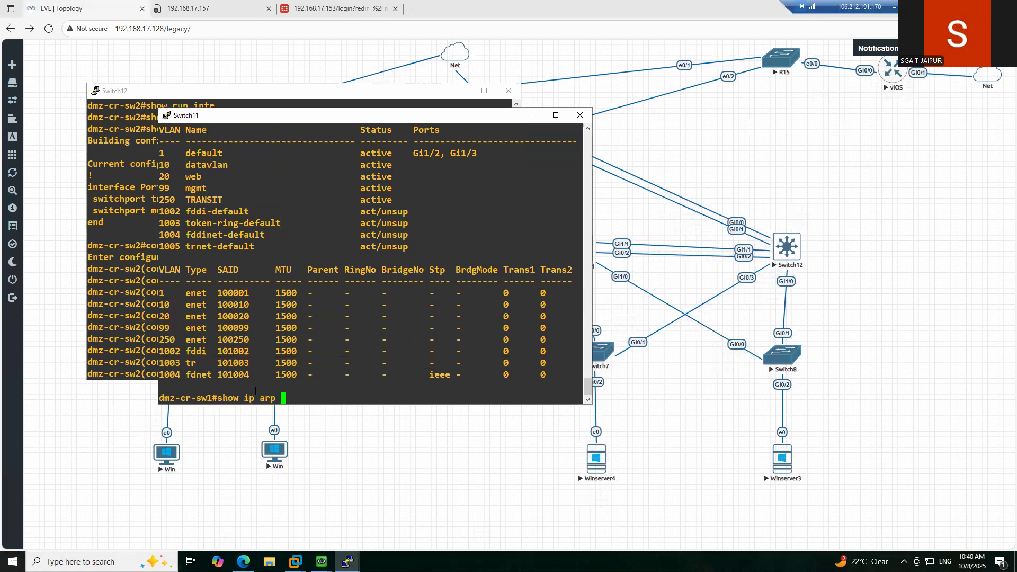
{"action": "key", "text": "Up"}
- Rerun the ping to 192.168.201.1 and display Switch11's ARP table
{"action": "key", "text": "Return"}
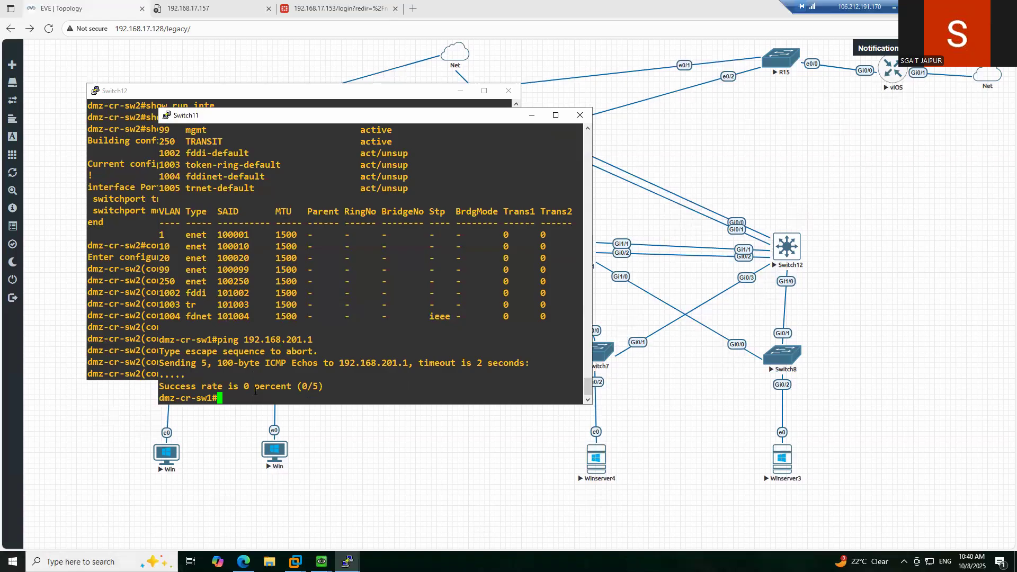
{"action": "type", "text": "sho"}
{"action": "key", "text": "Tab"}
{"action": "type", "text": "ip ar"}
{"action": "key", "text": "Tab"}
{"action": "key", "text": "Return"}
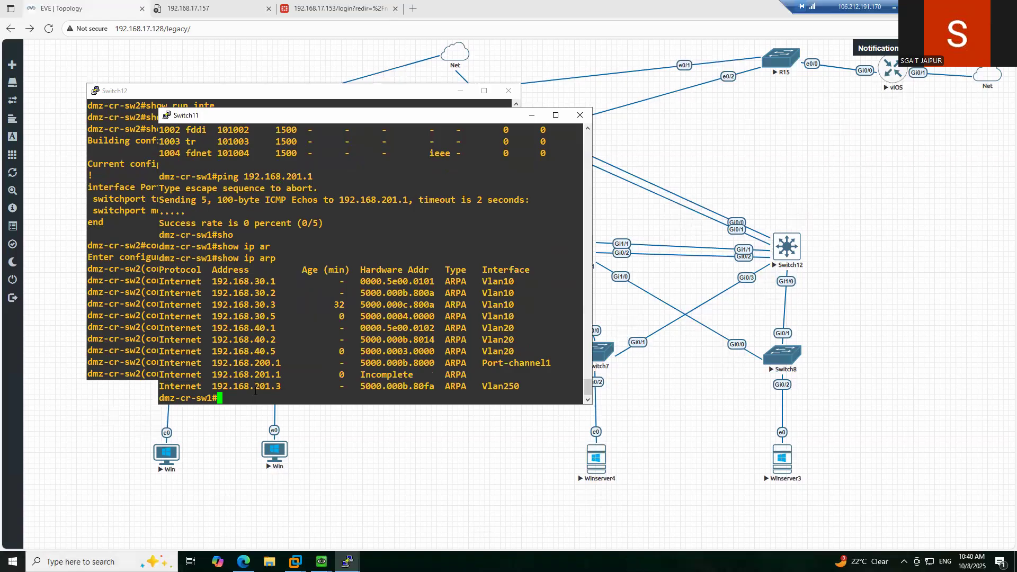
- Display Switch11's IP routing table with show ip route
{"action": "type", "text": "sho"}
{"action": "key", "text": "Tab"}
{"action": "type", "text": "ip route"}
{"action": "key", "text": "Tab"}
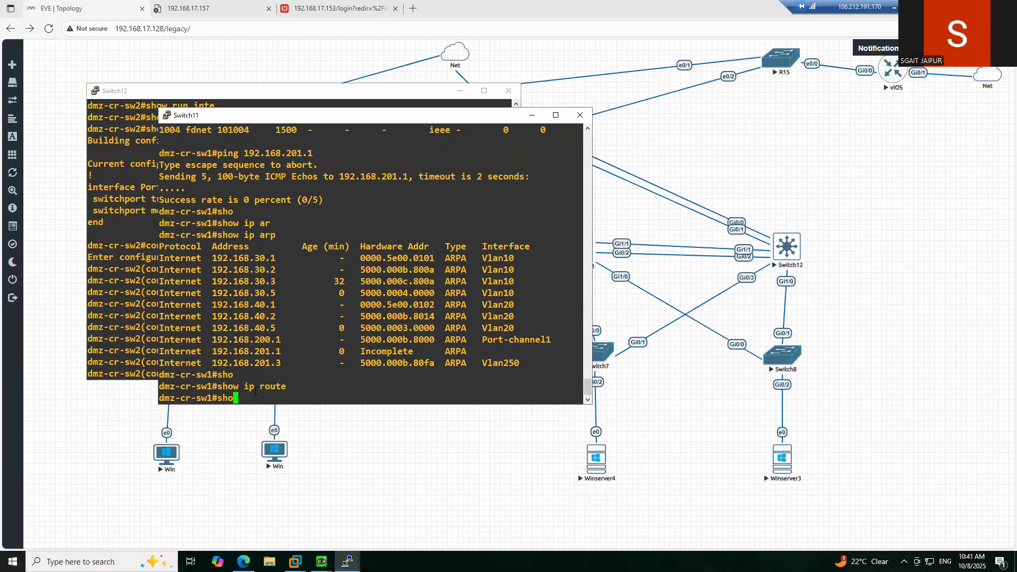
{"action": "key", "text": "Return"}
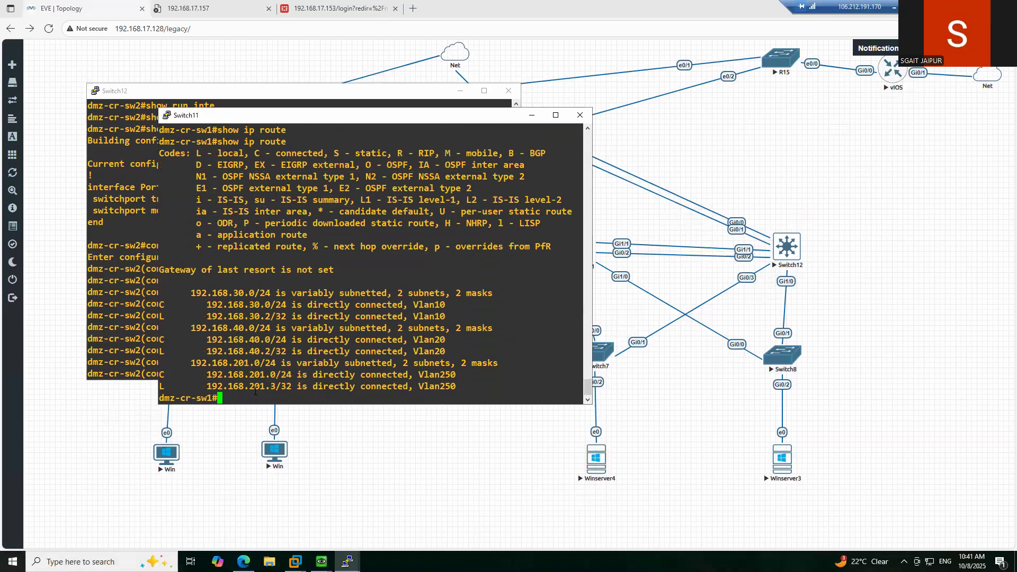
{"action": "type", "text": "conf t"}
{"action": "key", "text": "Return"}
{"action": "type", "text": "ip route"}
{"action": "key", "text": "Tab"}
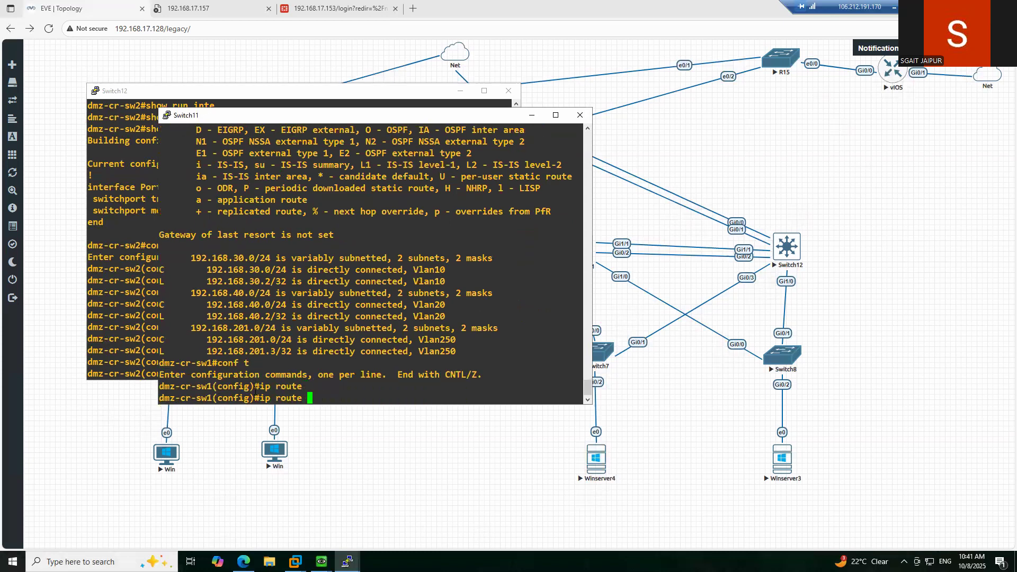
{"action": "type", "text": "0/0.0"}
{"action": "key", "text": "BackSpace"}
{"action": "key", "text": "BackSpace"}
{"action": "key", "text": "BackSpace"}
{"action": "key", "text": "BackSpace"}
{"action": "key", "text": "BackSpace"}
{"action": "key", "text": "BackSpace"}
{"action": "key", "text": "BackSpace"}
{"action": "key", "text": "BackSpace"}
{"action": "key", "text": "BackSpace"}
{"action": "key", "text": "BackSpace"}
{"action": "key", "text": "BackSpace"}
{"action": "key", "text": "BackSpace"}
{"action": "key", "text": "BackSpace"}
{"action": "key", "text": "BackSpace"}
{"action": "type", "text": "exit\\="}
{"action": "key", "text": "BackSpace"}
{"action": "key", "text": "BackSpace"}
{"action": "key", "text": "Return"}
{"action": "key", "text": "Return"}
{"action": "key", "text": "Return"}
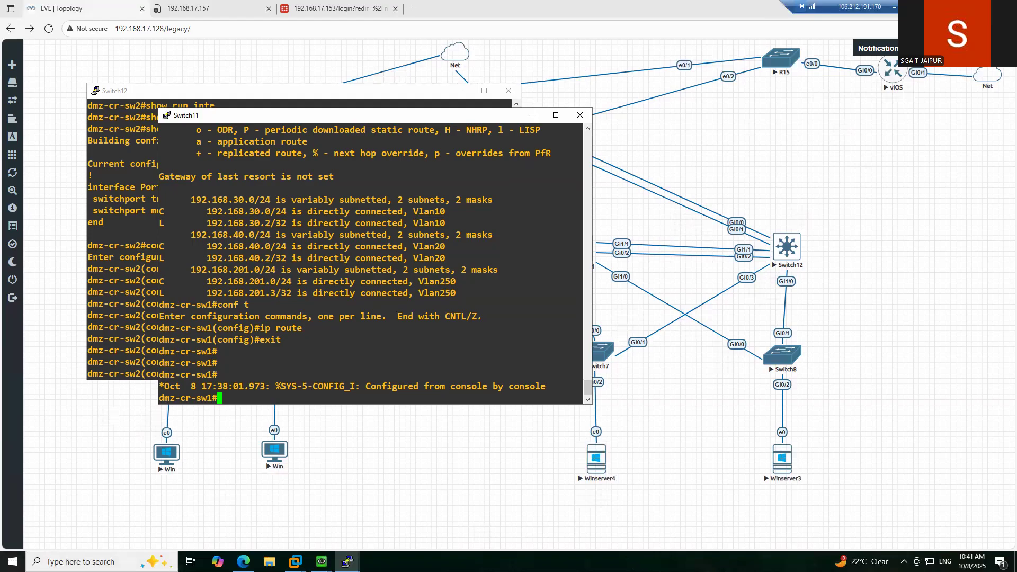
- Minimize both switch consoles and trace a path from Winserver3 up to Switch11
{"action": "left_click", "coordinate": [532, 115]}
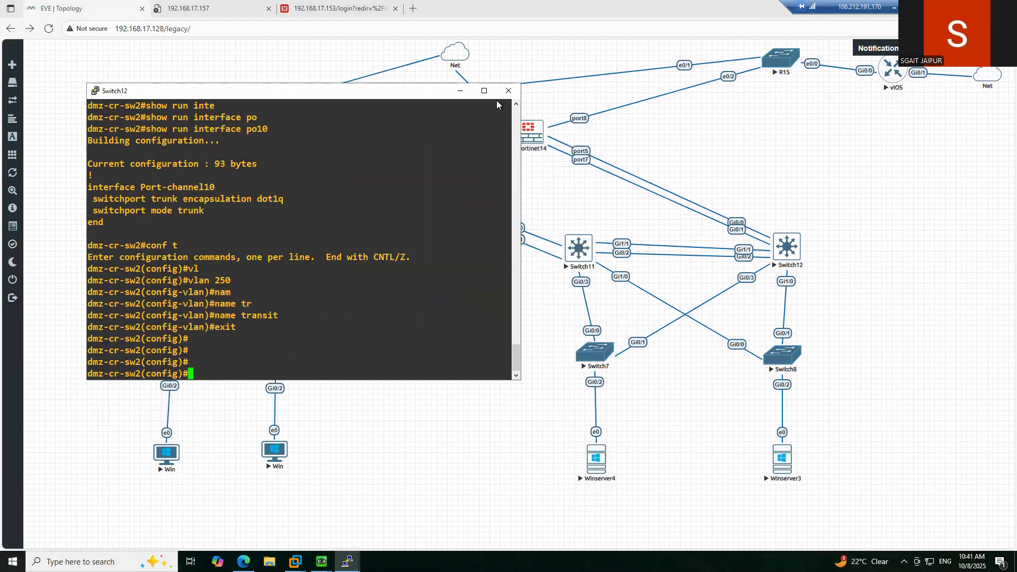
{"action": "left_click", "coordinate": [460, 91]}
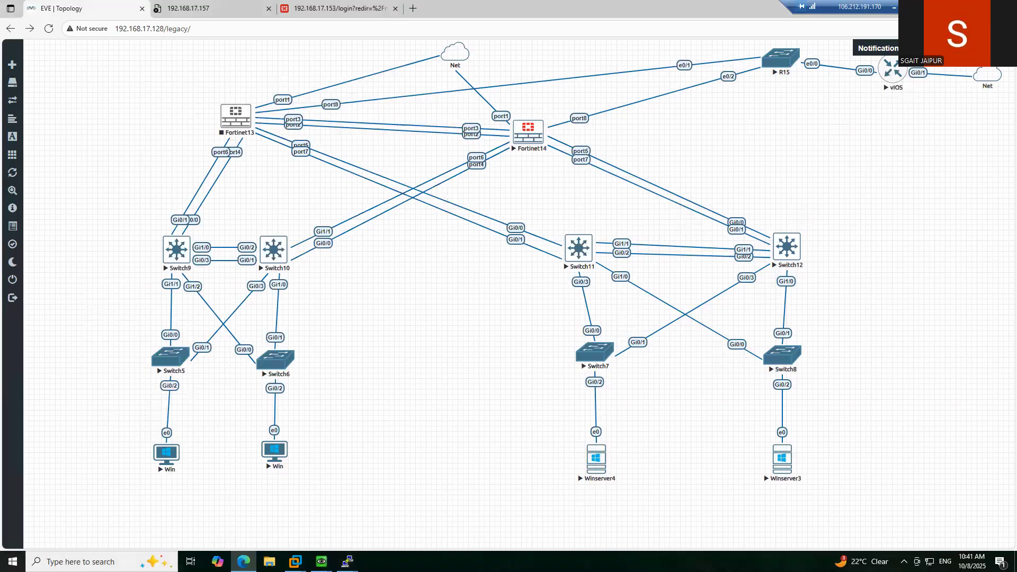
{"action": "mouse_move", "coordinate": [767, 465]}
{"action": "left_mouse_down"}
{"action": "mouse_move", "coordinate": [604, 280]}
{"action": "mouse_move", "coordinate": [582, 274]}
{"action": "mouse_move", "coordinate": [598, 269]}
{"action": "mouse_move", "coordinate": [595, 245]}
{"action": "mouse_move", "coordinate": [656, 215]}
{"action": "mouse_move", "coordinate": [773, 238]}
{"action": "mouse_move", "coordinate": [749, 222]}
{"action": "left_mouse_up"}
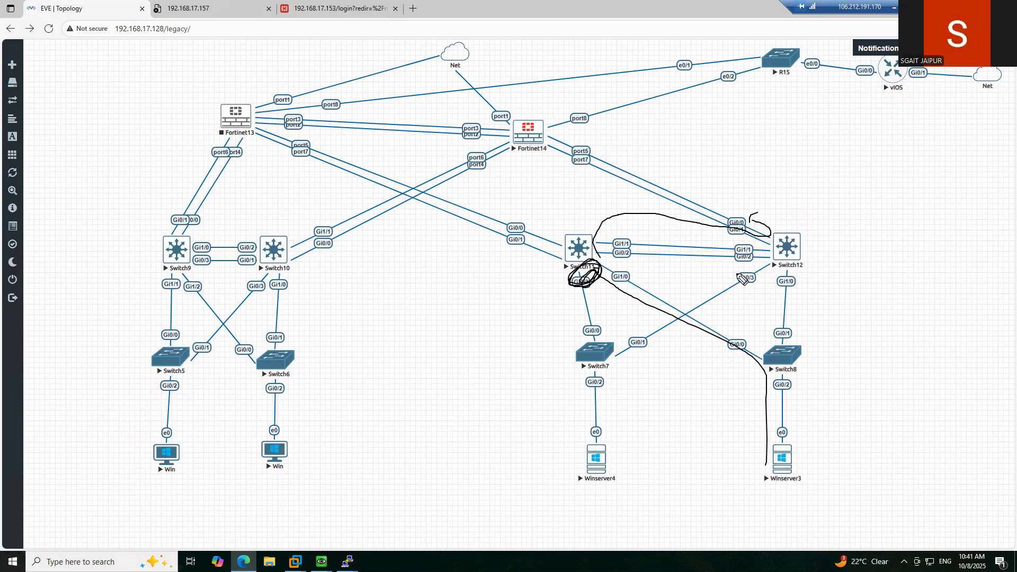
- Circle Switch11, tick beside Switch12, and trace a path from Winserver3 to Switch12
{"action": "mouse_move", "coordinate": [602, 218]}
{"action": "left_mouse_down"}
{"action": "mouse_move", "coordinate": [647, 258]}
{"action": "mouse_move", "coordinate": [632, 237]}
{"action": "mouse_move", "coordinate": [708, 331]}
{"action": "mouse_move", "coordinate": [545, 201]}
{"action": "left_mouse_up"}
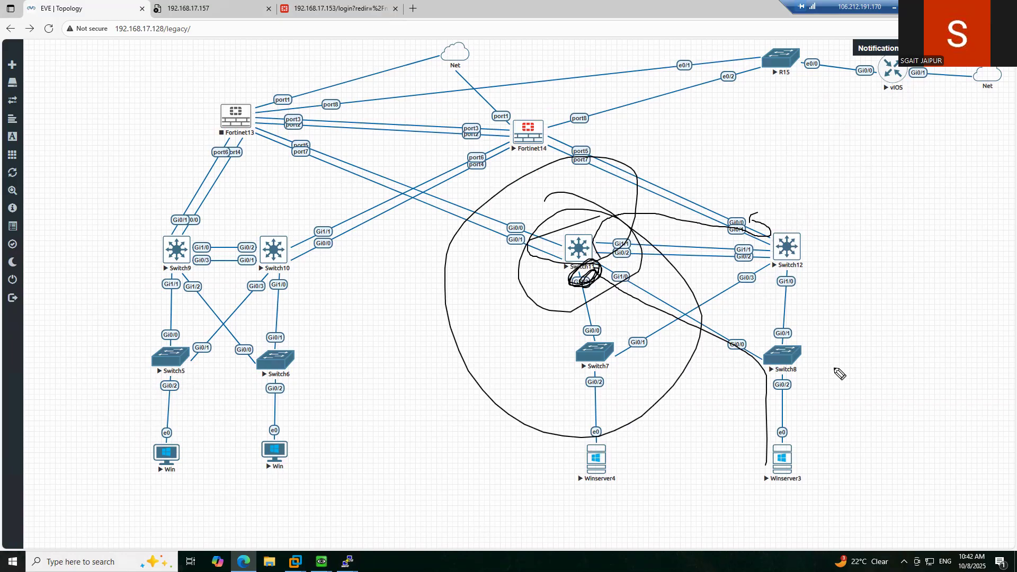
{"action": "mouse_move", "coordinate": [817, 229]}
{"action": "left_mouse_down"}
{"action": "mouse_move", "coordinate": [869, 225]}
{"action": "mouse_move", "coordinate": [889, 204]}
{"action": "left_mouse_up"}
{"action": "left_click_drag", "start_coordinate": [821, 229], "coordinate": [893, 213]}
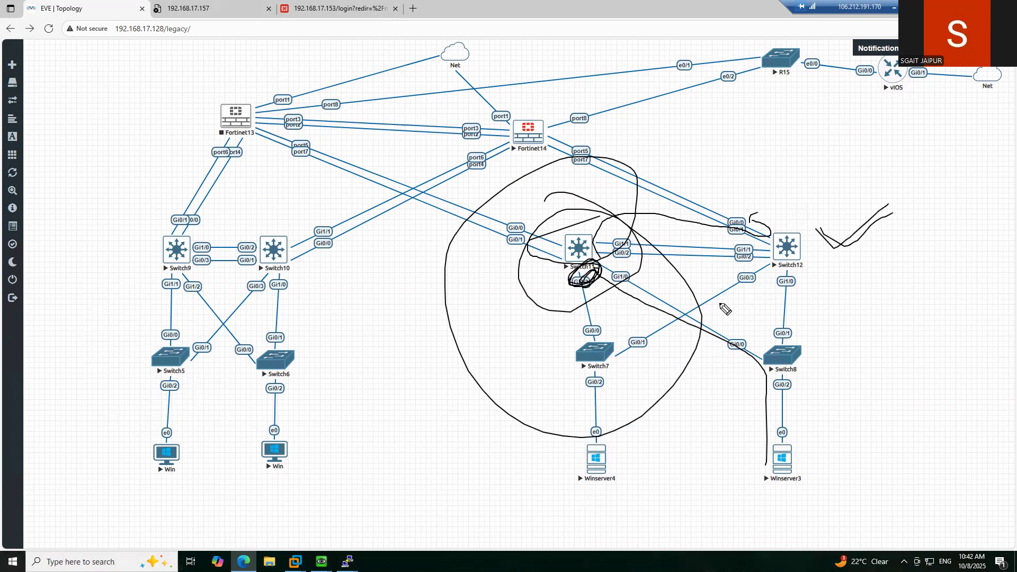
{"action": "left_click_drag", "start_coordinate": [815, 253], "coordinate": [872, 238]}
{"action": "mouse_move", "coordinate": [795, 466]}
{"action": "left_mouse_down"}
{"action": "mouse_move", "coordinate": [834, 436]}
{"action": "mouse_move", "coordinate": [819, 253]}
{"action": "mouse_move", "coordinate": [806, 255]}
{"action": "left_mouse_up"}
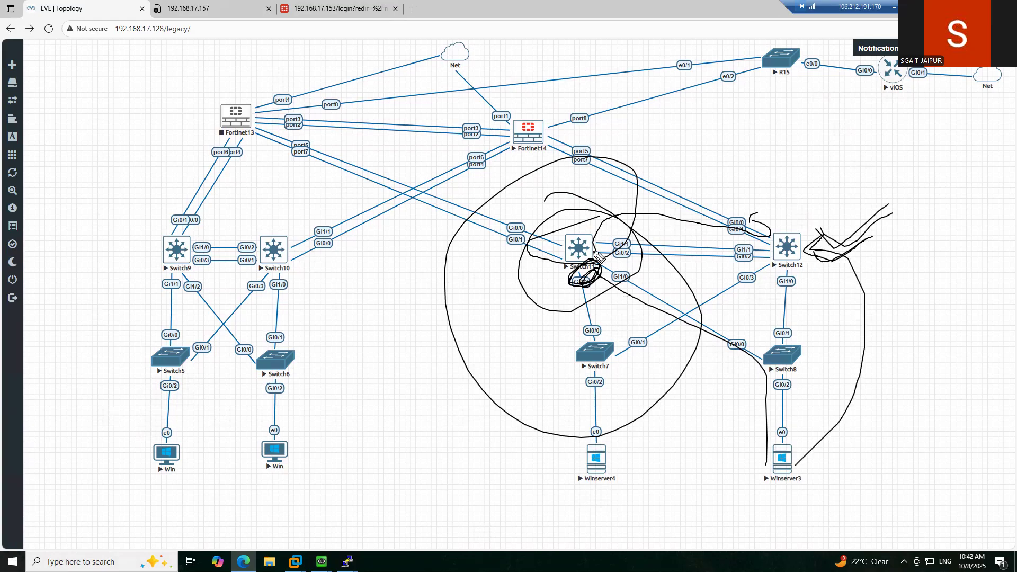
- Sketch a line by Switch8, cross Switch11, trace the Gi0/0 link, then clear all drawings
{"action": "mouse_move", "coordinate": [795, 430]}
{"action": "left_mouse_down"}
{"action": "mouse_move", "coordinate": [815, 308]}
{"action": "mouse_move", "coordinate": [710, 215]}
{"action": "mouse_move", "coordinate": [591, 175]}
{"action": "left_mouse_up"}
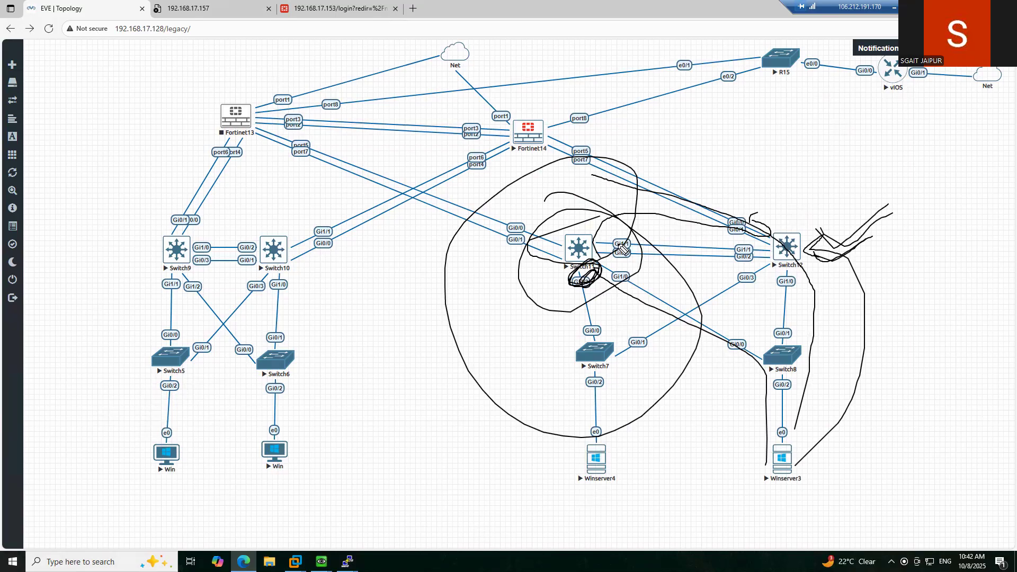
{"action": "left_click_drag", "start_coordinate": [576, 225], "coordinate": [541, 286]}
{"action": "left_click_drag", "start_coordinate": [536, 229], "coordinate": [574, 268]}
{"action": "mouse_move", "coordinate": [773, 475]}
{"action": "left_mouse_down"}
{"action": "mouse_move", "coordinate": [758, 361]}
{"action": "mouse_move", "coordinate": [641, 291]}
{"action": "left_mouse_up"}
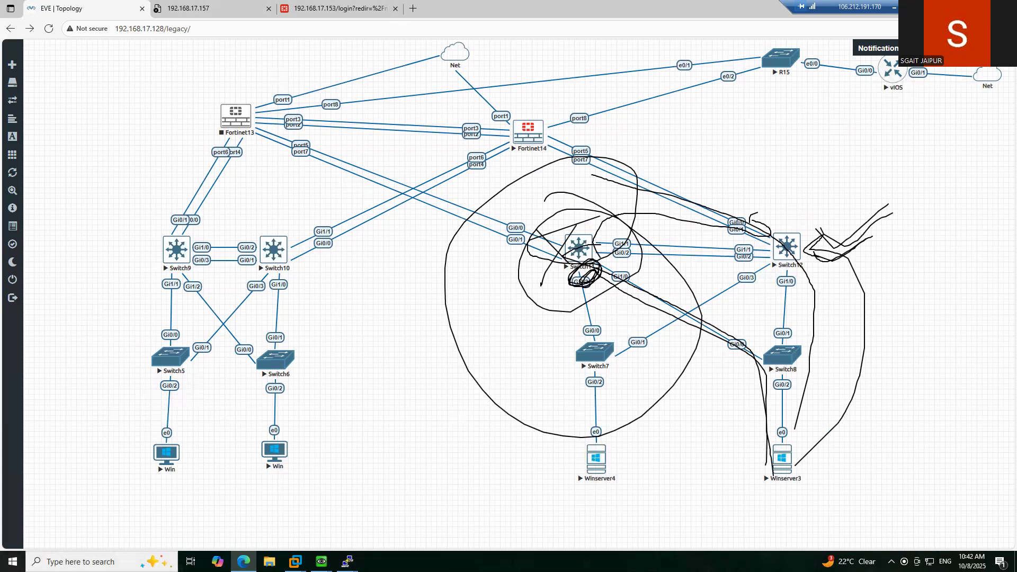
{"action": "key", "text": "Escape"}
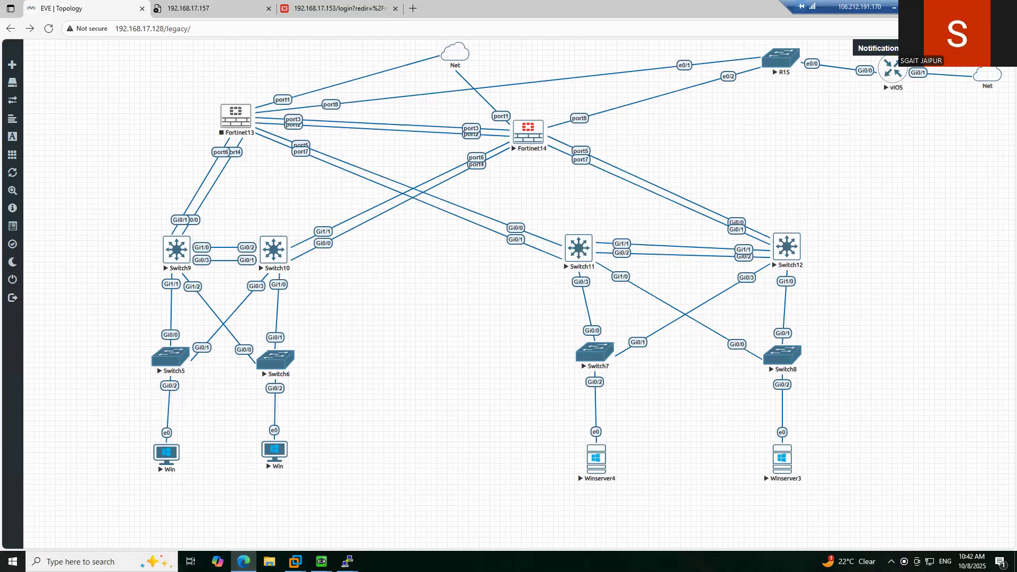
- Bring up the dmz-cr-sw1 console and enter configuration mode with 'conf t'
{"action": "mouse_move", "coordinate": [347, 562]}
{"action": "left_click", "coordinate": [425, 513]}
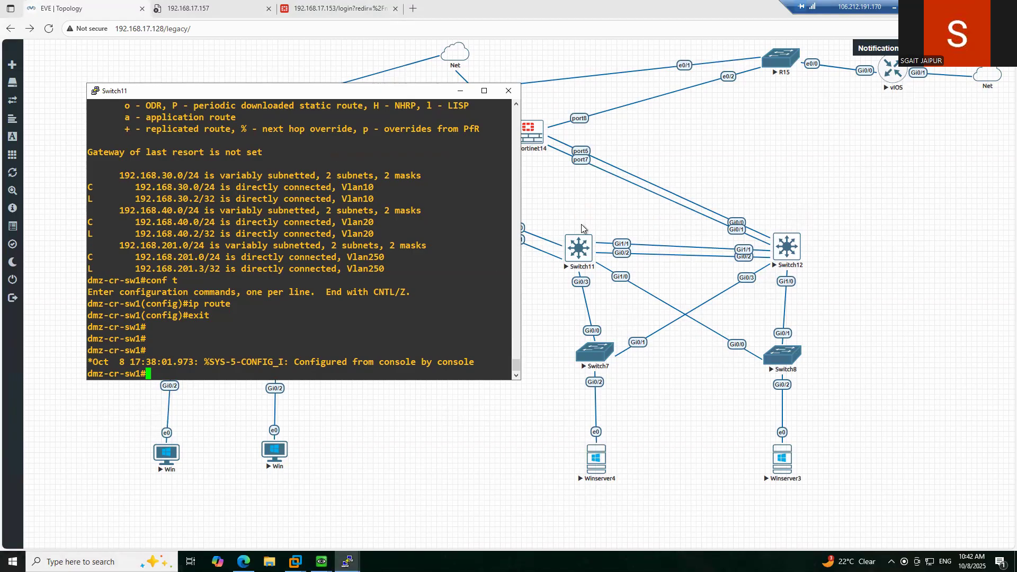
{"action": "key", "text": "Return"}
{"action": "key", "text": "Return"}
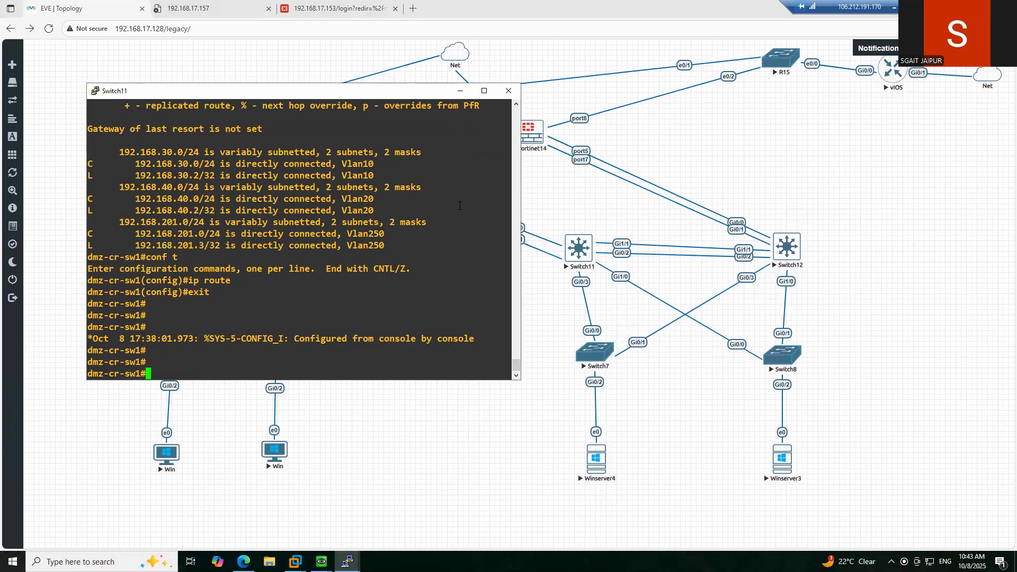
{"action": "type", "text": "conf t"}
{"action": "key", "text": "Return"}
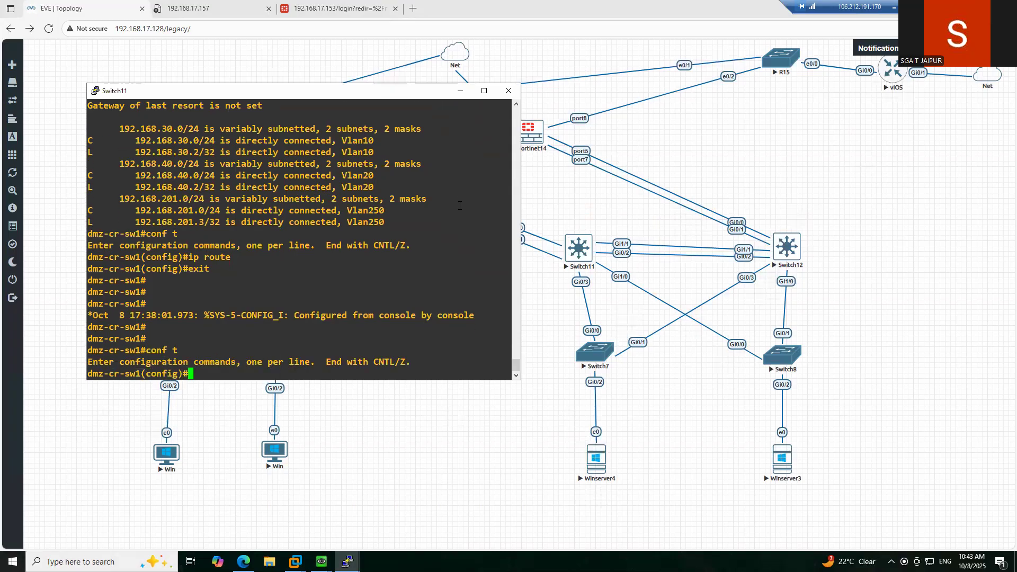
- Remove interface Vlan250 and VLAN 250 on dmz-cr-sw1, then save with 'do wr'
{"action": "type", "text": "no"}
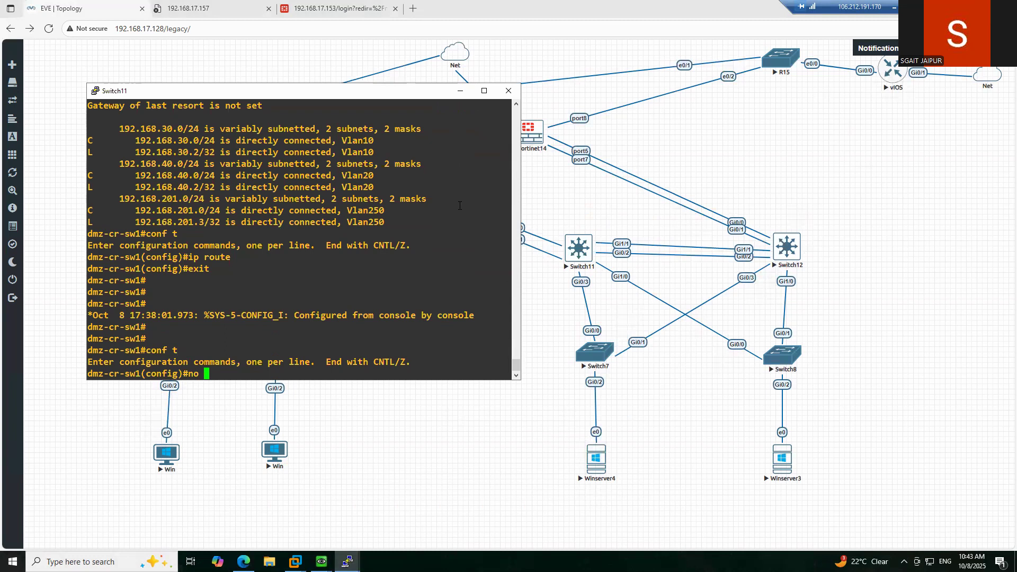
{"action": "type", "text": "int vlan 250"}
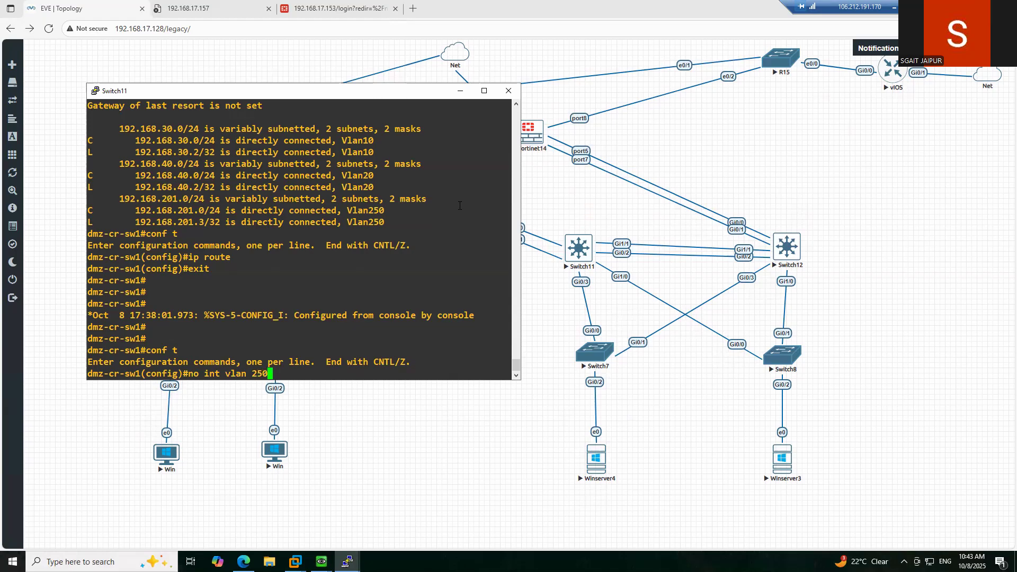
{"action": "key", "text": "Return"}
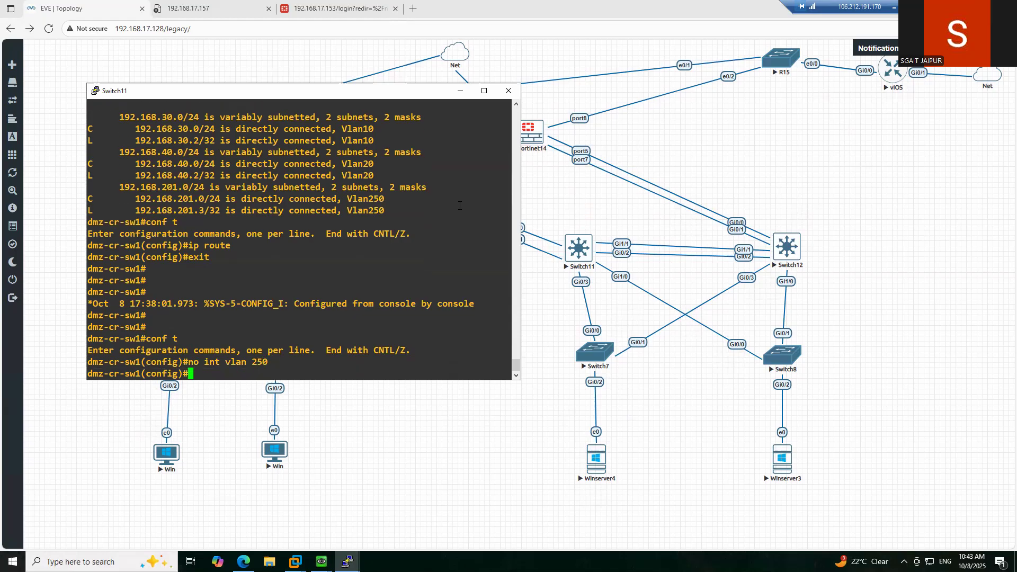
{"action": "type", "text": "no vlan 250"}
{"action": "key", "text": "Return"}
{"action": "type", "text": "do wr"}
{"action": "key", "text": "Return"}
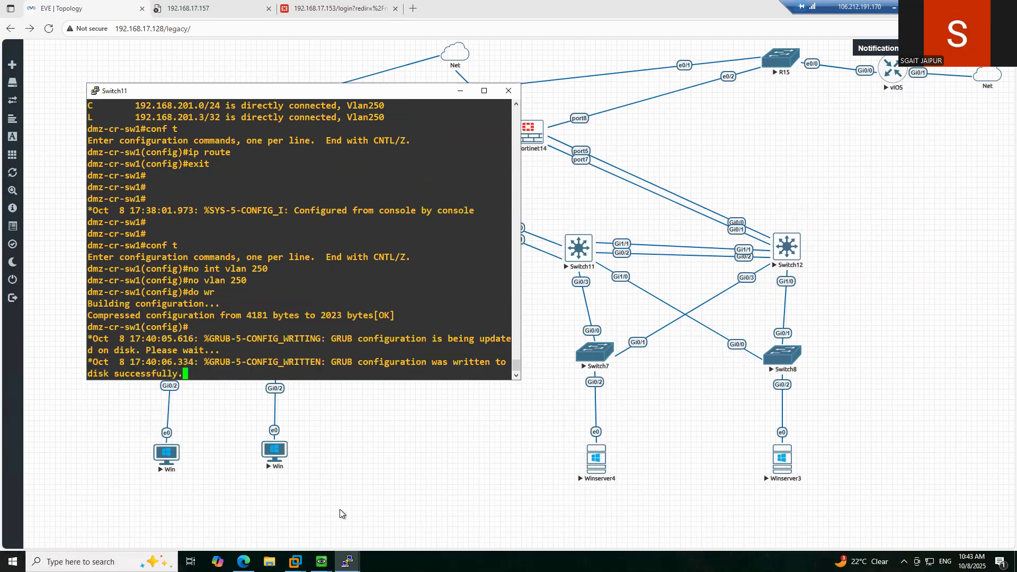
{"action": "mouse_move", "coordinate": [347, 562]}
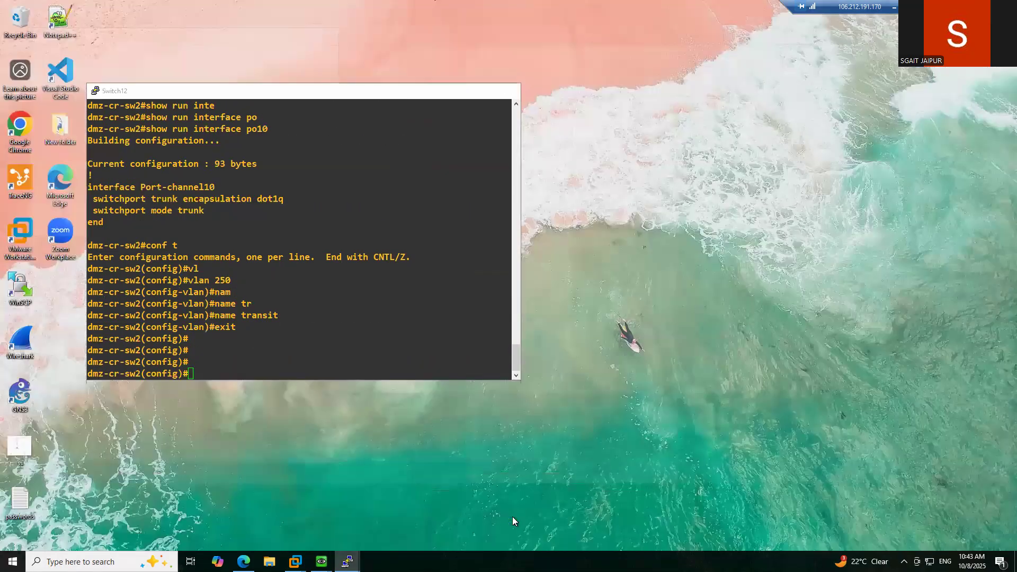
- On dmz-cr-sw2, delete VLAN 250 and its interface, then verify with 'do sh vlan br'
{"action": "left_click", "coordinate": [512, 517]}
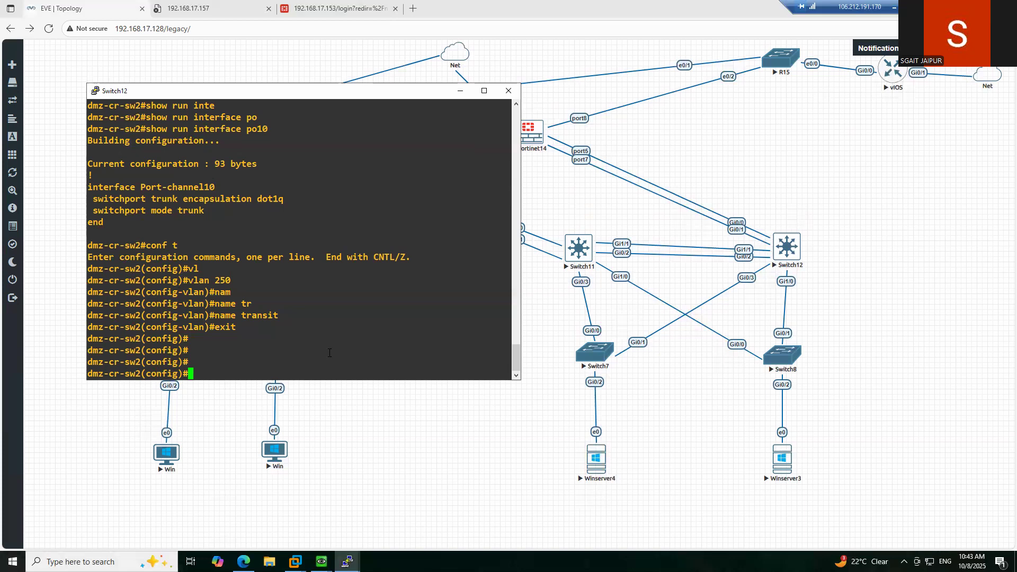
{"action": "type", "text": "no vlan 250"}
{"action": "key", "text": "Return"}
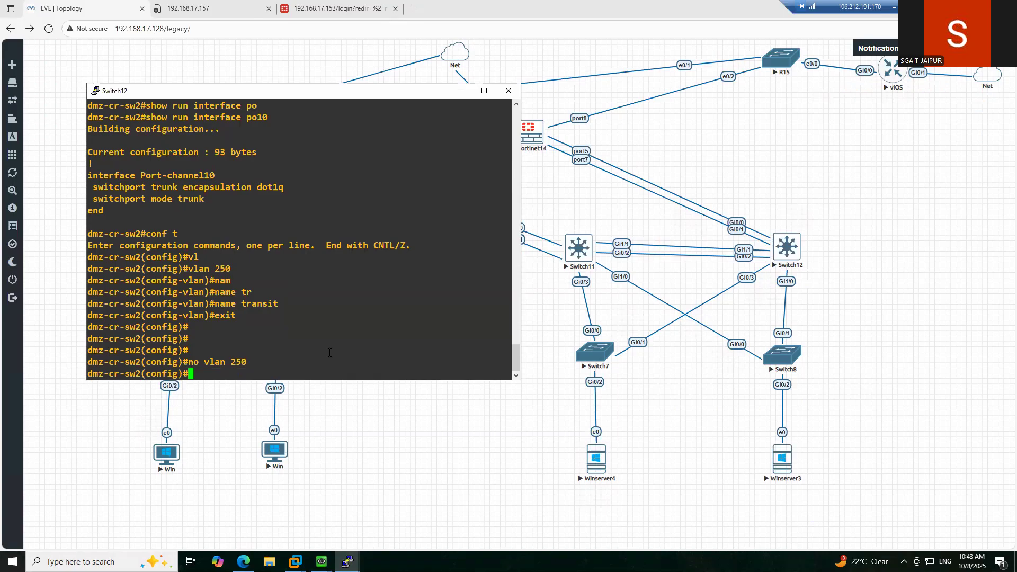
{"action": "type", "text": "no int vlan 250"}
{"action": "key", "text": "Return"}
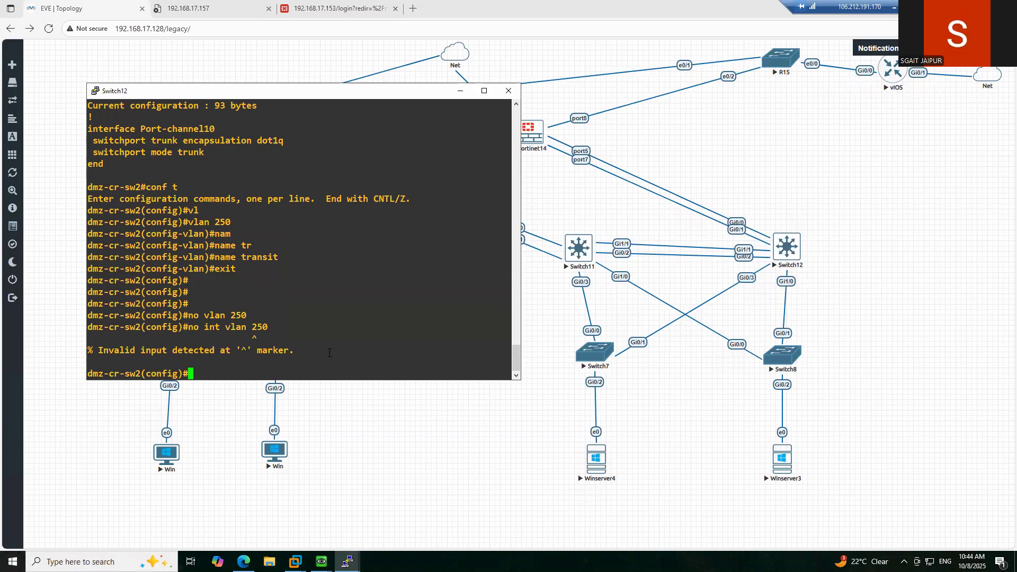
{"action": "type", "text": "do sh vlan br"}
{"action": "key", "text": "Return"}
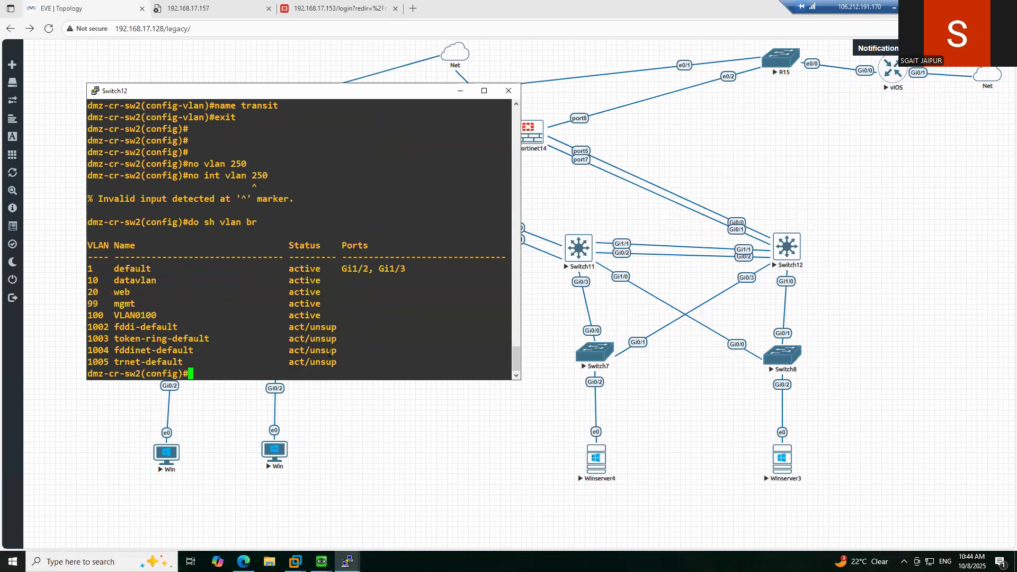
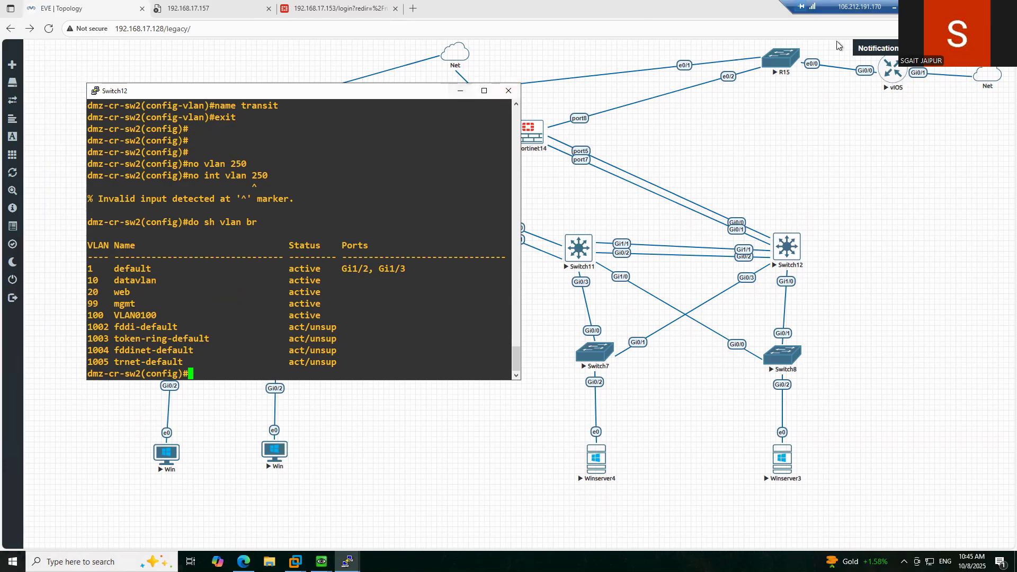
- Minimize the Switch12 console and bring the Edge-hosted EVE-NG topology in front of Switch11's console
{"action": "left_click", "coordinate": [461, 90]}
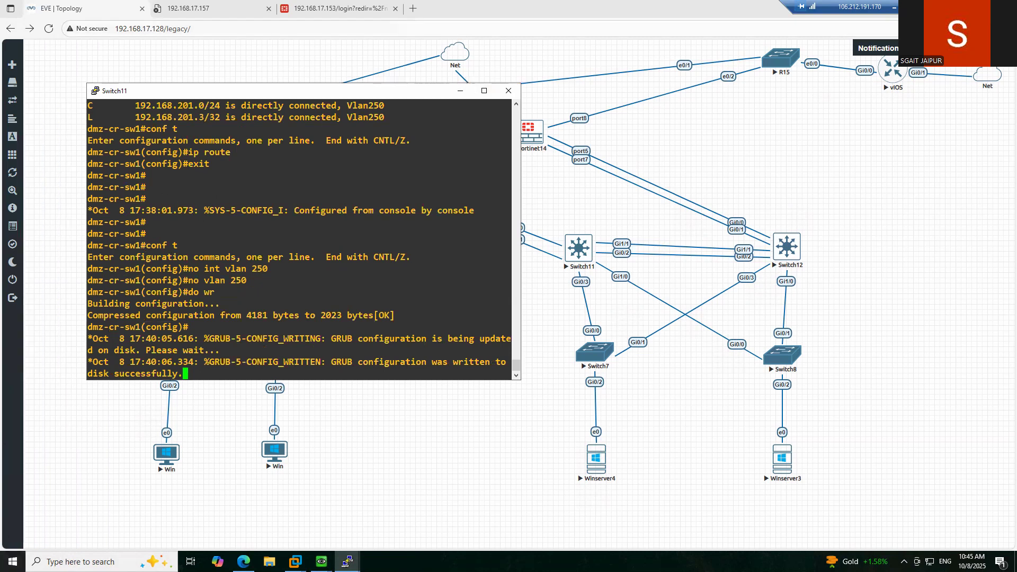
{"action": "left_click", "coordinate": [812, 58]}
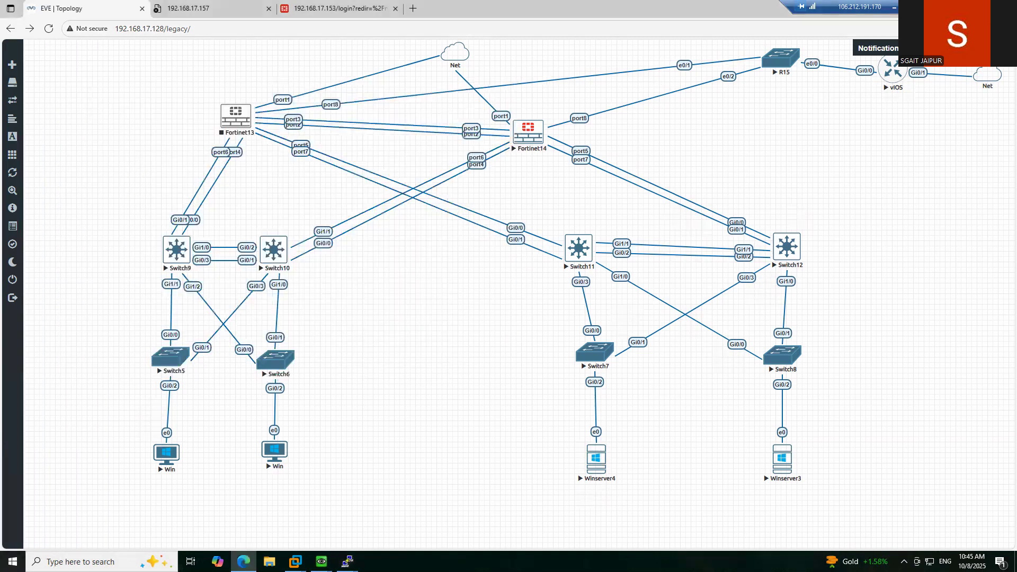